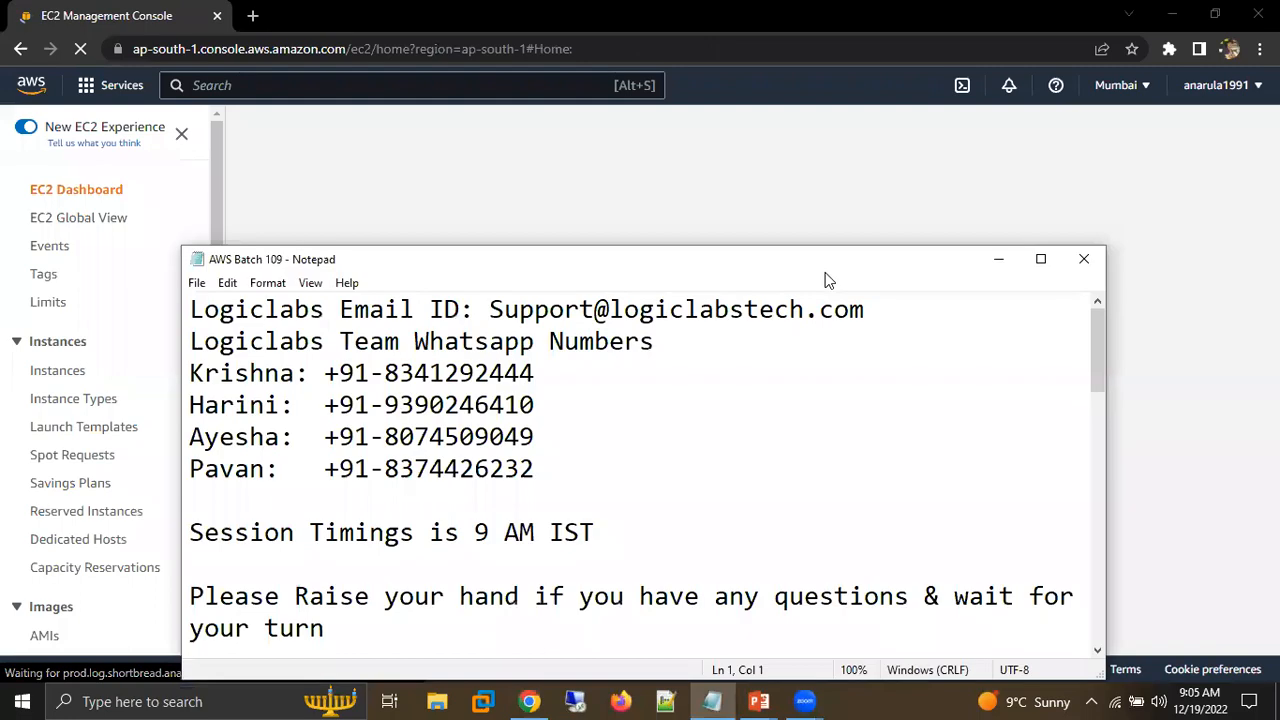
Move the AWS Batch 109 notes window up and add blank lines after the last line of the notes.
{"action": "left_click_drag", "start_coordinate": [930, 259], "coordinate": [932, 181]}
{"action": "left_click_drag", "start_coordinate": [1097, 266], "coordinate": [1112, 540]}
{"action": "left_click", "coordinate": [874, 530]}
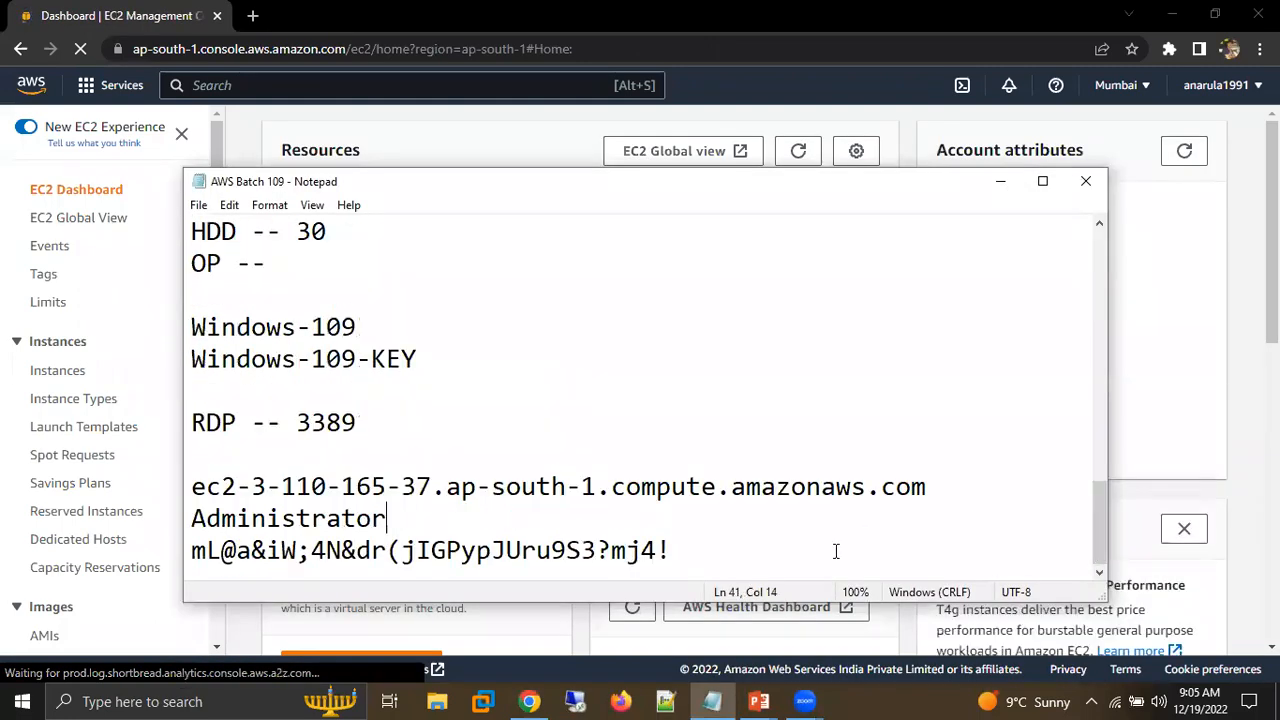
{"action": "left_click", "coordinate": [836, 551]}
{"action": "key", "text": "Return"}
{"action": "key", "text": "Return"}
Switch to the EC2 console in Chrome, open the Instances list and start launching a new instance.
{"action": "key", "text": "alt+Tab"}
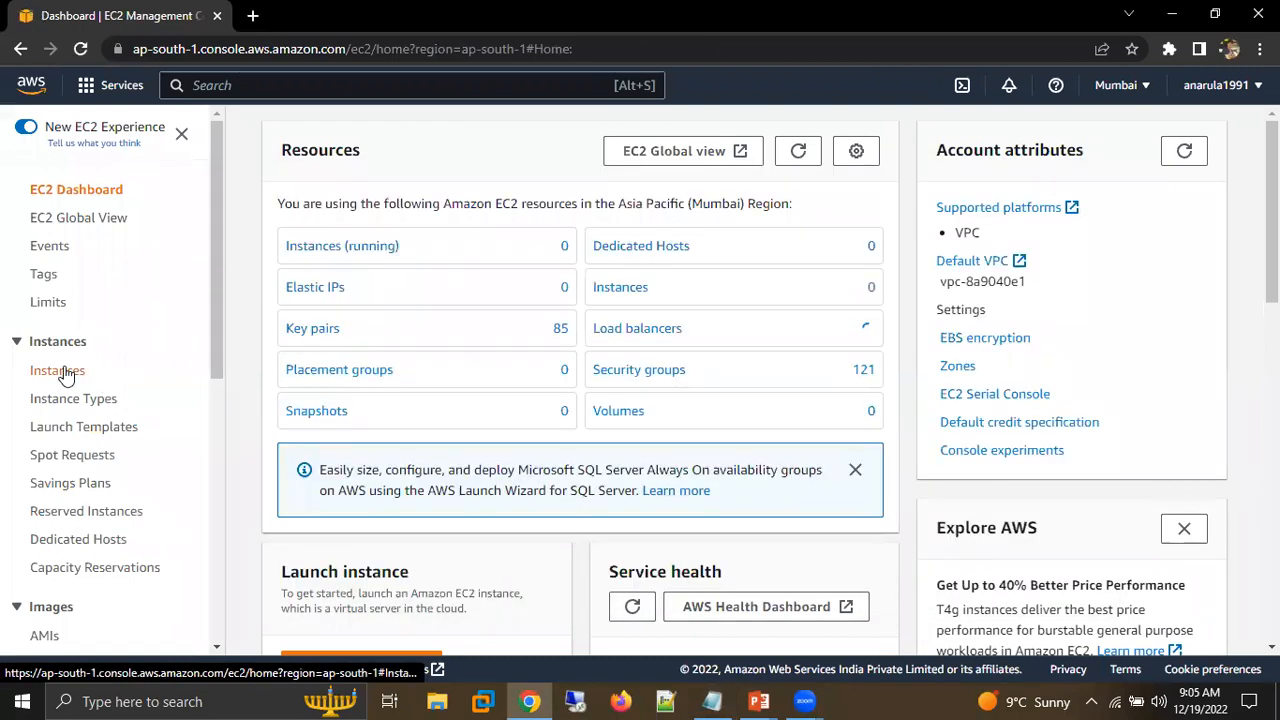
{"action": "left_click", "coordinate": [62, 372]}
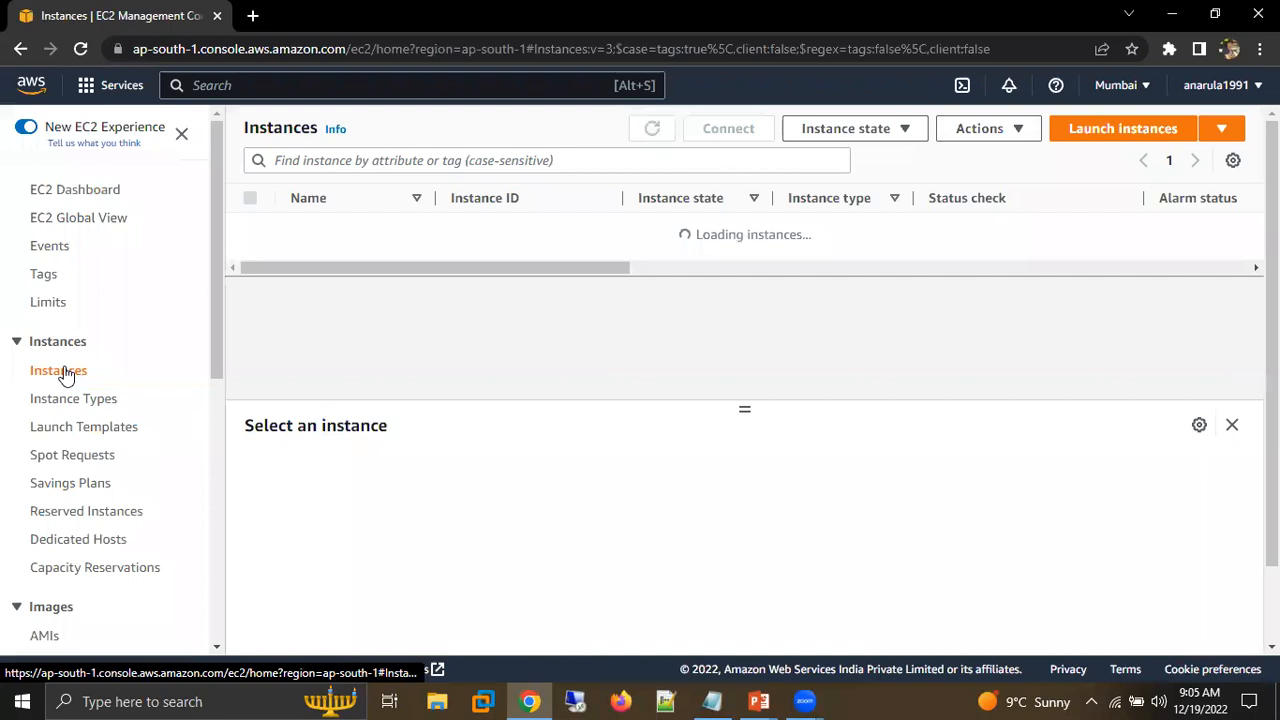
{"action": "left_click_drag", "start_coordinate": [702, 236], "coordinate": [889, 267]}
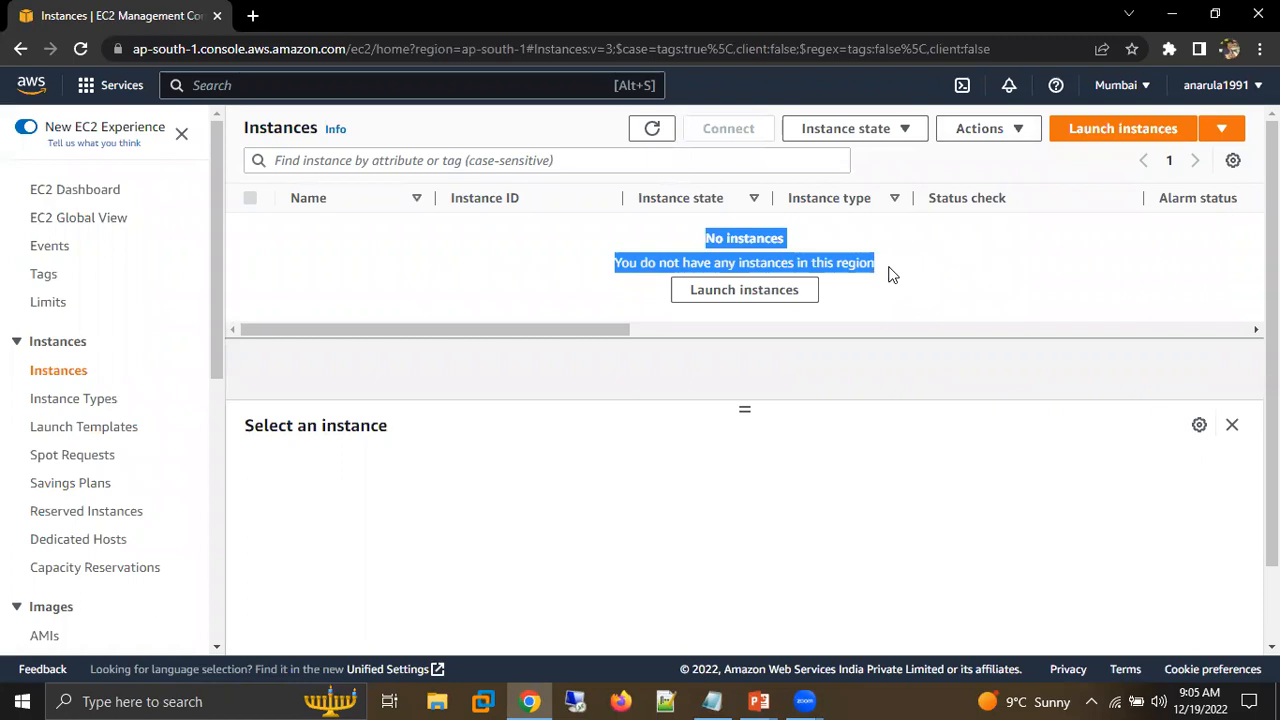
{"action": "left_click", "coordinate": [1093, 137]}
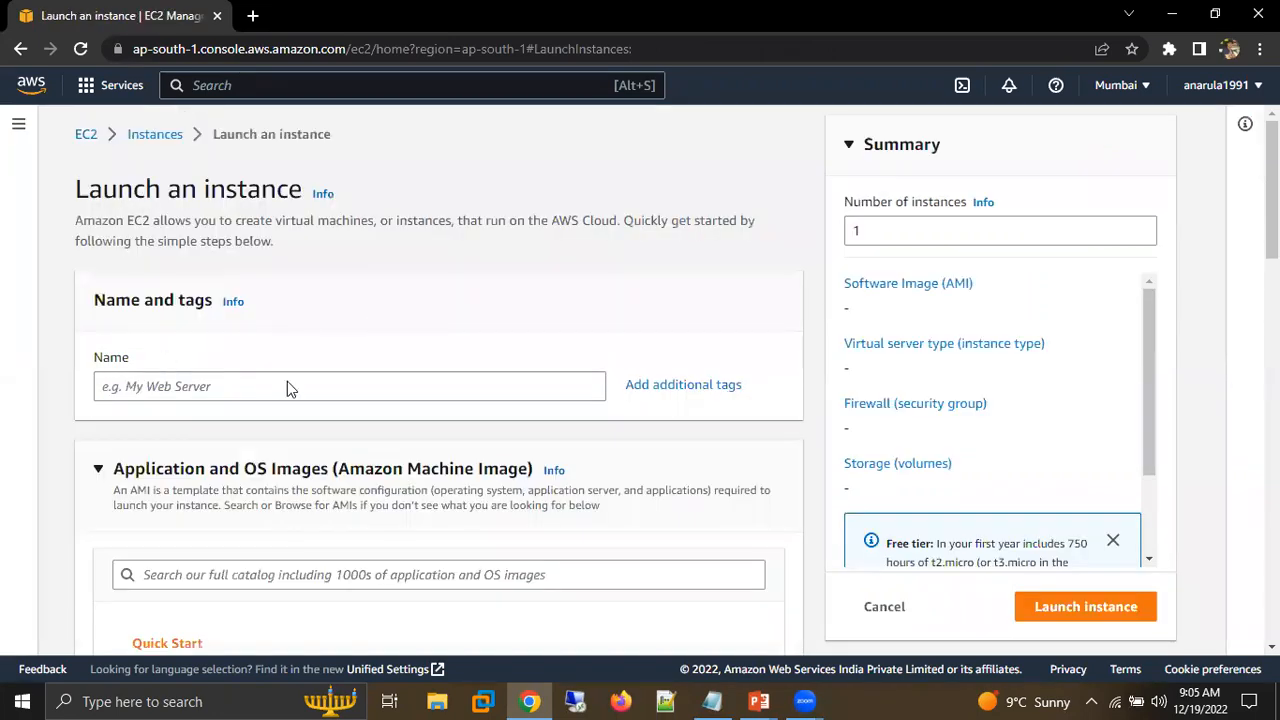
Switch to the Notepad notes, add the instance name Linux-109 at the end and select it for copying.
{"action": "left_click", "coordinate": [165, 386]}
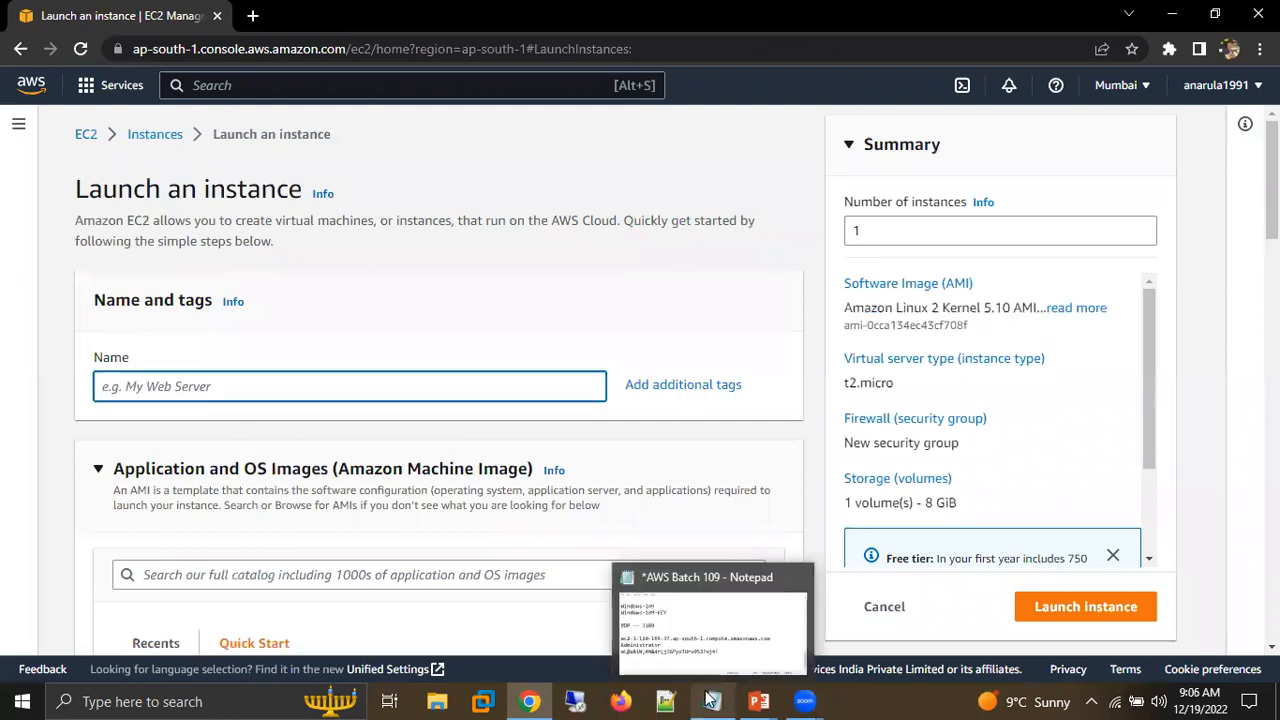
{"action": "left_click", "coordinate": [710, 700]}
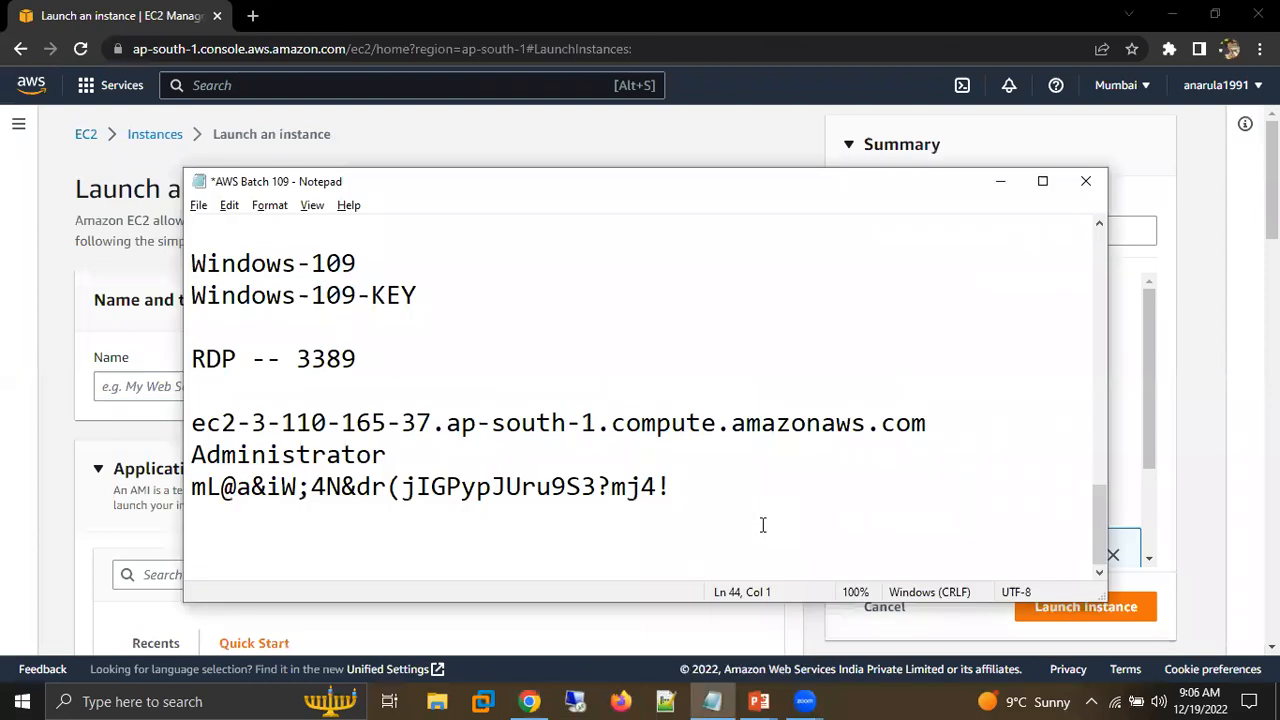
{"action": "key", "text": "Return"}
{"action": "type", "text": "Linux-109"}
{"action": "key", "text": "shift+Home"}
{"action": "key", "text": "ctrl+c"}
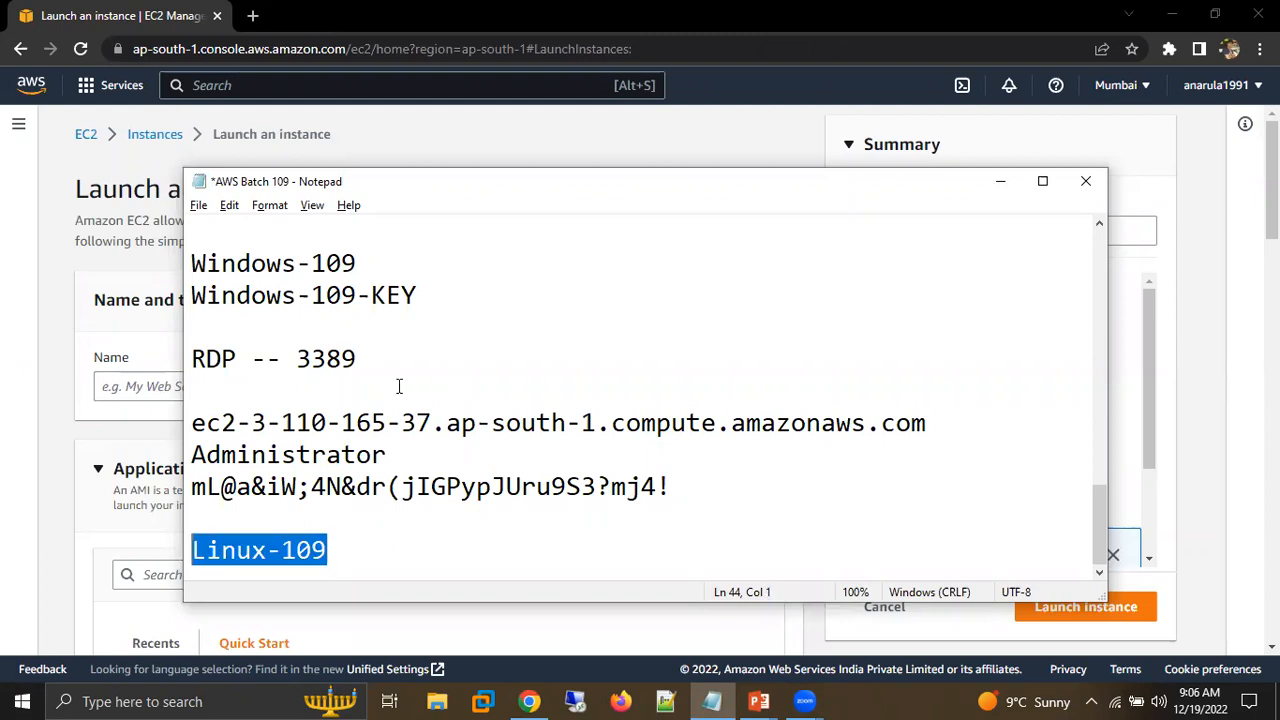
Switch back to the launch form in Chrome and name the instance Linux-109.
{"action": "key", "text": "alt+Tab"}
{"action": "key", "text": "ctrl+v"}
{"action": "left_click", "coordinate": [603, 244]}
Examine the Quick Start images and mark the Amazon Linux option with temporary annotations.
{"action": "scroll", "coordinate": [630, 234], "scroll_direction": "down", "scroll_amount": 1}
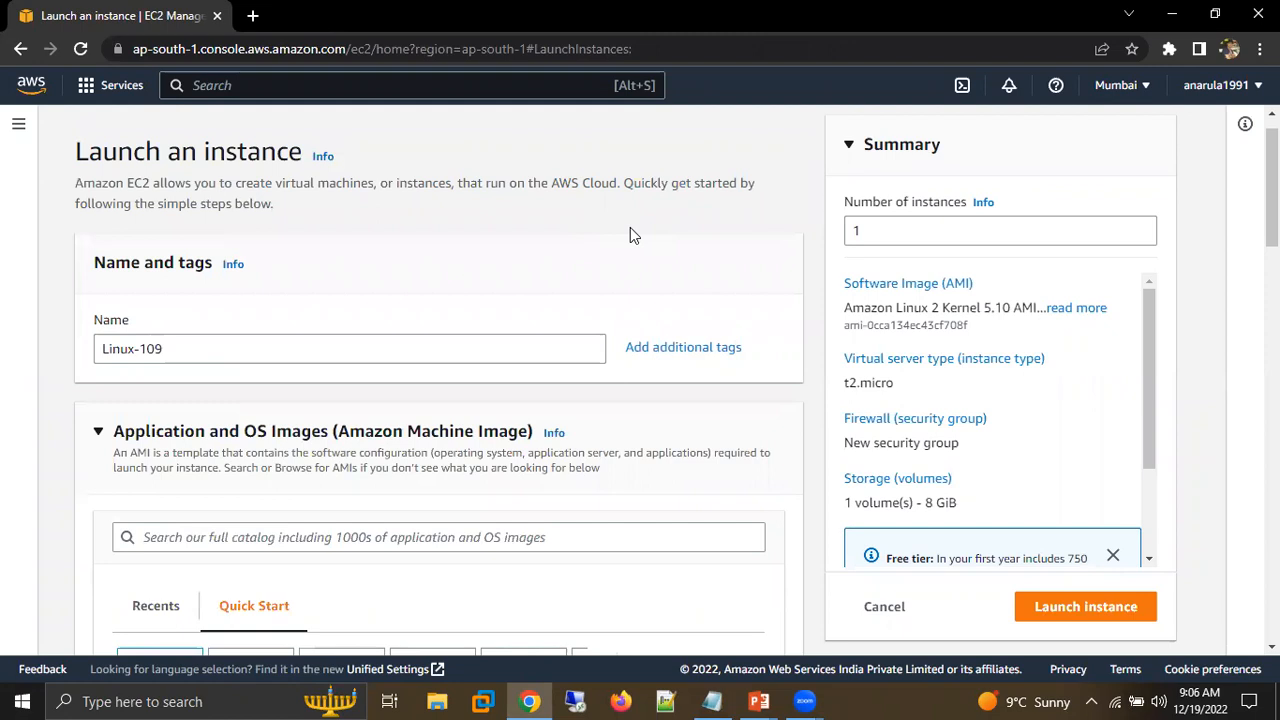
{"action": "scroll", "coordinate": [630, 234], "scroll_direction": "down", "scroll_amount": 1}
{"action": "scroll", "coordinate": [630, 234], "scroll_direction": "down", "scroll_amount": 2}
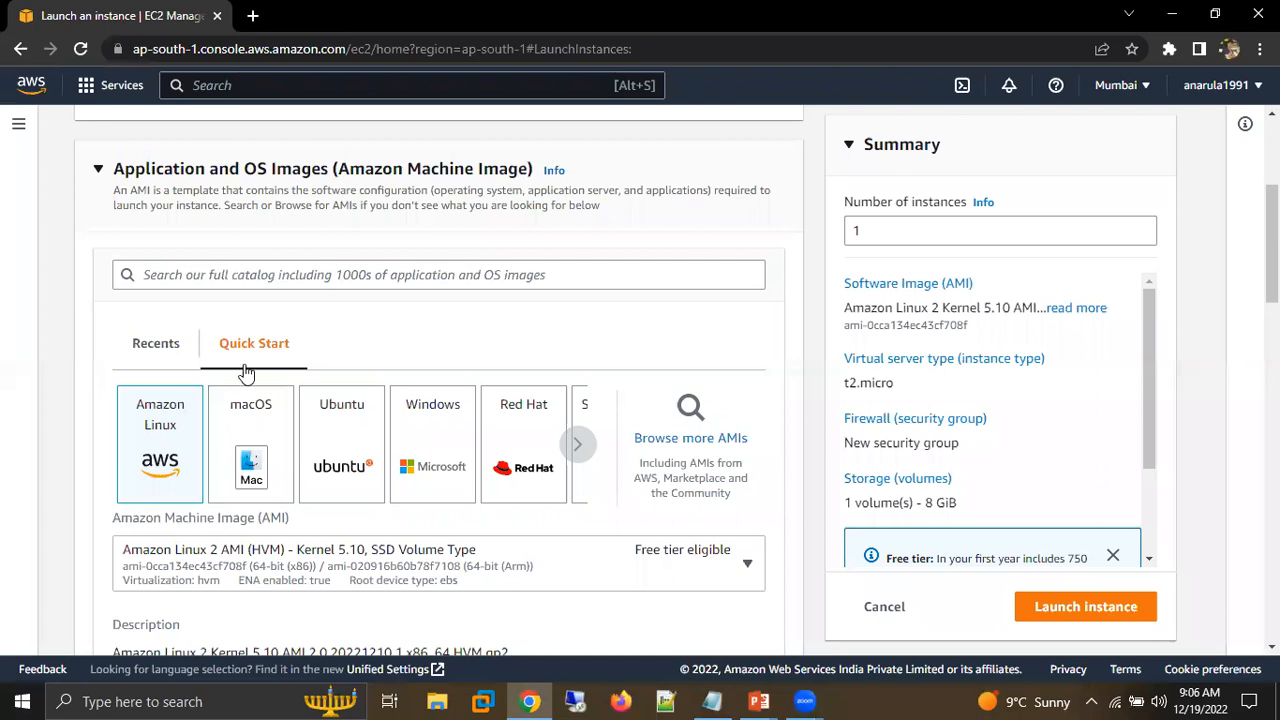
{"action": "scroll", "coordinate": [377, 170], "scroll_direction": "down", "scroll_amount": 1}
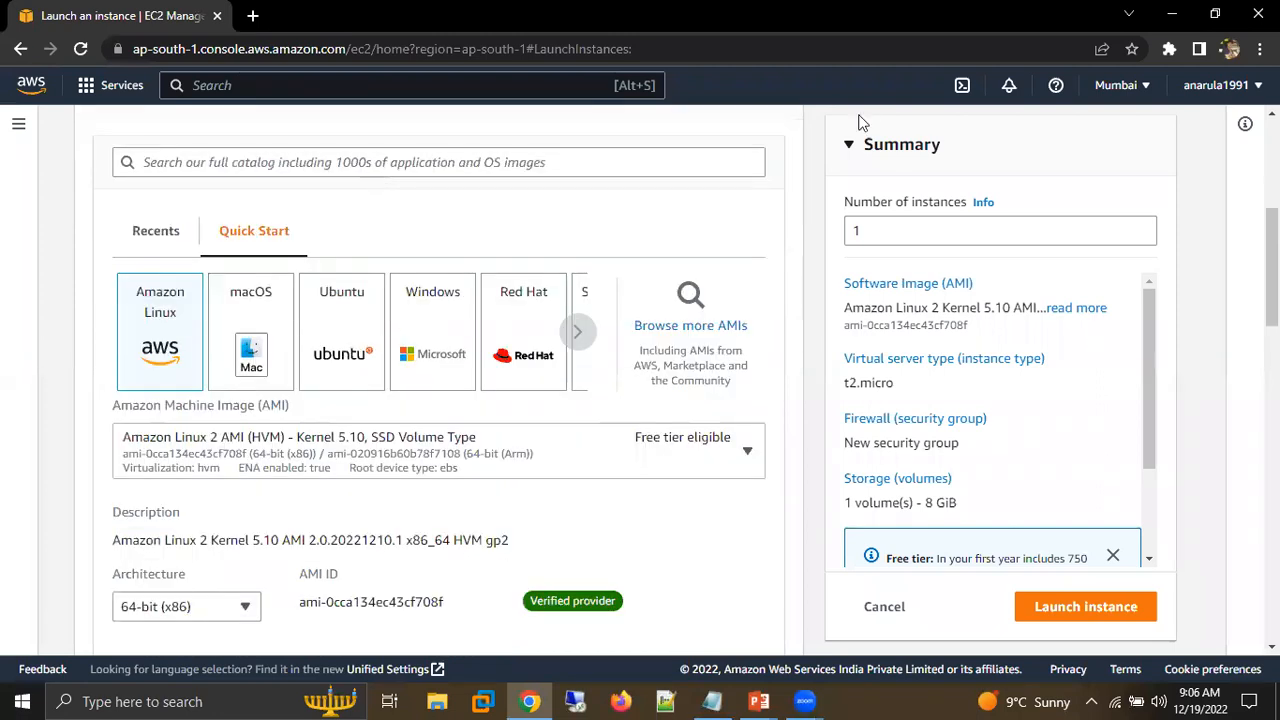
{"action": "left_click_drag", "start_coordinate": [182, 292], "coordinate": [271, 261]}
{"action": "mouse_move", "coordinate": [137, 343]}
{"action": "left_mouse_down"}
{"action": "mouse_move", "coordinate": [189, 348]}
{"action": "mouse_move", "coordinate": [148, 296]}
{"action": "left_mouse_up"}
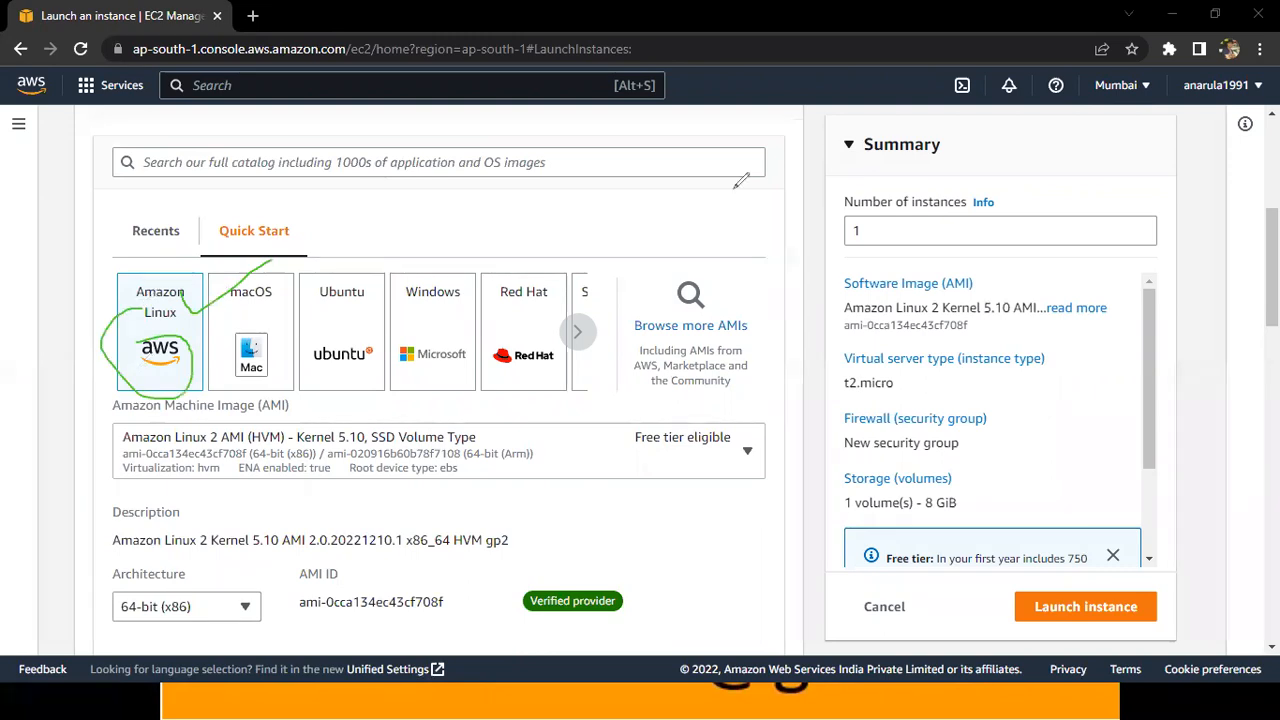
{"action": "key", "text": "Escape"}
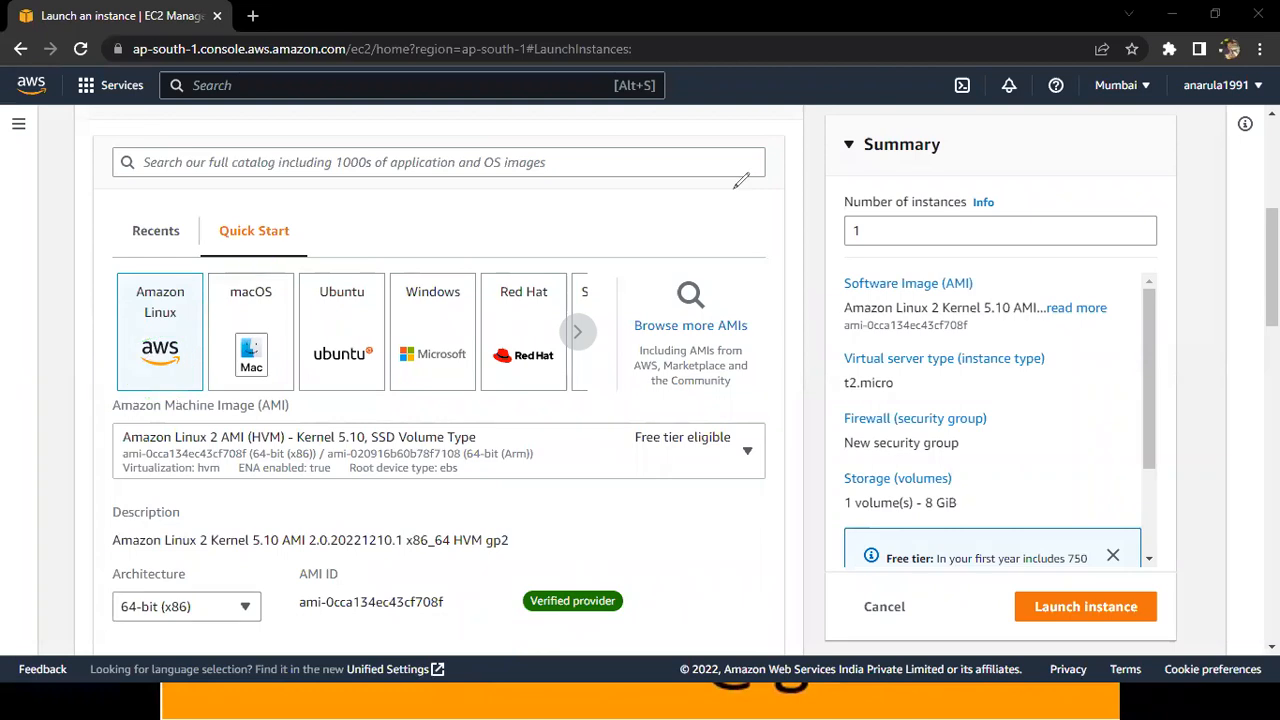
Look through the other Quick Start operating systems and the list of available Amazon Linux machine images.
{"action": "left_click", "coordinate": [578, 331]}
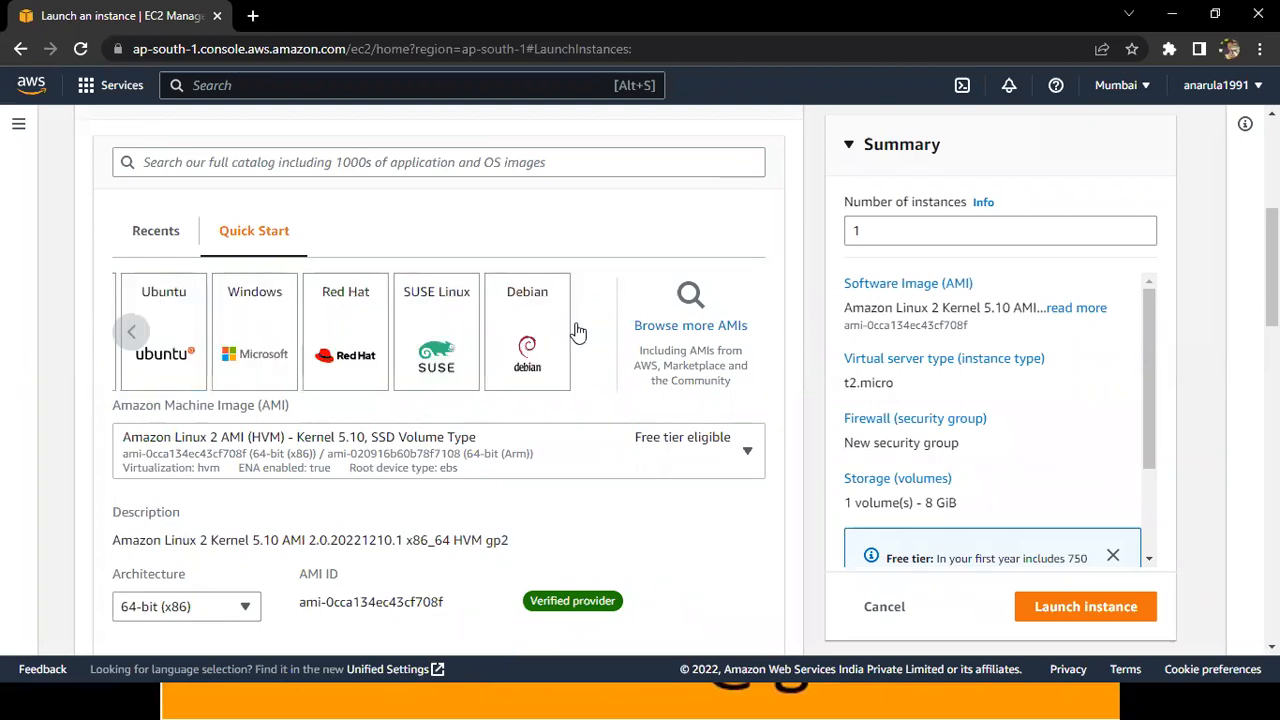
{"action": "left_click", "coordinate": [147, 335]}
{"action": "double_click", "coordinate": [148, 336]}
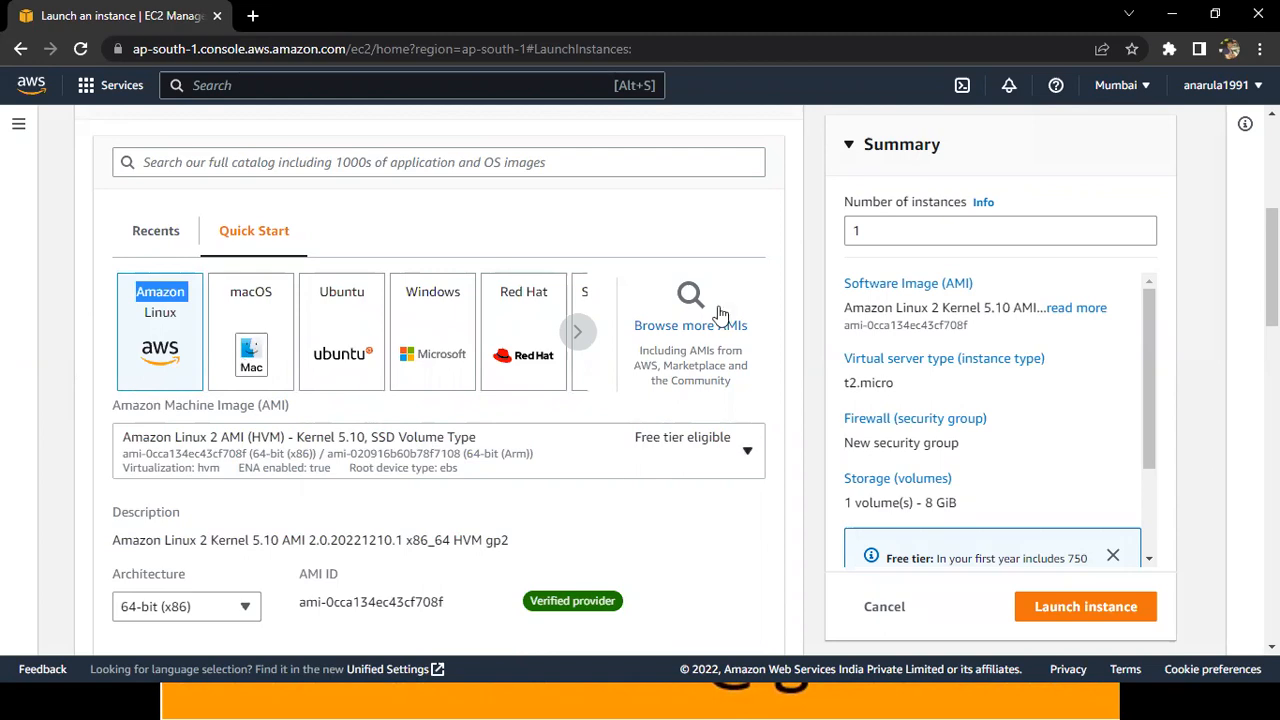
{"action": "left_click", "coordinate": [746, 451]}
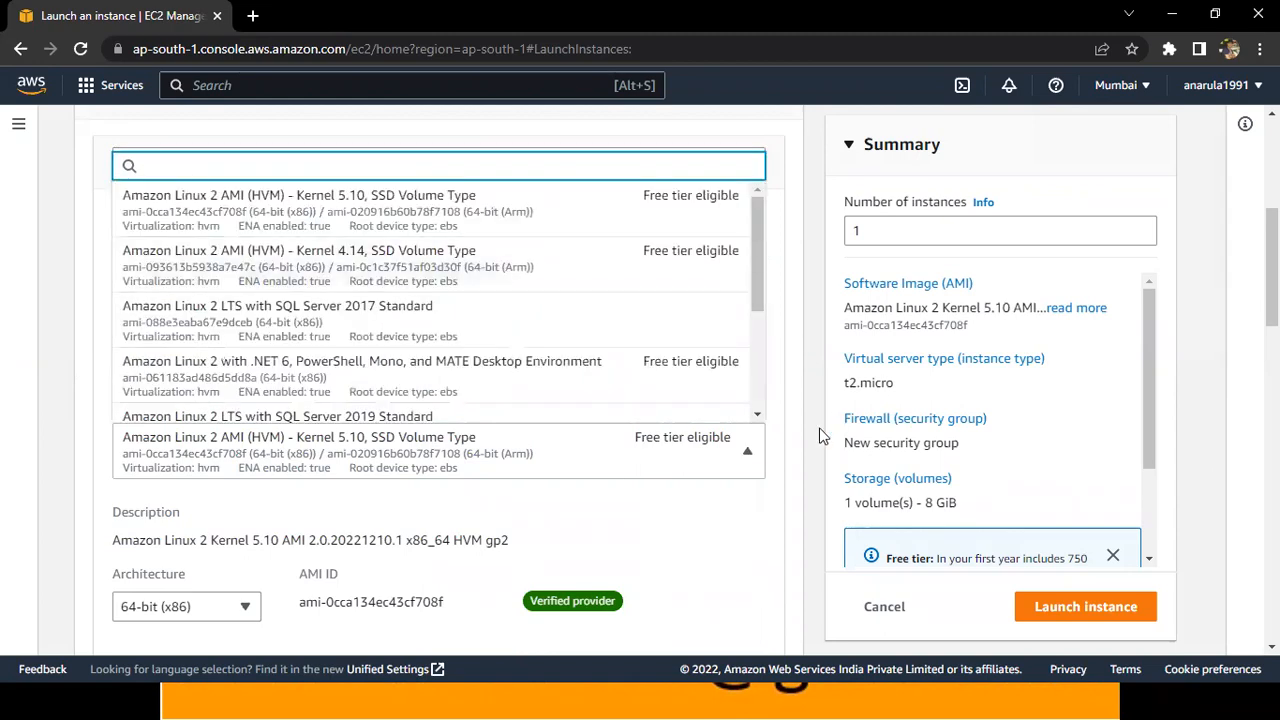
{"action": "left_click", "coordinate": [746, 459]}
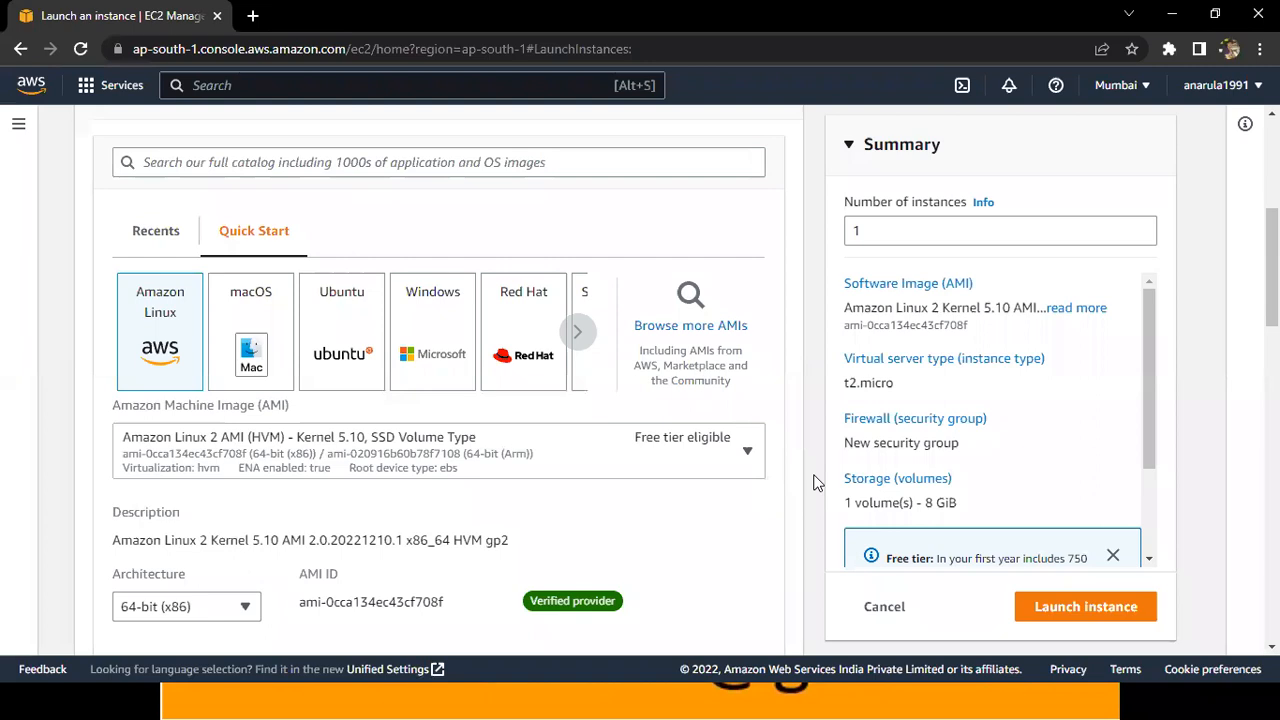
Switch to the Notepad notes and review the RAM, CPU, HDD and OP specification lines.
{"action": "scroll", "coordinate": [813, 483], "scroll_direction": "down", "scroll_amount": 1}
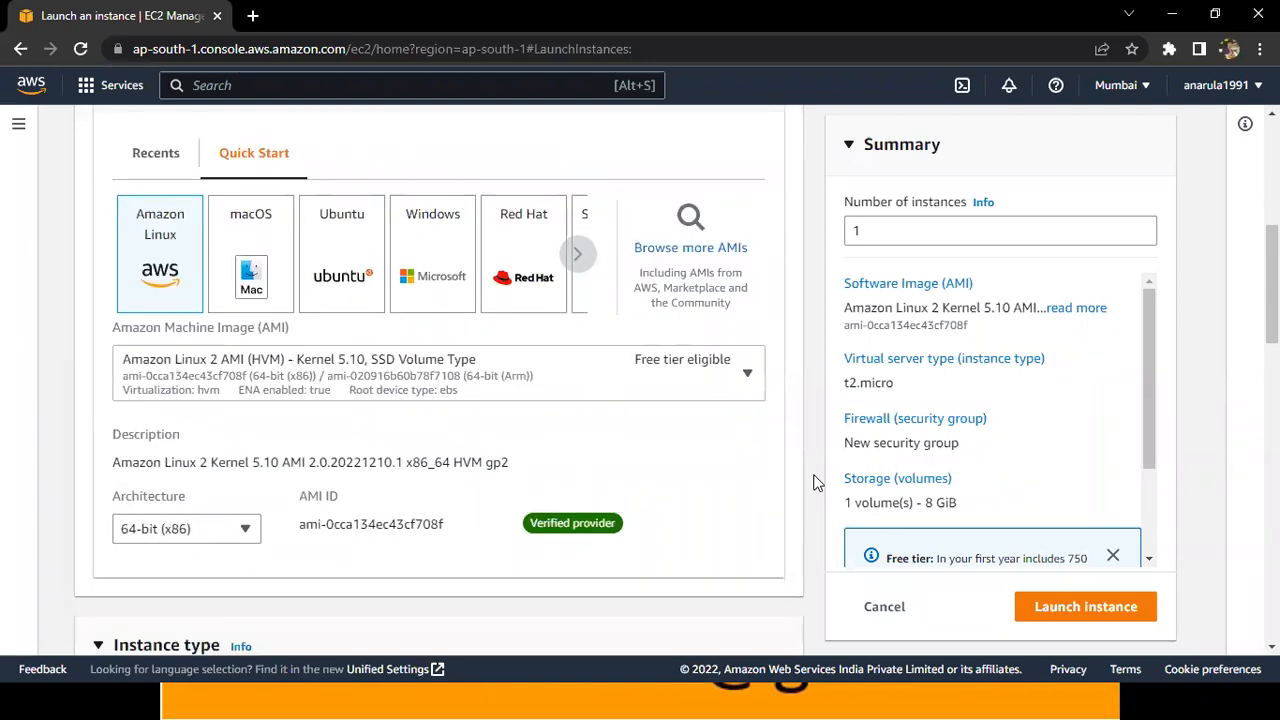
{"action": "scroll", "coordinate": [813, 483], "scroll_direction": "down", "scroll_amount": 3}
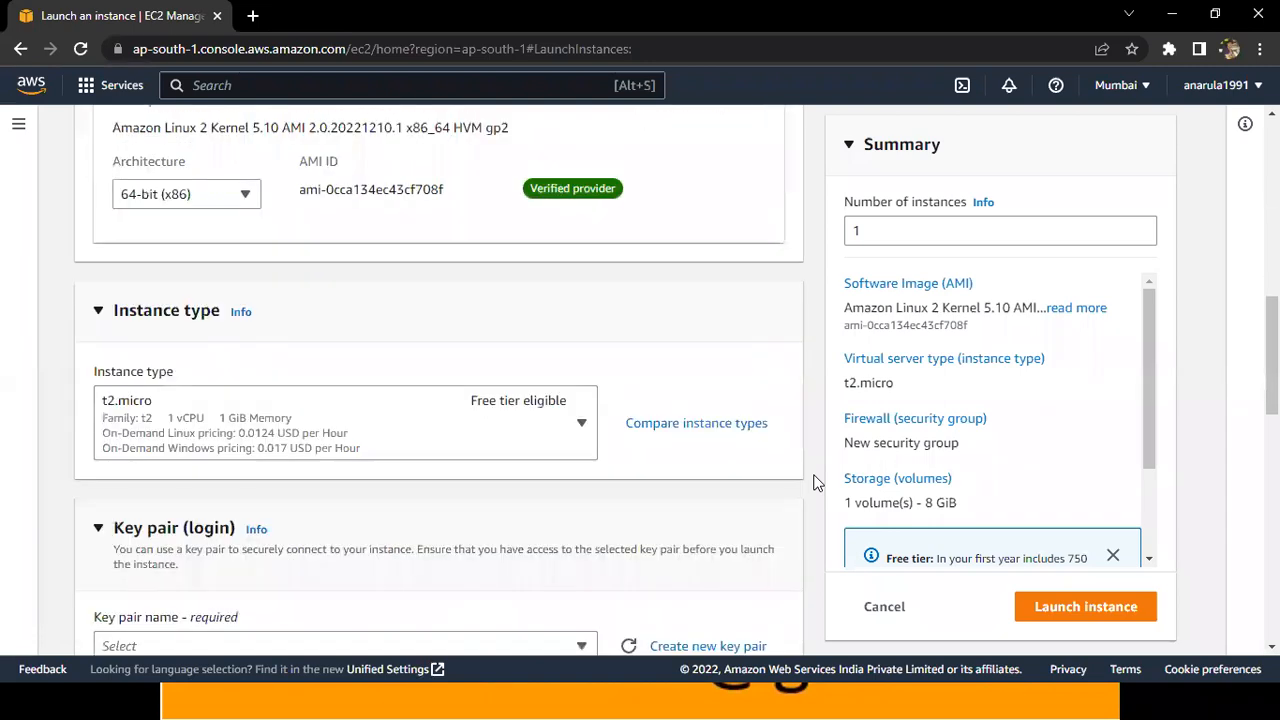
{"action": "key", "text": "alt+Tab"}
{"action": "key", "text": "Up"}
{"action": "key", "text": "Up"}
{"action": "key", "text": "Up"}
{"action": "key", "text": "Up"}
{"action": "key", "text": "Up"}
{"action": "key", "text": "Up"}
{"action": "key", "text": "Up"}
{"action": "key", "text": "Up"}
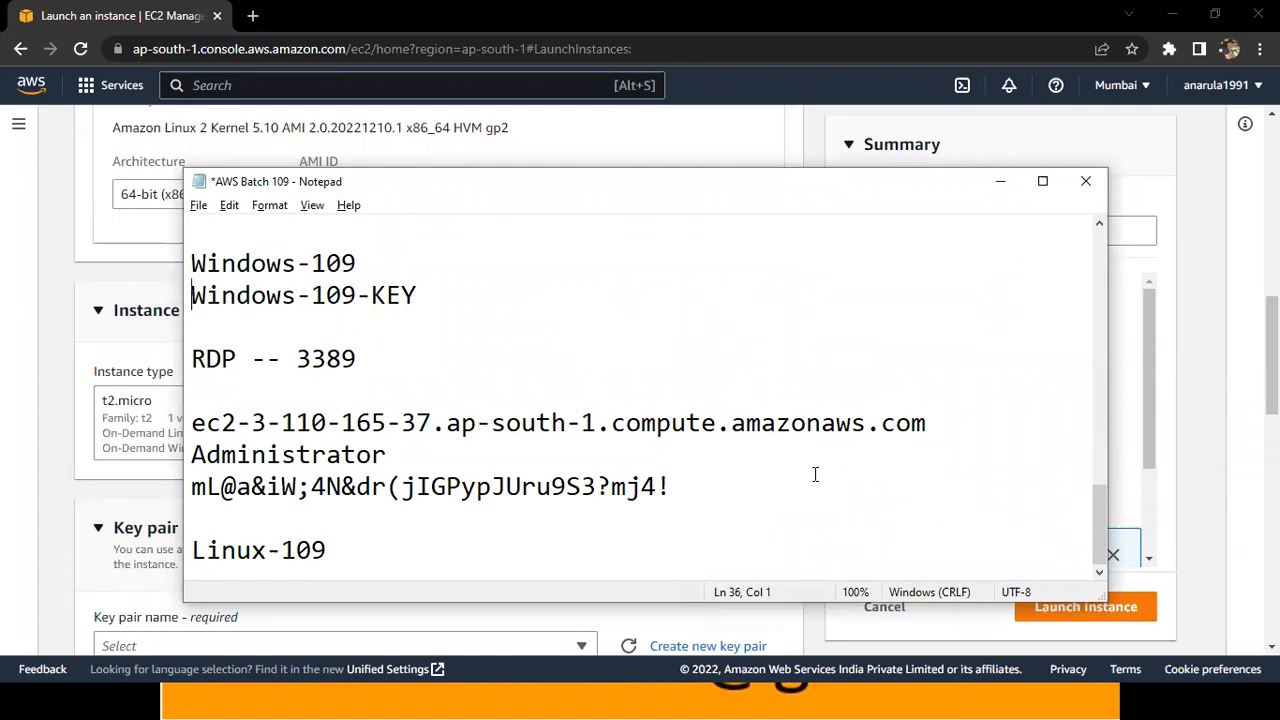
{"action": "key", "text": "Up"}
{"action": "key", "text": "Up"}
{"action": "key", "text": "Up"}
{"action": "key", "text": "Up"}
{"action": "key", "text": "Up"}
{"action": "key", "text": "Up"}
{"action": "key", "text": "Up"}
{"action": "key", "text": "Up"}
{"action": "key", "text": "Down"}
{"action": "key", "text": "Down"}
{"action": "key", "text": "shift+Down"}
{"action": "key", "text": "shift+Down"}
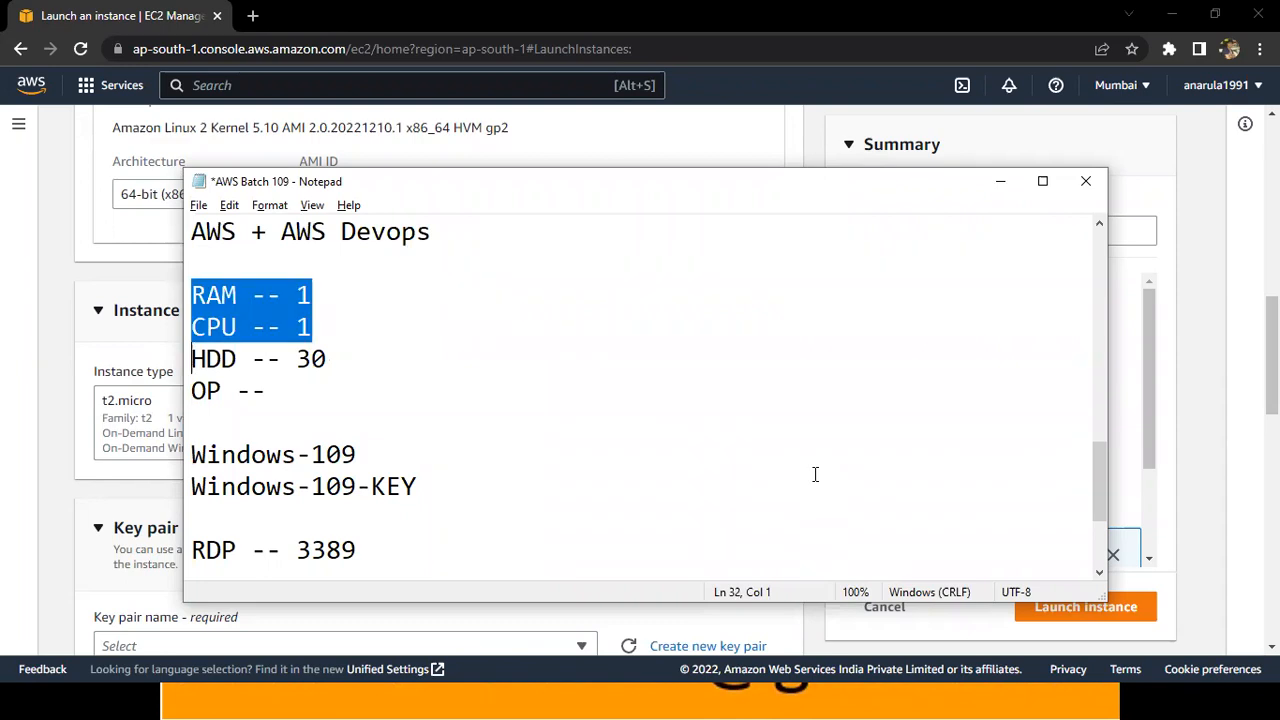
{"action": "key", "text": "shift+Down"}
{"action": "key", "text": "shift+Down"}
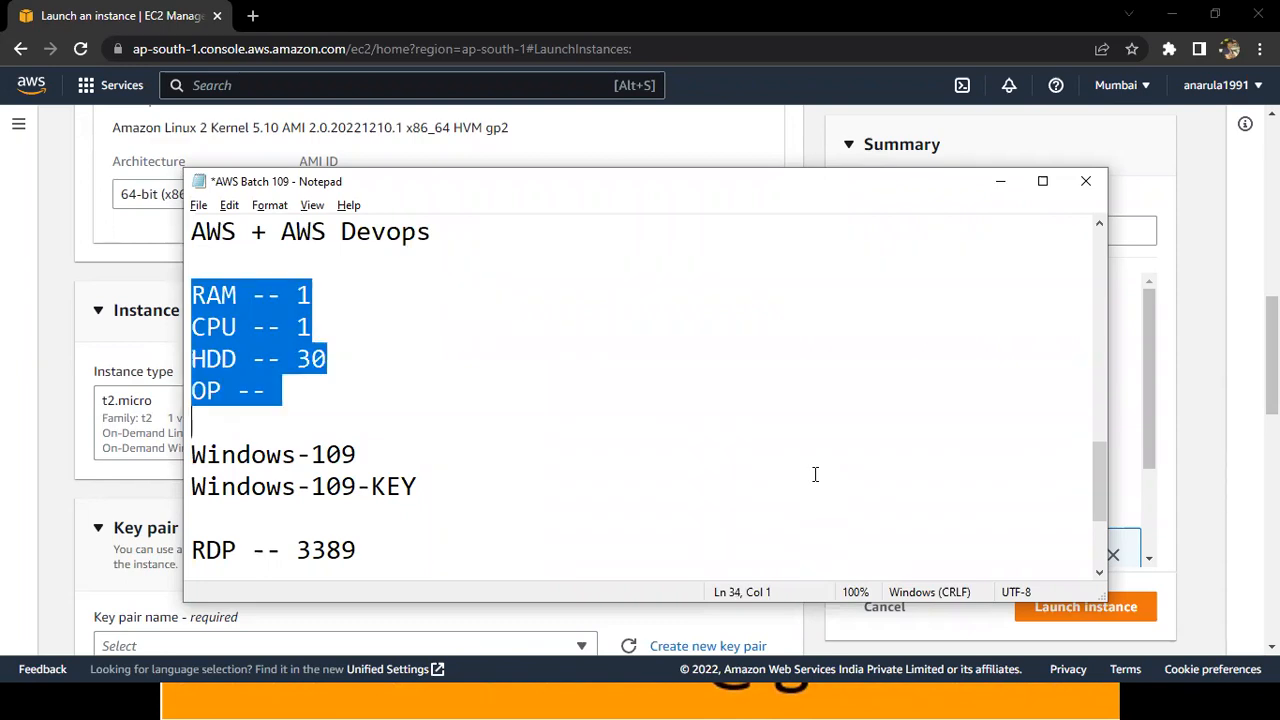
{"action": "key", "text": "Left"}
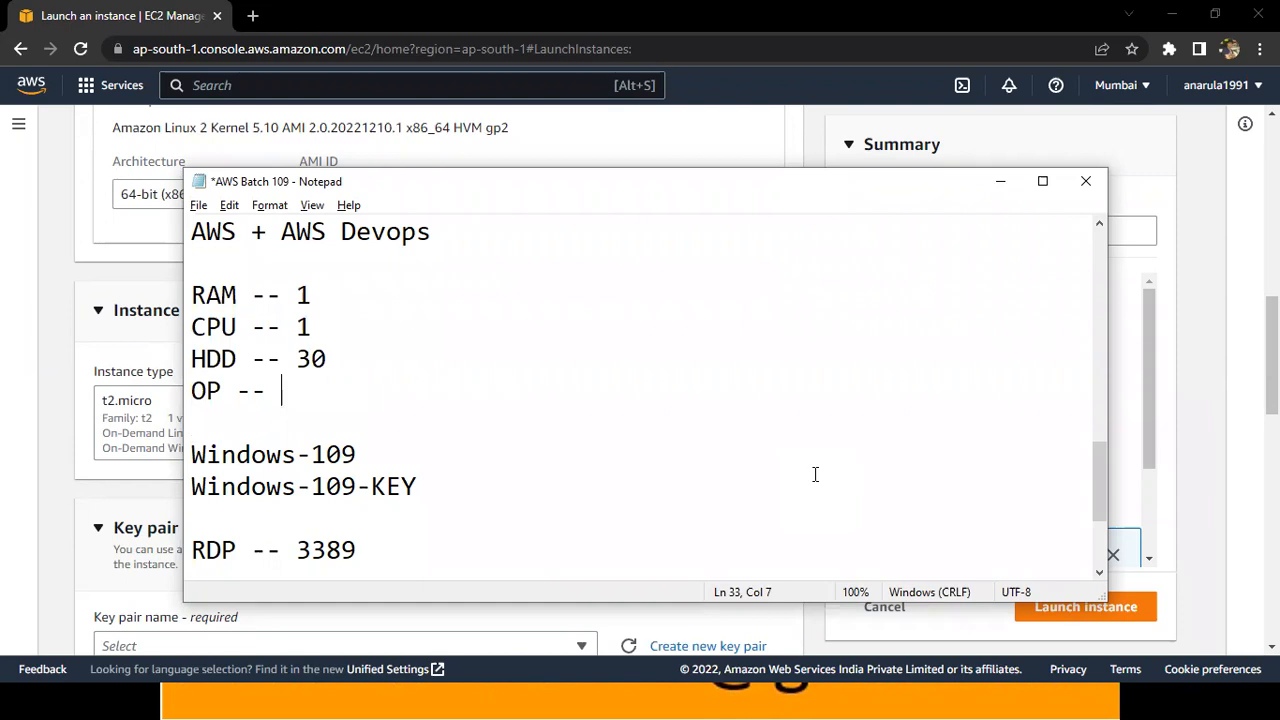
Highlight the RAM value and the CPU value in the notes, one after the other.
{"action": "left_click", "coordinate": [388, 289]}
{"action": "key", "text": "shift+Left"}
{"action": "key", "text": "shift+Left"}
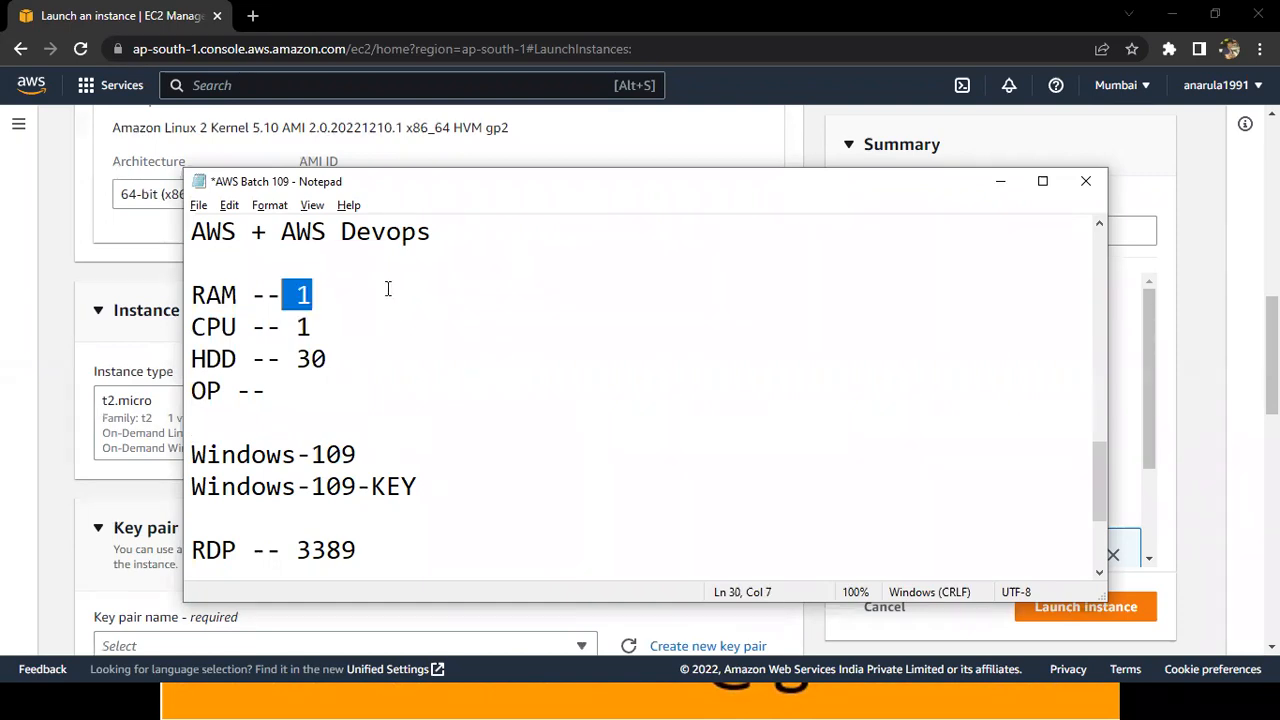
{"action": "key", "text": "Down"}
{"action": "key", "text": "shift+Right"}
{"action": "key", "text": "shift+Right"}
{"action": "key", "text": "shift+Right"}
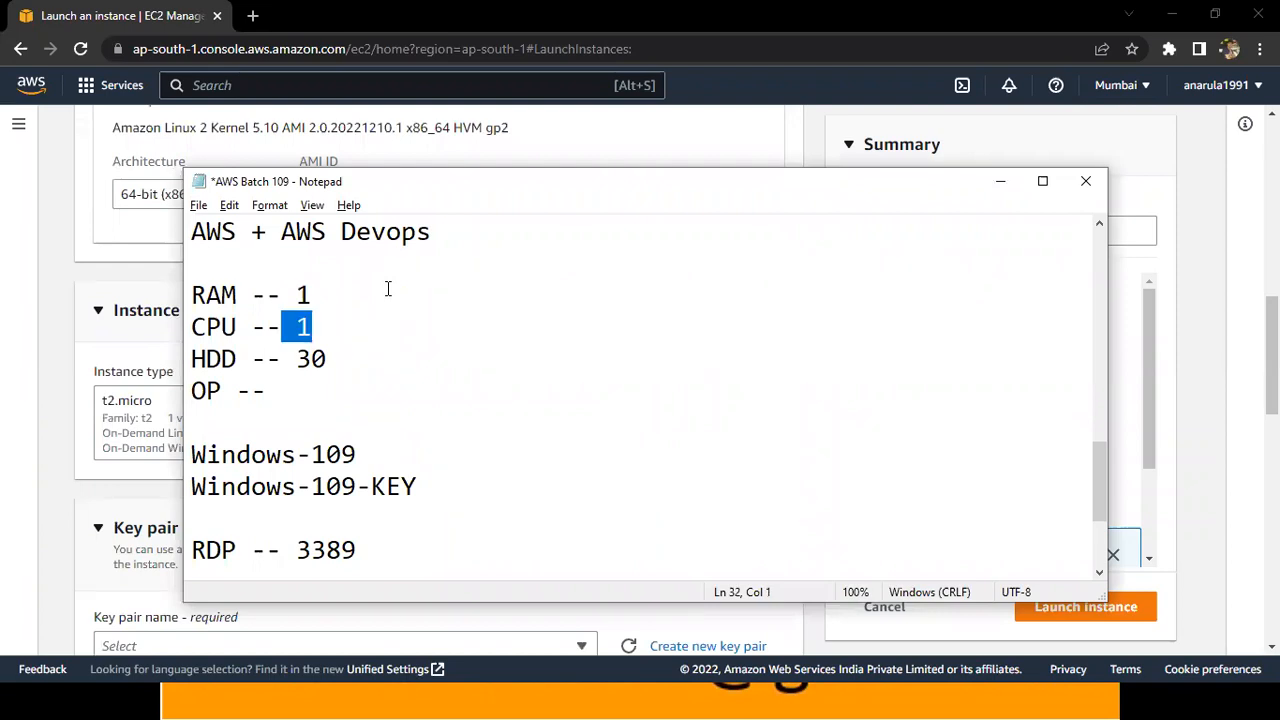
Switch back to the launch form and mark the t2.micro instance type and its free tier label with temporary annotations.
{"action": "key", "text": "alt+Tab"}
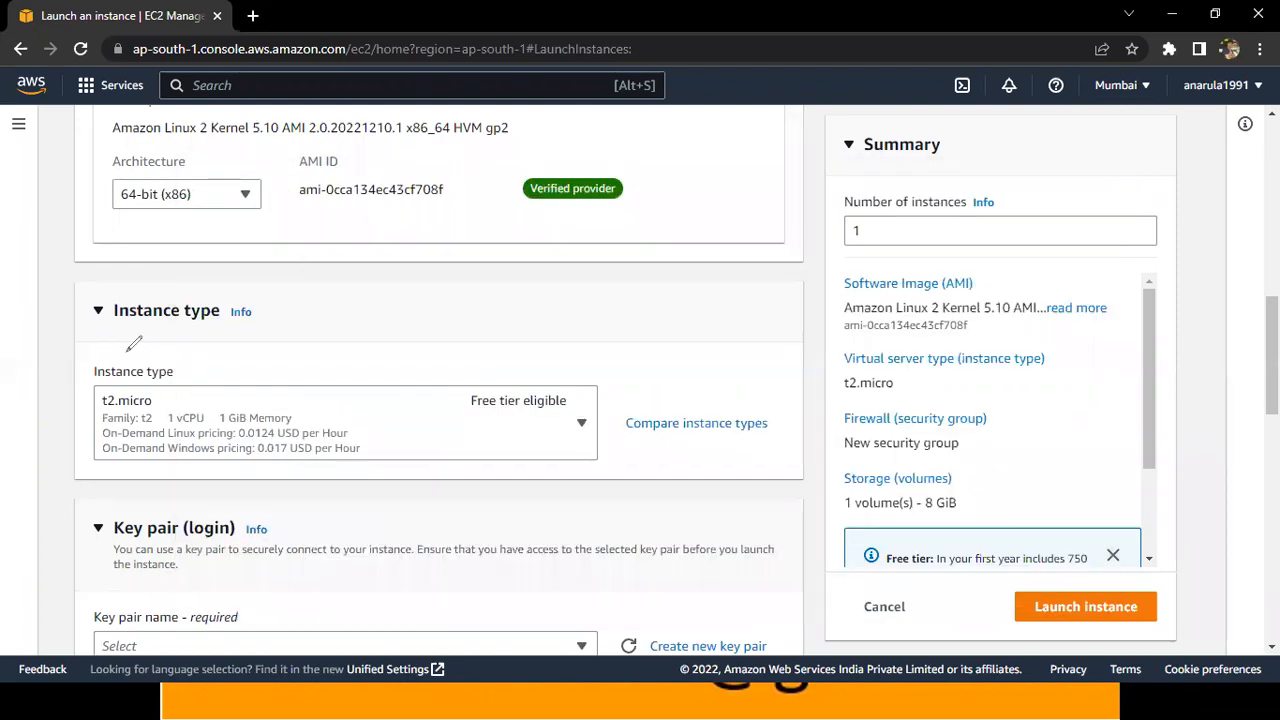
{"action": "left_click_drag", "start_coordinate": [116, 327], "coordinate": [208, 326]}
{"action": "left_click_drag", "start_coordinate": [158, 400], "coordinate": [198, 400]}
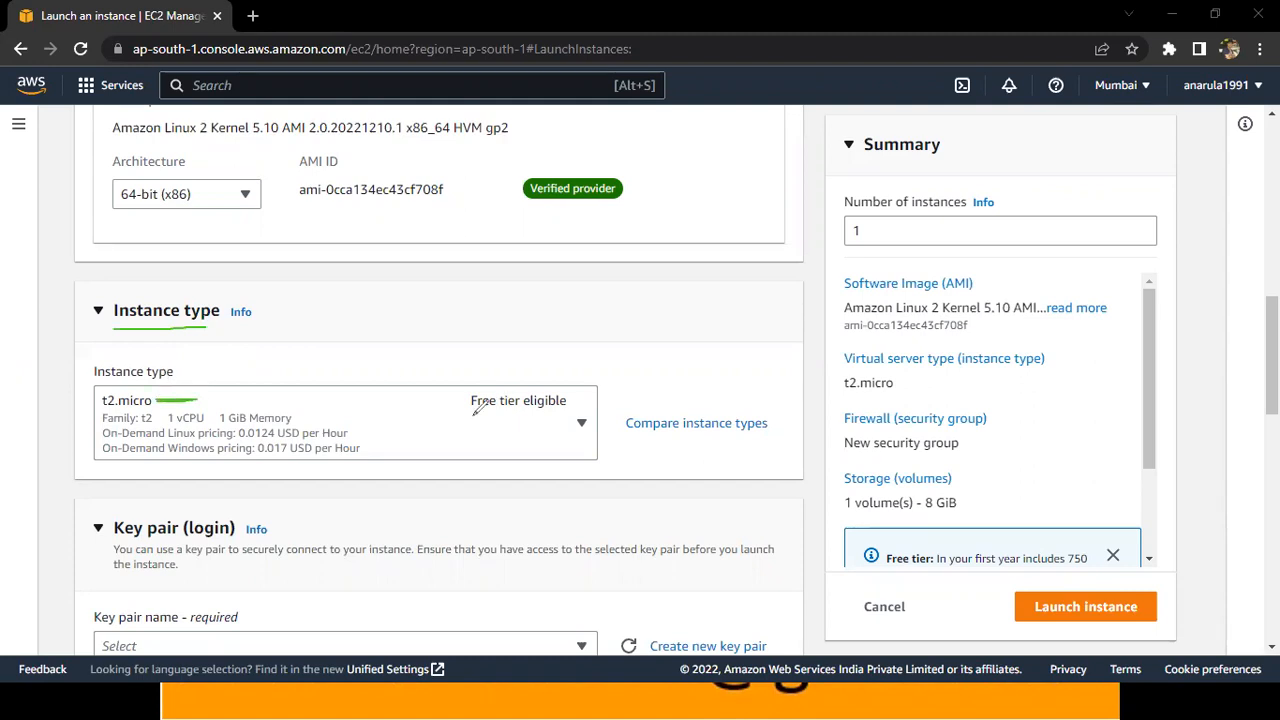
{"action": "left_click_drag", "start_coordinate": [468, 414], "coordinate": [572, 410]}
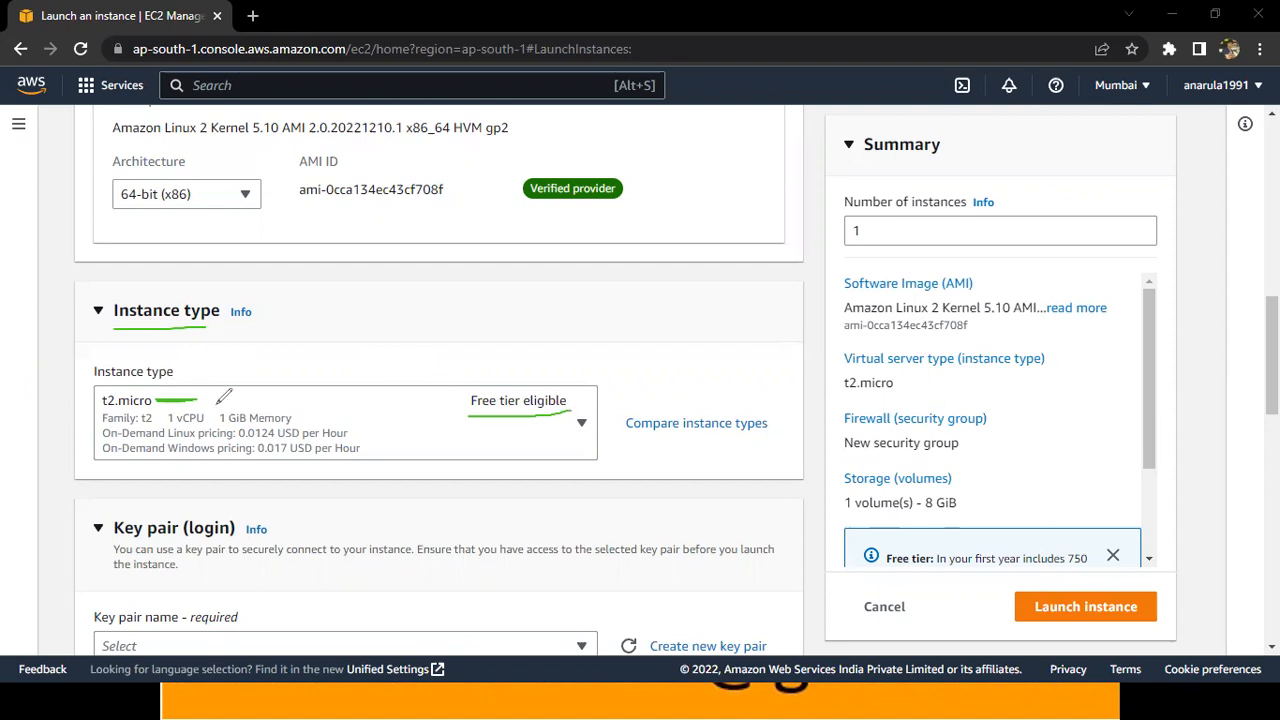
{"action": "left_click_drag", "start_coordinate": [206, 408], "coordinate": [323, 405]}
{"action": "key", "text": "e"}
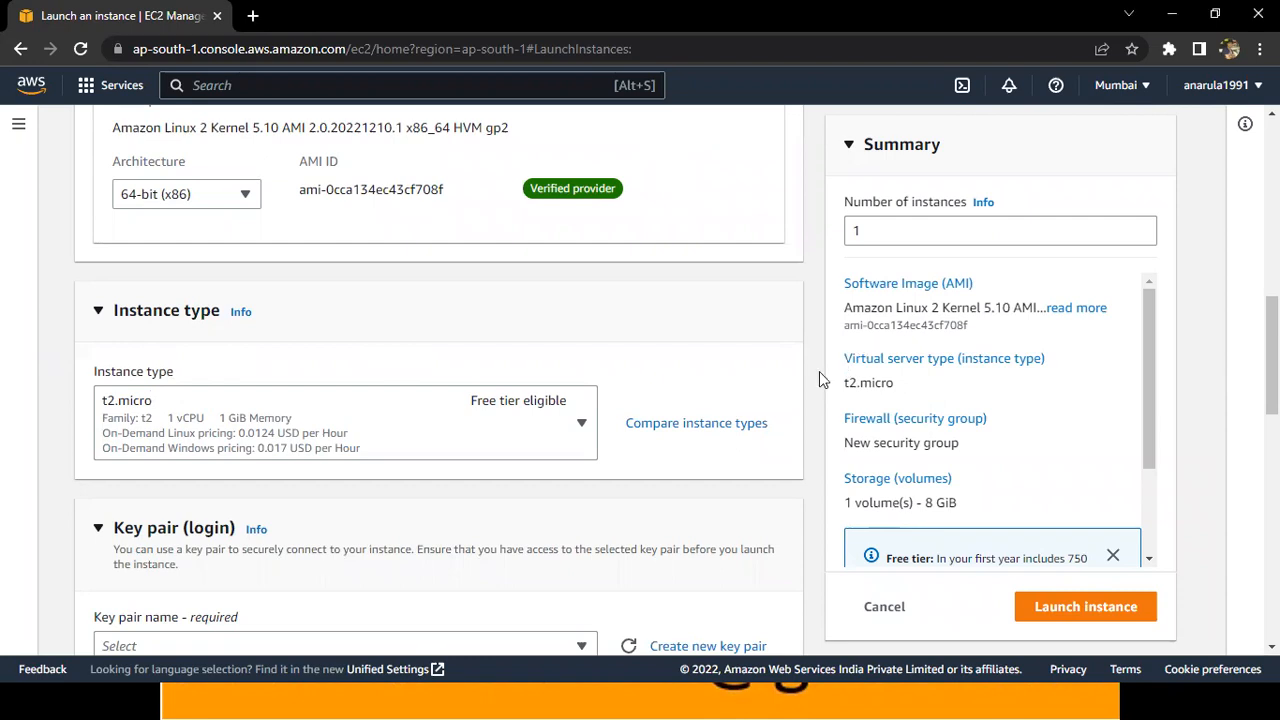
Review the key pair section of the launch form and check the Windows key name in the Notepad notes.
{"action": "scroll", "coordinate": [819, 372], "scroll_direction": "down", "scroll_amount": 1}
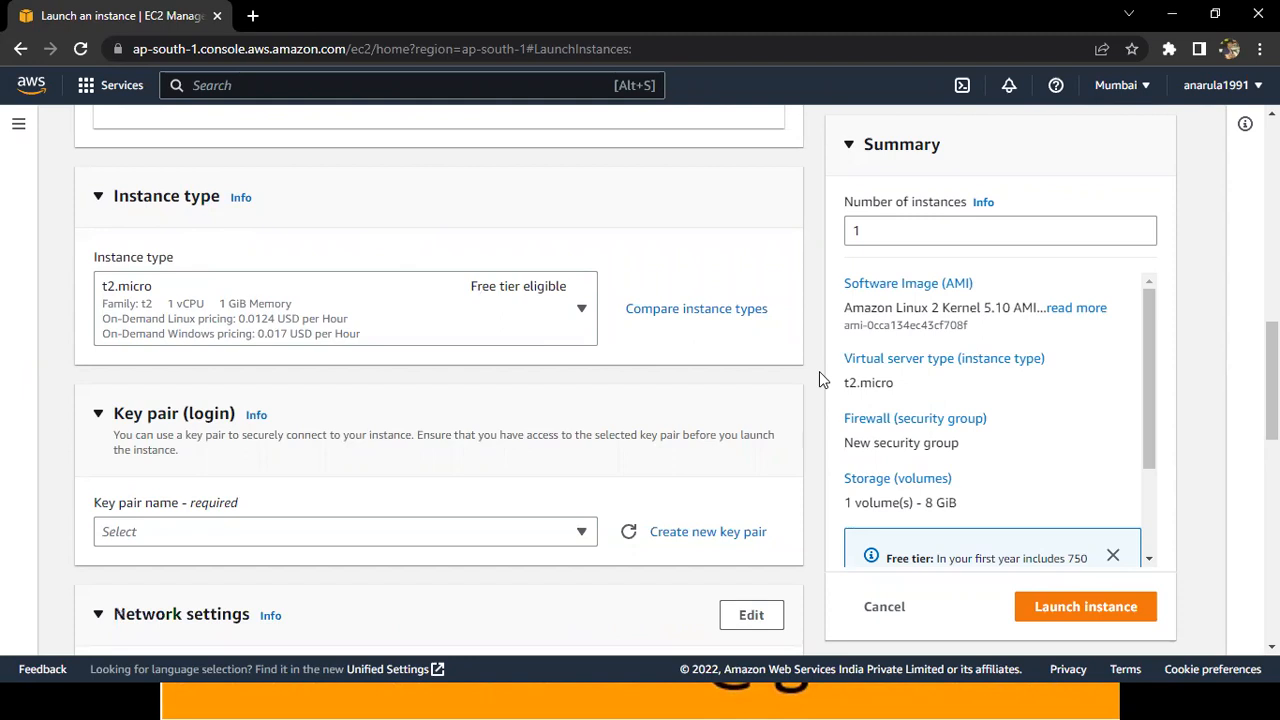
{"action": "scroll", "coordinate": [819, 372], "scroll_direction": "down", "scroll_amount": 1}
{"action": "scroll", "coordinate": [258, 363], "scroll_direction": "down", "scroll_amount": 1}
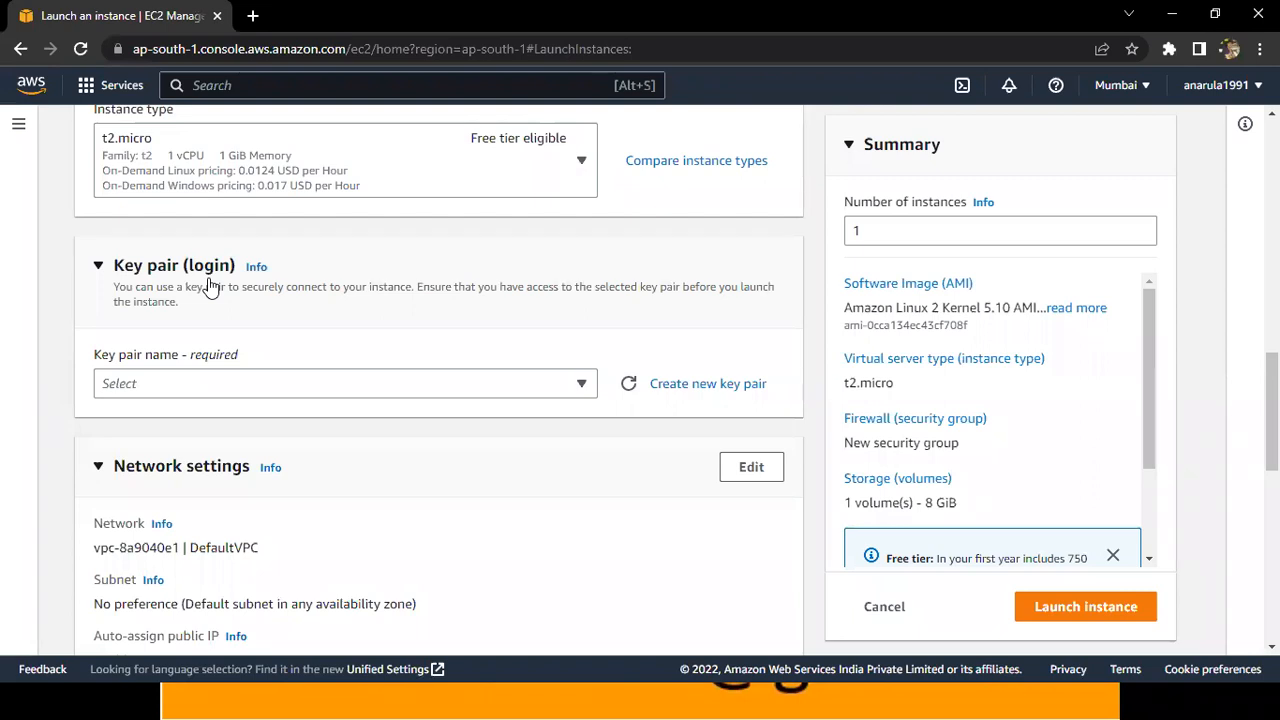
{"action": "key", "text": "alt+Tab"}
{"action": "key", "text": "Tab"}
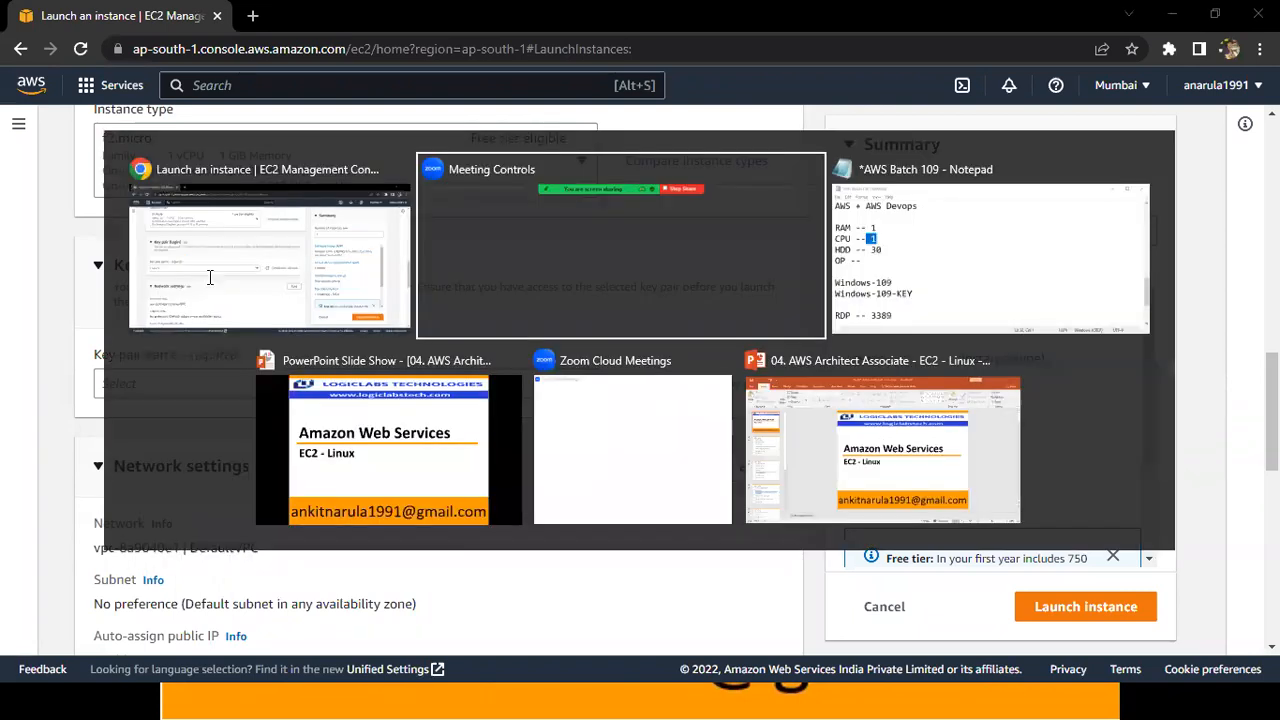
{"action": "key", "text": "Down"}
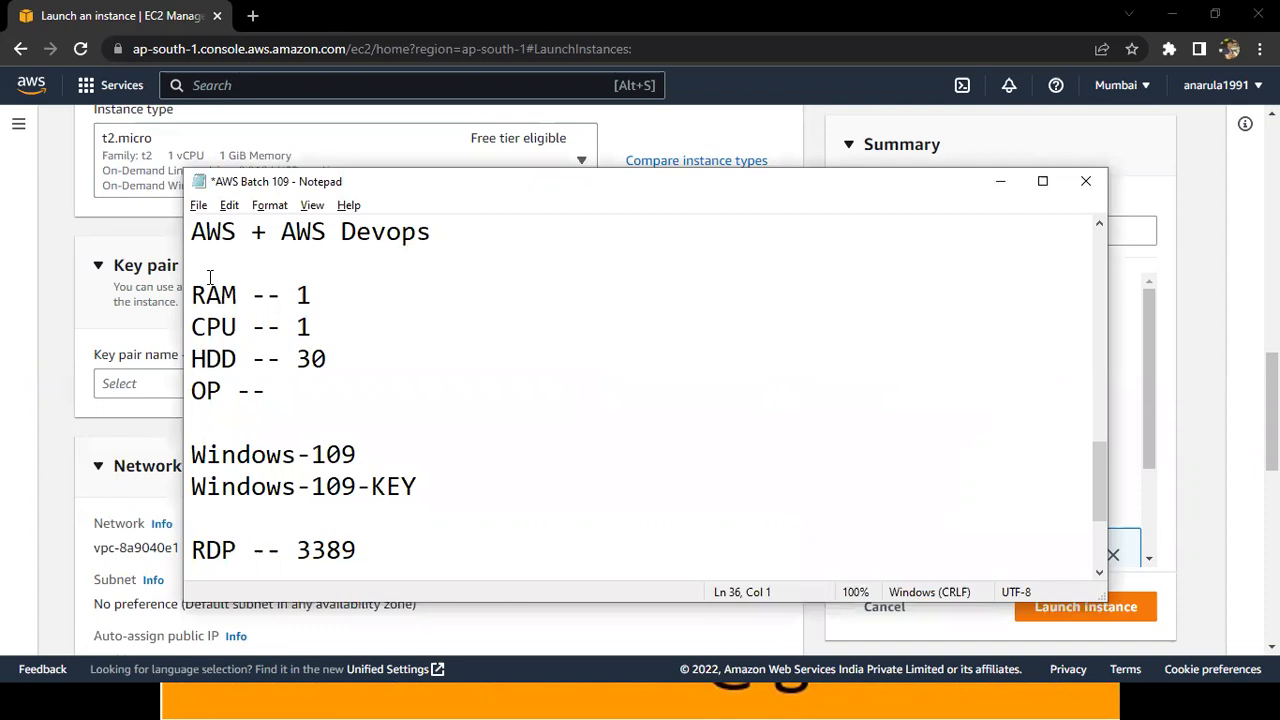
{"action": "key", "text": "alt+Tab"}
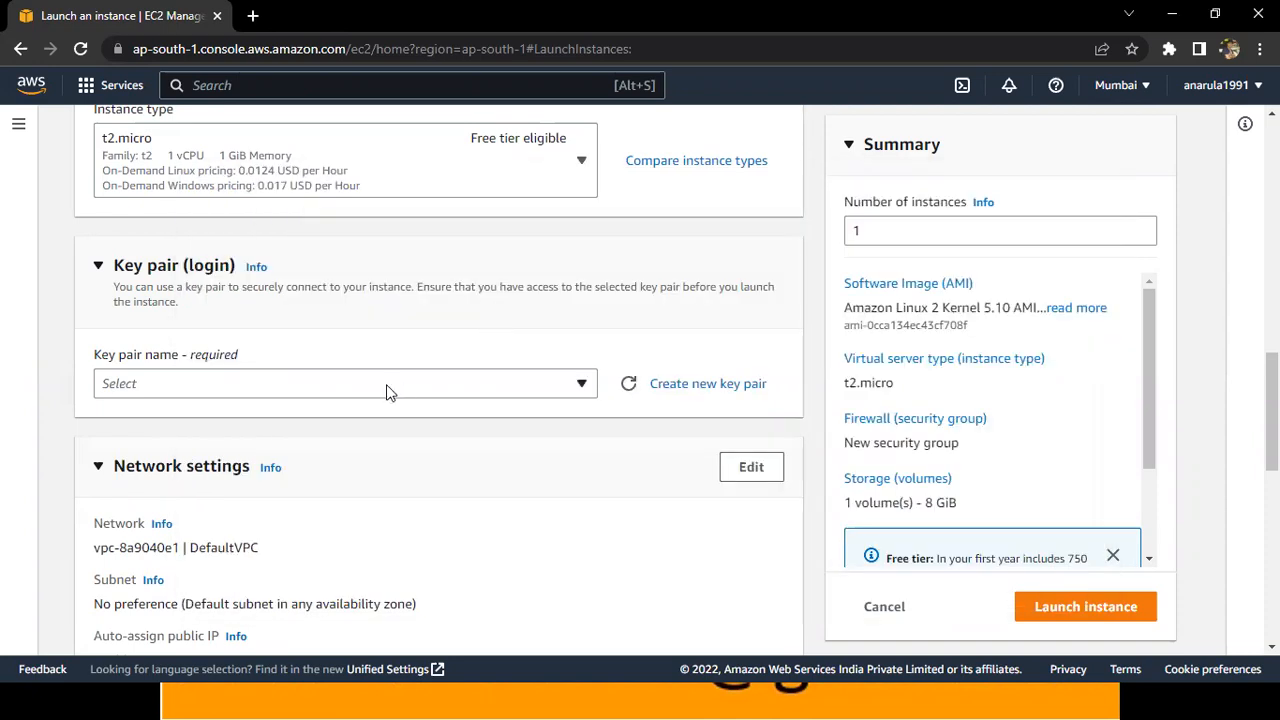
Search the existing key pairs for 109 in the key pair name list.
{"action": "left_click", "coordinate": [388, 391]}
{"action": "type", "text": "109"}
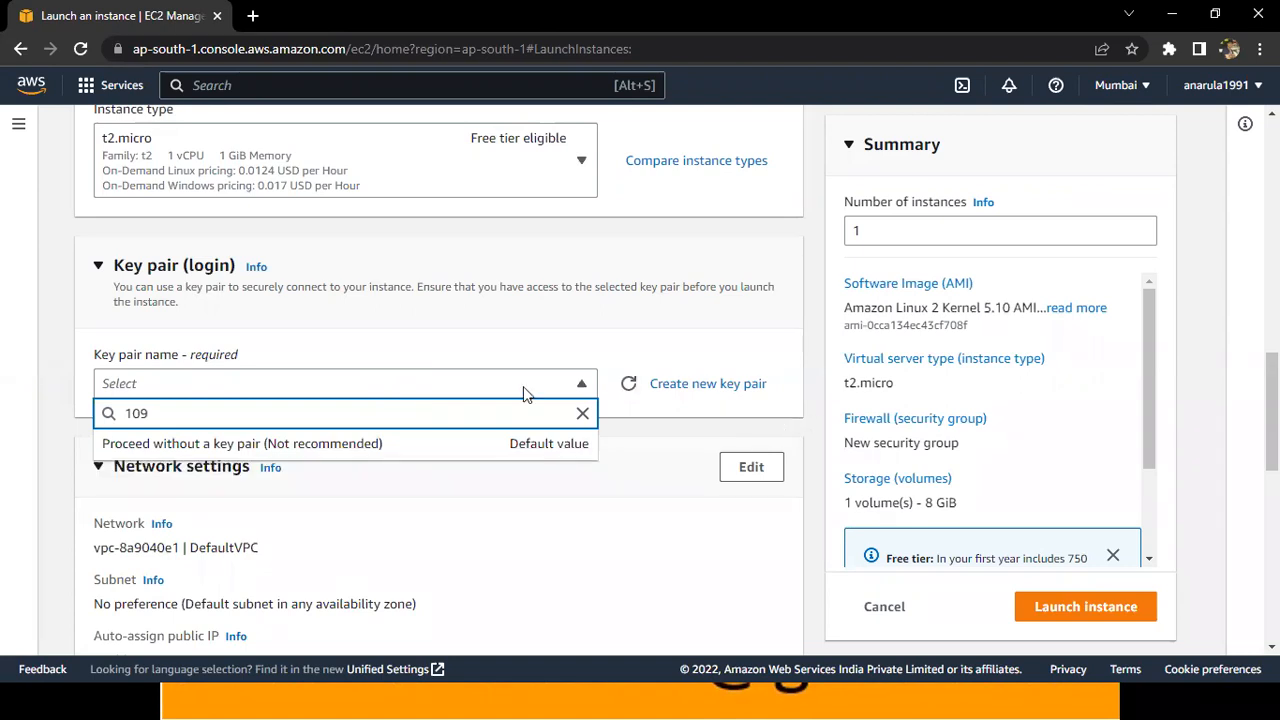
Clear and re-enter 109 in the key pair search to check which existing keys match.
{"action": "type", "text": "109"}
{"action": "key", "text": "BackSpace"}
{"action": "key", "text": "BackSpace"}
{"action": "key", "text": "BackSpace"}
{"action": "type", "text": "109"}
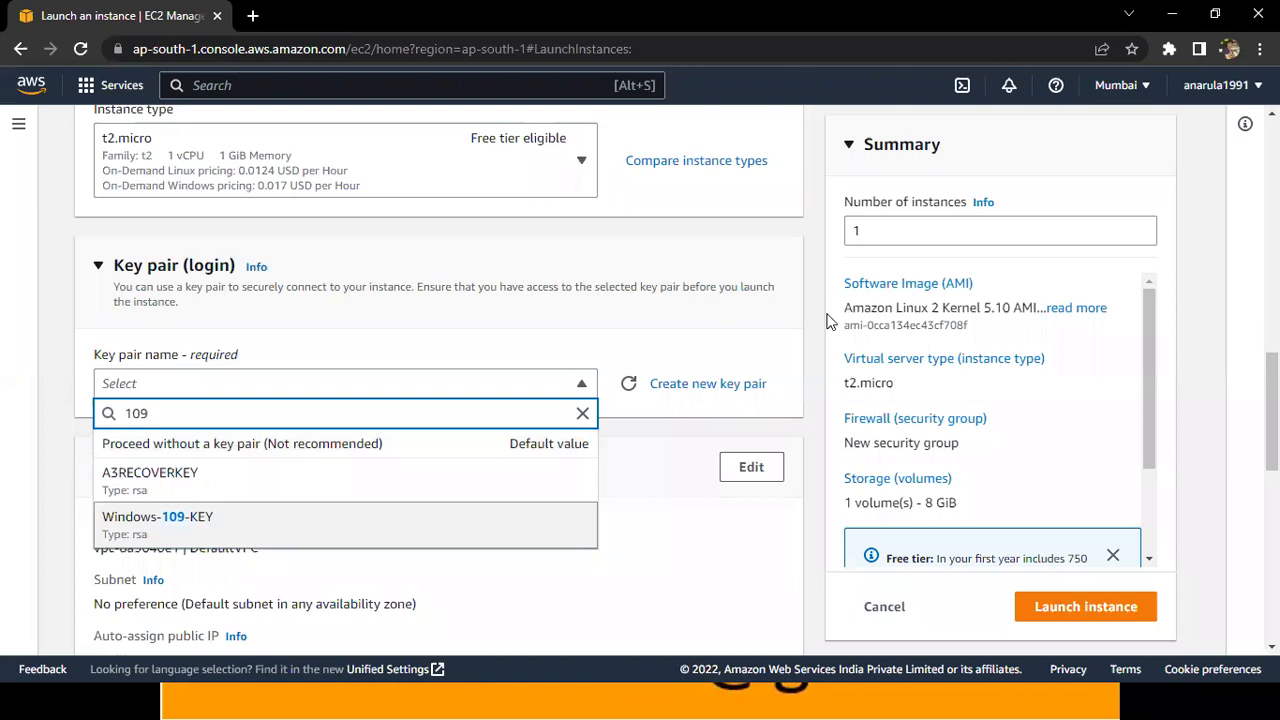
Switch to the AWS Batch 109 notes in Notepad and select the Linux-109 instance name for copying.
{"action": "key", "text": "alt+Tab"}
{"action": "key", "text": "alt+Tab"}
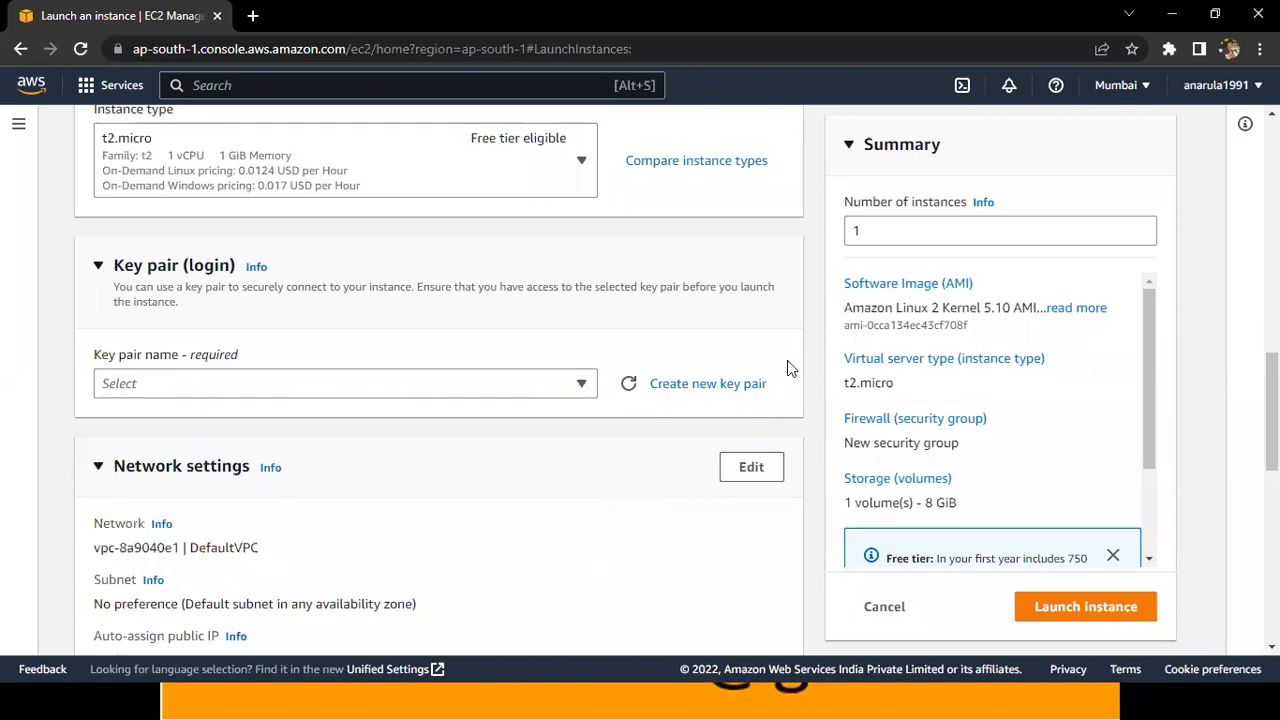
{"action": "key", "text": "alt+Tab"}
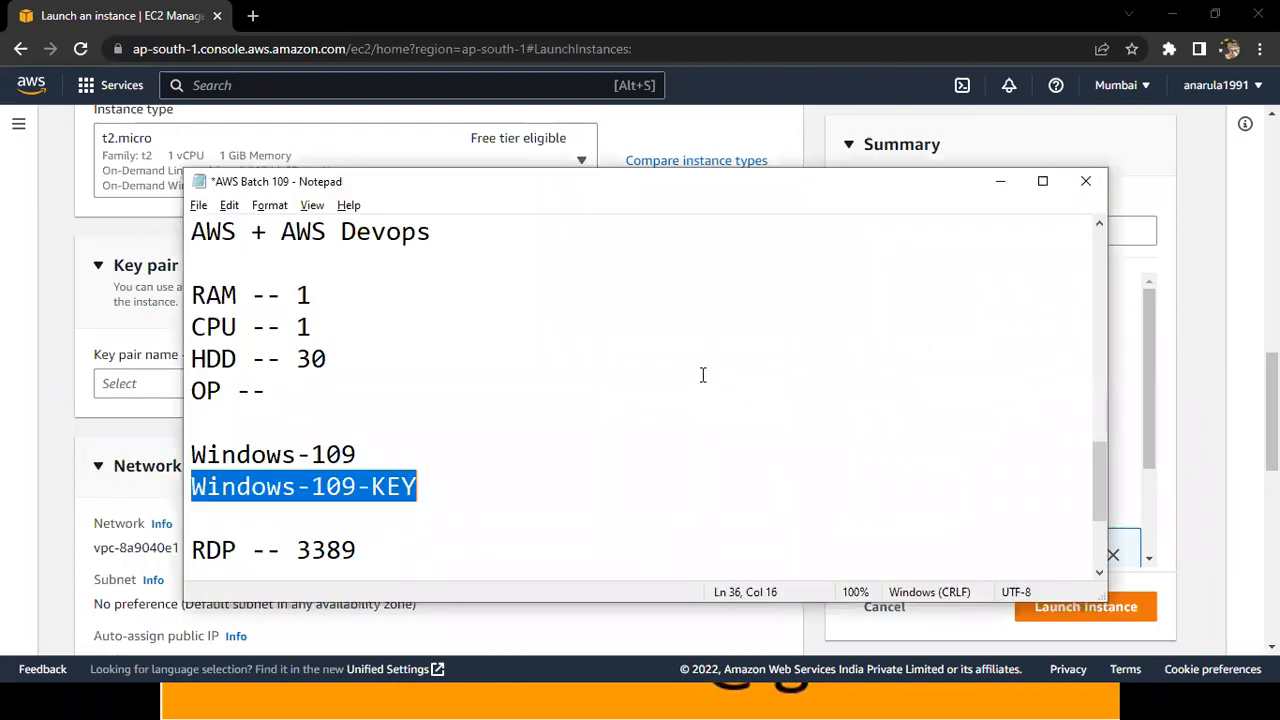
{"action": "key", "text": "Down"}
{"action": "key", "text": "Down"}
{"action": "key", "text": "Down"}
{"action": "key", "text": "Down"}
{"action": "key", "text": "Down"}
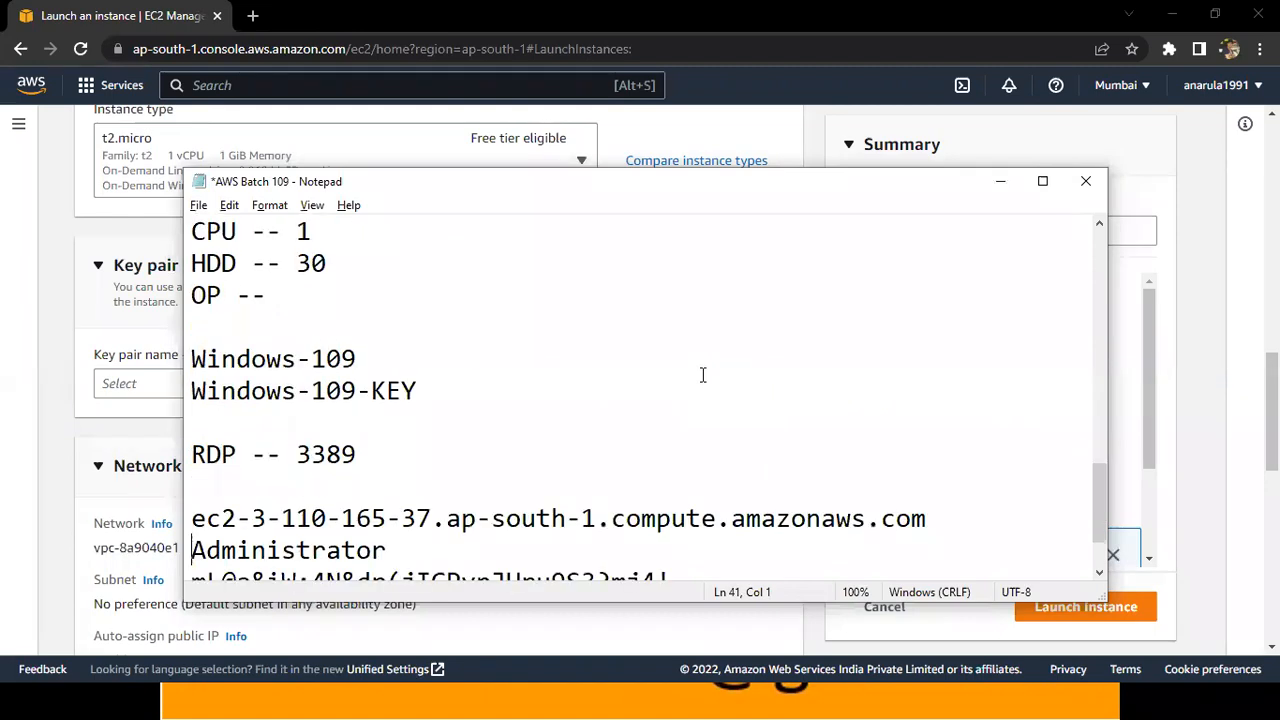
{"action": "key", "text": "Down"}
{"action": "key", "text": "Down"}
{"action": "key", "text": "Down"}
{"action": "key", "text": "shift+End"}
{"action": "key", "text": "ctrl+c"}
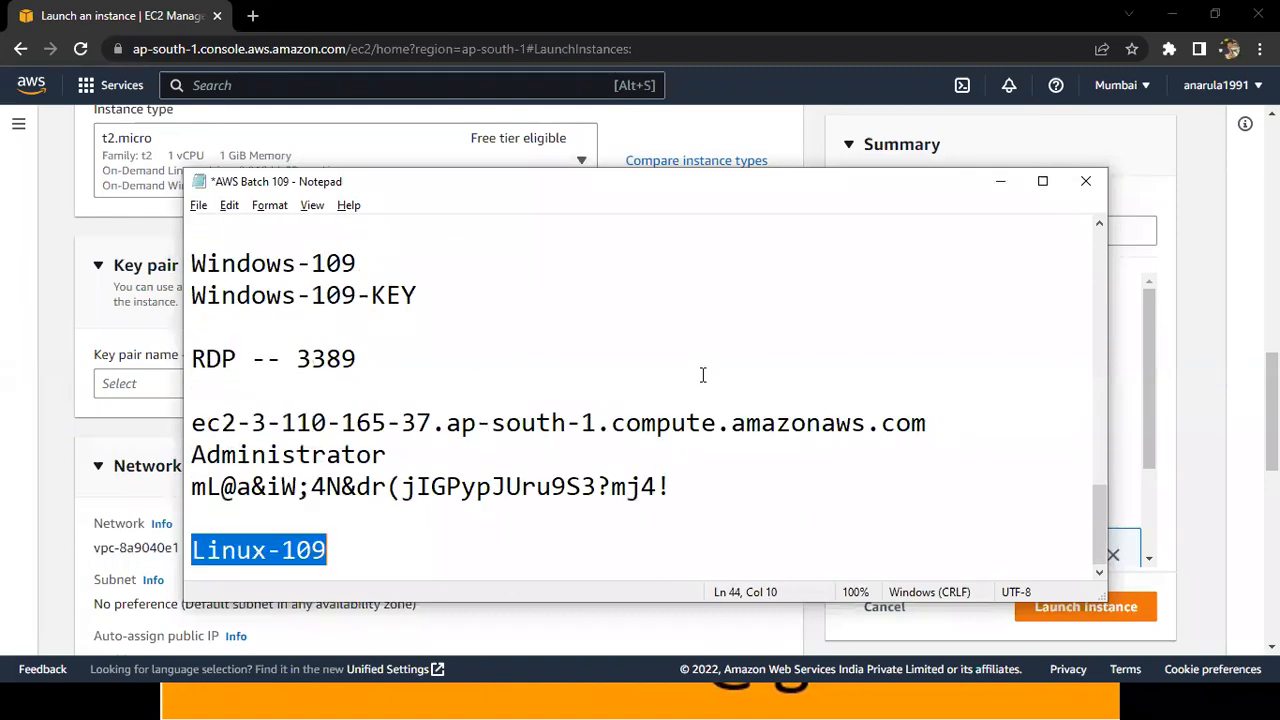
Add the key name Linux-109-Key on a new line below Linux-109 and save the notes.
{"action": "key", "text": "Right"}
{"action": "key", "text": "Return"}
{"action": "key", "text": "ctrl+v"}
{"action": "type", "text": "-Key"}
{"action": "key", "text": "ctrl+s"}
Copy the key name to the launch form in Chrome and create an RSA key pair named Linux-109-Key in .pem format.
{"action": "key", "text": "shift+Home"}
{"action": "key", "text": "ctrl+c"}
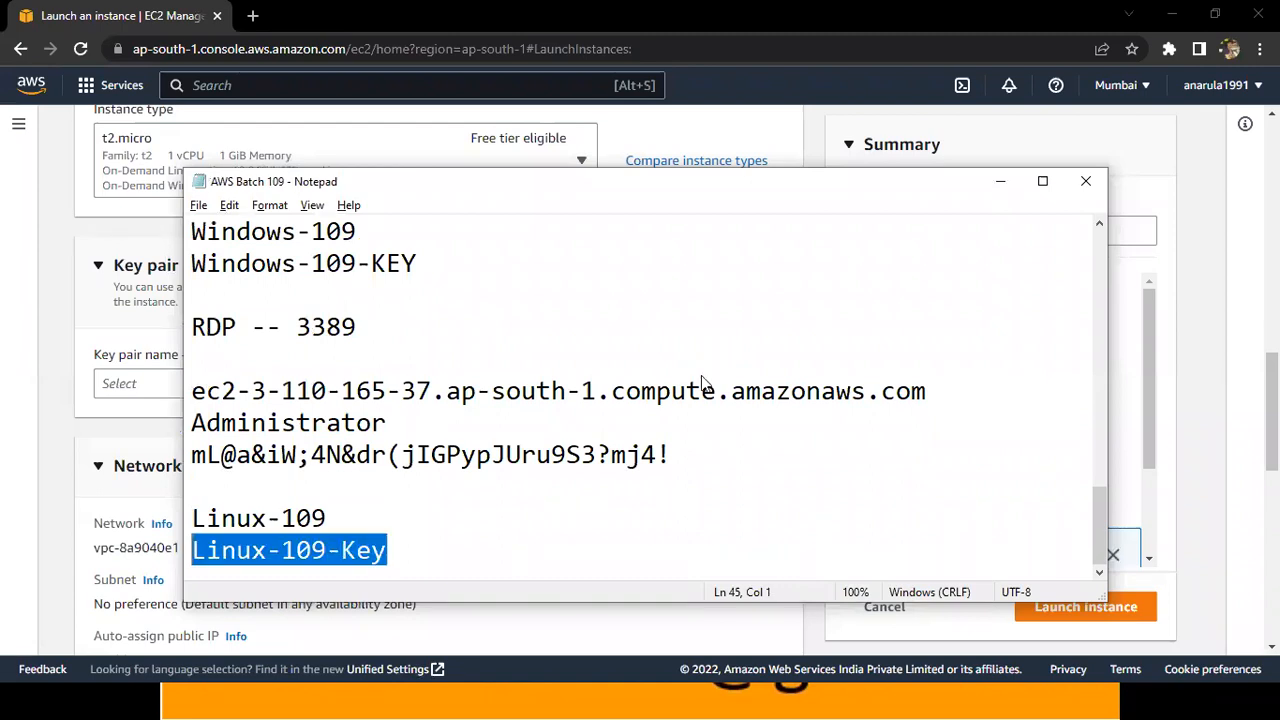
{"action": "key", "text": "alt+Tab"}
{"action": "key", "text": "alt+Tab"}
{"action": "left_click", "coordinate": [752, 389]}
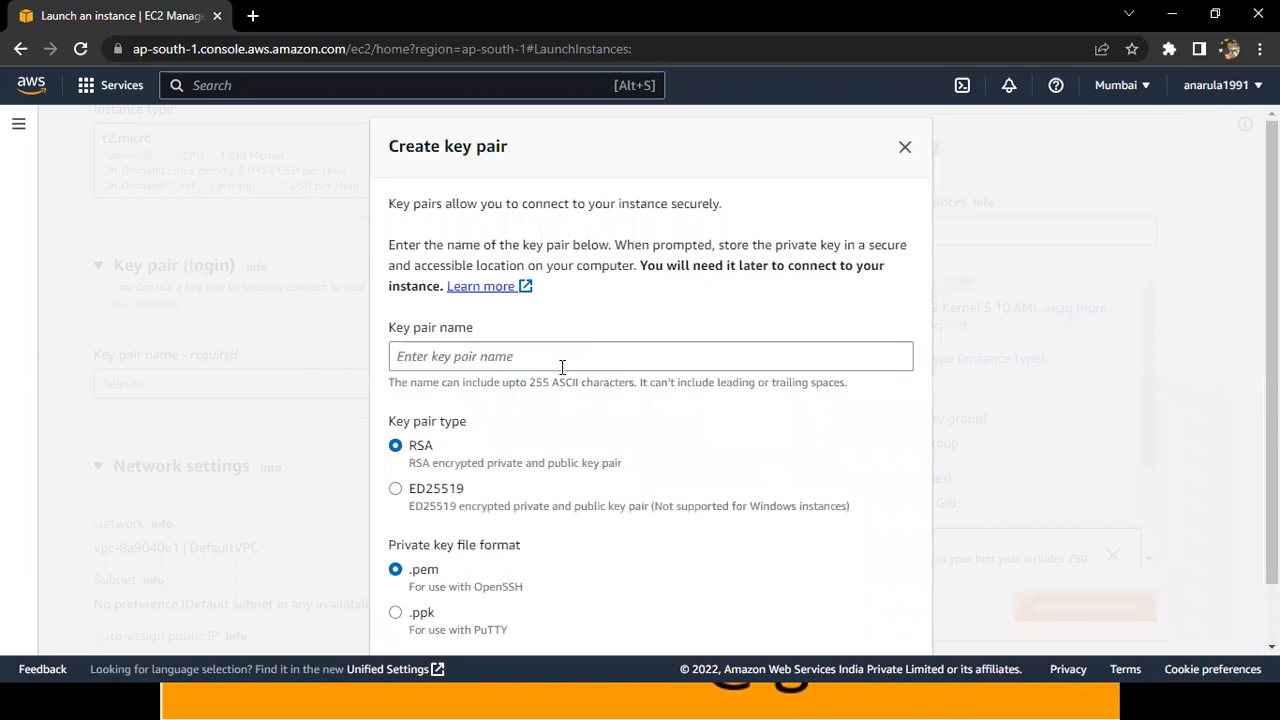
{"action": "left_click", "coordinate": [528, 358]}
{"action": "key", "text": "ctrl+v"}
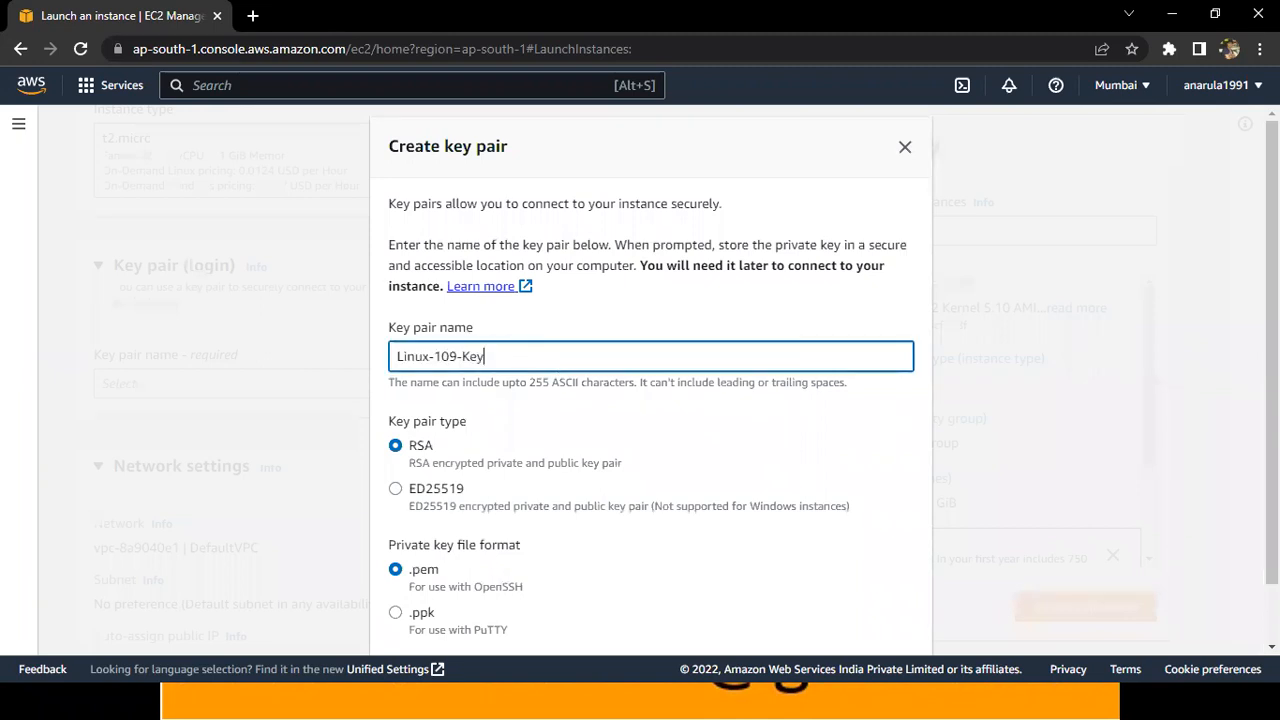
{"action": "scroll", "coordinate": [909, 623], "scroll_direction": "down", "scroll_amount": 2}
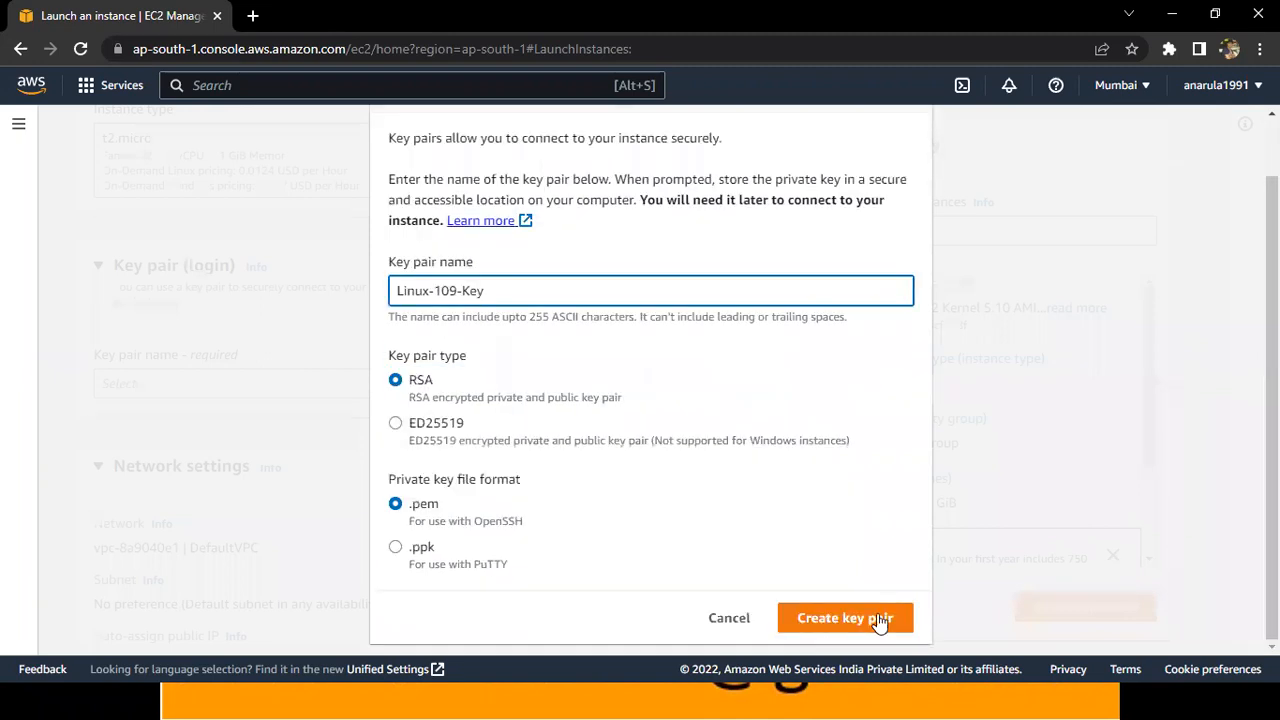
{"action": "left_click", "coordinate": [879, 621]}
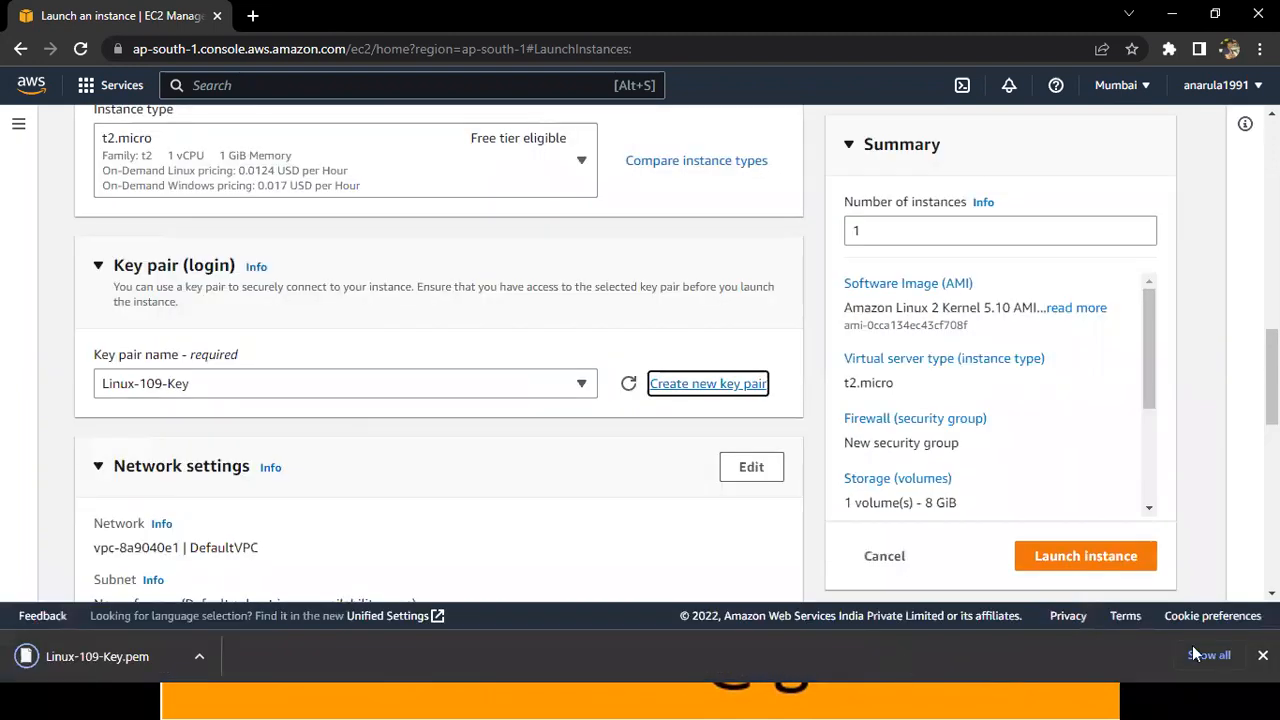
Put the downloaded Linux-109-Key.pem file into the Batch-109 folder and return to the launch form, closing the browser's downloads page.
{"action": "left_click", "coordinate": [1206, 652]}
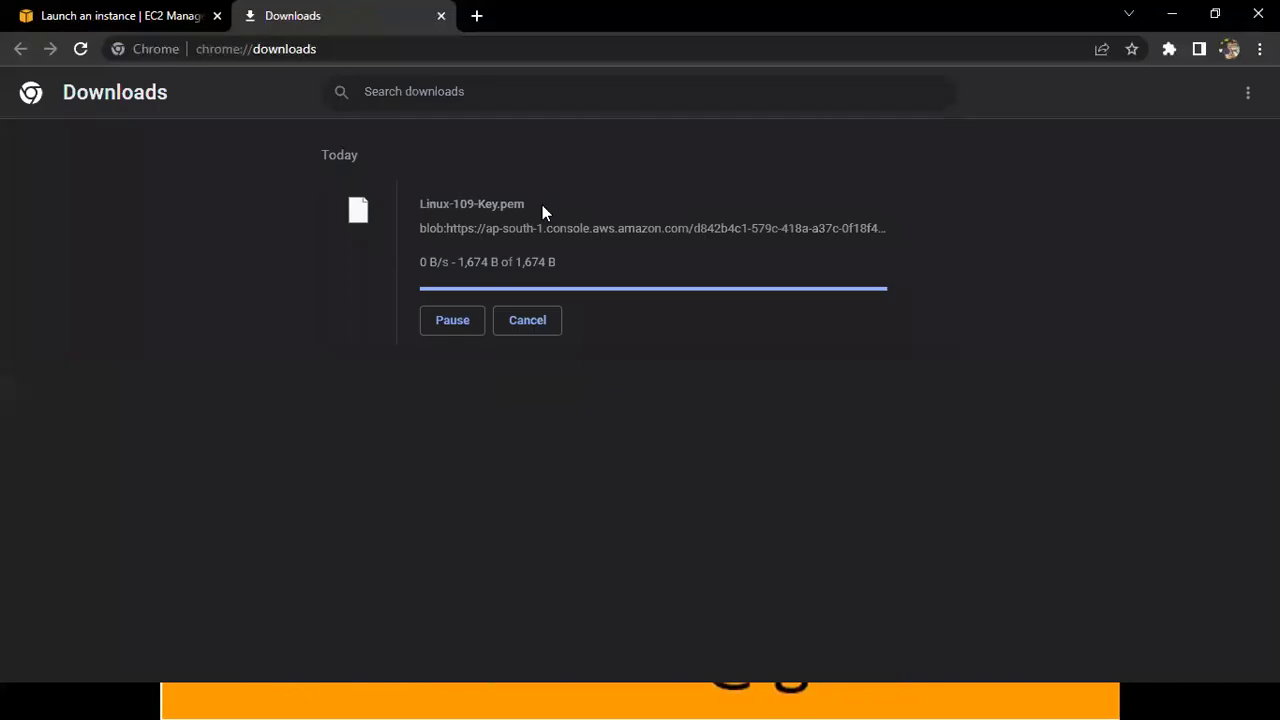
{"action": "left_click_drag", "start_coordinate": [542, 205], "coordinate": [427, 205]}
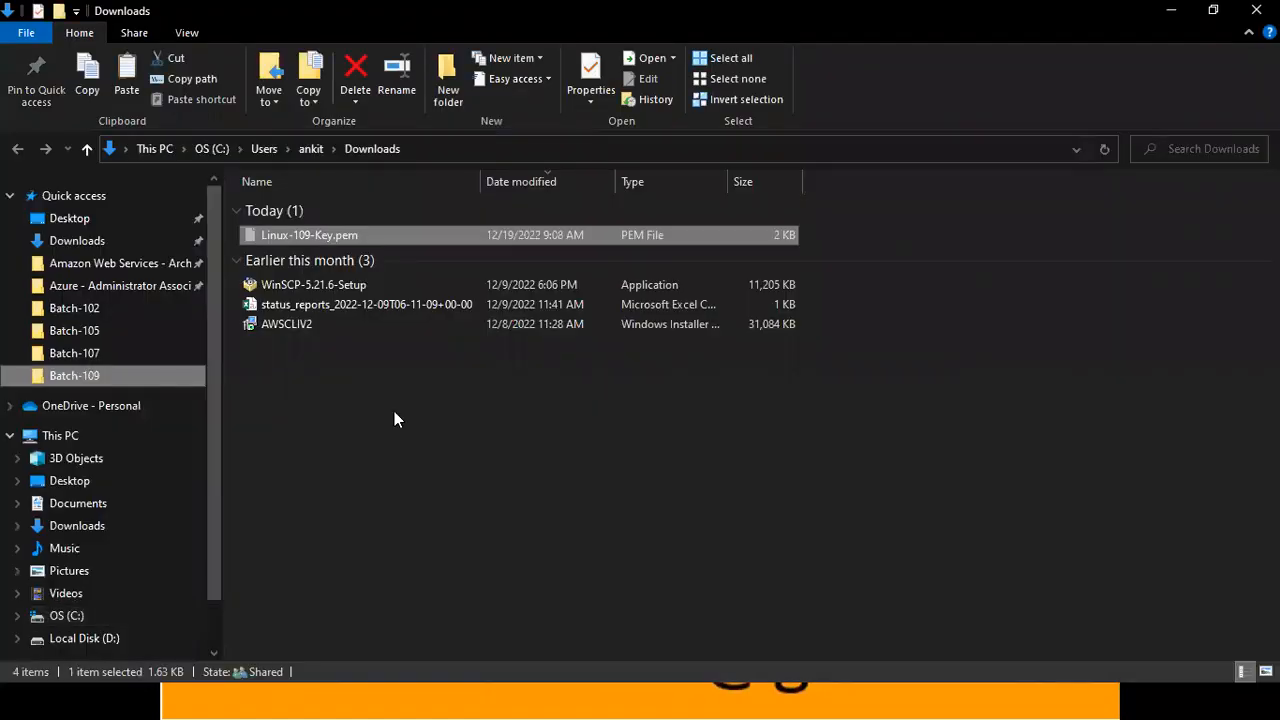
{"action": "key", "text": "ctrl+v"}
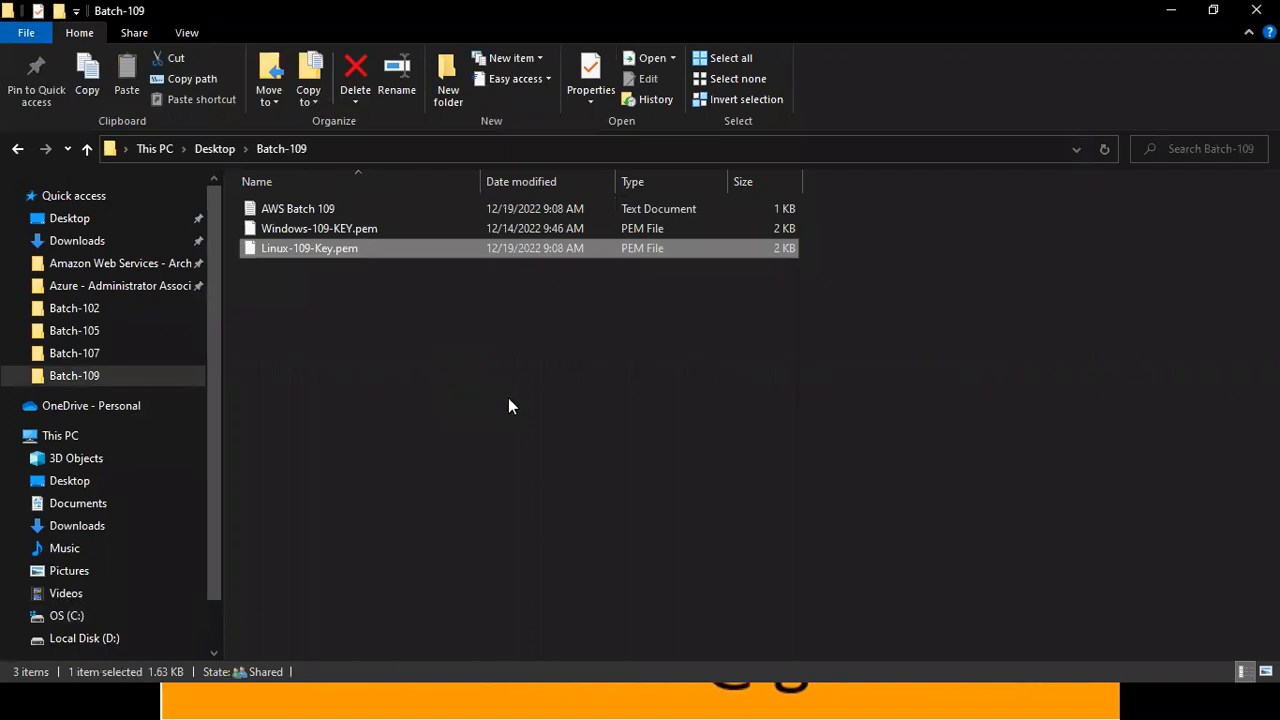
{"action": "key", "text": "alt+Tab"}
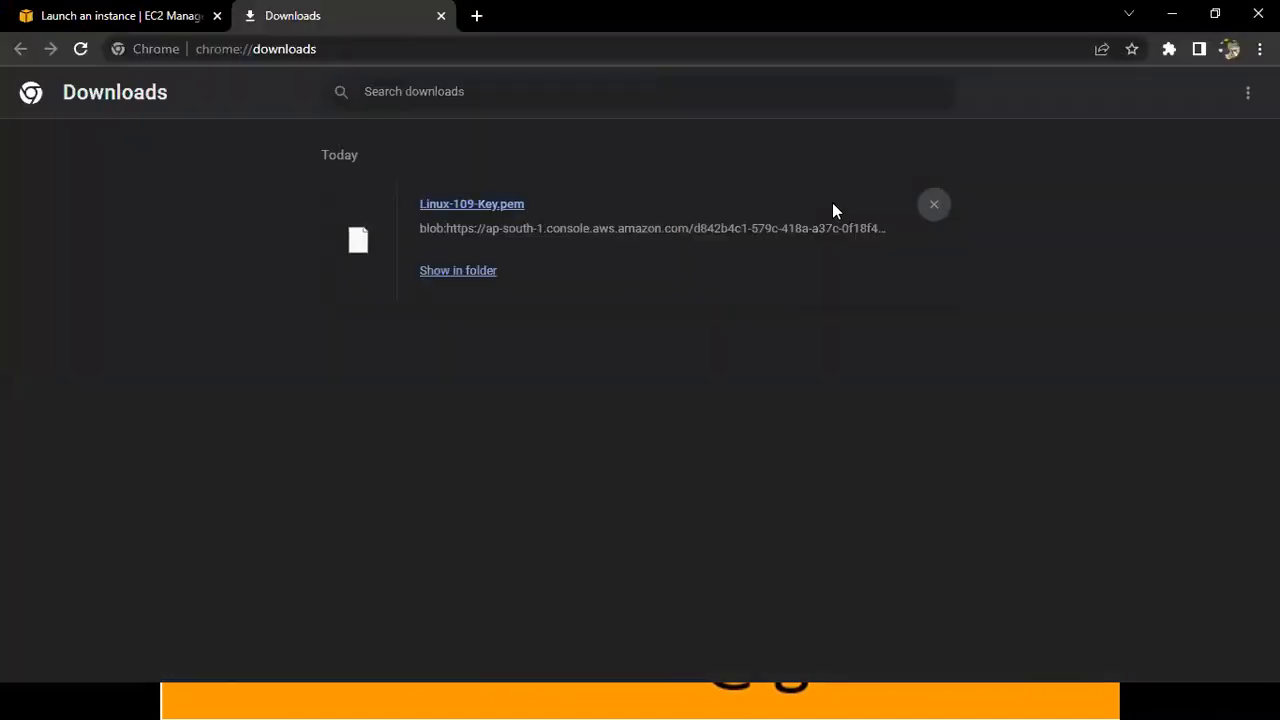
{"action": "key", "text": "ctrl+w"}
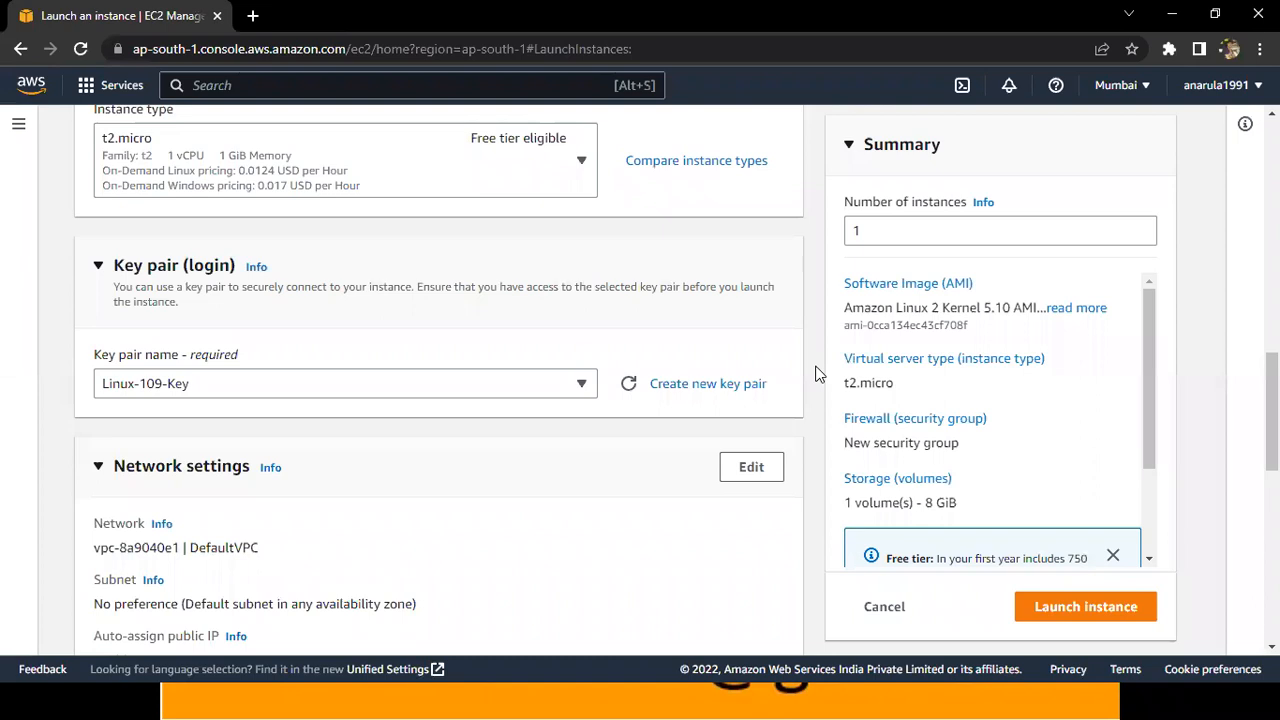
Review the network settings, highlighting the VPC and subnet values and the Firewall (security groups) heading.
{"action": "scroll", "coordinate": [259, 392], "scroll_direction": "down", "scroll_amount": 3}
{"action": "left_click_drag", "start_coordinate": [86, 323], "coordinate": [789, 322]}
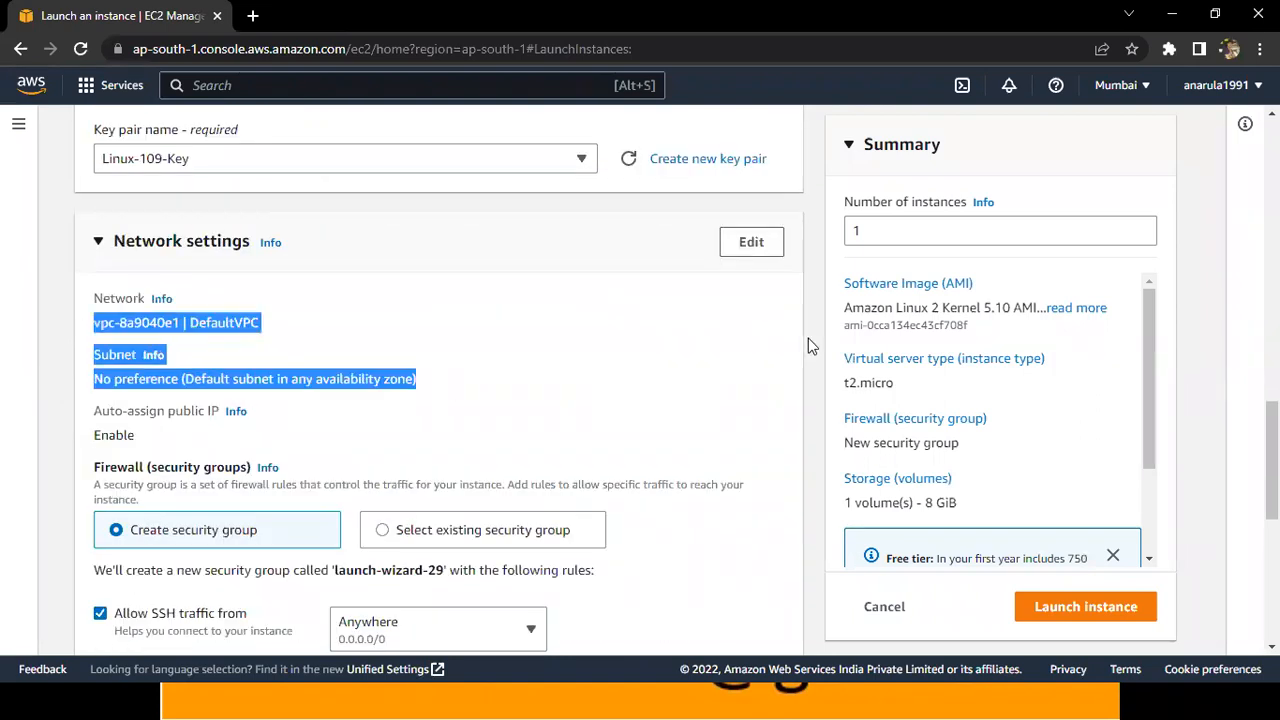
{"action": "left_click", "coordinate": [808, 338]}
{"action": "scroll", "coordinate": [808, 338], "scroll_direction": "down", "scroll_amount": 1}
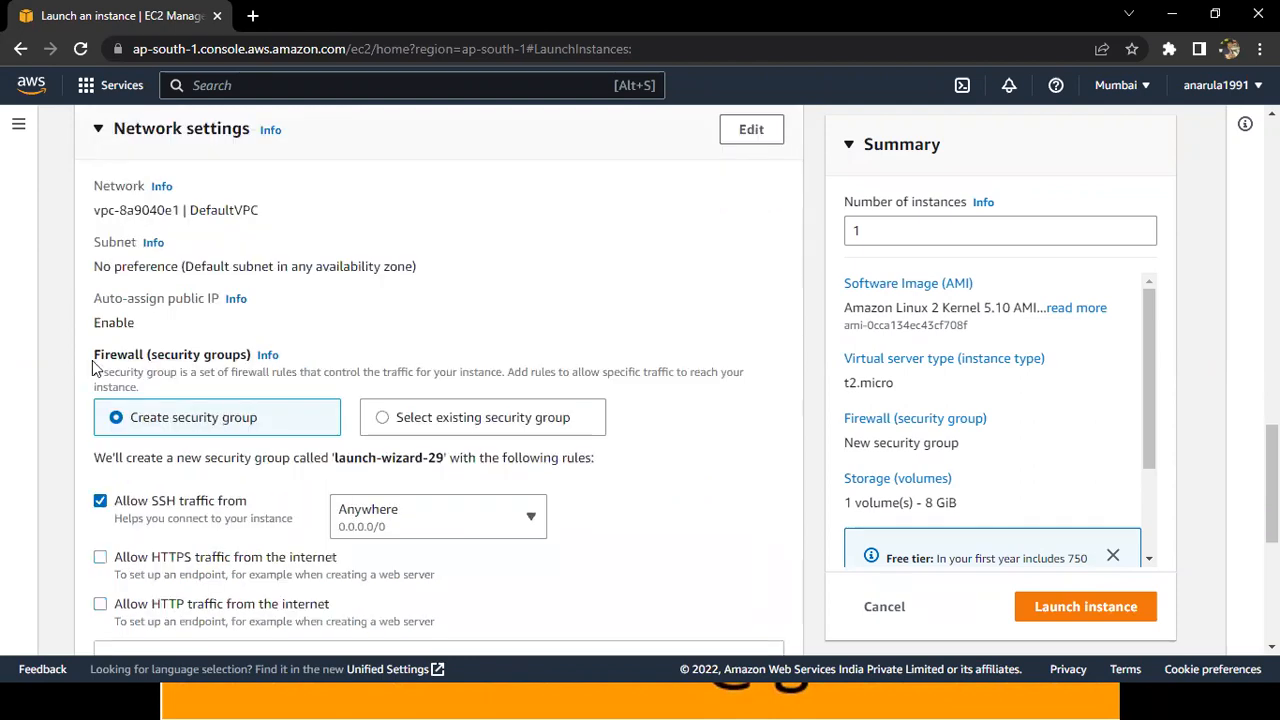
{"action": "left_click_drag", "start_coordinate": [90, 357], "coordinate": [224, 356]}
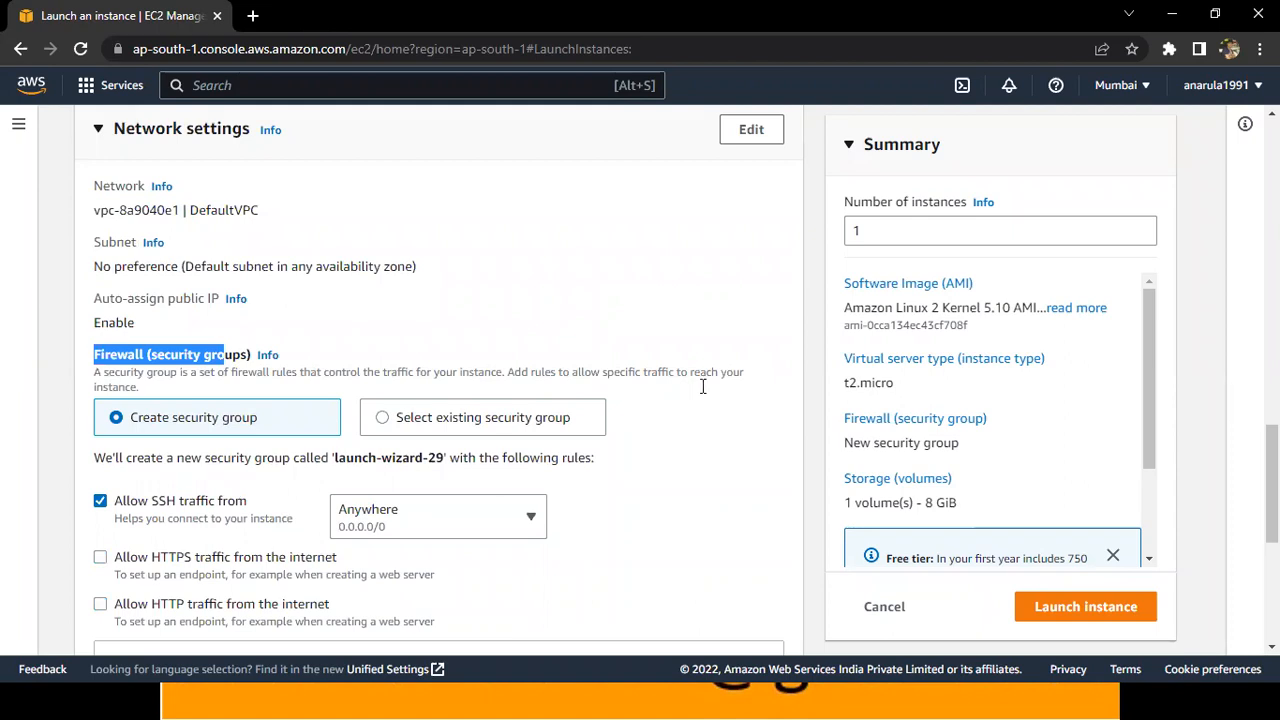
Switch to the PowerPoint slide show and advance through the EC2 – Linux steps to the note about RDP and SSH ports.
{"action": "key", "text": "alt+Tab"}
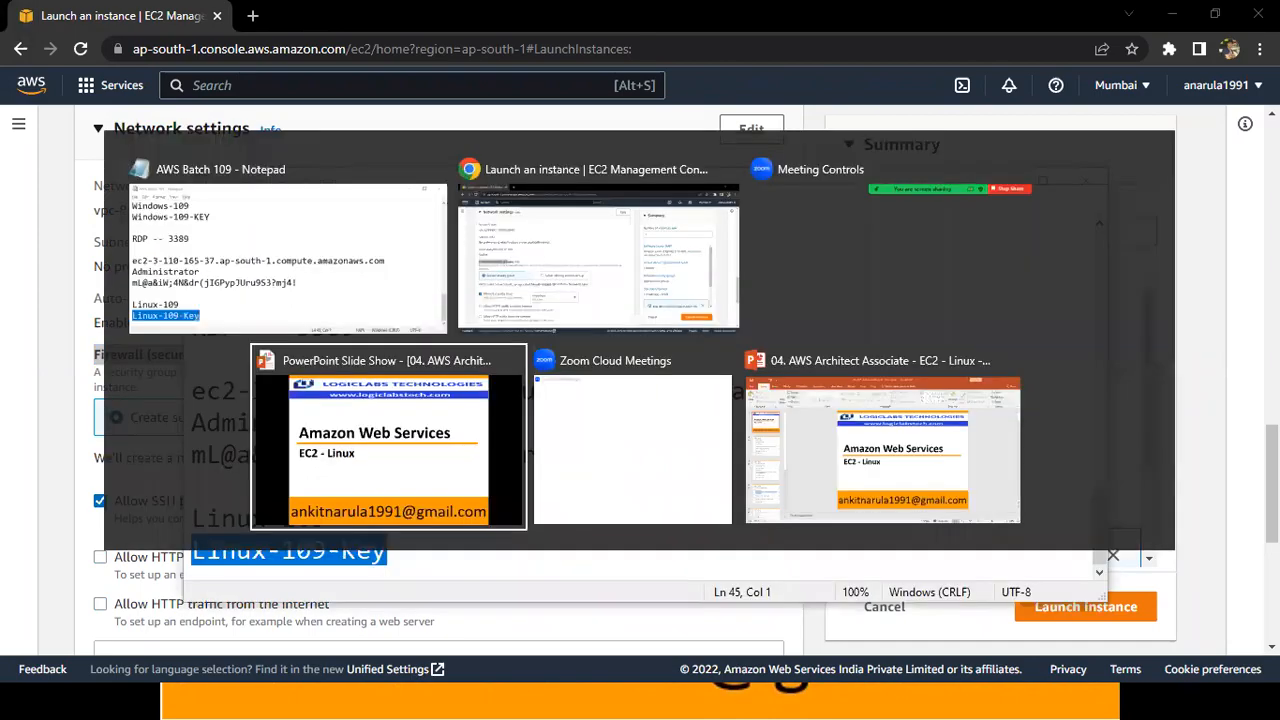
{"action": "key", "text": "Right"}
{"action": "key", "text": "Right"}
{"action": "key", "text": "Right"}
{"action": "key", "text": "Right"}
{"action": "key", "text": "Right"}
{"action": "key", "text": "Right"}
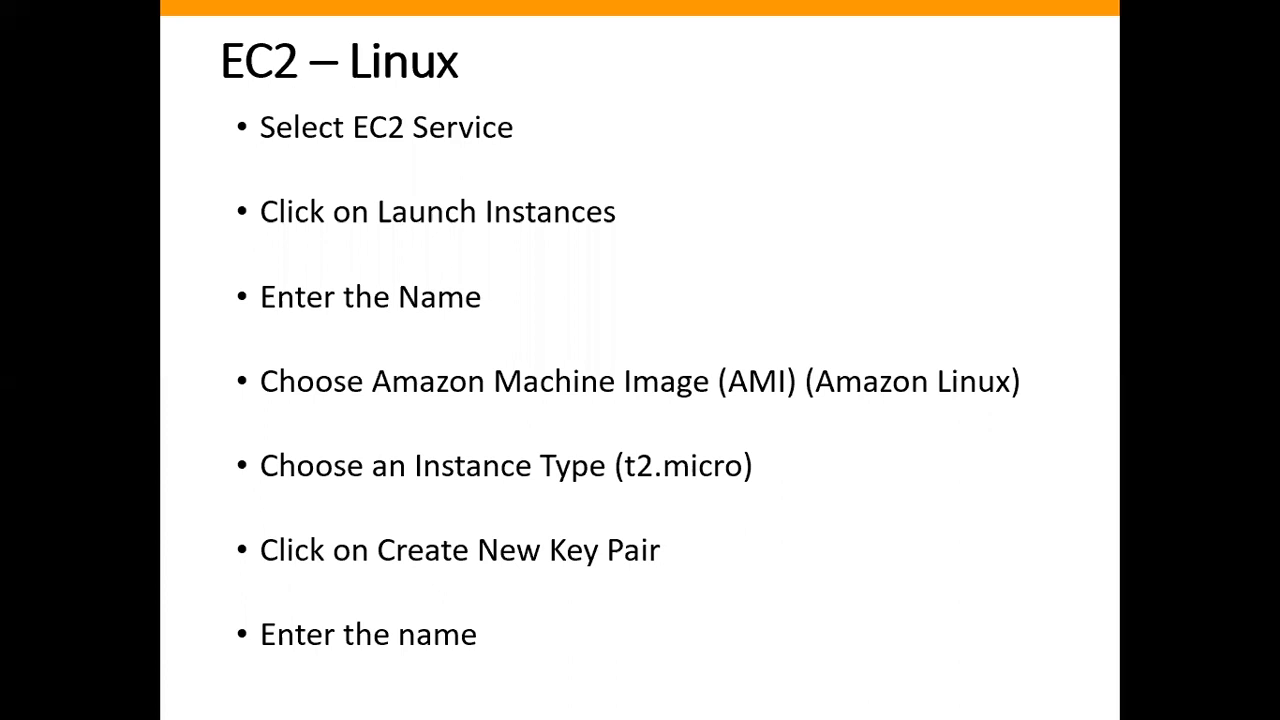
{"action": "key", "text": "Right"}
{"action": "key", "text": "Right"}
{"action": "key", "text": "Right"}
{"action": "key", "text": "Right"}
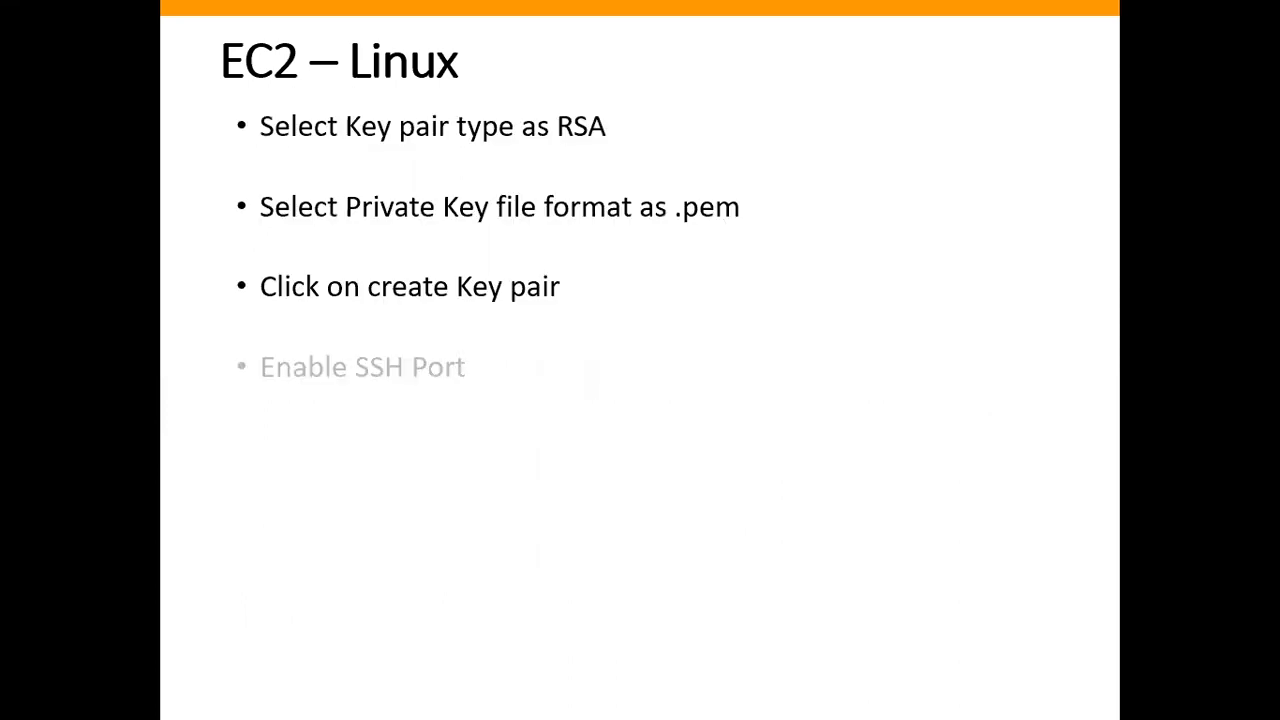
{"action": "key", "text": "Right"}
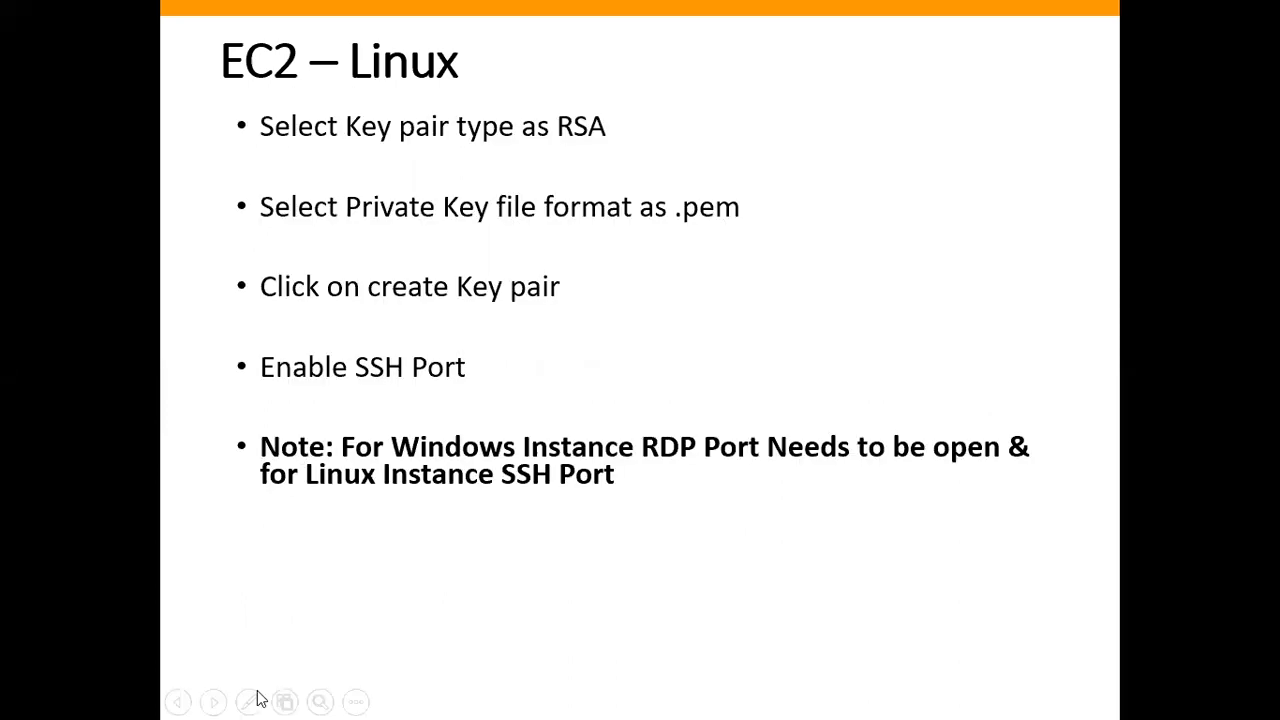
Underline RDP in the slide's note with the red Pen.
{"action": "left_click", "coordinate": [248, 701]}
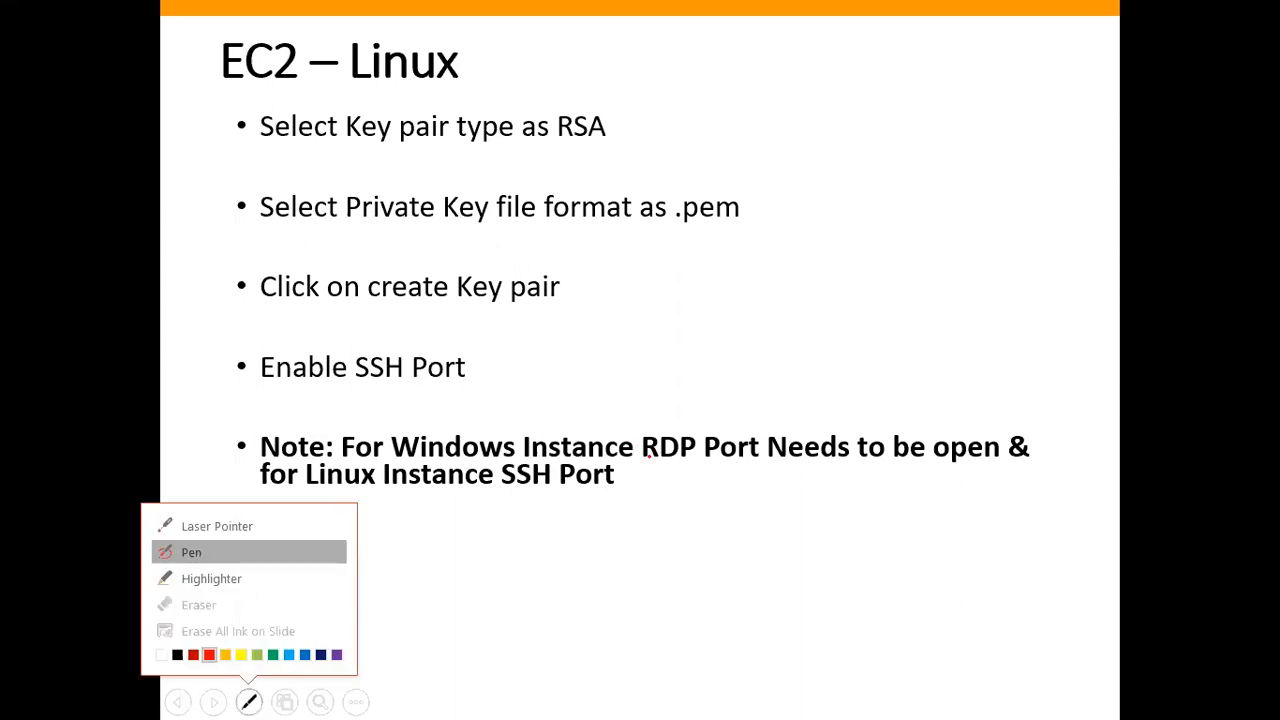
{"action": "left_click", "coordinate": [675, 464]}
{"action": "left_click_drag", "start_coordinate": [648, 465], "coordinate": [696, 463]}
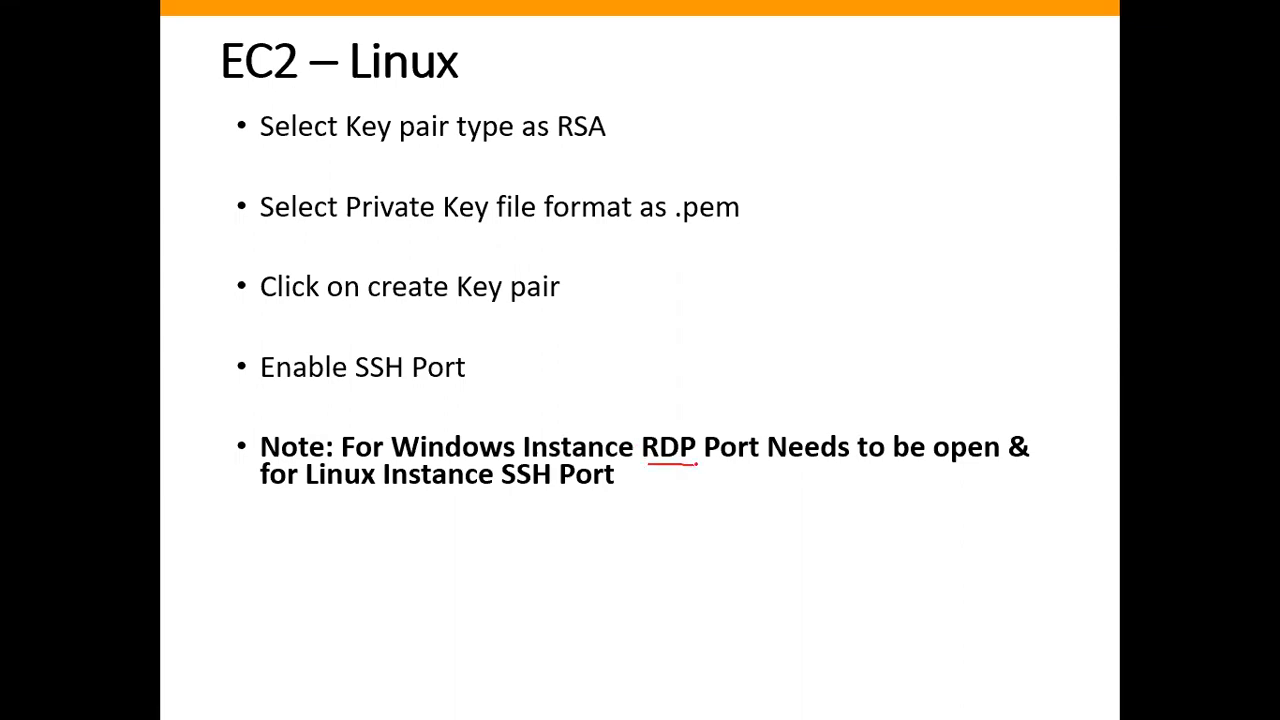
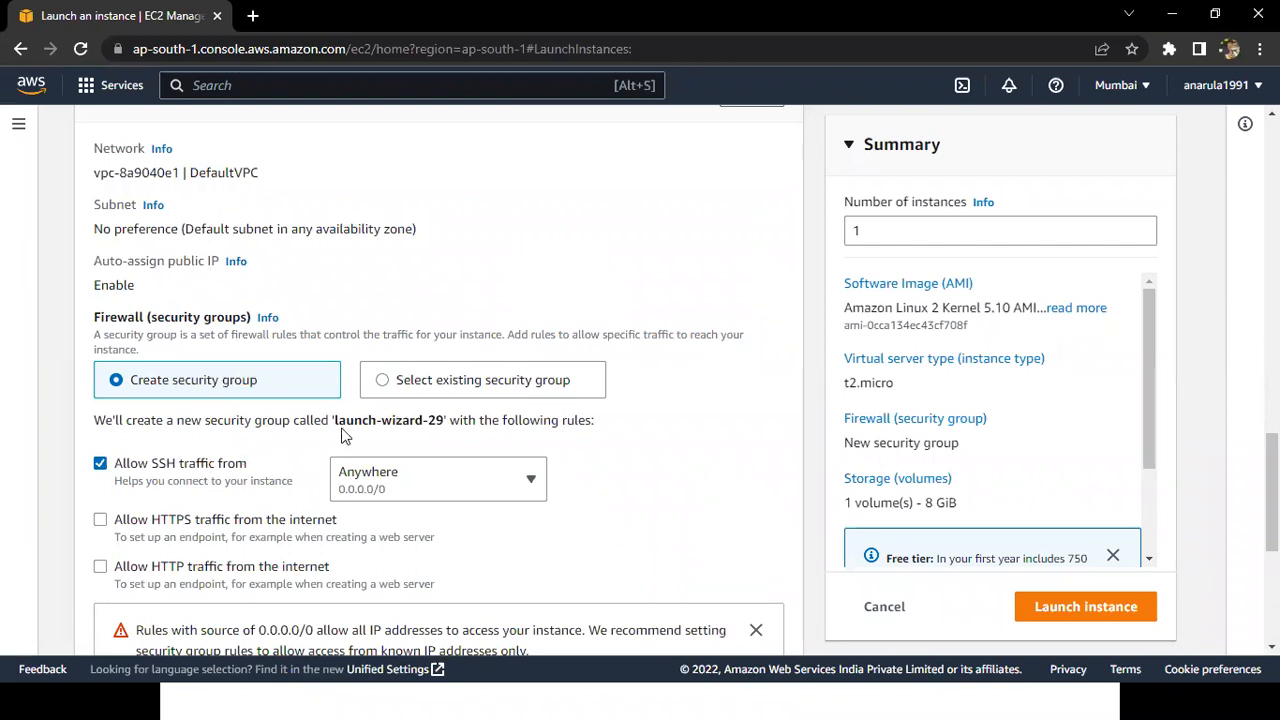
Switch to the AWS Batch 109 notes in Notepad and add Linux-109-SG on a new line below Linux-109-Key.
{"action": "left_click_drag", "start_coordinate": [399, 420], "coordinate": [453, 418]}
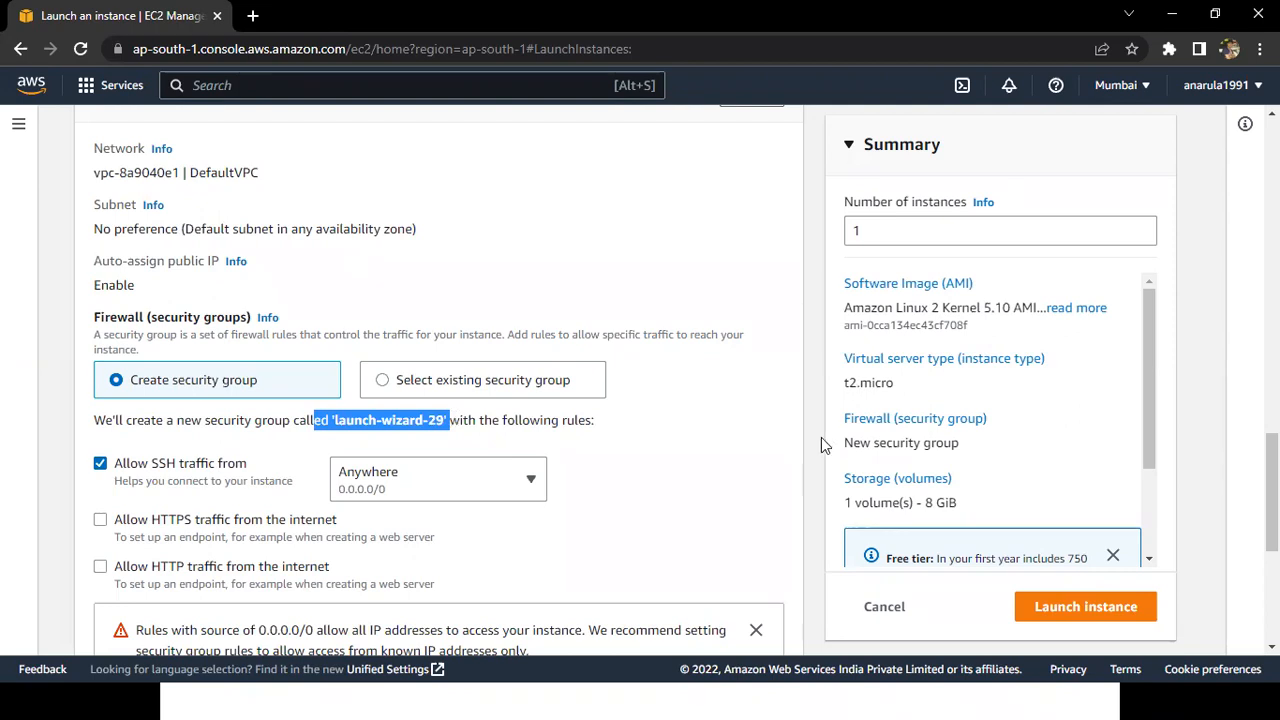
{"action": "key", "text": "alt+Tab"}
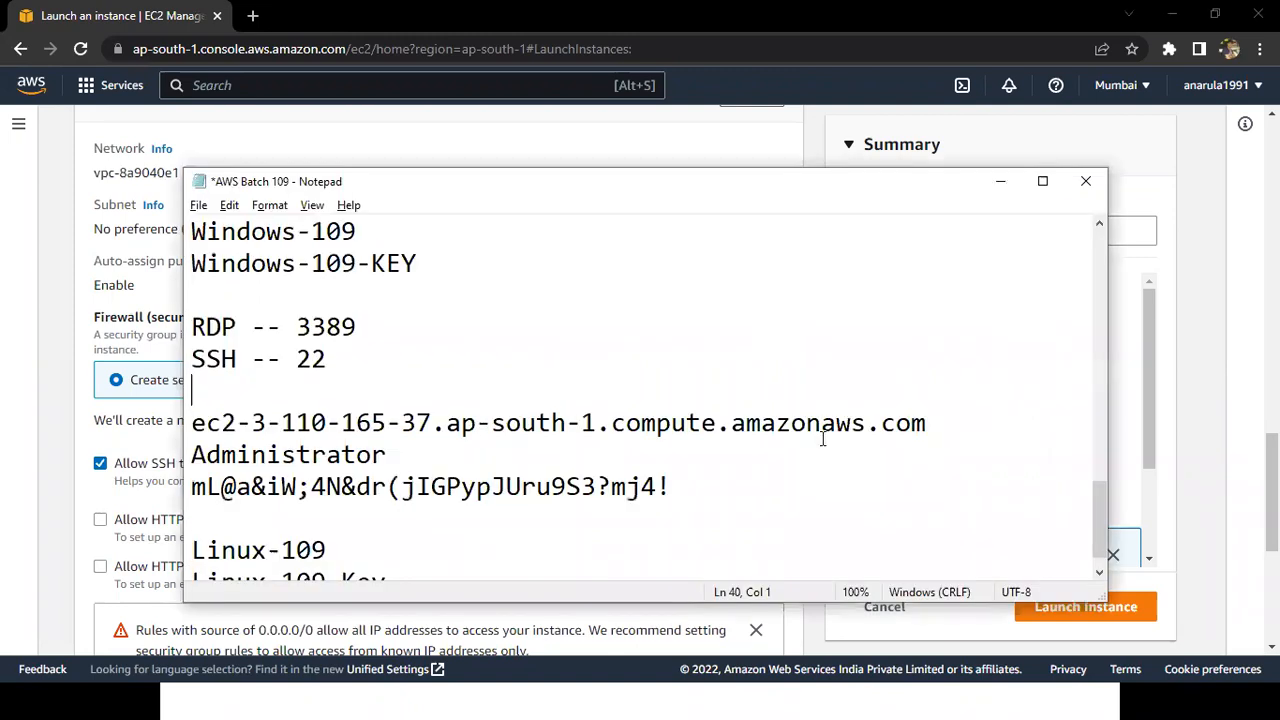
{"action": "key", "text": "Down"}
{"action": "key", "text": "Down"}
{"action": "key", "text": "Down"}
{"action": "key", "text": "Down"}
{"action": "key", "text": "Down"}
{"action": "key", "text": "Down"}
{"action": "key", "text": "shift+Right"}
{"action": "key", "text": "shift+Right"}
{"action": "key", "text": "shift+Right"}
{"action": "key", "text": "shift+Right"}
{"action": "key", "text": "shift+Right"}
{"action": "key", "text": "shift+Right"}
{"action": "key", "text": "shift+Right"}
{"action": "key", "text": "shift+Right"}
{"action": "key", "text": "shift+Right"}
{"action": "key", "text": "shift+Right"}
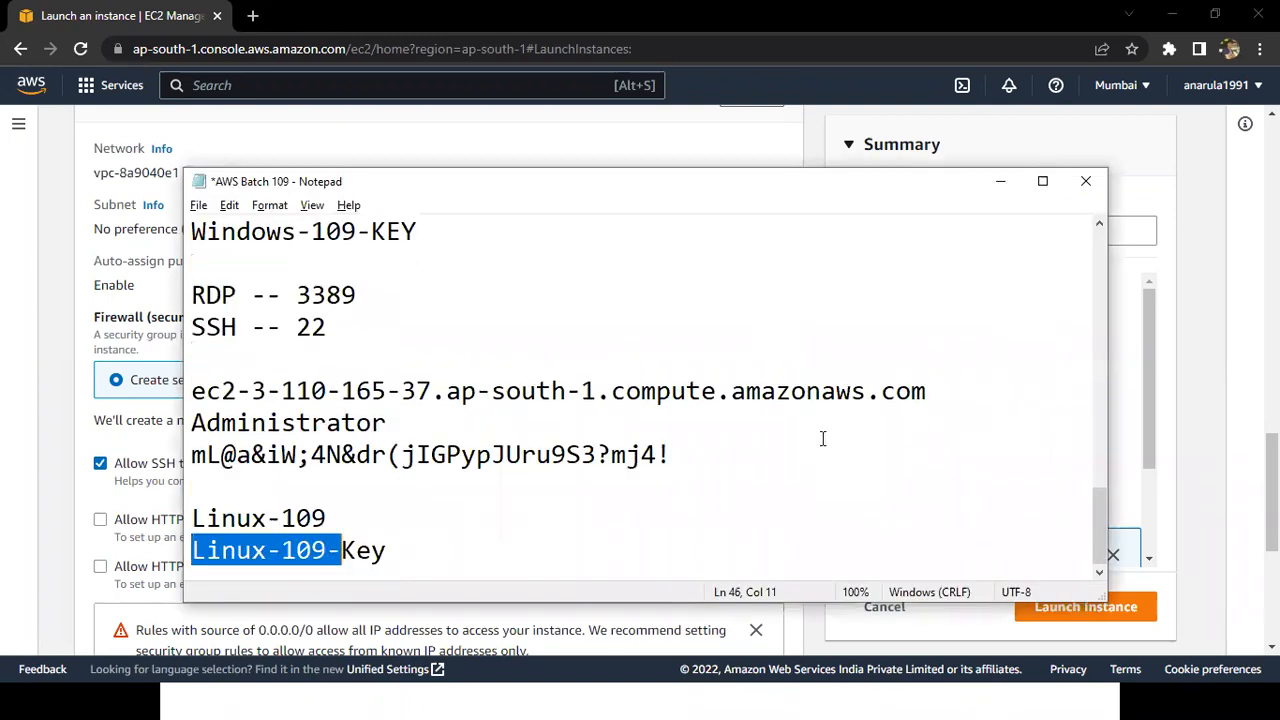
{"action": "key", "text": "shift+Right"}
{"action": "key", "text": "shift+Right"}
{"action": "key", "text": "shift+Right"}
{"action": "key", "text": "ctrl+c"}
{"action": "key", "text": "Down"}
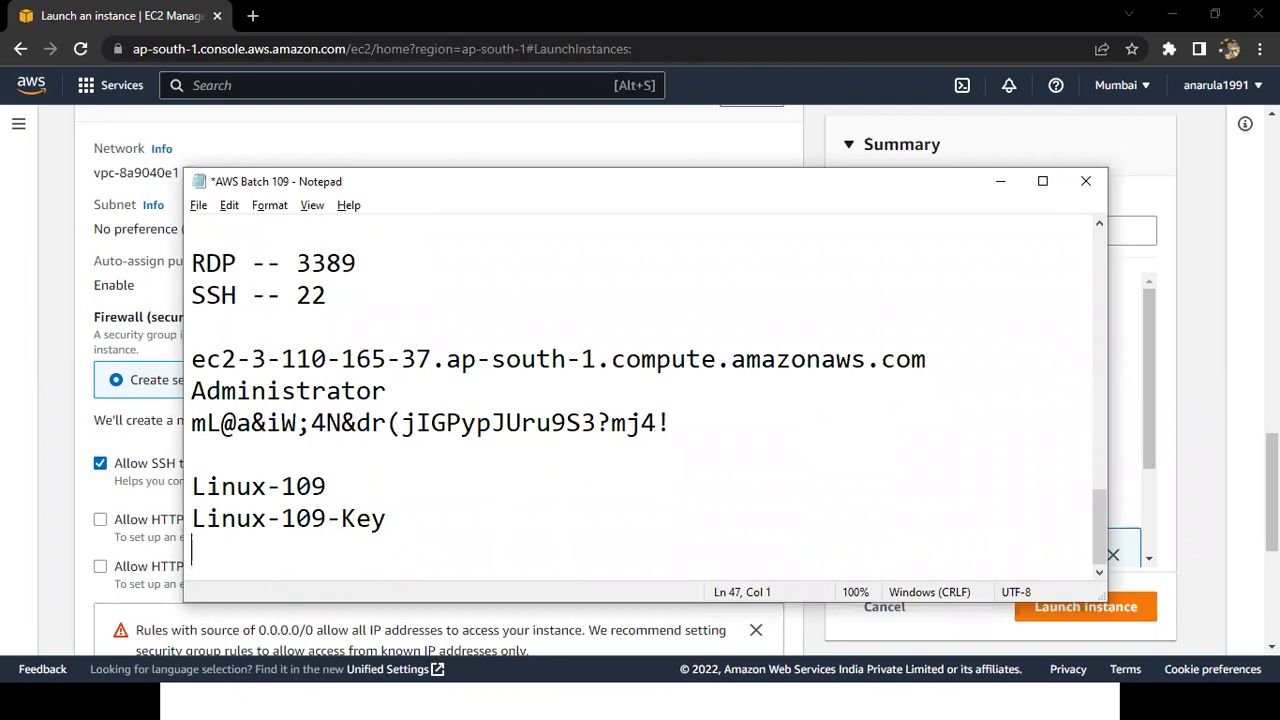
{"action": "key", "text": "ctrl+v"}
{"action": "type", "text": "-sg"}
{"action": "key", "text": "BackSpace"}
{"action": "key", "text": "BackSpace"}
{"action": "key", "text": "BackSpace"}
{"action": "key", "text": "BackSpace"}
{"action": "key", "text": "BackSpace"}
{"action": "key", "text": "BackSpace"}
{"action": "type", "text": "SG"}
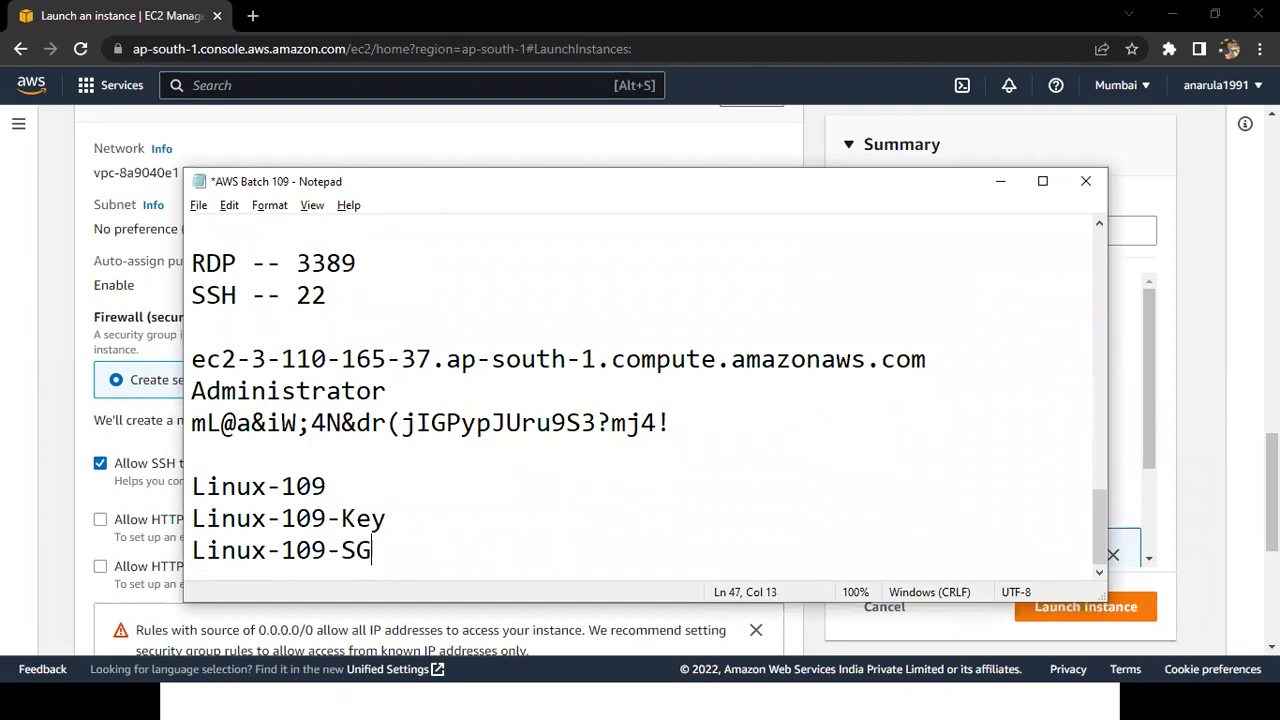
Copy the name Linux-109-SG from the notes and return to the EC2 launch form in the browser.
{"action": "key", "text": "shift+Left"}
{"action": "key", "text": "shift+Left"}
{"action": "key", "text": "shift+Left"}
{"action": "key", "text": "shift+Left"}
{"action": "key", "text": "shift+Left"}
{"action": "key", "text": "shift+Left"}
{"action": "key", "text": "shift+Left"}
{"action": "key", "text": "shift+Left"}
{"action": "key", "text": "shift+Left"}
{"action": "key", "text": "shift+Left"}
{"action": "key", "text": "shift+Left"}
{"action": "key", "text": "shift+Left"}
{"action": "key", "text": "ctrl+c"}
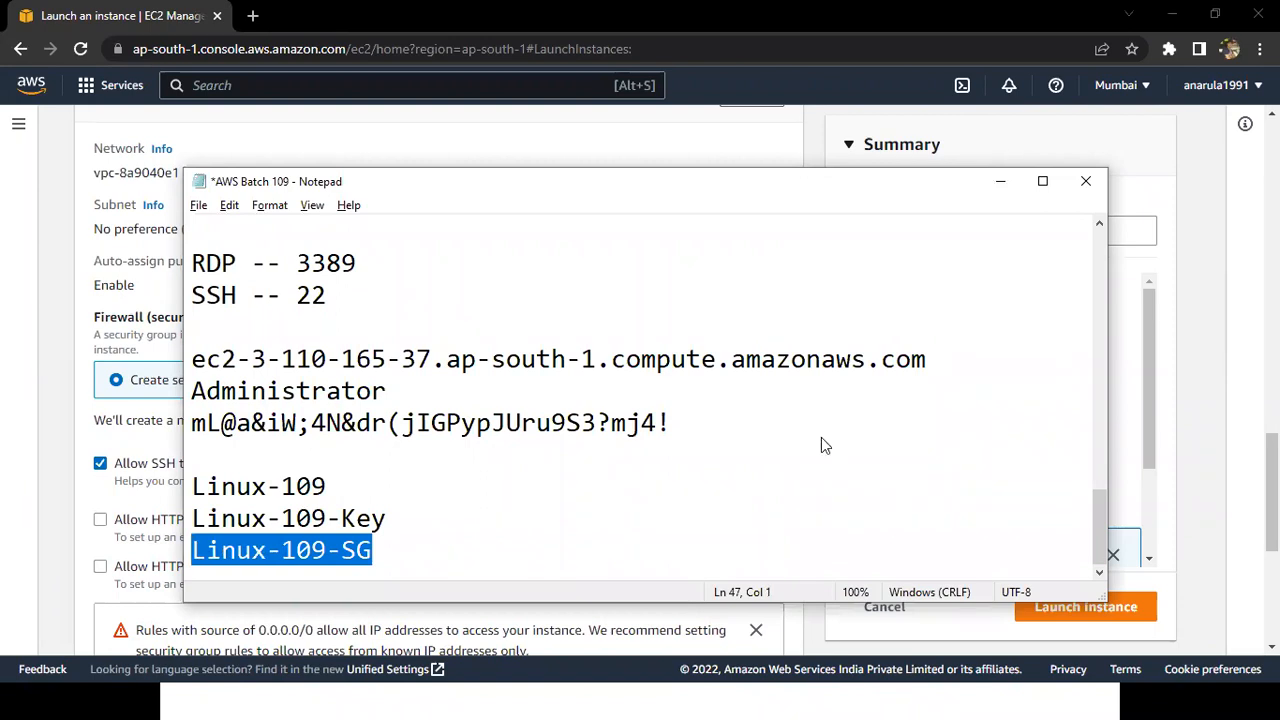
{"action": "key", "text": "alt+Tab"}
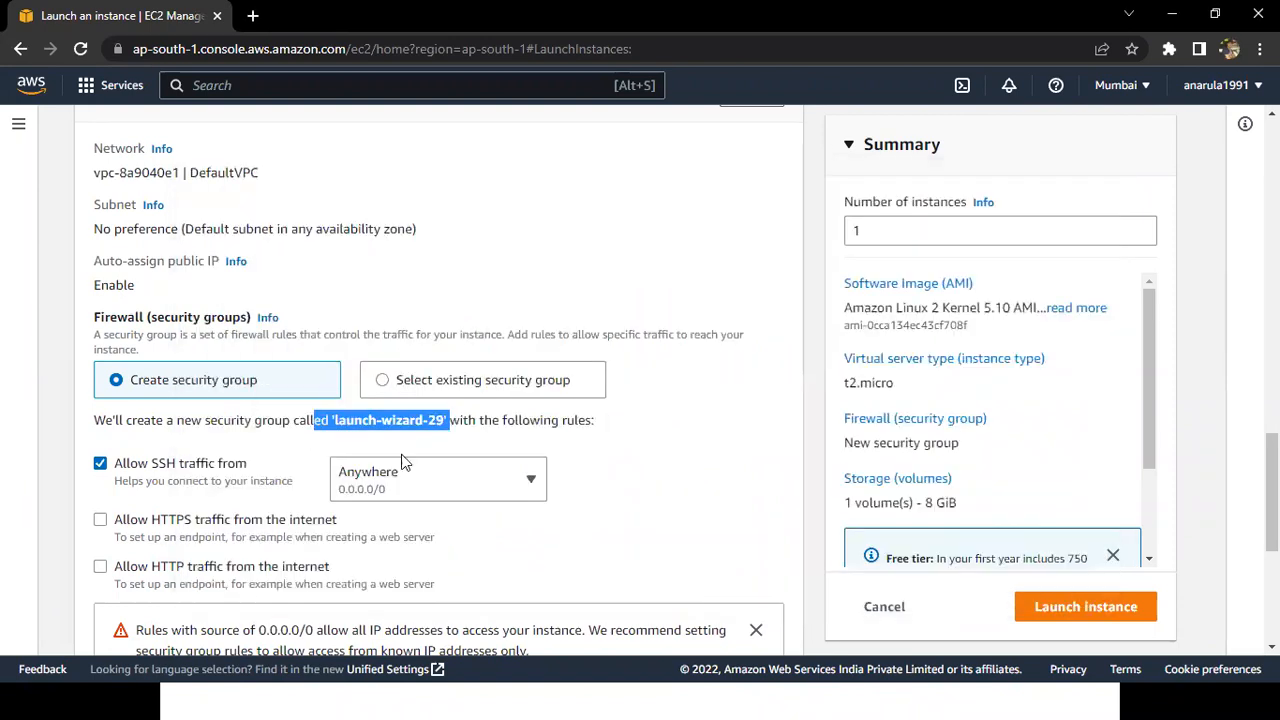
Open the network settings for editing and set both the security group name and its description to Linux-109-SG.
{"action": "left_click", "coordinate": [823, 493]}
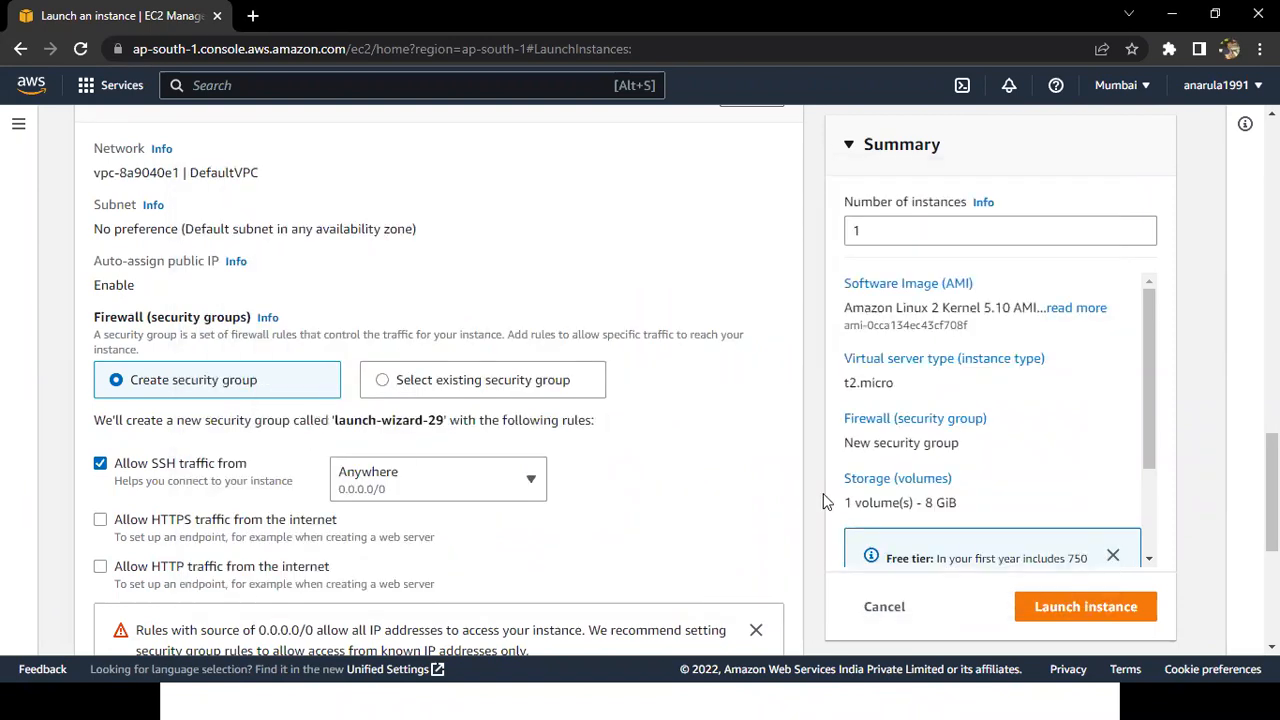
{"action": "scroll", "coordinate": [823, 493], "scroll_direction": "down", "scroll_amount": 1}
{"action": "scroll", "coordinate": [823, 493], "scroll_direction": "up", "scroll_amount": 2}
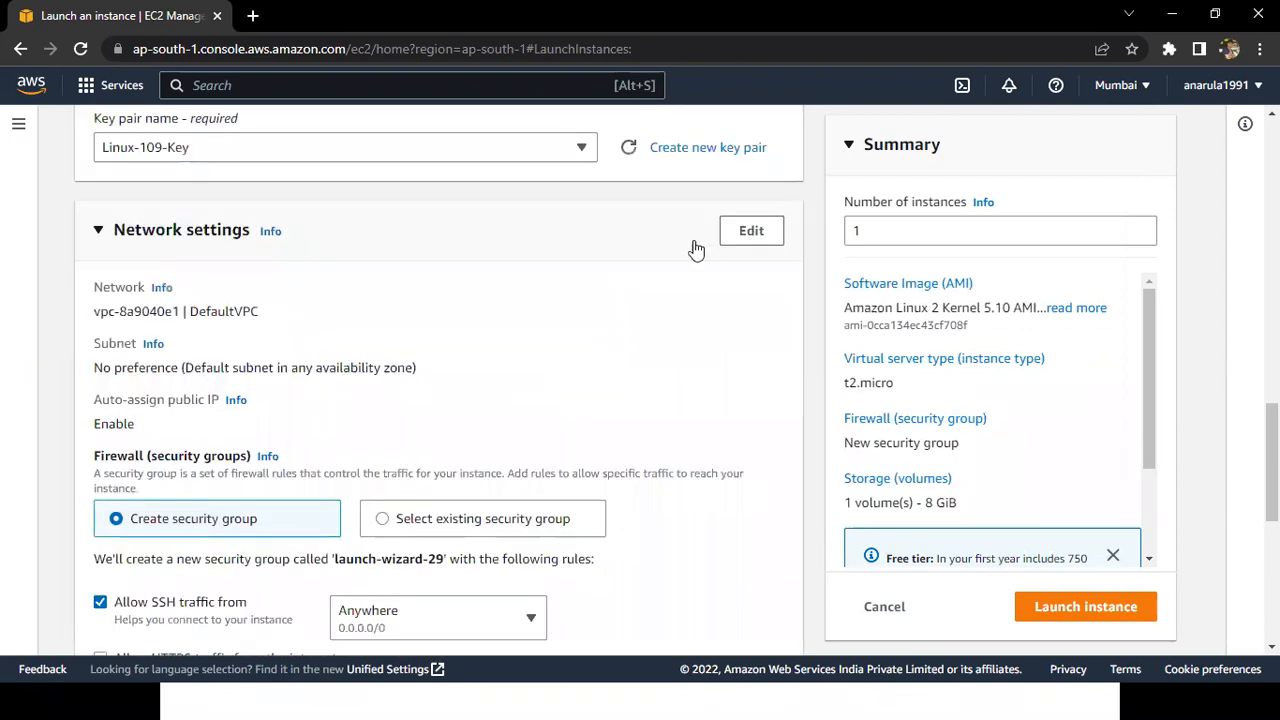
{"action": "scroll", "coordinate": [720, 246], "scroll_direction": "up", "scroll_amount": 1}
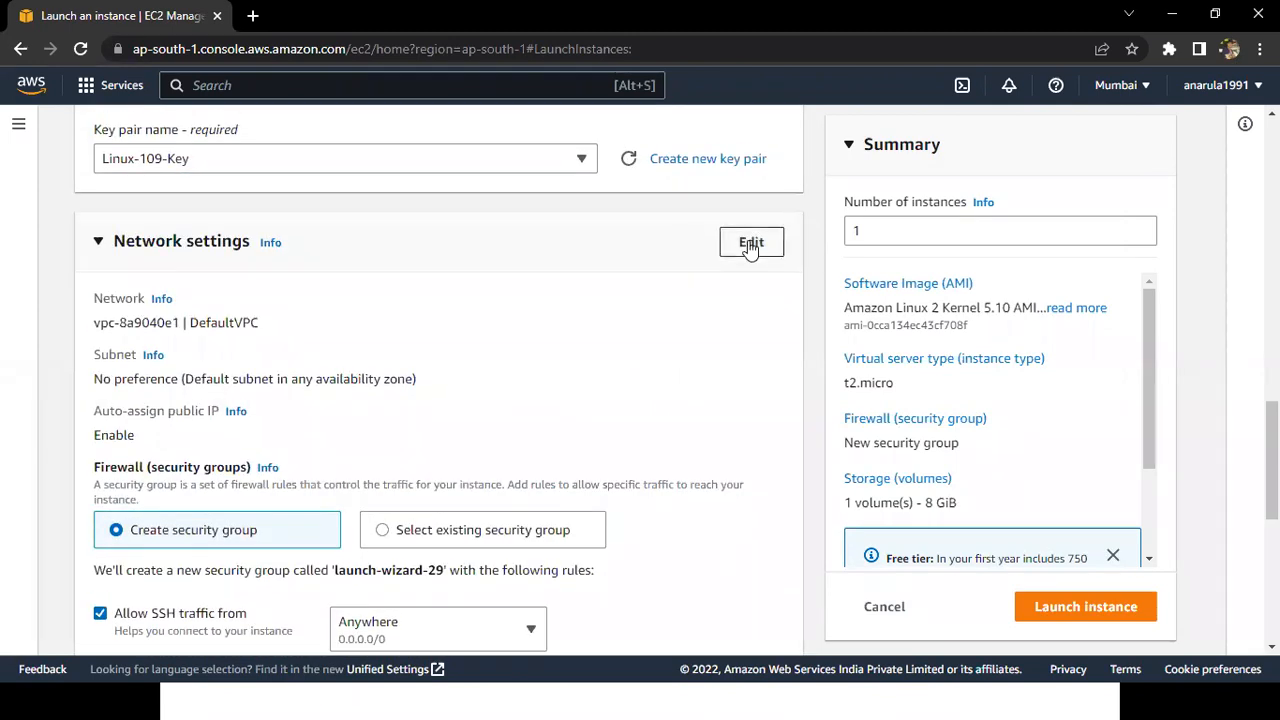
{"action": "left_click", "coordinate": [751, 246]}
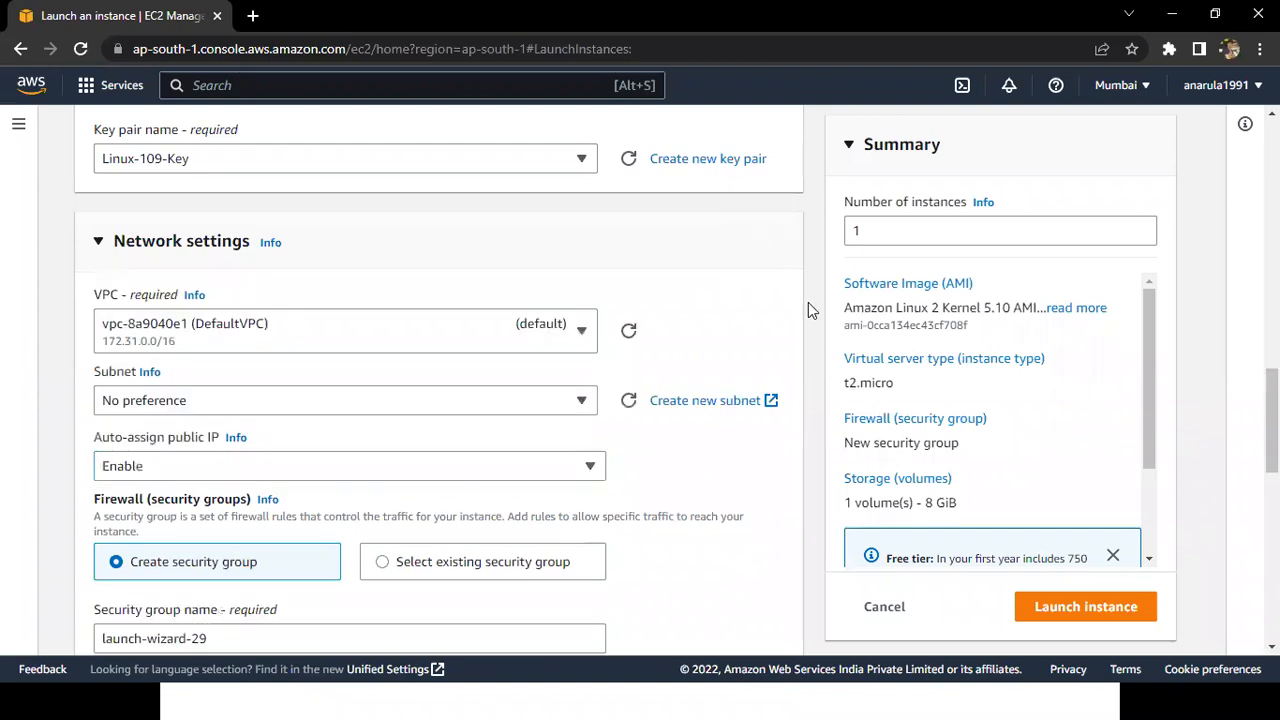
{"action": "scroll", "coordinate": [808, 302], "scroll_direction": "down", "scroll_amount": 1}
{"action": "scroll", "coordinate": [808, 302], "scroll_direction": "down", "scroll_amount": 3}
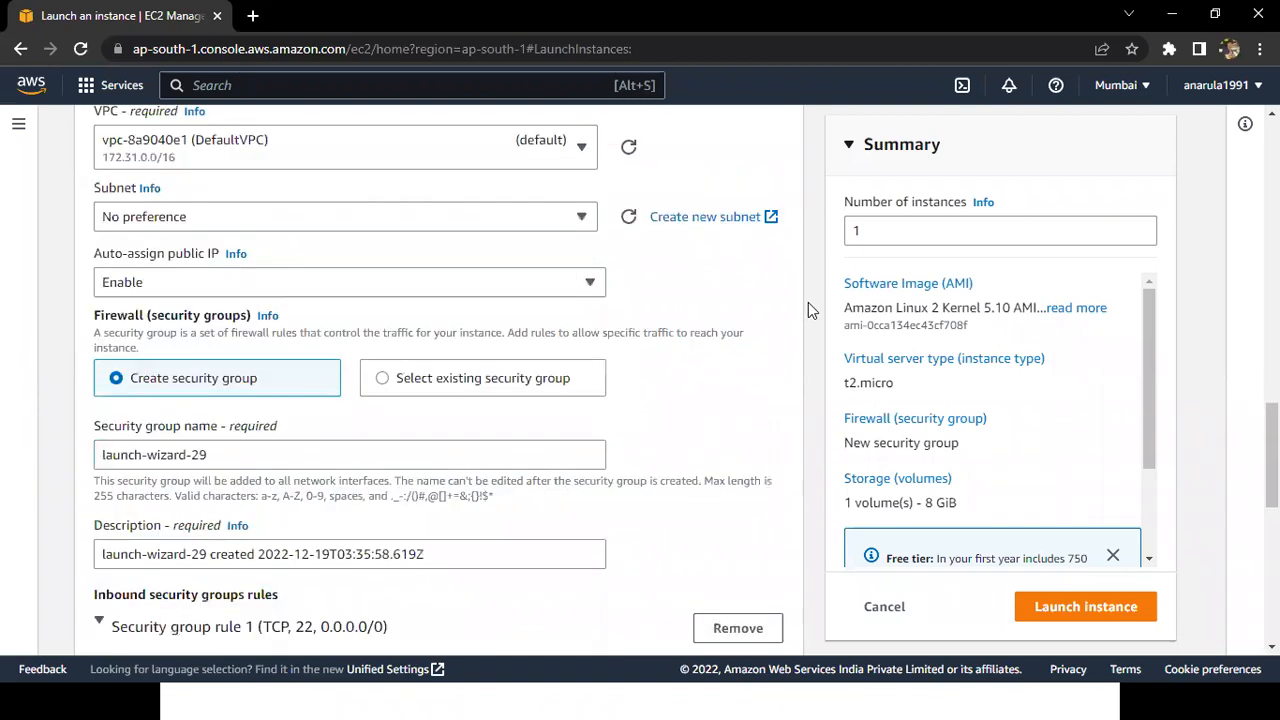
{"action": "scroll", "coordinate": [808, 302], "scroll_direction": "down", "scroll_amount": 1}
{"action": "left_click_drag", "start_coordinate": [212, 333], "coordinate": [82, 339]}
{"action": "key", "text": "ctrl+v"}
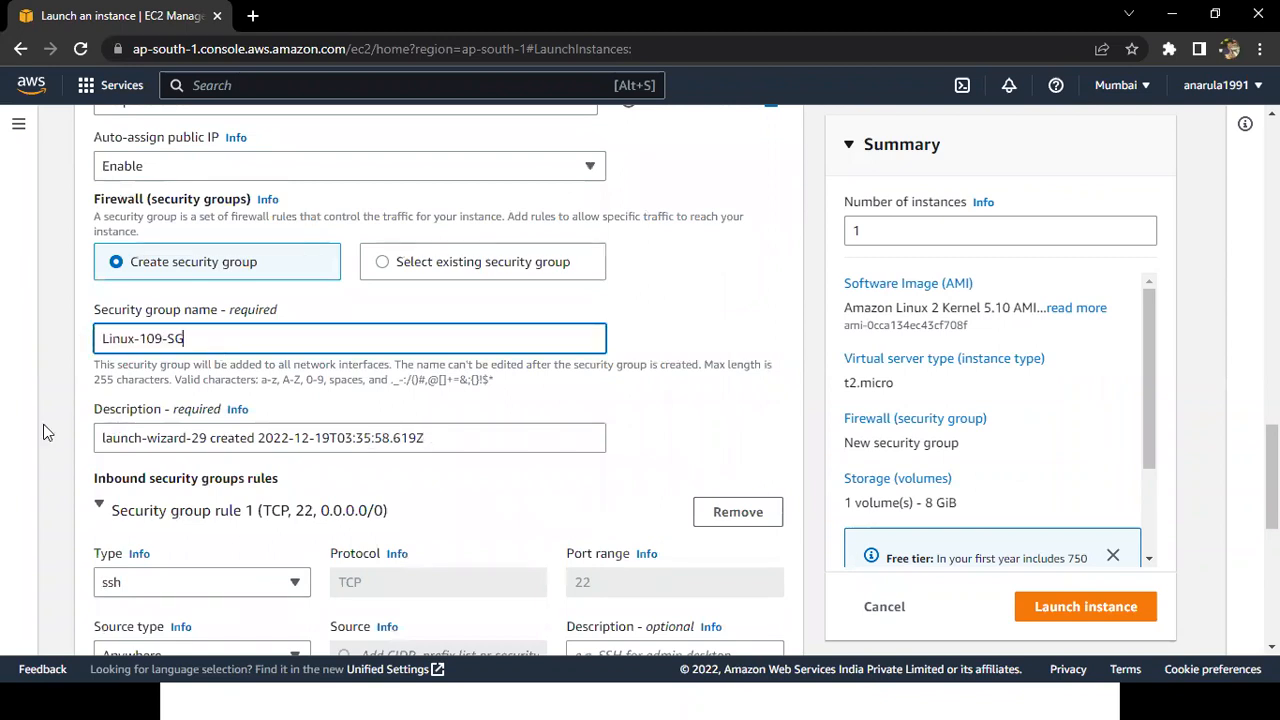
{"action": "key", "text": "Tab"}
{"action": "key", "text": "ctrl+v"}
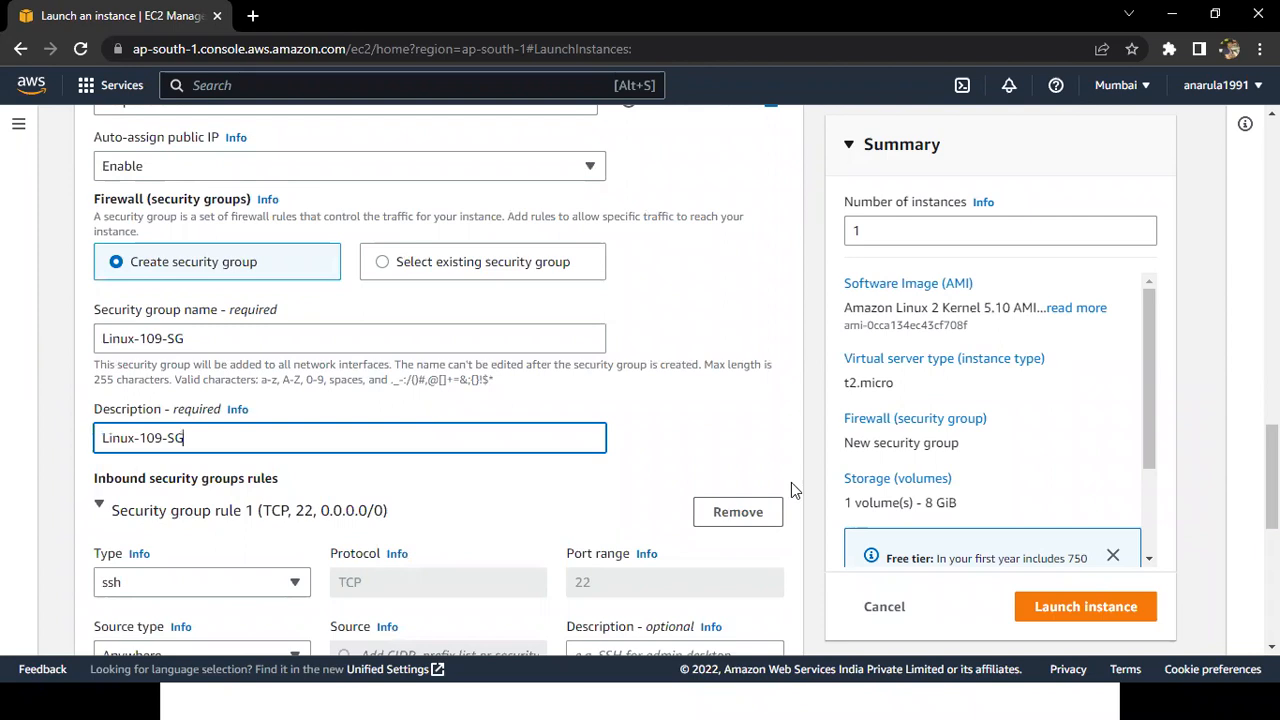
Review the inbound SSH rule's port range, dismiss the warning about source 0.0.0.0/0, and view the source types, keeping Anywhere.
{"action": "scroll", "coordinate": [802, 495], "scroll_direction": "down", "scroll_amount": 1}
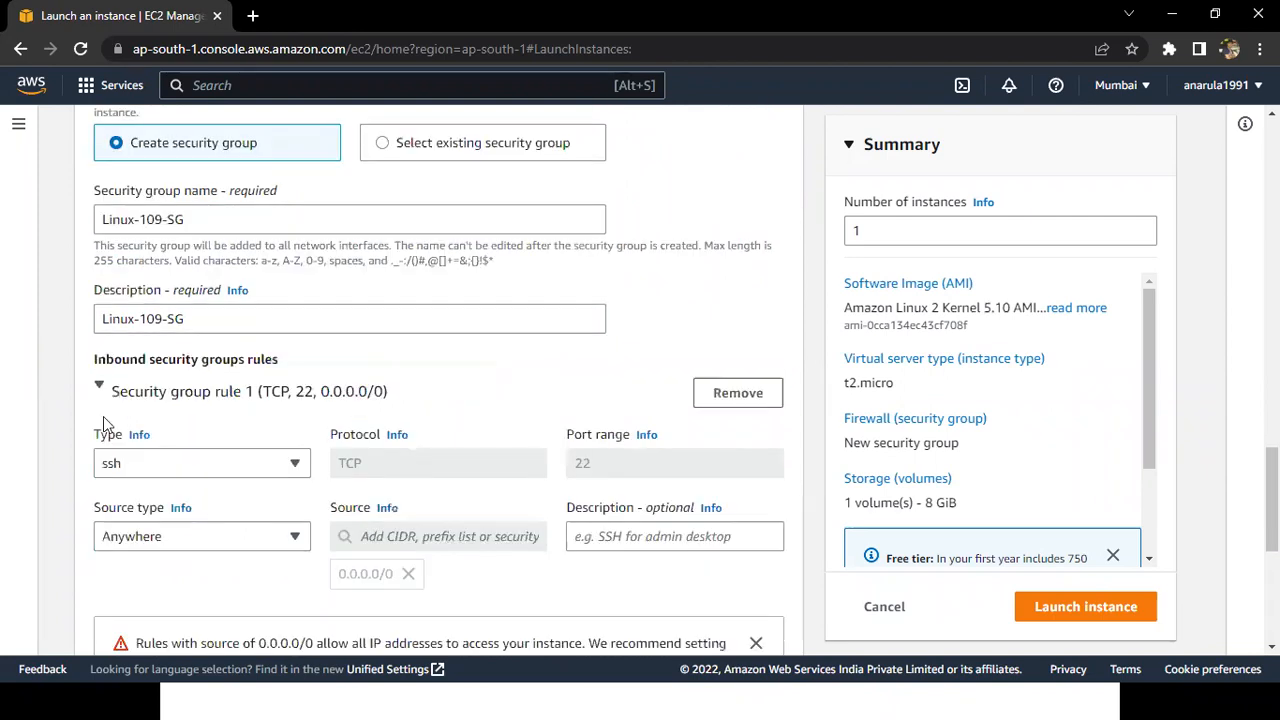
{"action": "scroll", "coordinate": [580, 414], "scroll_direction": "down", "scroll_amount": 1}
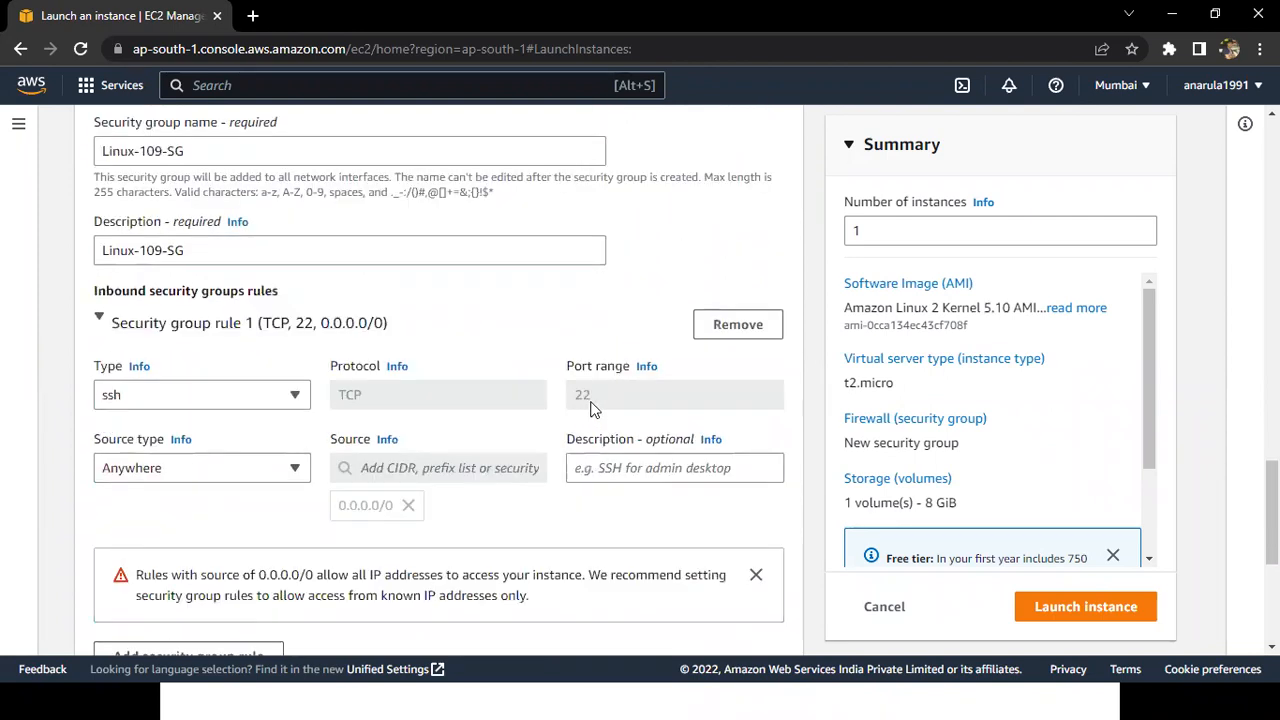
{"action": "double_click", "coordinate": [596, 408]}
{"action": "left_click", "coordinate": [755, 575]}
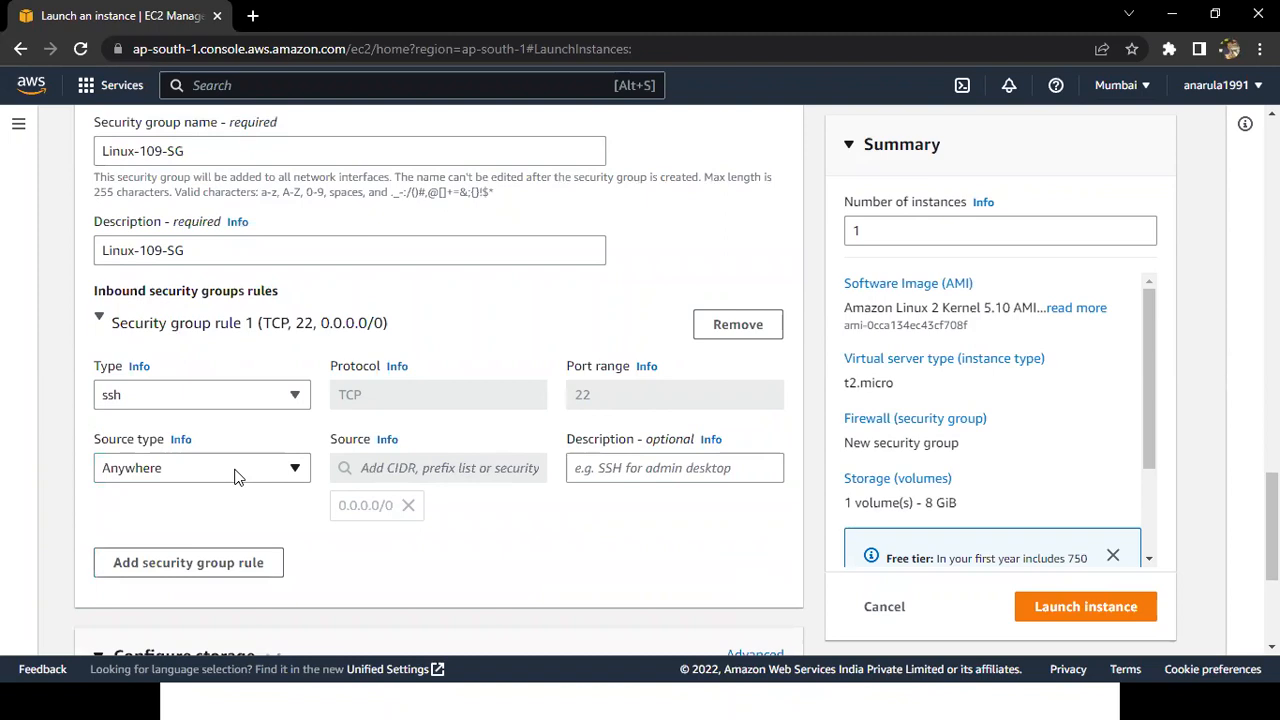
{"action": "left_click", "coordinate": [238, 476]}
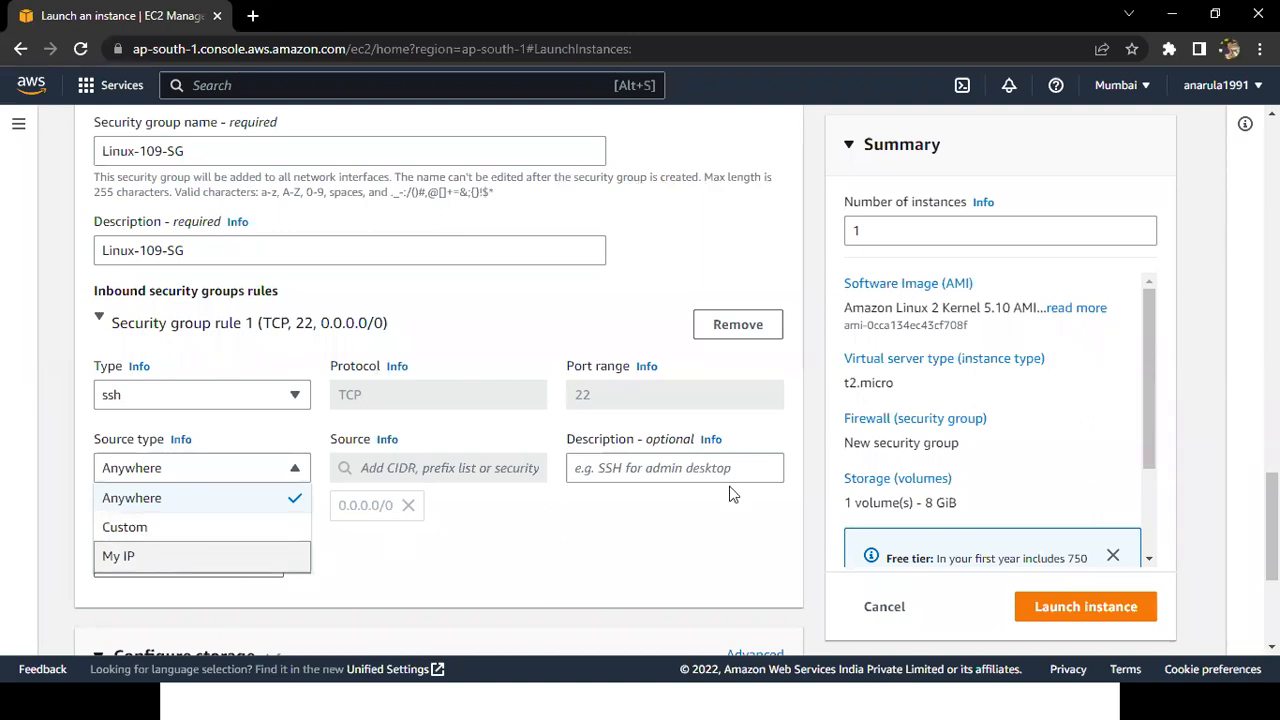
{"action": "left_click", "coordinate": [812, 516]}
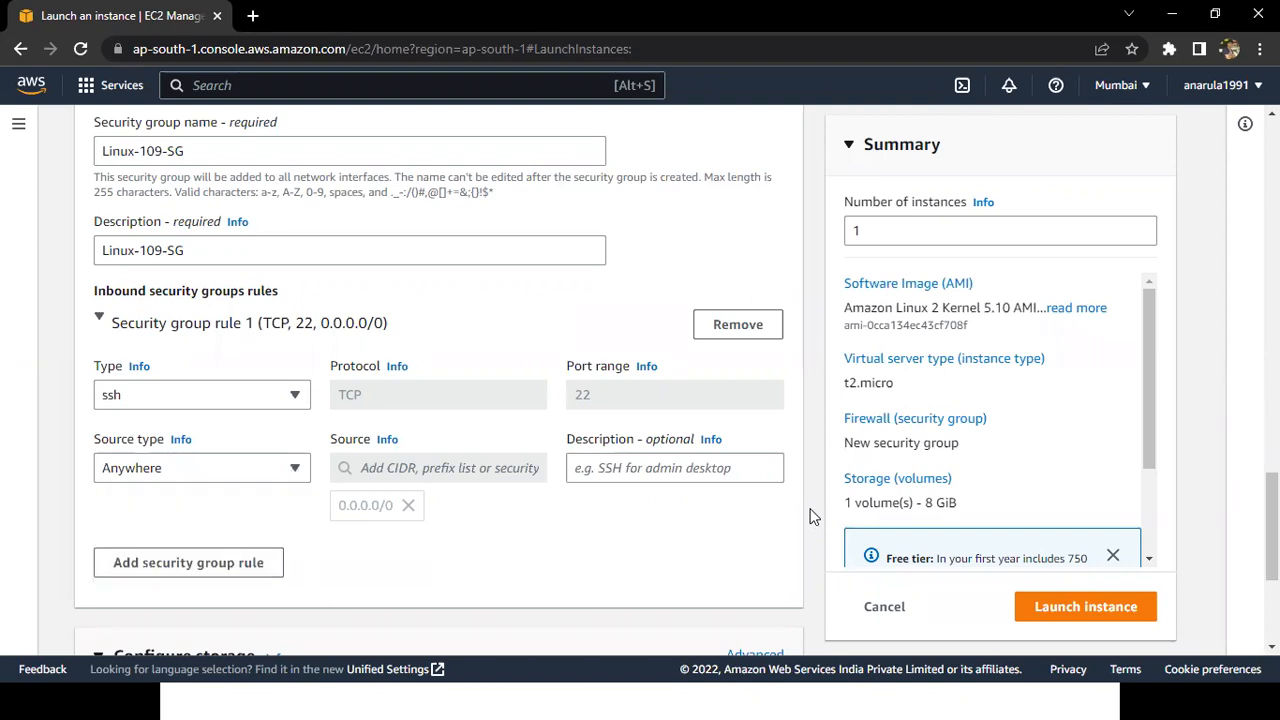
Switch to the AWS Batch 109 notes in Notepad and highlight the HDD size of 30.
{"action": "scroll", "coordinate": [812, 516], "scroll_direction": "down", "scroll_amount": 1}
{"action": "scroll", "coordinate": [812, 516], "scroll_direction": "down", "scroll_amount": 5}
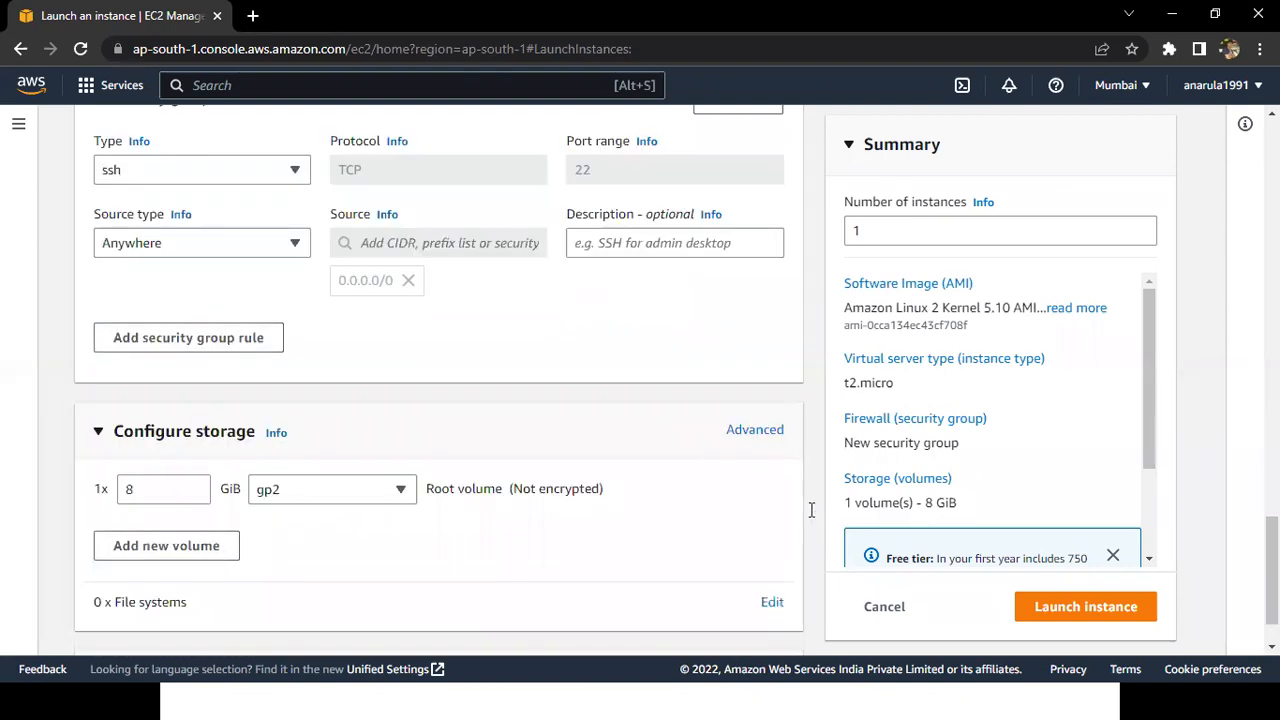
{"action": "key", "text": "alt+Tab"}
{"action": "key", "text": "Up"}
{"action": "key", "text": "Up"}
{"action": "key", "text": "Up"}
{"action": "key", "text": "Up"}
{"action": "key", "text": "Up"}
{"action": "key", "text": "Up"}
{"action": "key", "text": "Up"}
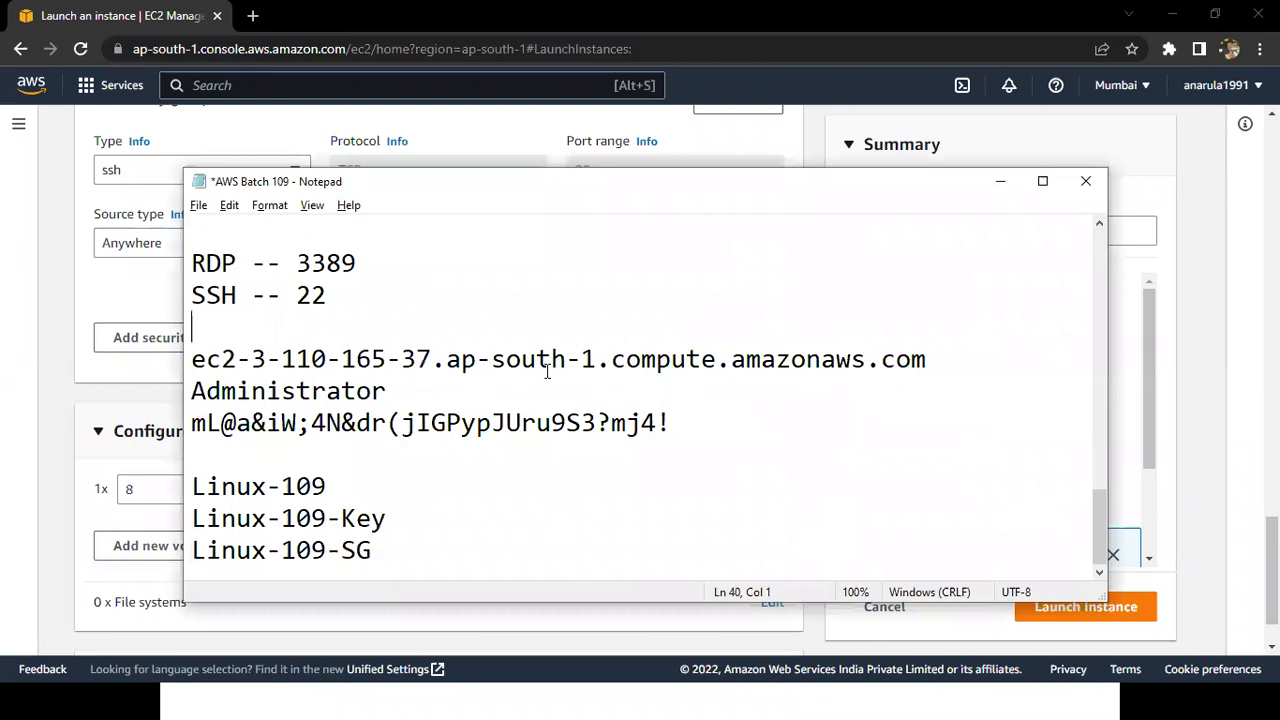
{"action": "key", "text": "Up"}
{"action": "key", "text": "Up"}
{"action": "key", "text": "Up"}
{"action": "key", "text": "Up"}
{"action": "key", "text": "Up"}
{"action": "key", "text": "Up"}
{"action": "key", "text": "Up"}
{"action": "key", "text": "Up"}
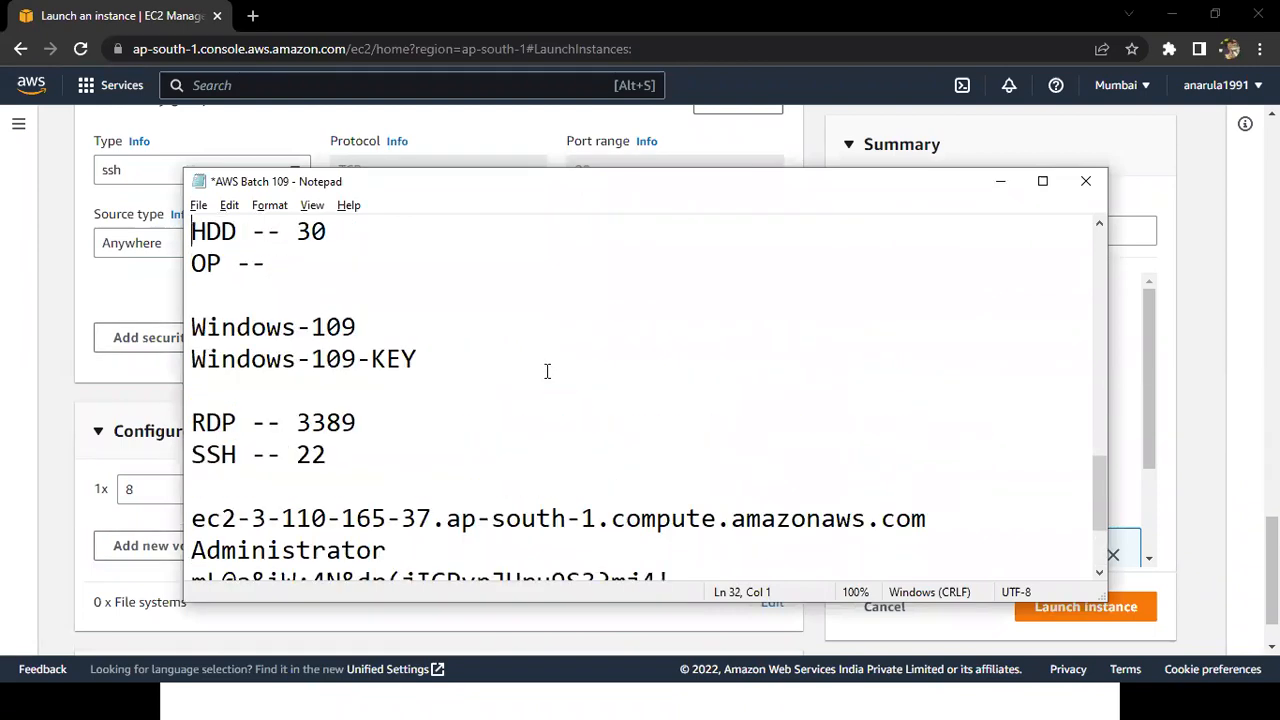
{"action": "key", "text": "End"}
{"action": "key", "text": "shift+Left"}
{"action": "key", "text": "shift+Left"}
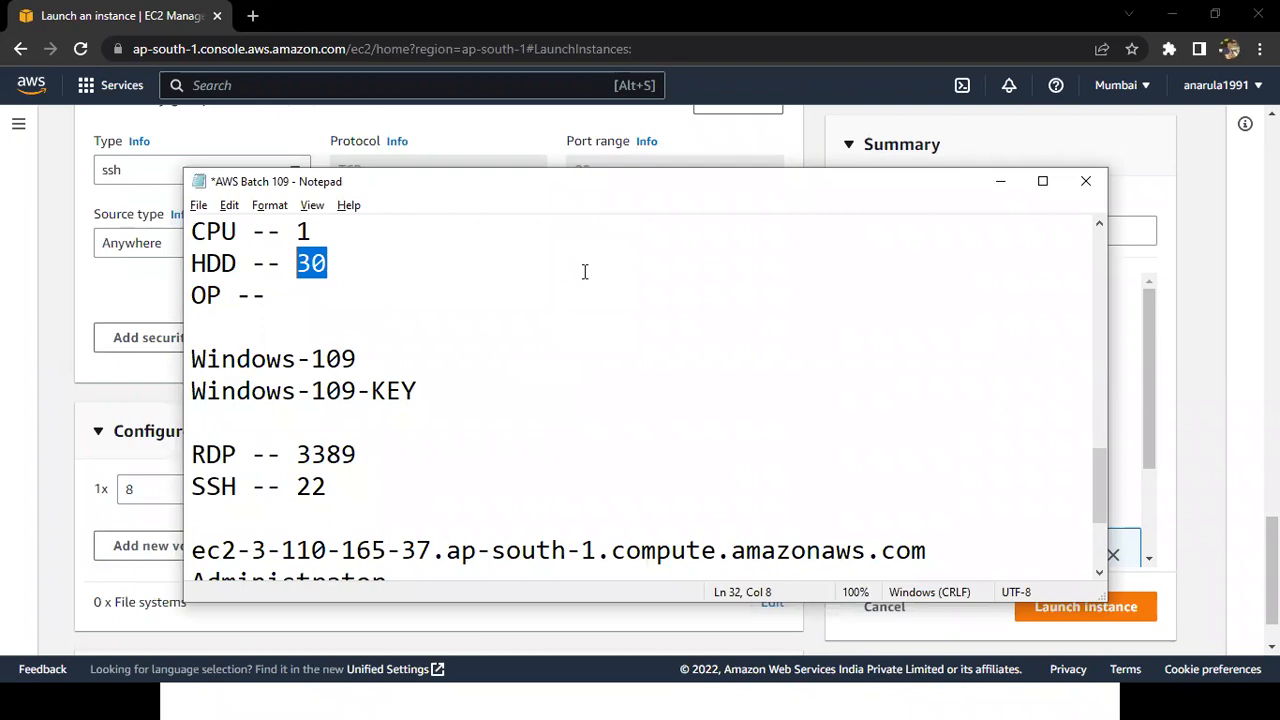
Return to the EC2 launch form in the browser and examine the root volume in the Configure storage section.
{"action": "left_click", "coordinate": [815, 147]}
{"action": "scroll", "coordinate": [815, 147], "scroll_direction": "down", "scroll_amount": 1}
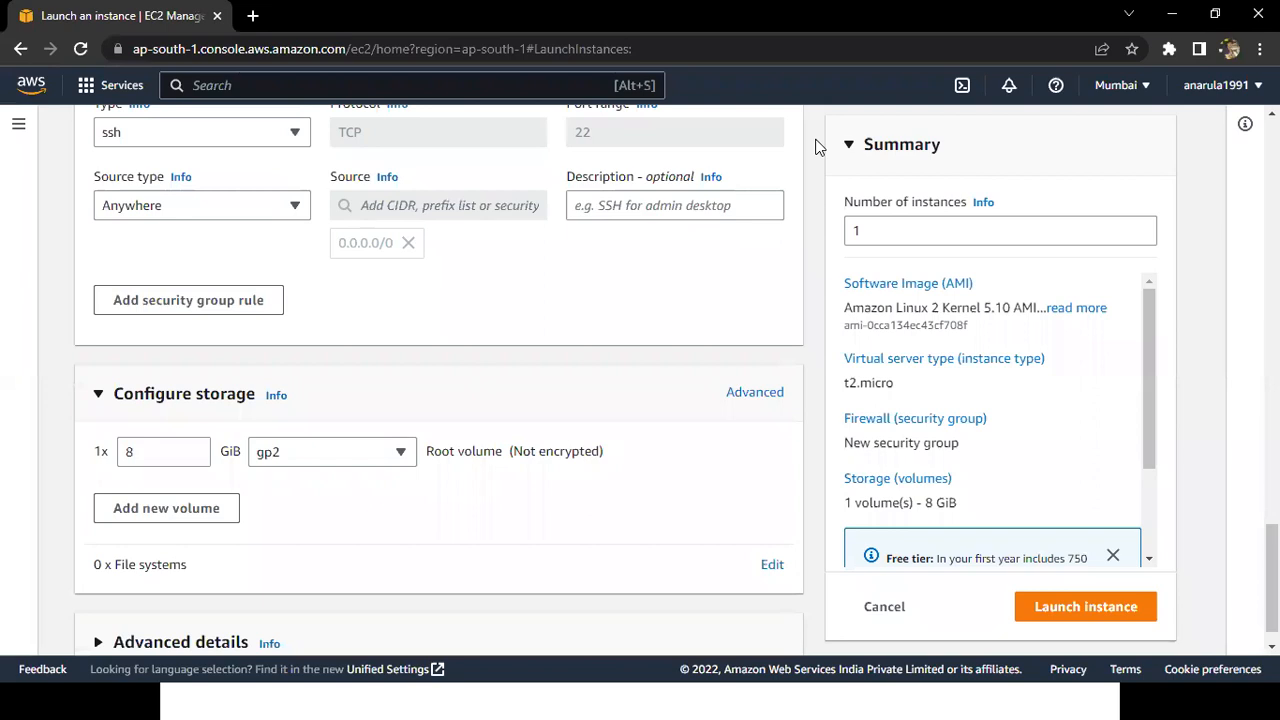
{"action": "scroll", "coordinate": [815, 147], "scroll_direction": "down", "scroll_amount": 1}
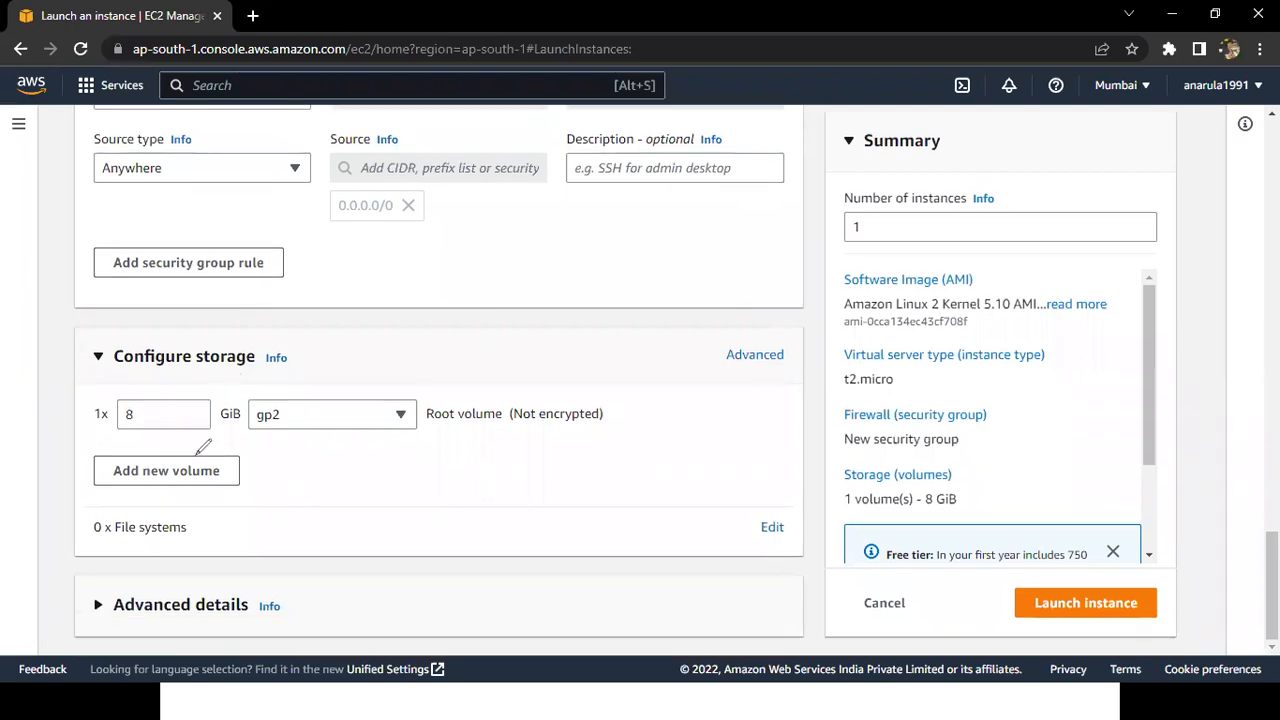
{"action": "left_click_drag", "start_coordinate": [222, 372], "coordinate": [221, 370]}
Switch back to the notes in Notepad and highlight the RAM, CPU and HDD specification lines.
{"action": "key", "text": "alt+Tab"}
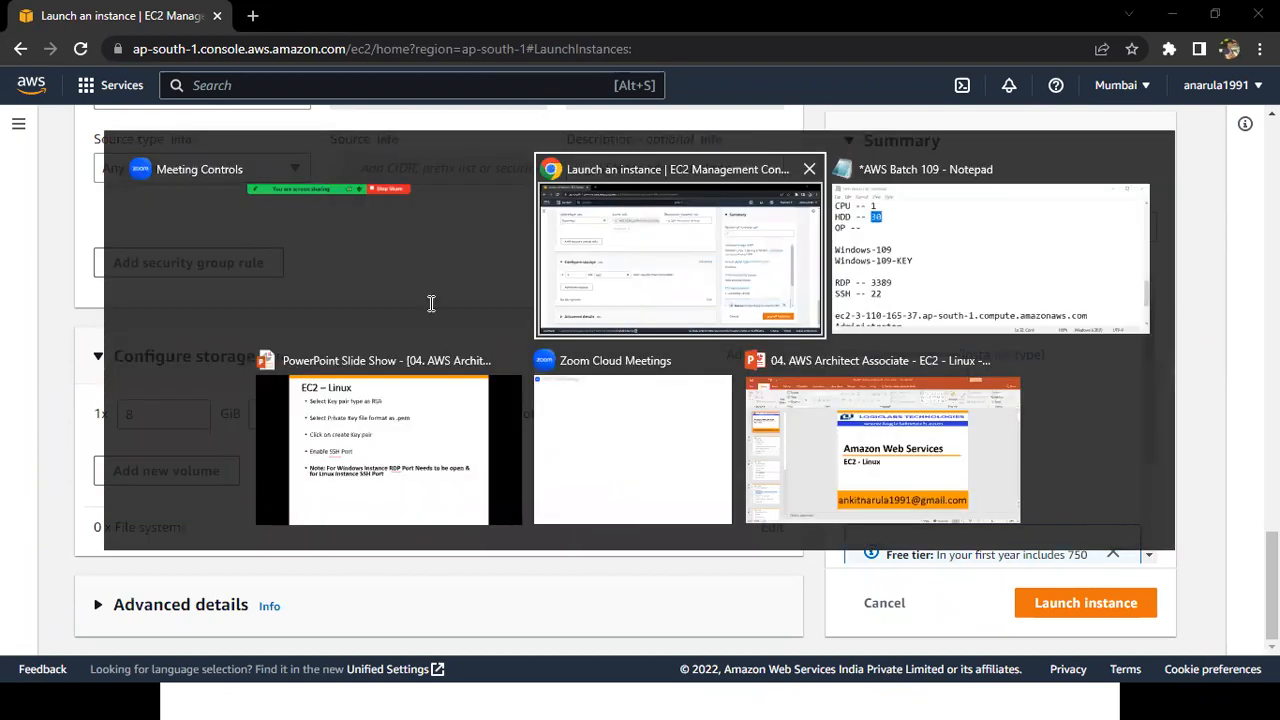
{"action": "key", "text": "Up"}
{"action": "key", "text": "Up"}
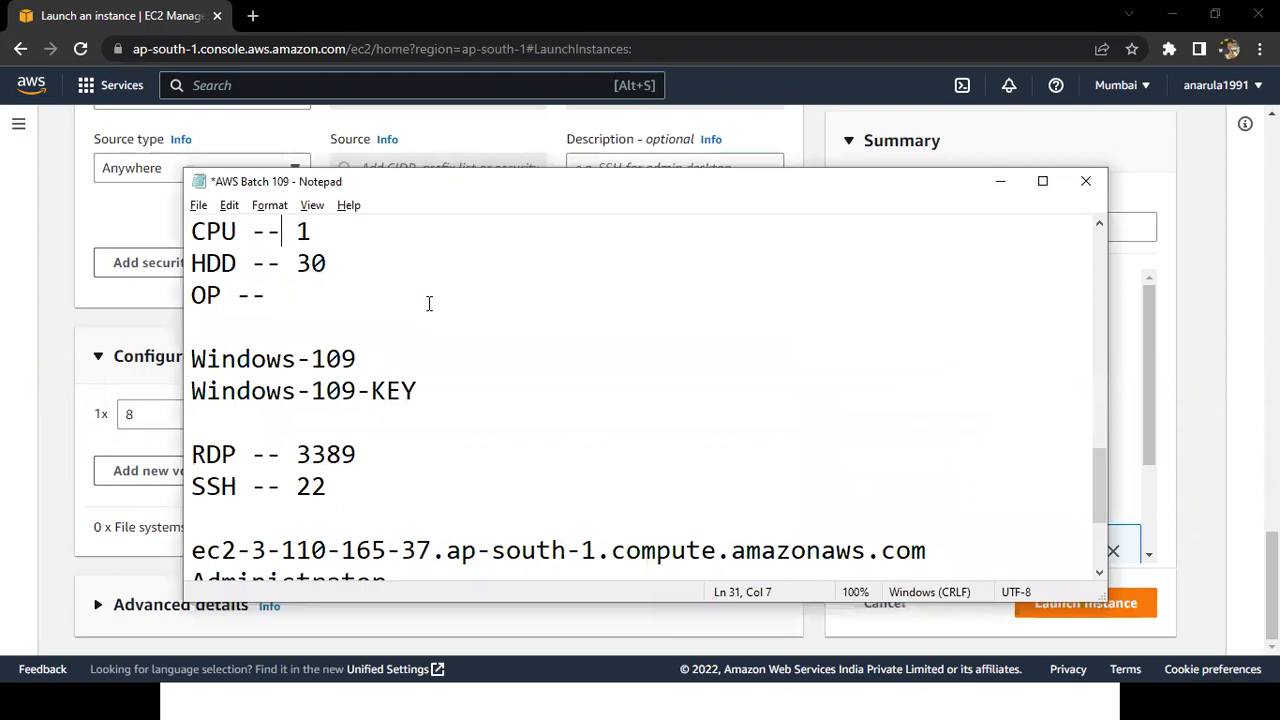
{"action": "key", "text": "Up"}
{"action": "key", "text": "Home"}
{"action": "key", "text": "shift+Down"}
{"action": "key", "text": "shift+Down"}
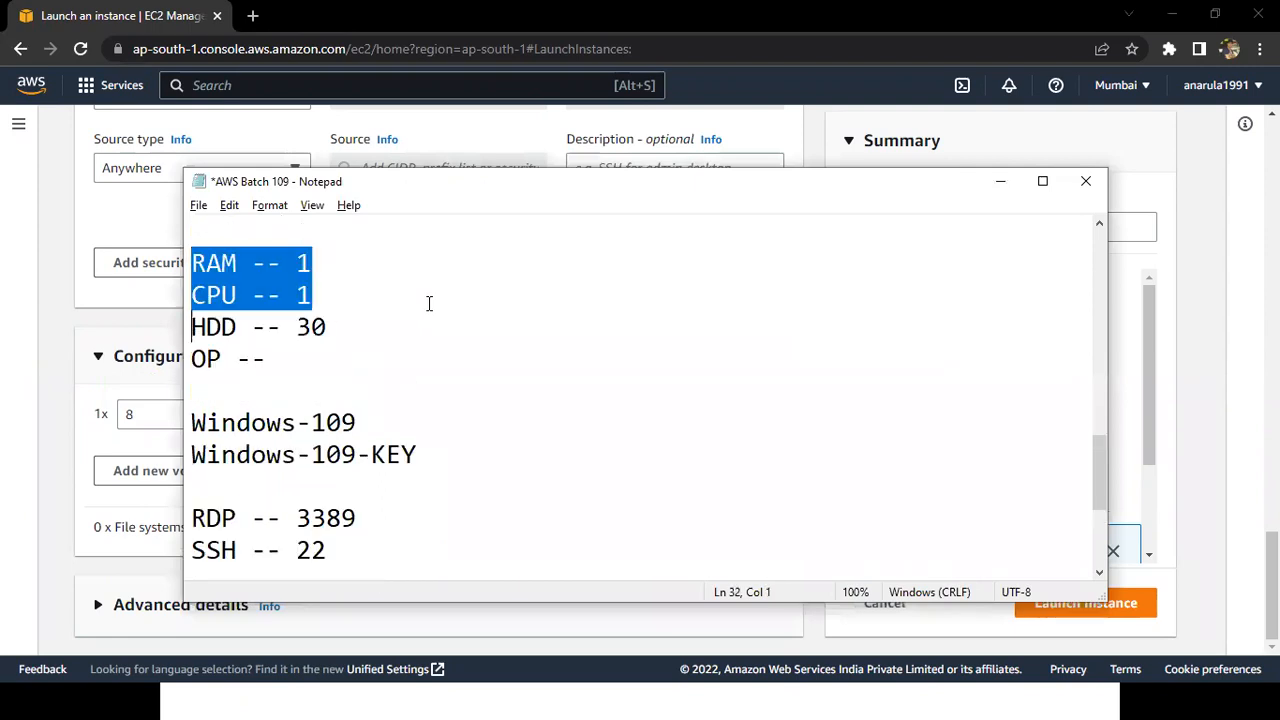
{"action": "key", "text": "shift+Down"}
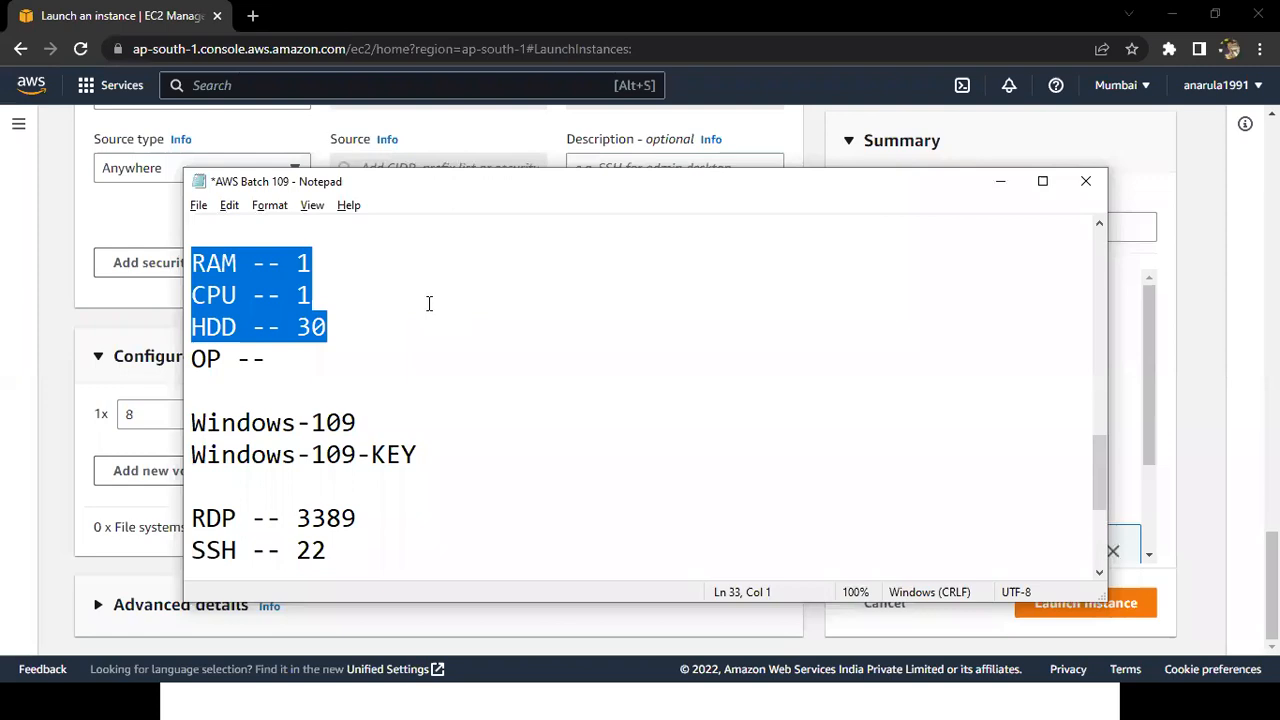
Go to the Linux-109-SG line at the end of the AWS Batch 109 notes and save the file.
{"action": "key", "text": "alt+Tab"}
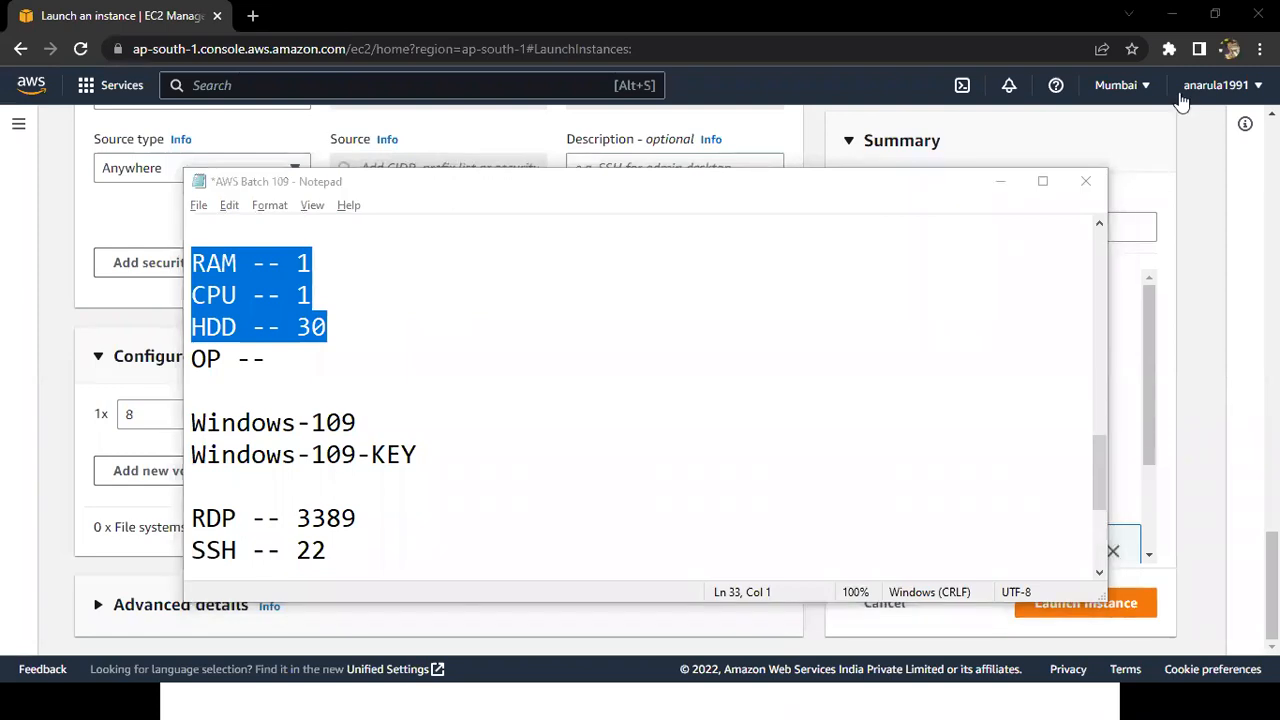
{"action": "left_click", "coordinate": [892, 339]}
{"action": "key", "text": "ctrl+End"}
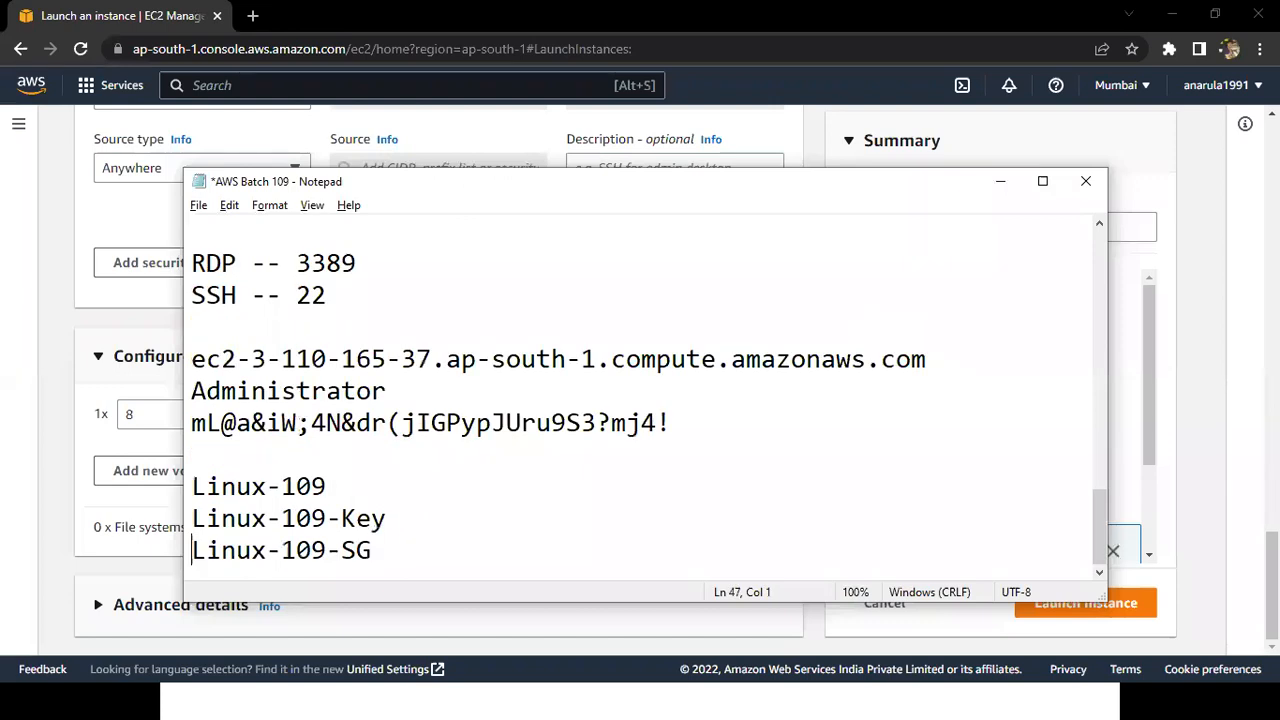
{"action": "key", "text": "ctrl+s"}
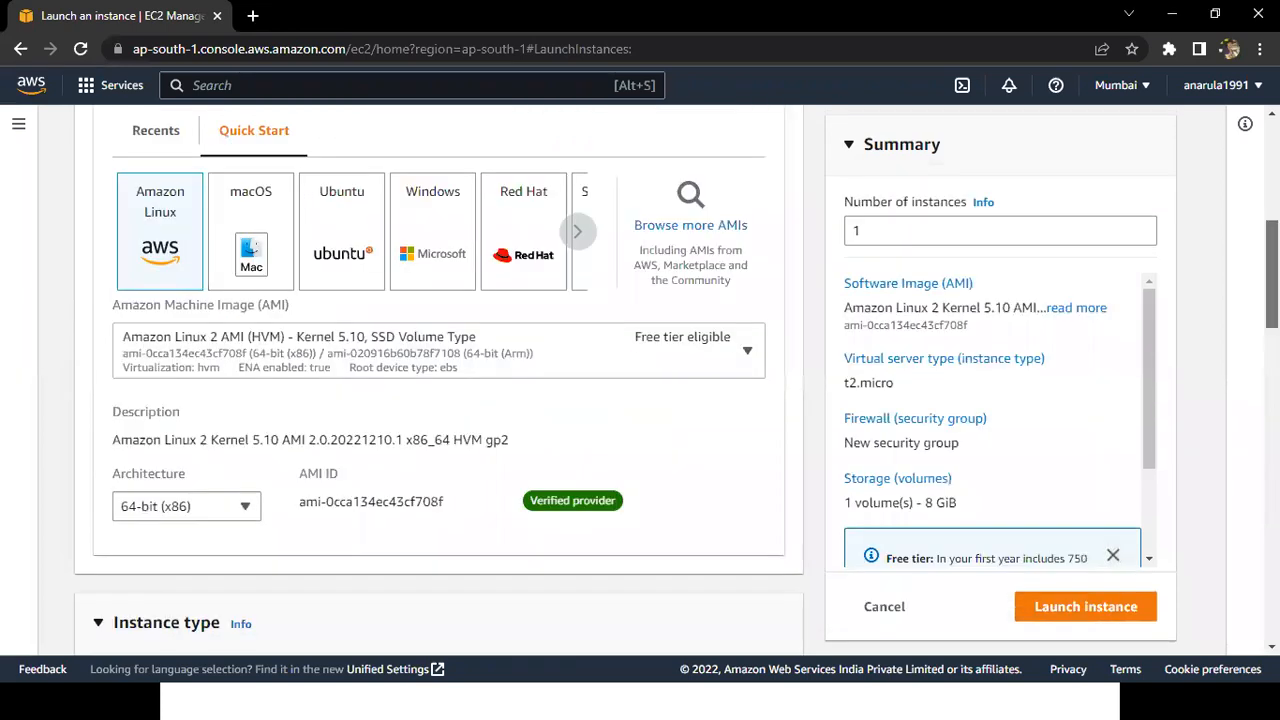
Review the launch form from the instance name through AMI, instance type, key pair, network settings and storage.
{"action": "scroll", "coordinate": [438, 380], "scroll_direction": "up", "scroll_amount": 5}
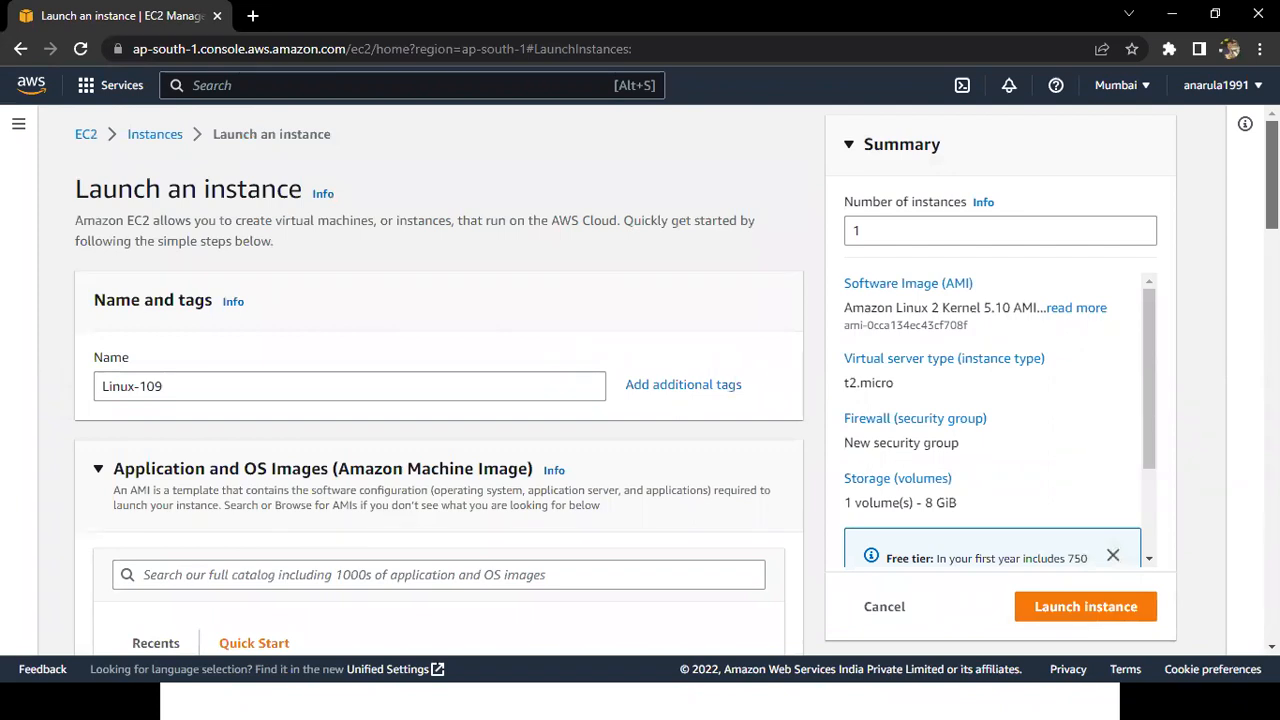
{"action": "scroll", "coordinate": [438, 380], "scroll_direction": "down", "scroll_amount": 3}
{"action": "scroll", "coordinate": [438, 380], "scroll_direction": "down", "scroll_amount": 1}
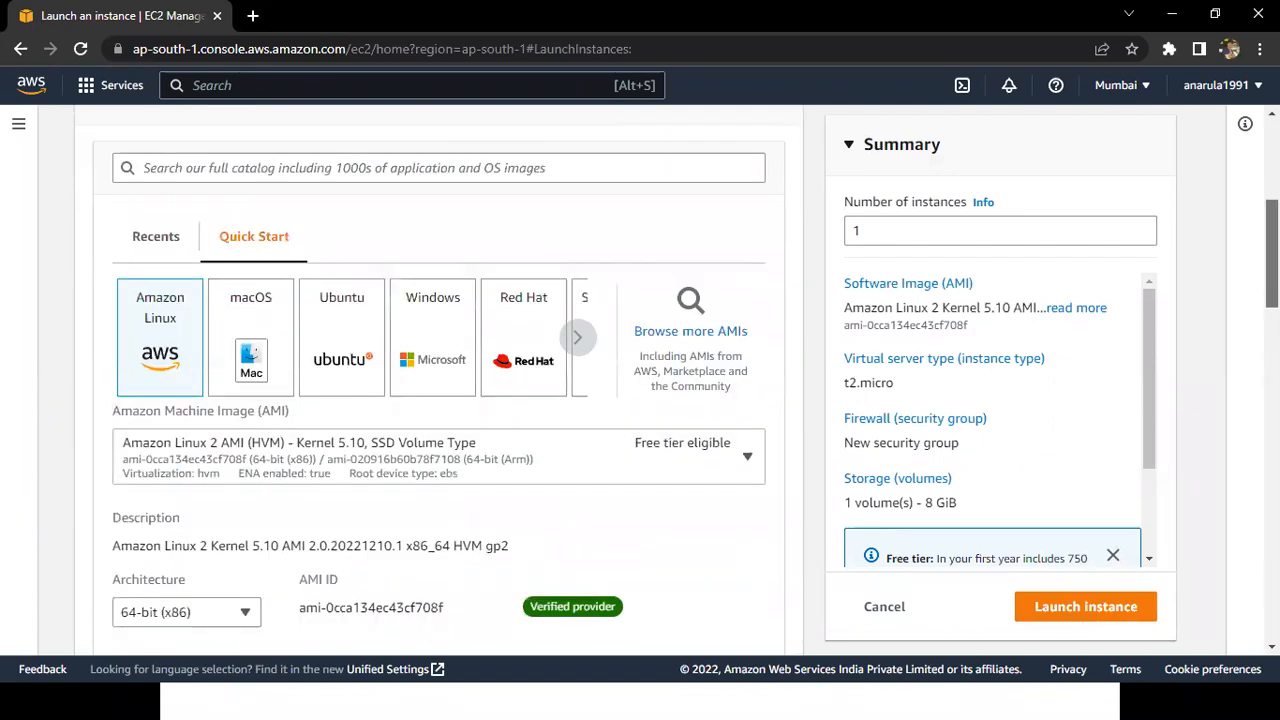
{"action": "scroll", "coordinate": [438, 380], "scroll_direction": "up", "scroll_amount": 1}
{"action": "scroll", "coordinate": [438, 380], "scroll_direction": "up", "scroll_amount": 1}
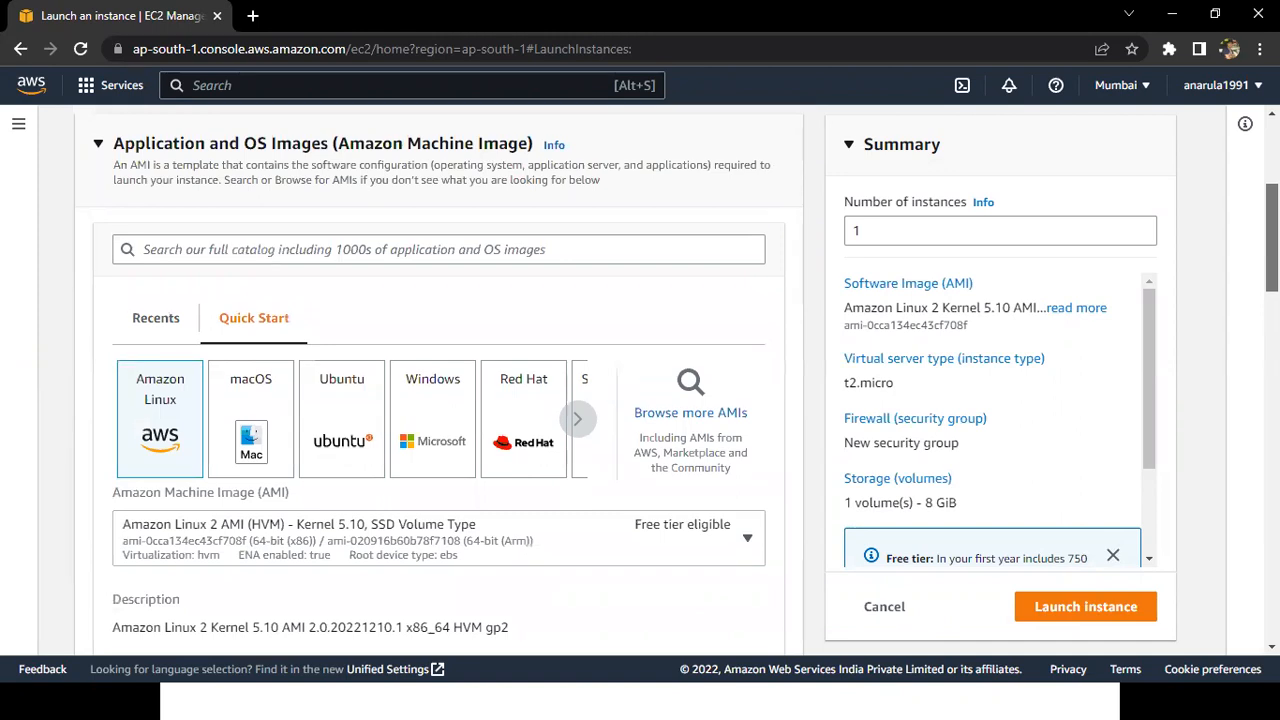
{"action": "scroll", "coordinate": [438, 380], "scroll_direction": "down", "scroll_amount": 1}
{"action": "scroll", "coordinate": [337, 214], "scroll_direction": "down", "scroll_amount": 5}
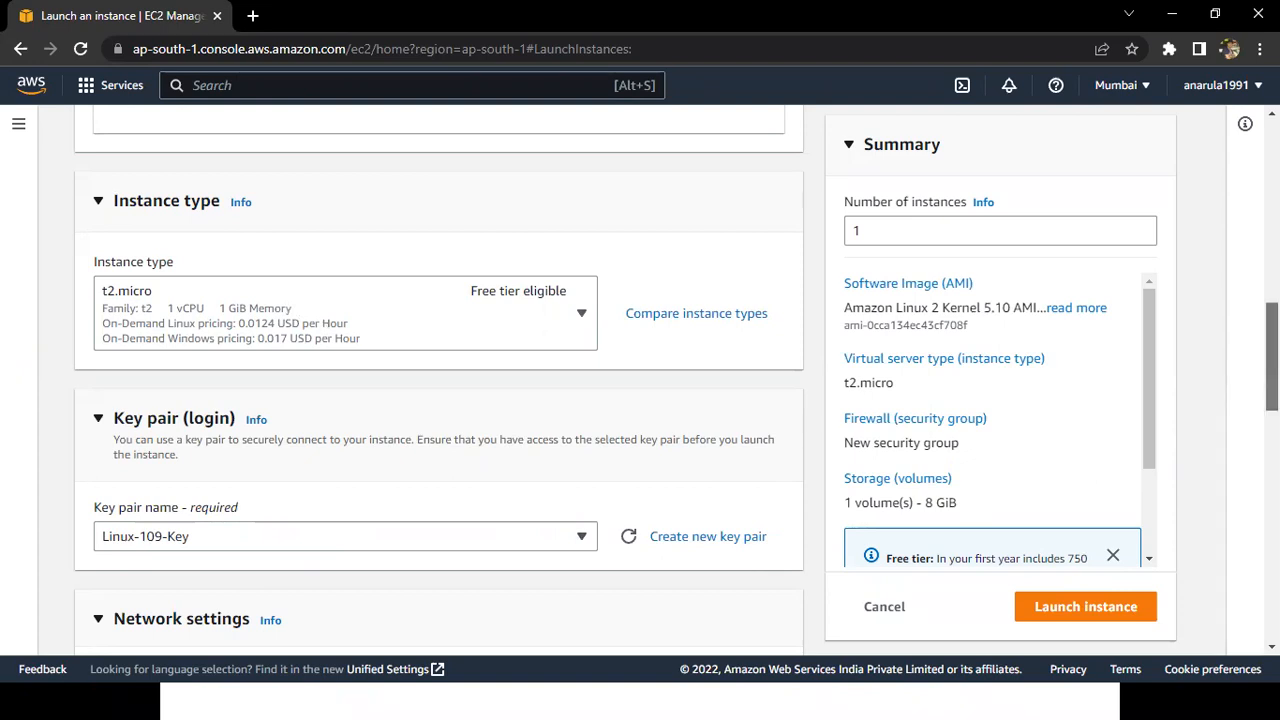
{"action": "scroll", "coordinate": [1272, 360], "scroll_direction": "down", "scroll_amount": 4}
{"action": "left_click_drag", "start_coordinate": [1272, 437], "coordinate": [1272, 443]}
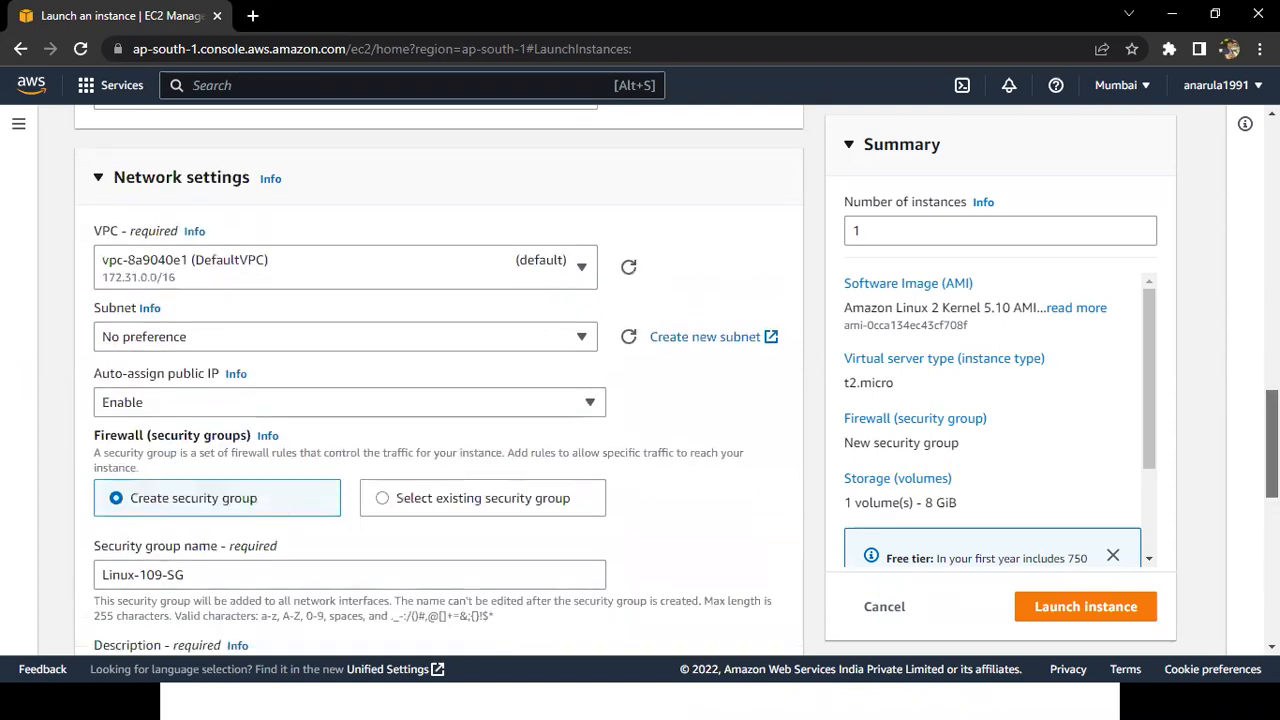
{"action": "scroll", "coordinate": [560, 260], "scroll_direction": "down", "scroll_amount": 3}
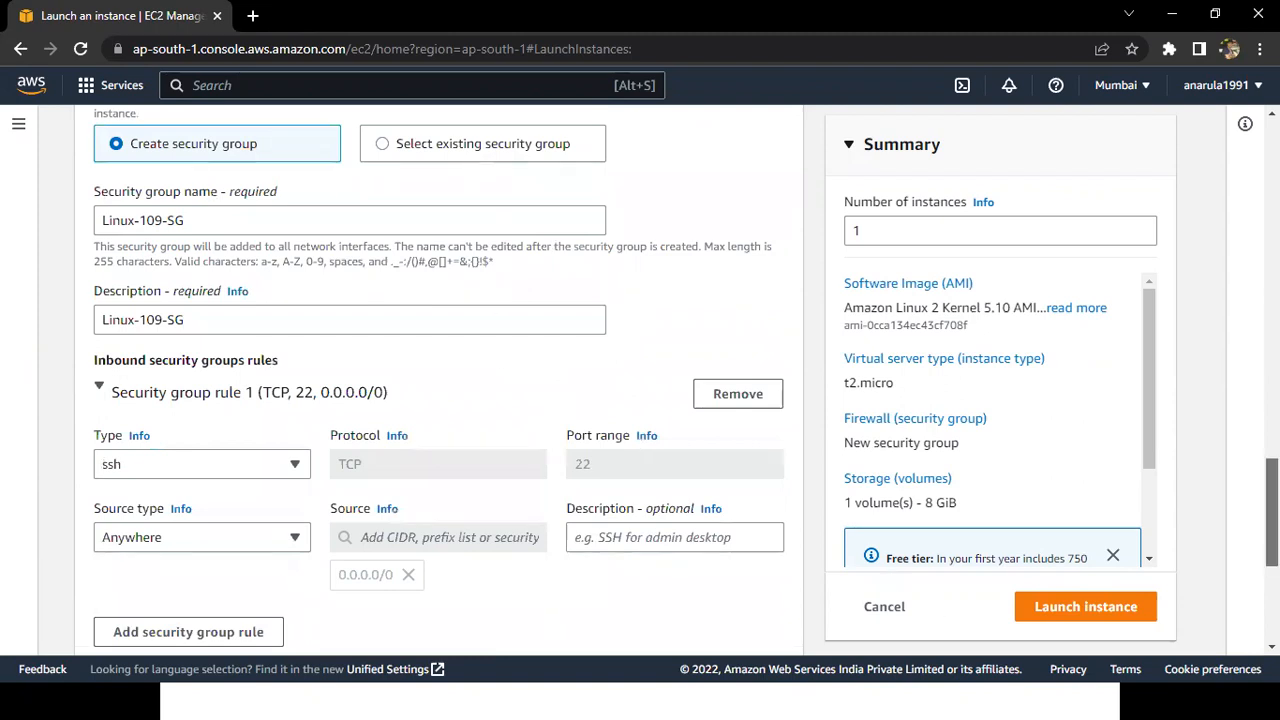
{"action": "scroll", "coordinate": [483, 466], "scroll_direction": "down", "scroll_amount": 3}
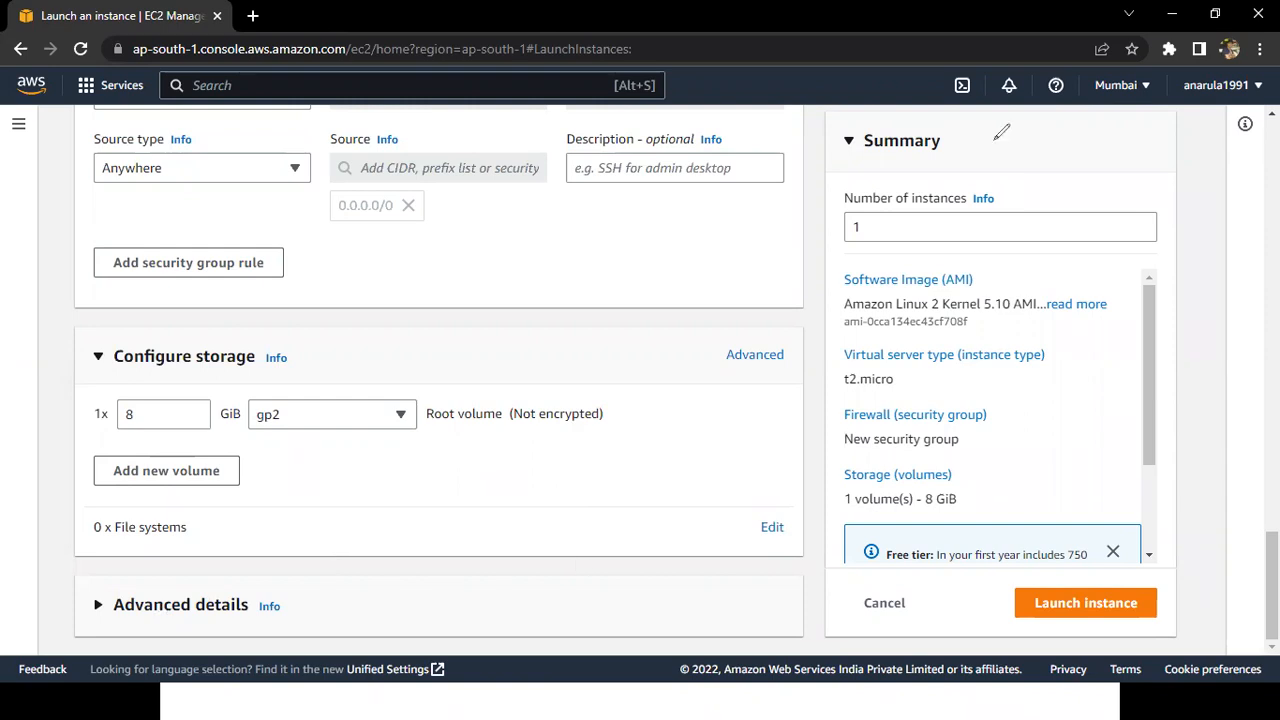
Circle the number of instances in the launch summary and highlight its AMI, instance type, security group and storage entries.
{"action": "mouse_move", "coordinate": [835, 178]}
{"action": "left_mouse_down"}
{"action": "mouse_move", "coordinate": [1015, 234]}
{"action": "mouse_move", "coordinate": [1019, 170]}
{"action": "mouse_move", "coordinate": [979, 167]}
{"action": "left_mouse_up"}
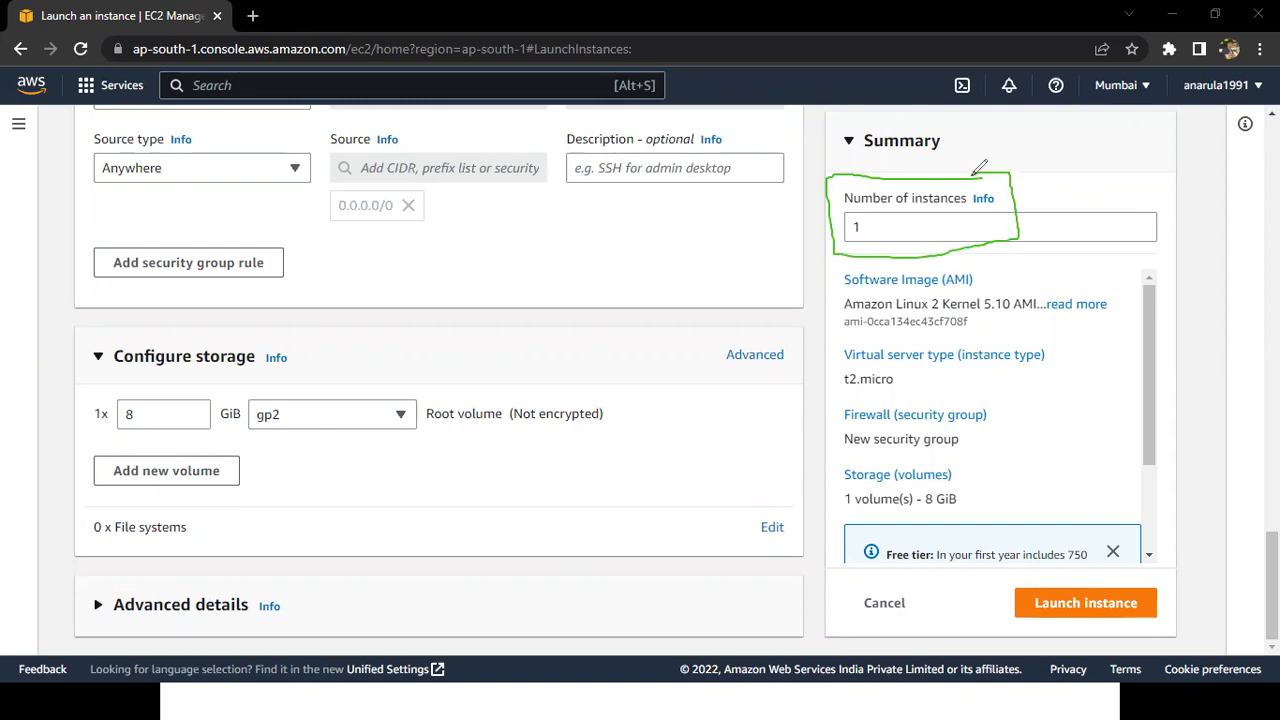
{"action": "key", "text": "Escape"}
{"action": "left_click_drag", "start_coordinate": [966, 308], "coordinate": [988, 323]}
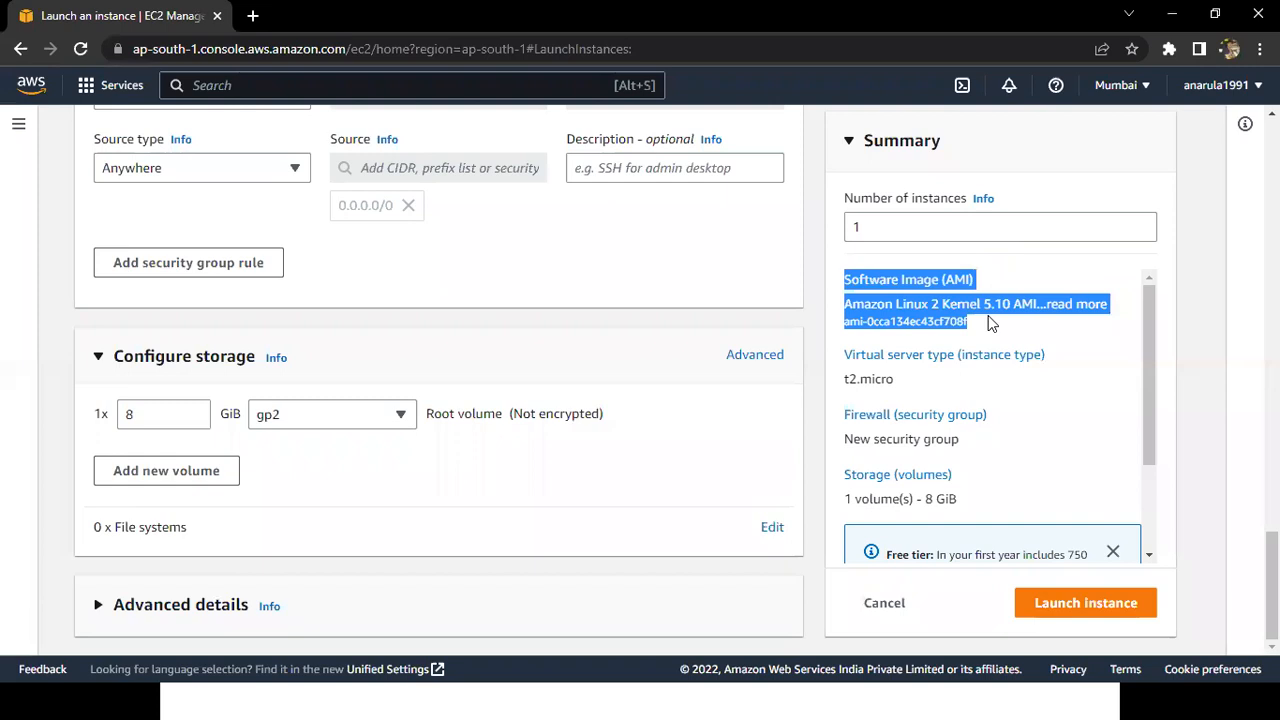
{"action": "left_click_drag", "start_coordinate": [834, 366], "coordinate": [938, 390]}
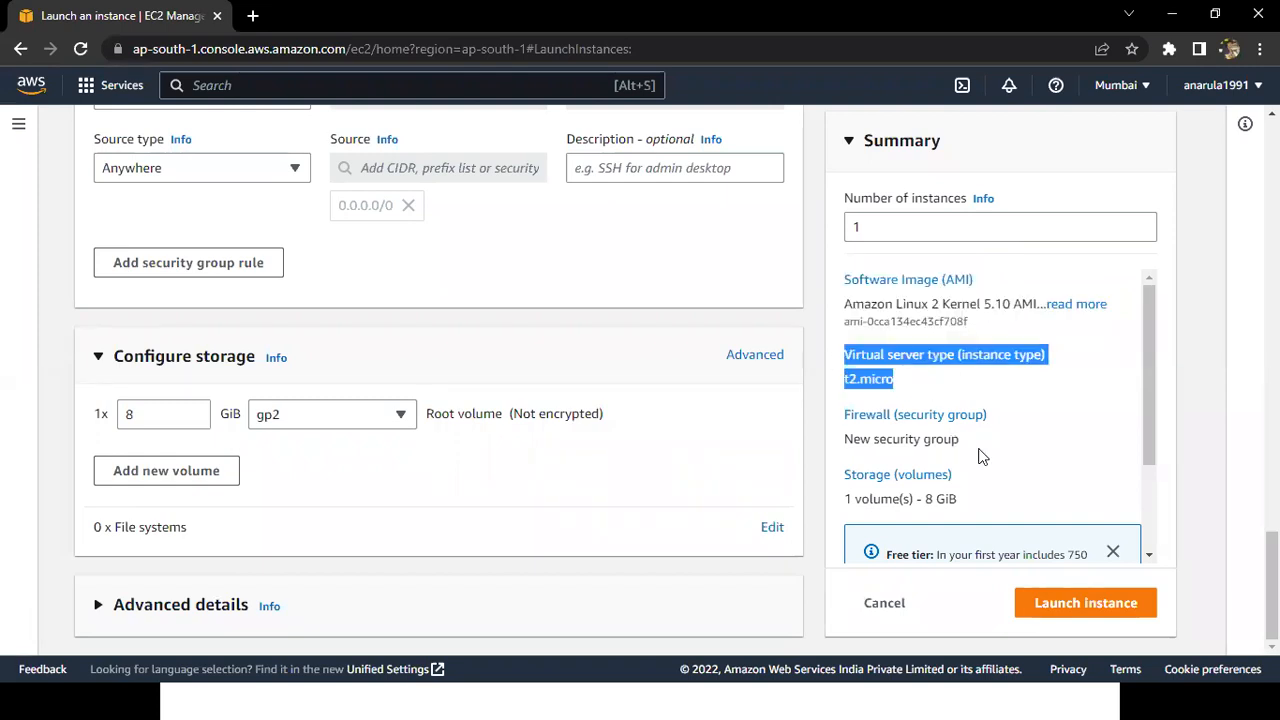
{"action": "left_click_drag", "start_coordinate": [972, 443], "coordinate": [842, 447]}
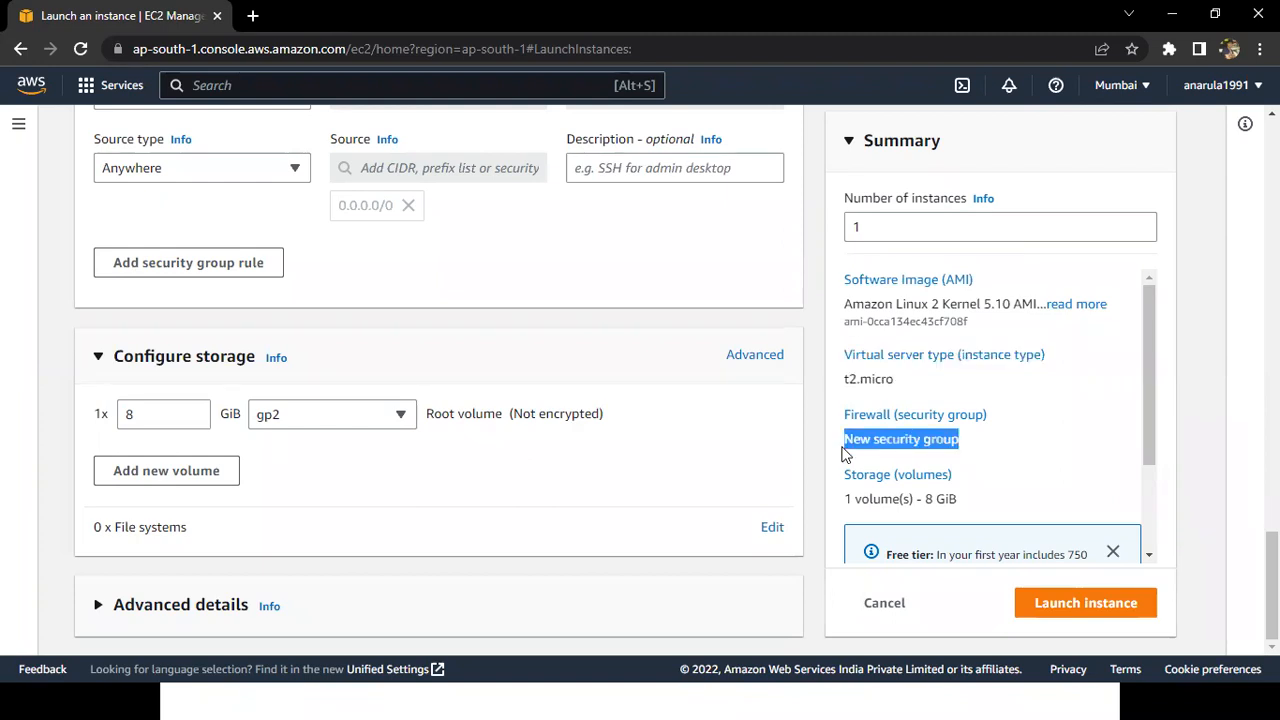
{"action": "left_click_drag", "start_coordinate": [844, 447], "coordinate": [967, 437]}
{"action": "left_click", "coordinate": [897, 498]}
{"action": "triple_click", "coordinate": [966, 503]}
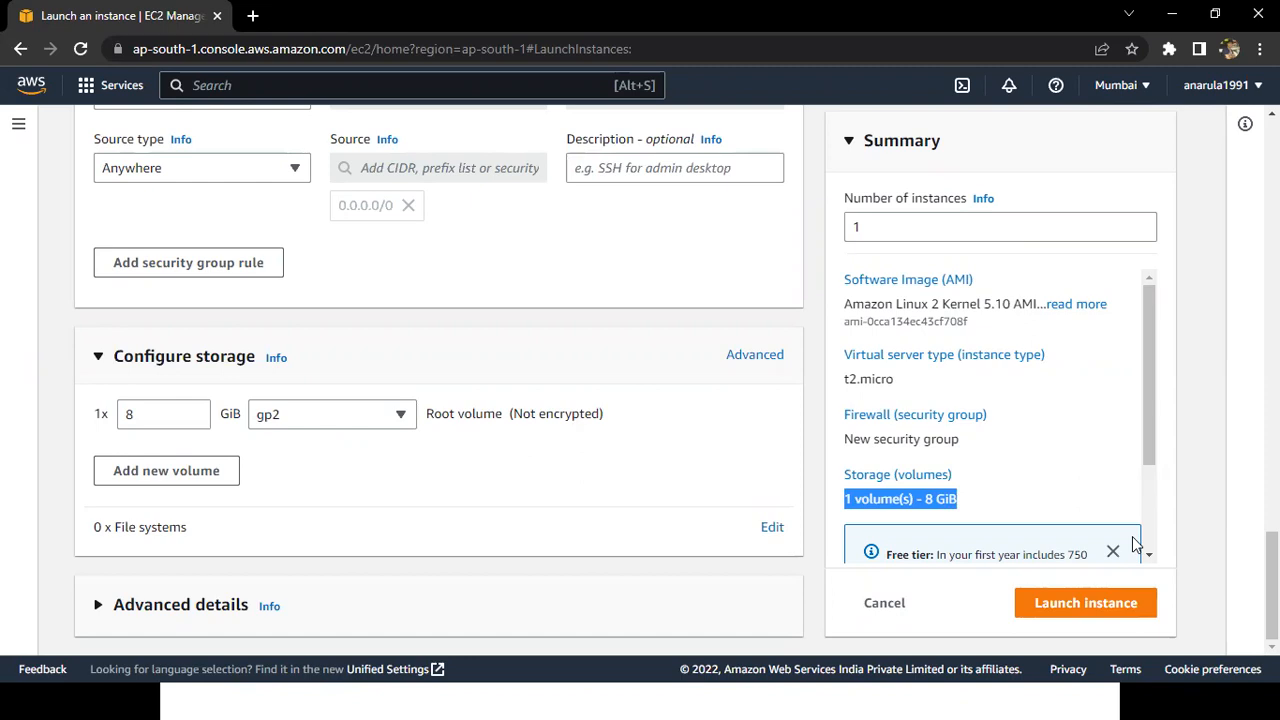
Mark the launch control with a tick annotation, clear it and launch the Linux-109 instance.
{"action": "mouse_move", "coordinate": [1070, 575]}
{"action": "left_mouse_down"}
{"action": "mouse_move", "coordinate": [1092, 580]}
{"action": "mouse_move", "coordinate": [1148, 546]}
{"action": "left_mouse_up"}
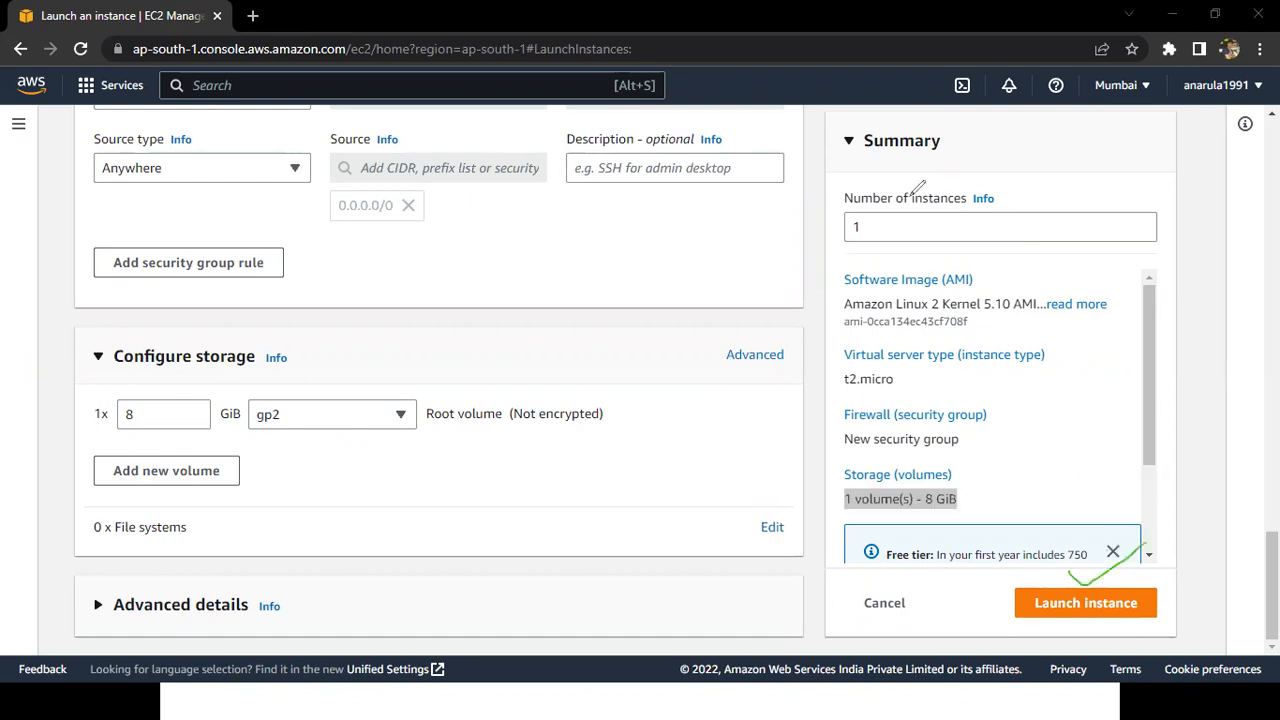
{"action": "key", "text": "Escape"}
{"action": "left_click", "coordinate": [1062, 611]}
{"action": "left_click", "coordinate": [1062, 611]}
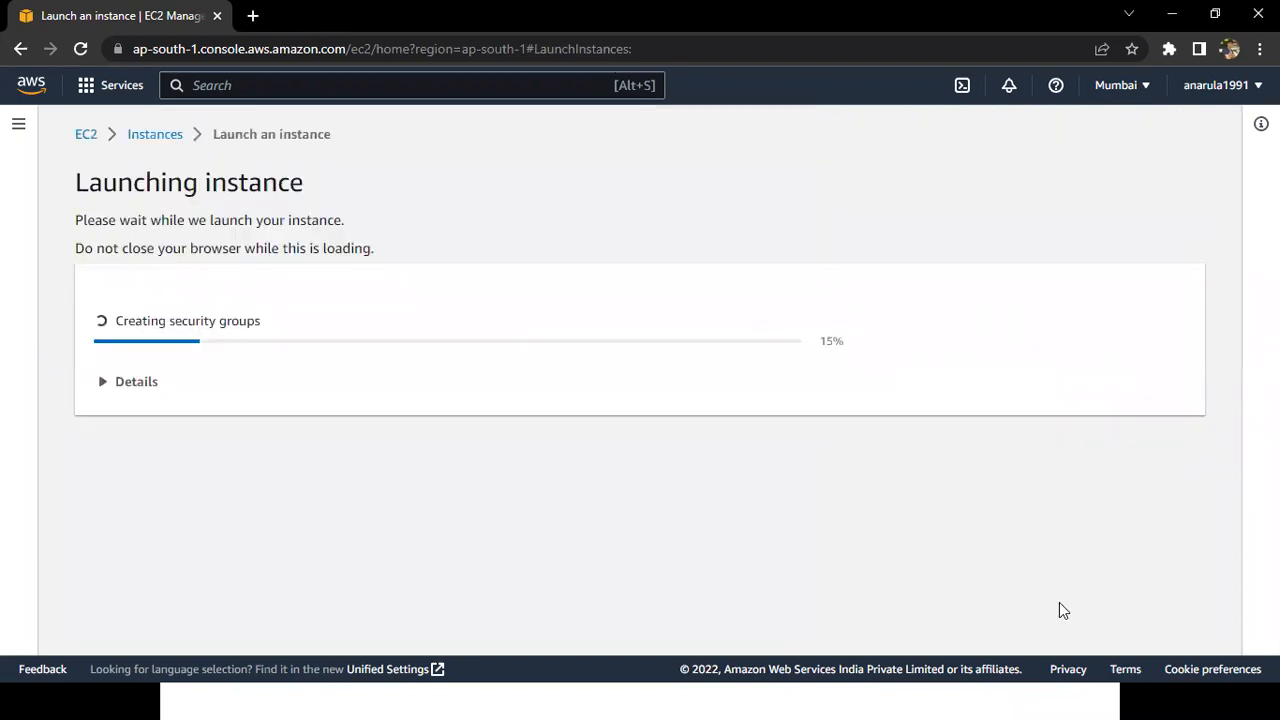
Switch to the PowerPoint slide show and advance past the SSH port notes to the following EC2 – Linux slide.
{"action": "key", "text": "alt+Tab"}
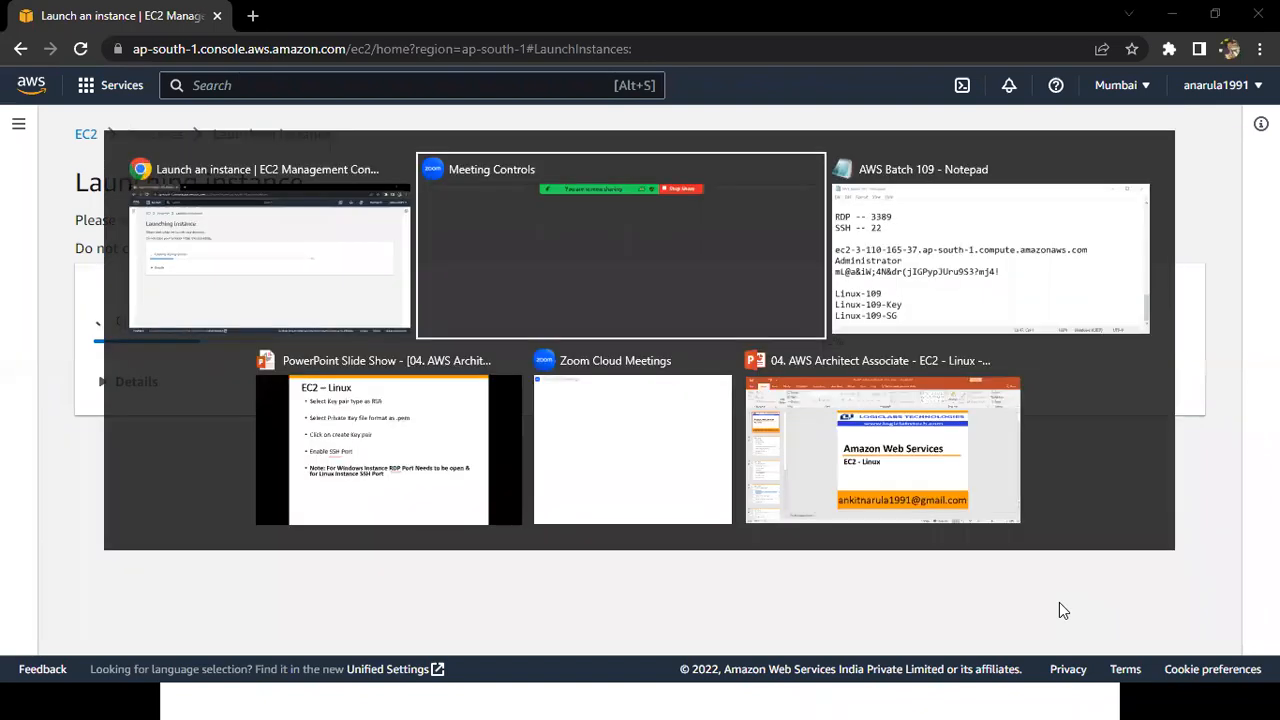
{"action": "key", "text": "Tab"}
{"action": "key", "text": "Tab"}
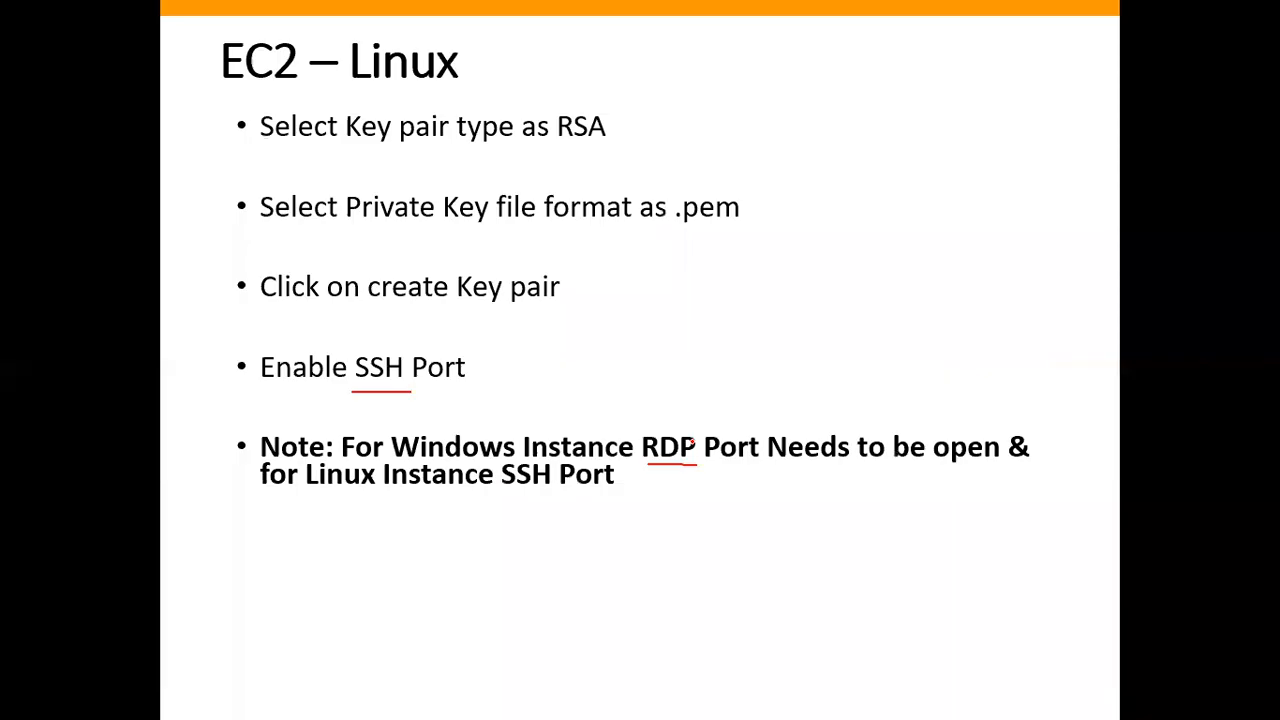
{"action": "key", "text": "Right"}
{"action": "key", "text": "Right"}
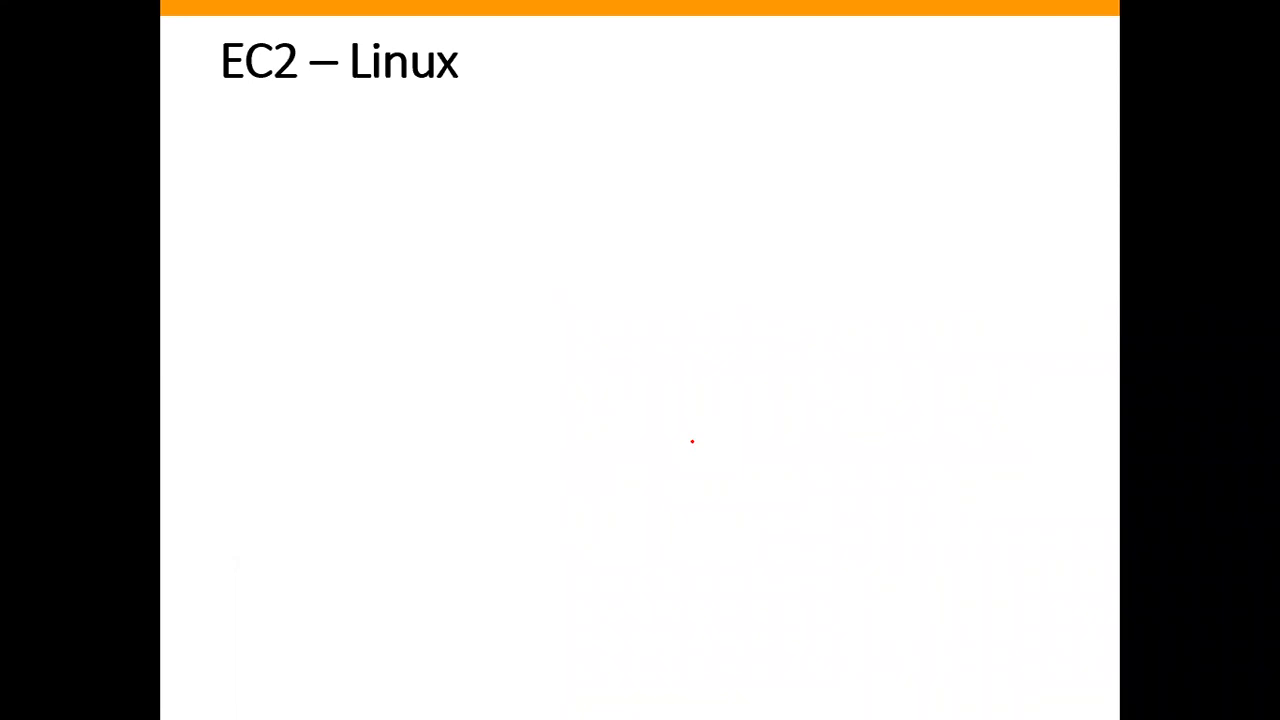
{"action": "key", "text": "Right"}
{"action": "key", "text": "Right"}
Return to the browser, open the EC2 Instances list and refresh it.
{"action": "key", "text": "alt+Tab"}
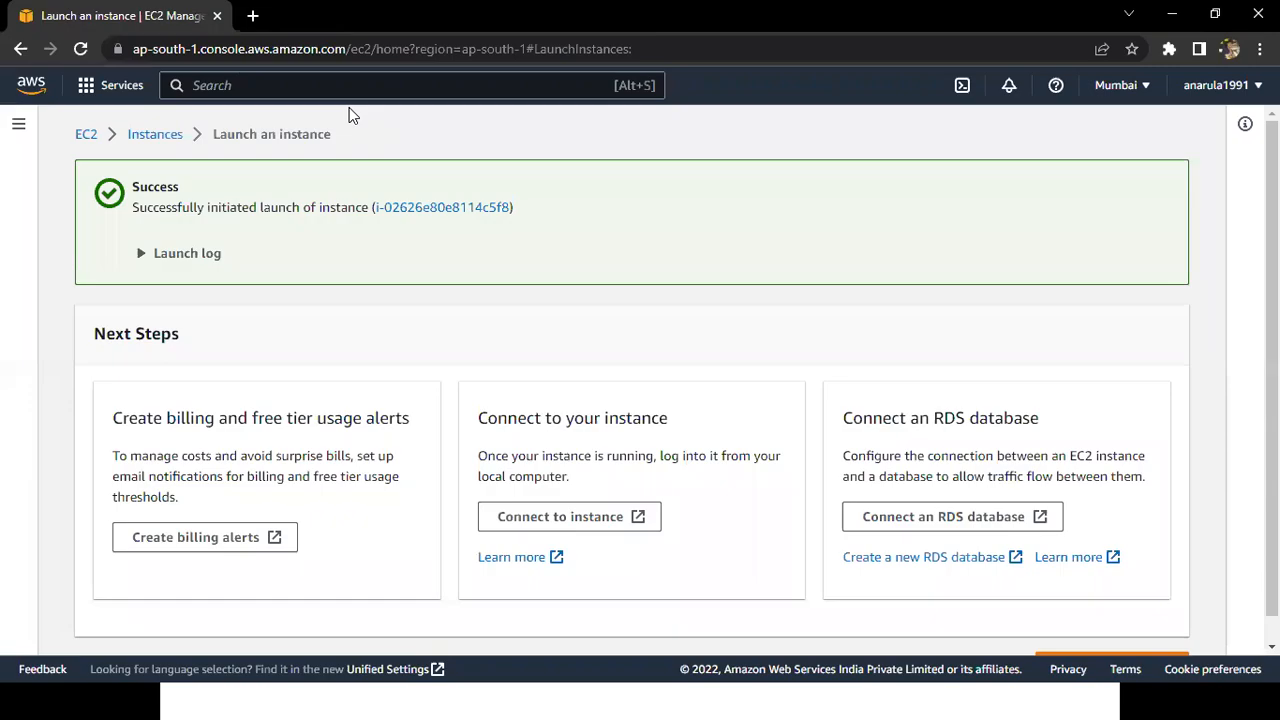
{"action": "left_click", "coordinate": [174, 141]}
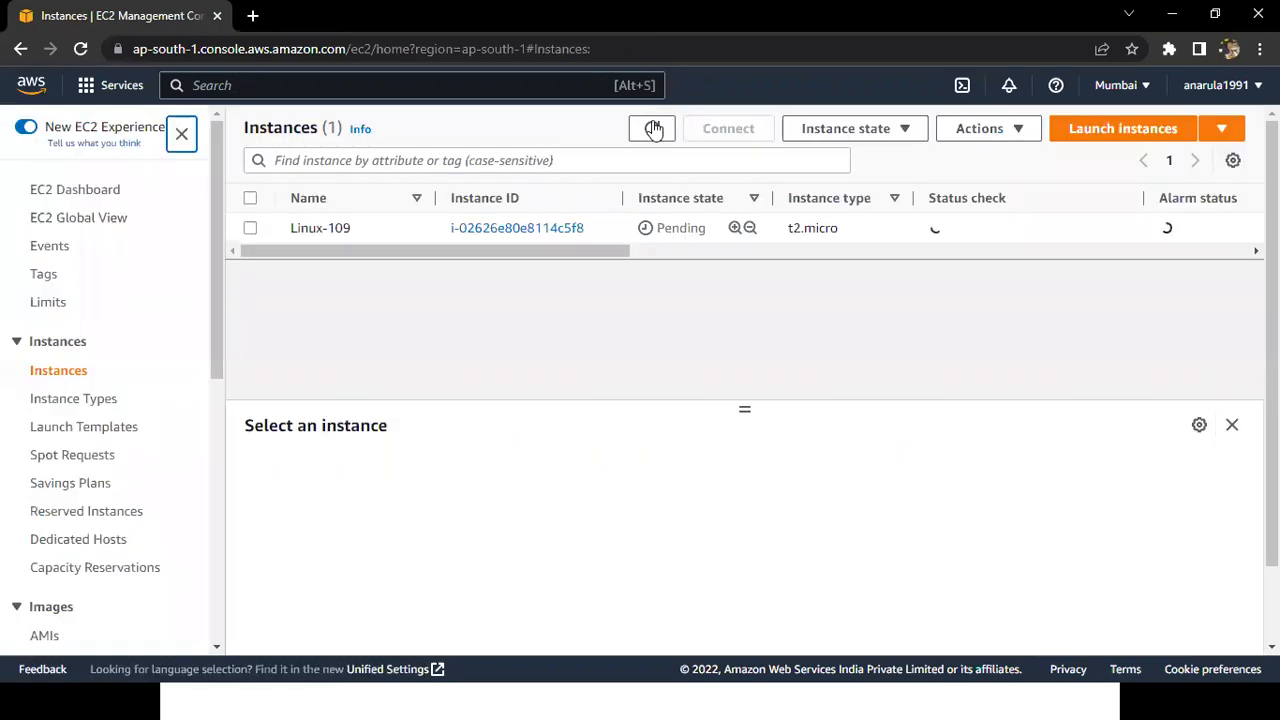
{"action": "left_click", "coordinate": [653, 129]}
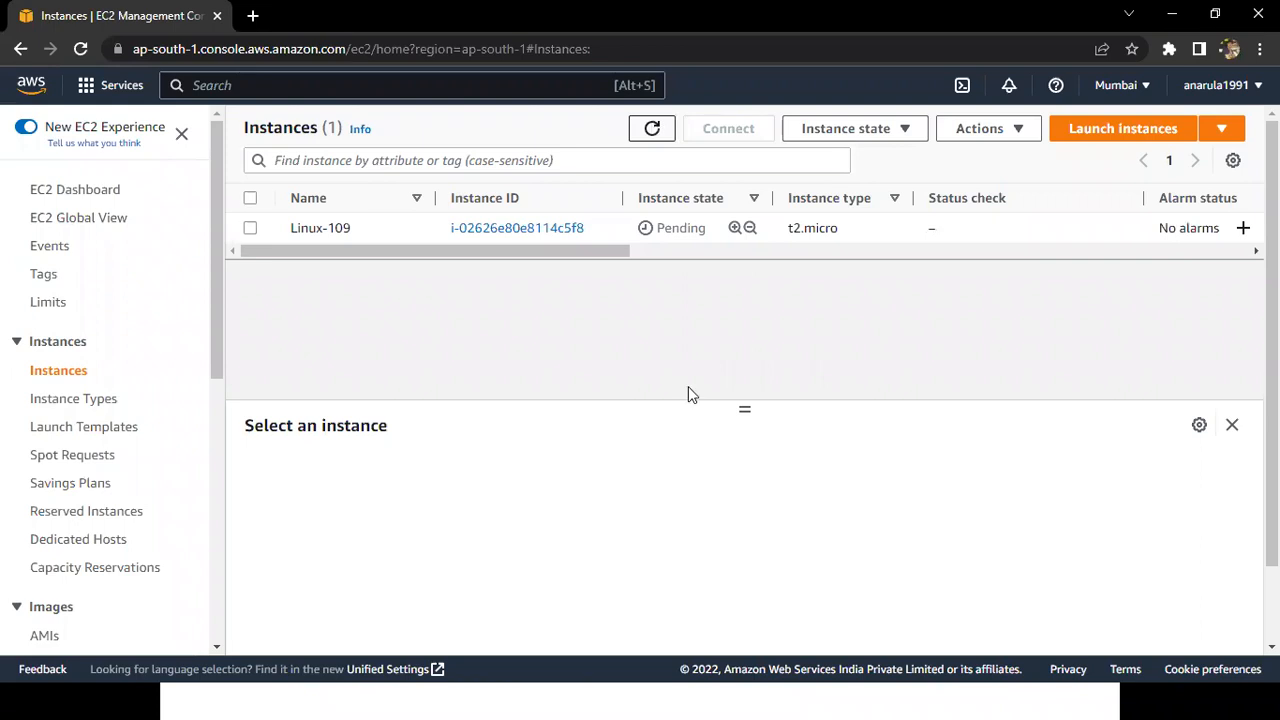
Open Remote Desktop Connection in Windows to show its dialog and close it without connecting.
{"action": "key", "text": "super"}
{"action": "left_click", "coordinate": [577, 697]}
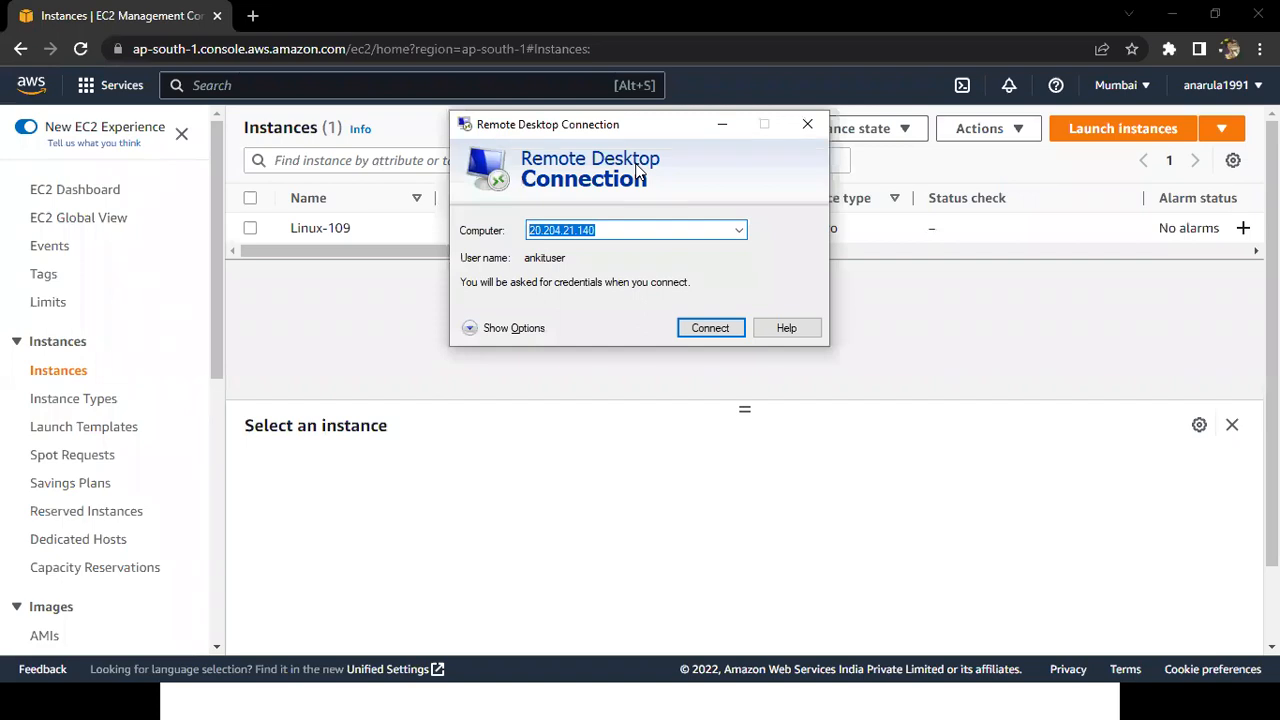
{"action": "left_click", "coordinate": [808, 124]}
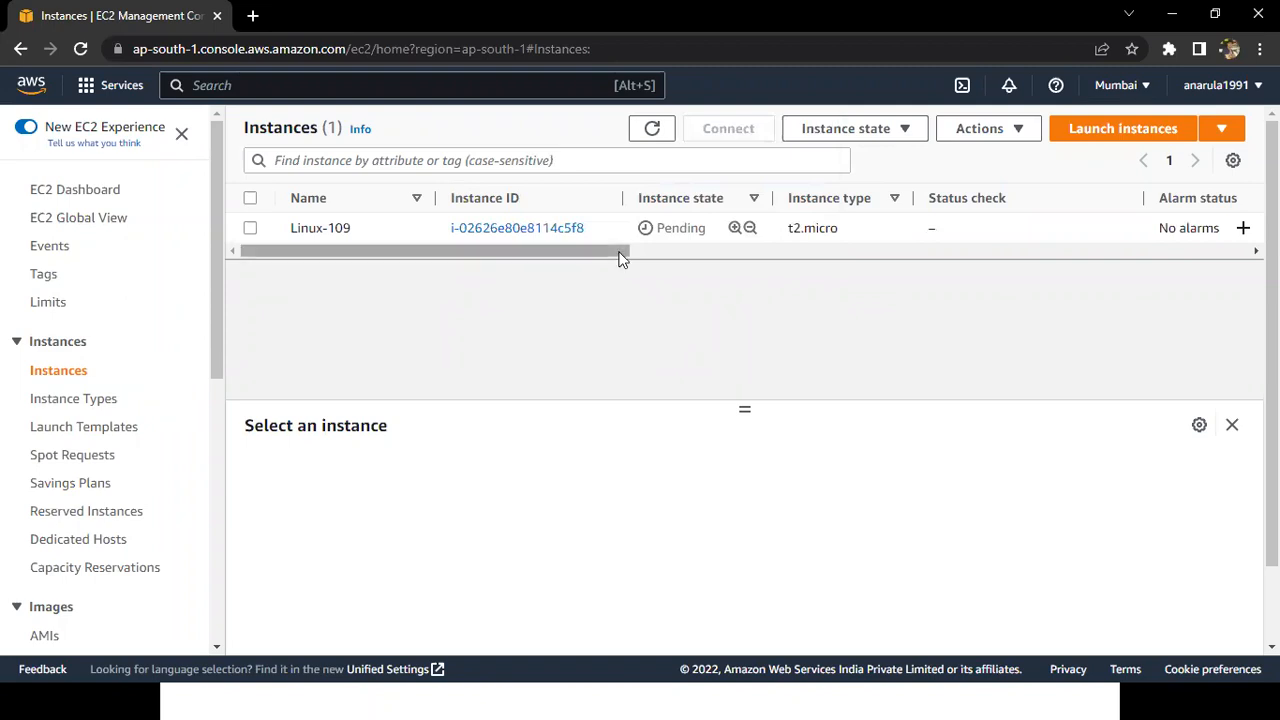
Return to the PowerPoint slide show, reveal the PuTTY download bullets, underline Putty and Puttygen, and tick the website link.
{"action": "left_click", "coordinate": [672, 119]}
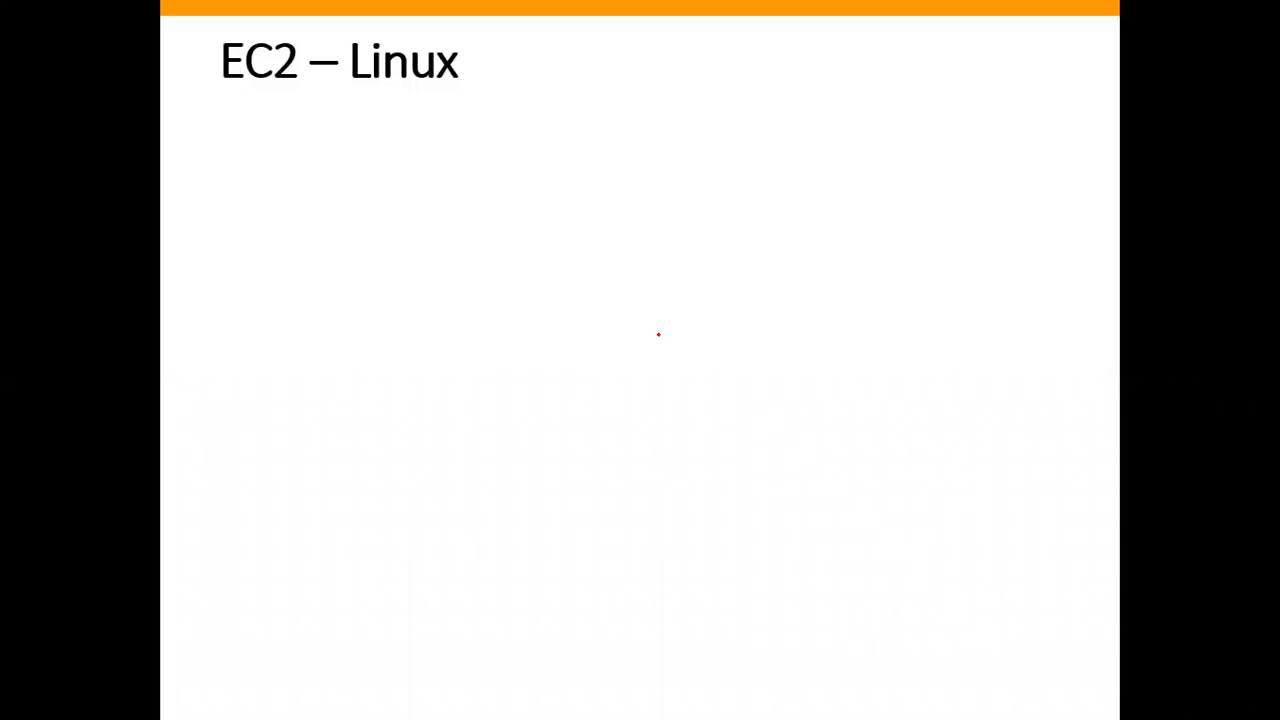
{"action": "key", "text": "Right"}
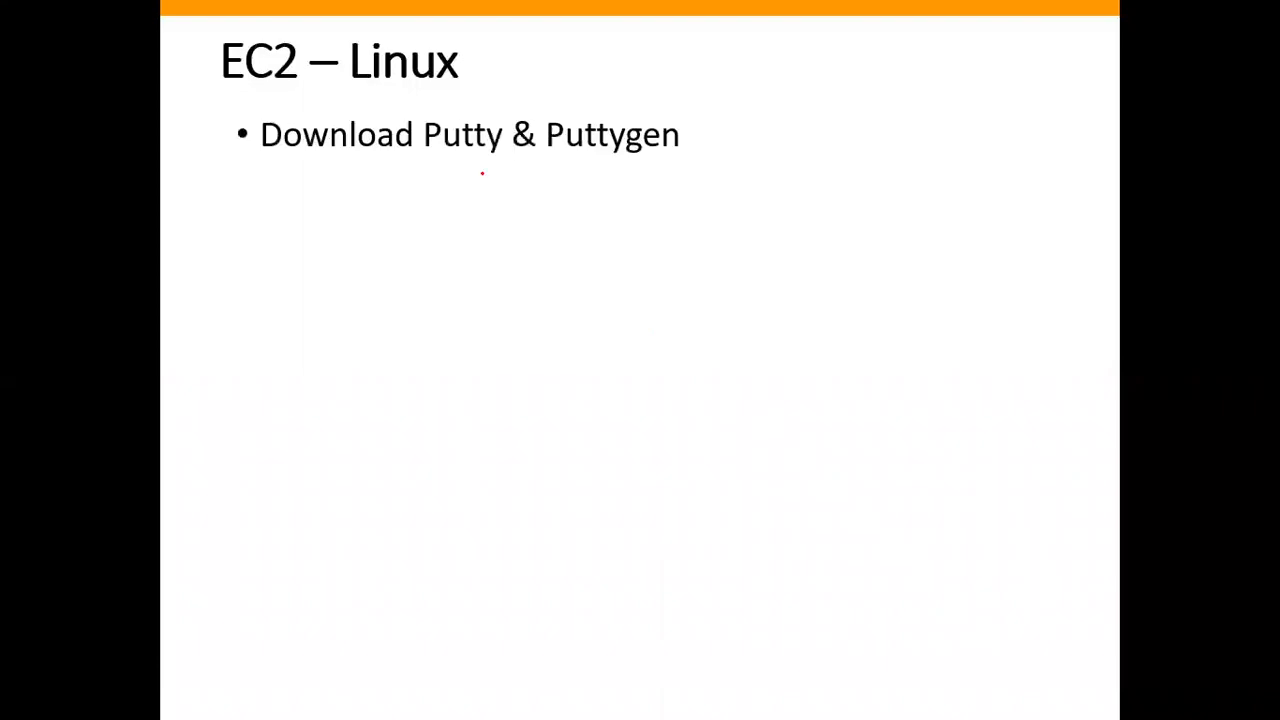
{"action": "left_click_drag", "start_coordinate": [426, 158], "coordinate": [669, 156]}
{"action": "key", "text": "Right"}
{"action": "left_click_drag", "start_coordinate": [435, 375], "coordinate": [532, 329]}
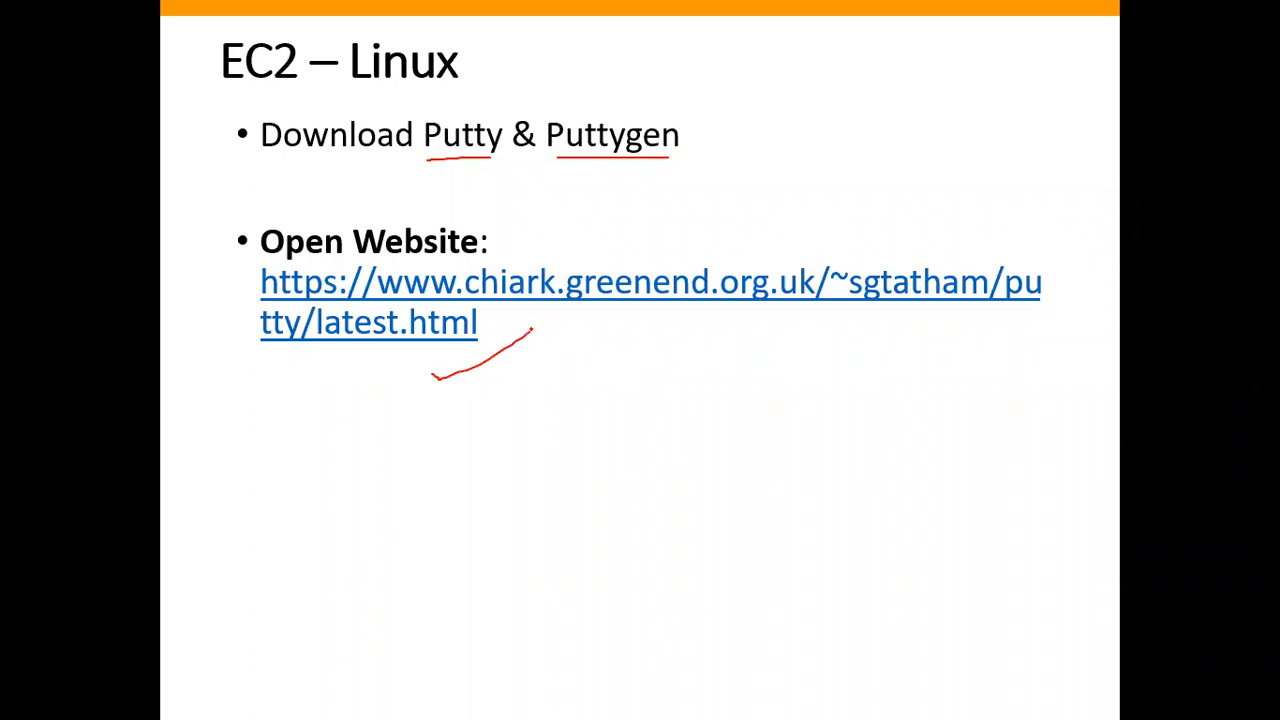
Open the PuTTY download page linked on the slide and go to its Alternative binary files section.
{"action": "key", "text": "Escape"}
{"action": "left_click", "coordinate": [435, 295]}
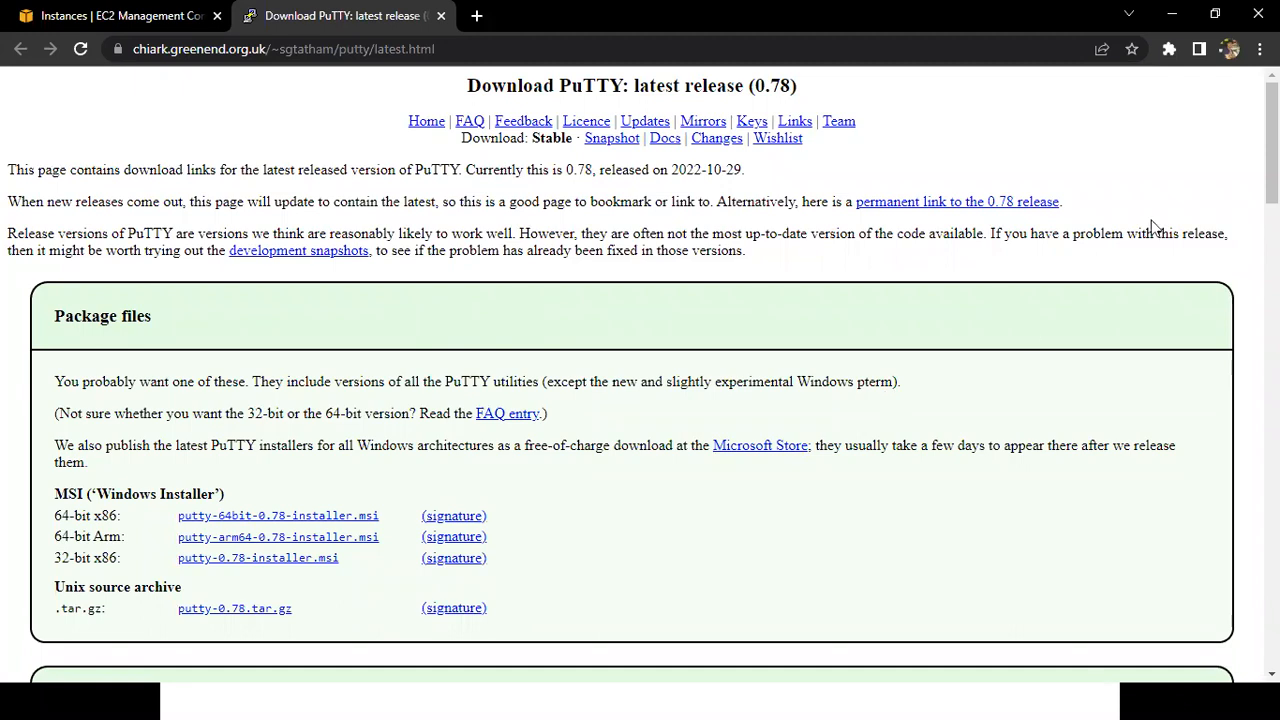
{"action": "scroll", "coordinate": [623, 251], "scroll_direction": "down", "scroll_amount": 4}
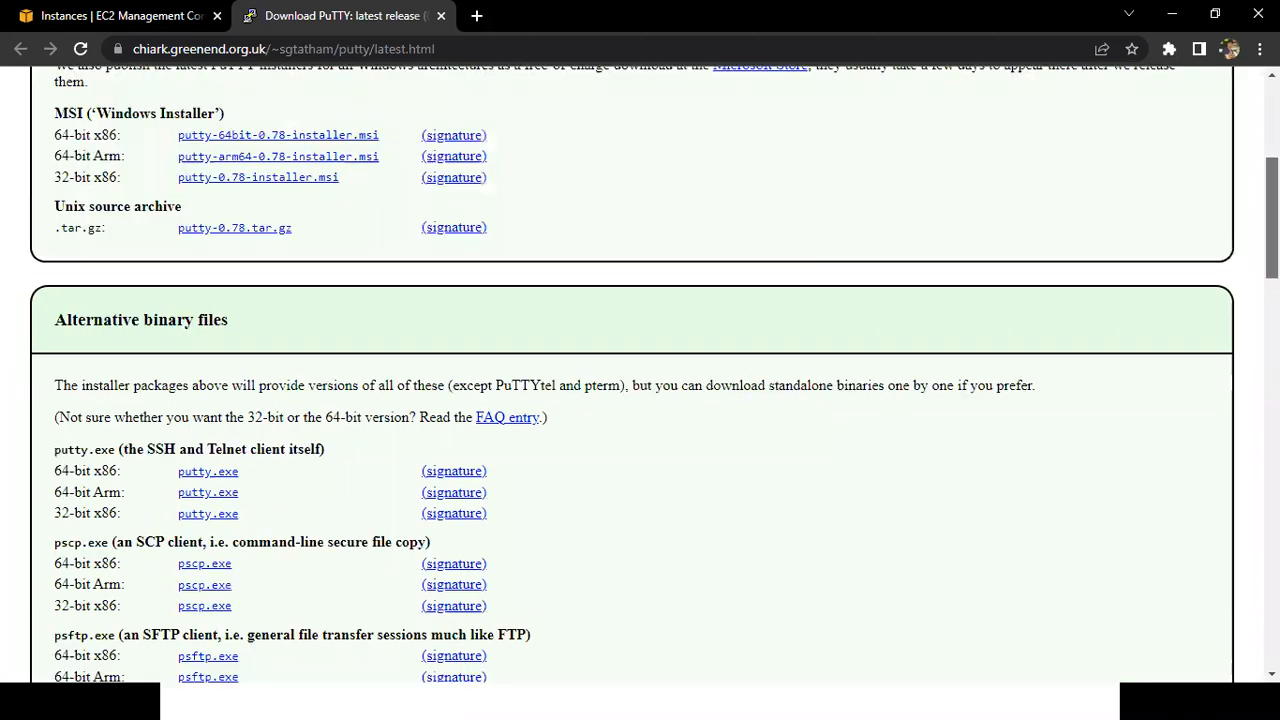
{"action": "scroll", "coordinate": [623, 251], "scroll_direction": "down", "scroll_amount": 3}
Download the 64-bit x86 version of putty.exe and open the browser's full downloads list.
{"action": "left_click_drag", "start_coordinate": [53, 268], "coordinate": [115, 270]}
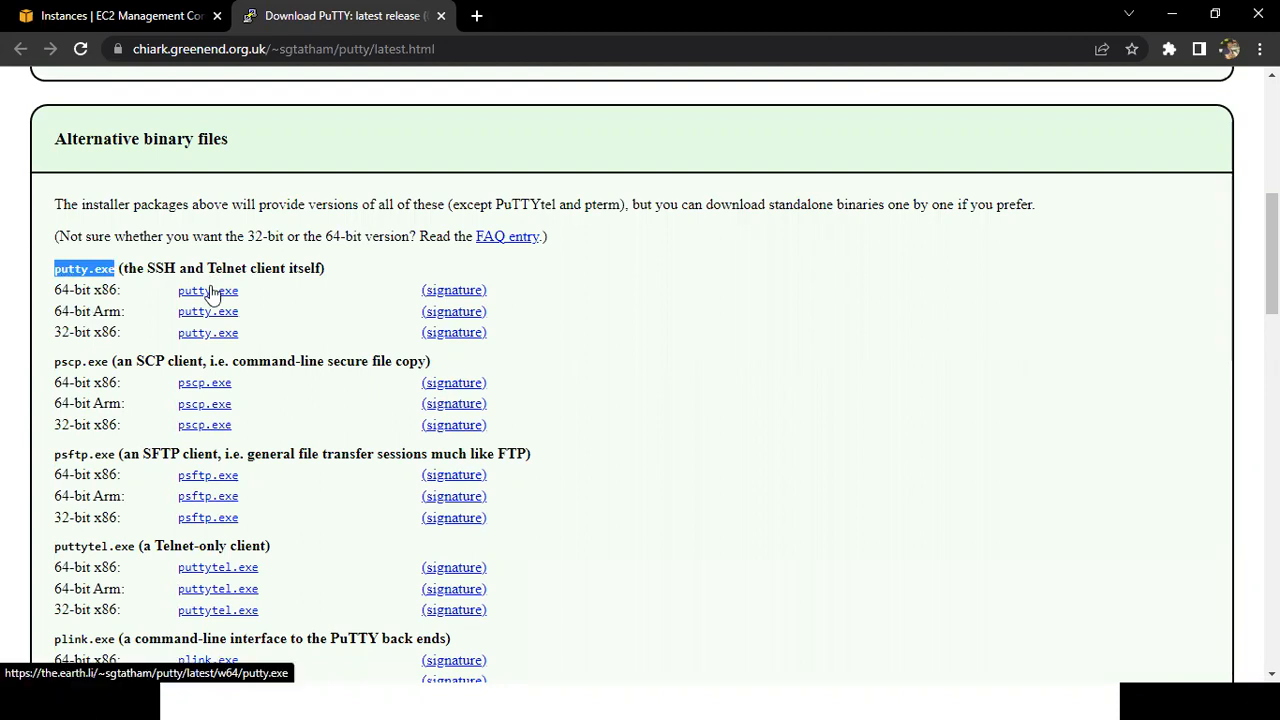
{"action": "left_click_drag", "start_coordinate": [54, 291], "coordinate": [123, 291]}
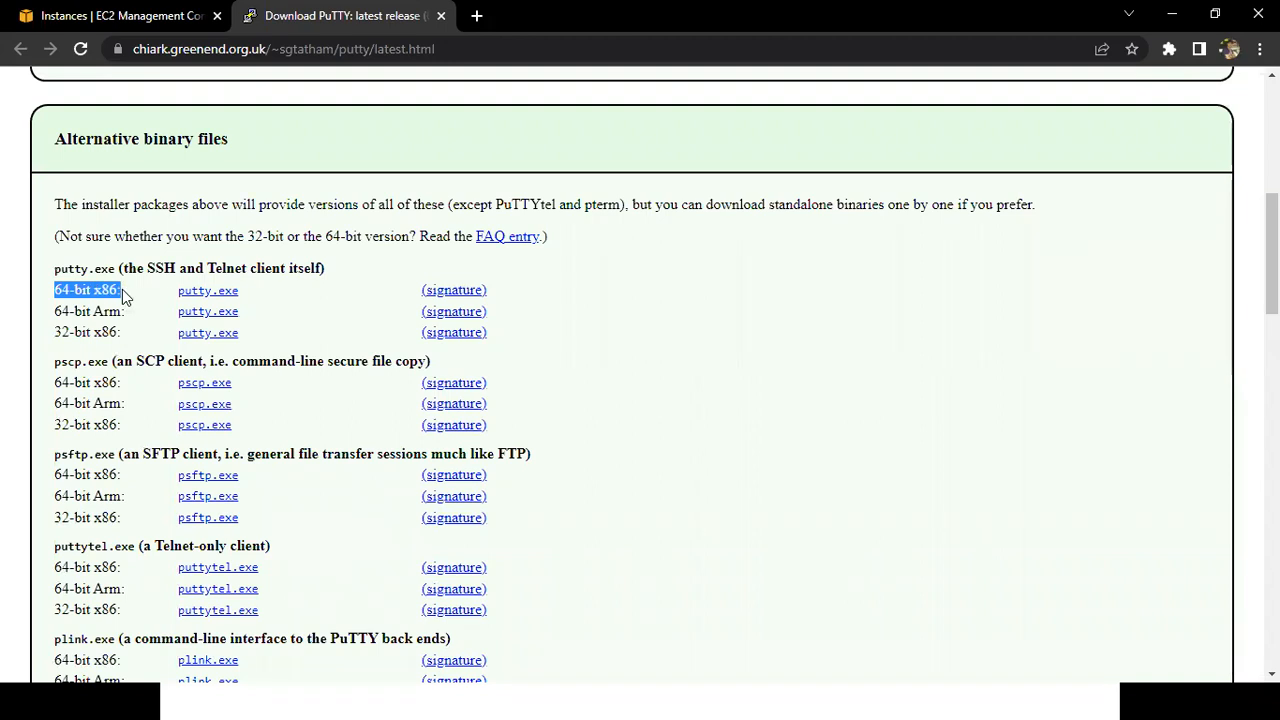
{"action": "left_click", "coordinate": [197, 297]}
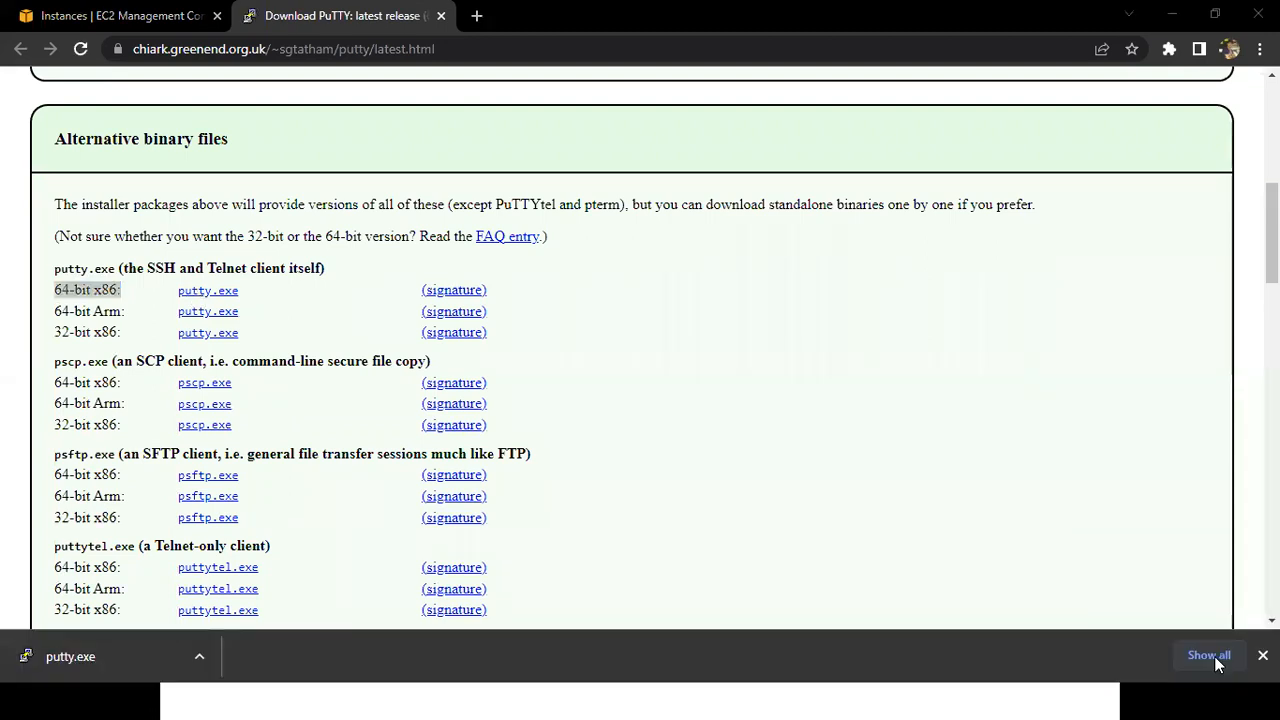
{"action": "left_click", "coordinate": [1210, 656]}
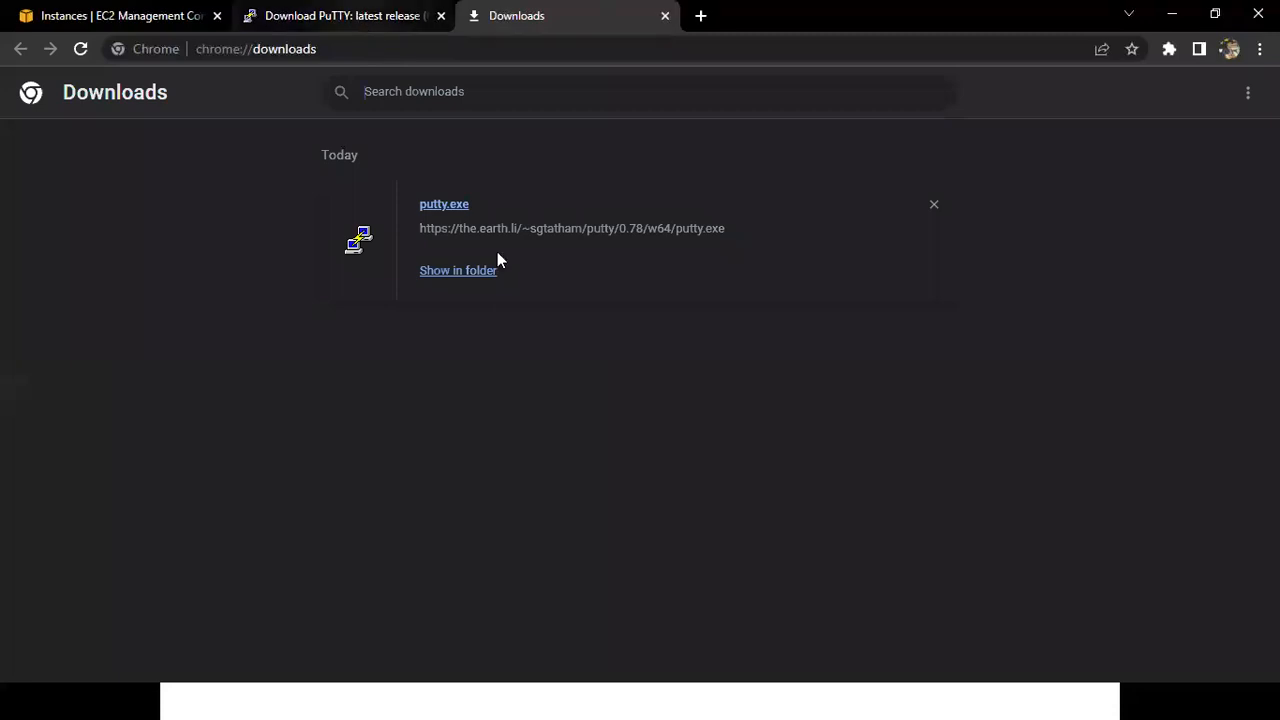
{"action": "key", "text": "alt+Tab"}
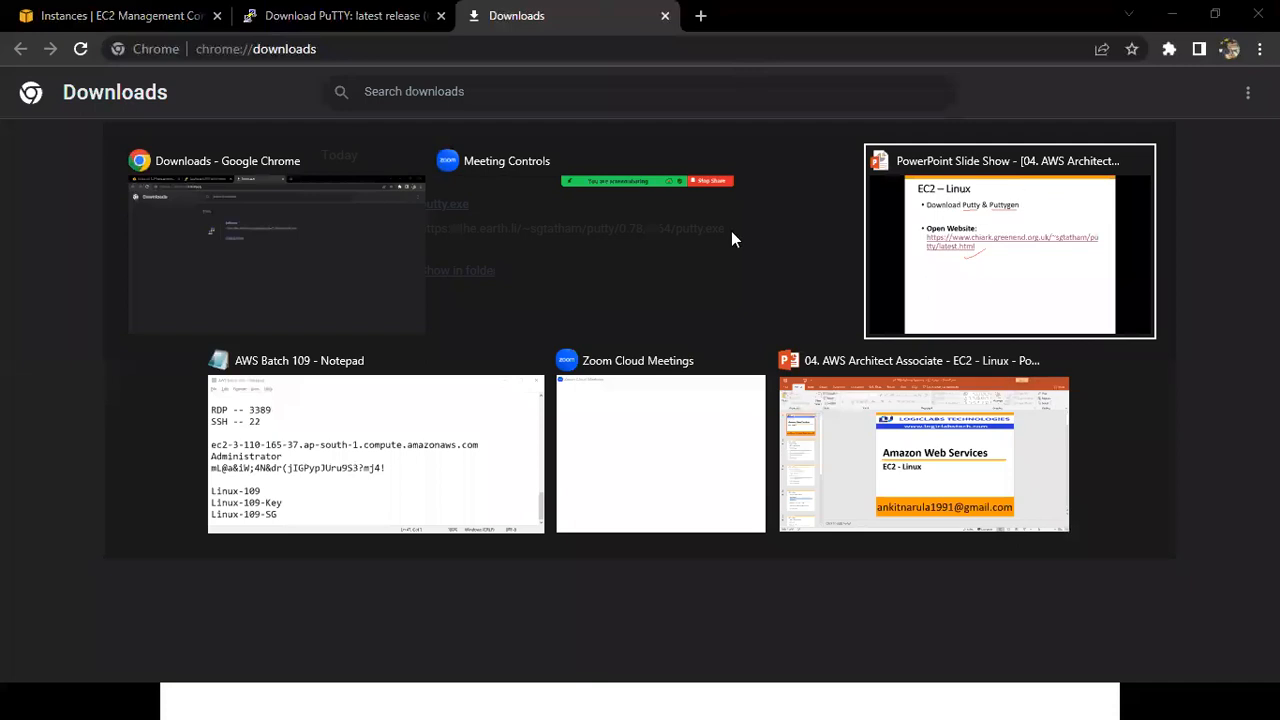
Return to the PuTTY download page and download the 64-bit x86 version of puttygen.exe.
{"action": "left_click", "coordinate": [327, 5]}
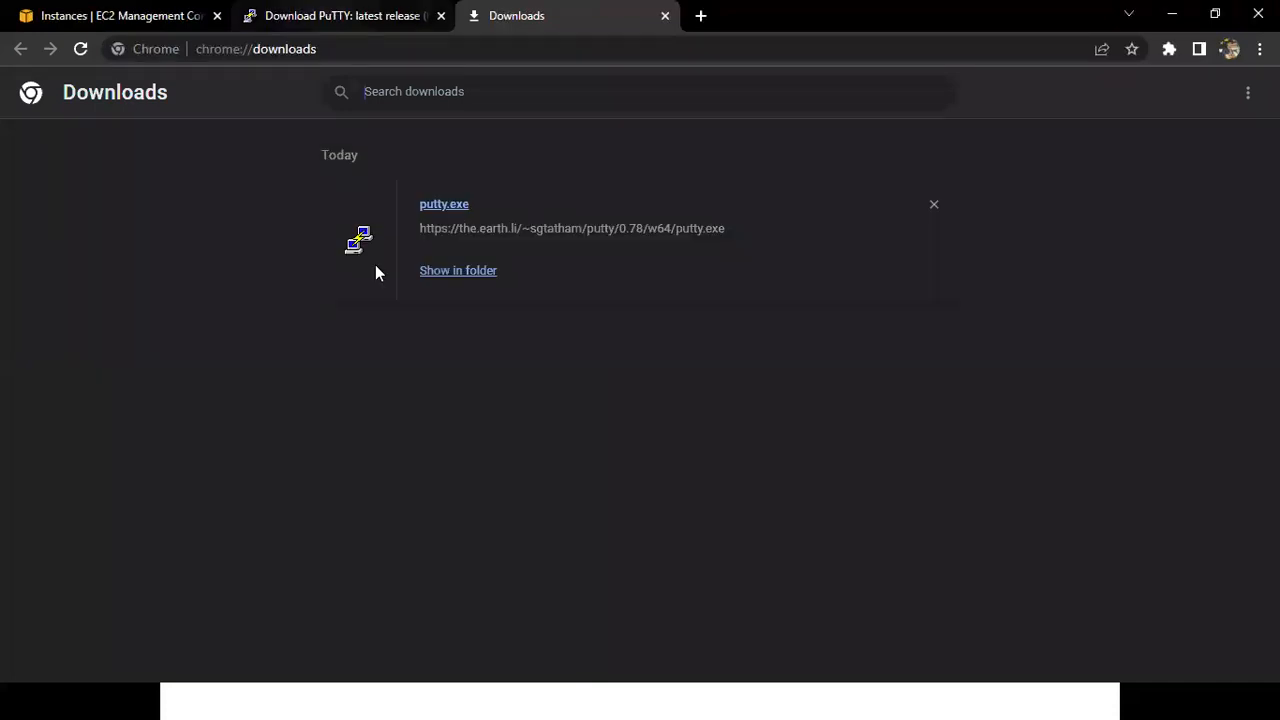
{"action": "scroll", "coordinate": [357, 350], "scroll_direction": "down", "scroll_amount": 1}
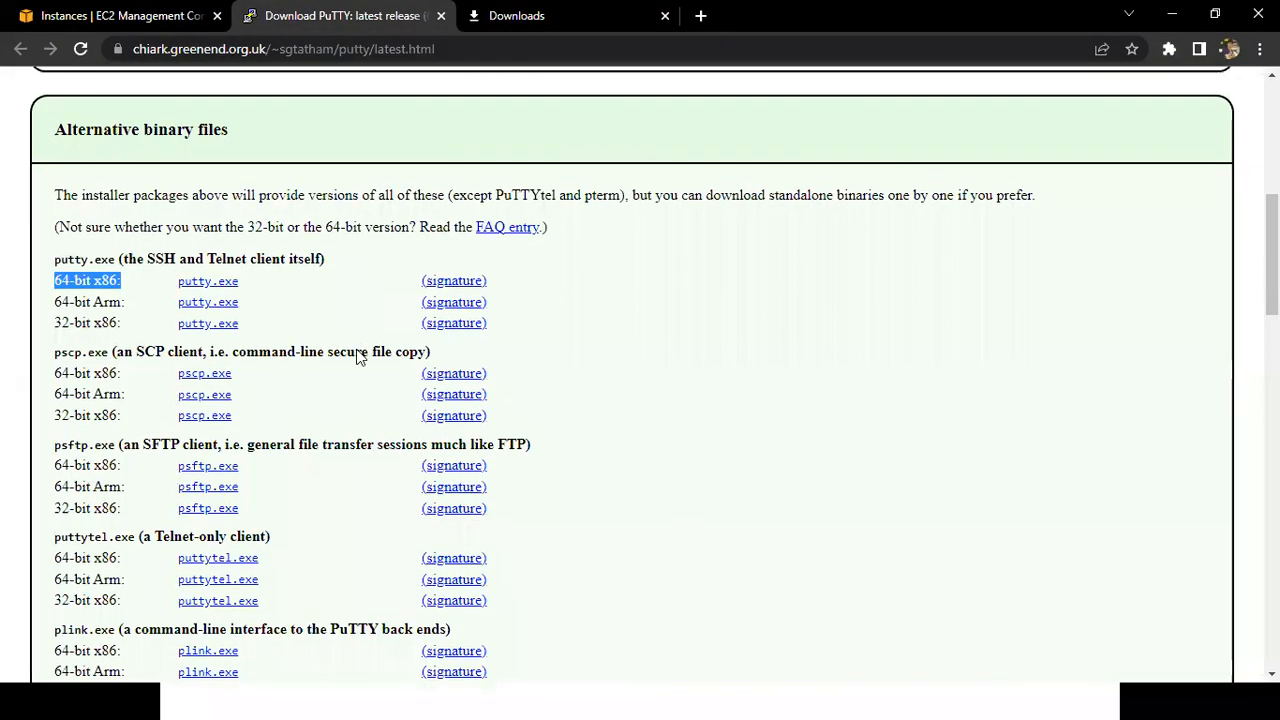
{"action": "scroll", "coordinate": [357, 357], "scroll_direction": "down", "scroll_amount": 2}
{"action": "scroll", "coordinate": [151, 420], "scroll_direction": "down", "scroll_amount": 2}
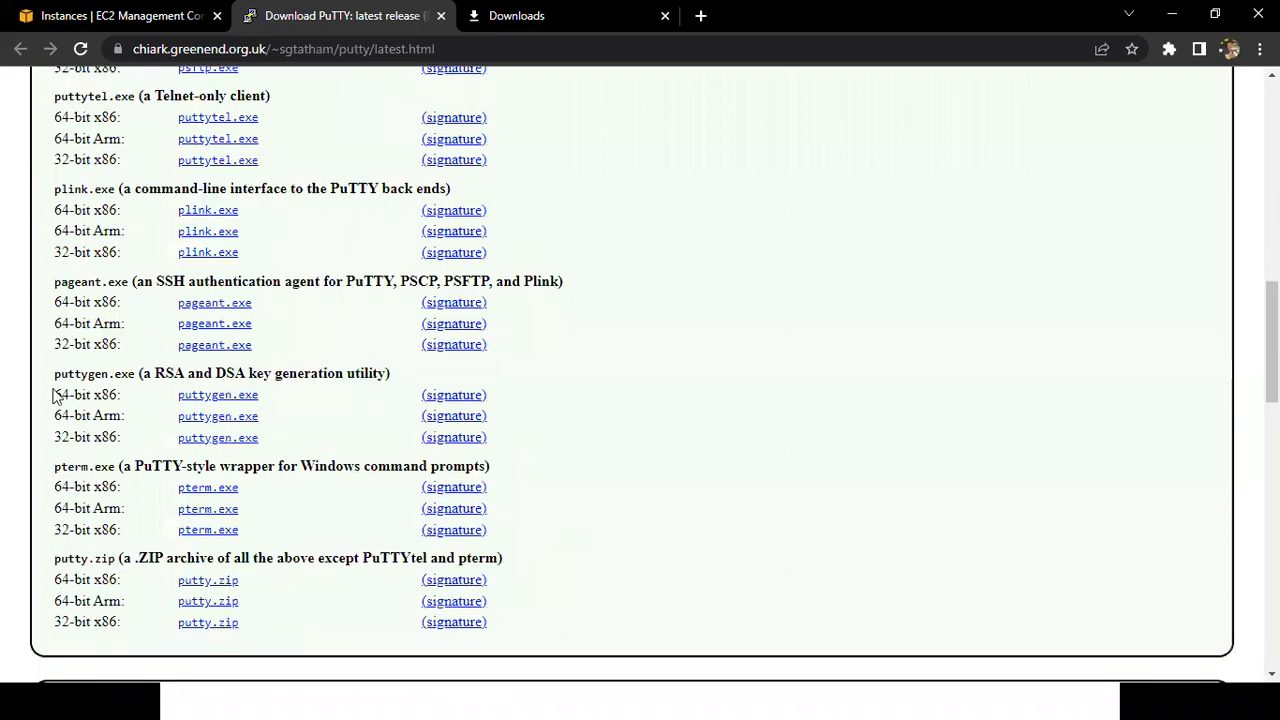
{"action": "triple_click", "coordinate": [122, 396]}
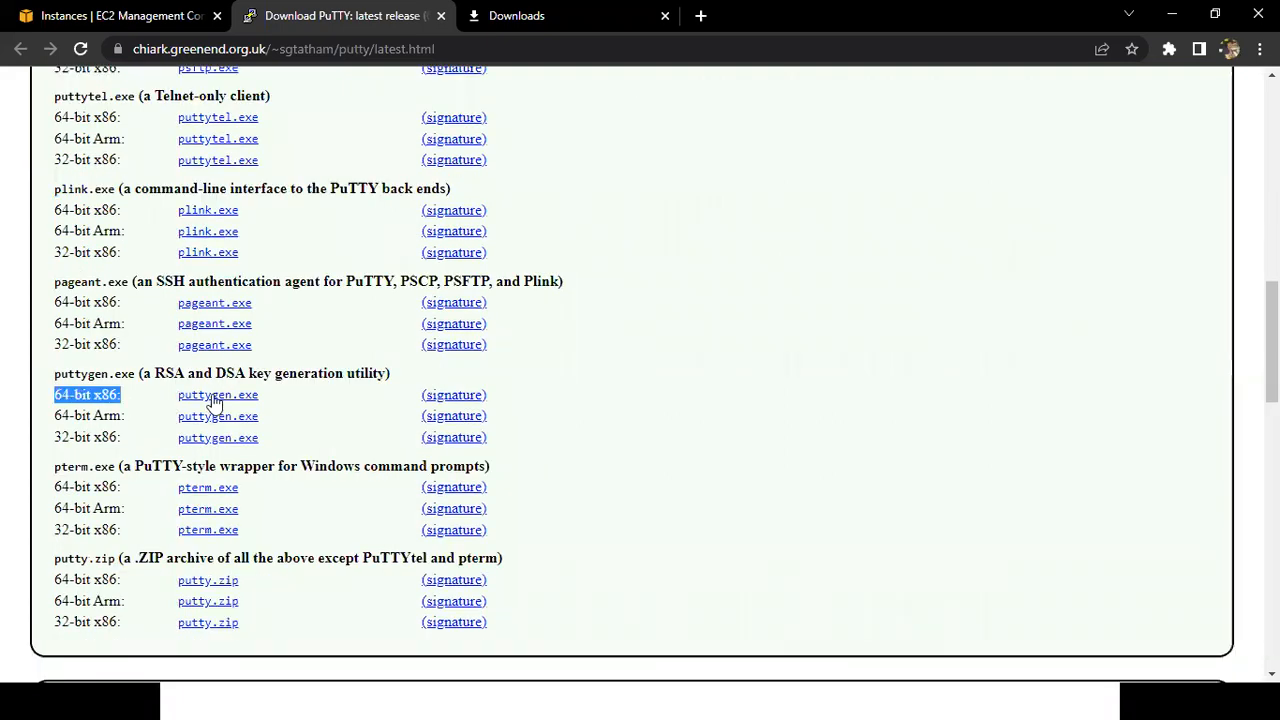
{"action": "left_click", "coordinate": [214, 397]}
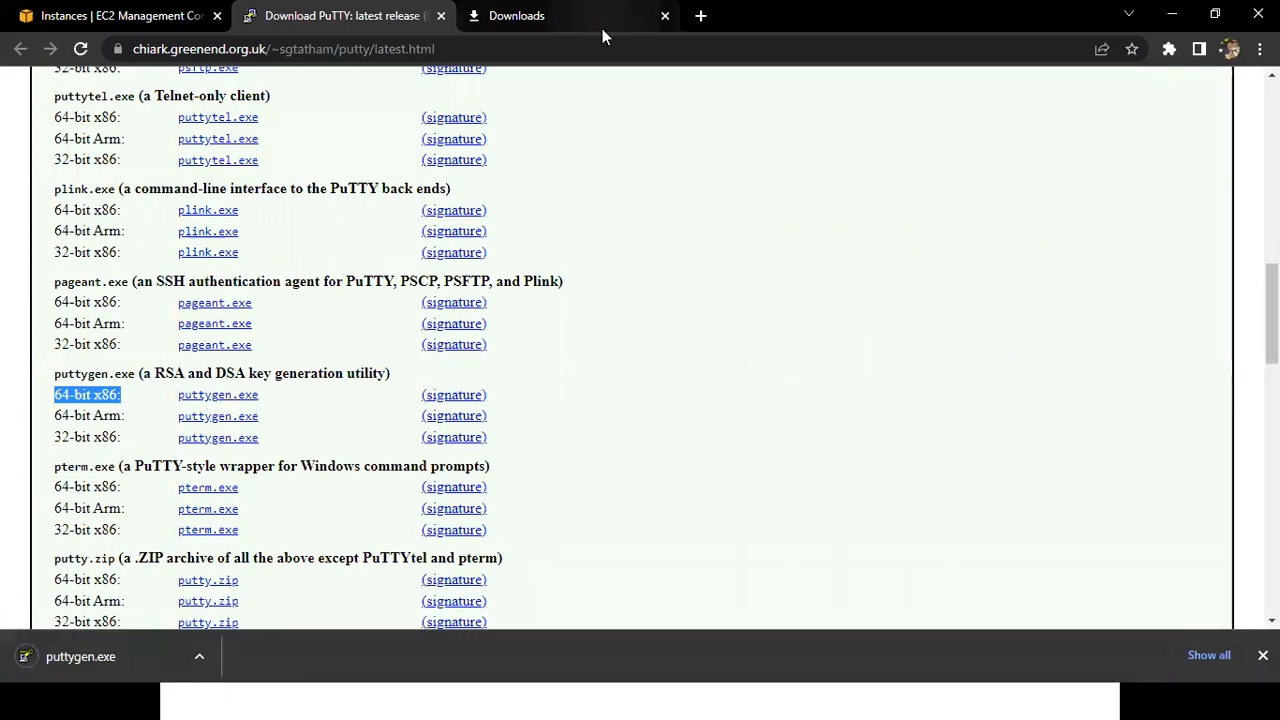
Search Google for "download putty" in a new tab and highlight the Chiark latest-release result.
{"action": "key", "text": "ctrl+t"}
{"action": "type", "text": "download"}
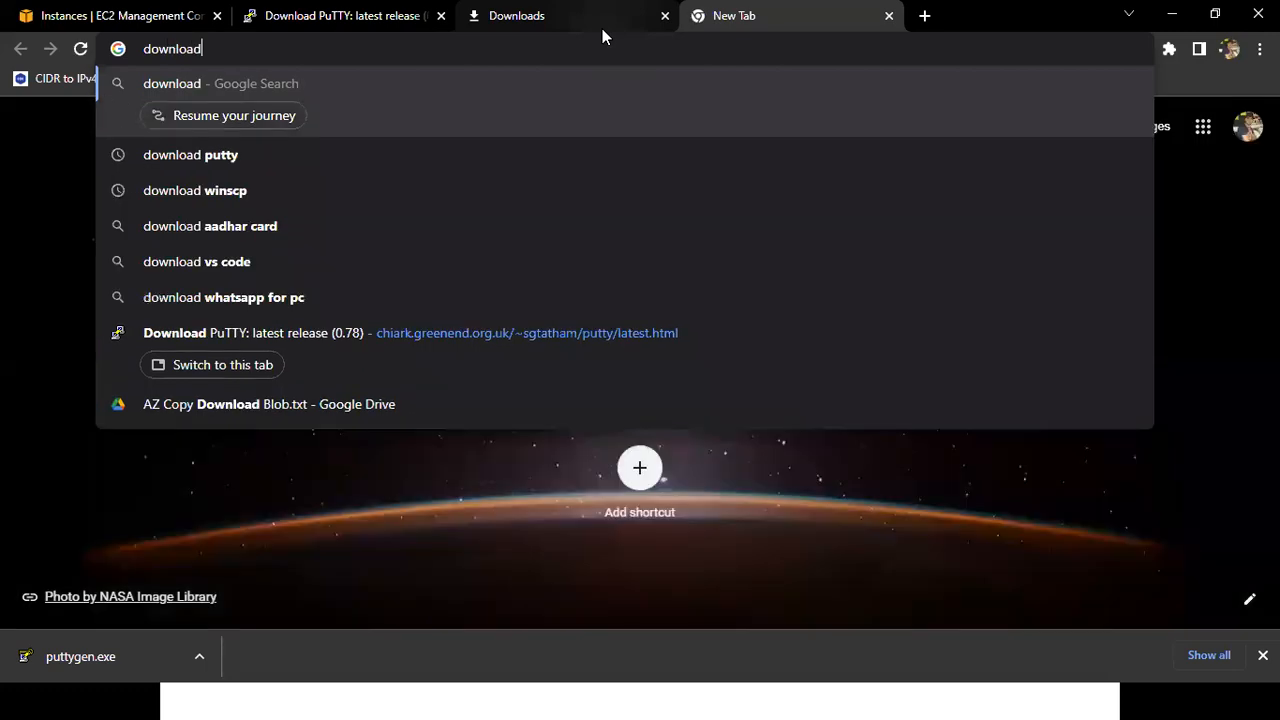
{"action": "key", "text": "Down"}
{"action": "key", "text": "Return"}
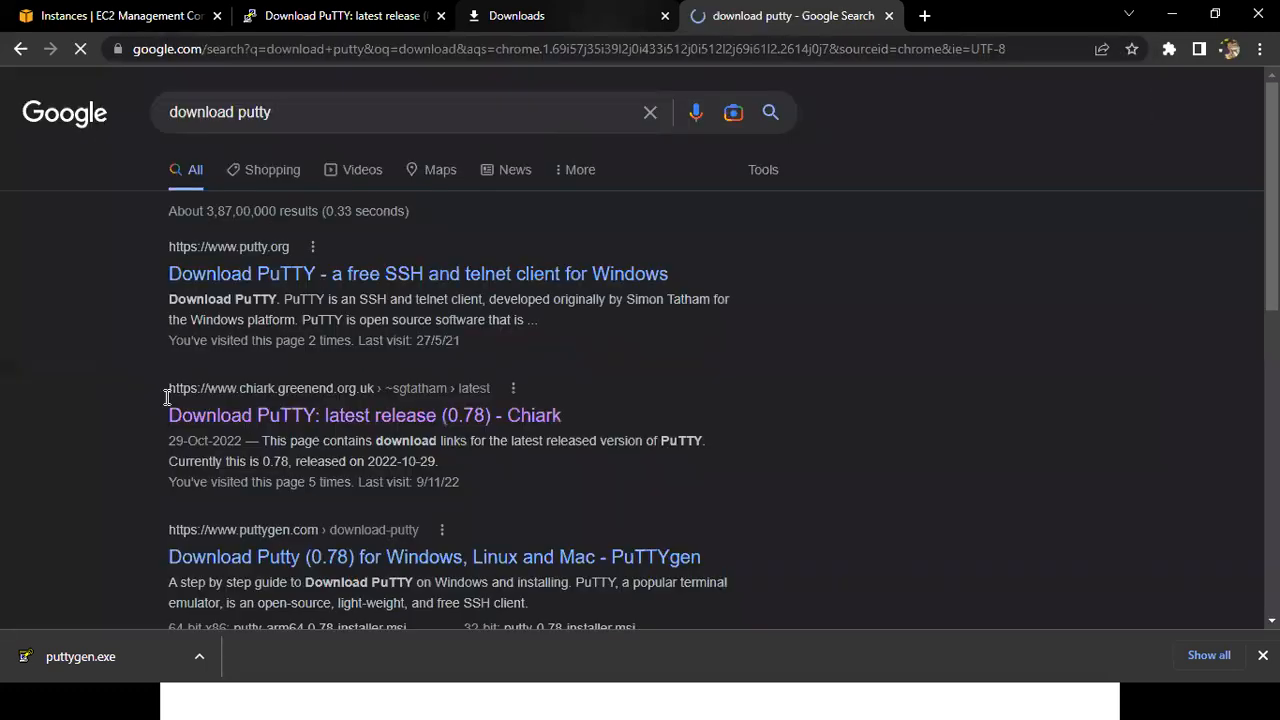
{"action": "left_click_drag", "start_coordinate": [636, 441], "coordinate": [165, 415]}
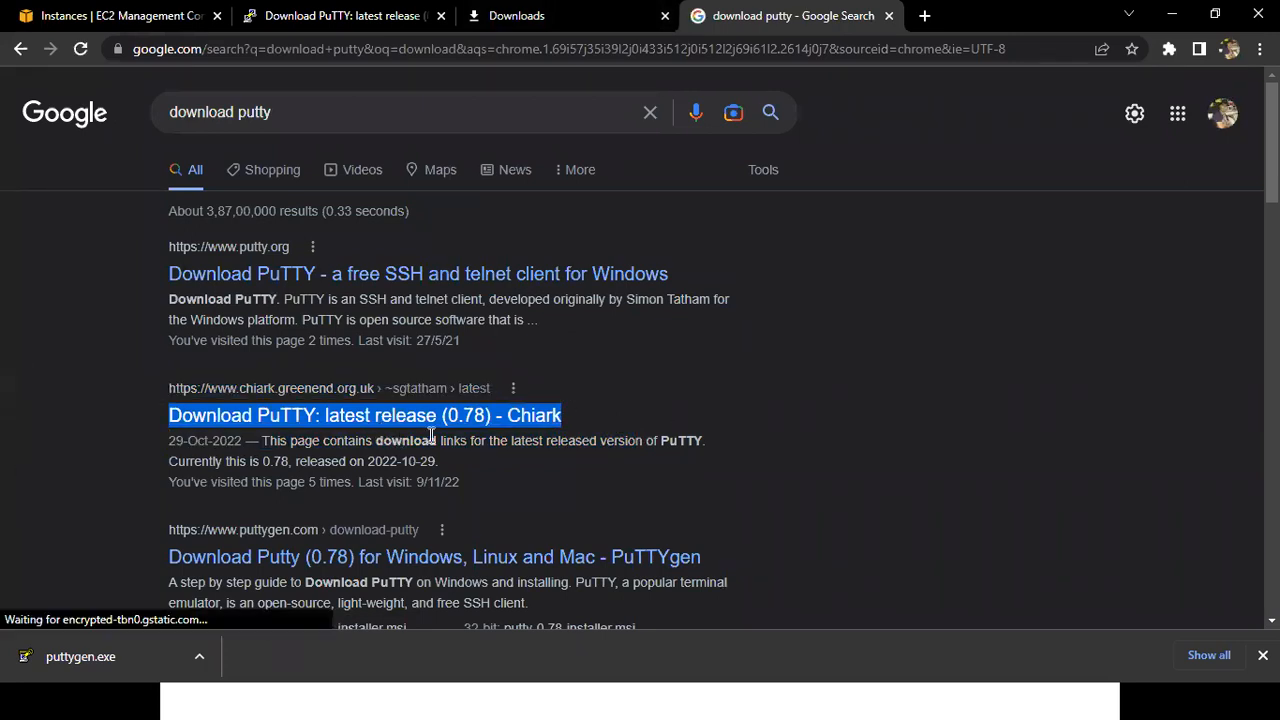
{"action": "left_click", "coordinate": [287, 99]}
{"action": "left_click_drag", "start_coordinate": [148, 105], "coordinate": [575, 412]}
{"action": "triple_click", "coordinate": [575, 412]}
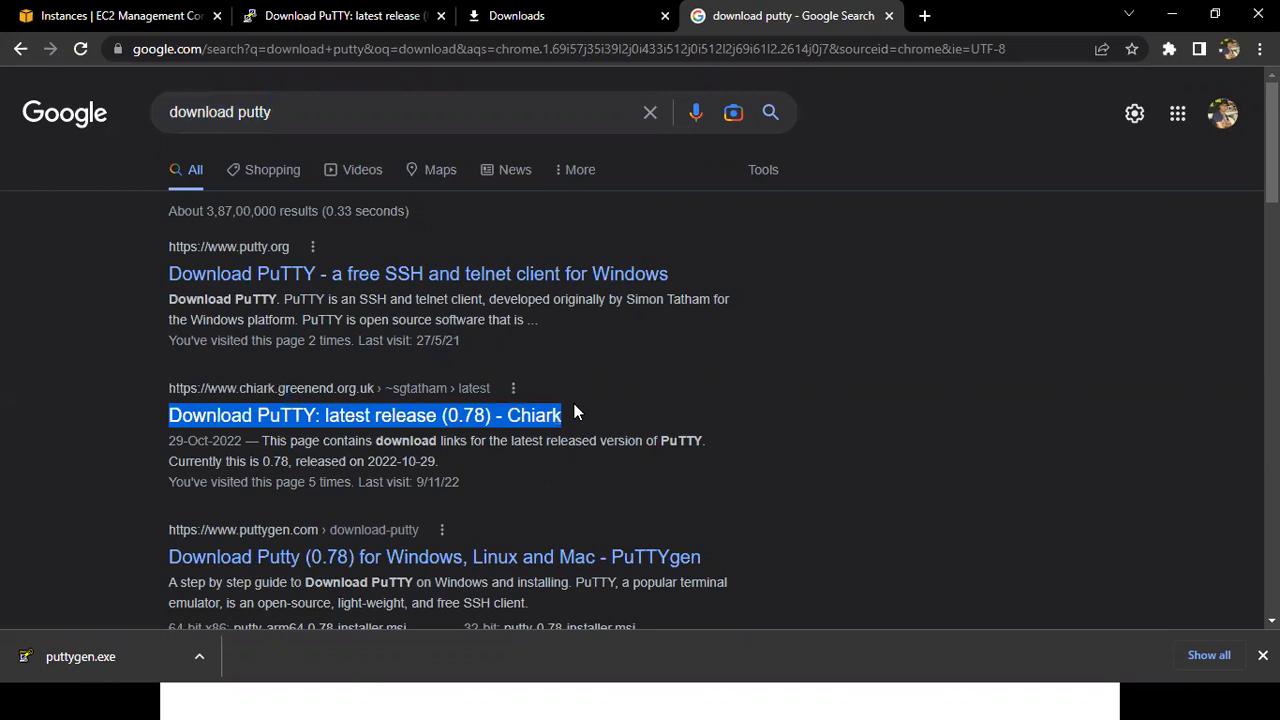
Open the location of the downloaded files and transfer putty and puttygen from Downloads into the Batch-109 folder.
{"action": "left_click", "coordinate": [545, 16]}
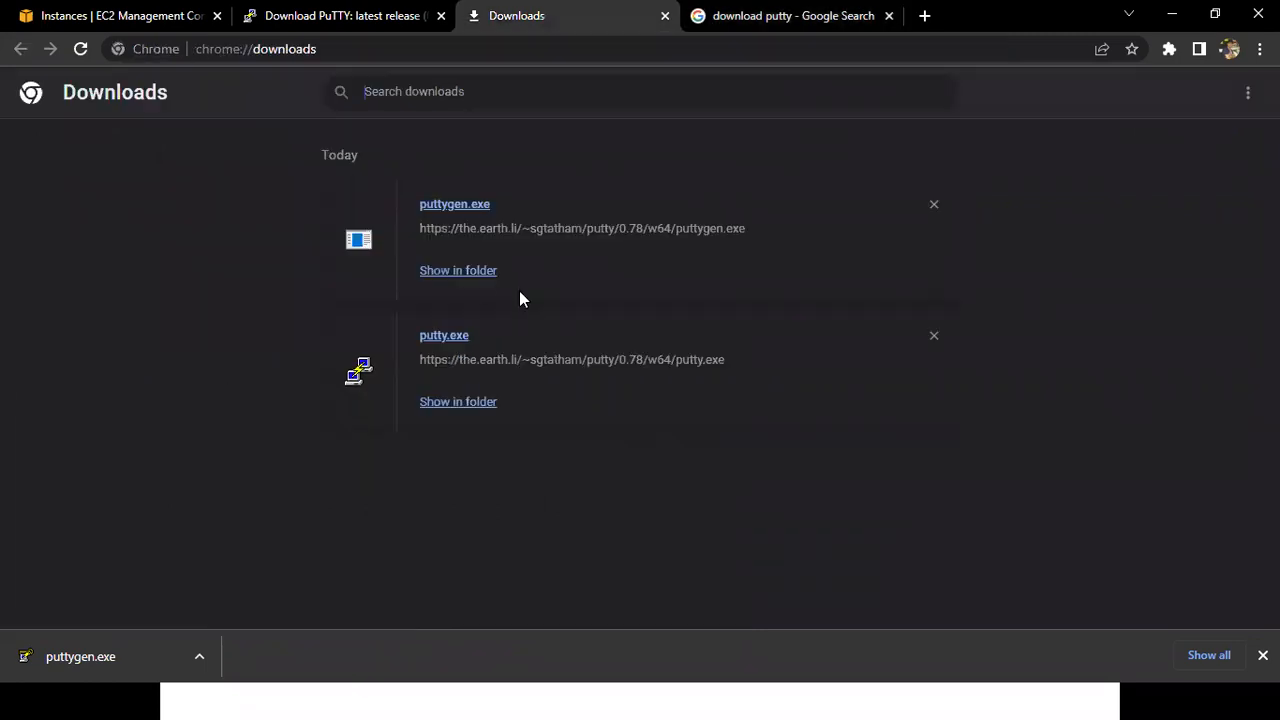
{"action": "left_click", "coordinate": [457, 272]}
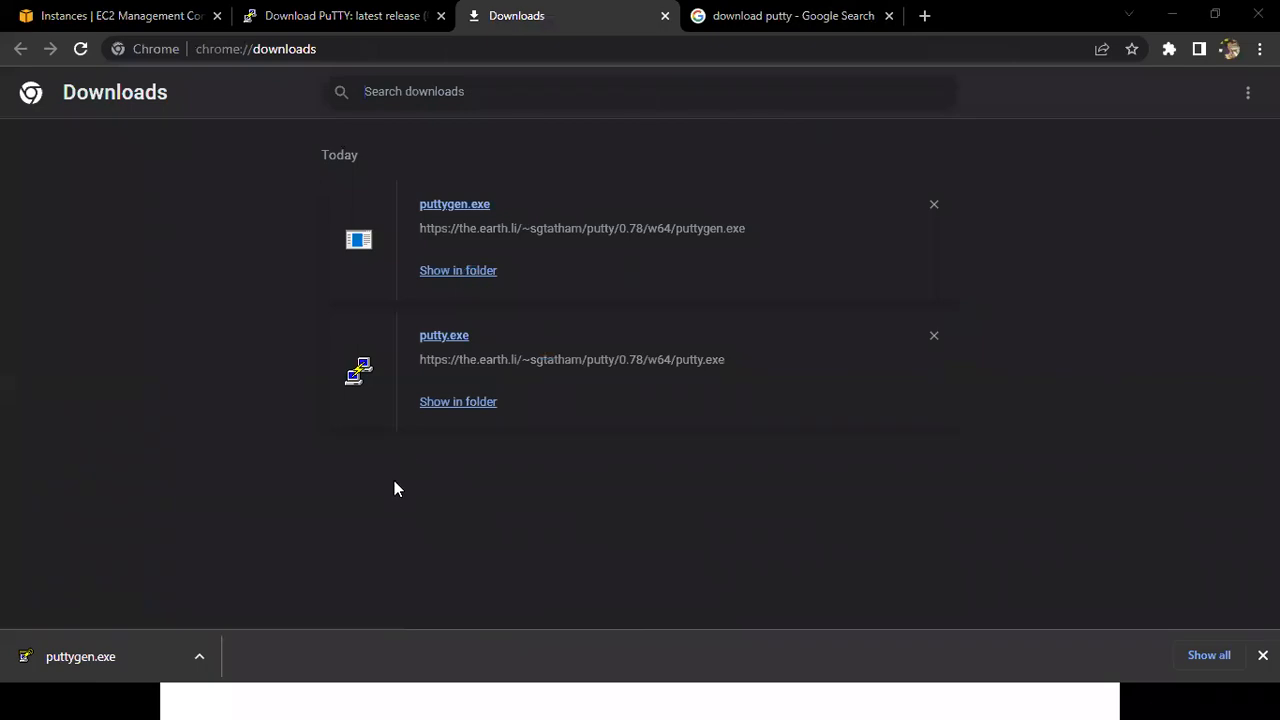
{"action": "key", "text": "shift+Down"}
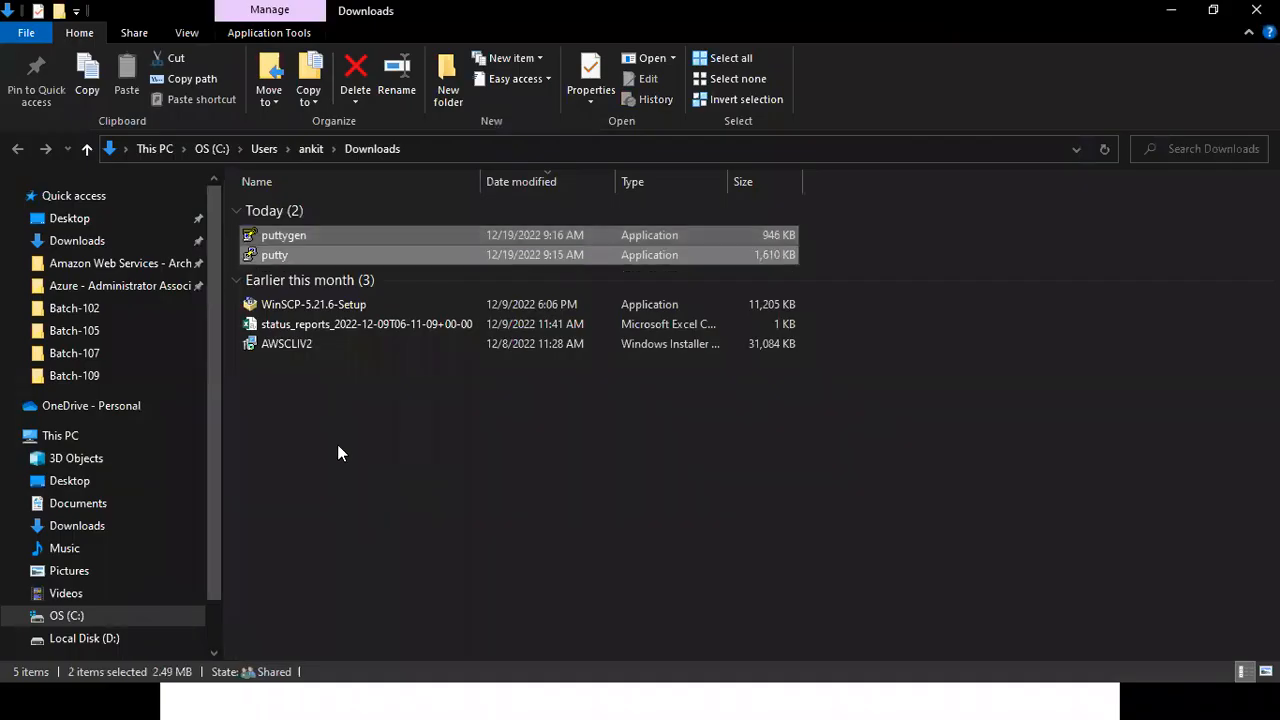
{"action": "left_click", "coordinate": [96, 386]}
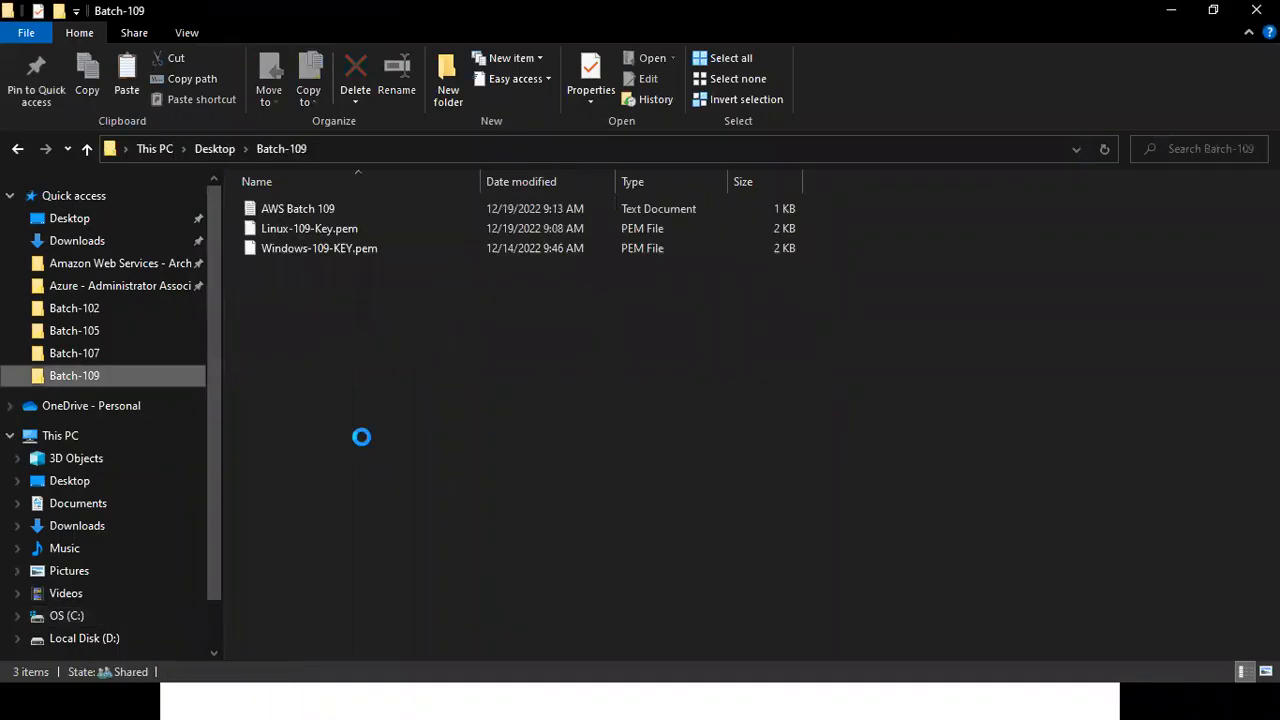
{"action": "key", "text": "ctrl+v"}
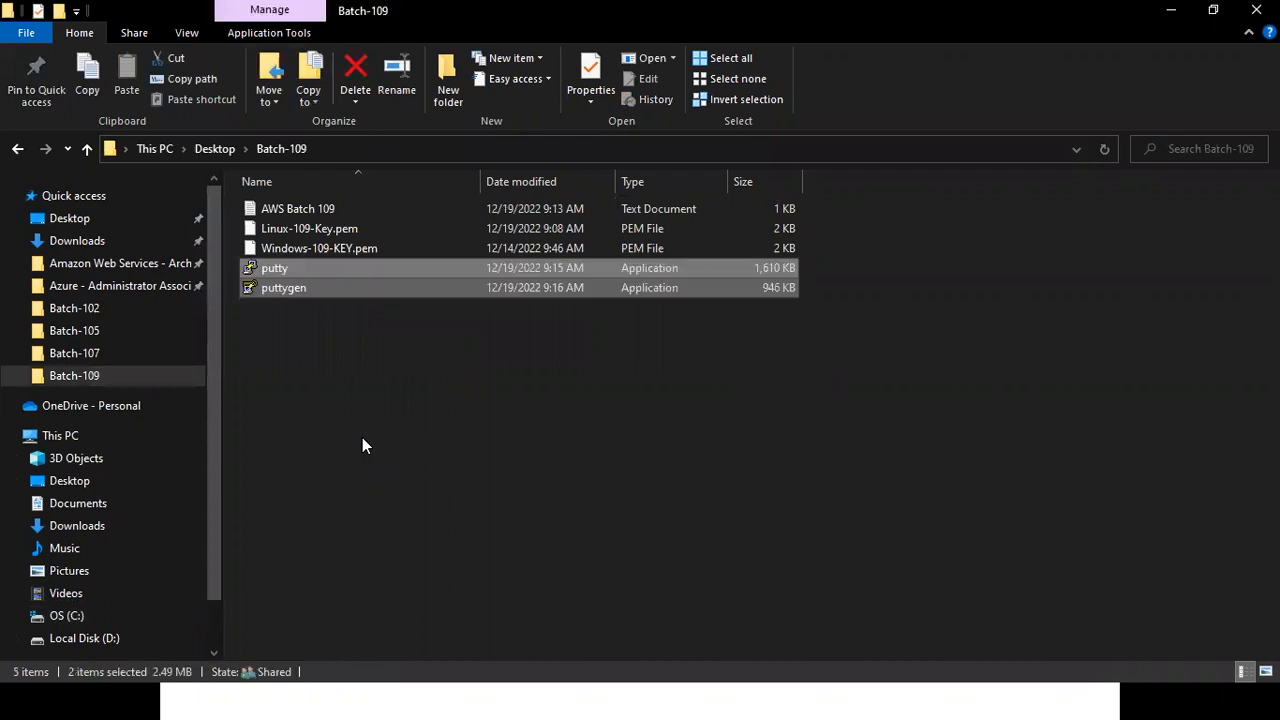
Return to Chrome and close the Google search, Downloads and PuTTY page tabs, keeping the EC2 Instances tab.
{"action": "key", "text": "alt+Tab"}
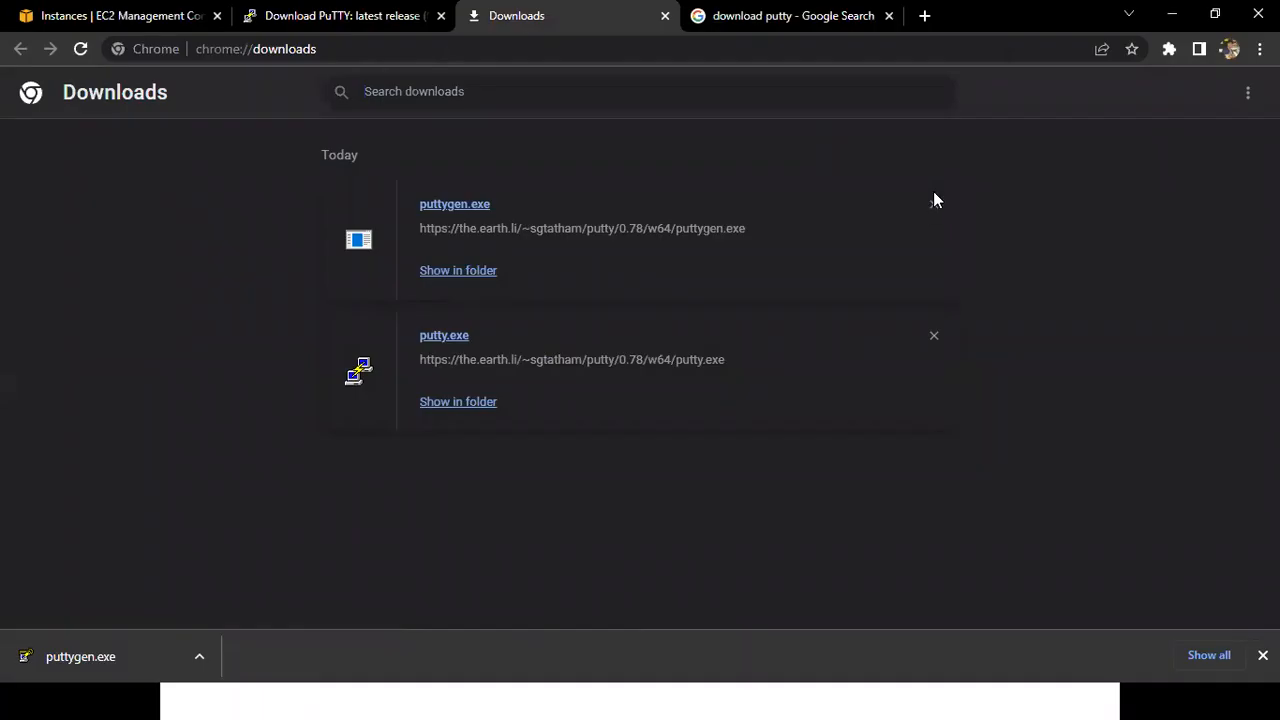
{"action": "key", "text": "ctrl+Tab"}
{"action": "key", "text": "ctrl+w"}
{"action": "key", "text": "ctrl+w"}
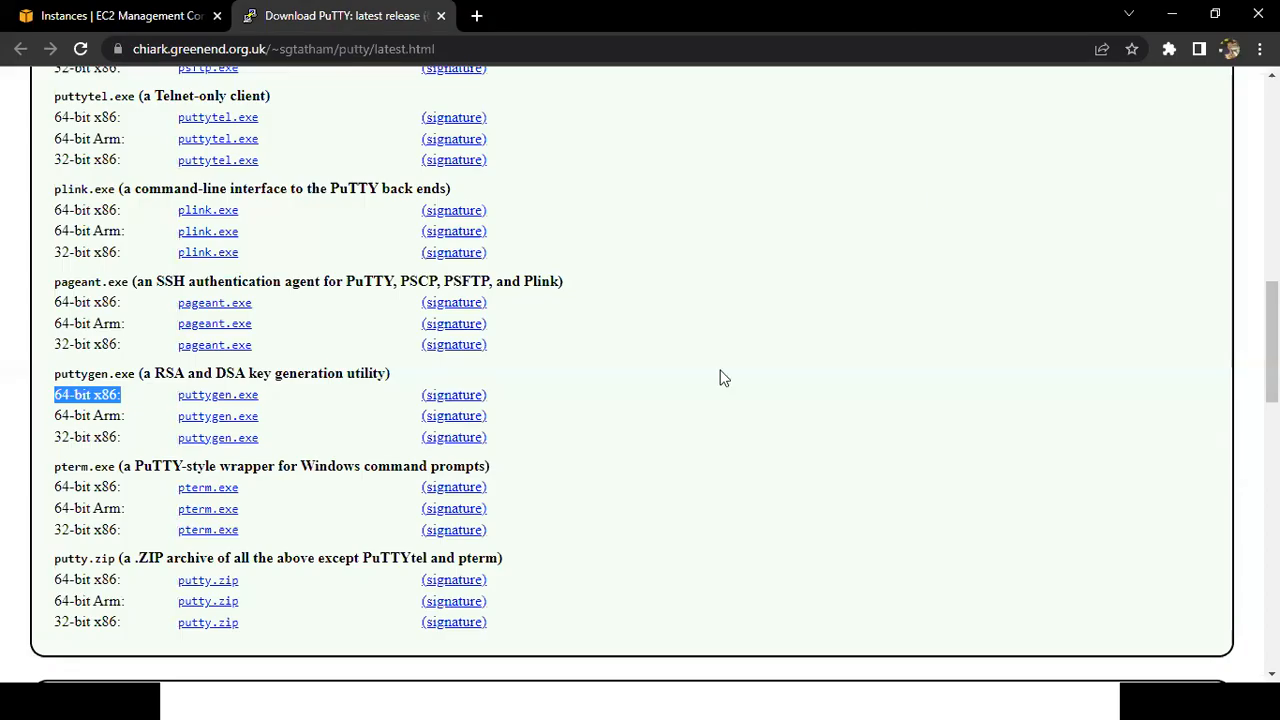
{"action": "key", "text": "ctrl+w"}
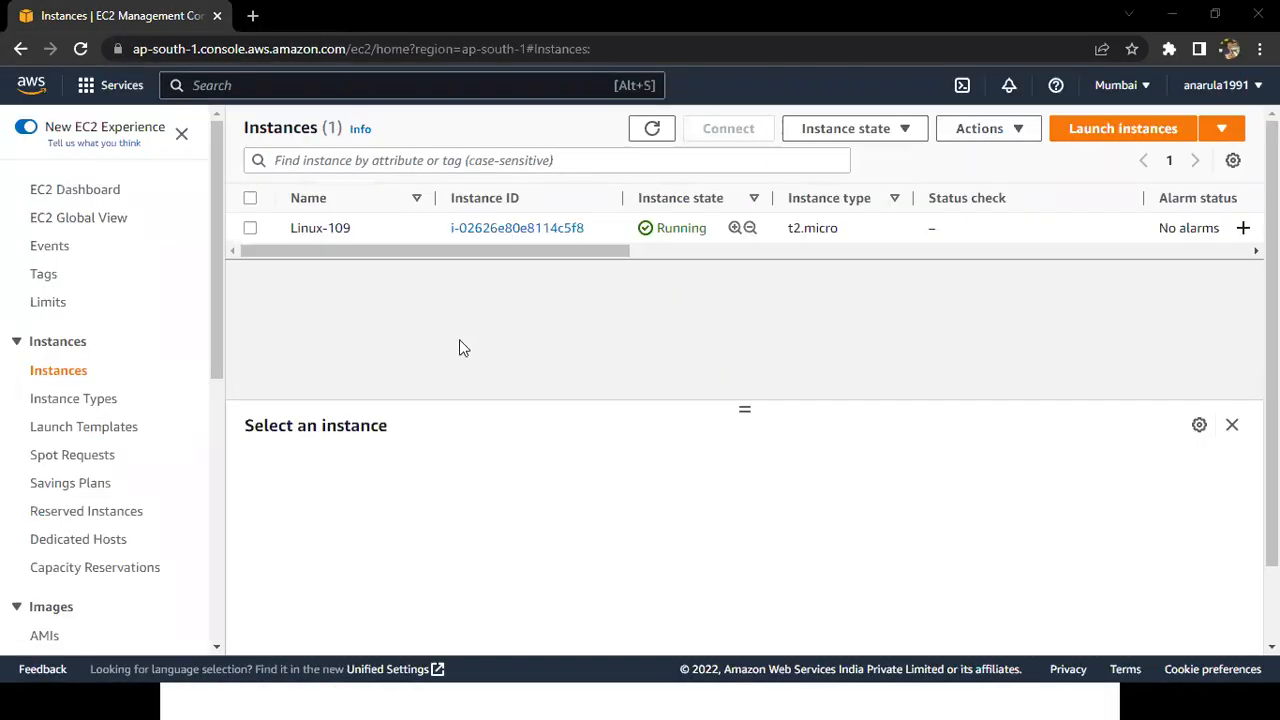
Open putty's file properties in the Batch-109 folder, highlight its file type, and close the properties.
{"action": "key", "text": "alt+Tab"}
{"action": "left_click", "coordinate": [101, 382]}
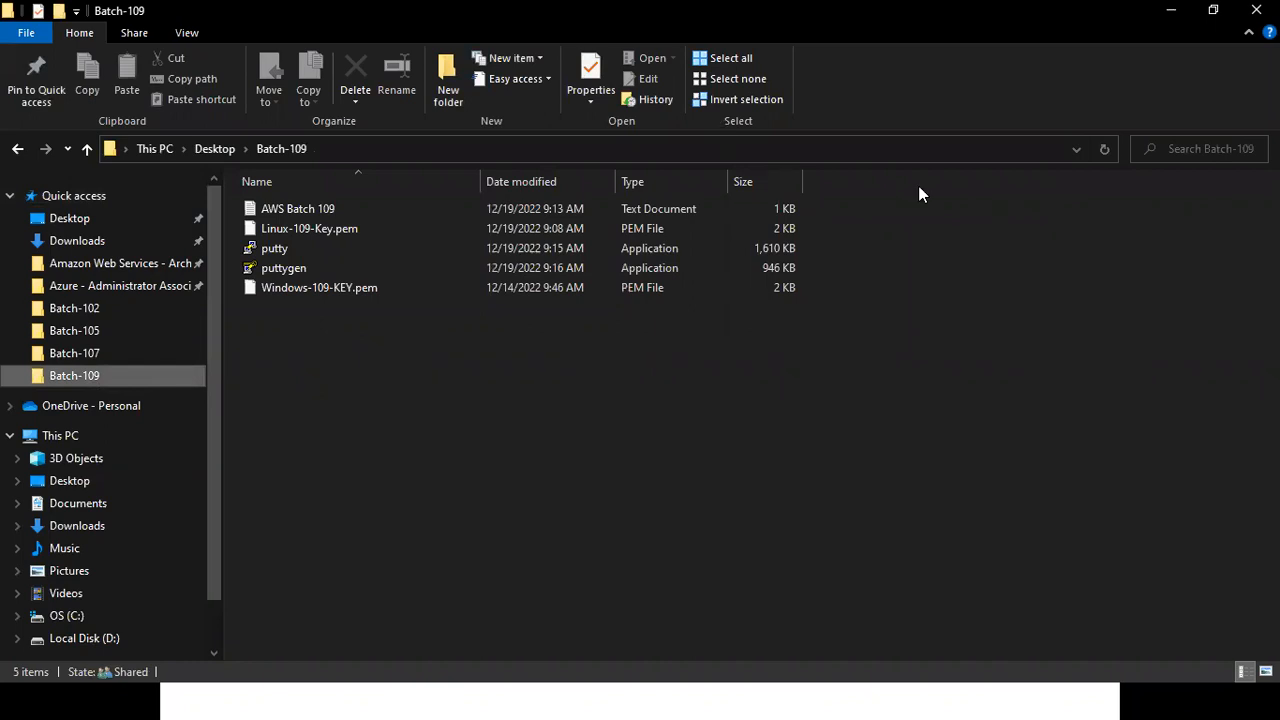
{"action": "left_click", "coordinate": [307, 250]}
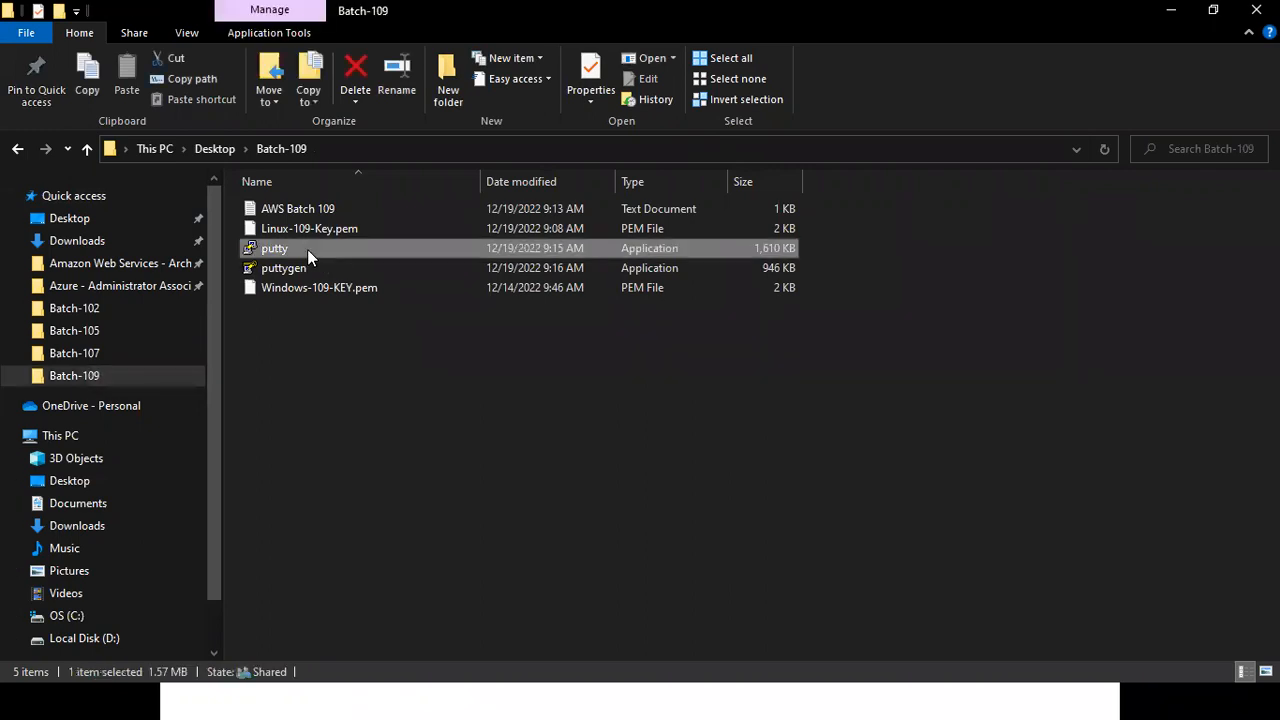
{"action": "left_click", "coordinate": [391, 672]}
{"action": "left_click_drag", "start_coordinate": [407, 311], "coordinate": [491, 303]}
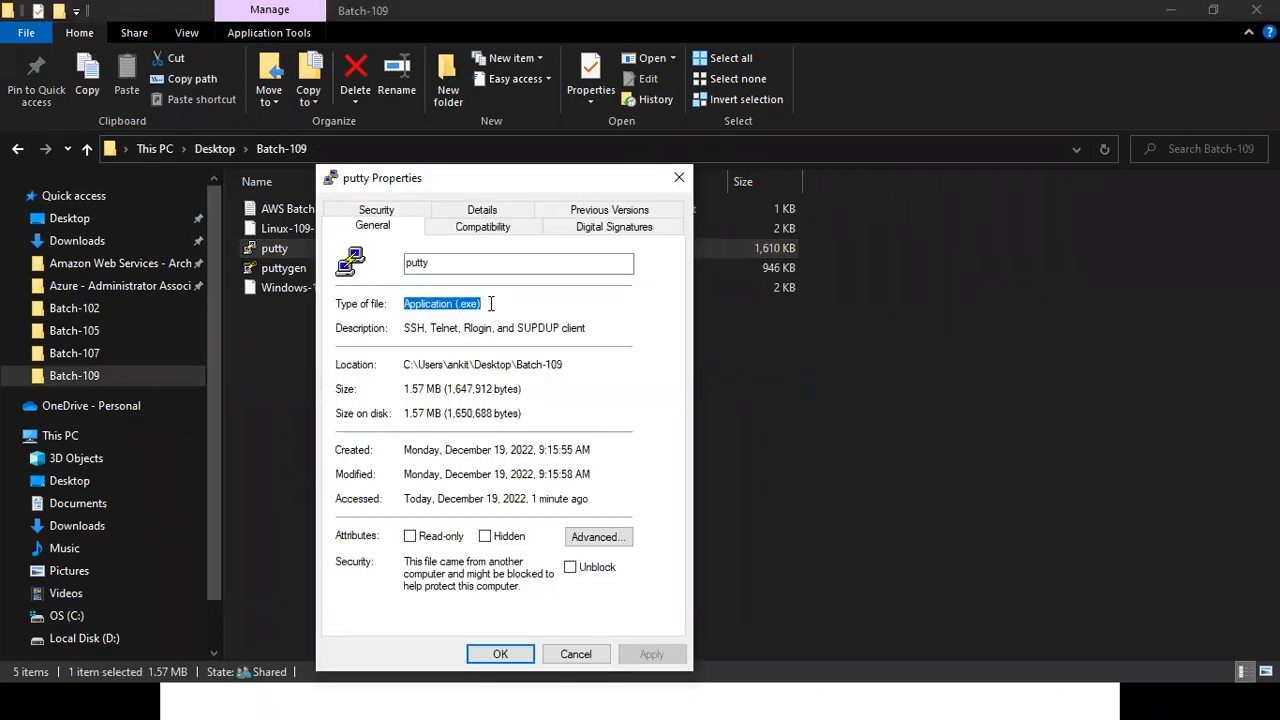
{"action": "left_click", "coordinate": [677, 180]}
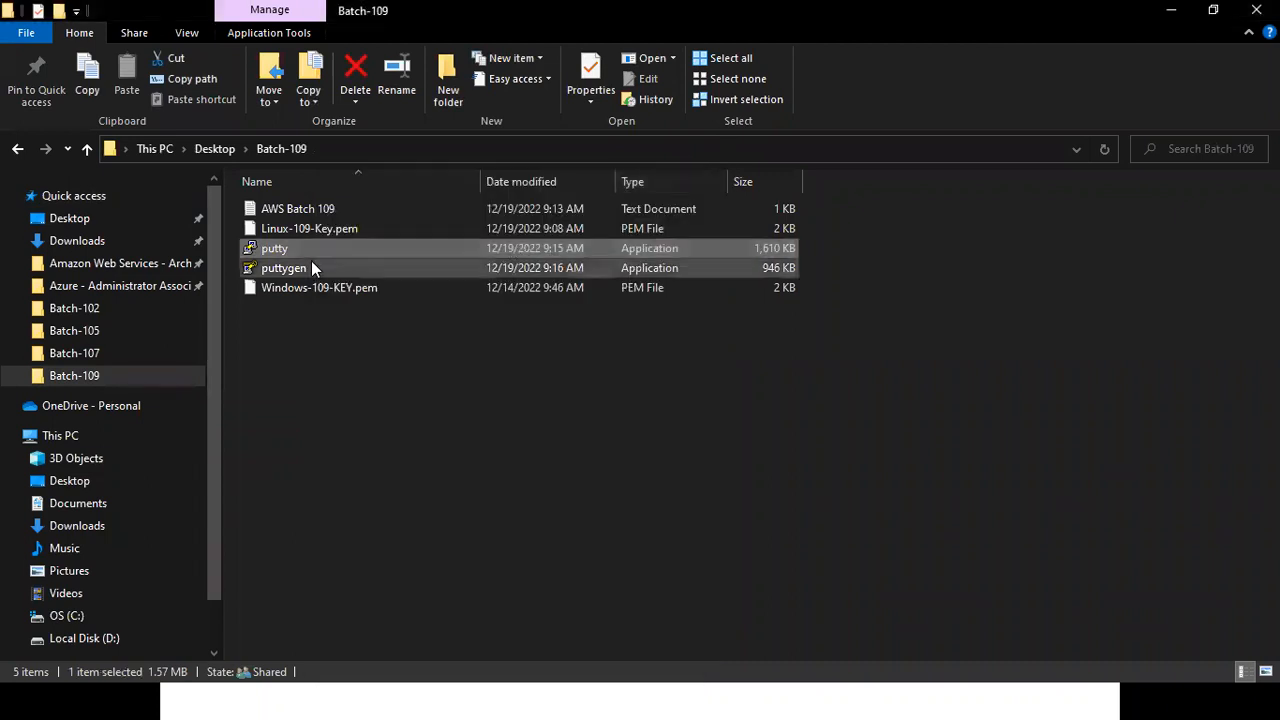
Launch puttygen from the Batch-109 folder to show its key generator window, and close both the folder and the generator.
{"action": "key", "text": "Up"}
{"action": "key", "text": "Down"}
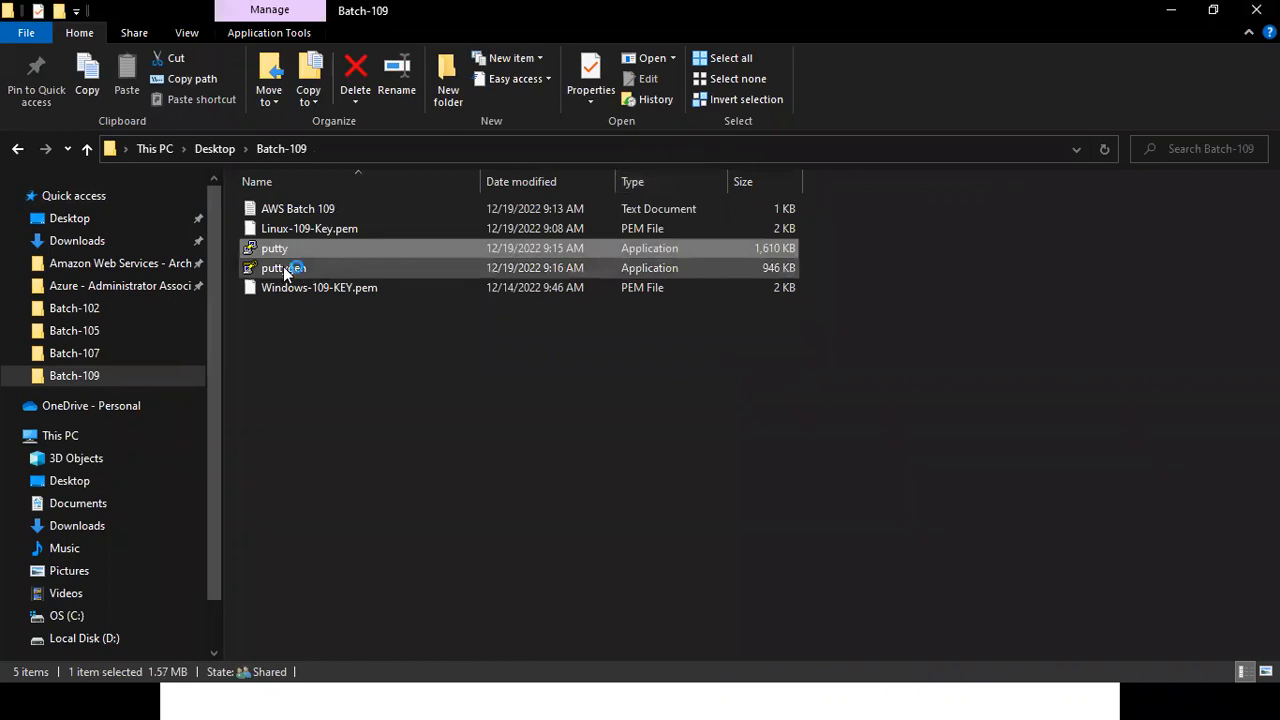
{"action": "double_click", "coordinate": [285, 270]}
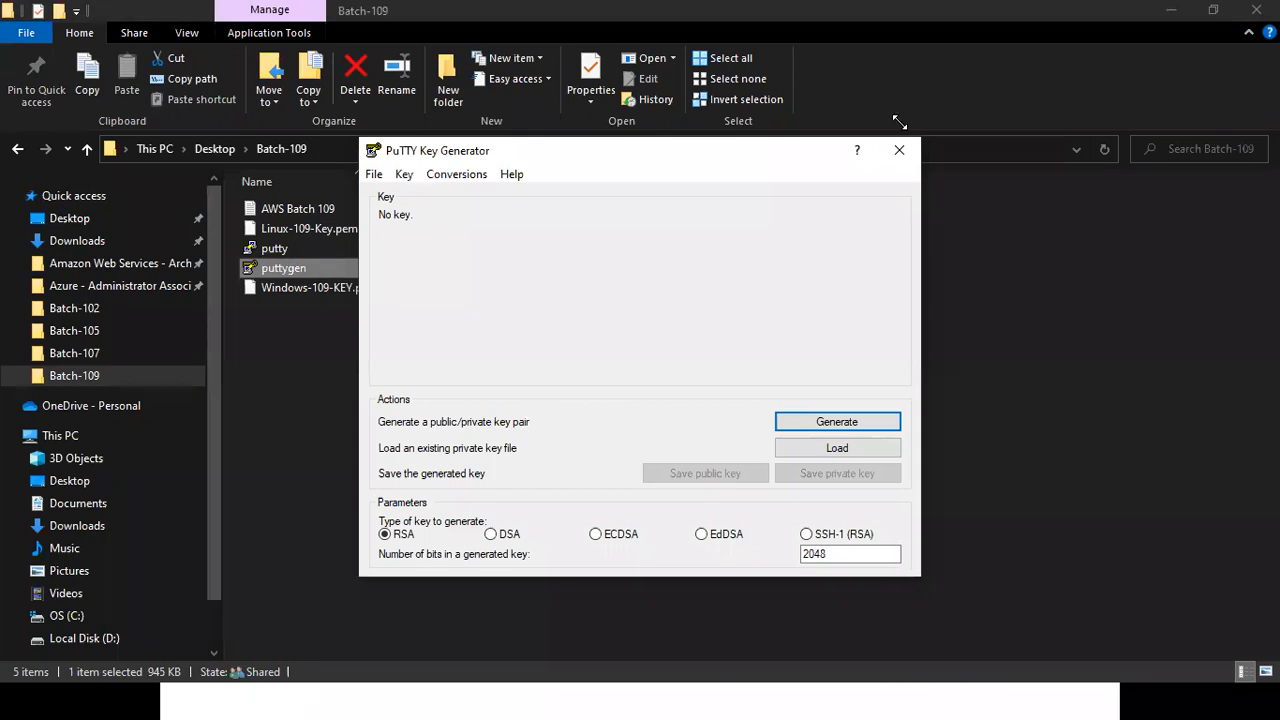
{"action": "left_click", "coordinate": [1181, 198]}
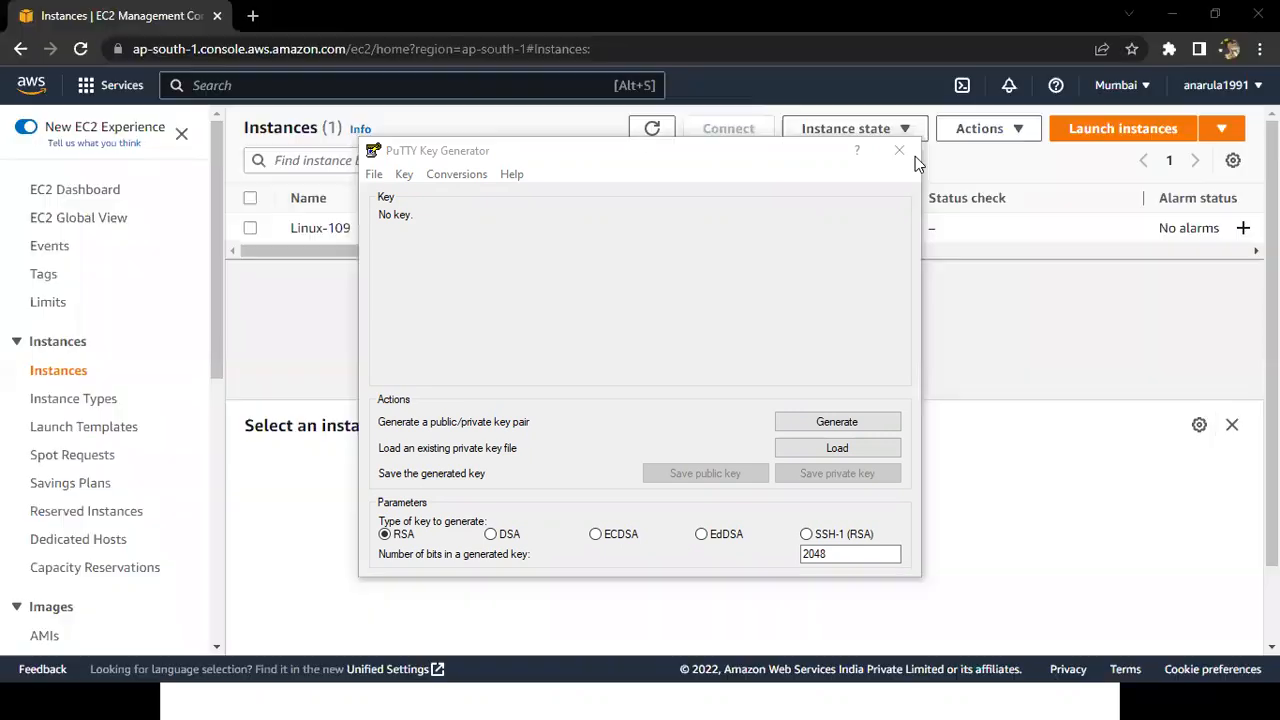
{"action": "left_click", "coordinate": [914, 155]}
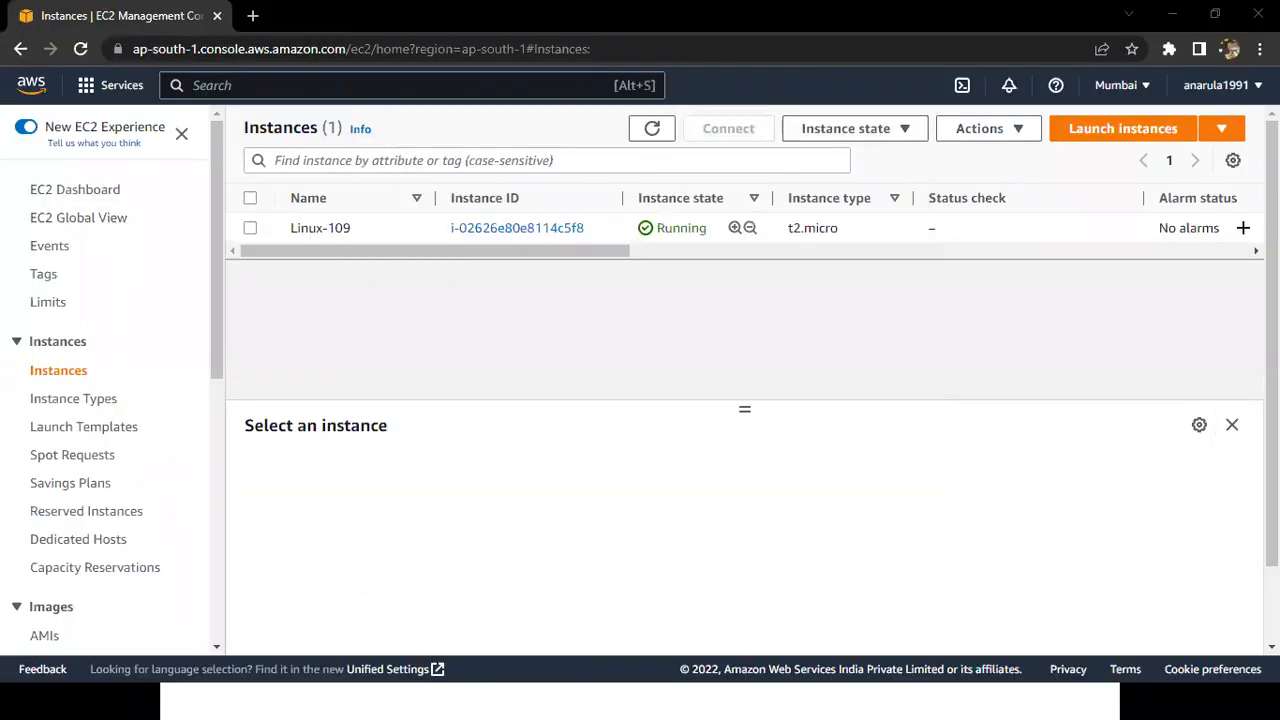
Return to the PowerPoint slide show, reveal the Generate PPK File bullet, and underline PPK File and Puttygen with the pen.
{"action": "key", "text": "alt+Tab"}
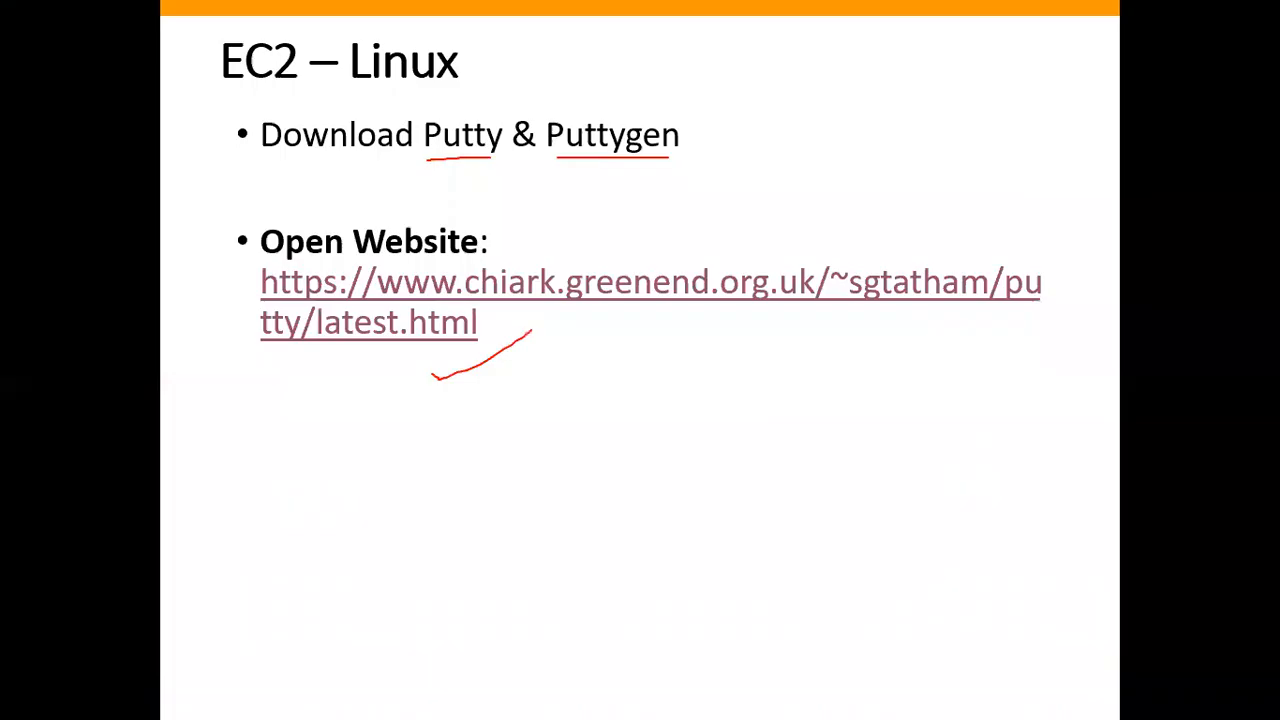
{"action": "key", "text": "Right"}
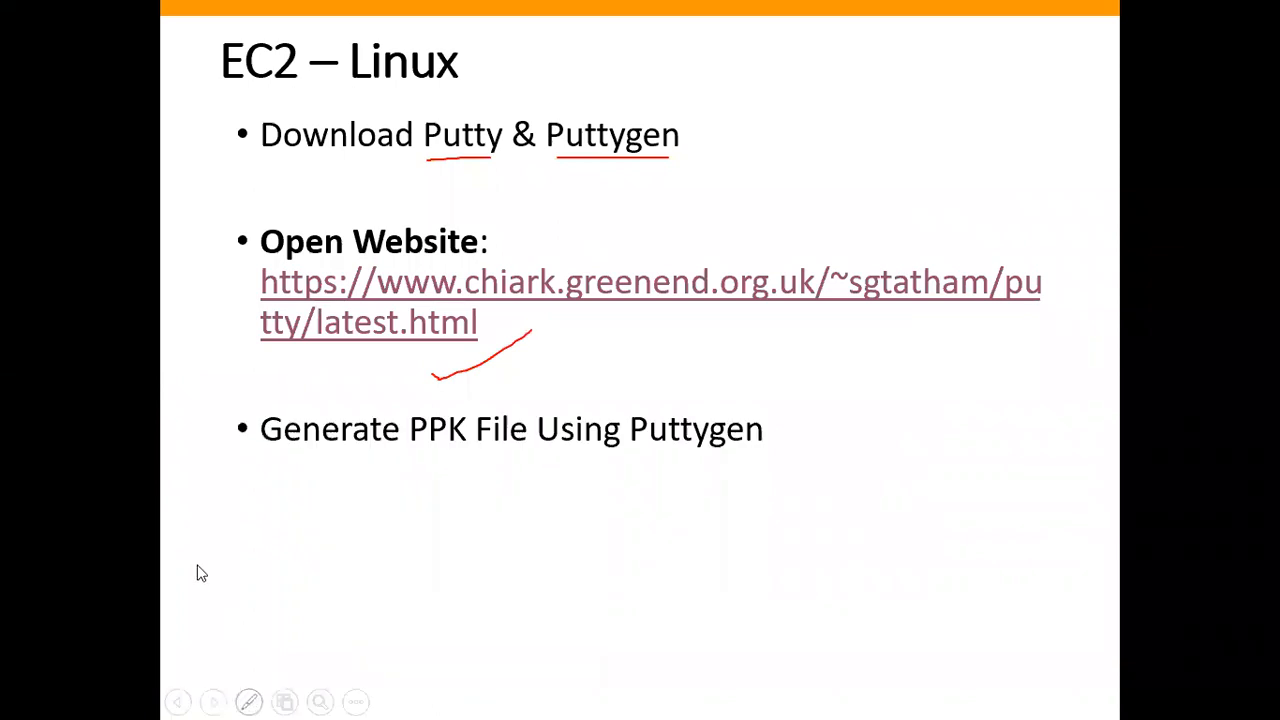
{"action": "left_click", "coordinate": [249, 702]}
{"action": "left_click", "coordinate": [191, 556]}
{"action": "left_click_drag", "start_coordinate": [530, 448], "coordinate": [432, 449]}
{"action": "left_click_drag", "start_coordinate": [518, 450], "coordinate": [410, 451]}
{"action": "left_click_drag", "start_coordinate": [700, 455], "coordinate": [599, 455]}
{"action": "left_click_drag", "start_coordinate": [786, 455], "coordinate": [694, 455]}
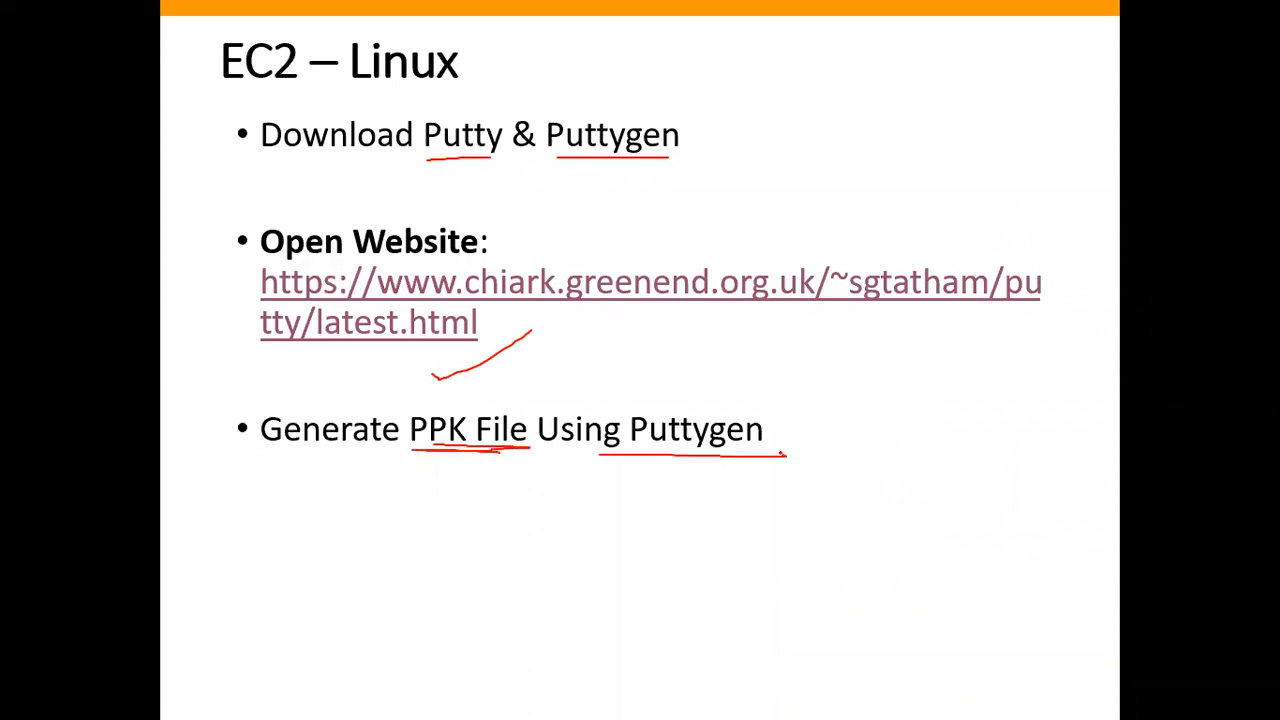
Open the Batch-109 folder in File Explorer, circle the .pem extension of Linux-109-Key.pem, and clear the annotation.
{"action": "left_click", "coordinate": [421, 711]}
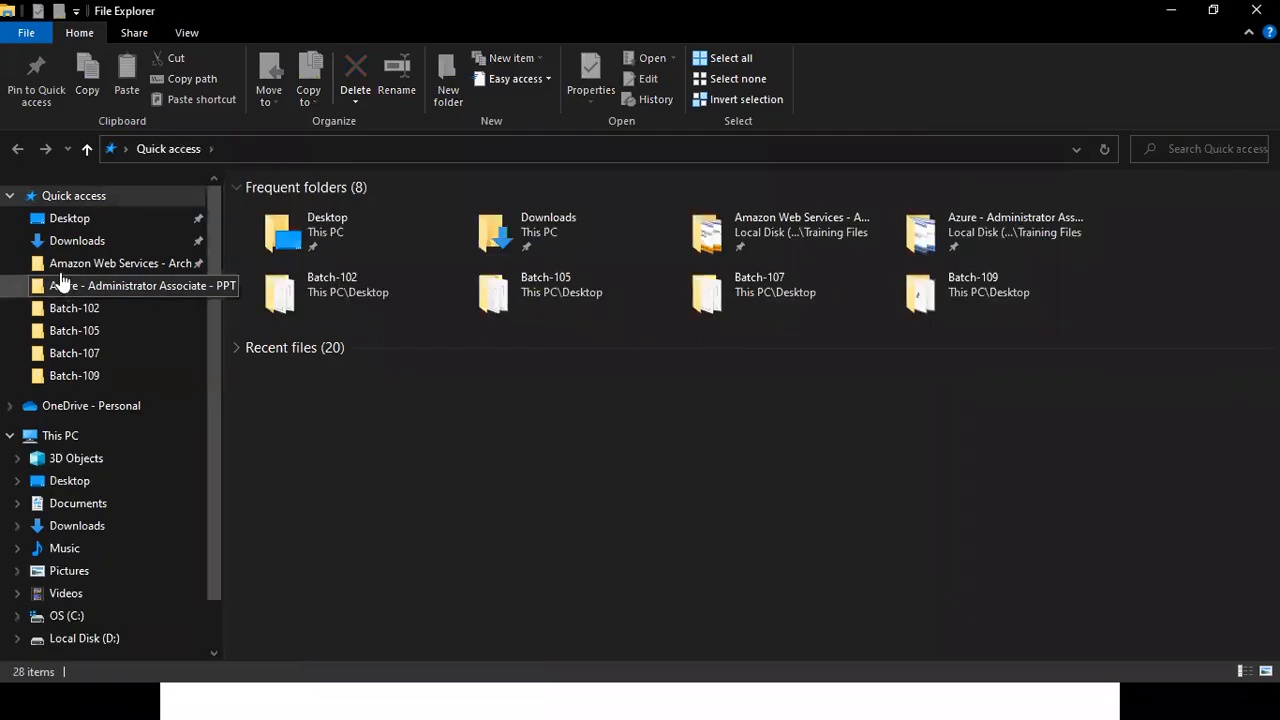
{"action": "left_click", "coordinate": [72, 377]}
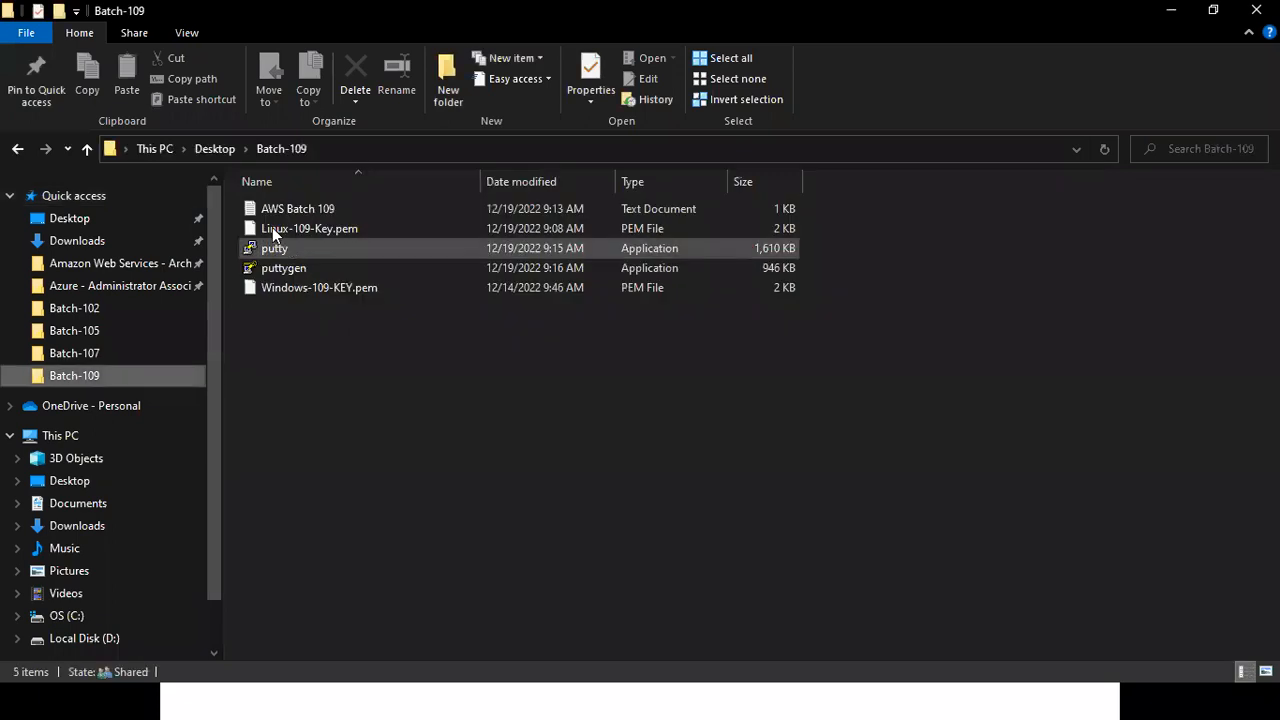
{"action": "left_click", "coordinate": [275, 232]}
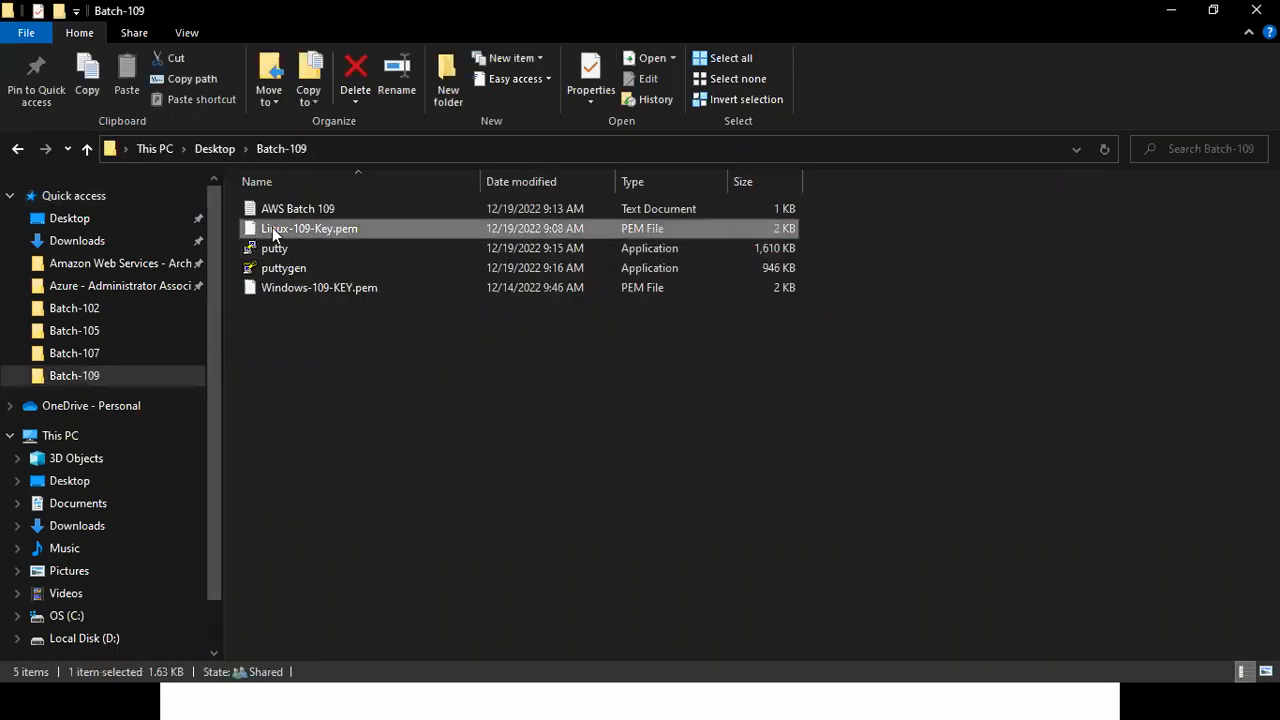
{"action": "mouse_move", "coordinate": [334, 224]}
{"action": "left_mouse_down"}
{"action": "mouse_move", "coordinate": [350, 236]}
{"action": "mouse_move", "coordinate": [378, 217]}
{"action": "left_mouse_up"}
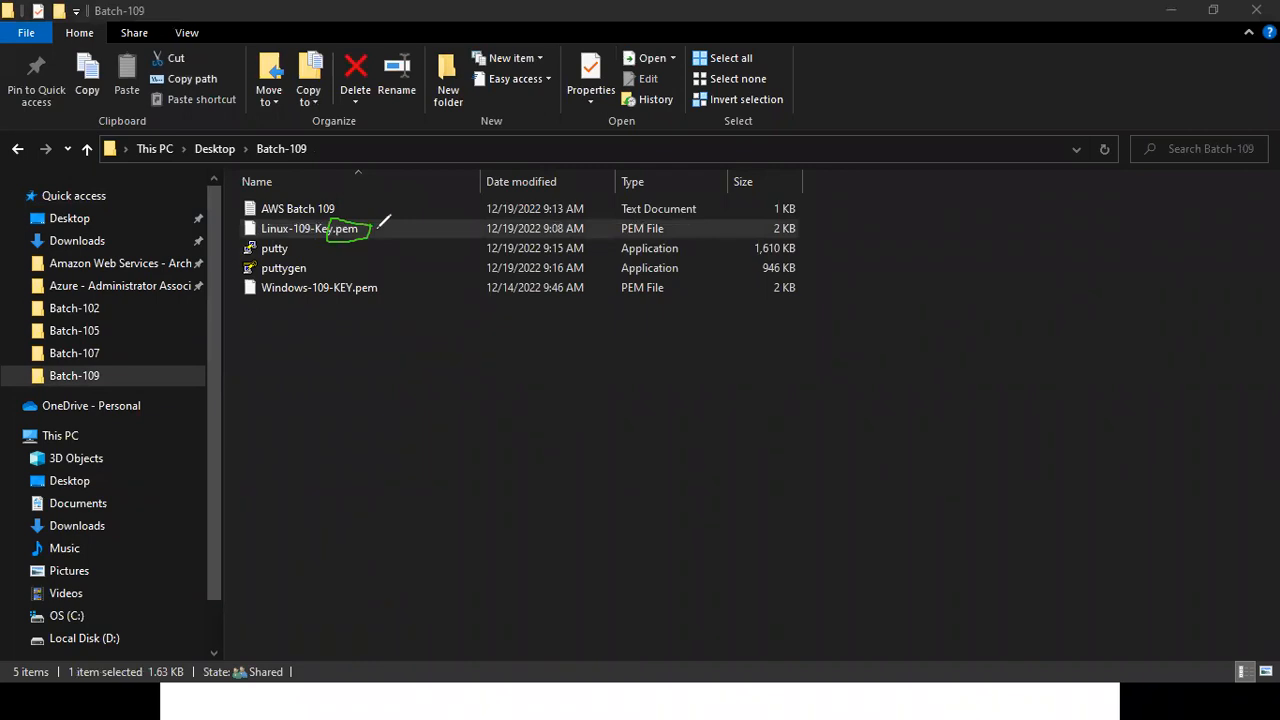
{"action": "key", "text": "Escape"}
Underline PPK File and Puttygen again on the slide, and return to the Batch-109 folder with no file selected.
{"action": "key", "text": "alt+Tab"}
{"action": "left_click_drag", "start_coordinate": [468, 452], "coordinate": [414, 455]}
{"action": "left_click_drag", "start_coordinate": [512, 457], "coordinate": [412, 452]}
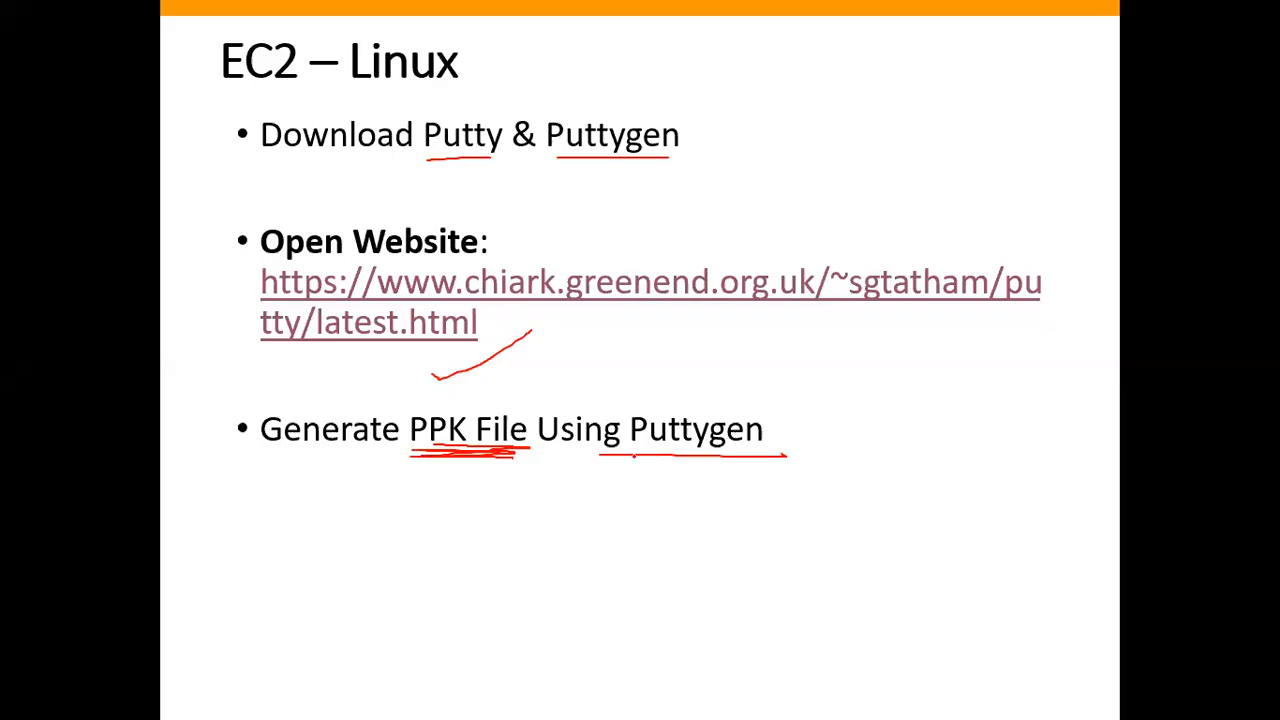
{"action": "left_click_drag", "start_coordinate": [634, 457], "coordinate": [772, 459]}
{"action": "key", "text": "alt+Tab"}
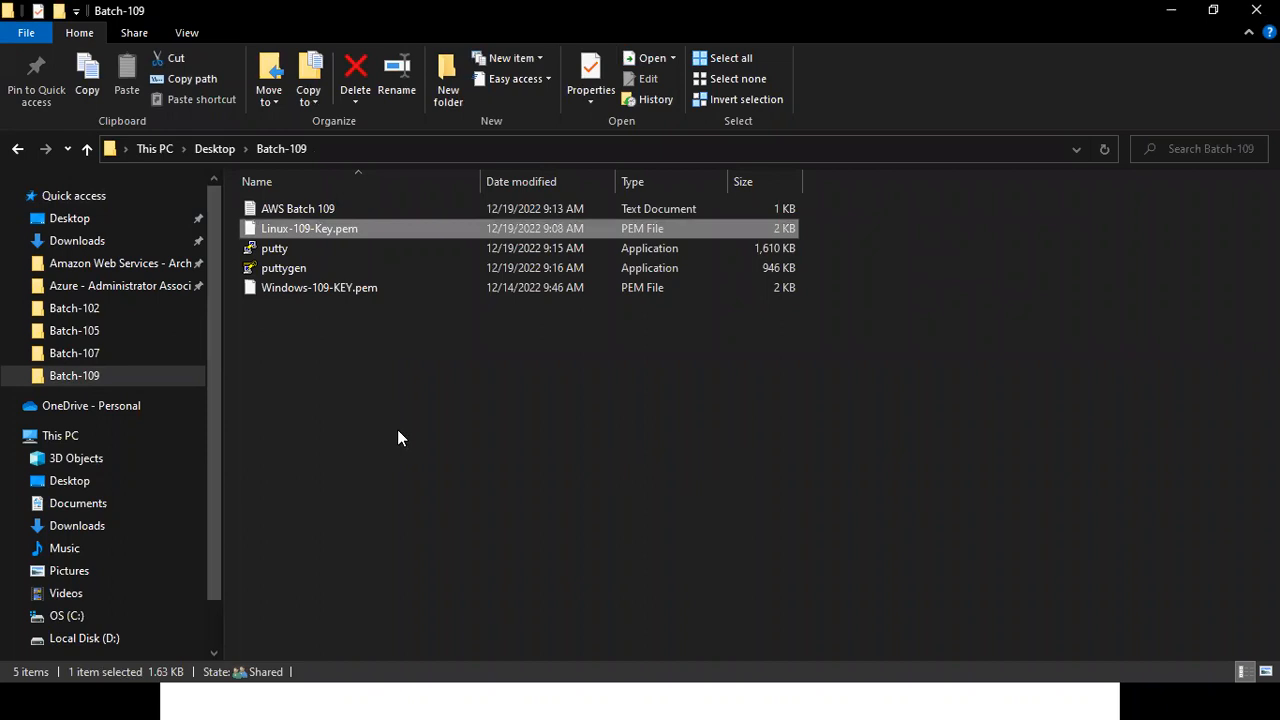
{"action": "left_click", "coordinate": [338, 356]}
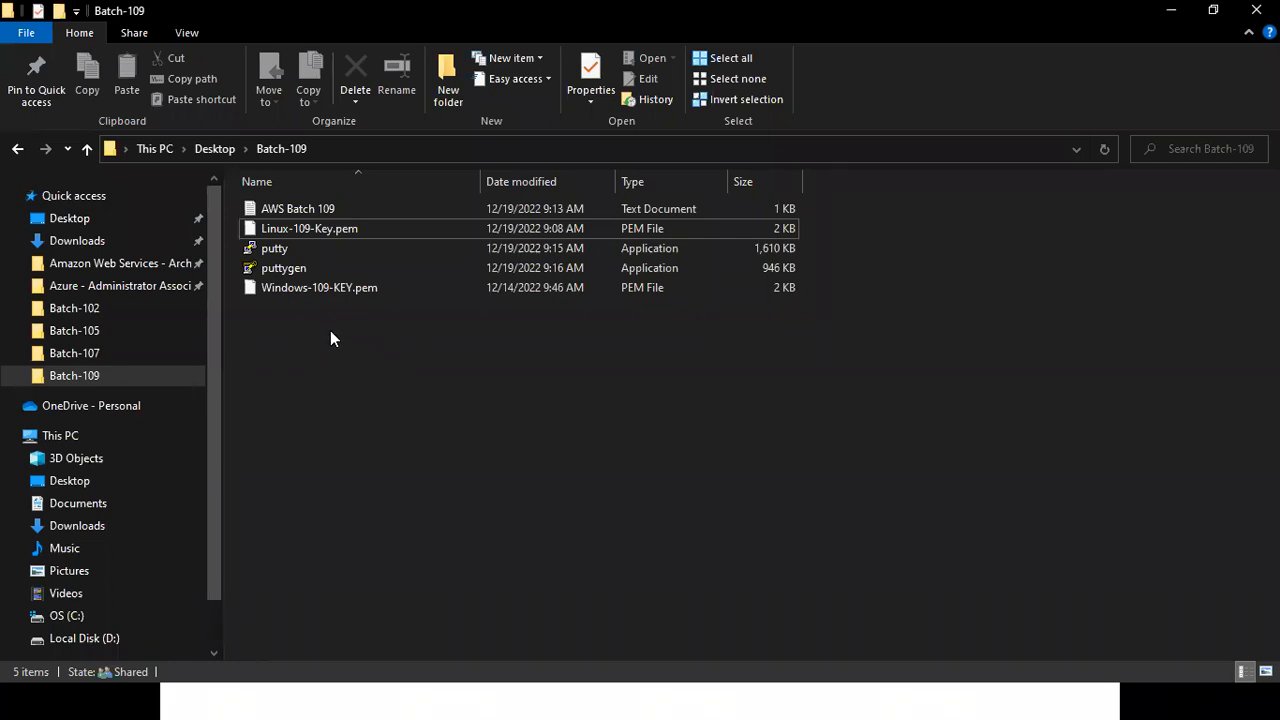
Launch puttygen from the Batch-109 folder and browse to Desktop > Batch-109 for loading an existing private key.
{"action": "double_click", "coordinate": [281, 268]}
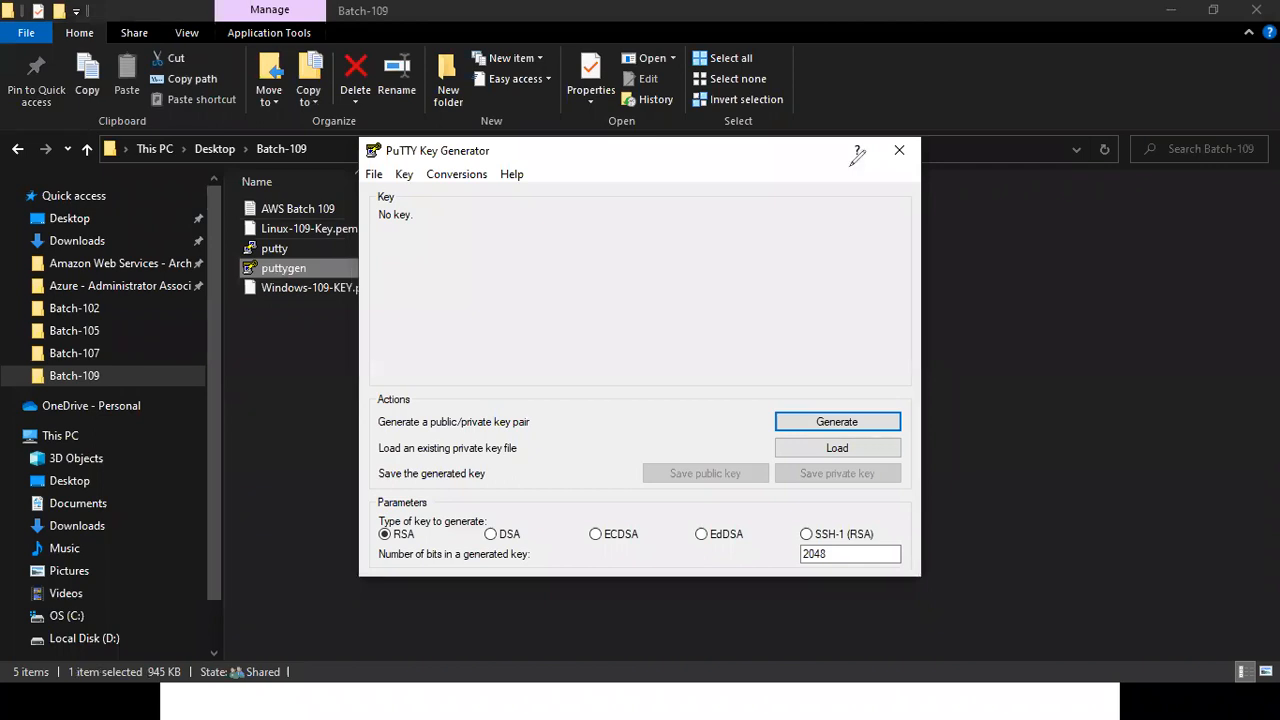
{"action": "left_click", "coordinate": [844, 454]}
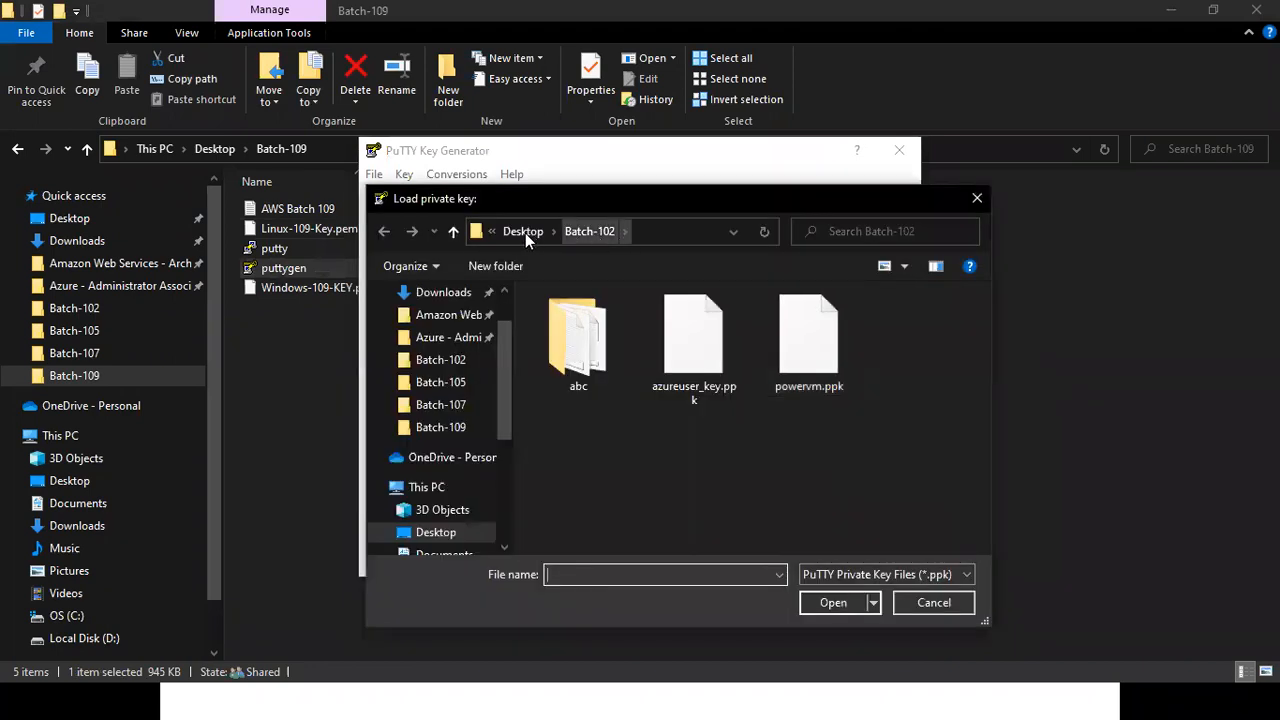
{"action": "left_click", "coordinate": [524, 232]}
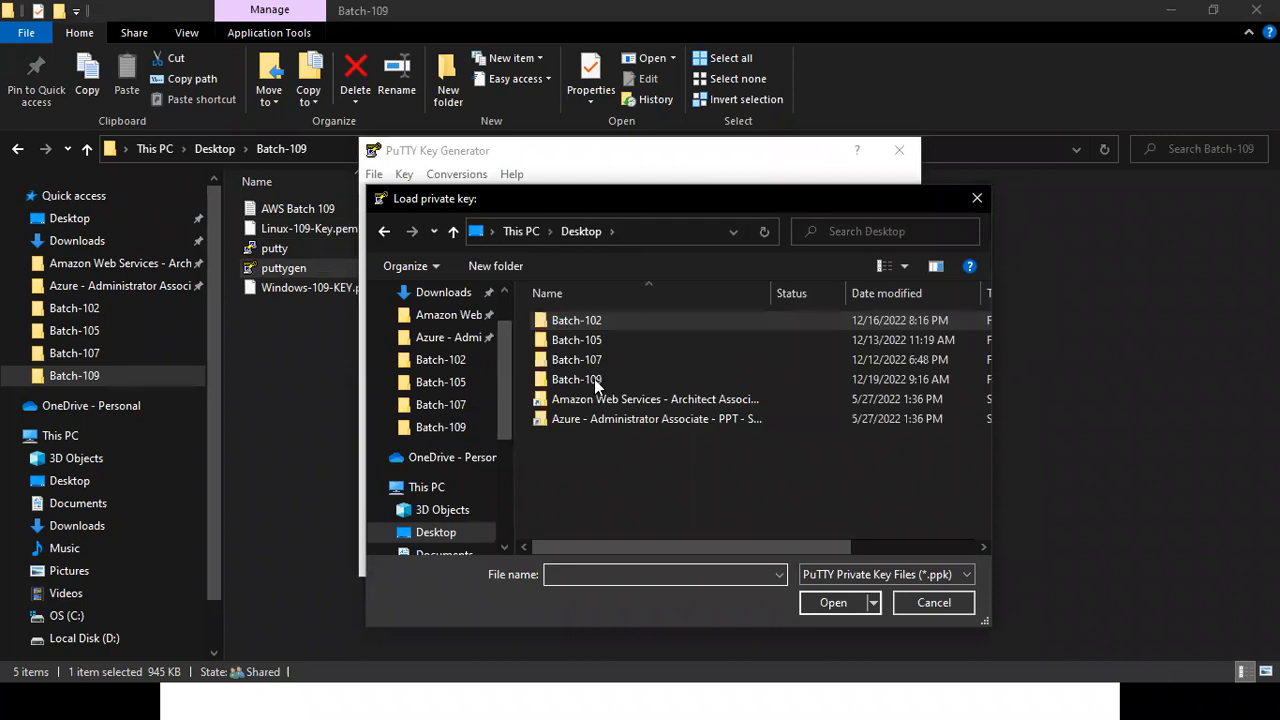
{"action": "double_click", "coordinate": [590, 379]}
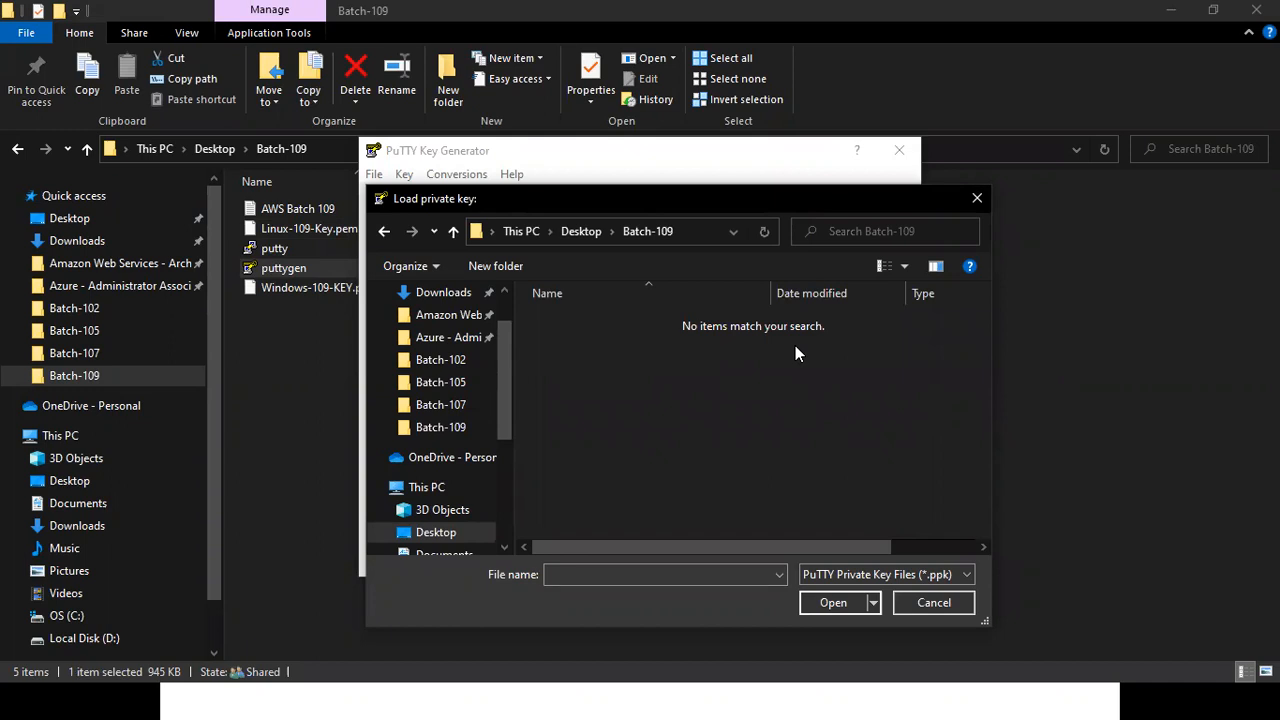
Circle the PuTTY Private Key Files (*.ppk) file type filter with the annotation pen, and clear the annotation.
{"action": "mouse_move", "coordinate": [984, 547]}
{"action": "left_mouse_down"}
{"action": "mouse_move", "coordinate": [841, 563]}
{"action": "mouse_move", "coordinate": [784, 607]}
{"action": "mouse_move", "coordinate": [981, 537]}
{"action": "mouse_move", "coordinate": [970, 540]}
{"action": "left_mouse_up"}
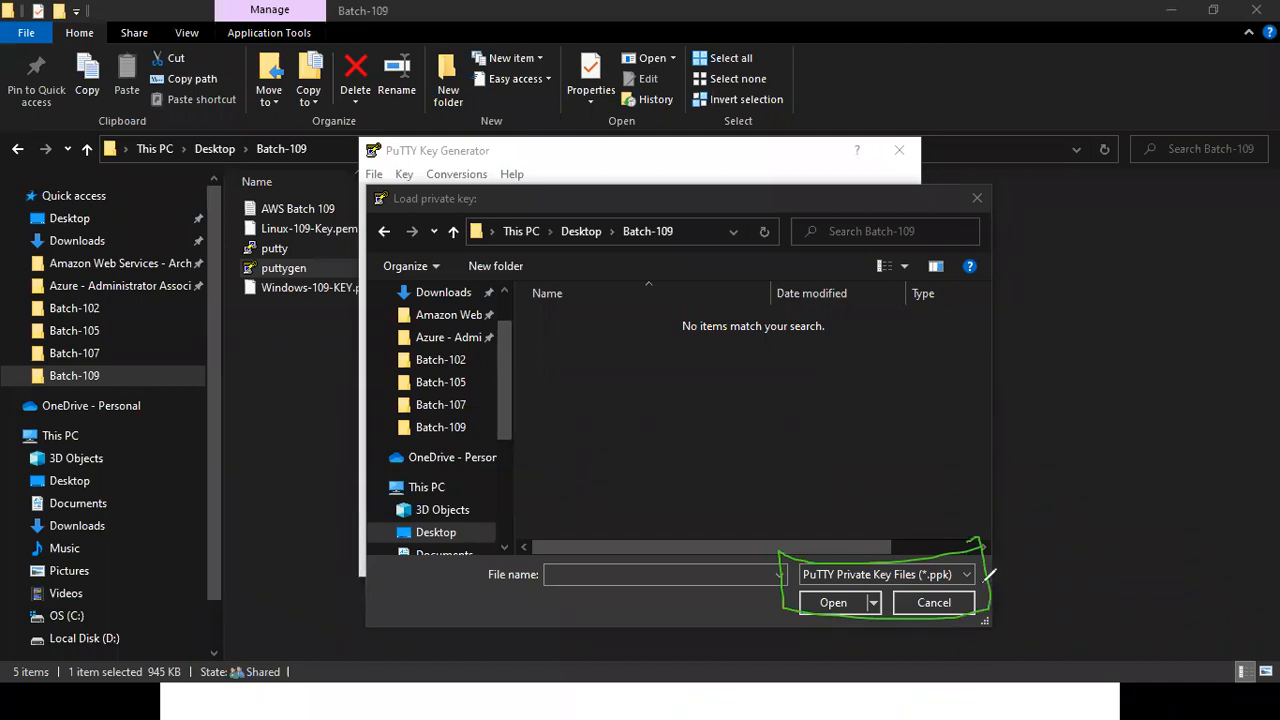
{"action": "left_click_drag", "start_coordinate": [990, 580], "coordinate": [1028, 552]}
{"action": "key", "text": "Escape"}
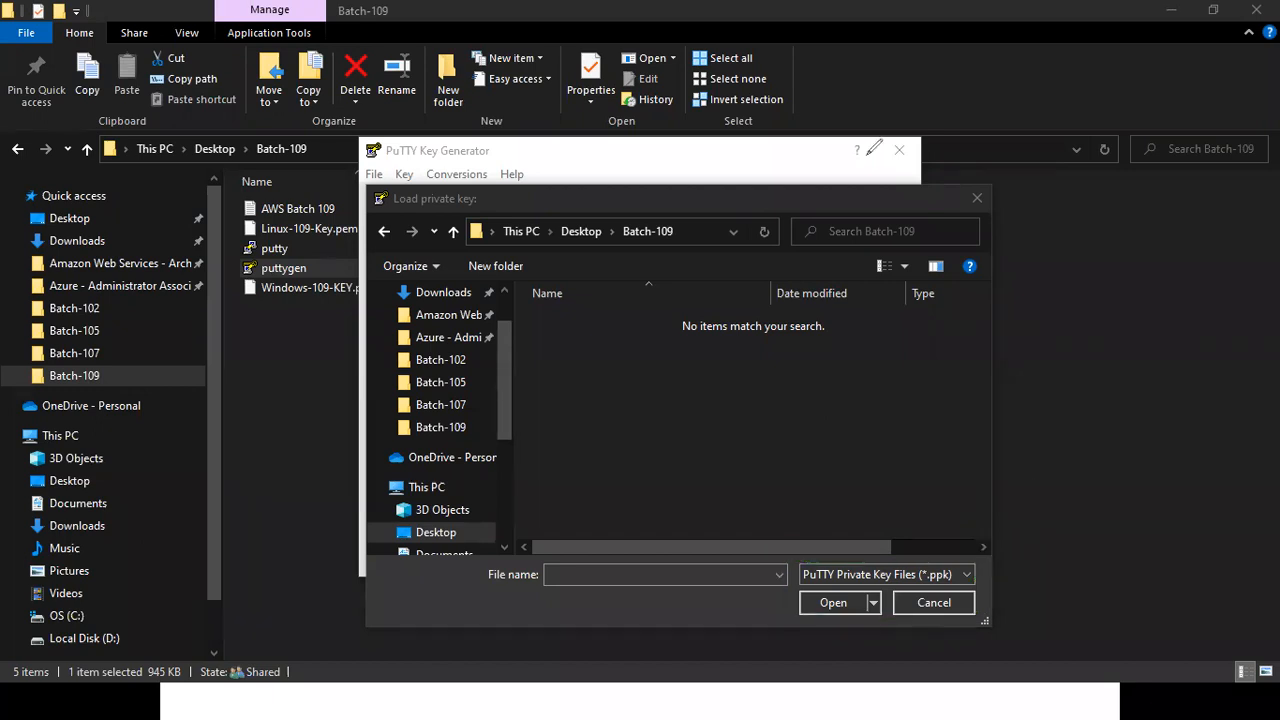
Show All Files (*.*), load Linux-109-Key.pem into the key generator, and dismiss the import notice.
{"action": "left_click", "coordinate": [858, 576]}
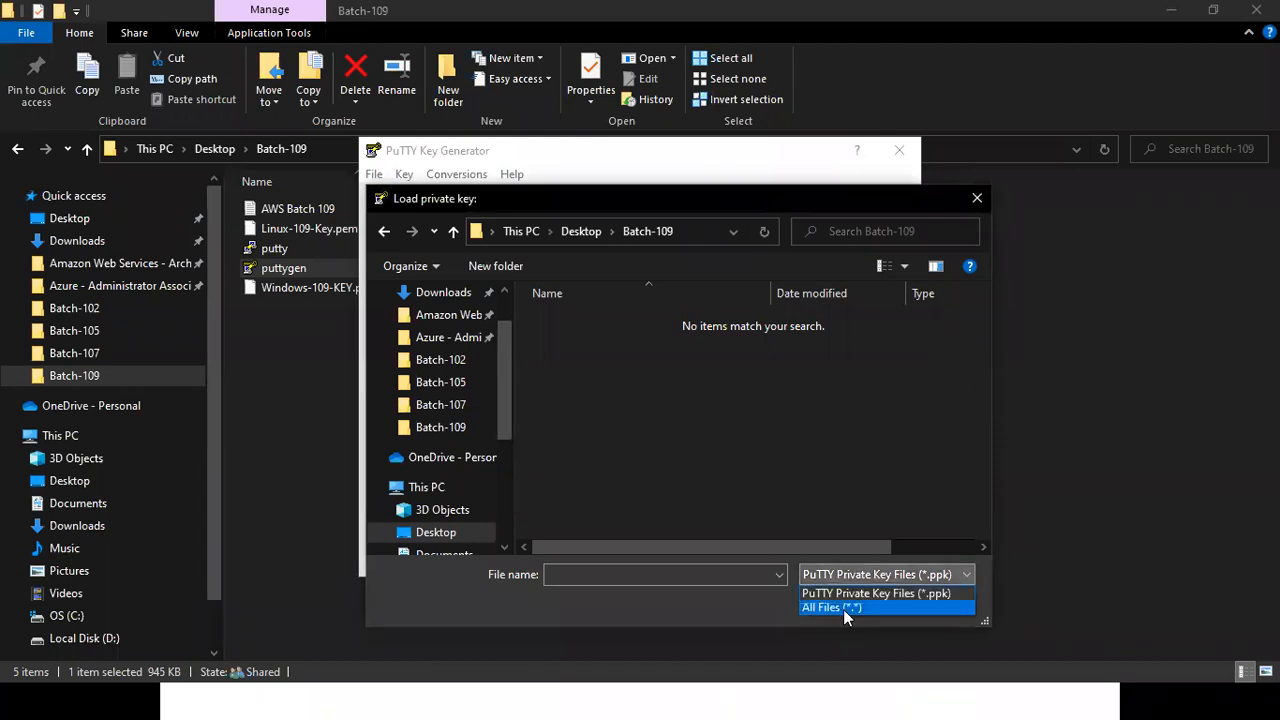
{"action": "left_click", "coordinate": [843, 607]}
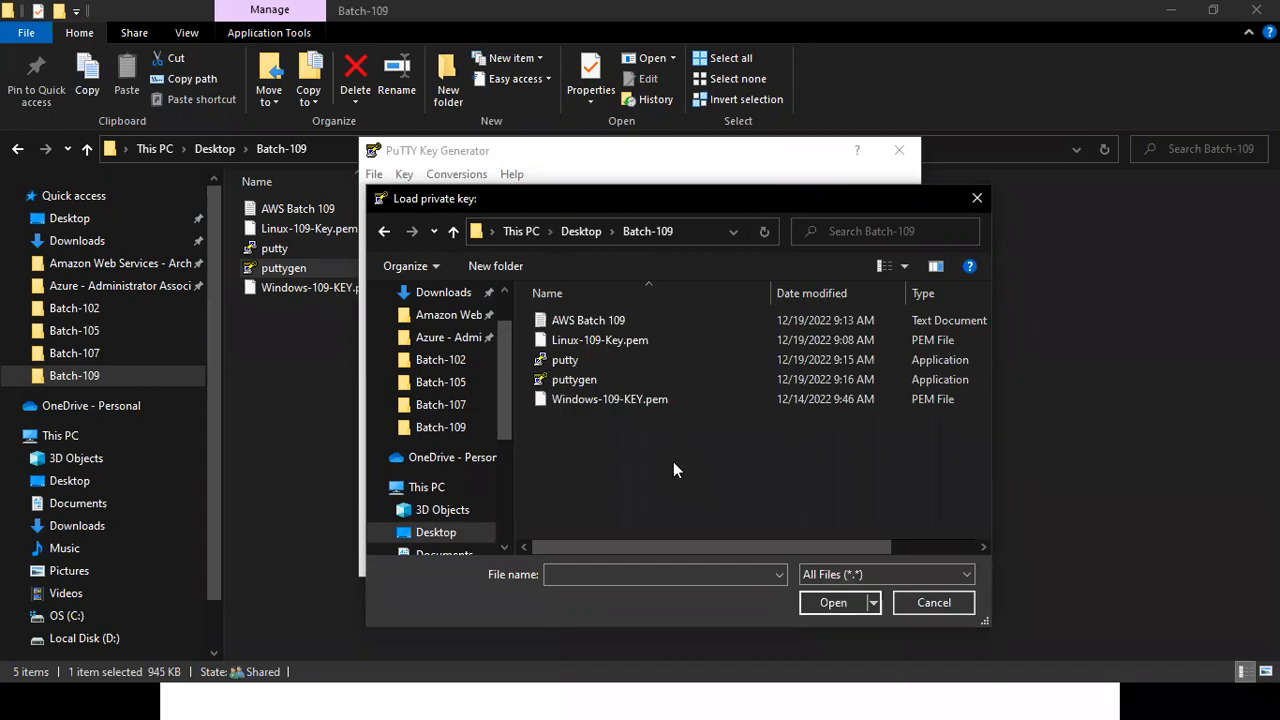
{"action": "left_click", "coordinate": [578, 345]}
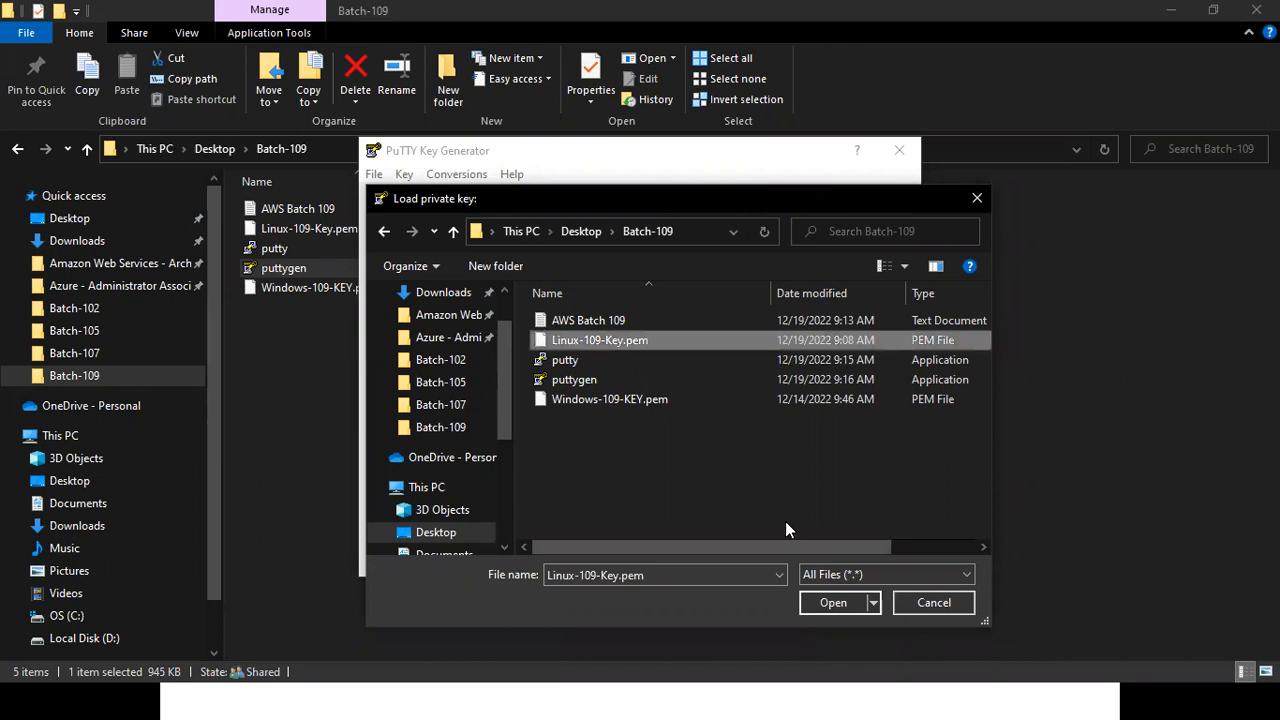
{"action": "left_click", "coordinate": [833, 602]}
{"action": "left_click", "coordinate": [746, 438]}
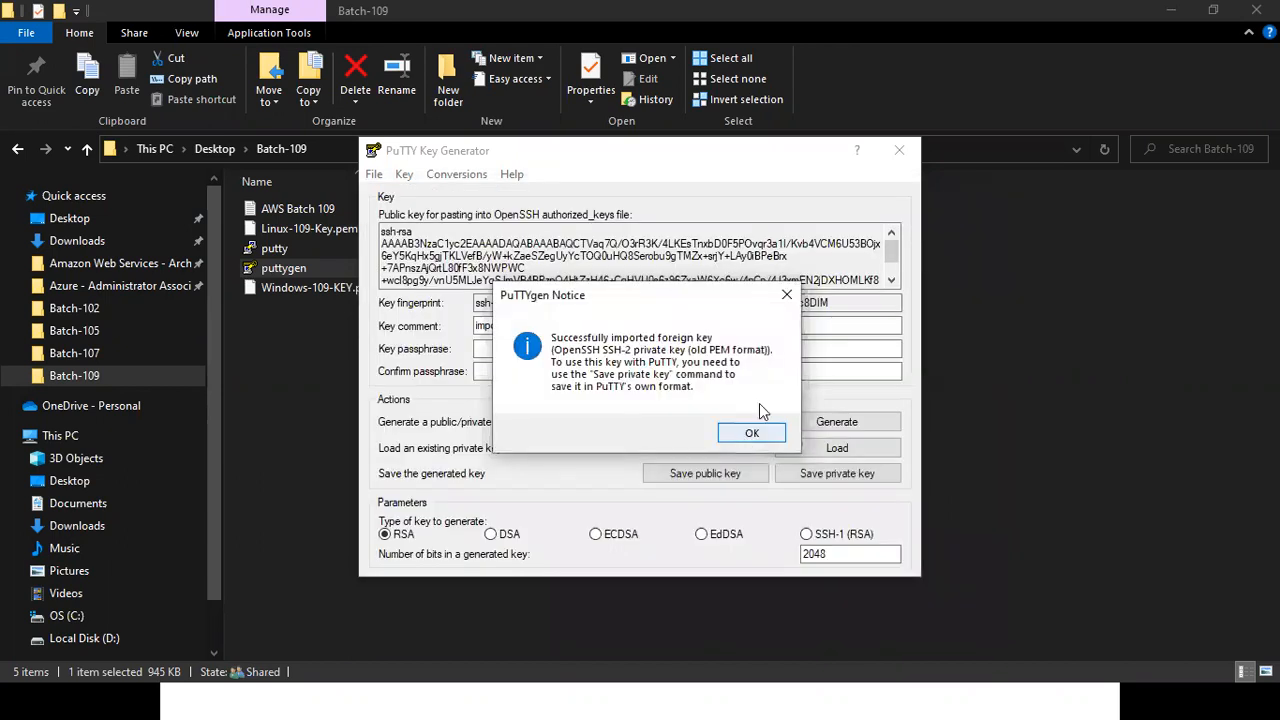
Tick Load and Save private key with the annotation pen, cross out Generate and Save public key, and clear the annotations.
{"action": "key", "text": "ctrl+2"}
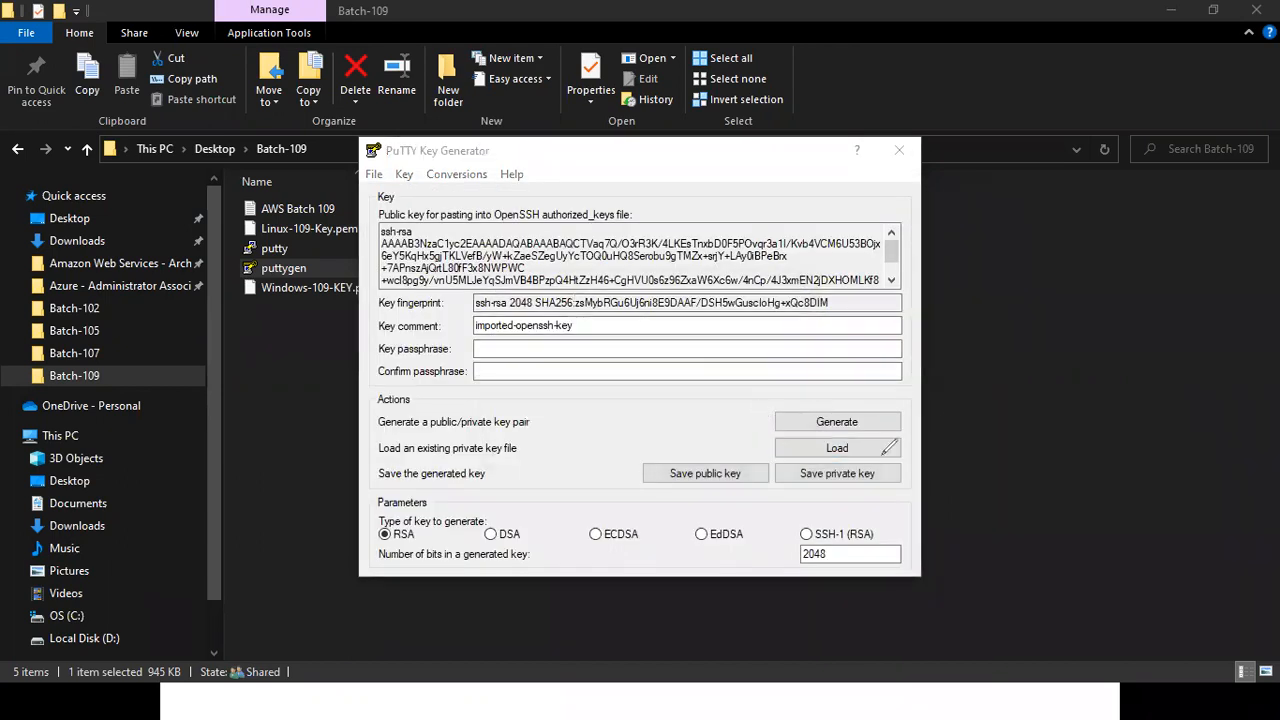
{"action": "left_click_drag", "start_coordinate": [879, 452], "coordinate": [934, 431]}
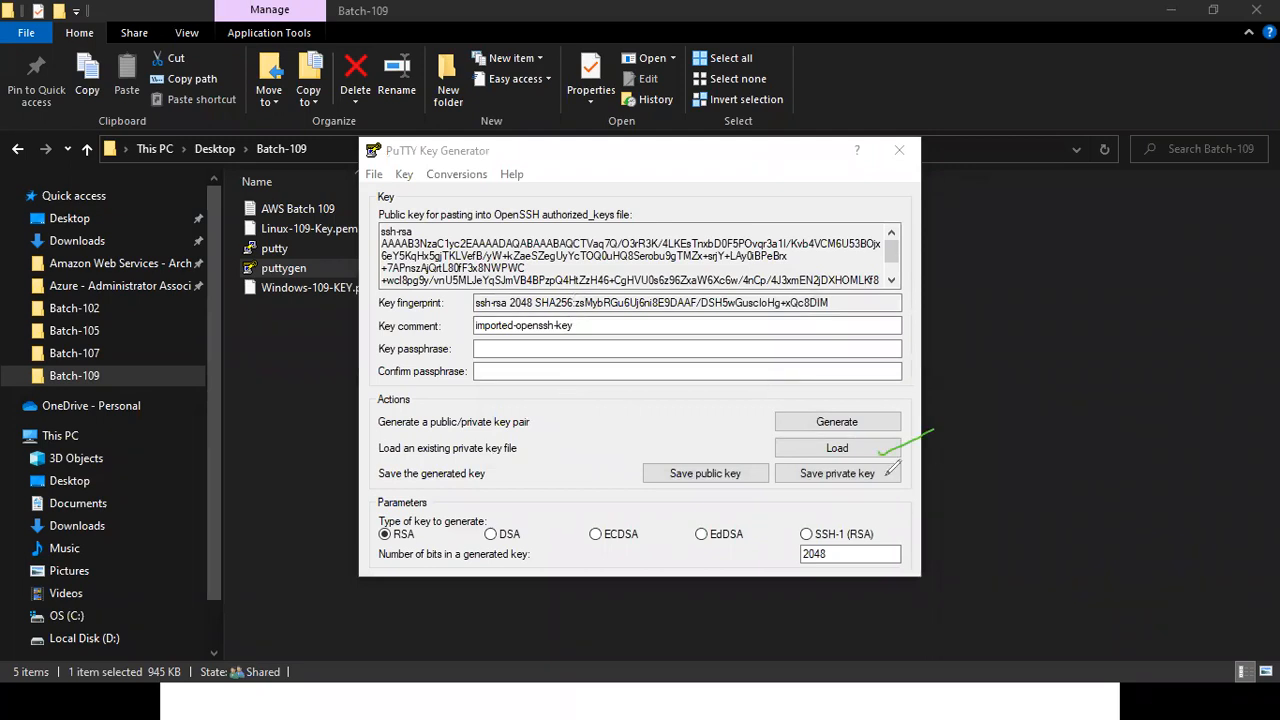
{"action": "left_click_drag", "start_coordinate": [886, 470], "coordinate": [934, 459]}
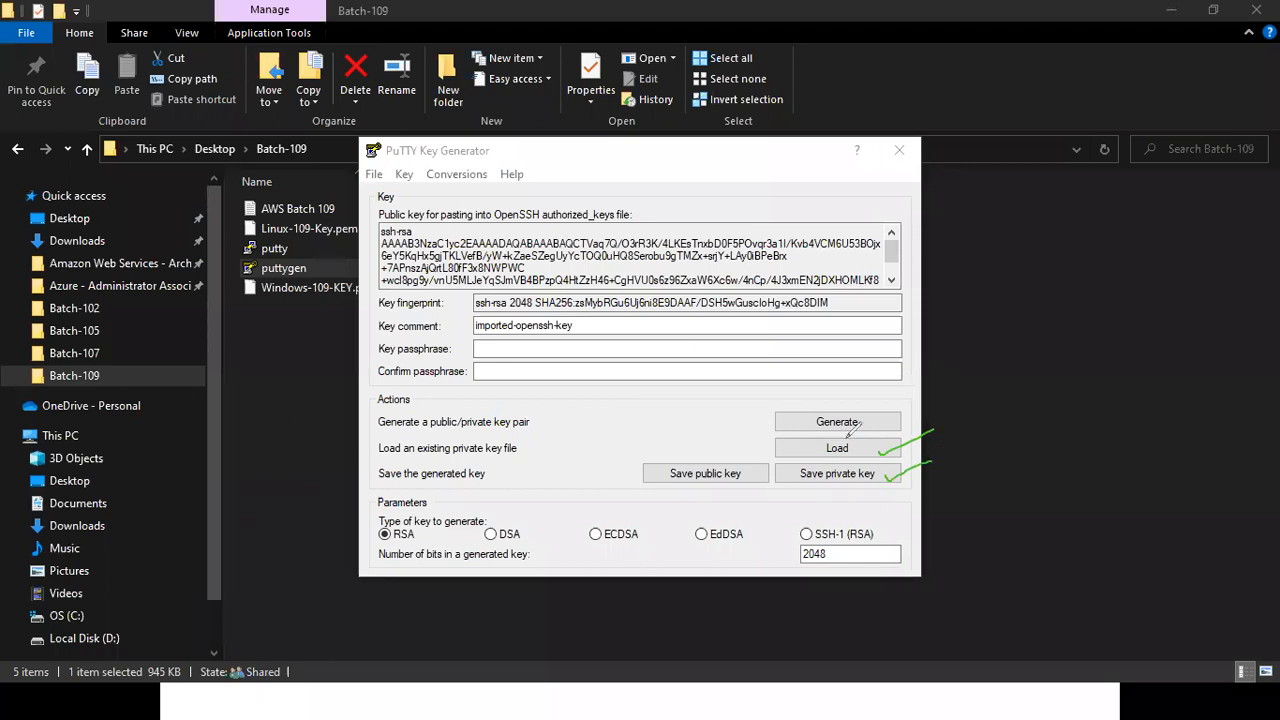
{"action": "left_click_drag", "start_coordinate": [806, 418], "coordinate": [880, 404]}
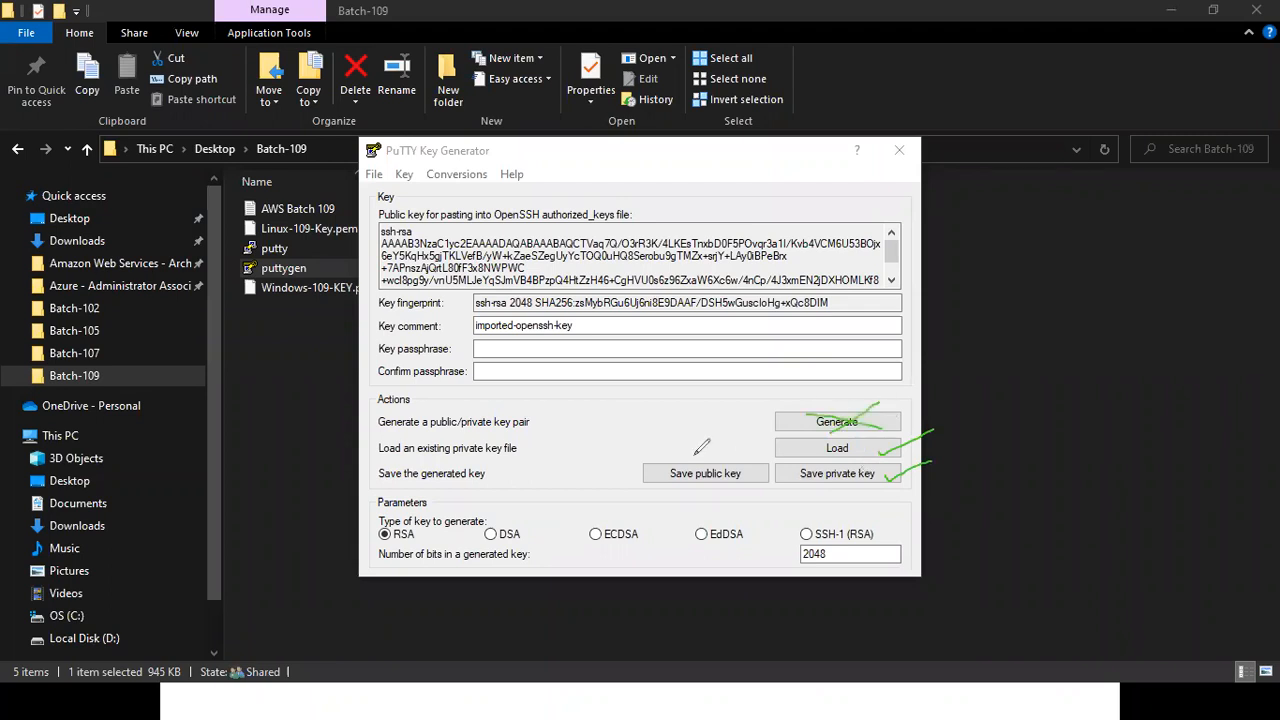
{"action": "left_click_drag", "start_coordinate": [693, 455], "coordinate": [735, 491]}
{"action": "left_click_drag", "start_coordinate": [652, 505], "coordinate": [722, 464]}
{"action": "key", "text": "e"}
{"action": "key", "text": "Escape"}
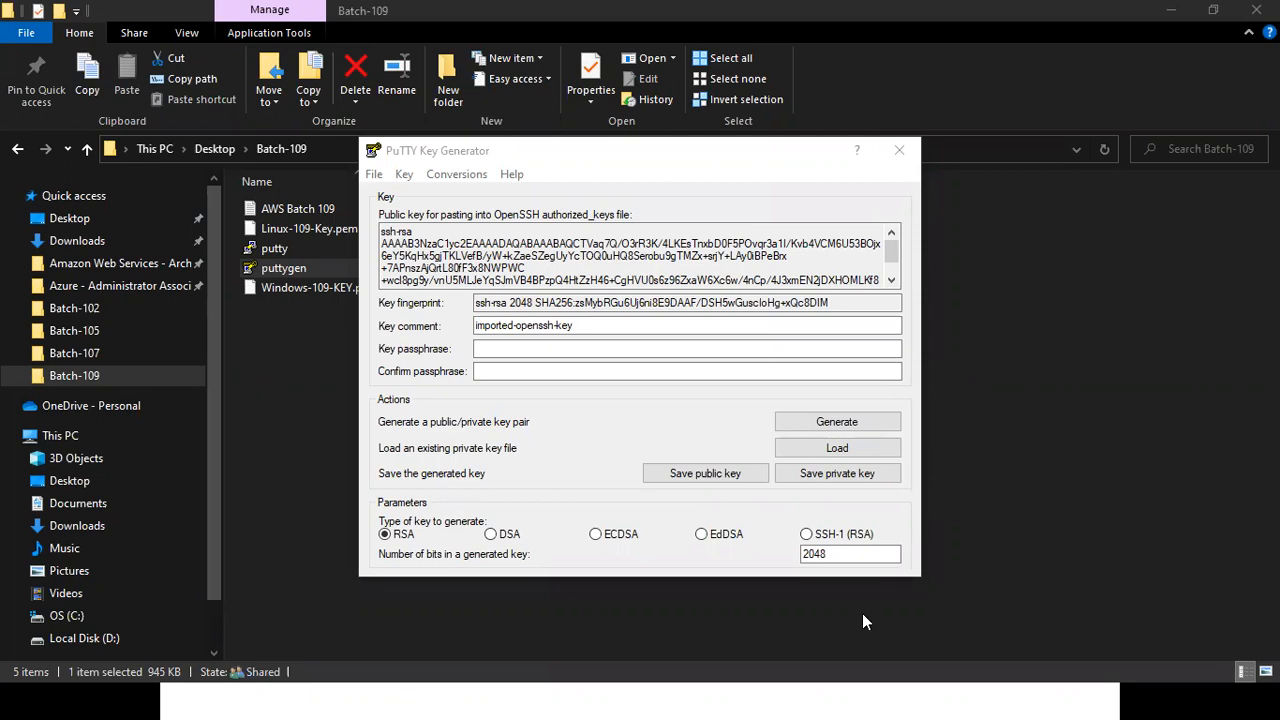
Switch to the PowerPoint slide show, advance to the Terminate/ Stop the Instance slide, and tick and underline the authentication methods error bullet.
{"action": "key", "text": "super"}
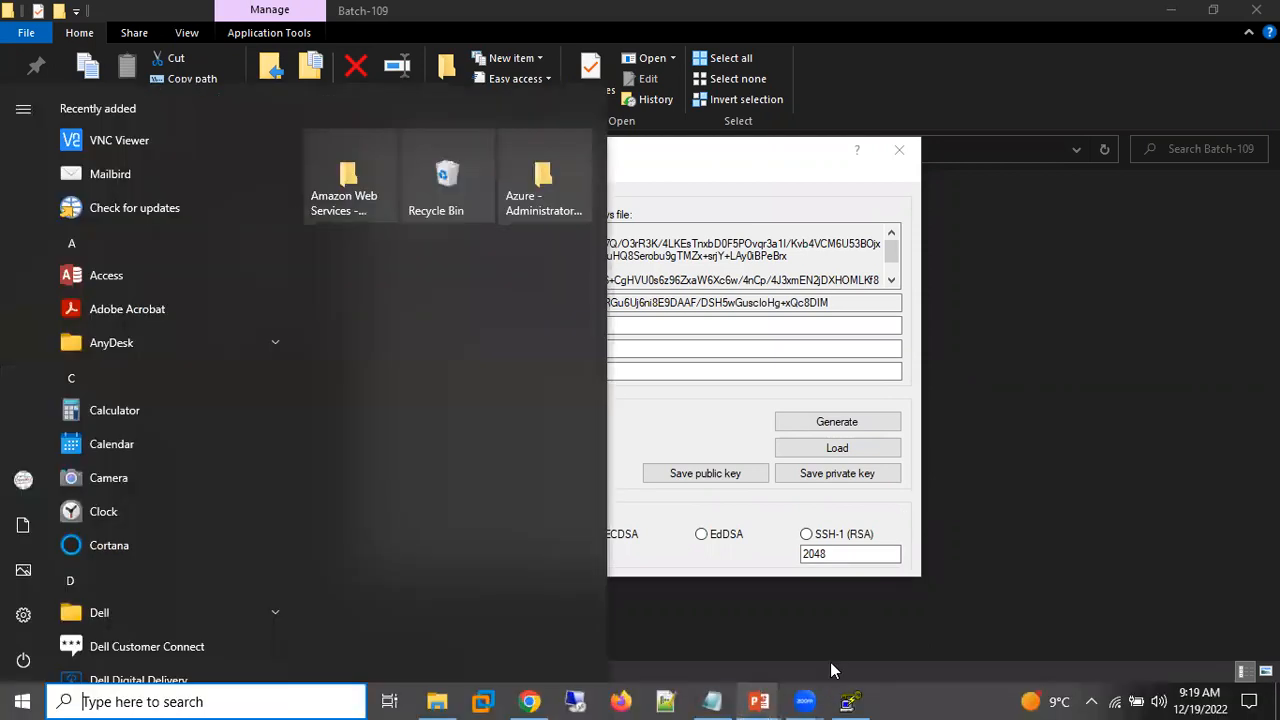
{"action": "mouse_move", "coordinate": [759, 701]}
{"action": "left_click", "coordinate": [860, 615]}
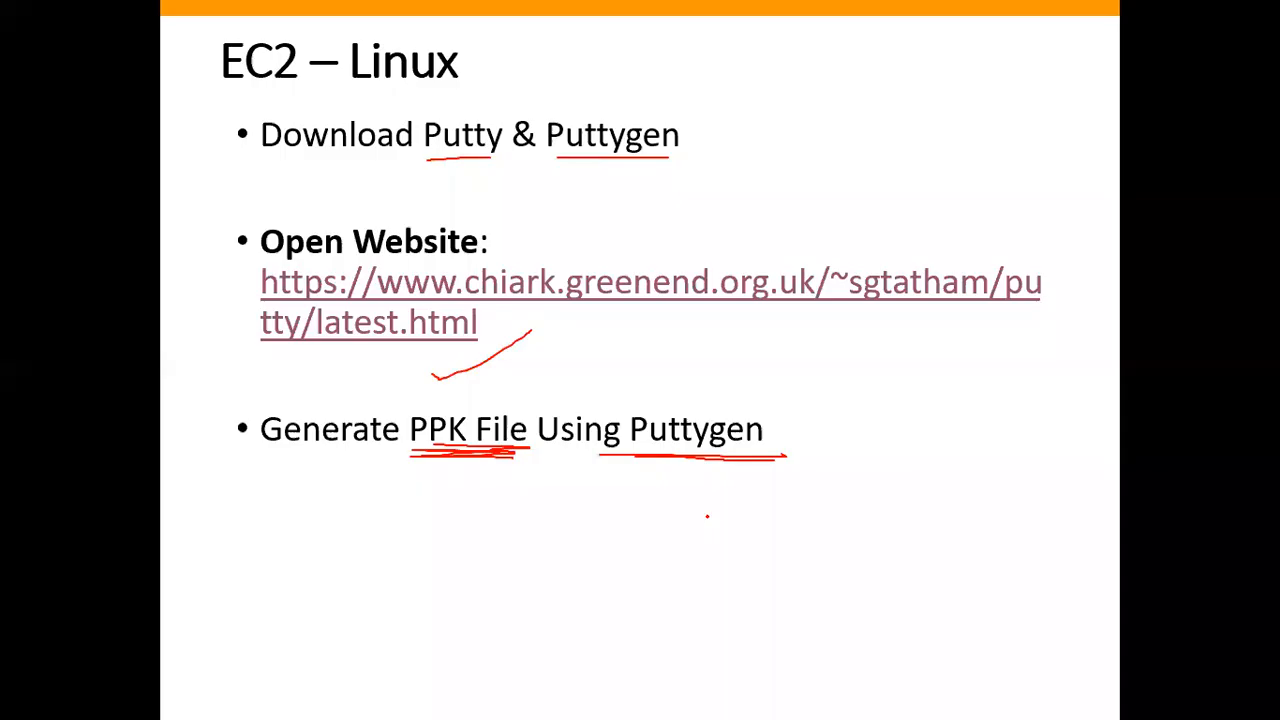
{"action": "key", "text": "Right"}
{"action": "key", "text": "Right"}
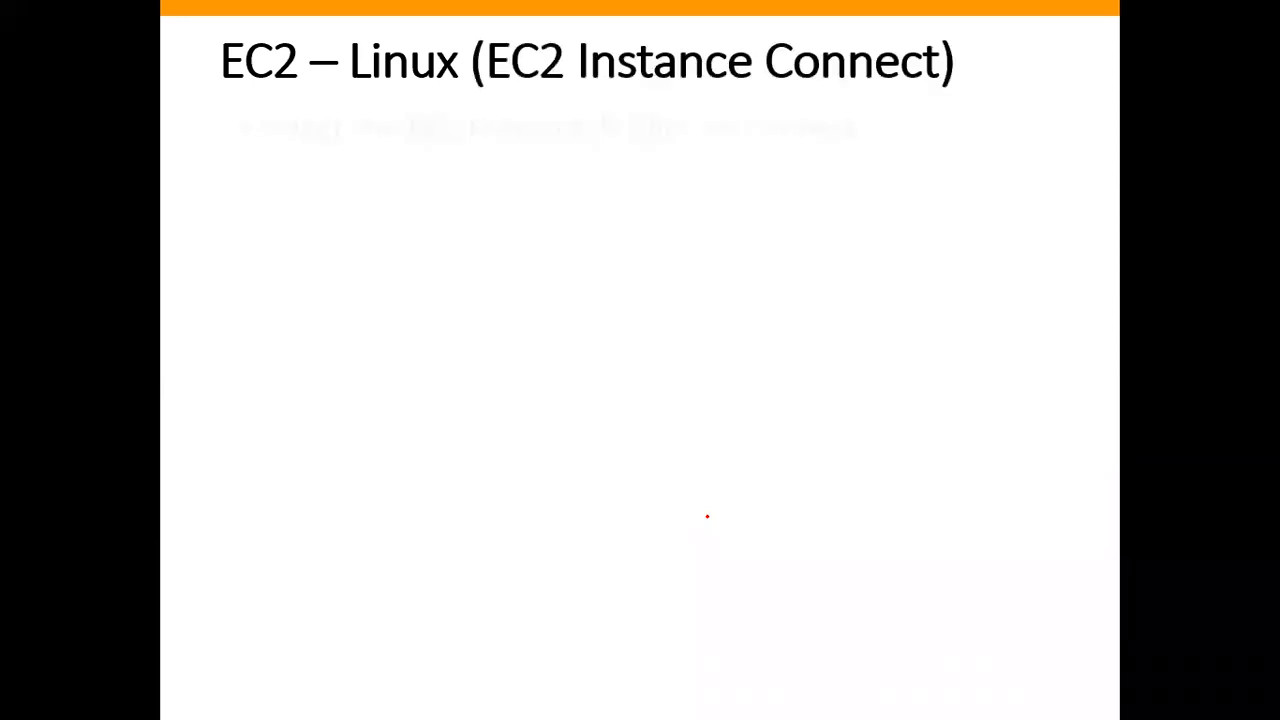
{"action": "key", "text": "Right"}
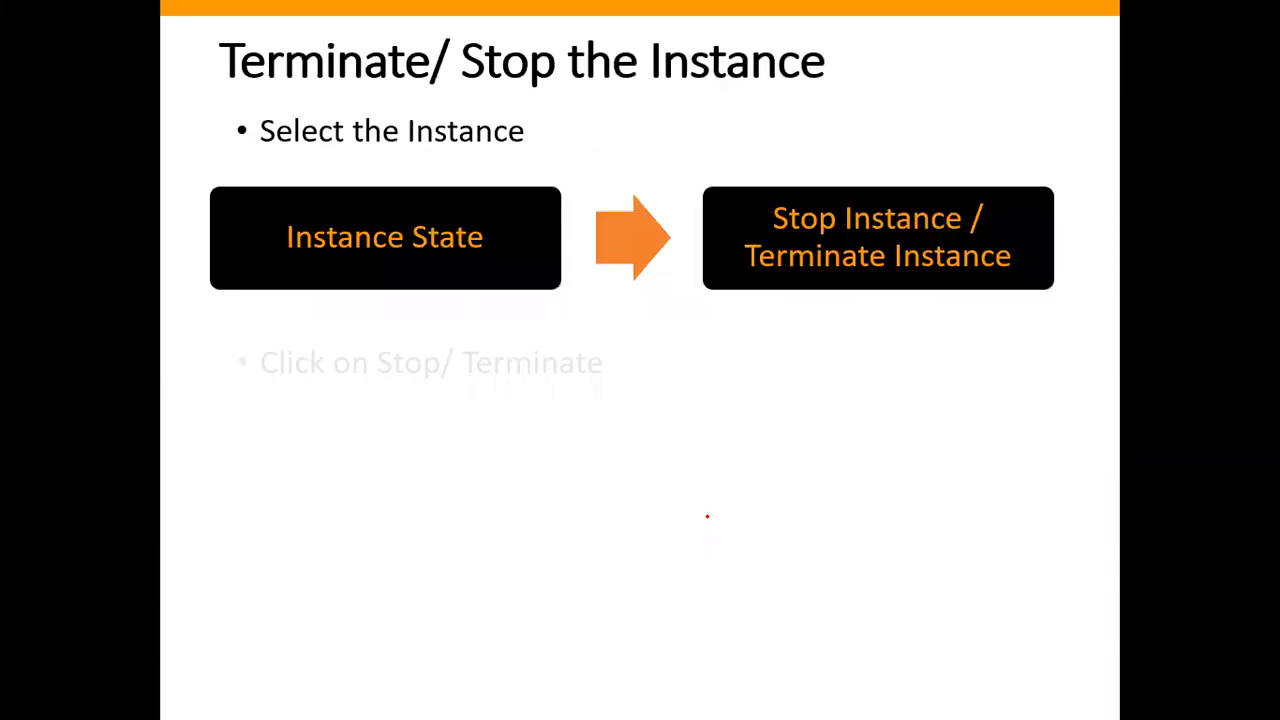
{"action": "left_click_drag", "start_coordinate": [253, 578], "coordinate": [203, 607]}
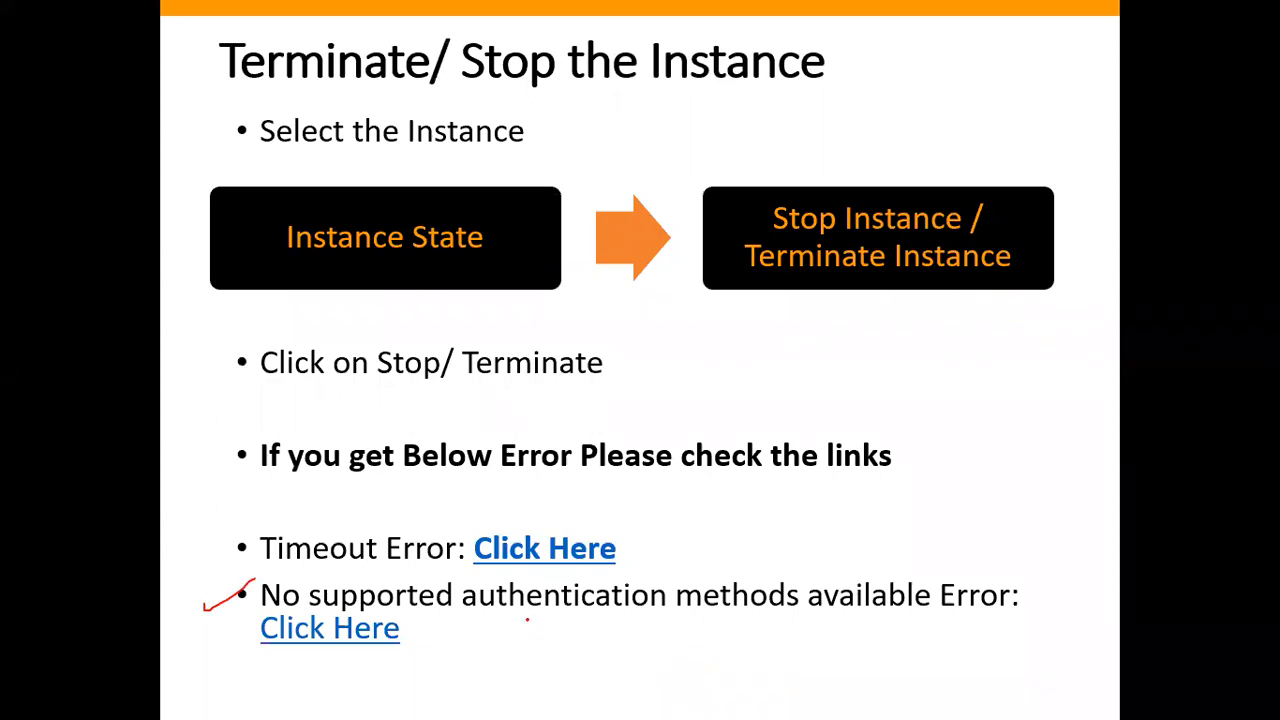
{"action": "left_click_drag", "start_coordinate": [520, 621], "coordinate": [798, 622]}
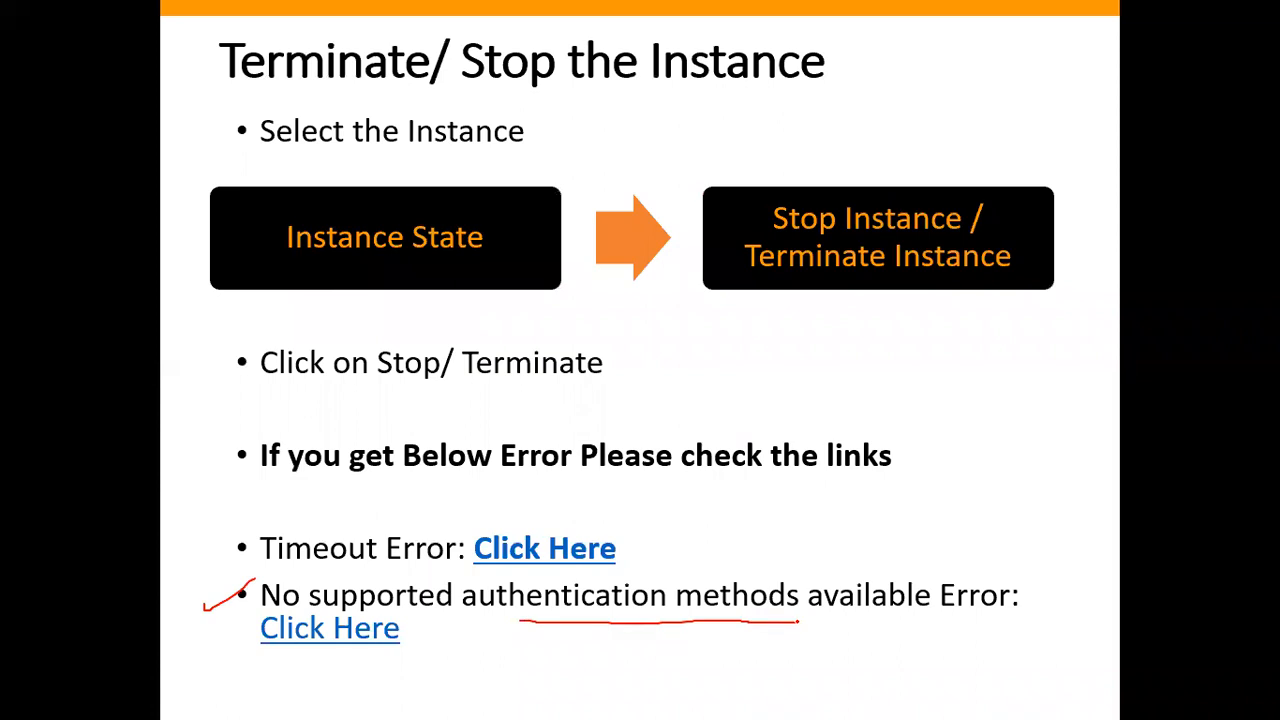
Return to PuTTYgen, save the private key without a passphrase as Linux-109-Key in PPK format in Batch-109, and close the generator.
{"action": "key", "text": "alt+Tab"}
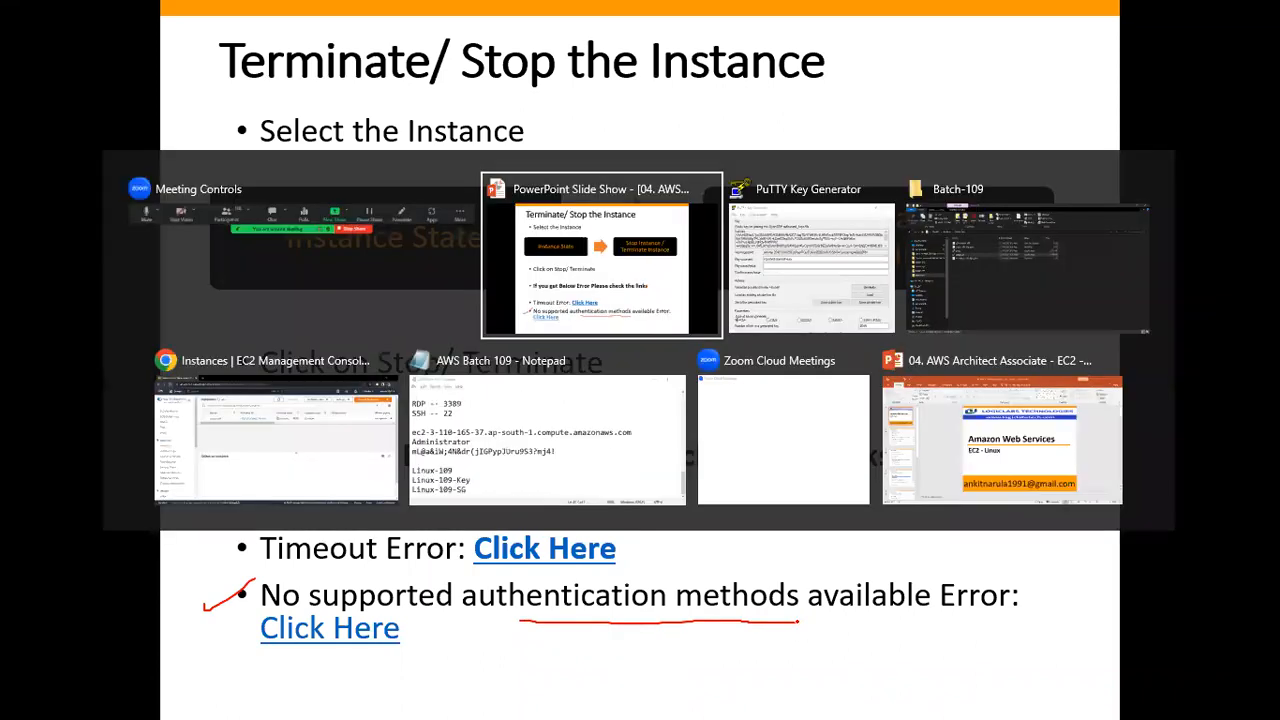
{"action": "key", "text": "alt+Tab"}
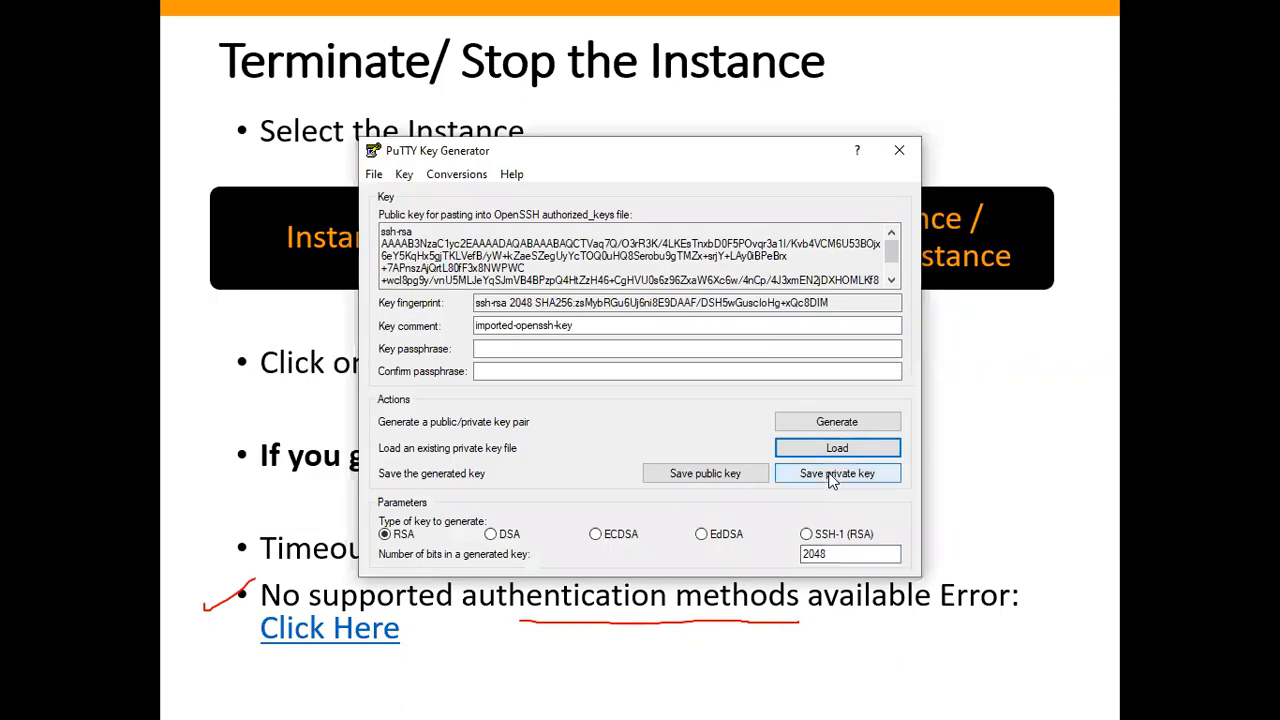
{"action": "left_click", "coordinate": [829, 477]}
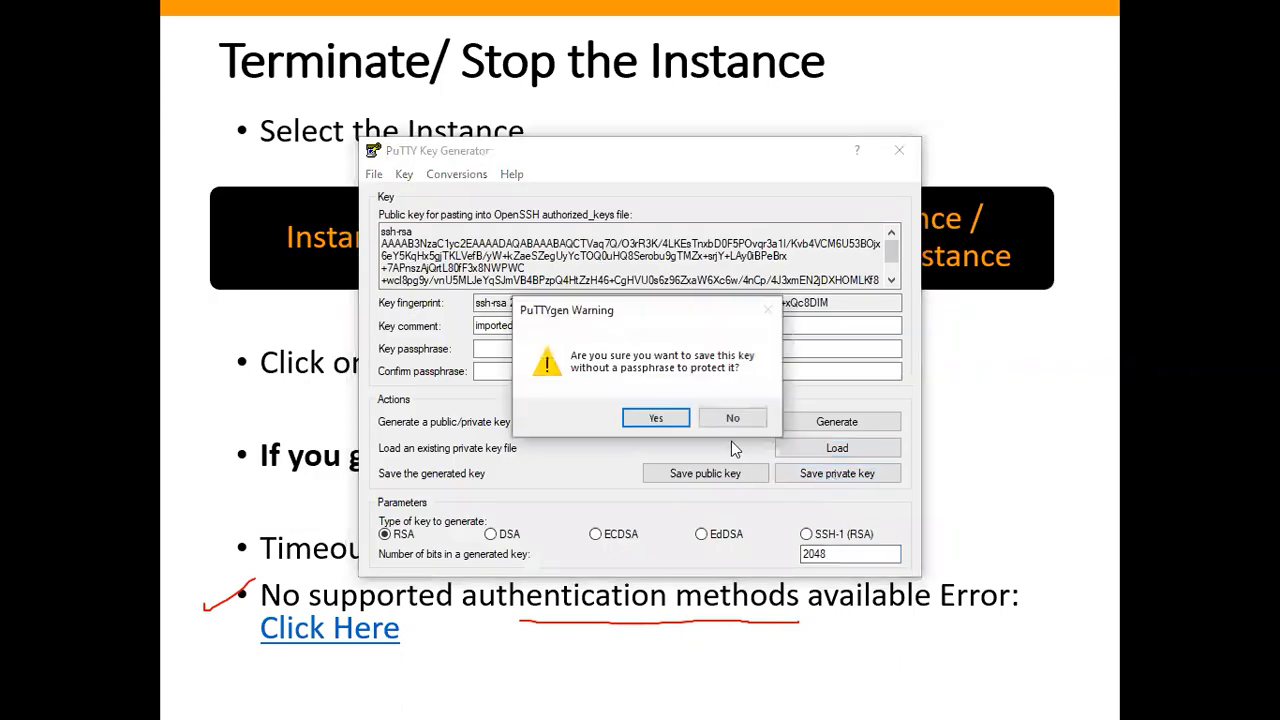
{"action": "left_click", "coordinate": [656, 420]}
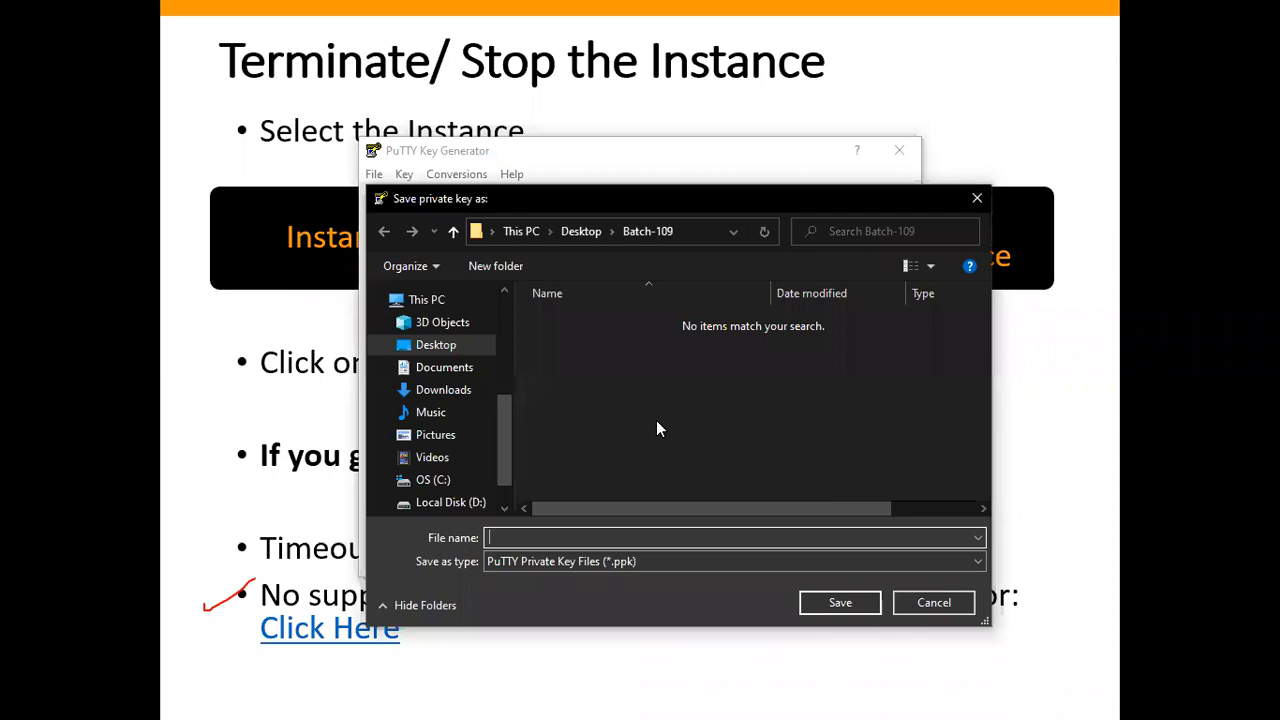
{"action": "type", "text": "l"}
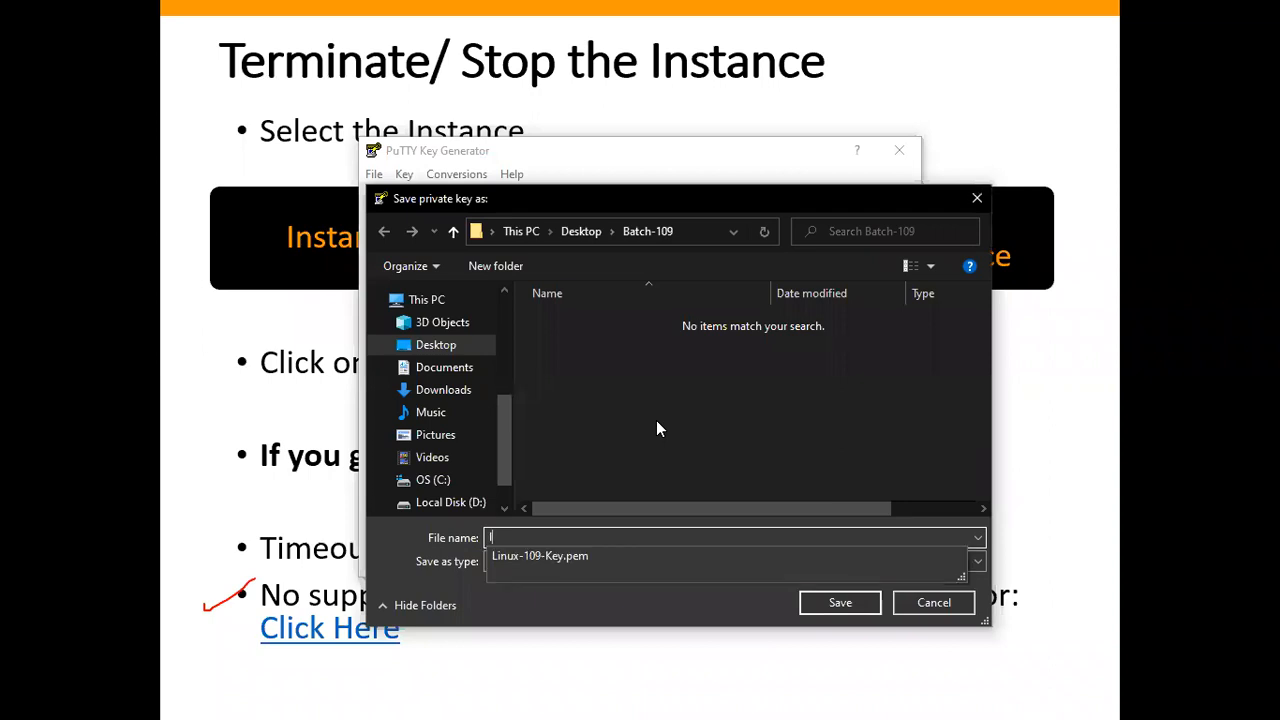
{"action": "key", "text": "Down"}
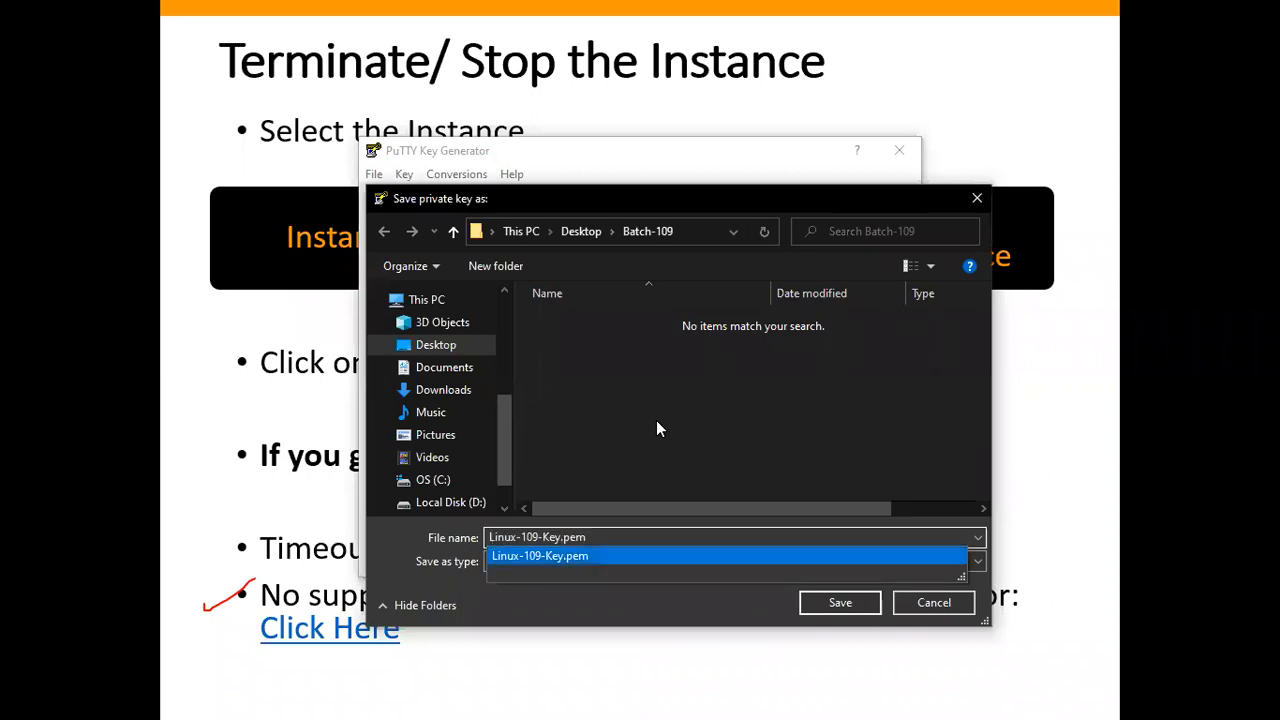
{"action": "key", "text": "BackSpace"}
{"action": "key", "text": "BackSpace"}
{"action": "key", "text": "BackSpace"}
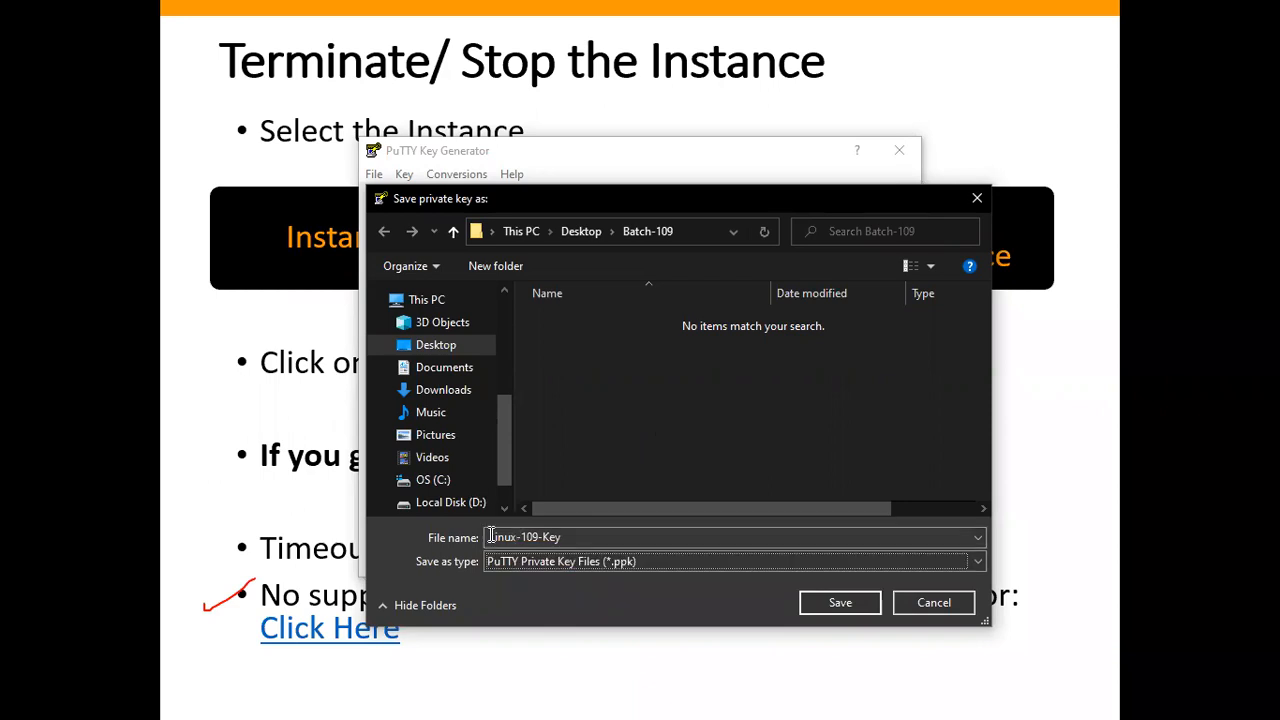
{"action": "left_click", "coordinate": [605, 531]}
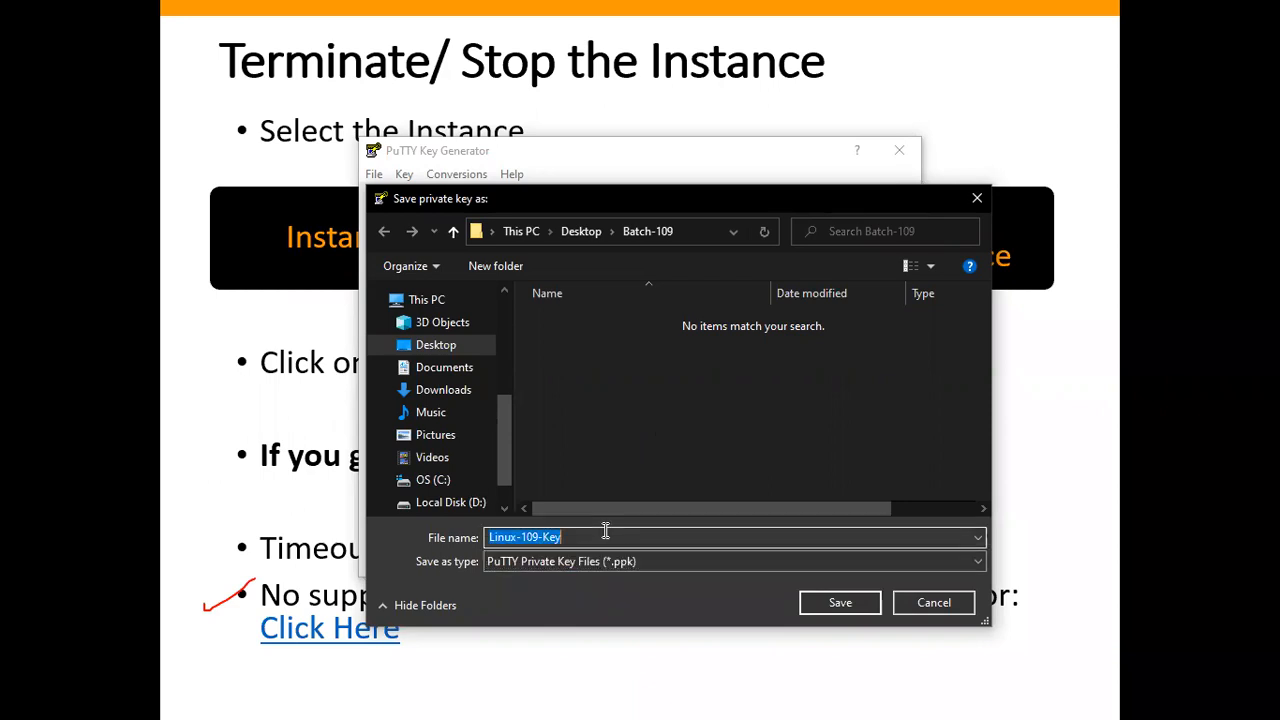
{"action": "left_click", "coordinate": [840, 600]}
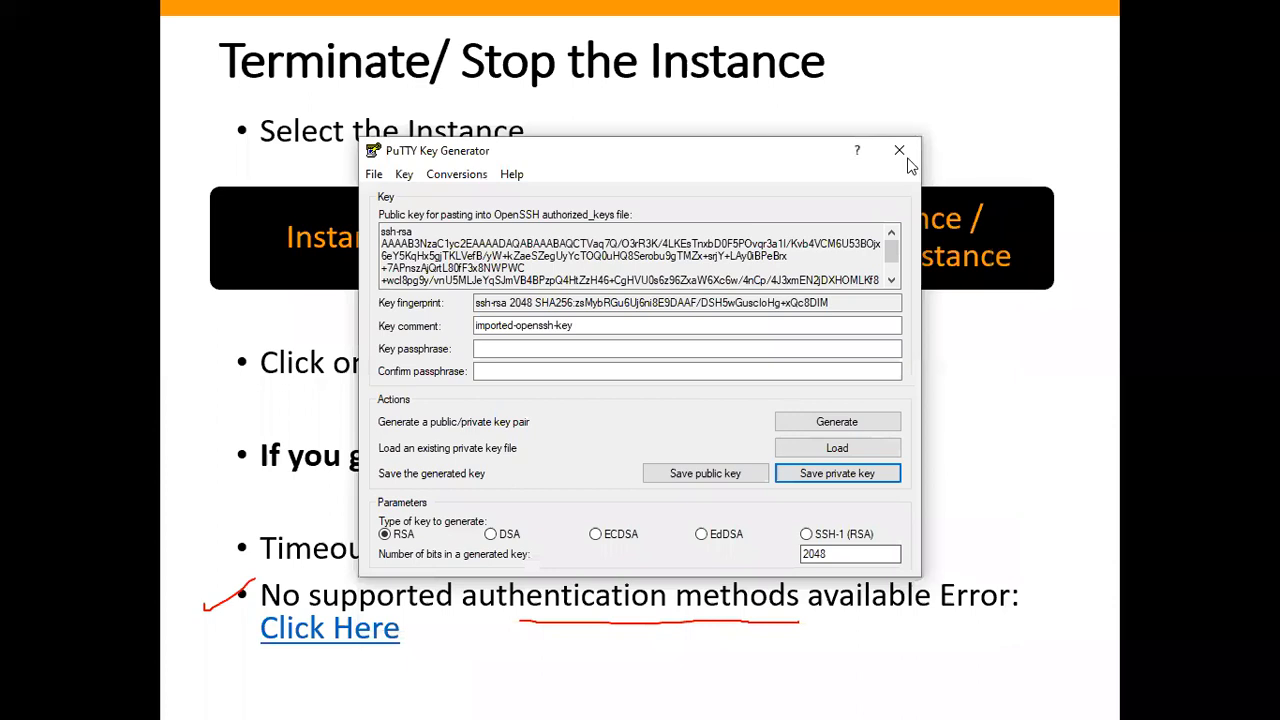
{"action": "left_click", "coordinate": [899, 150]}
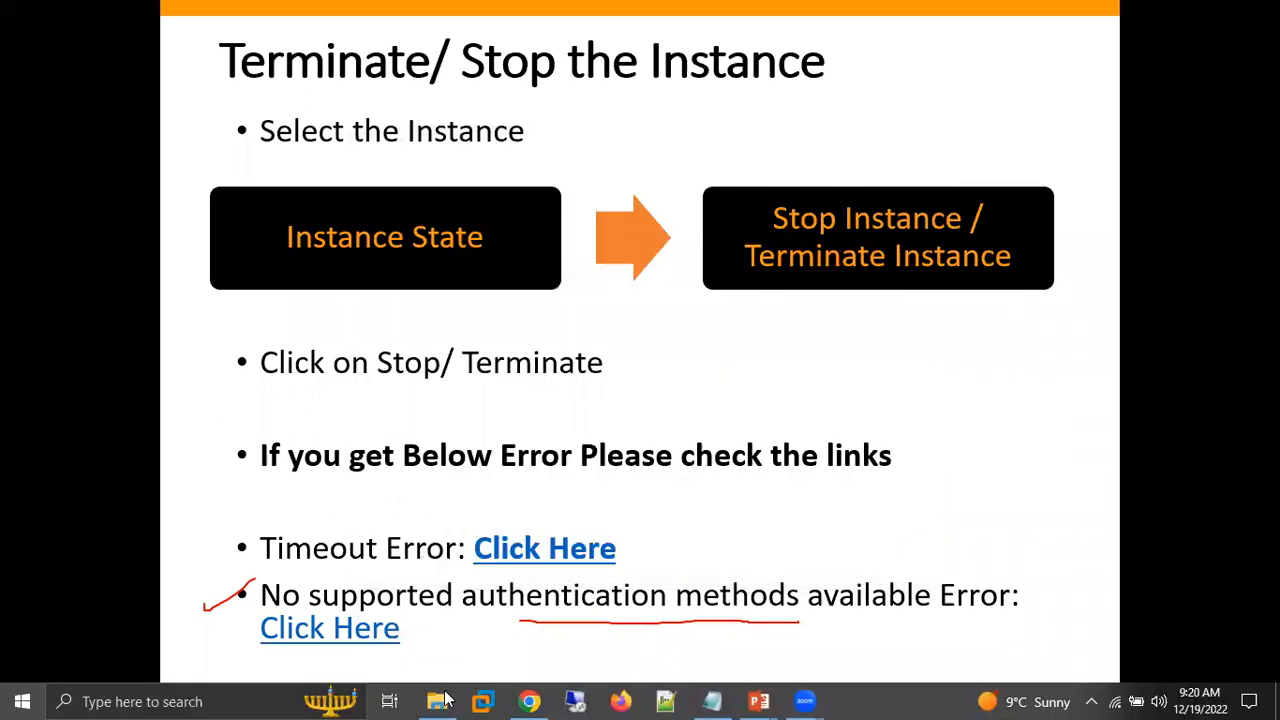
Switch to the Batch-109 folder in File Explorer and permanently delete Linux-109-Key.ppk.
{"action": "key", "text": "super"}
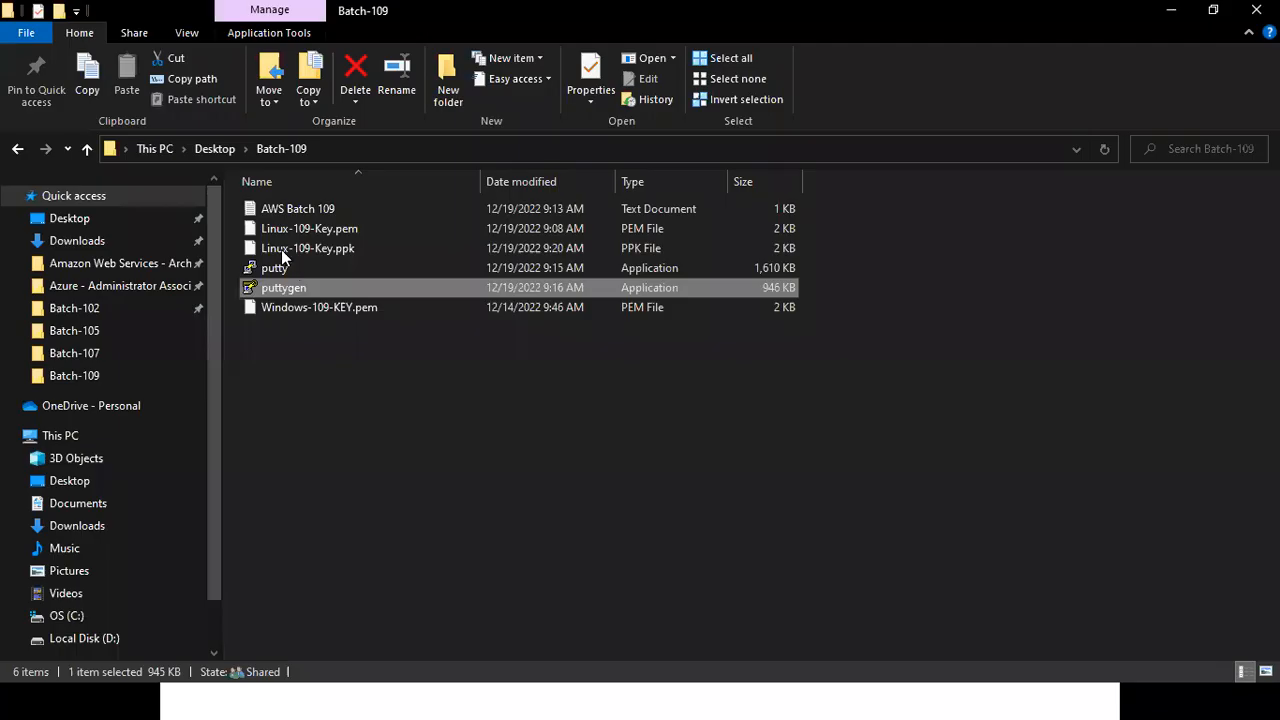
{"action": "left_click", "coordinate": [281, 249]}
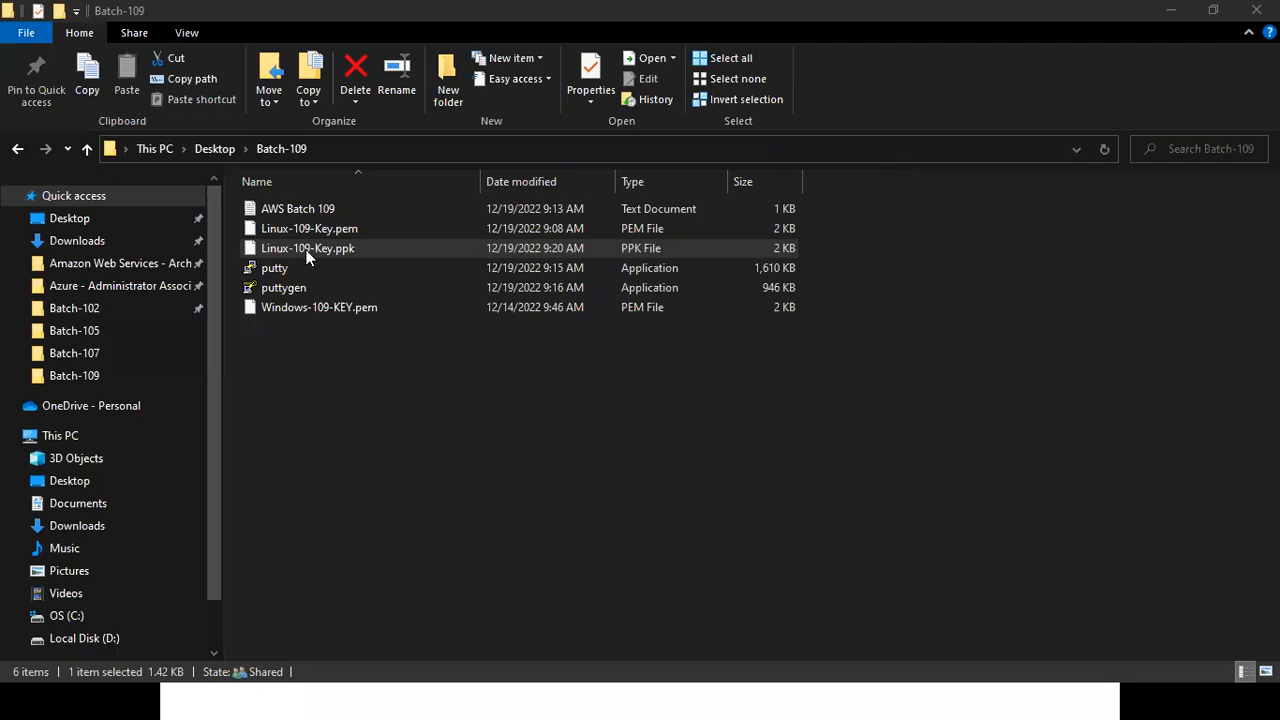
{"action": "key", "text": "shift+Delete"}
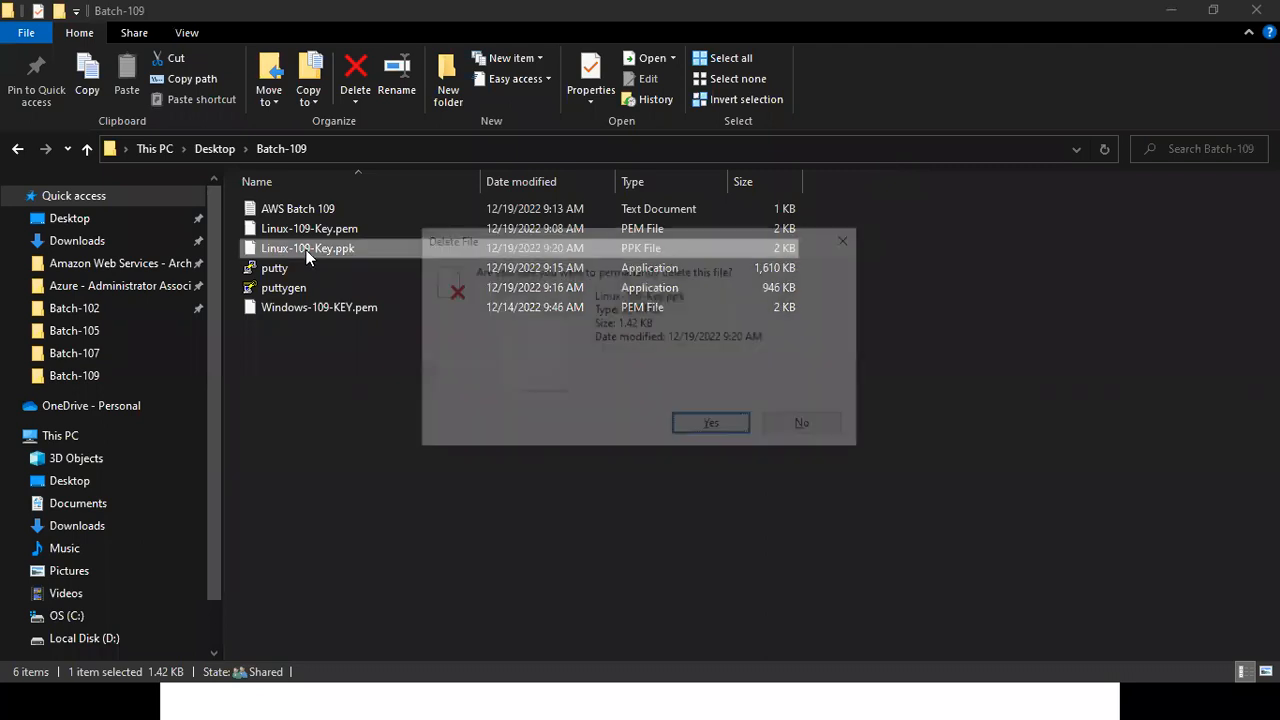
{"action": "key", "text": "Return"}
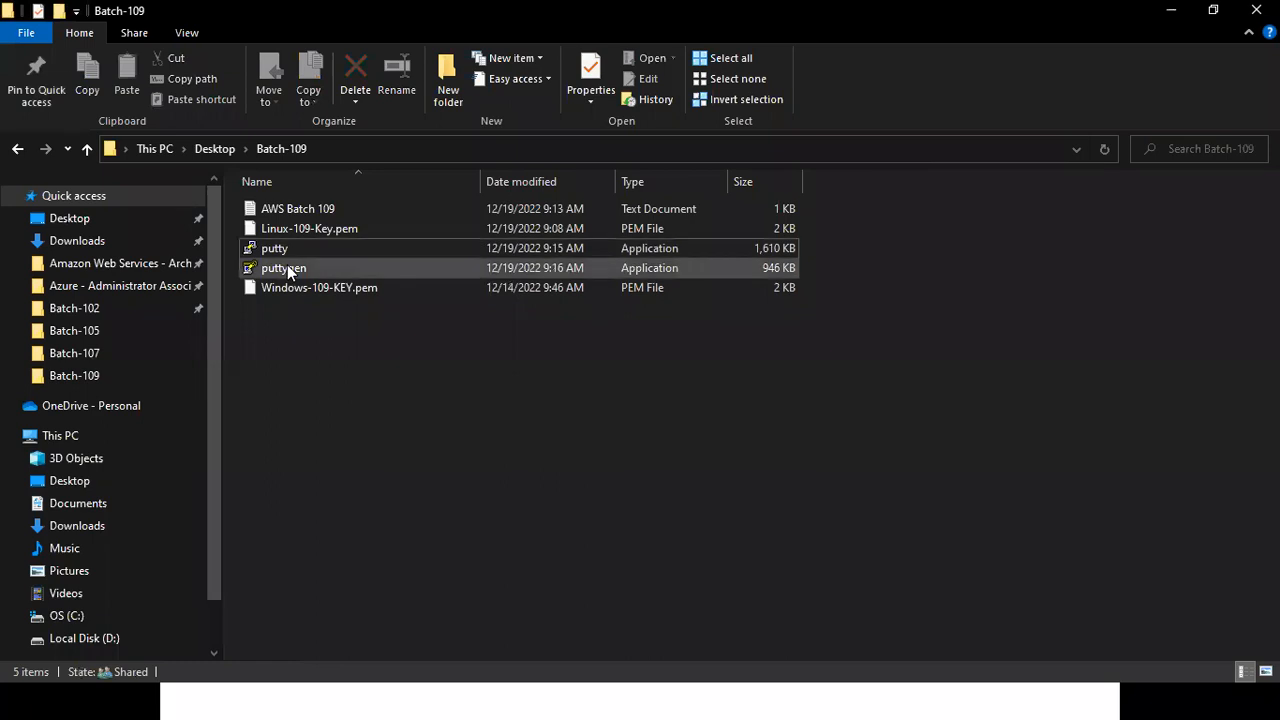
Launch puttygen from the Batch-109 folder and load the existing key Linux-109-Key.pem, showing All Files (*.*).
{"action": "left_click", "coordinate": [288, 271]}
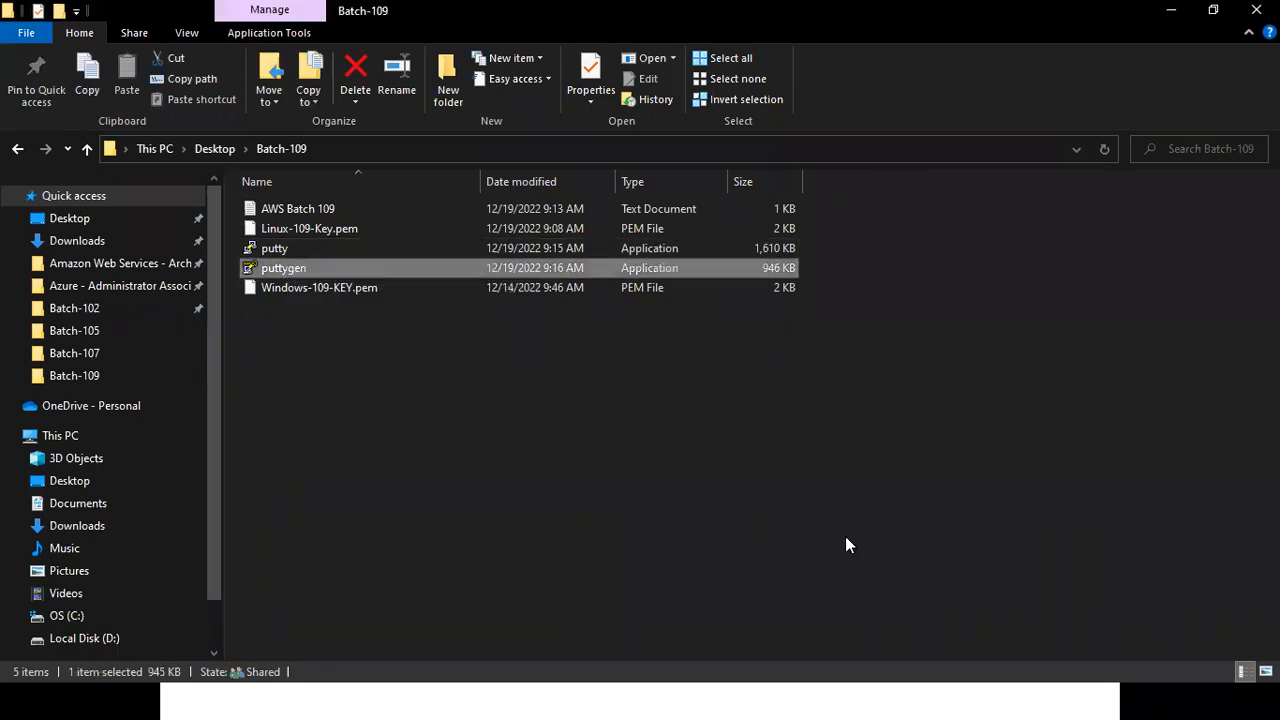
{"action": "left_click", "coordinate": [343, 287]}
{"action": "double_click", "coordinate": [283, 268]}
{"action": "left_click_drag", "start_coordinate": [669, 163], "coordinate": [607, 157]}
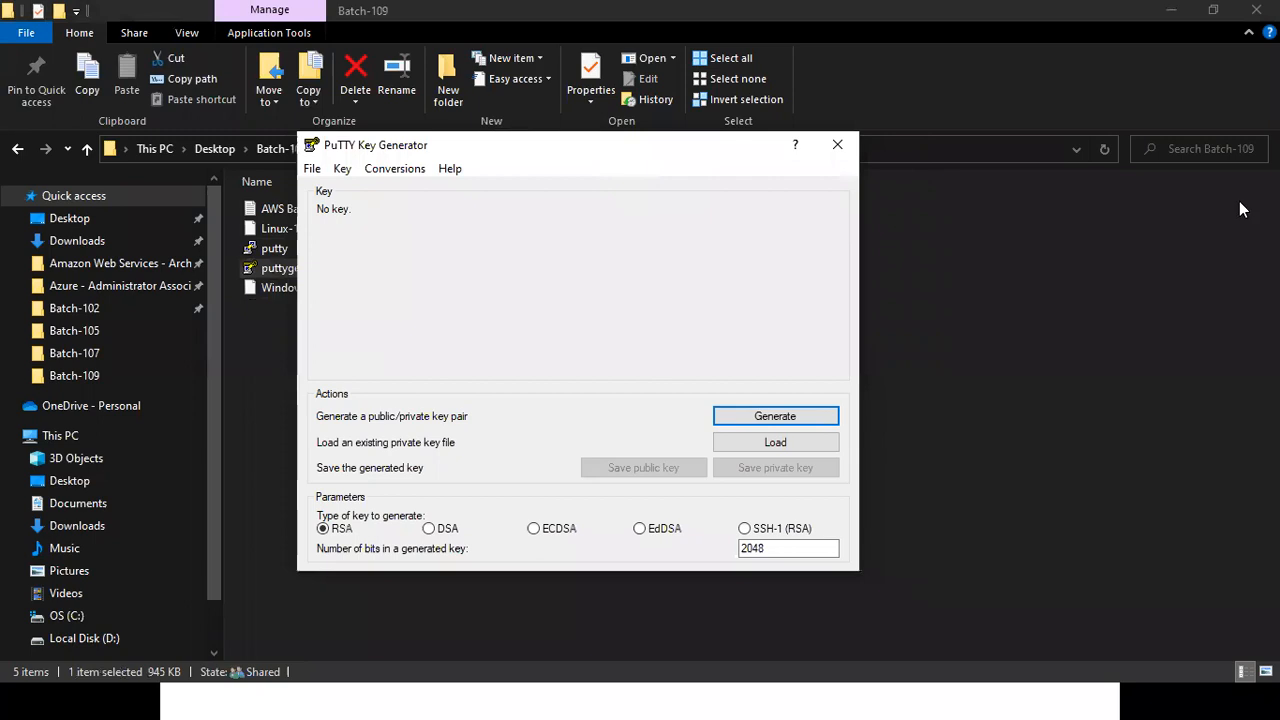
{"action": "left_click", "coordinate": [815, 443]}
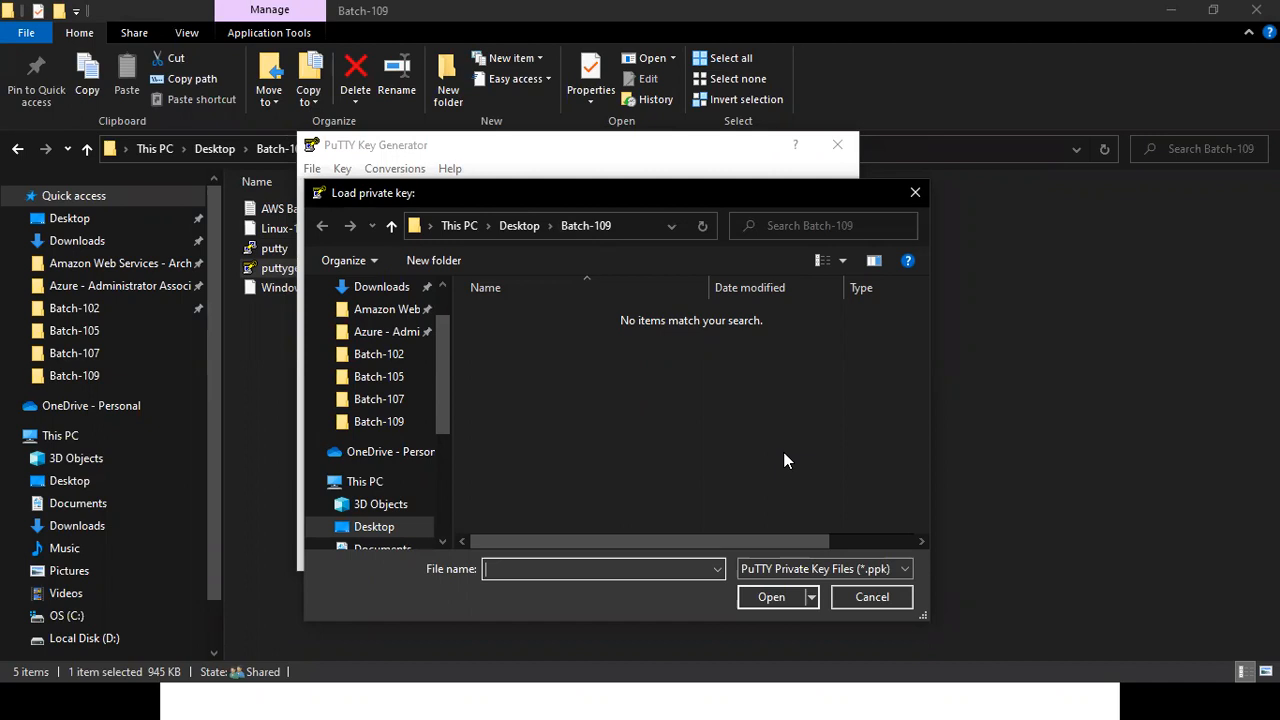
{"action": "left_click", "coordinate": [801, 572]}
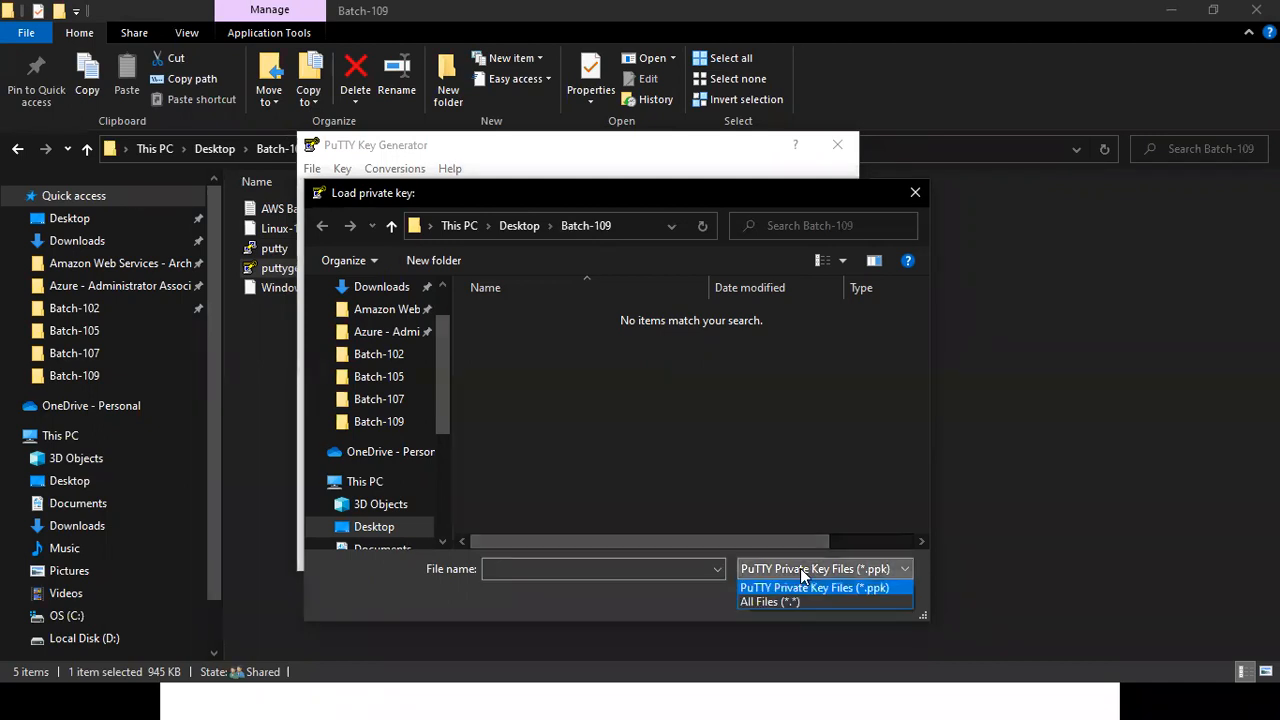
{"action": "left_click", "coordinate": [750, 600]}
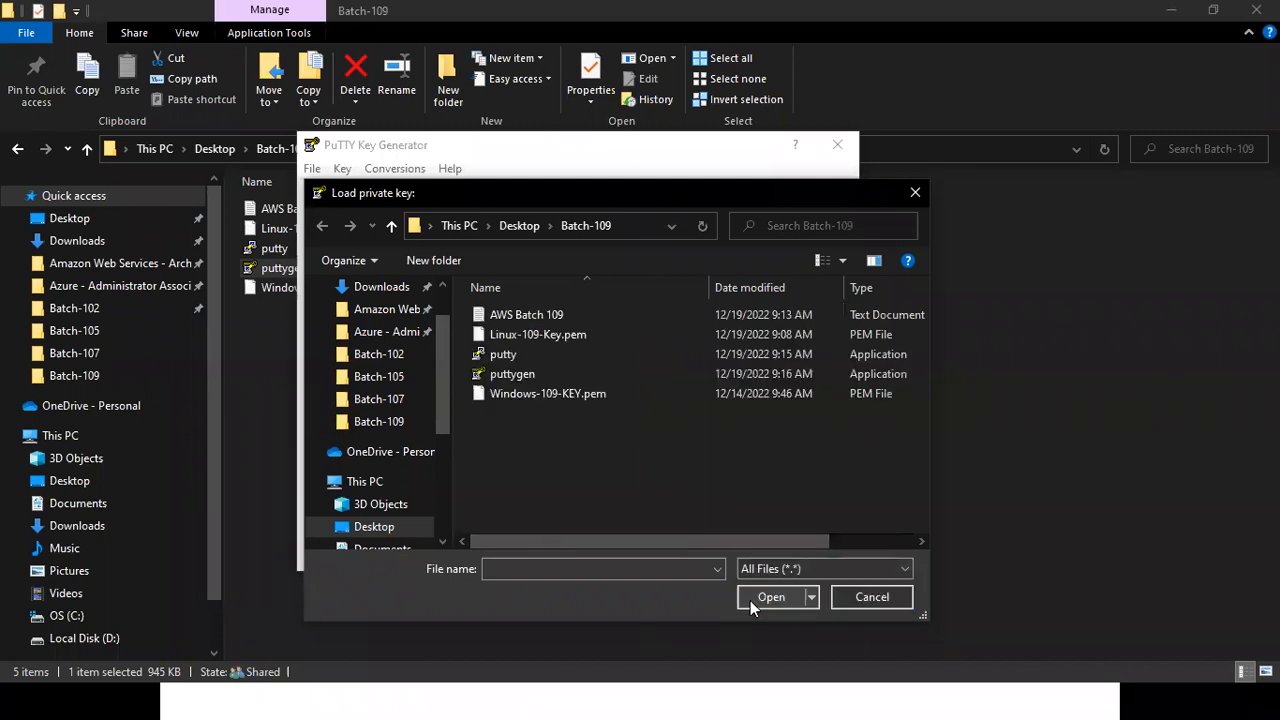
{"action": "left_click", "coordinate": [517, 338]}
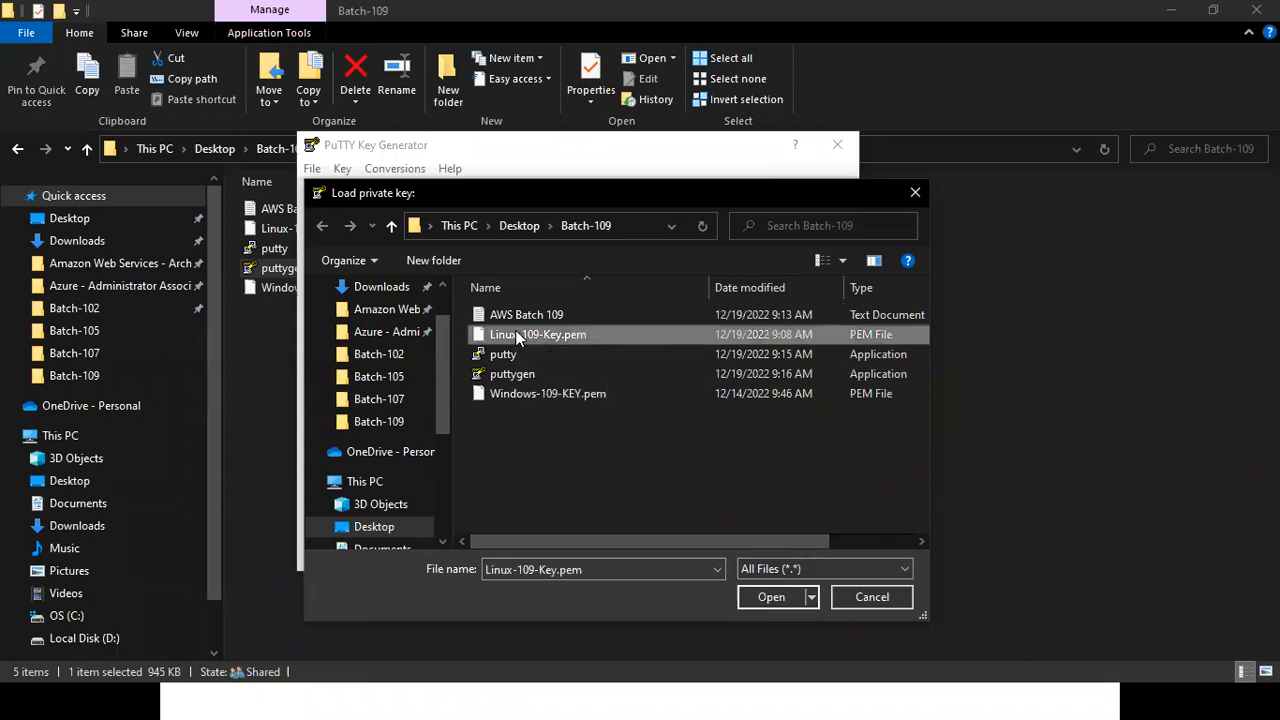
{"action": "left_click", "coordinate": [775, 597]}
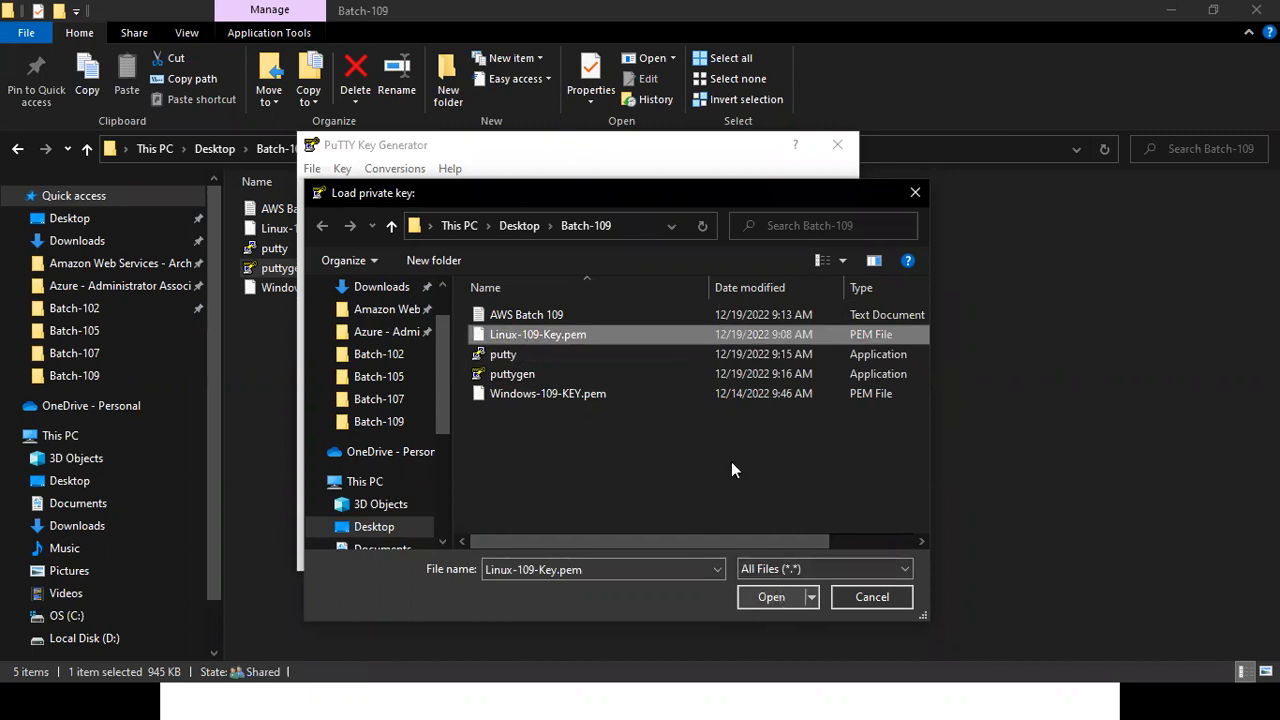
{"action": "left_click", "coordinate": [742, 433]}
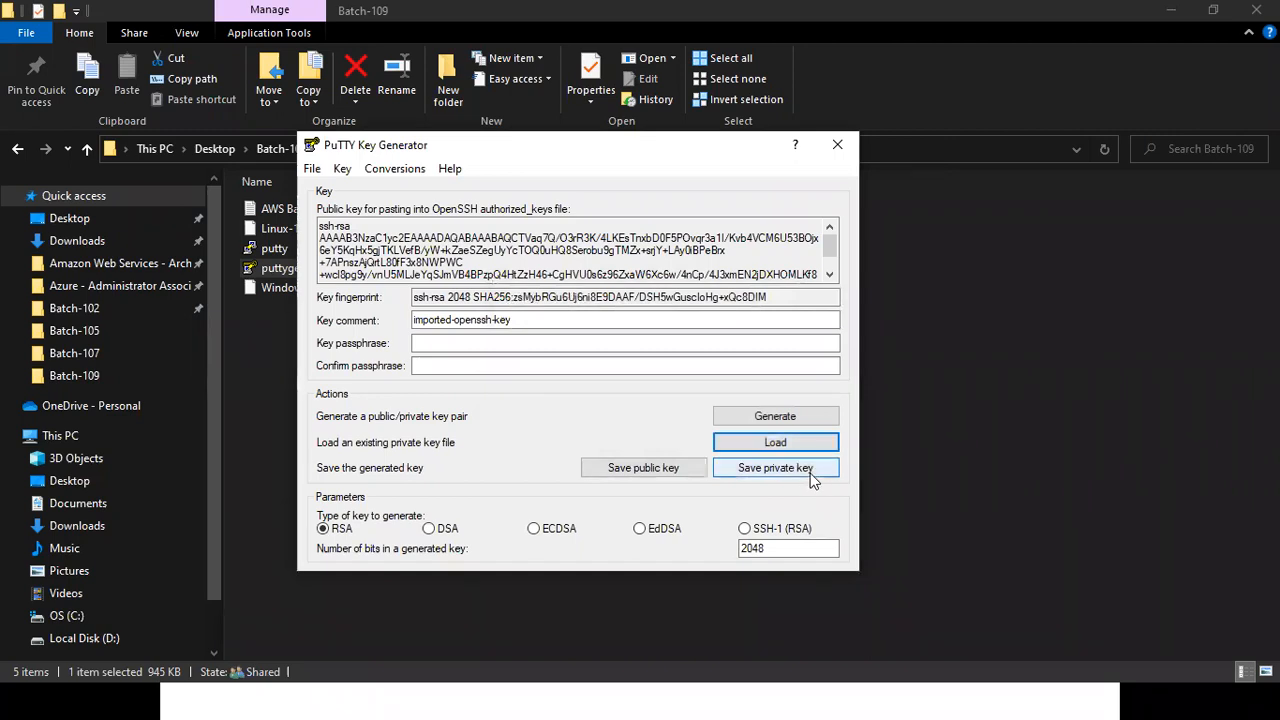
Save the private key without a passphrase as Linux-109-Key in PPK format in Batch-109, close the generator, and select the new file.
{"action": "left_click", "coordinate": [811, 475]}
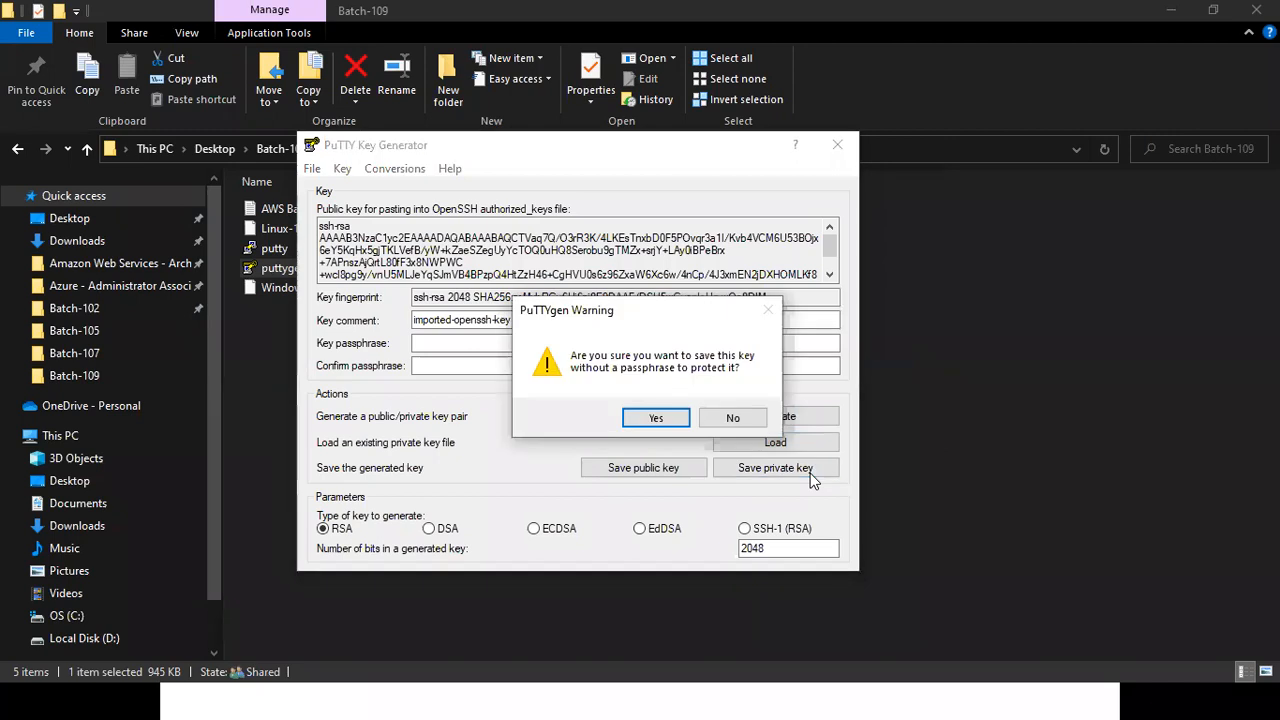
{"action": "left_click", "coordinate": [673, 422]}
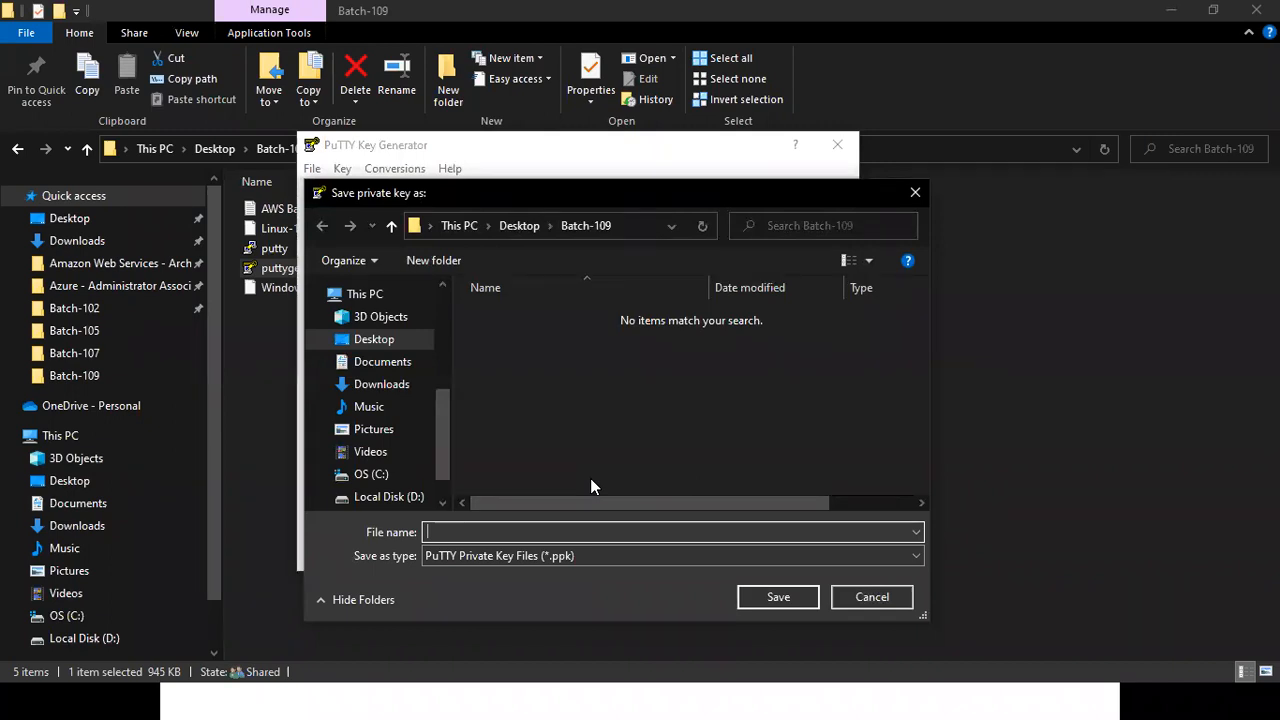
{"action": "type", "text": "l"}
{"action": "key", "text": "Down"}
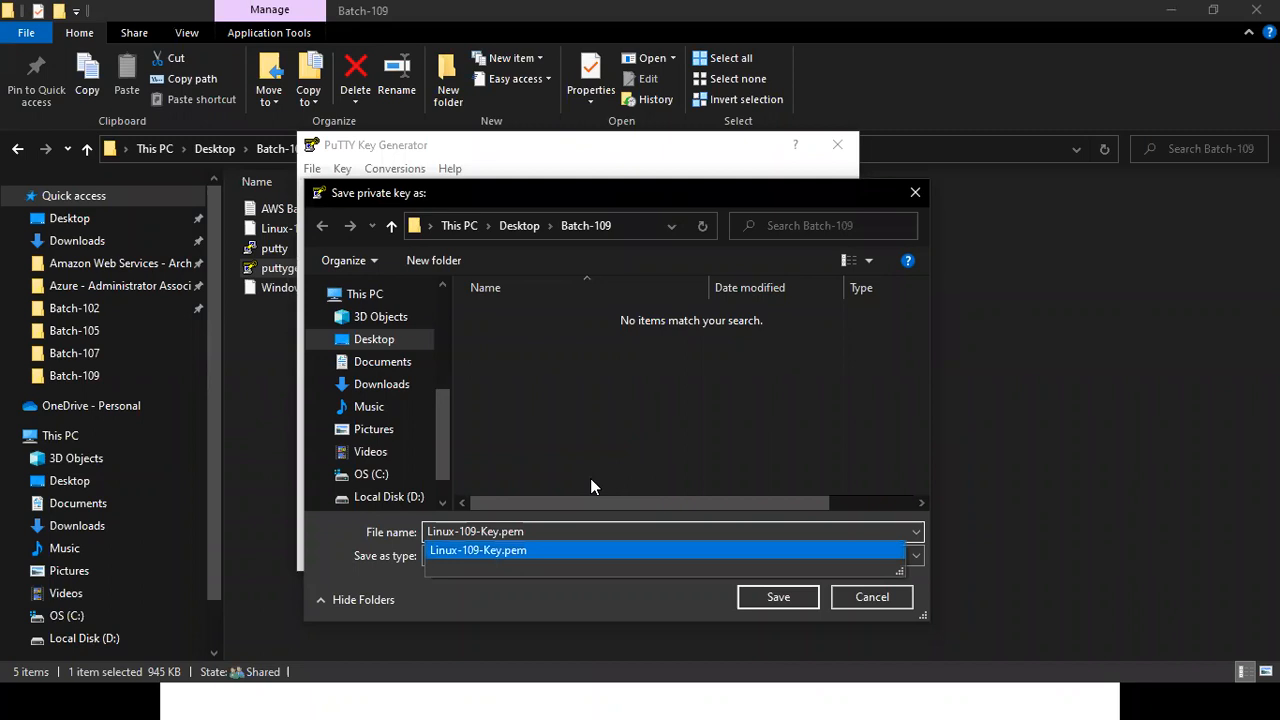
{"action": "key", "text": "BackSpace"}
{"action": "key", "text": "BackSpace"}
{"action": "key", "text": "BackSpace"}
{"action": "key", "text": "BackSpace"}
{"action": "key", "text": "Escape"}
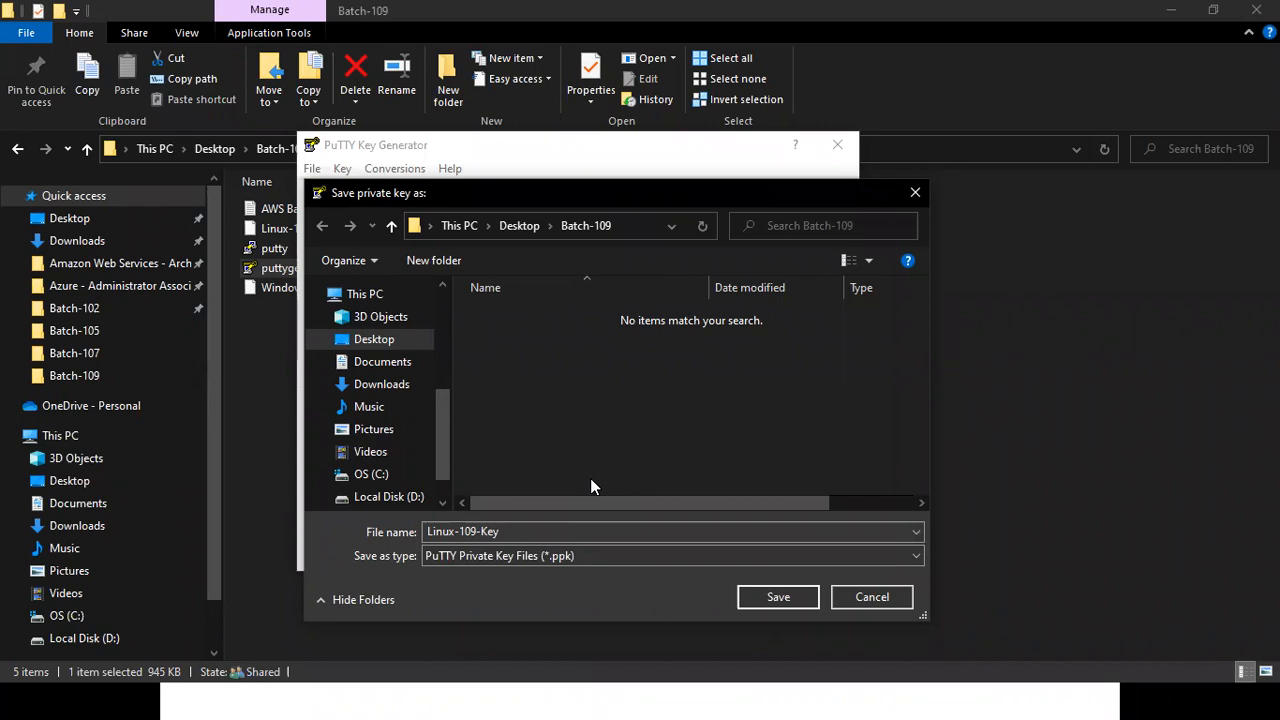
{"action": "left_click", "coordinate": [778, 598]}
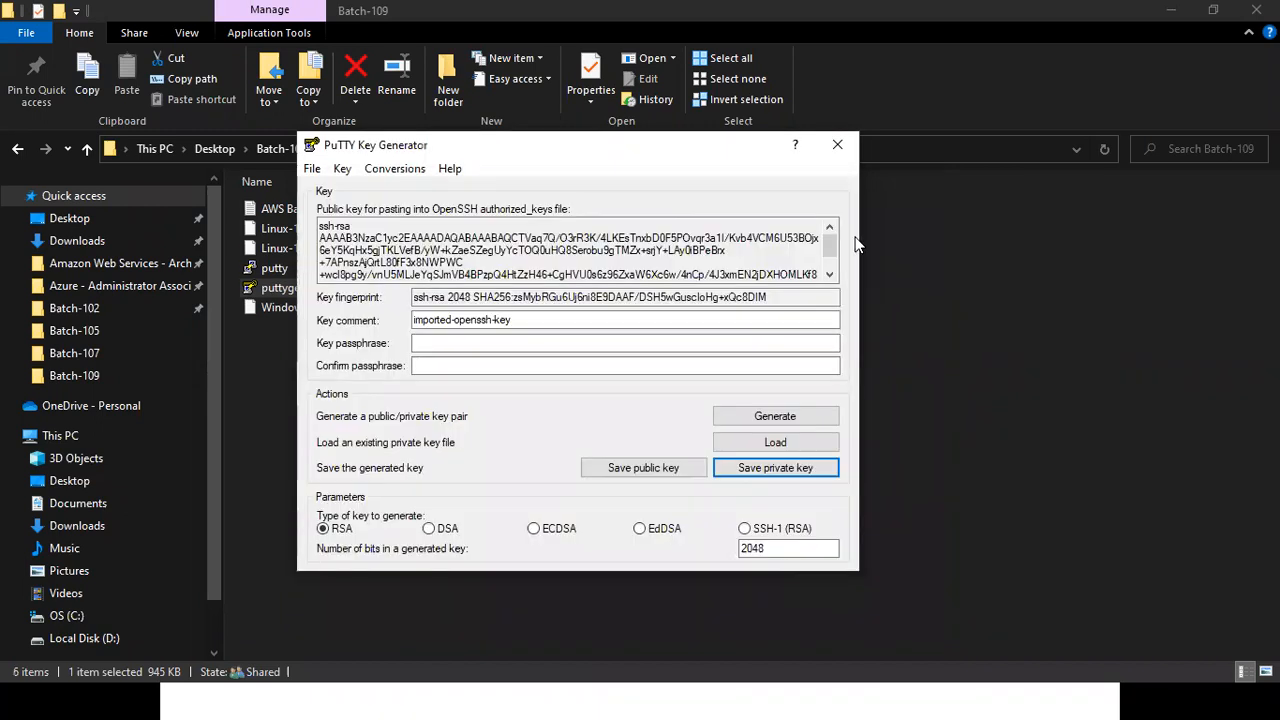
{"action": "left_click", "coordinate": [837, 144]}
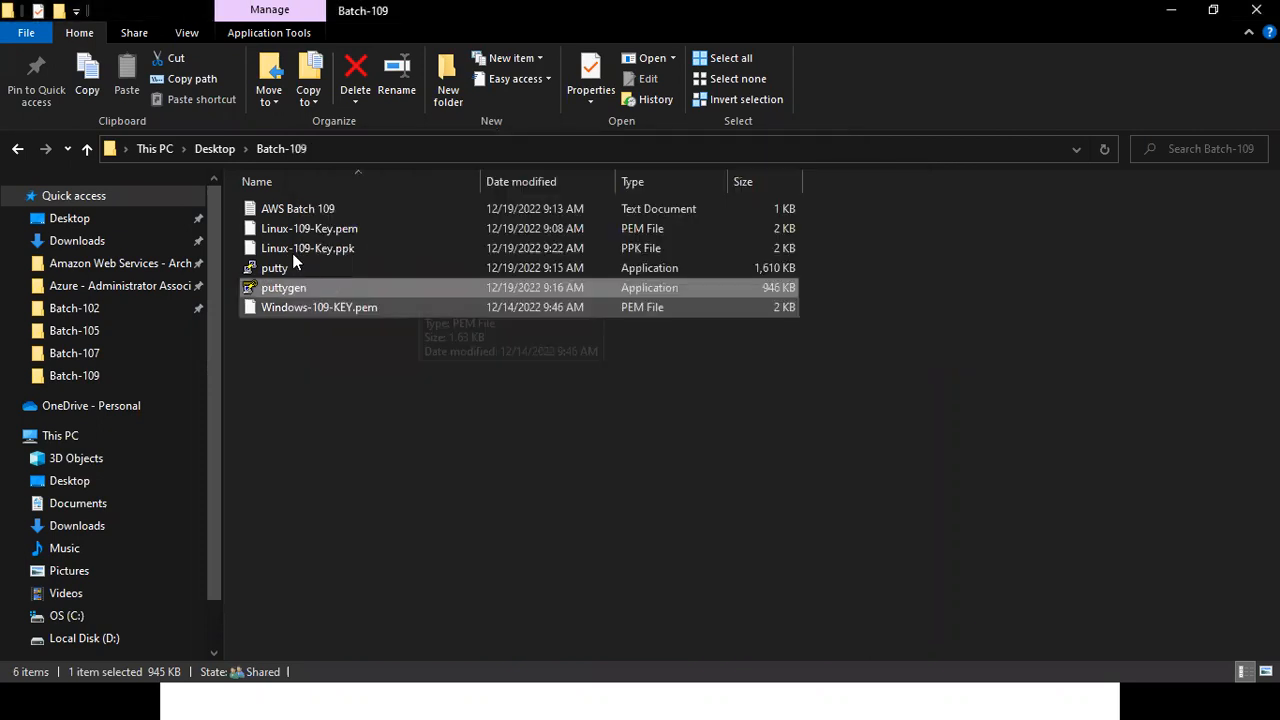
{"action": "left_click", "coordinate": [287, 252]}
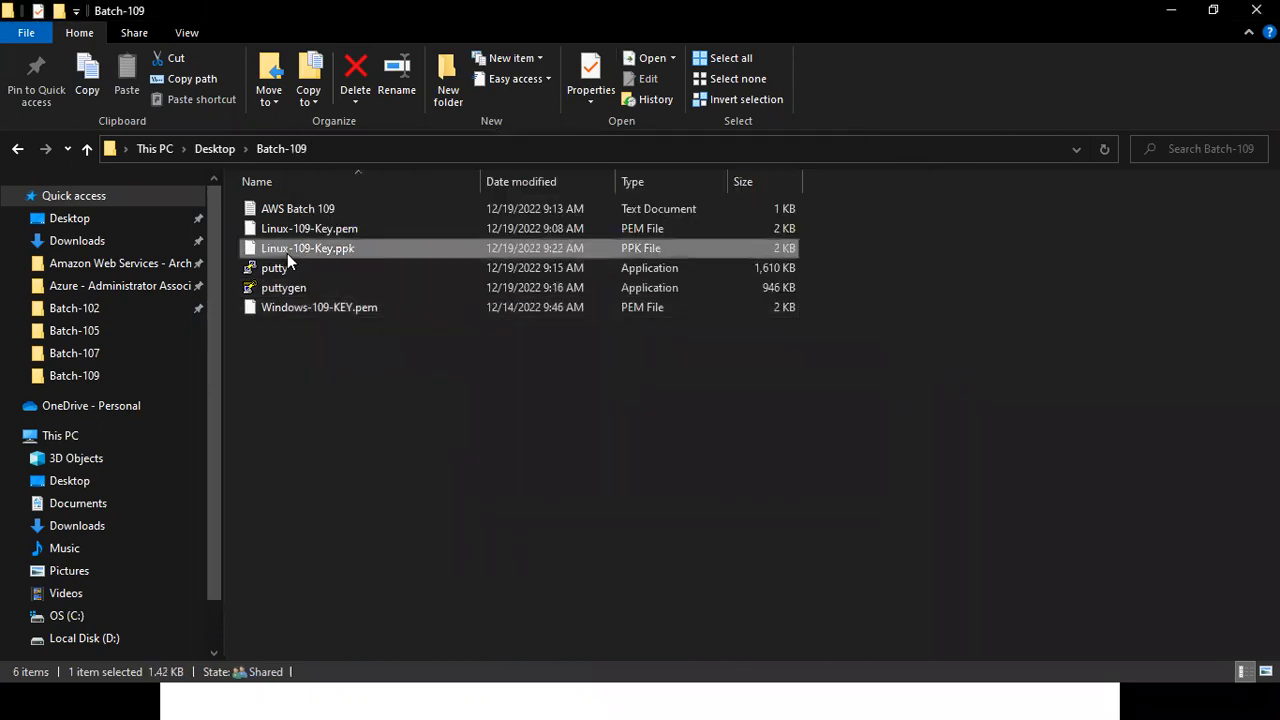
{"action": "left_click", "coordinate": [607, 77]}
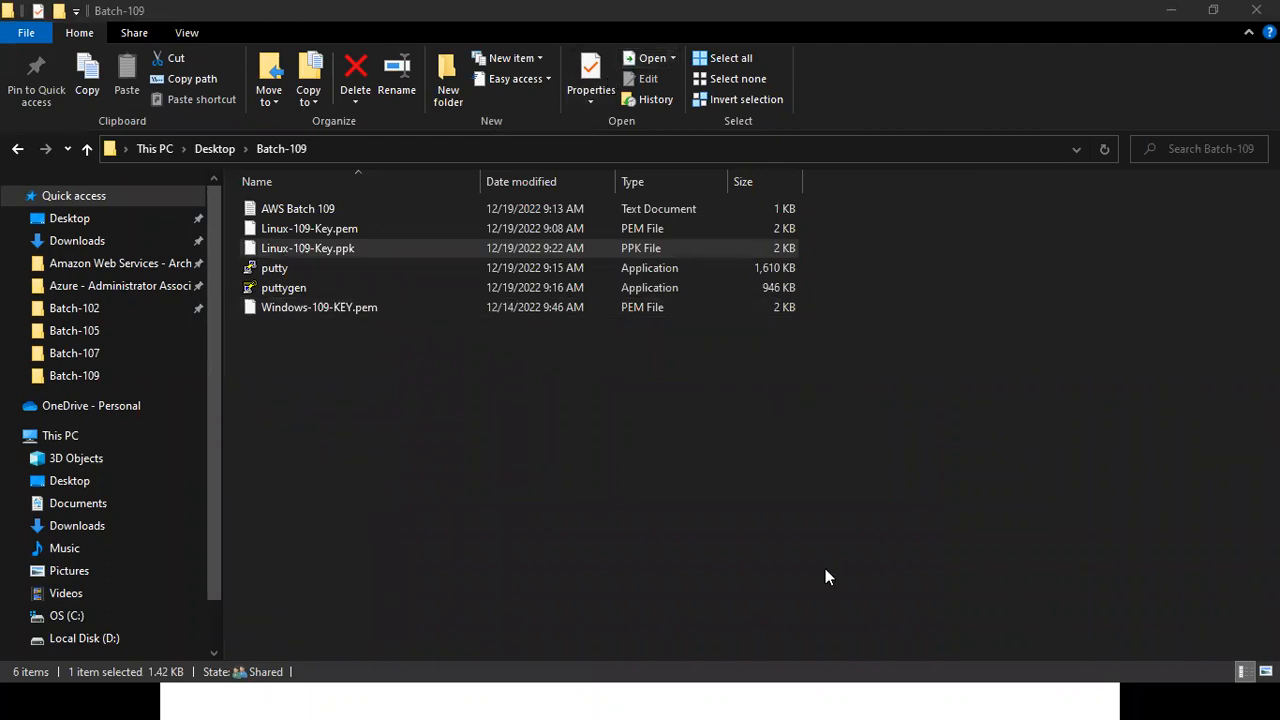
Switch to the PowerPoint slide show, go to the EC2 – Linux slides, and underline EC2 Machine with the pen.
{"action": "mouse_move", "coordinate": [757, 699]}
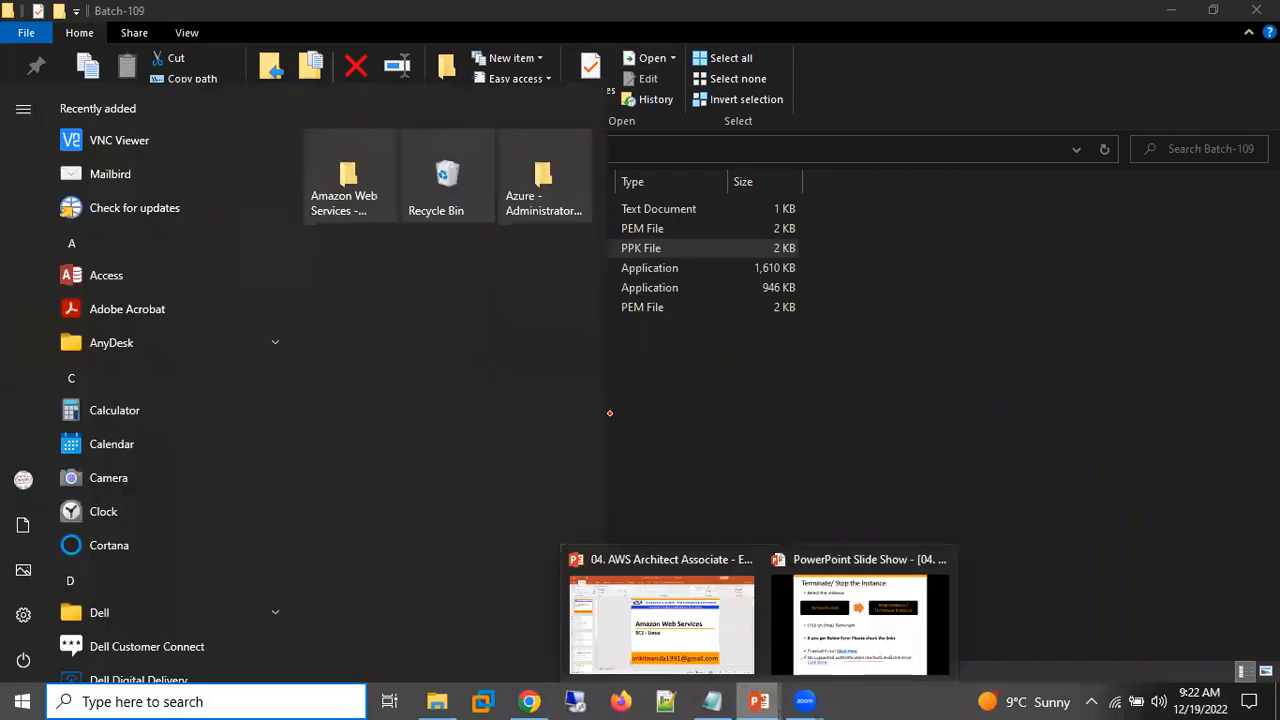
{"action": "left_click", "coordinate": [830, 640]}
{"action": "key", "text": "Right"}
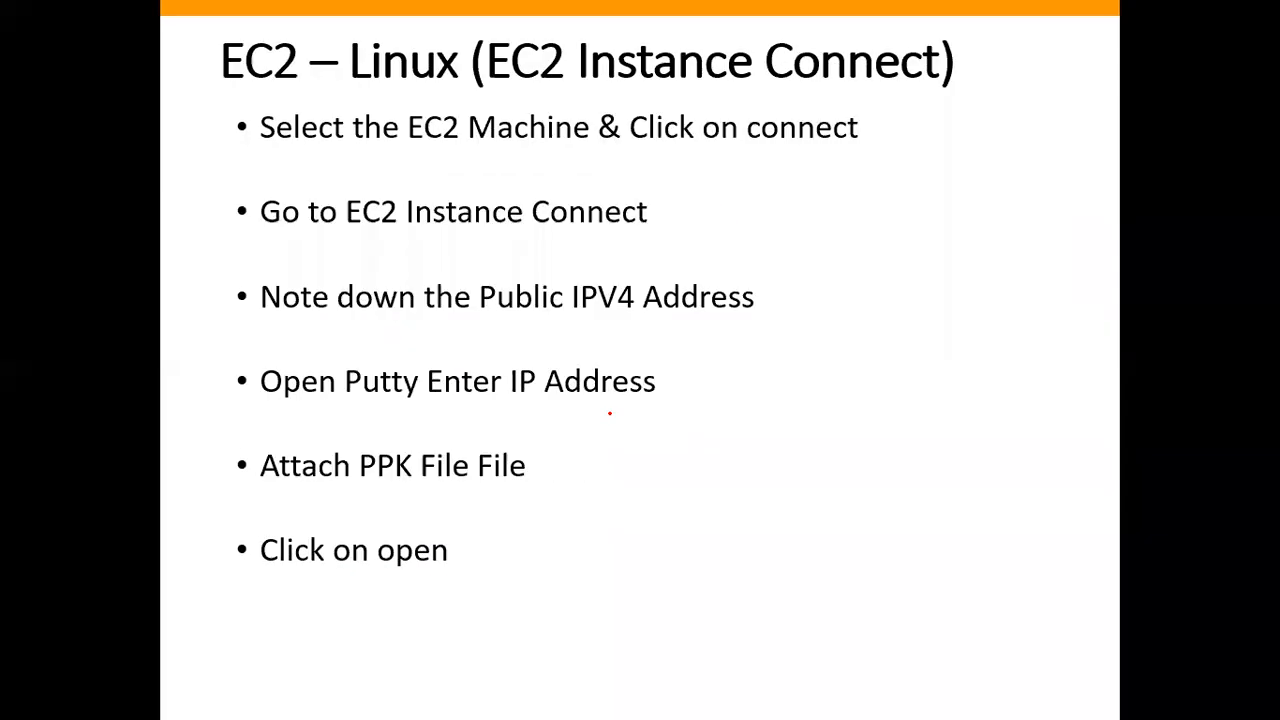
{"action": "key", "text": "Right"}
{"action": "key", "text": "Right"}
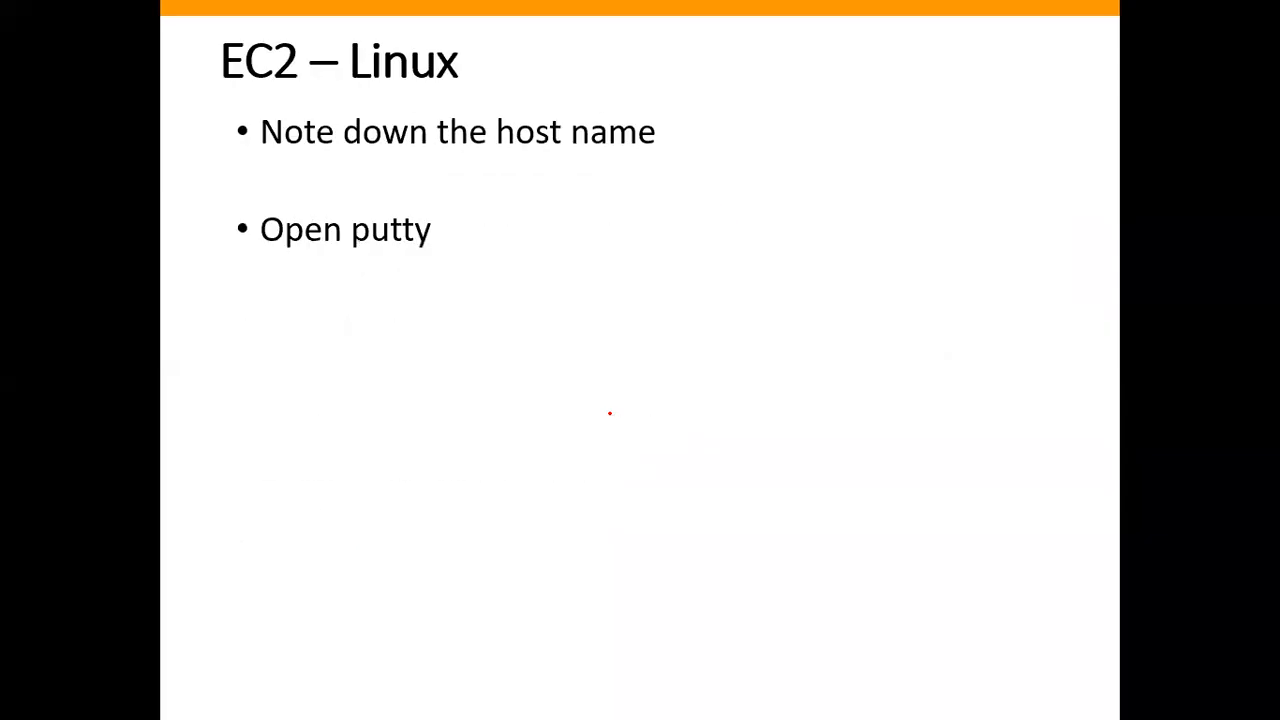
{"action": "key", "text": "Right"}
{"action": "left_click_drag", "start_coordinate": [408, 560], "coordinate": [580, 561]}
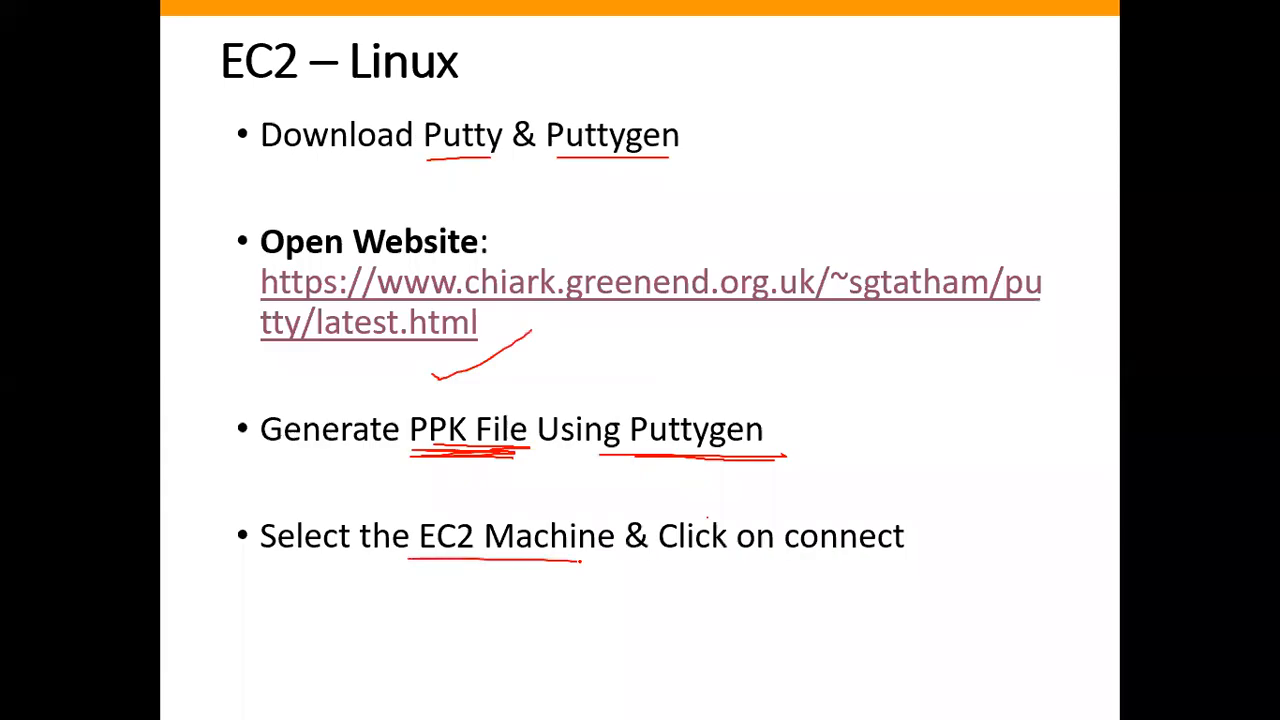
Select the Linux-109 instance in Chrome's EC2 console and open its Connect to instance page, underlining "Click on connect" on the slide in between.
{"action": "key", "text": "super"}
{"action": "left_click", "coordinate": [530, 696]}
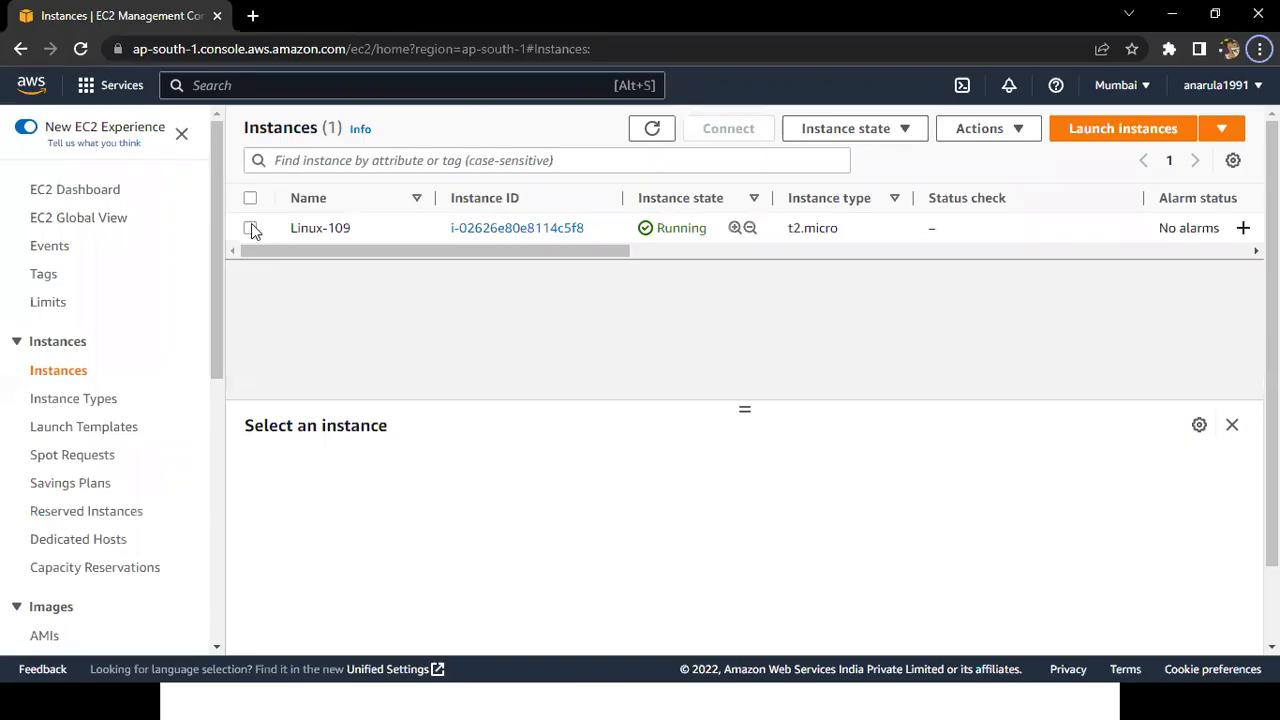
{"action": "left_click", "coordinate": [251, 228]}
{"action": "left_click_drag", "start_coordinate": [677, 561], "coordinate": [875, 578]}
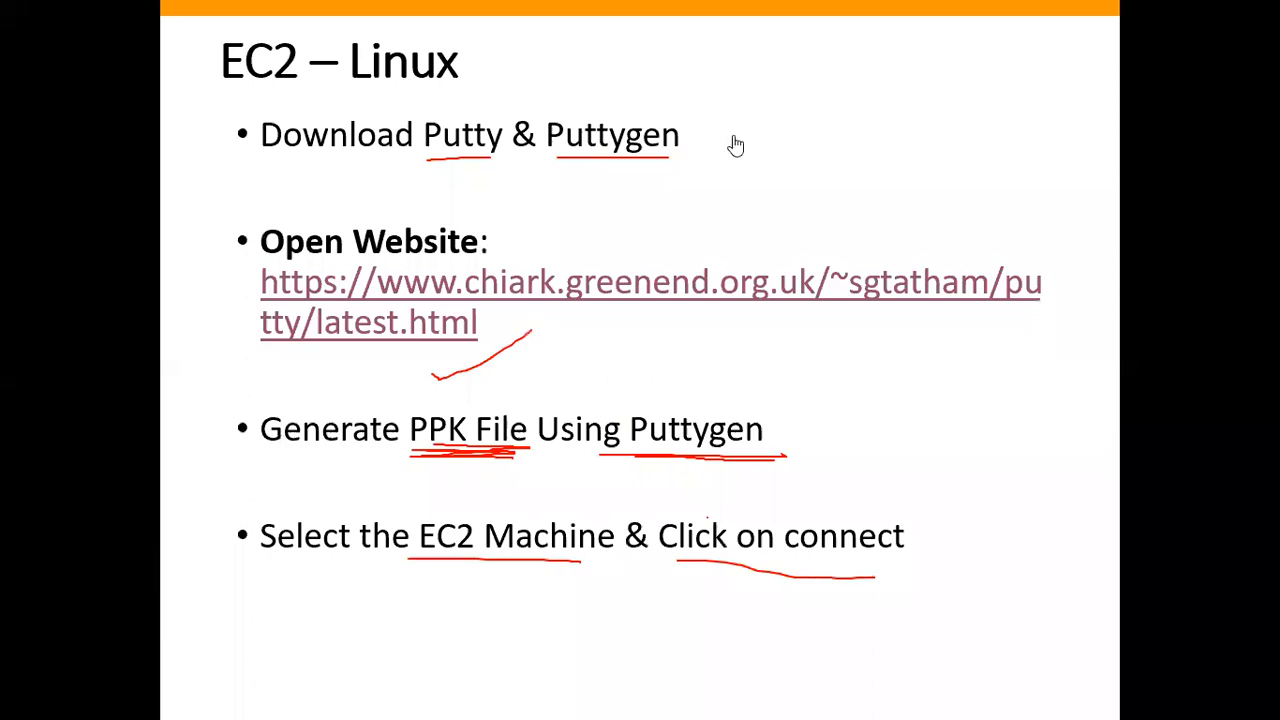
{"action": "key", "text": "alt+Tab"}
{"action": "left_click", "coordinate": [733, 135]}
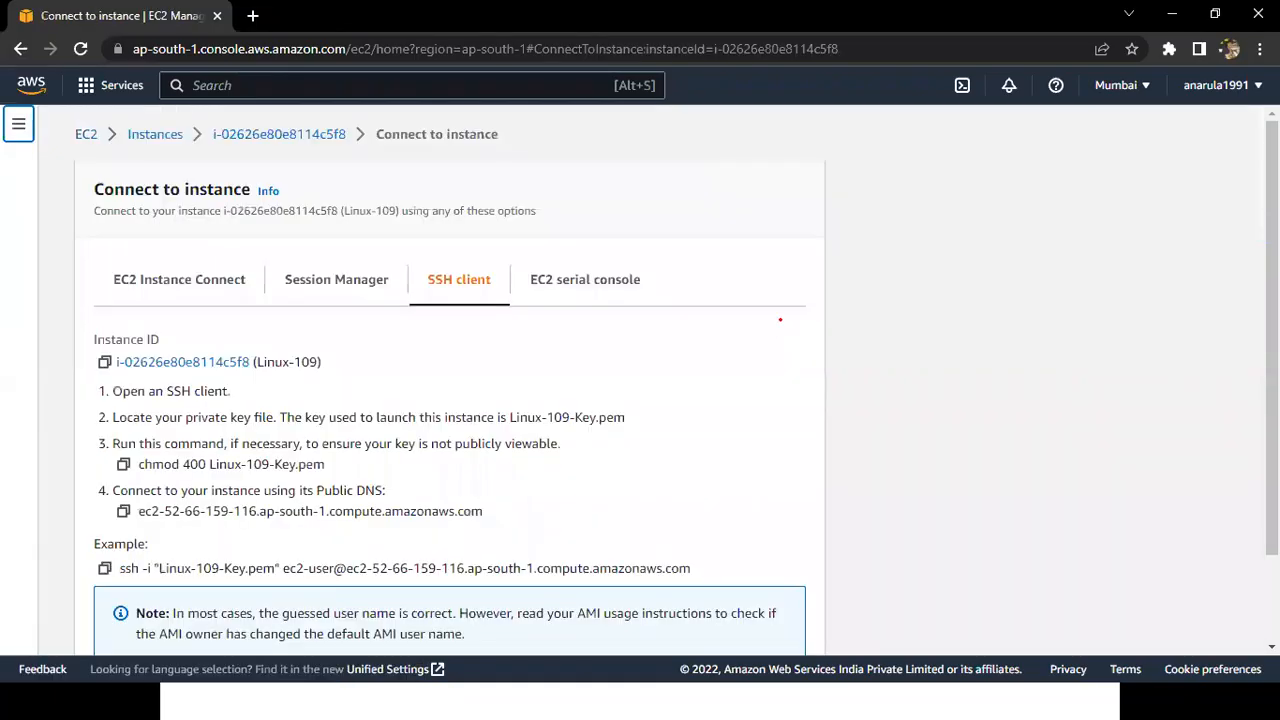
In the slide show, underline and tick SSH Client, and underline host name on the following EC2 – Linux slide.
{"action": "key", "text": "alt+Tab"}
{"action": "key", "text": "Right"}
{"action": "left_click_drag", "start_coordinate": [352, 656], "coordinate": [460, 656]}
{"action": "key", "text": "alt+Tab"}
{"action": "key", "text": "alt+Tab"}
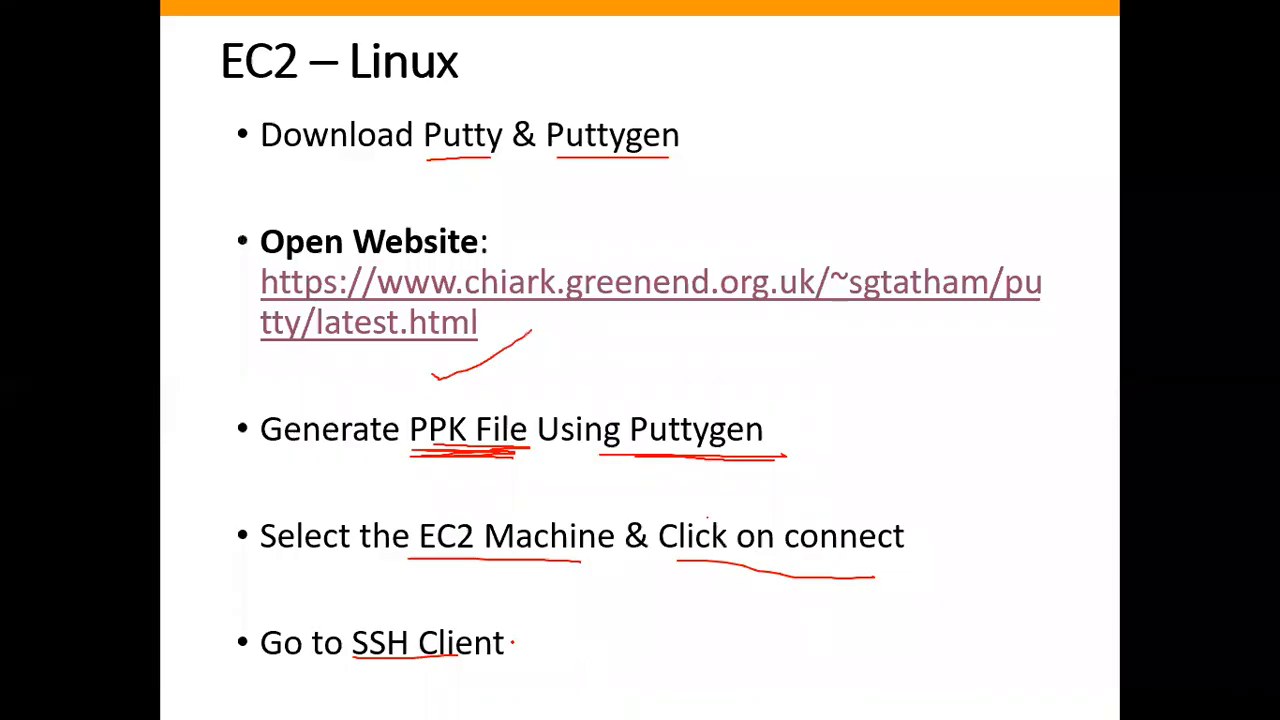
{"action": "left_click_drag", "start_coordinate": [513, 645], "coordinate": [612, 628]}
{"action": "key", "text": "Right"}
{"action": "left_click_drag", "start_coordinate": [472, 170], "coordinate": [656, 170]}
{"action": "key", "text": "alt+Tab"}
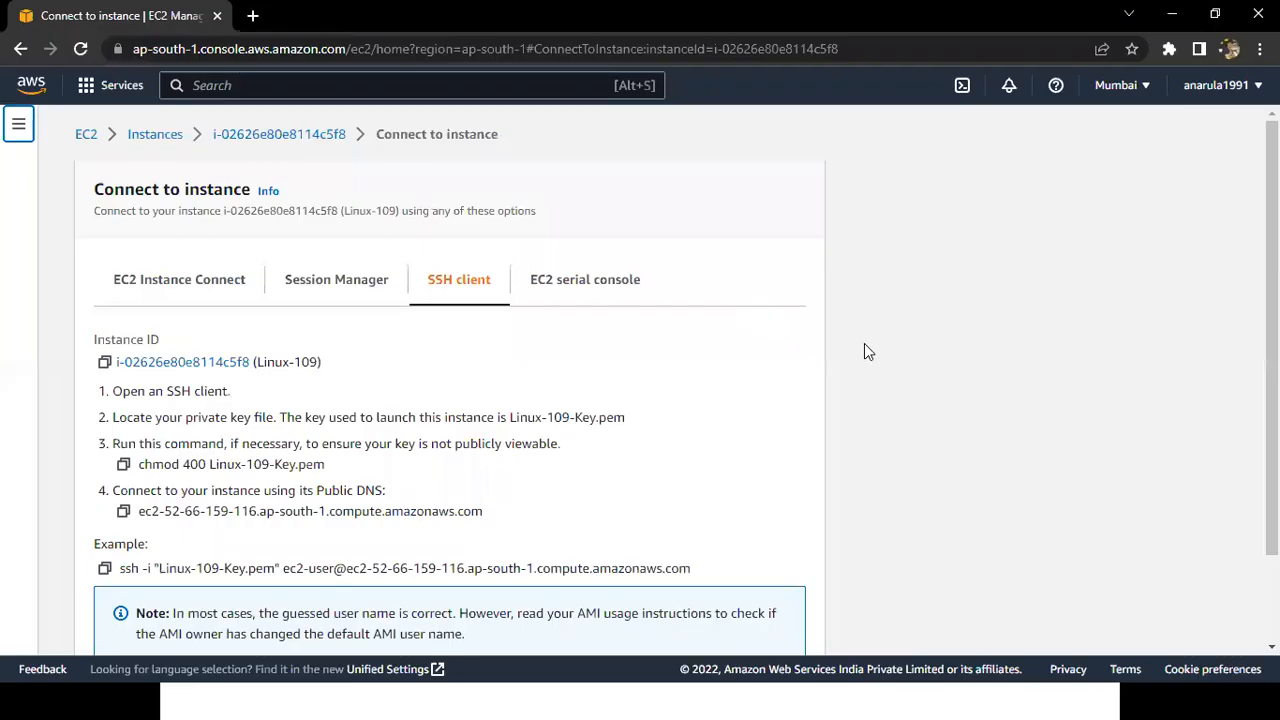
{"action": "scroll", "coordinate": [864, 343], "scroll_direction": "down", "scroll_amount": 2}
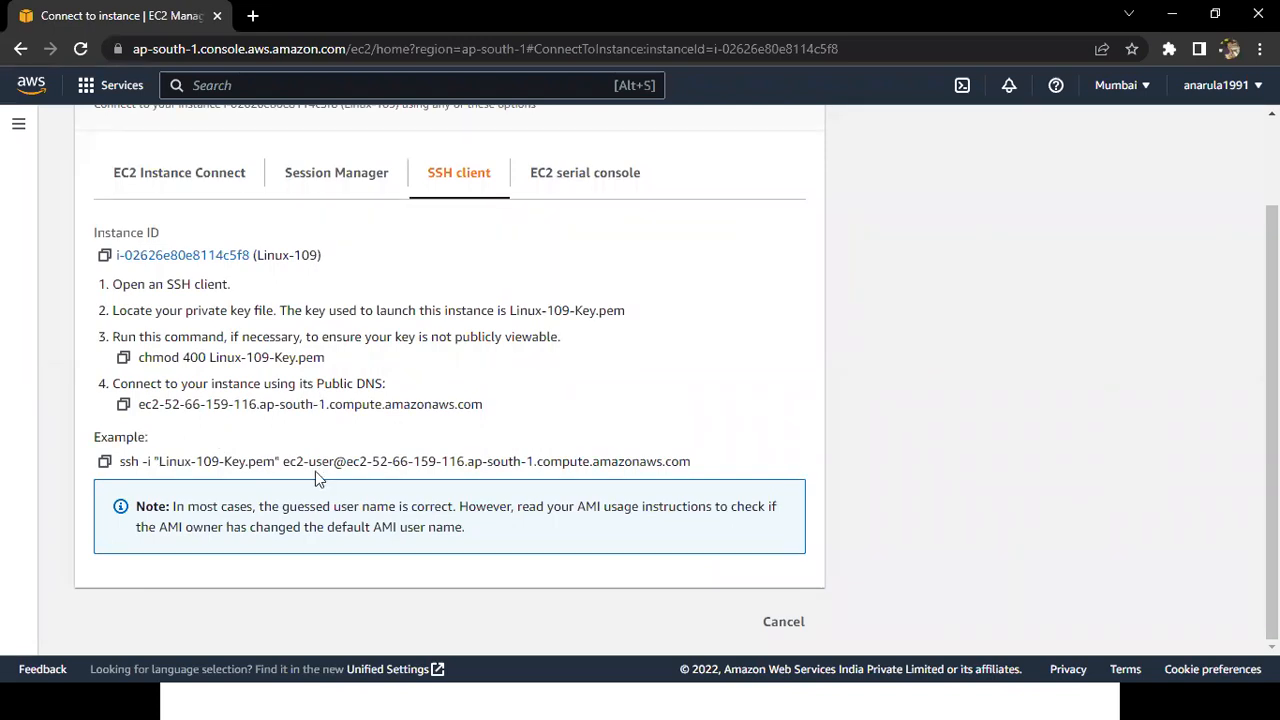
{"action": "left_click_drag", "start_coordinate": [285, 463], "coordinate": [757, 460]}
{"action": "key", "text": "ctrl+c"}
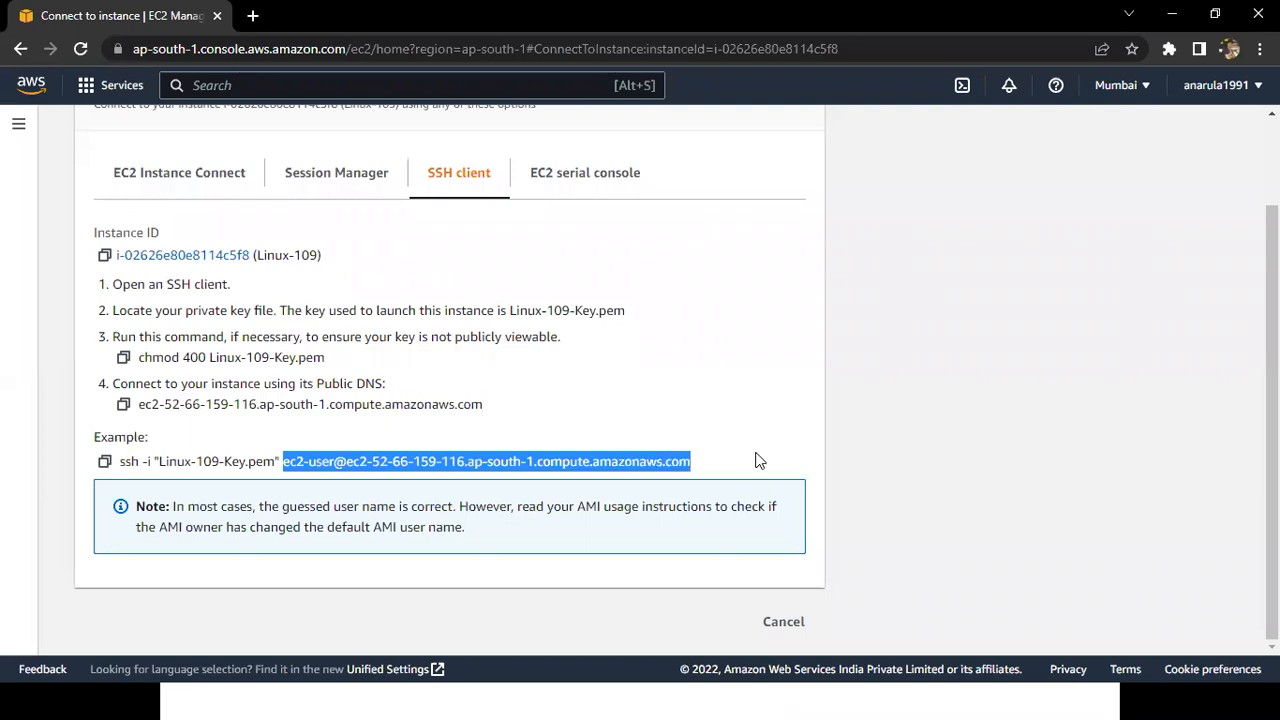
{"action": "left_click", "coordinate": [709, 697]}
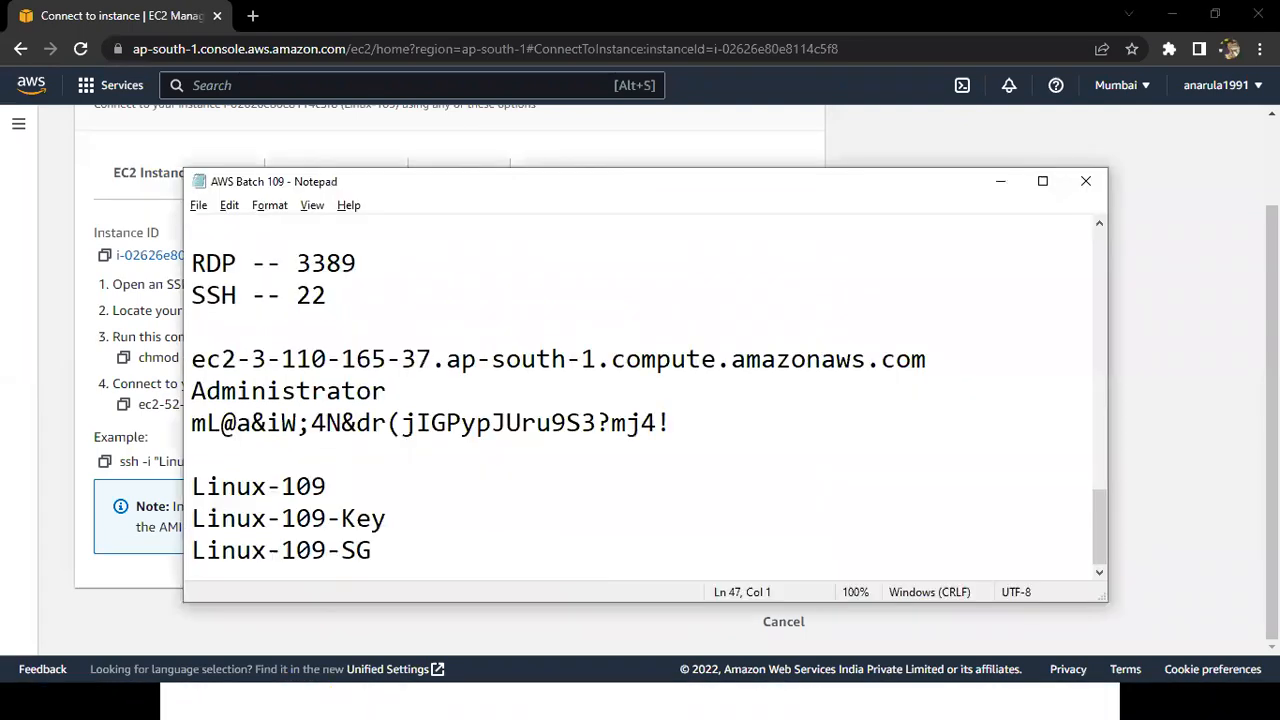
{"action": "key", "text": "Return"}
{"action": "key", "text": "ctrl+v"}
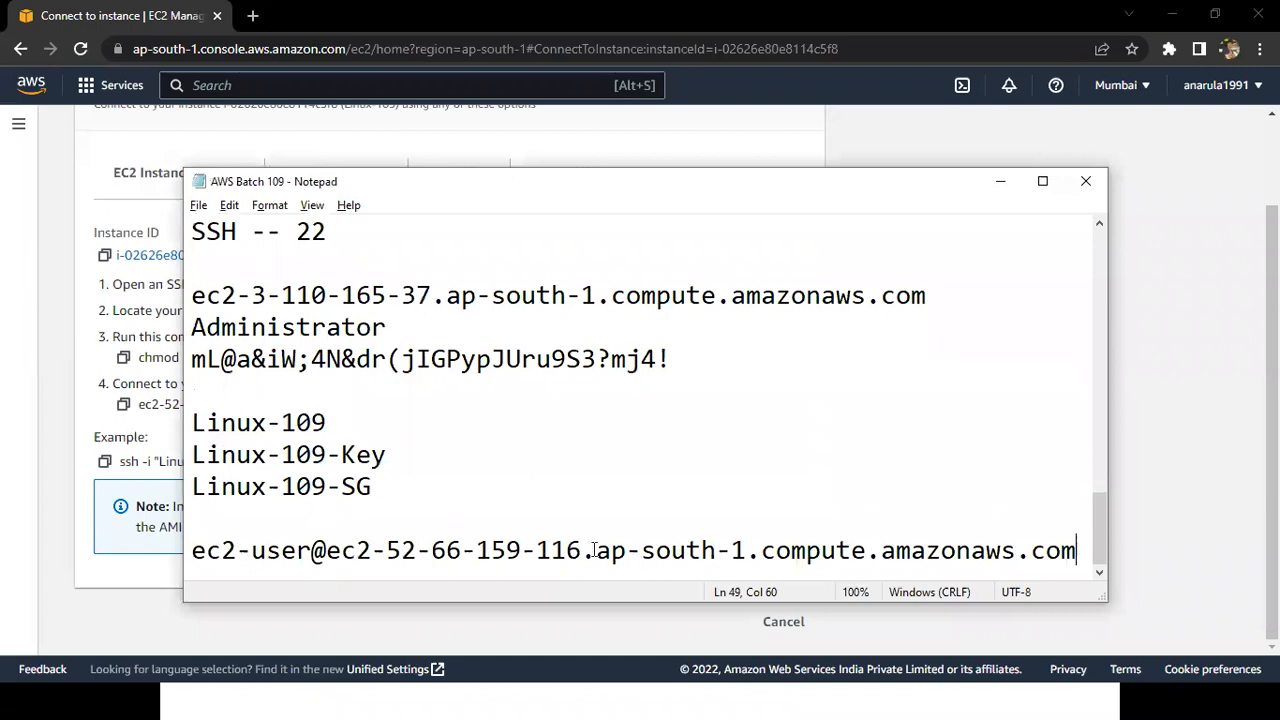
Return to the PowerPoint slide show and tick the "Open putty" bullet with the pen.
{"action": "key", "text": "alt+Tab"}
{"action": "key", "text": "Tab"}
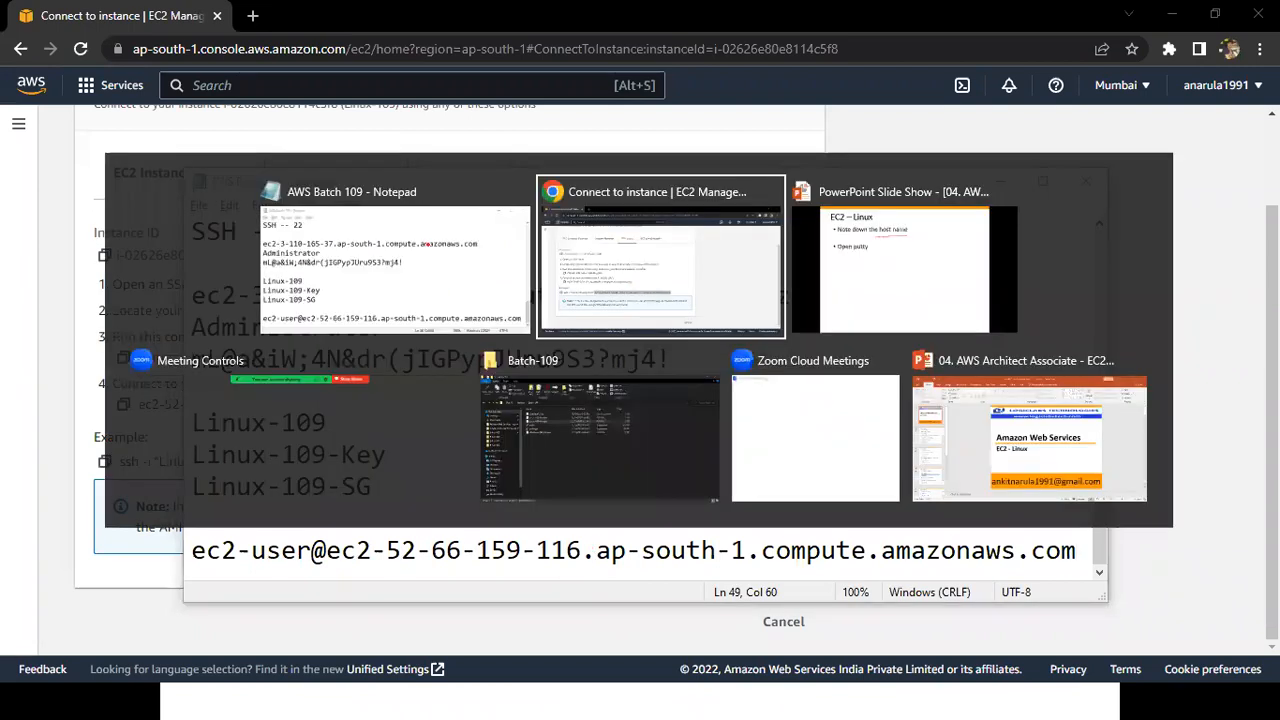
{"action": "left_click_drag", "start_coordinate": [503, 199], "coordinate": [426, 246]}
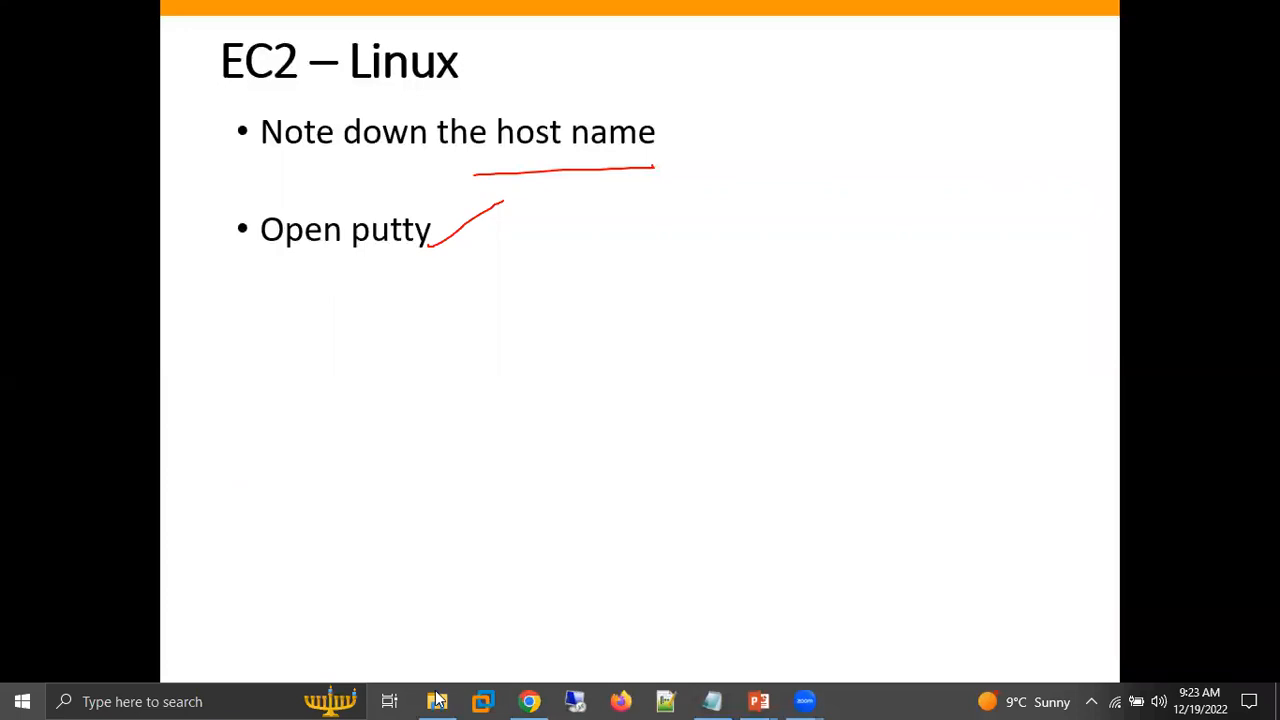
Launch putty from the Batch-109 folder in File Explorer, circle the Host Name field with the annotation pen, and clear the annotation.
{"action": "key", "text": "super"}
{"action": "key", "text": "alt+Tab"}
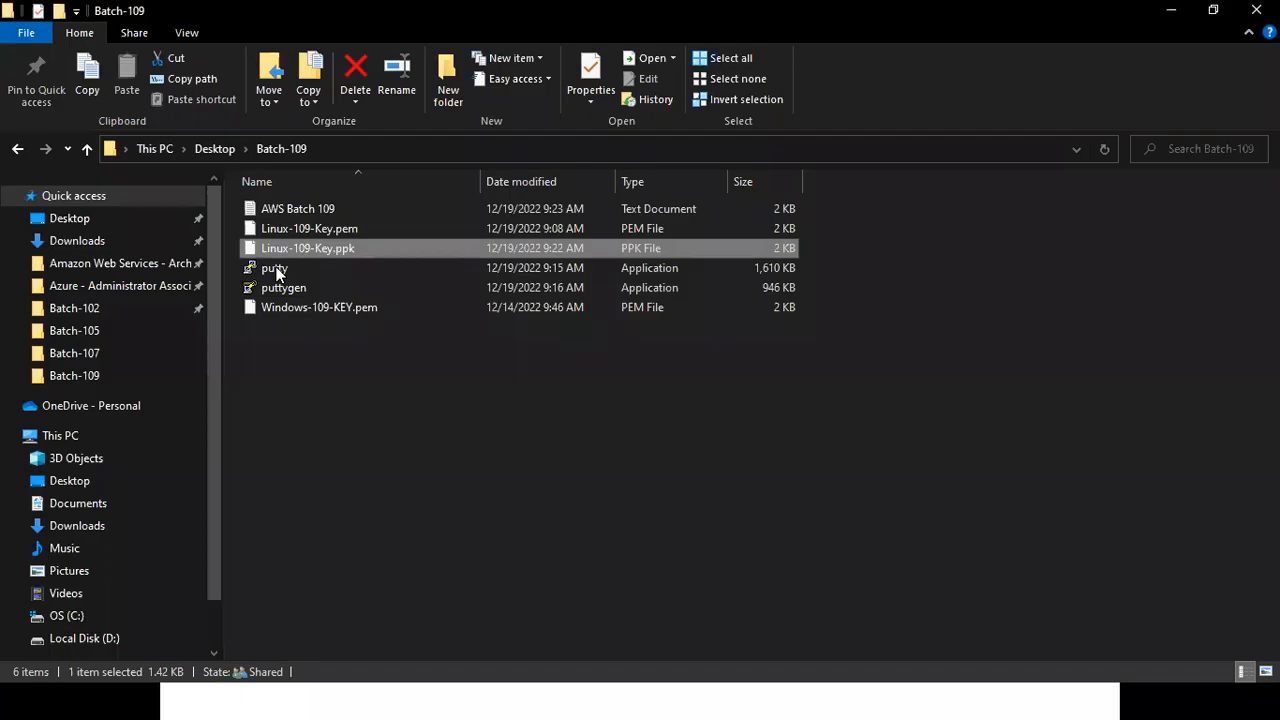
{"action": "double_click", "coordinate": [274, 268]}
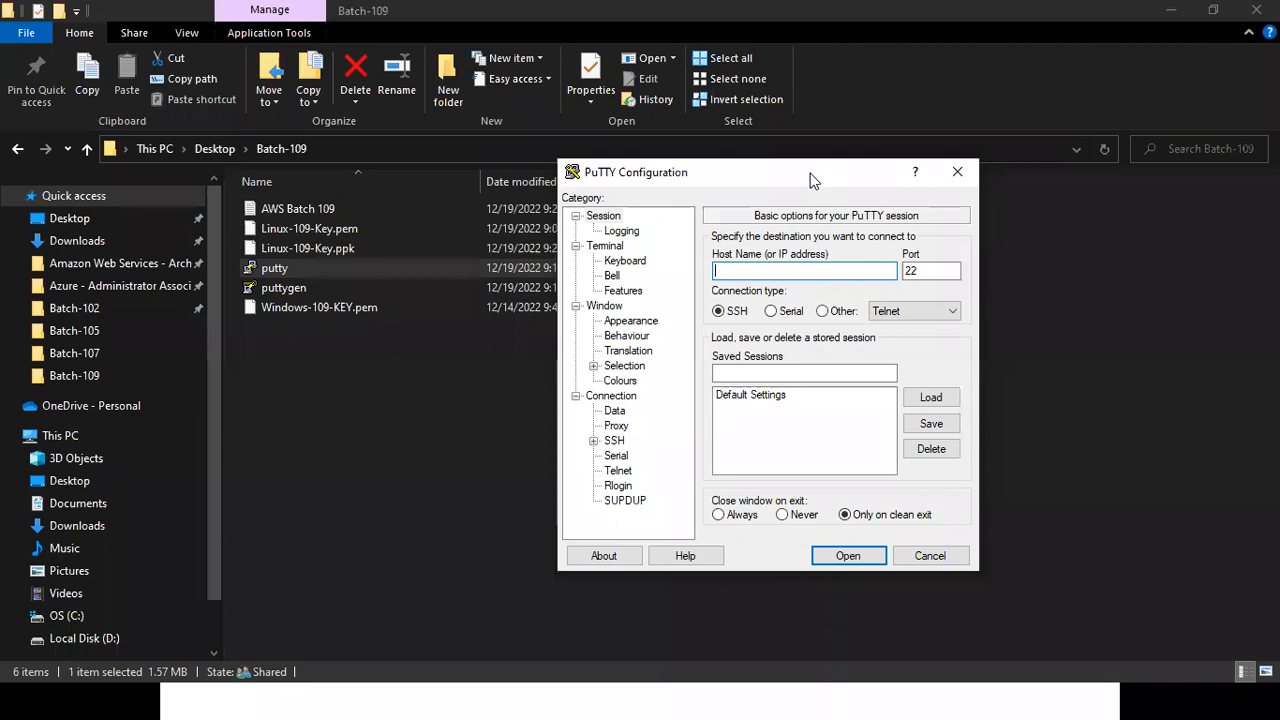
{"action": "mouse_move", "coordinate": [775, 231]}
{"action": "left_mouse_down"}
{"action": "mouse_move", "coordinate": [816, 302]}
{"action": "mouse_move", "coordinate": [911, 295]}
{"action": "mouse_move", "coordinate": [891, 238]}
{"action": "mouse_move", "coordinate": [813, 235]}
{"action": "left_mouse_up"}
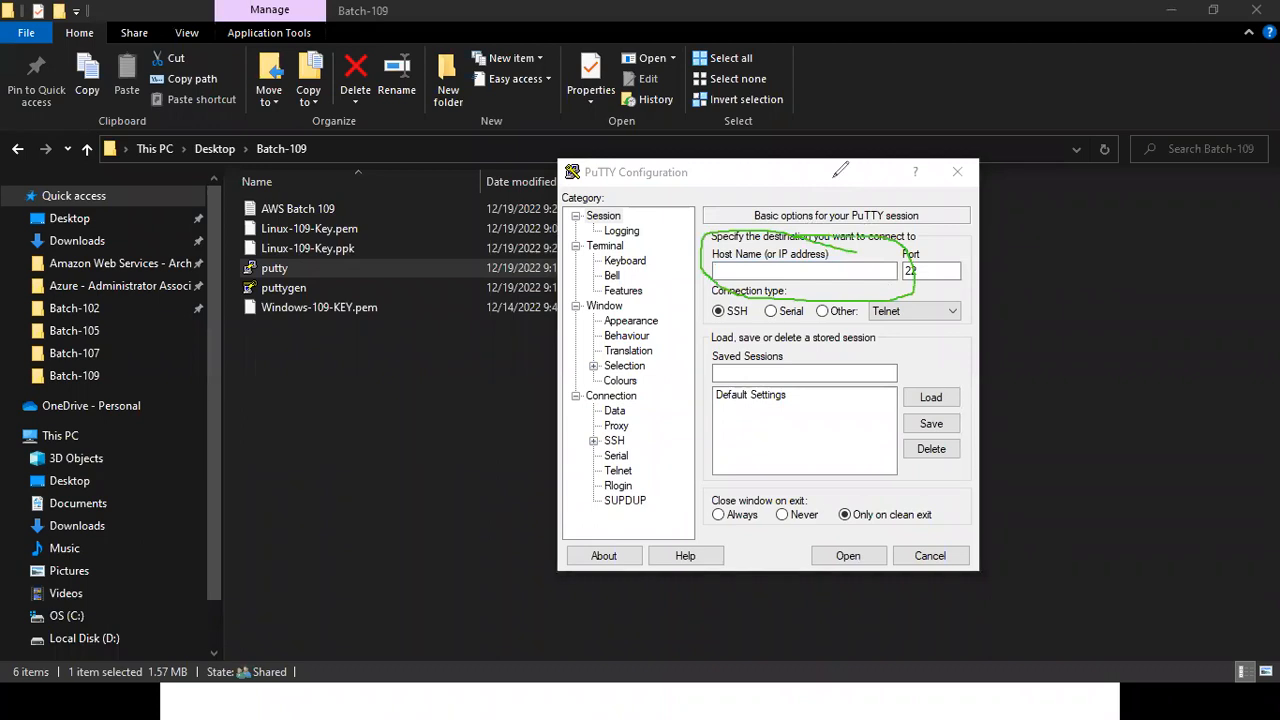
{"action": "key", "text": "Escape"}
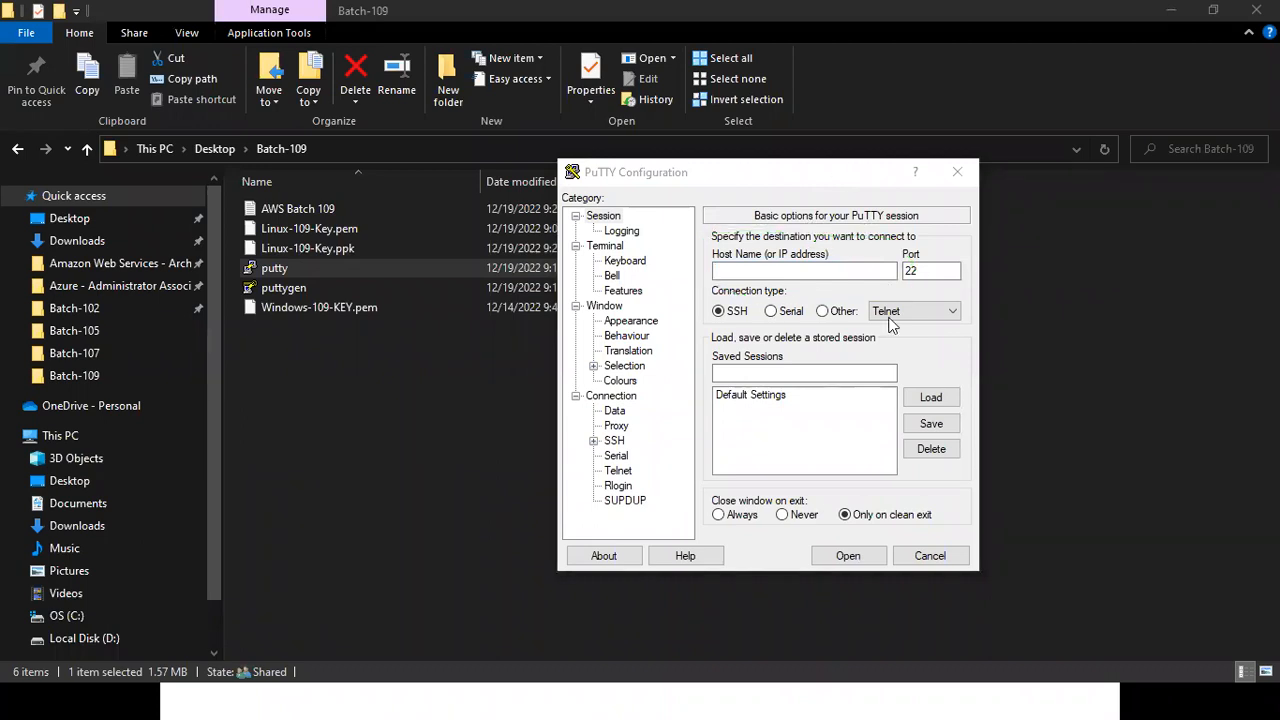
{"action": "key", "text": "super"}
{"action": "left_click", "coordinate": [713, 694]}
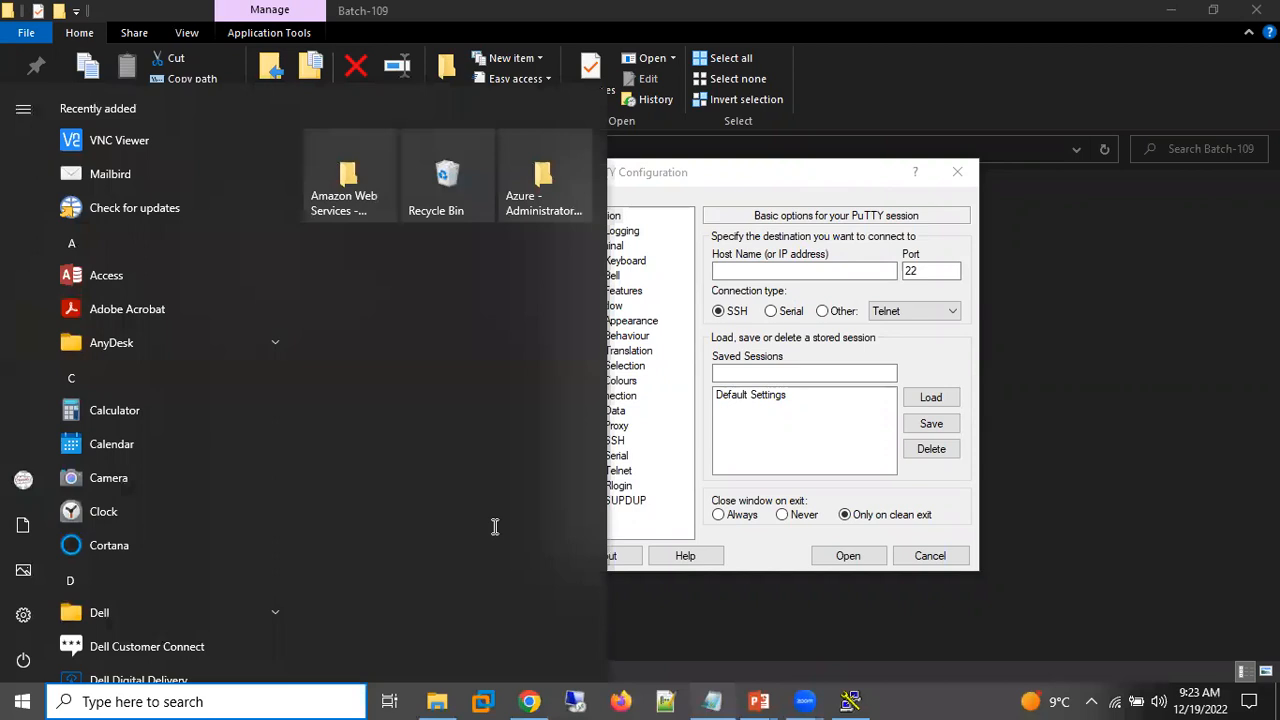
{"action": "key", "text": "Down"}
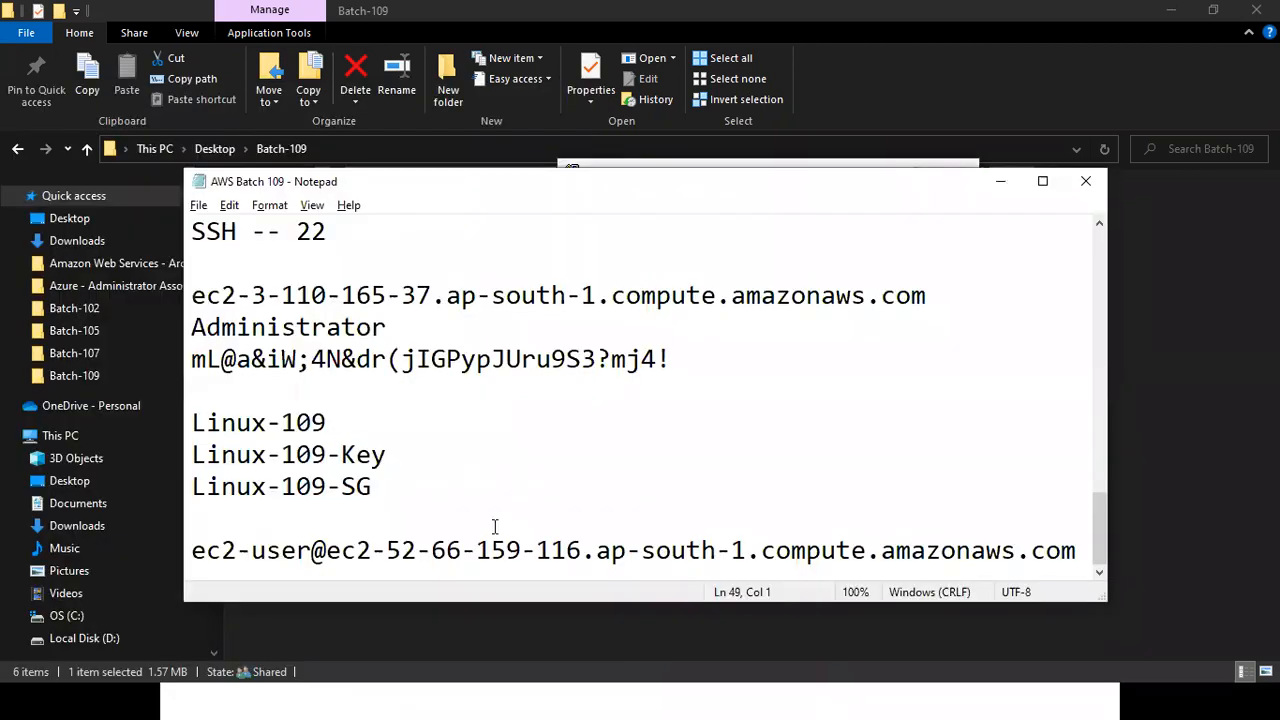
{"action": "key", "text": "shift+Right"}
{"action": "key", "text": "shift+Right"}
{"action": "key", "text": "shift+Right"}
{"action": "key", "text": "shift+Right"}
{"action": "key", "text": "shift+Right"}
{"action": "key", "text": "shift+Right"}
{"action": "key", "text": "shift+Right"}
{"action": "key", "text": "shift+Right"}
{"action": "key", "text": "shift+Right"}
{"action": "key", "text": "shift+Right"}
{"action": "key", "text": "shift+Right"}
{"action": "key", "text": "shift+Right"}
{"action": "key", "text": "shift+Right"}
{"action": "key", "text": "shift+Right"}
{"action": "key", "text": "shift+Right"}
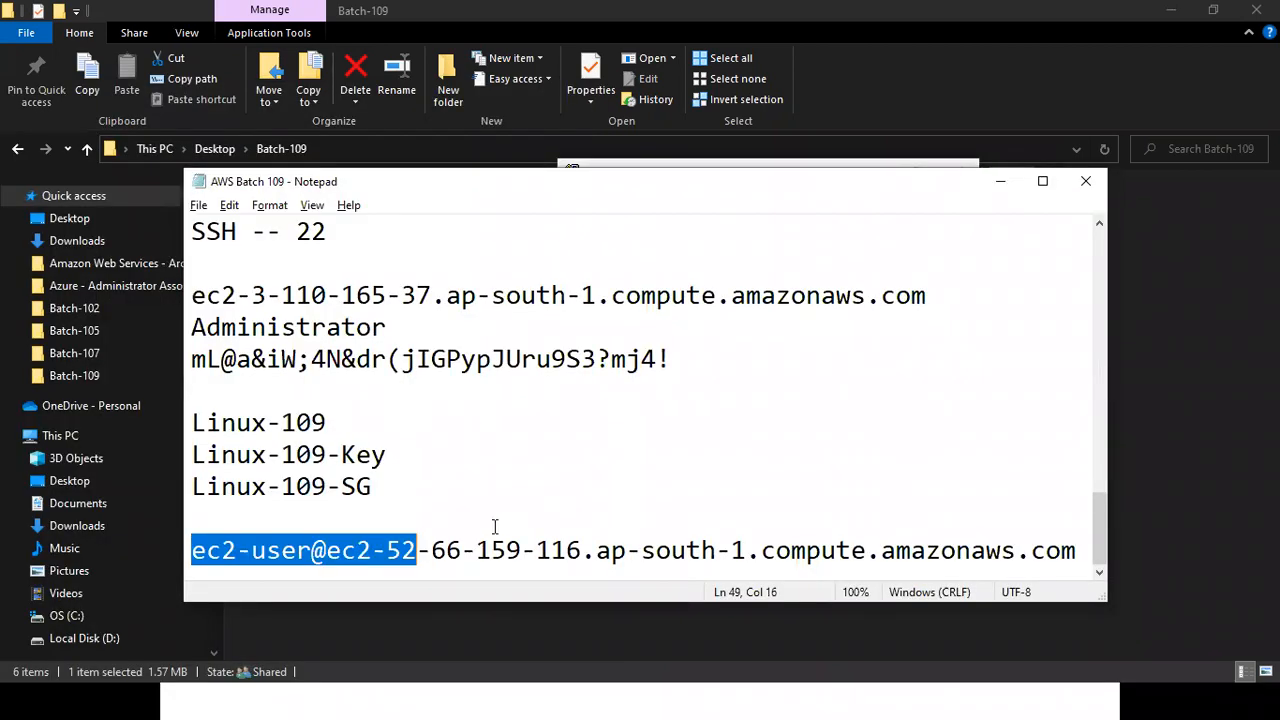
{"action": "key", "text": "shift+Right"}
{"action": "key", "text": "shift+Right"}
{"action": "key", "text": "shift+Right"}
{"action": "key", "text": "shift+Right"}
{"action": "key", "text": "shift+Right"}
{"action": "key", "text": "shift+Right"}
{"action": "key", "text": "shift+Right"}
{"action": "key", "text": "shift+End"}
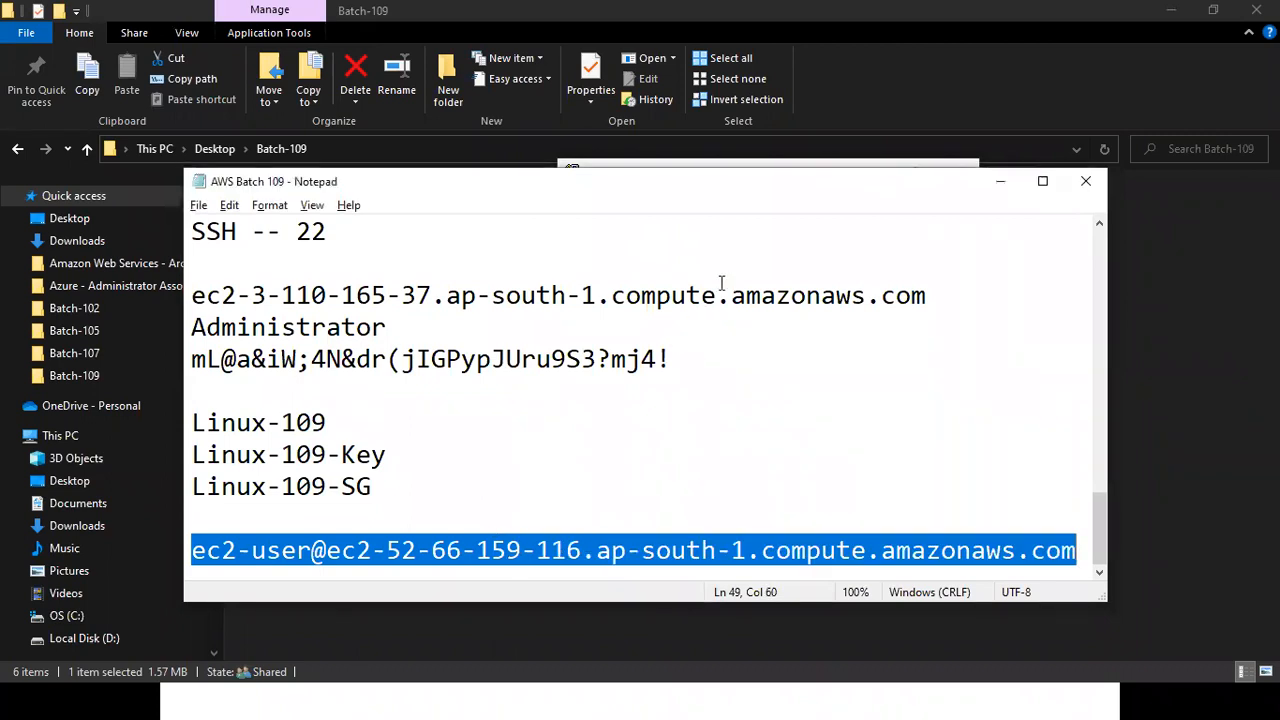
{"action": "key", "text": "Tab"}
{"action": "key", "text": "ctrl+z"}
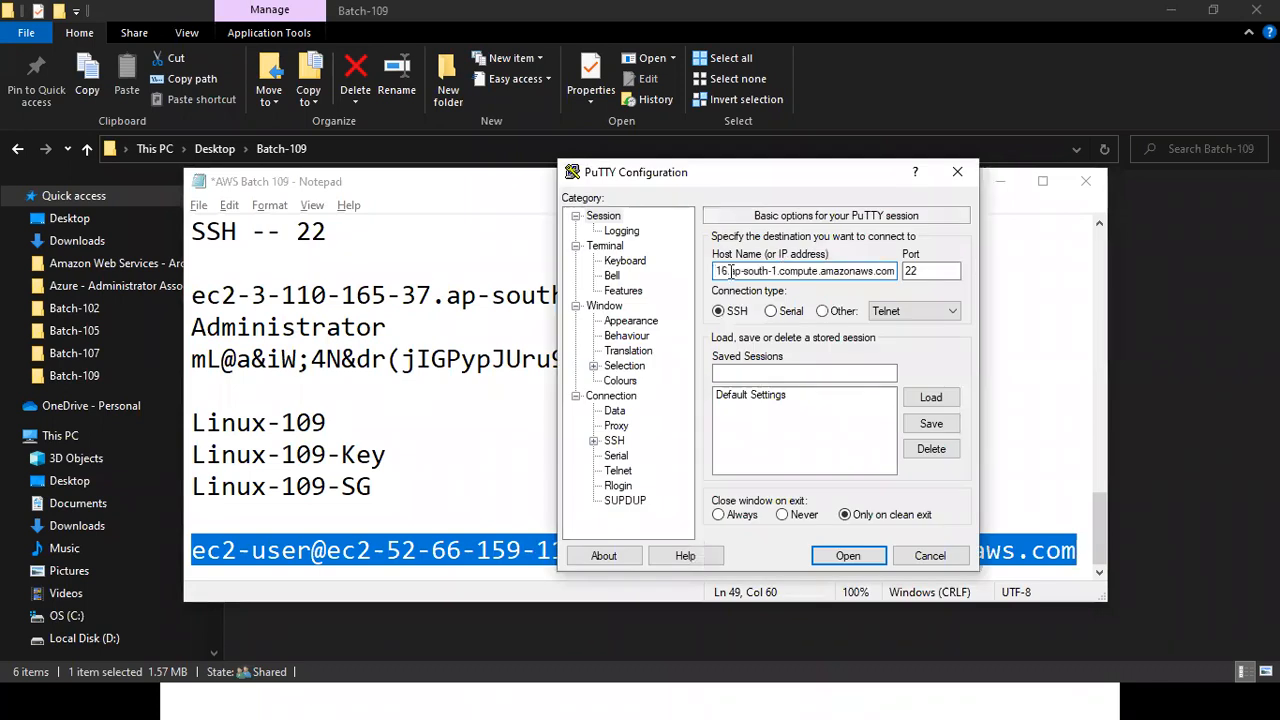
Check the beginning of the Host Name entry by highlighting its user name and the first part of the address.
{"action": "key", "text": "Home"}
{"action": "key", "text": "shift+Right"}
{"action": "key", "text": "shift+Right"}
{"action": "key", "text": "shift+Right"}
{"action": "key", "text": "shift+Right"}
{"action": "key", "text": "shift+Right"}
{"action": "key", "text": "shift+Right"}
{"action": "key", "text": "shift+Right"}
{"action": "key", "text": "shift+Right"}
{"action": "key", "text": "shift+Right"}
{"action": "key", "text": "shift+Right"}
{"action": "key", "text": "shift+Right"}
{"action": "key", "text": "shift+Right"}
{"action": "key", "text": "shift+Right"}
{"action": "key", "text": "shift+Right"}
{"action": "key", "text": "shift+Right"}
{"action": "key", "text": "shift+Right"}
{"action": "key", "text": "shift+Right"}
{"action": "key", "text": "shift+Right"}
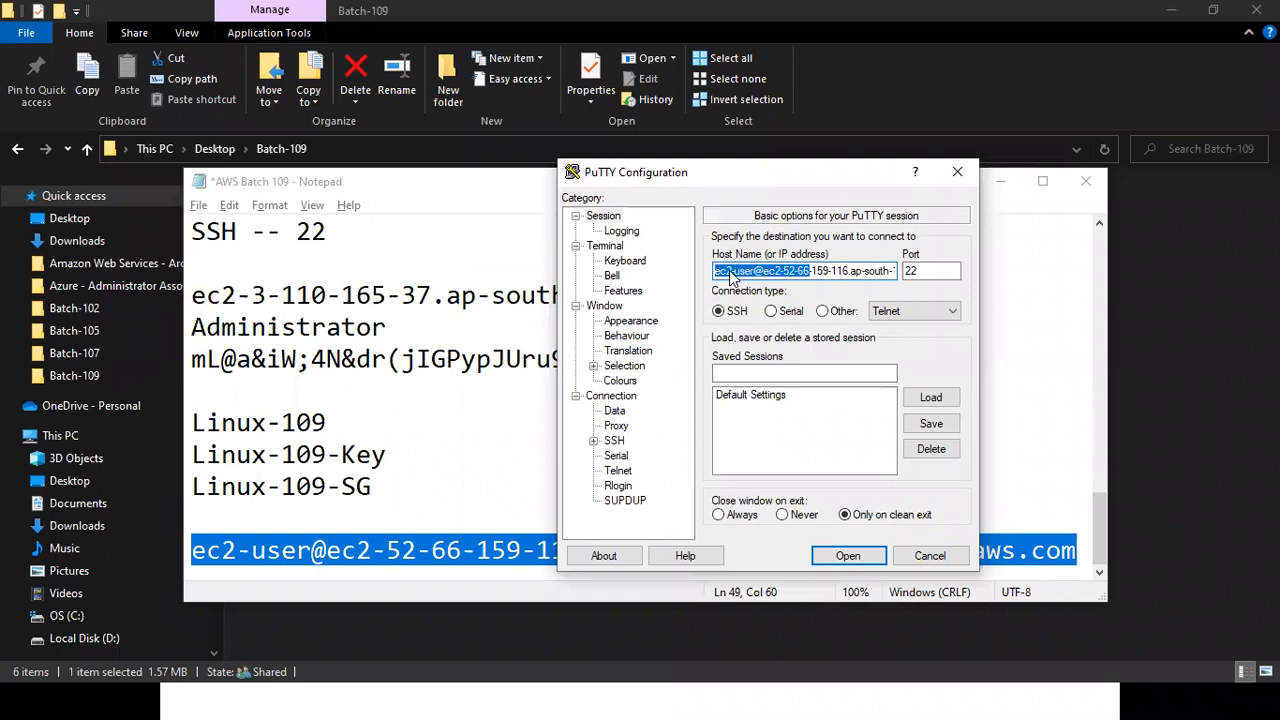
Switch from the PuTTY Configuration window to another open window.
{"action": "key", "text": "alt+Tab"}
{"action": "key", "text": "alt+Tab"}
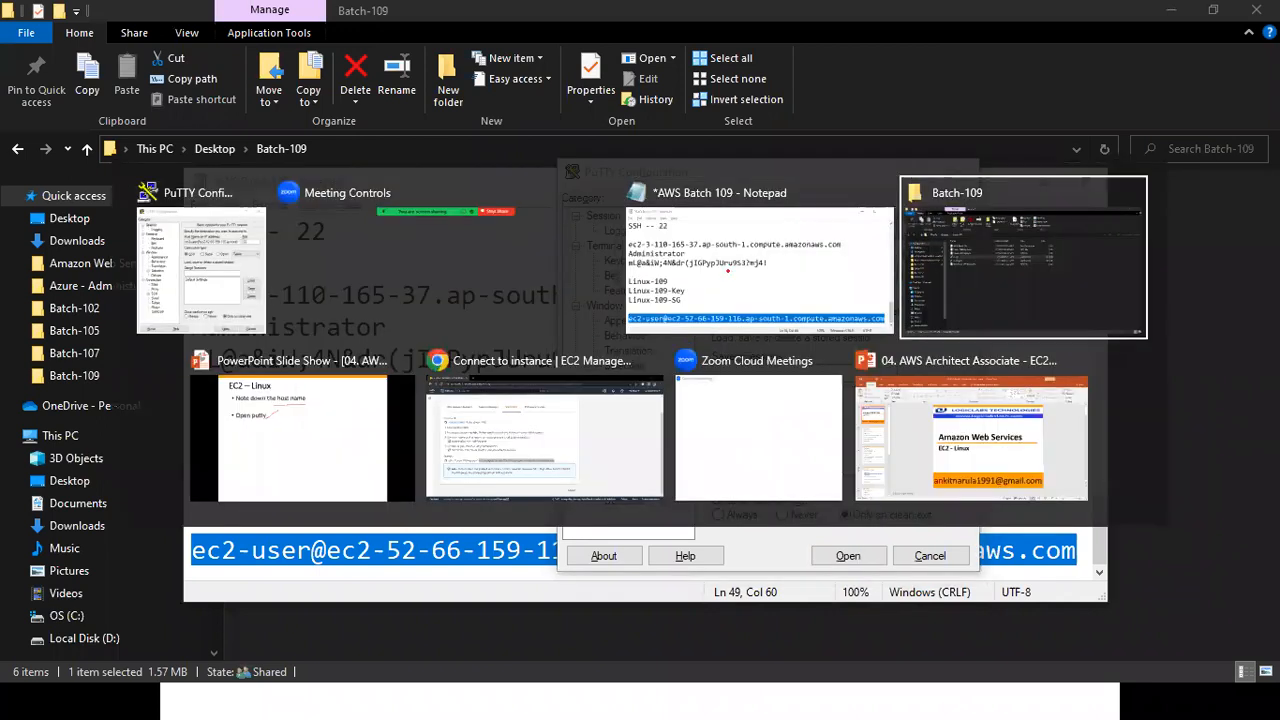
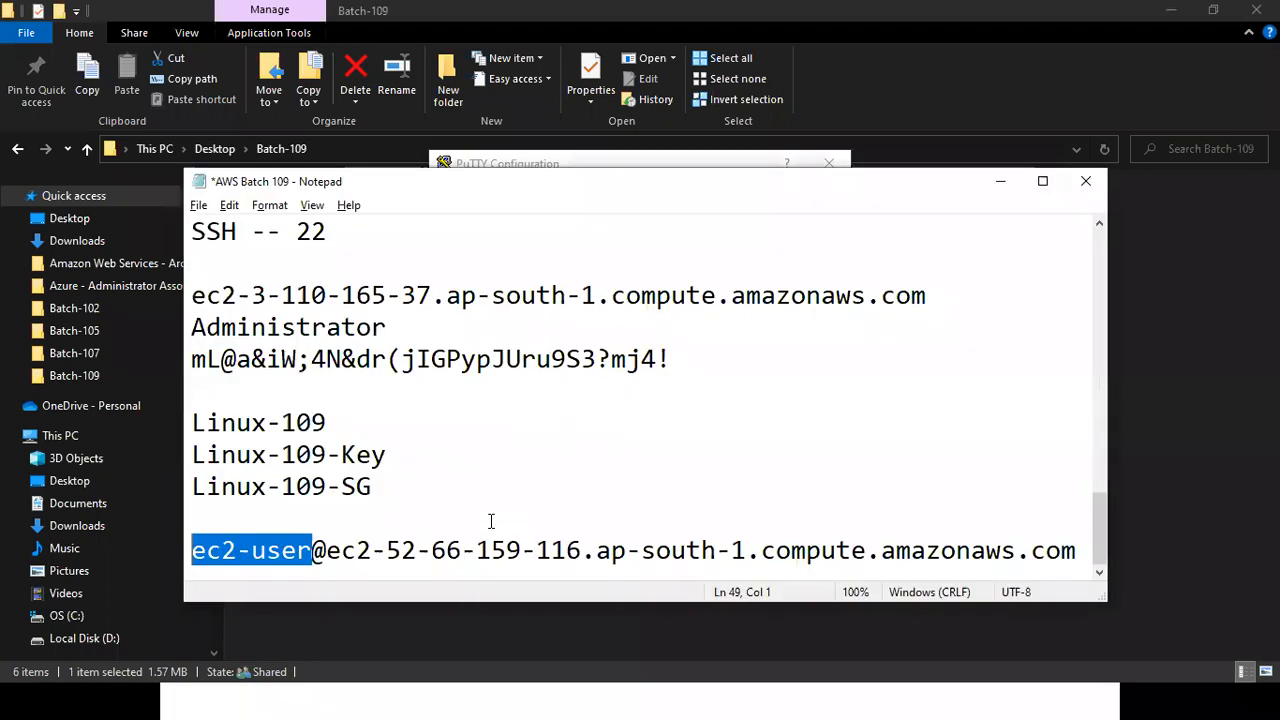
{"action": "key", "text": "Left"}
{"action": "key", "text": "shift+Right"}
{"action": "key", "text": "shift+Right"}
{"action": "key", "text": "shift+Right"}
{"action": "key", "text": "shift+Right"}
{"action": "key", "text": "shift+Right"}
{"action": "key", "text": "shift+Right"}
{"action": "key", "text": "shift+Right"}
{"action": "key", "text": "shift+Right"}
{"action": "key", "text": "shift+Right"}
{"action": "key", "text": "shift+Right"}
{"action": "key", "text": "shift+Right"}
{"action": "key", "text": "shift+Right"}
{"action": "key", "text": "shift+Right"}
{"action": "key", "text": "shift+Right"}
{"action": "key", "text": "shift+Right"}
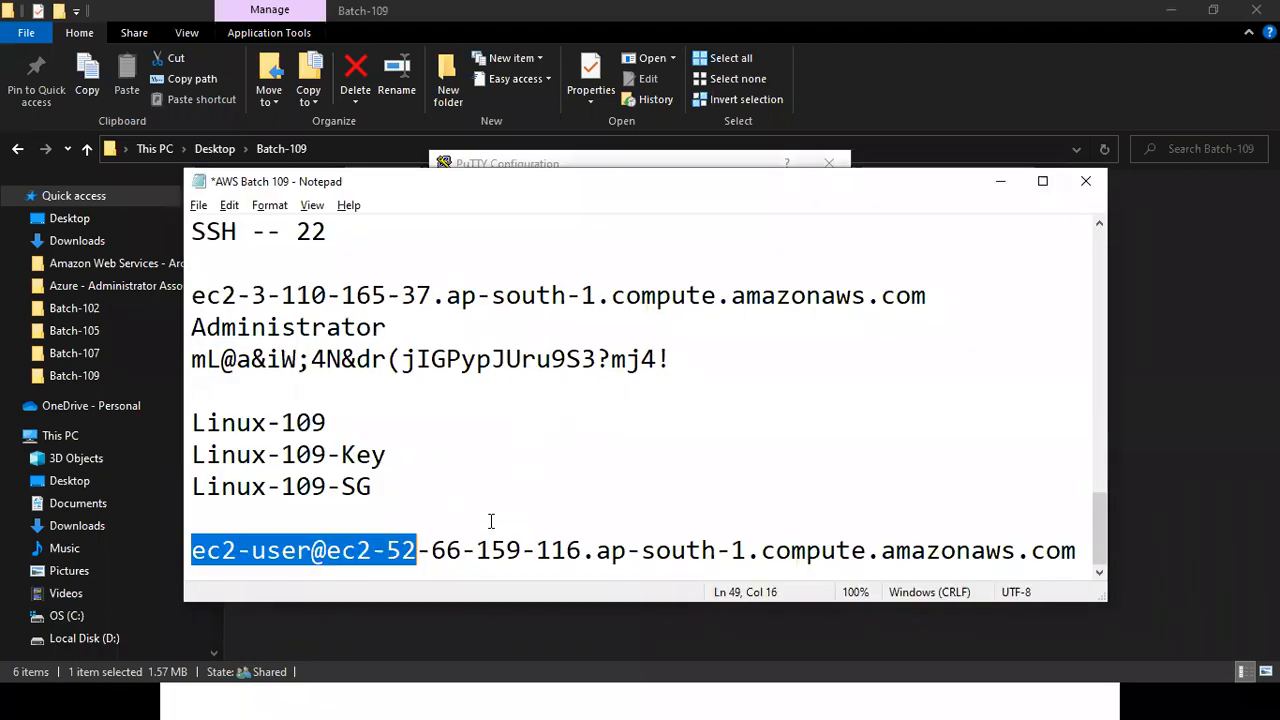
{"action": "key", "text": "shift+End"}
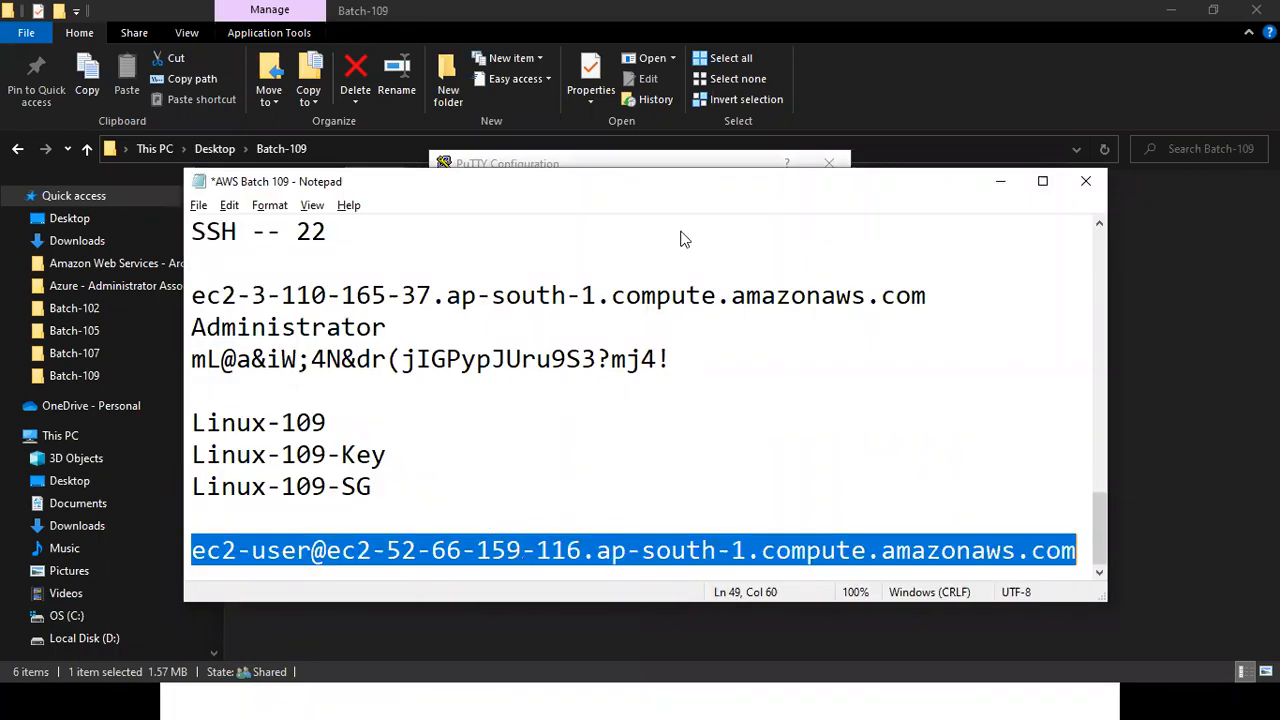
{"action": "key", "text": "ctrl+c"}
{"action": "key", "text": "alt+Tab"}
{"action": "key", "text": "ctrl+v"}
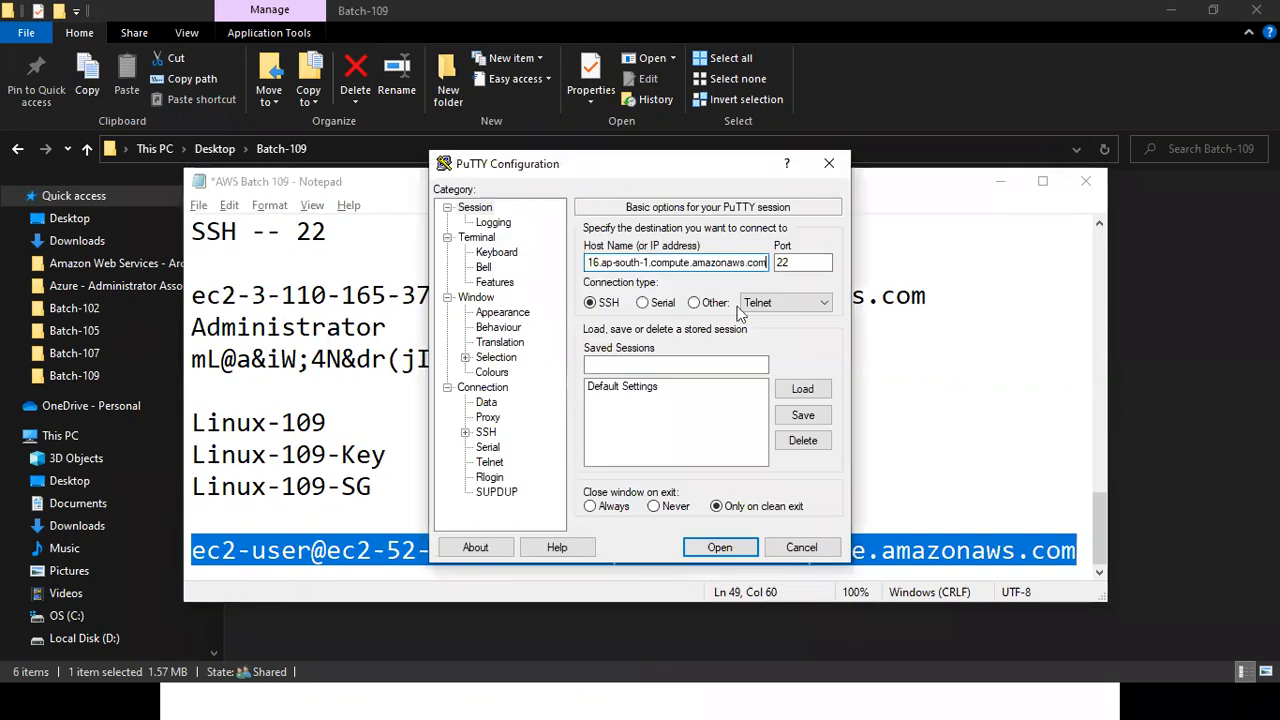
Set Linux-109-Key.ppk from the Batch-109 folder as the private key file in PuTTY's SSH authentication credentials.
{"action": "left_click", "coordinate": [465, 433]}
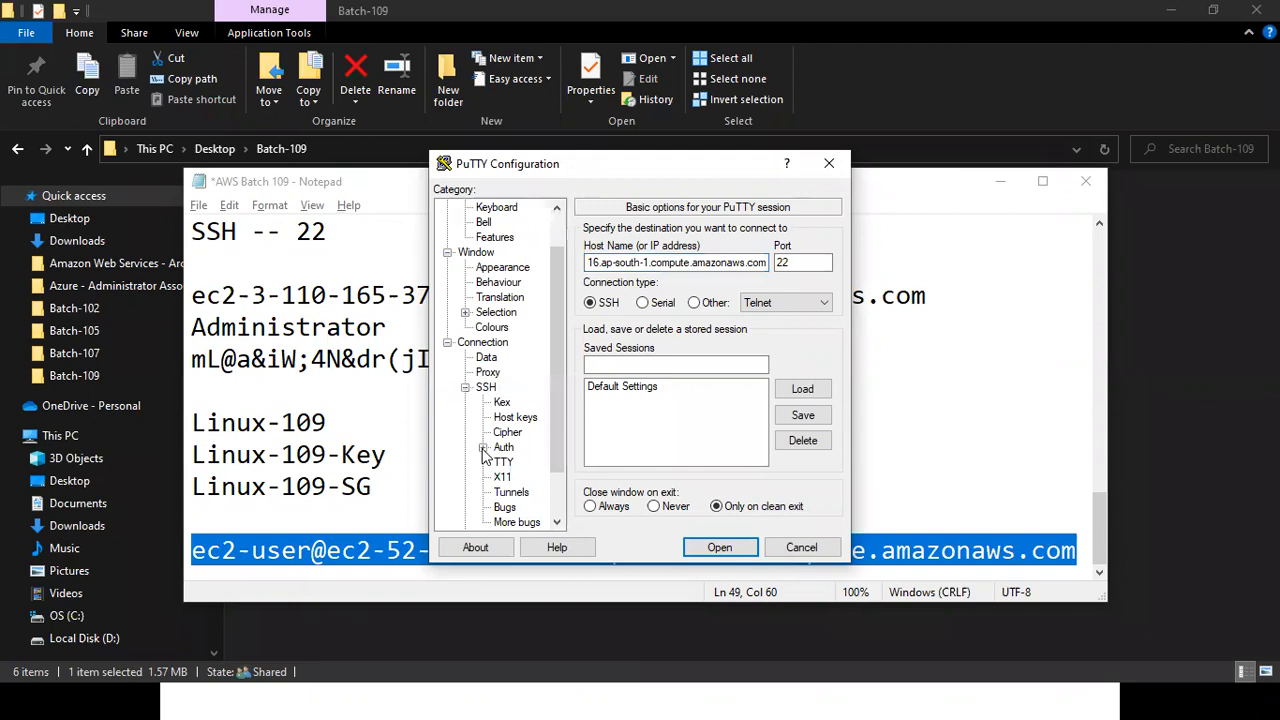
{"action": "left_click", "coordinate": [483, 448]}
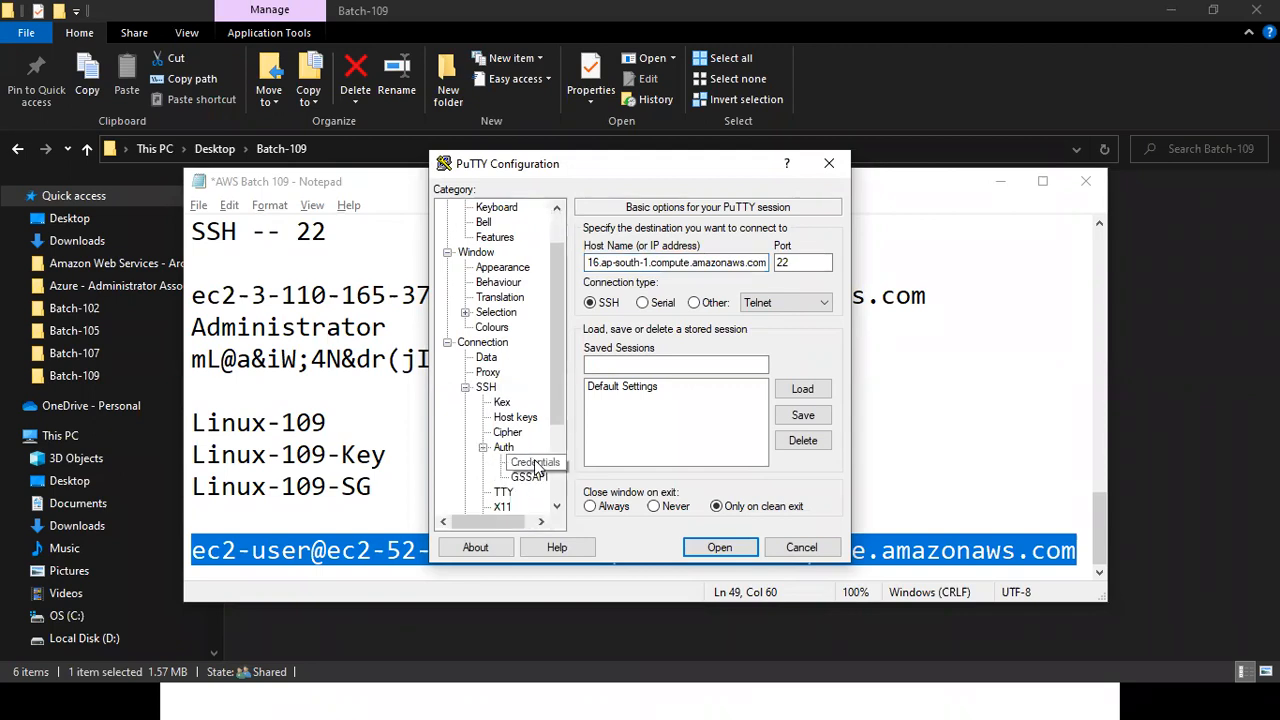
{"action": "left_click", "coordinate": [537, 464]}
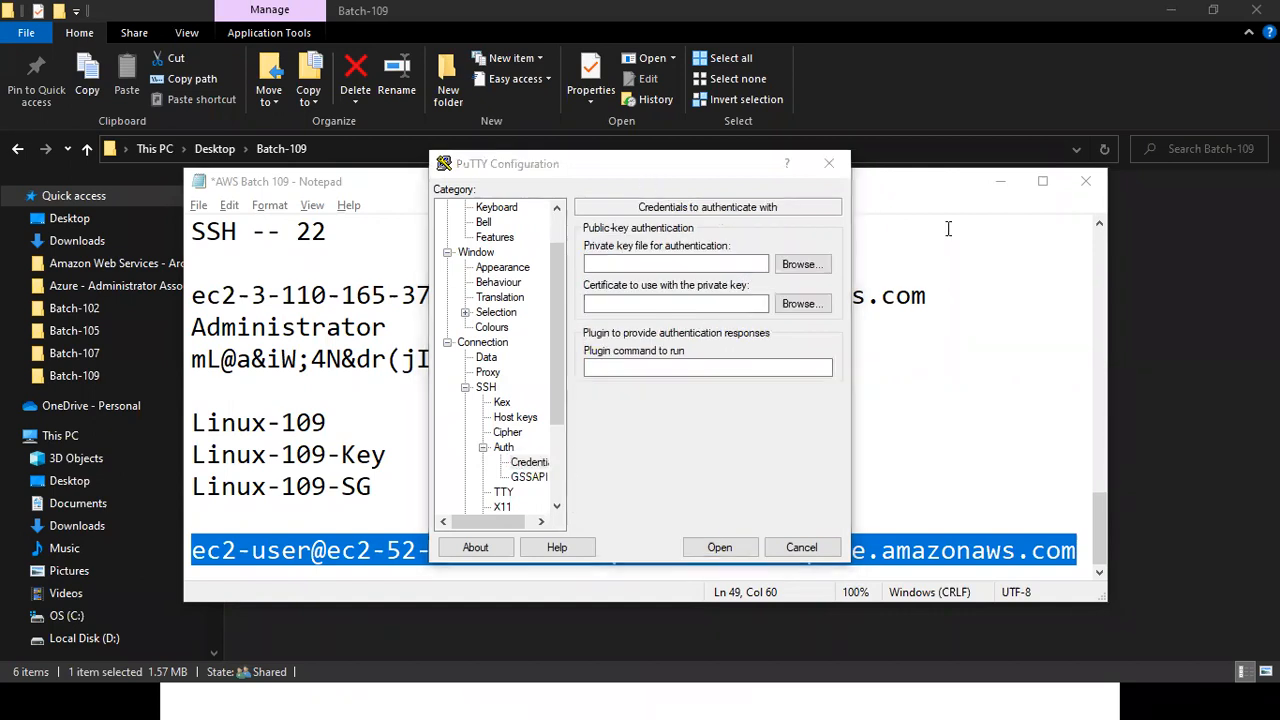
{"action": "left_click", "coordinate": [802, 265]}
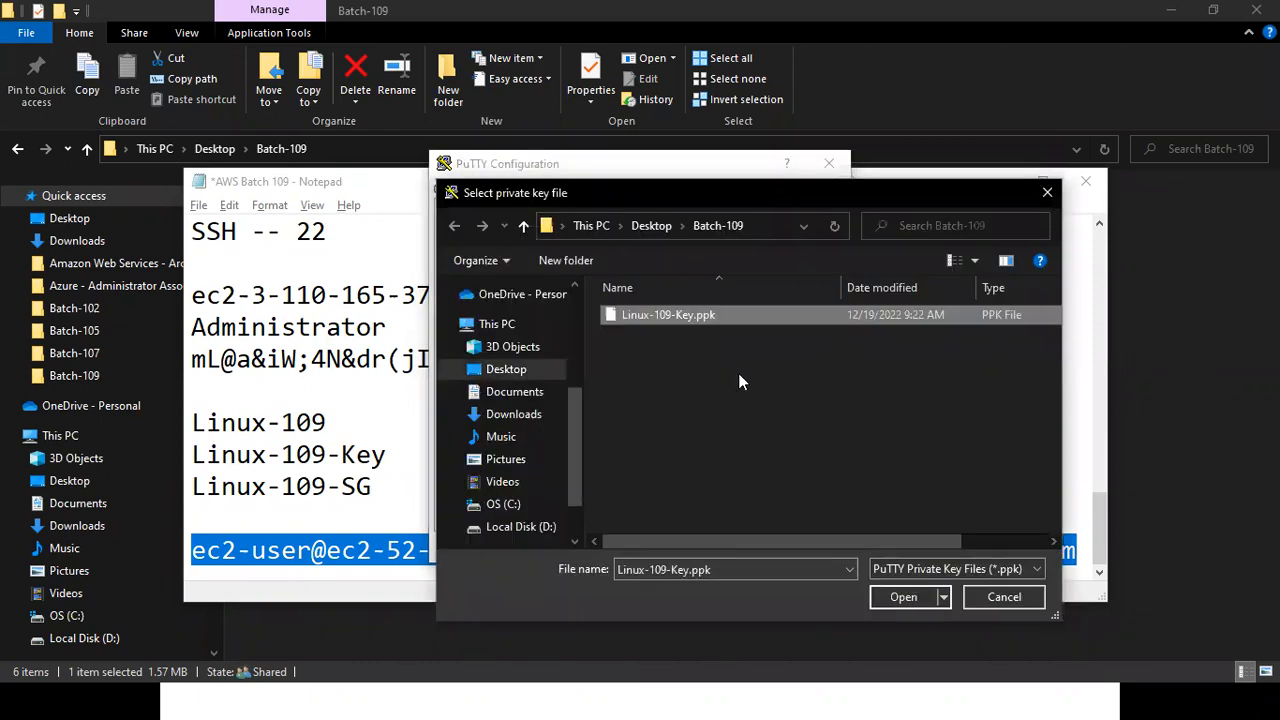
{"action": "key", "text": "Return"}
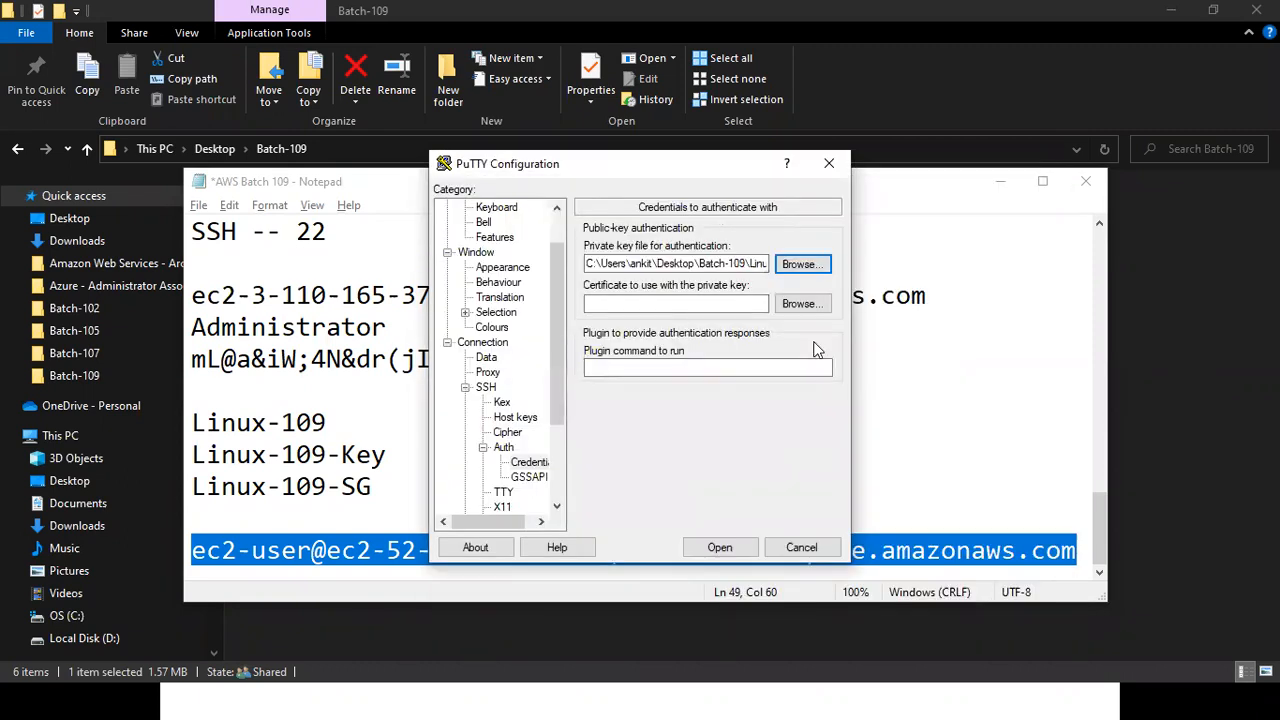
Open the SSH session to the instance, move the terminal window clear of its initial spot and highlight the login text.
{"action": "left_click", "coordinate": [718, 548]}
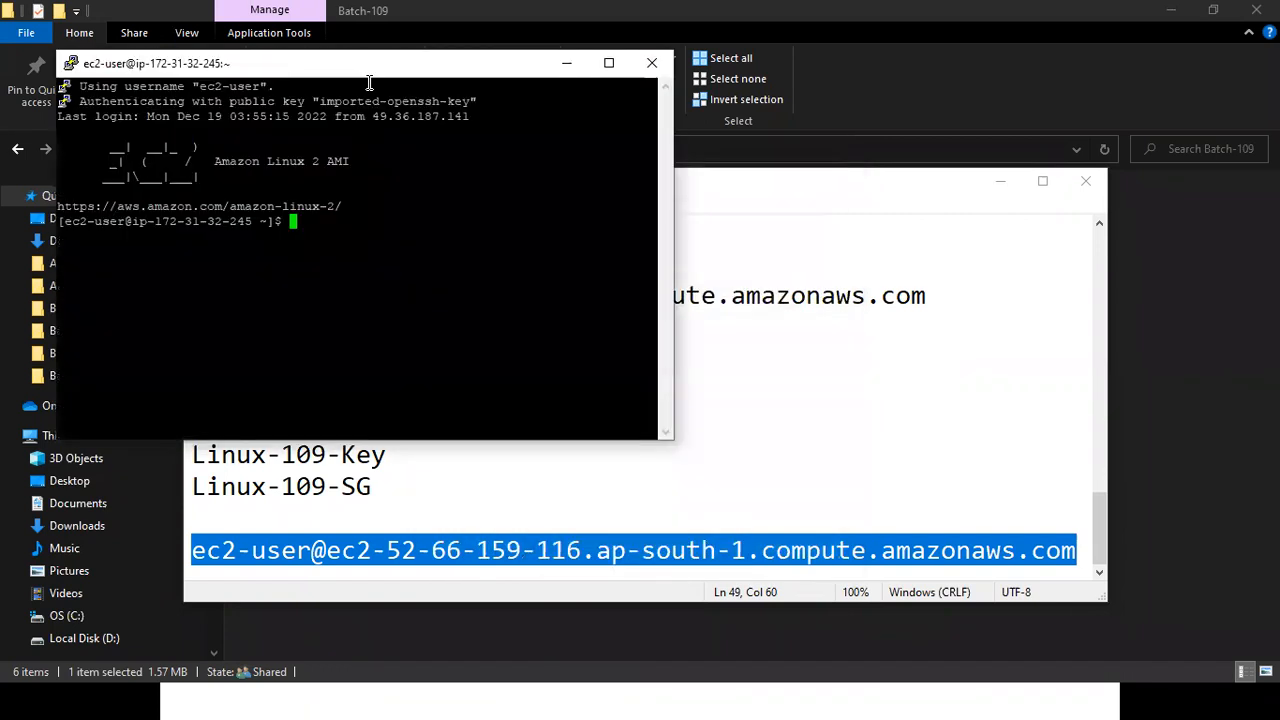
{"action": "left_click_drag", "start_coordinate": [355, 69], "coordinate": [617, 169]}
{"action": "left_click_drag", "start_coordinate": [360, 186], "coordinate": [624, 328]}
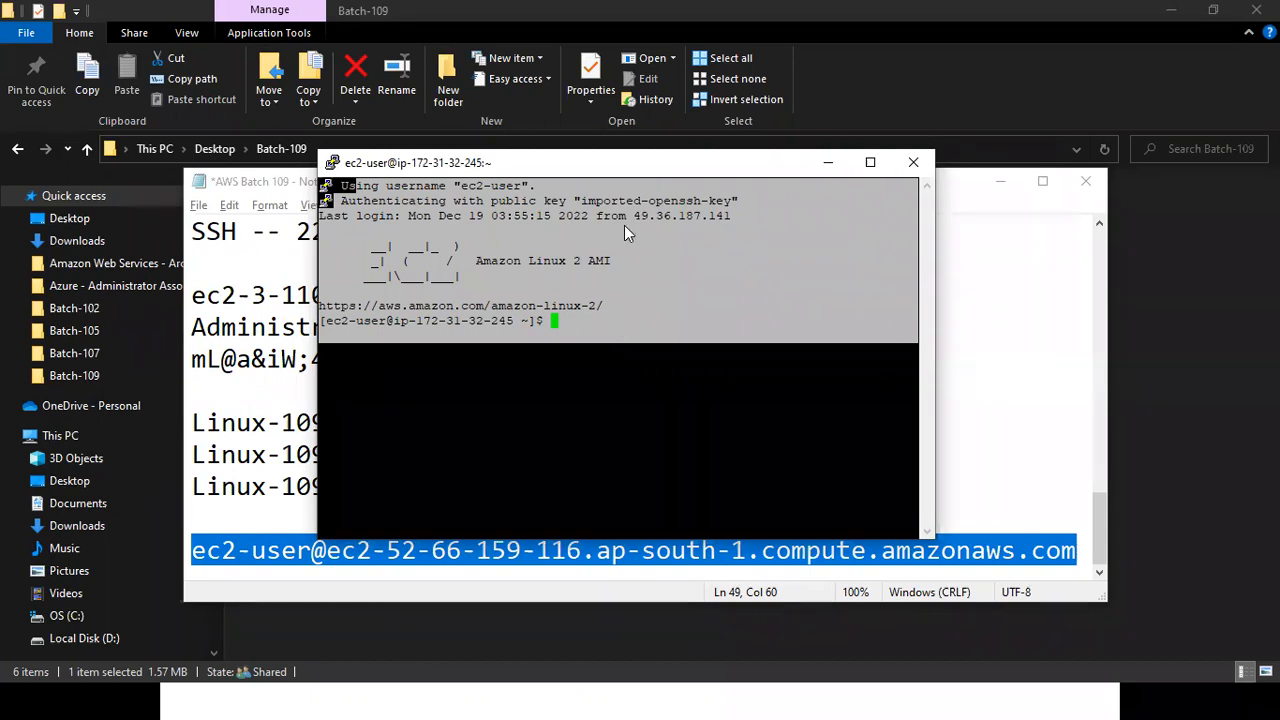
Switch to the EC2 console in Chrome and go from the Connect to instance page back to the Instances list.
{"action": "key", "text": "alt+Tab"}
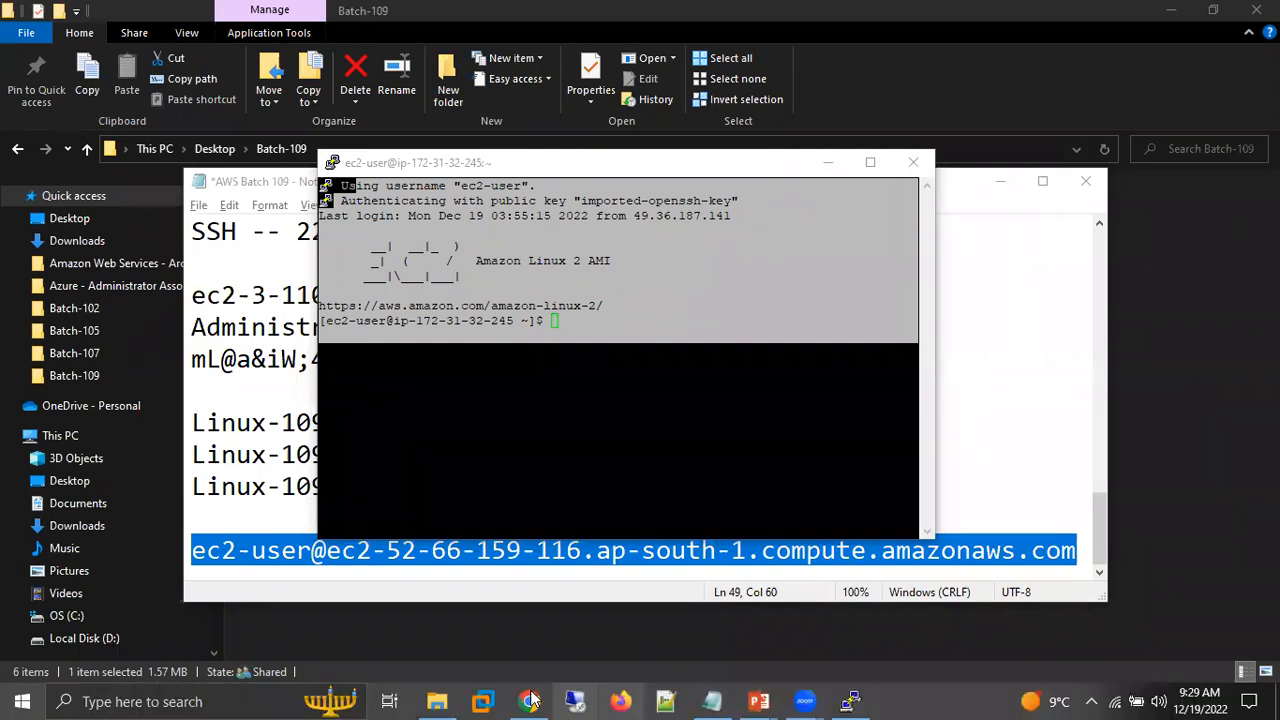
{"action": "left_click", "coordinate": [531, 698]}
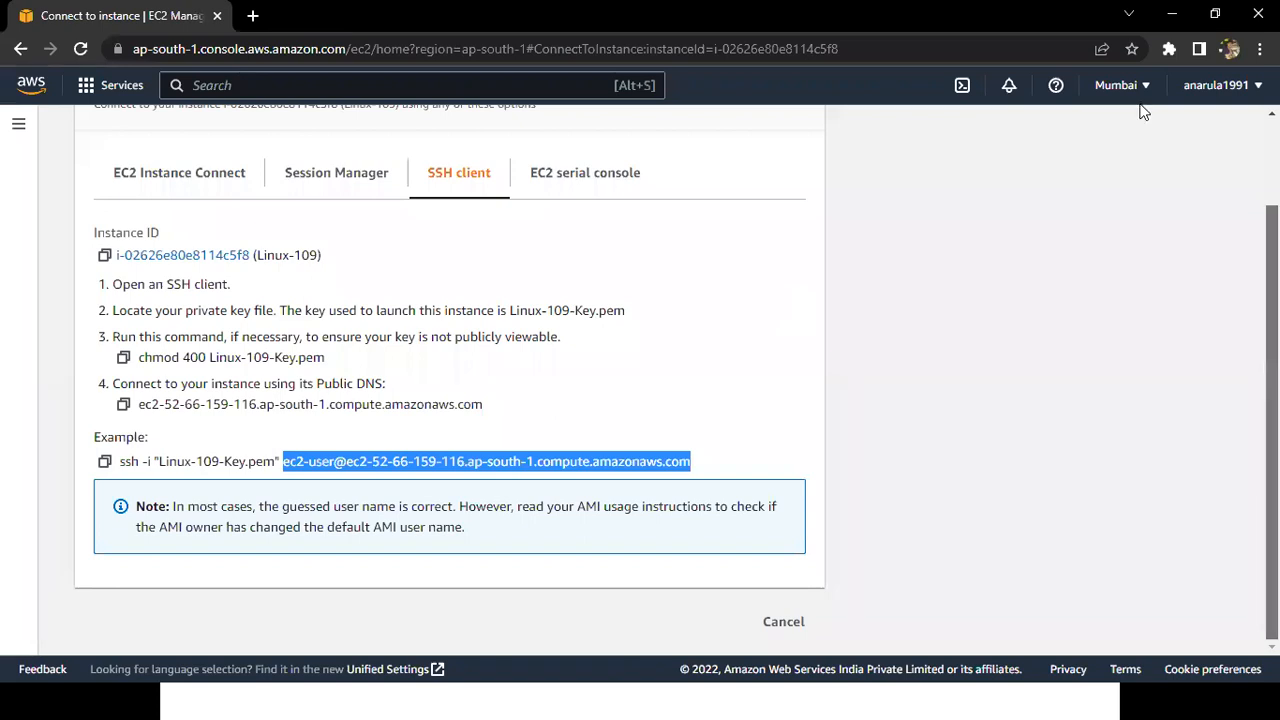
{"action": "scroll", "coordinate": [168, 150], "scroll_direction": "up", "scroll_amount": 2}
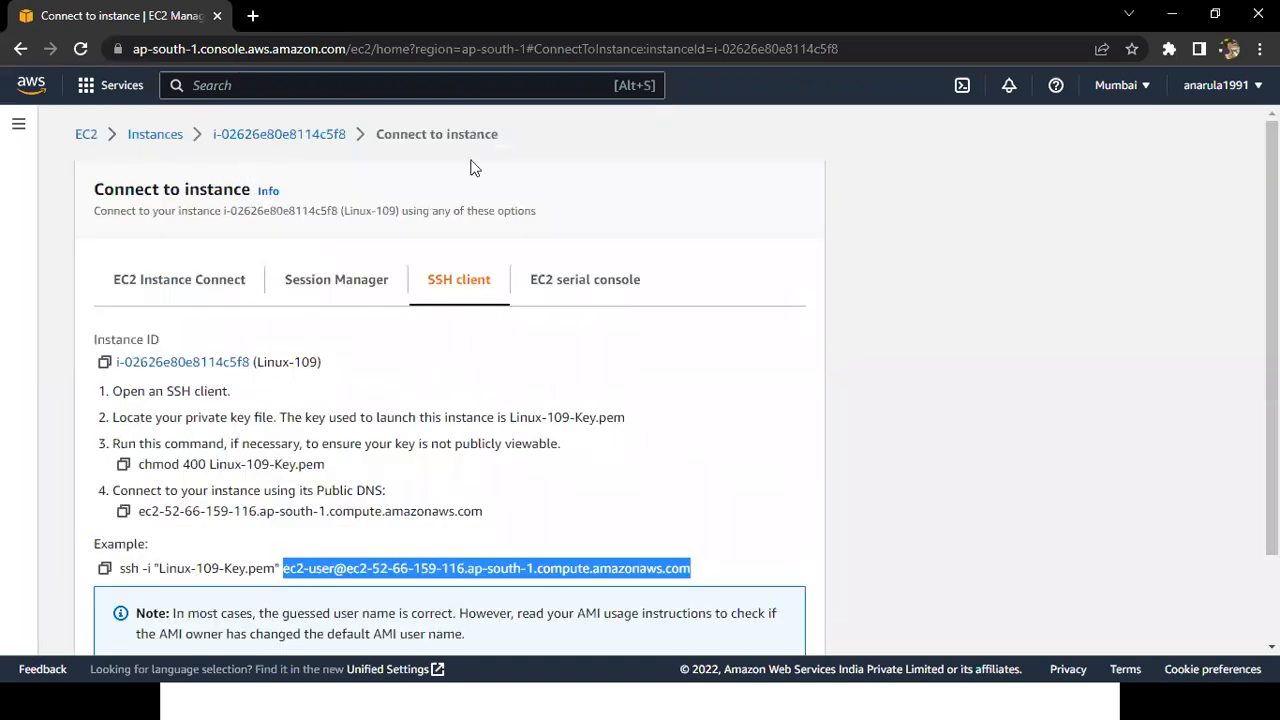
{"action": "left_click", "coordinate": [160, 138], "text": "shift"}
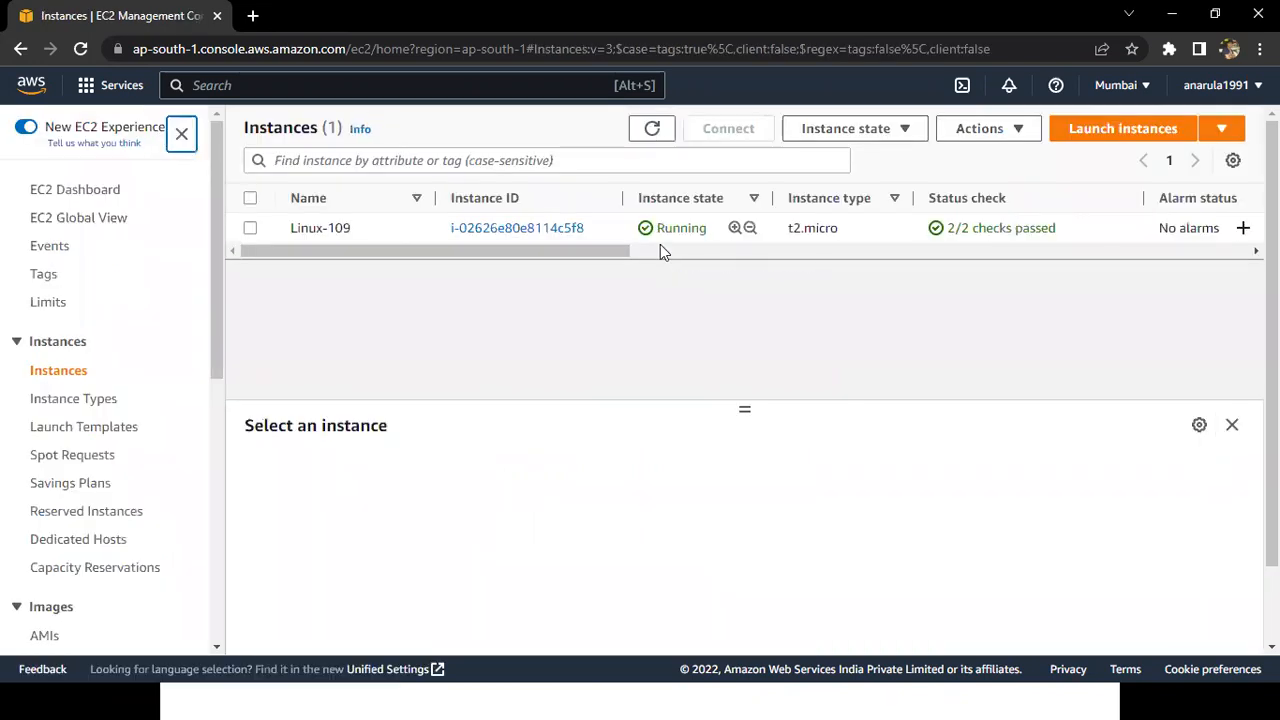
Open the launch instance form, mark its instance count, sections and summary values with the annotation pen, clear the marks, and return to the Instances list.
{"action": "left_click", "coordinate": [1114, 138]}
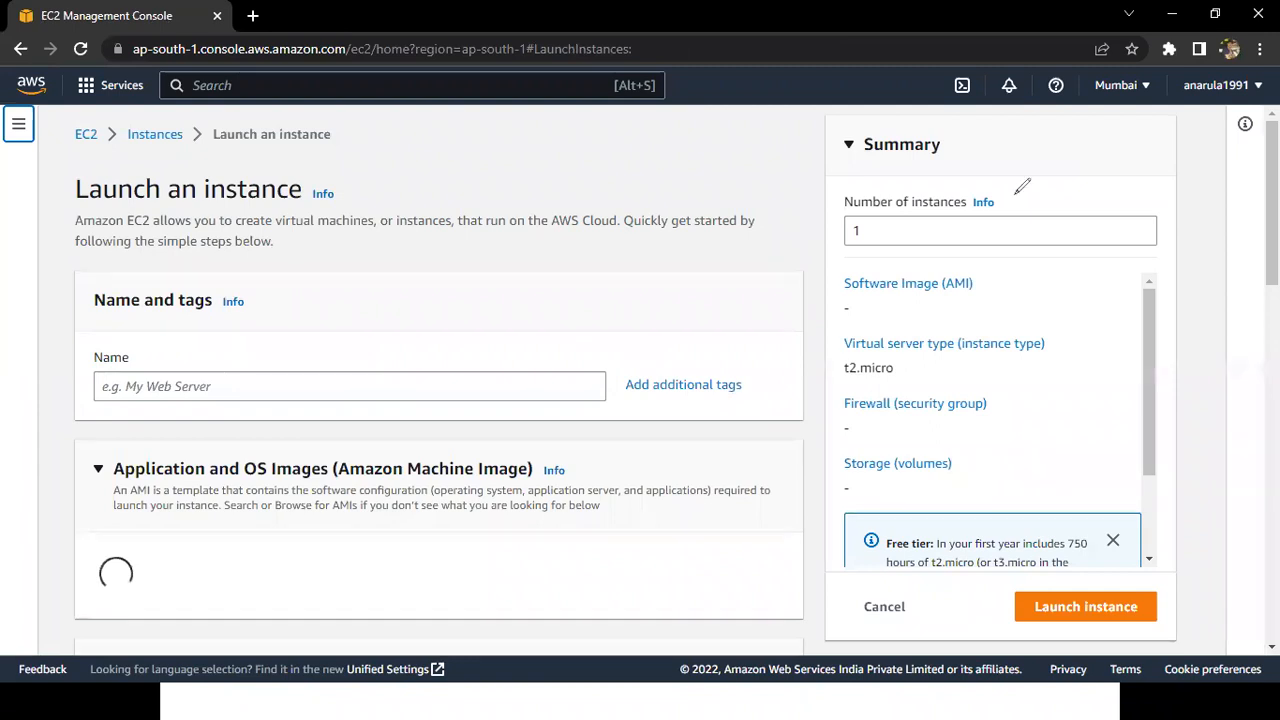
{"action": "left_click_drag", "start_coordinate": [1016, 192], "coordinate": [1019, 184]}
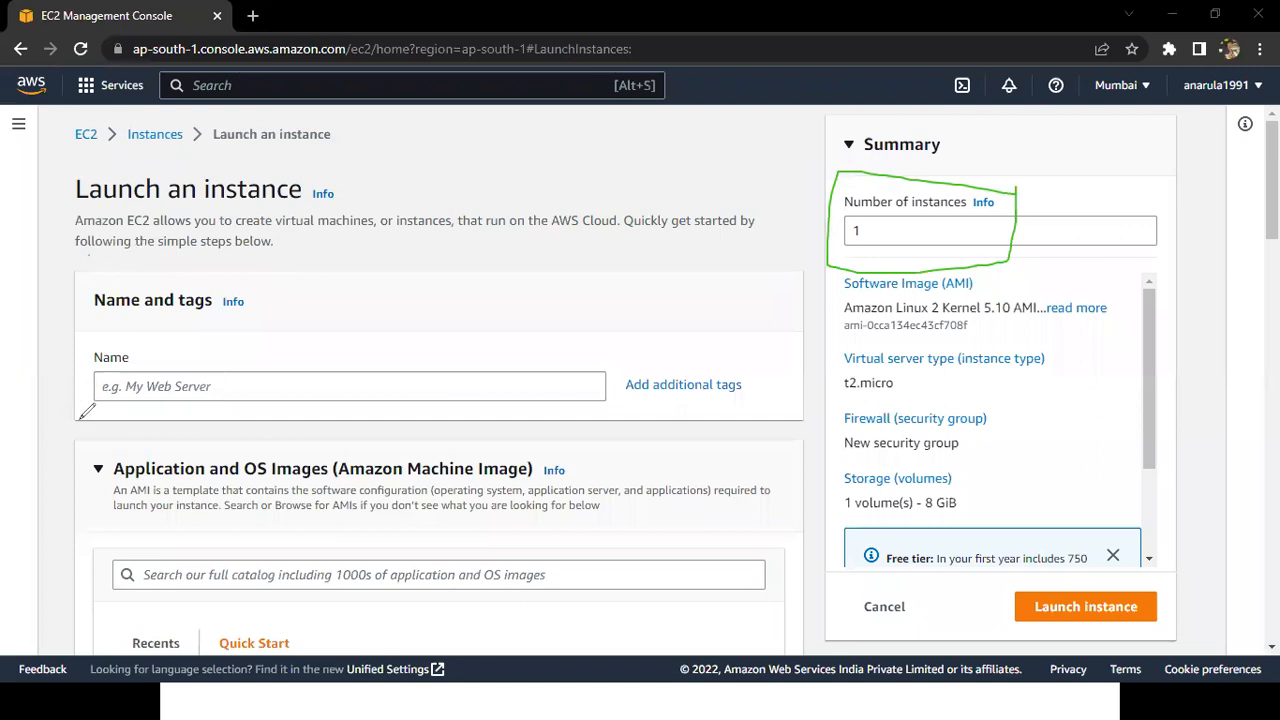
{"action": "left_click_drag", "start_coordinate": [89, 256], "coordinate": [80, 418]}
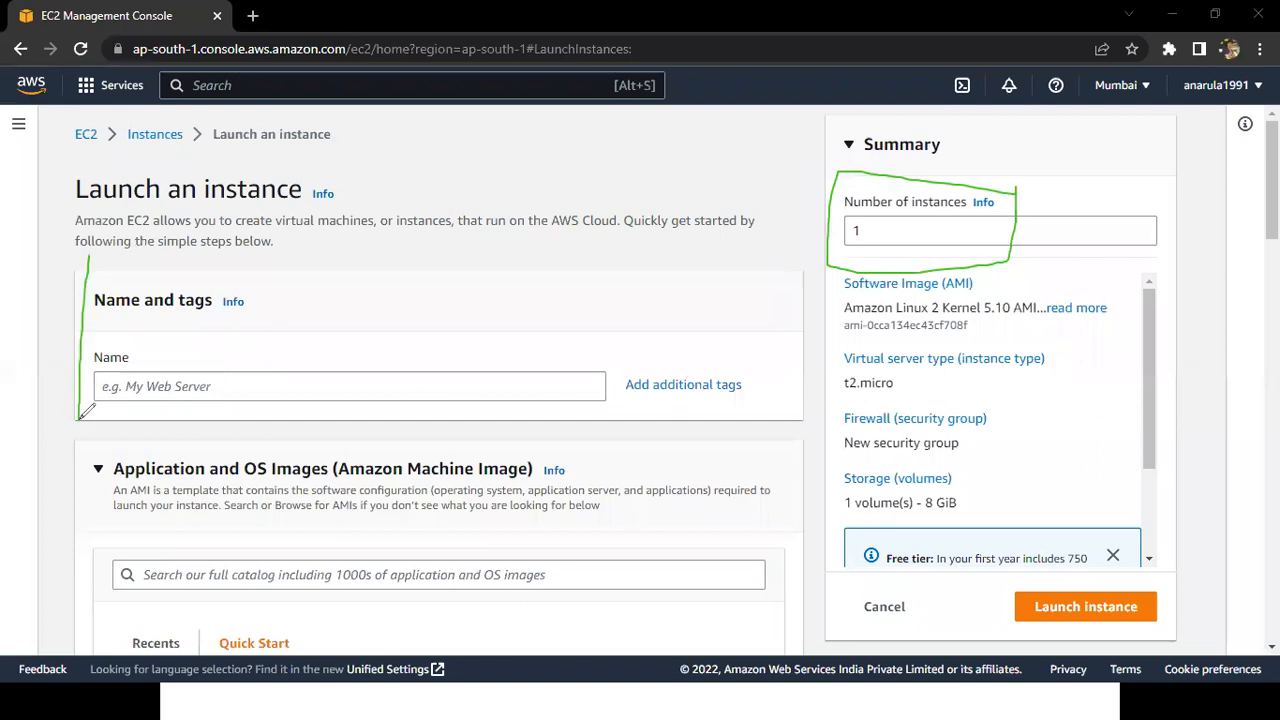
{"action": "left_click_drag", "start_coordinate": [72, 446], "coordinate": [62, 548]}
{"action": "left_click_drag", "start_coordinate": [55, 621], "coordinate": [53, 625]}
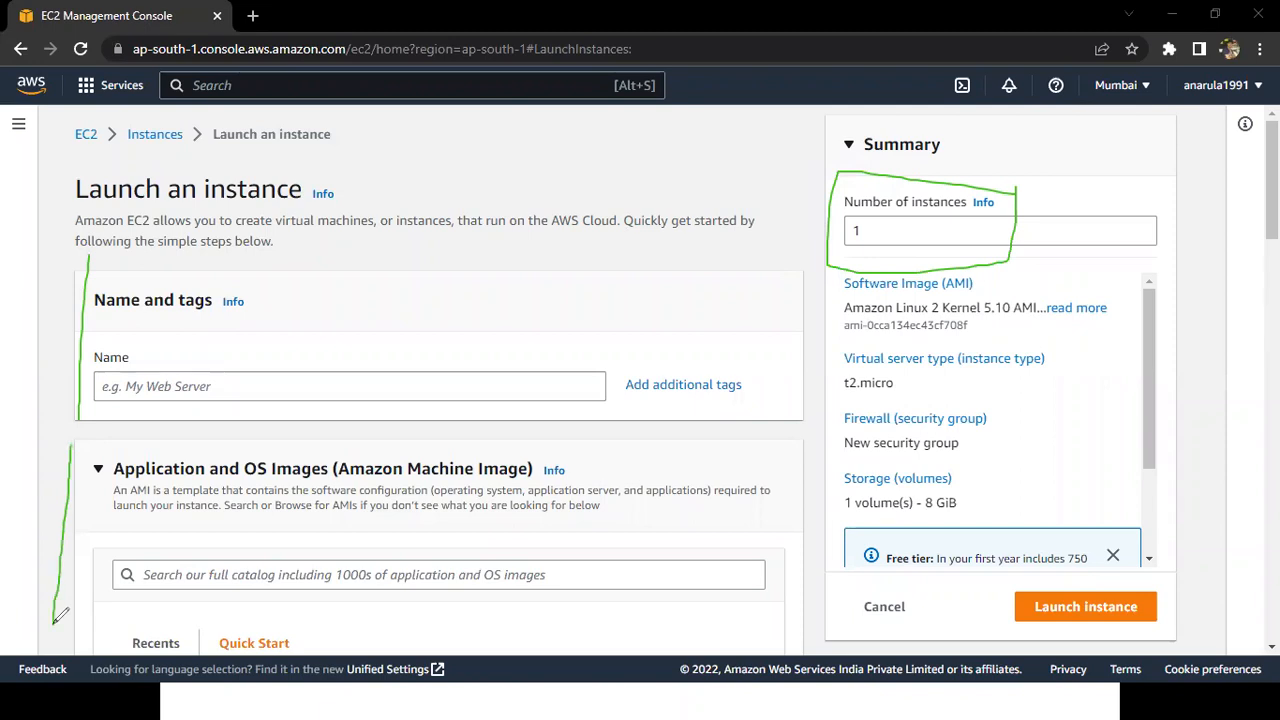
{"action": "left_click_drag", "start_coordinate": [977, 325], "coordinate": [986, 325]}
{"action": "left_click_drag", "start_coordinate": [950, 373], "coordinate": [1022, 370]}
{"action": "left_click_drag", "start_coordinate": [1042, 437], "coordinate": [984, 459]}
{"action": "left_click_drag", "start_coordinate": [1008, 500], "coordinate": [1042, 488]}
{"action": "key", "text": "e"}
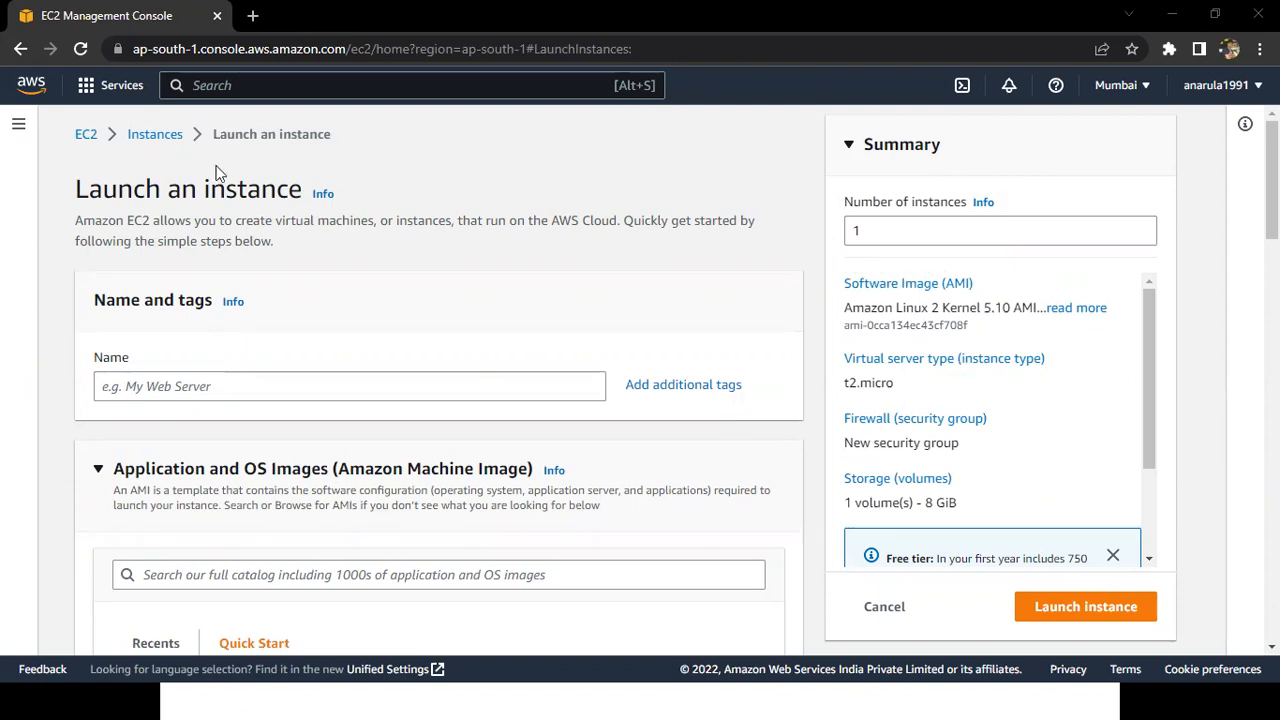
{"action": "left_click", "coordinate": [156, 134]}
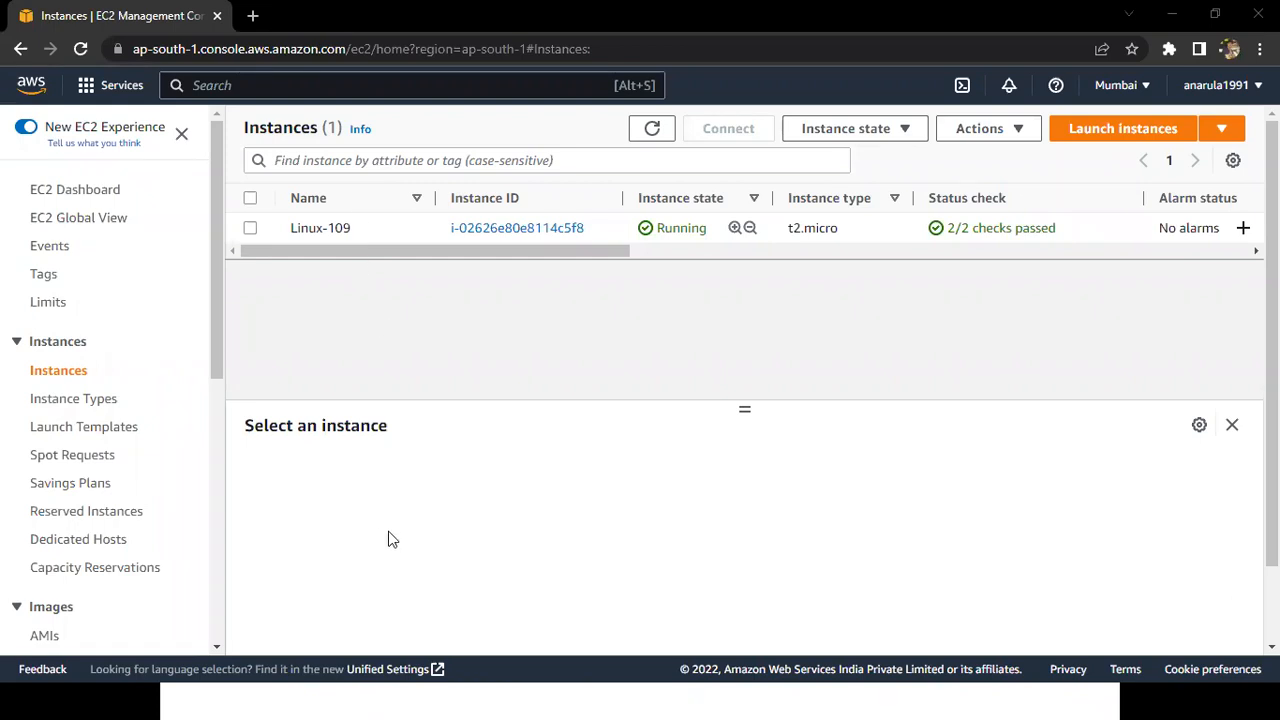
Rename the Linux-109 instance to Linux-109-1 in the Instances list and save the name.
{"action": "mouse_move", "coordinate": [572, 700]}
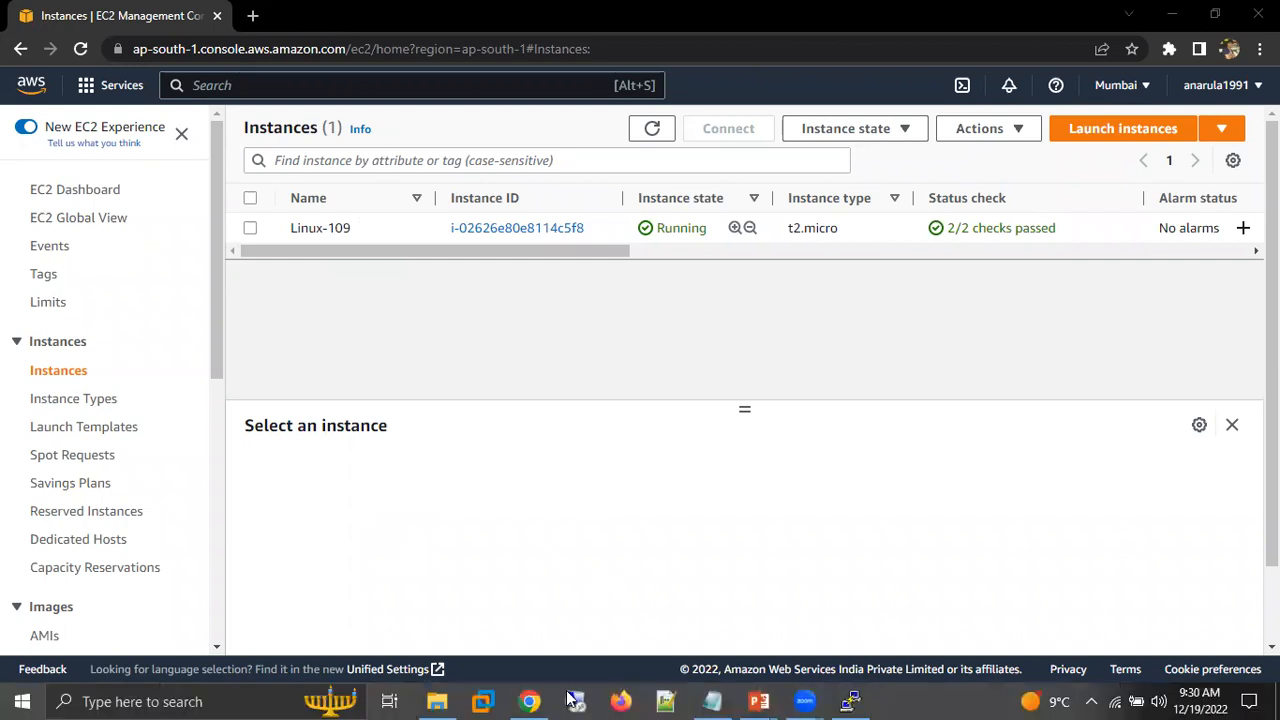
{"action": "key", "text": "super"}
{"action": "key", "text": "super"}
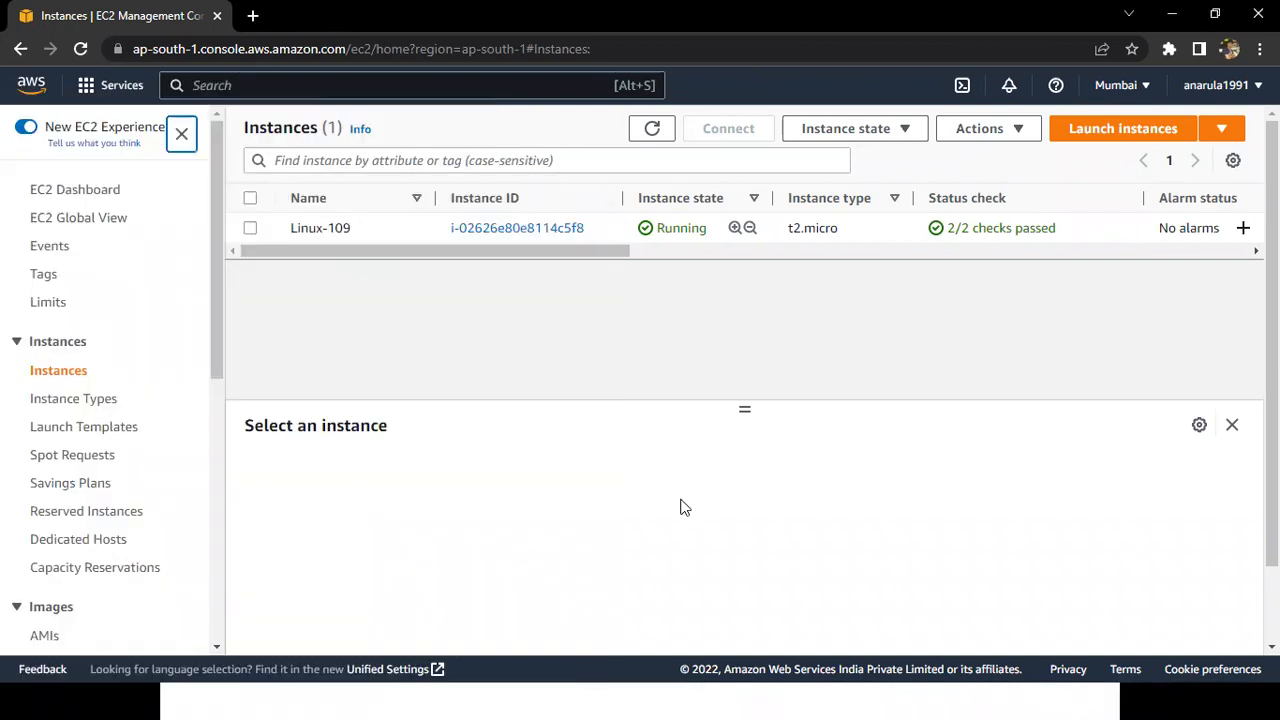
{"action": "left_click", "coordinate": [362, 229]}
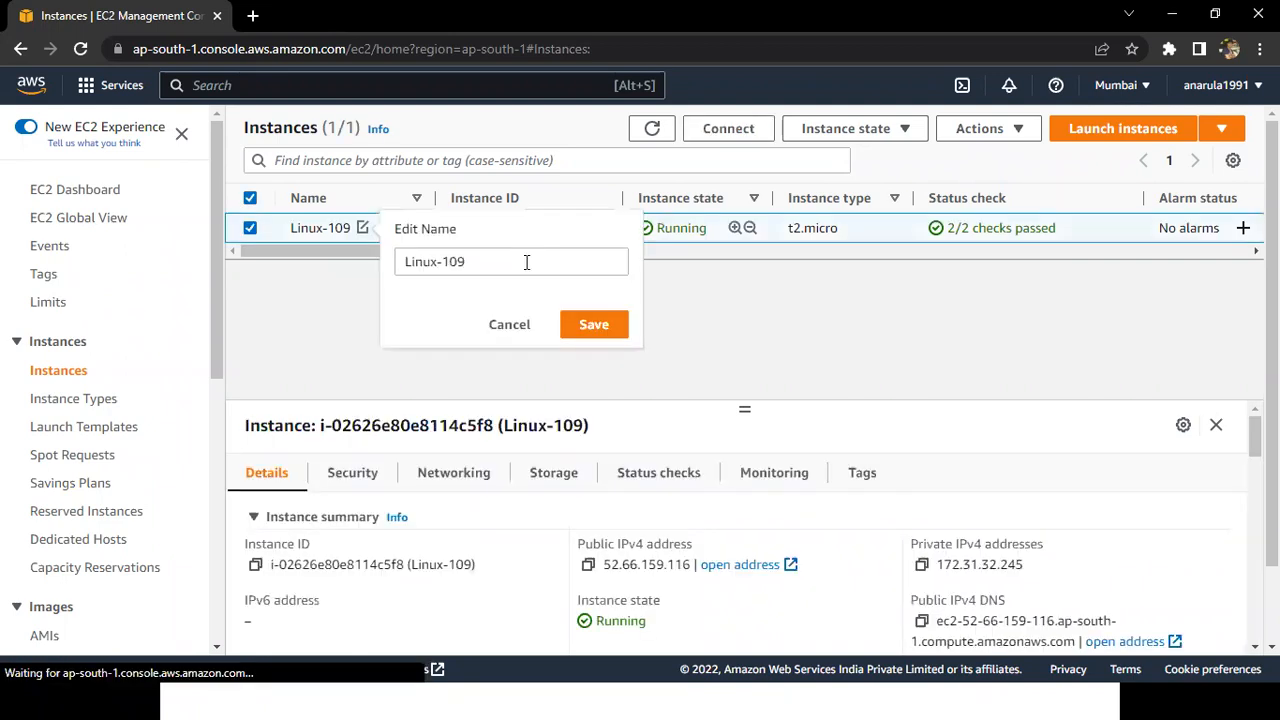
{"action": "triple_click", "coordinate": [526, 262]}
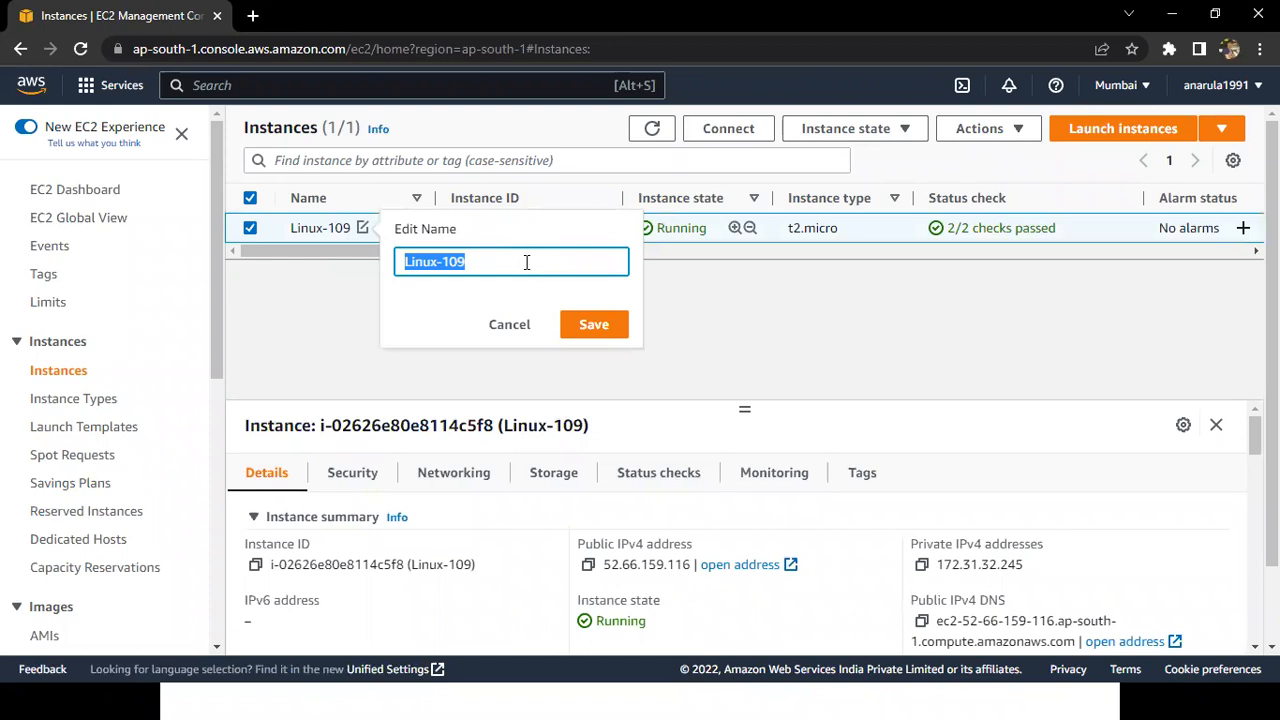
{"action": "left_click", "coordinate": [526, 262]}
{"action": "type", "text": "-1"}
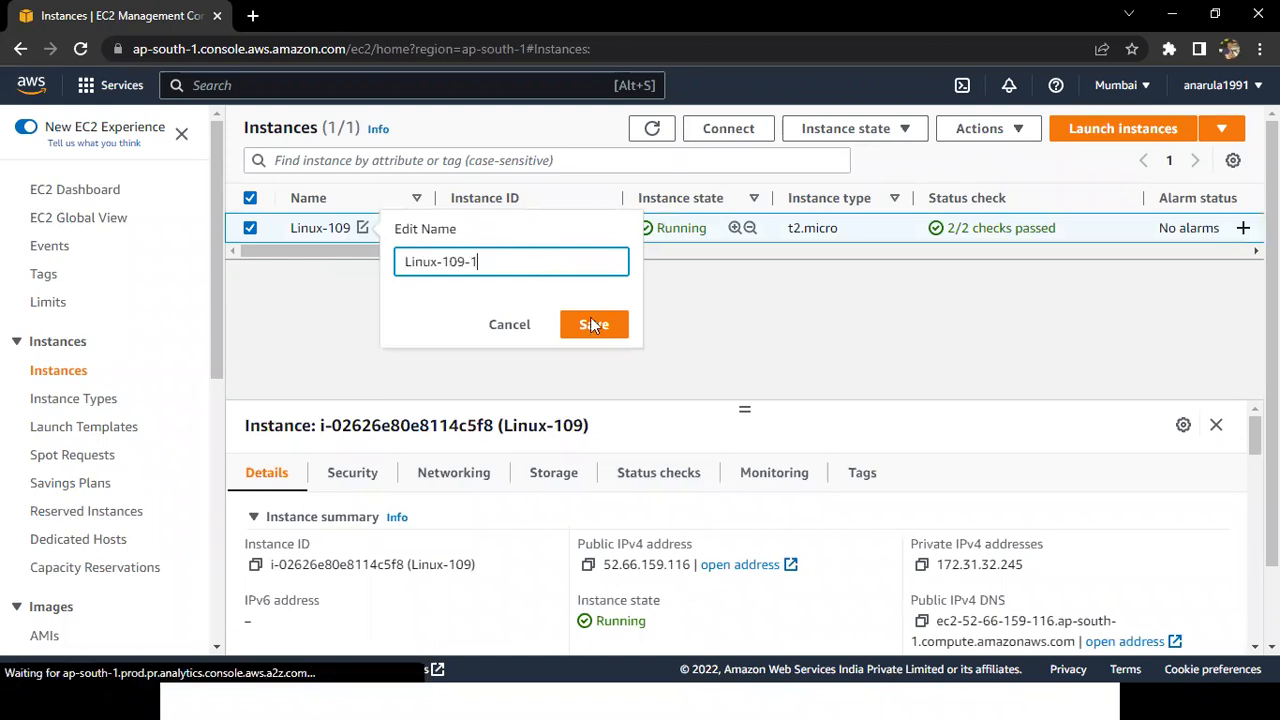
{"action": "left_click", "coordinate": [590, 317]}
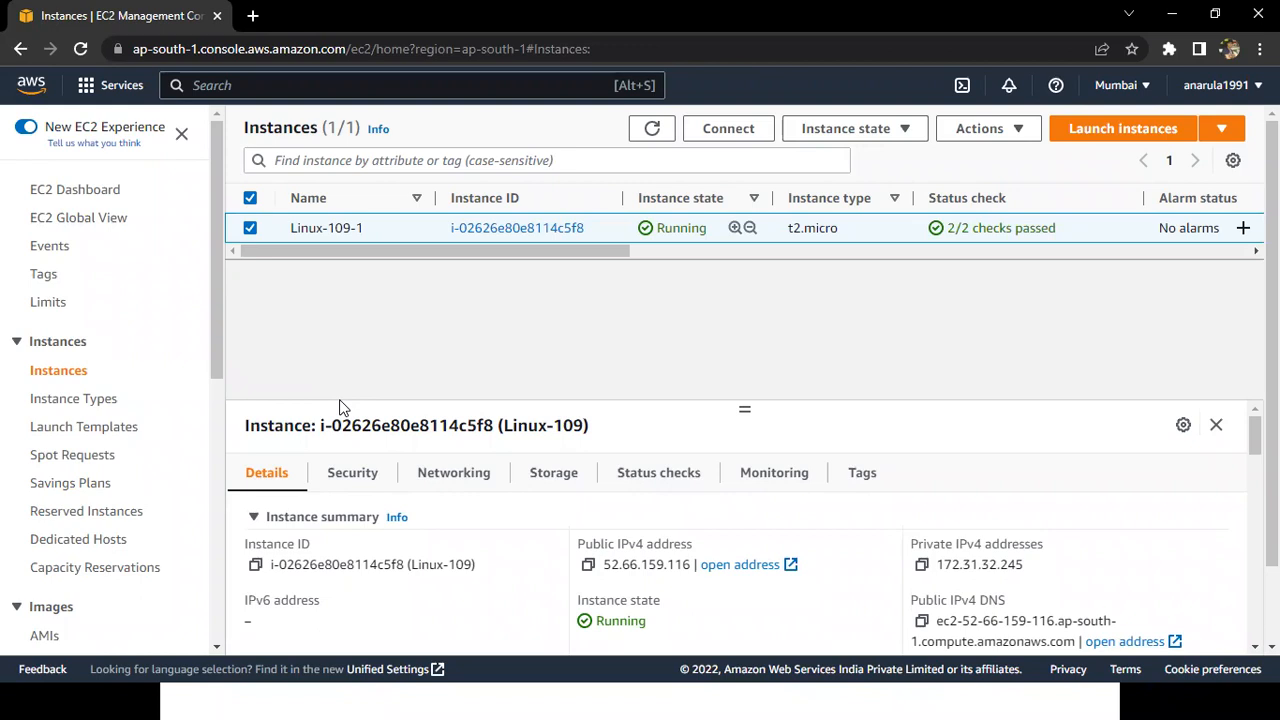
Switch to the PuTTY session window, dismiss its error dialog and close the terminal.
{"action": "key", "text": "alt+Tab"}
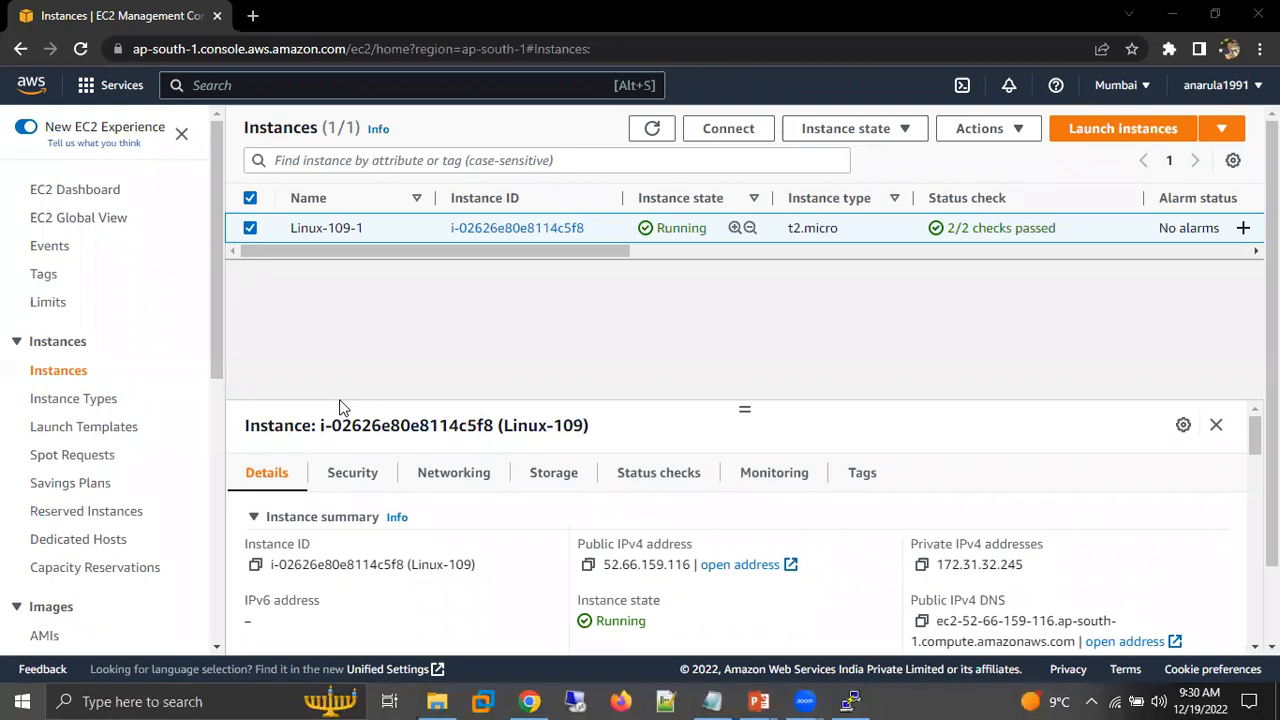
{"action": "key", "text": "super"}
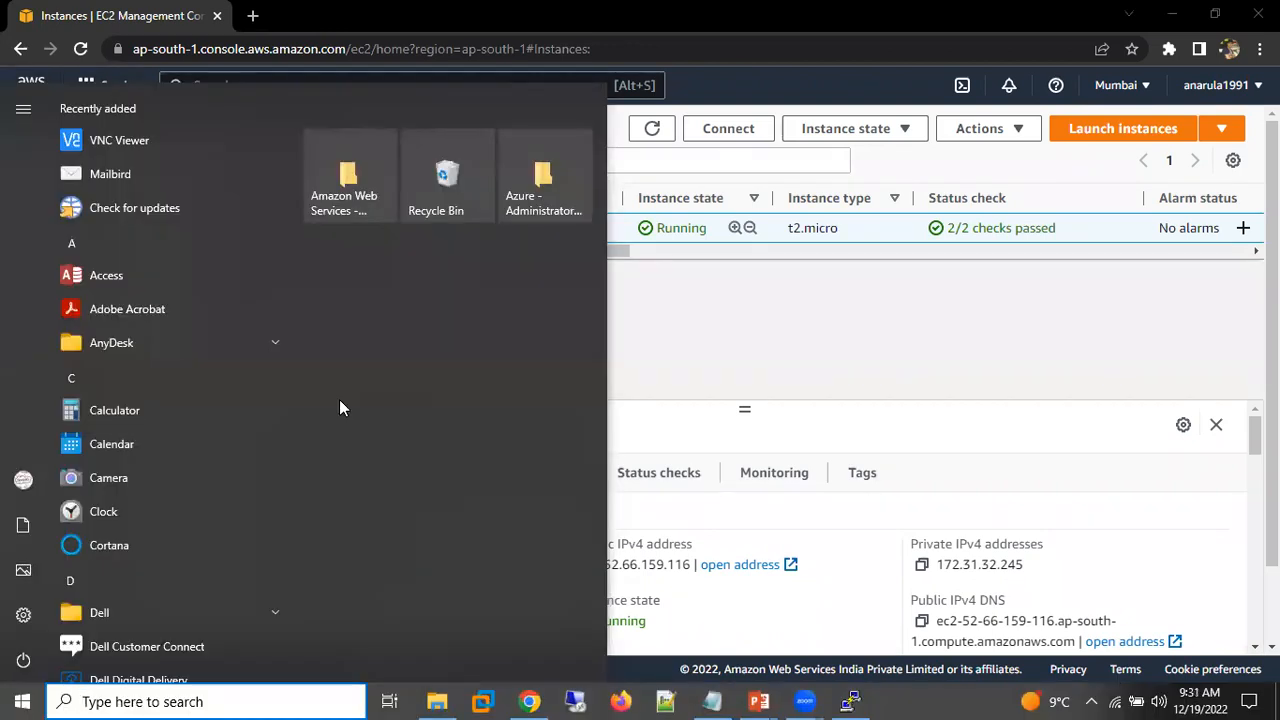
{"action": "left_click", "coordinate": [851, 697]}
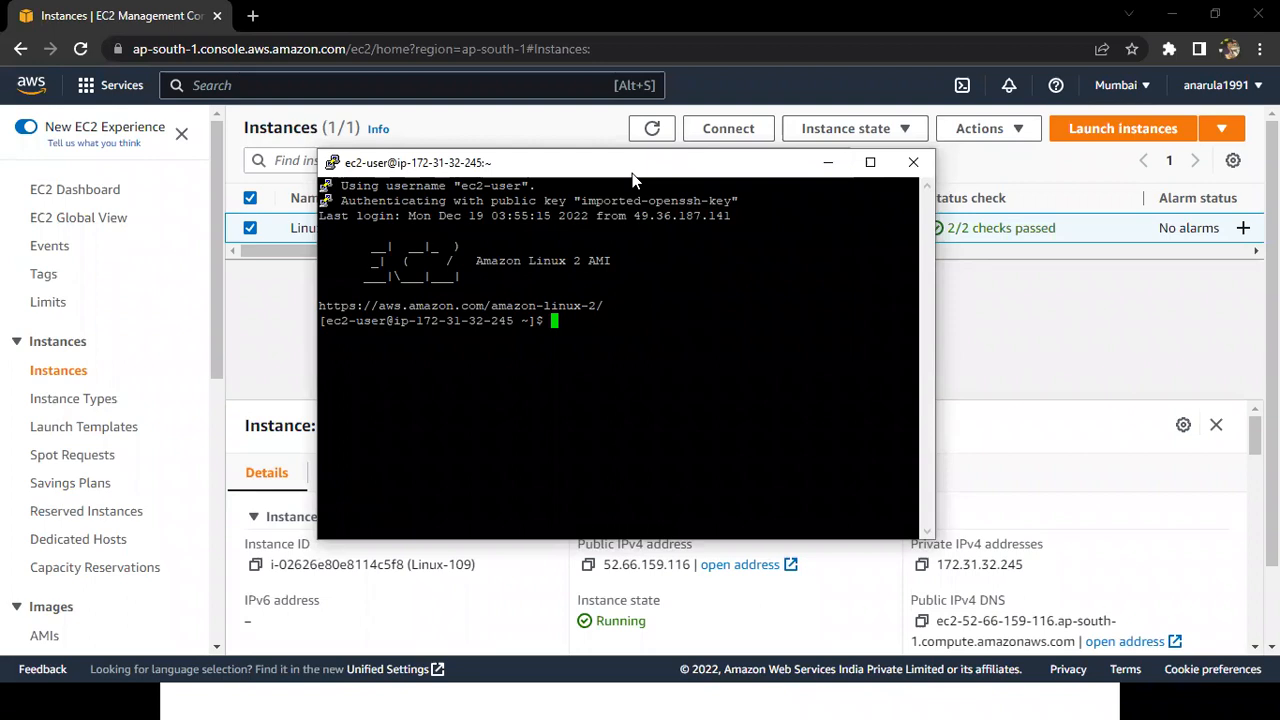
{"action": "left_click_drag", "start_coordinate": [632, 178], "coordinate": [539, 213]}
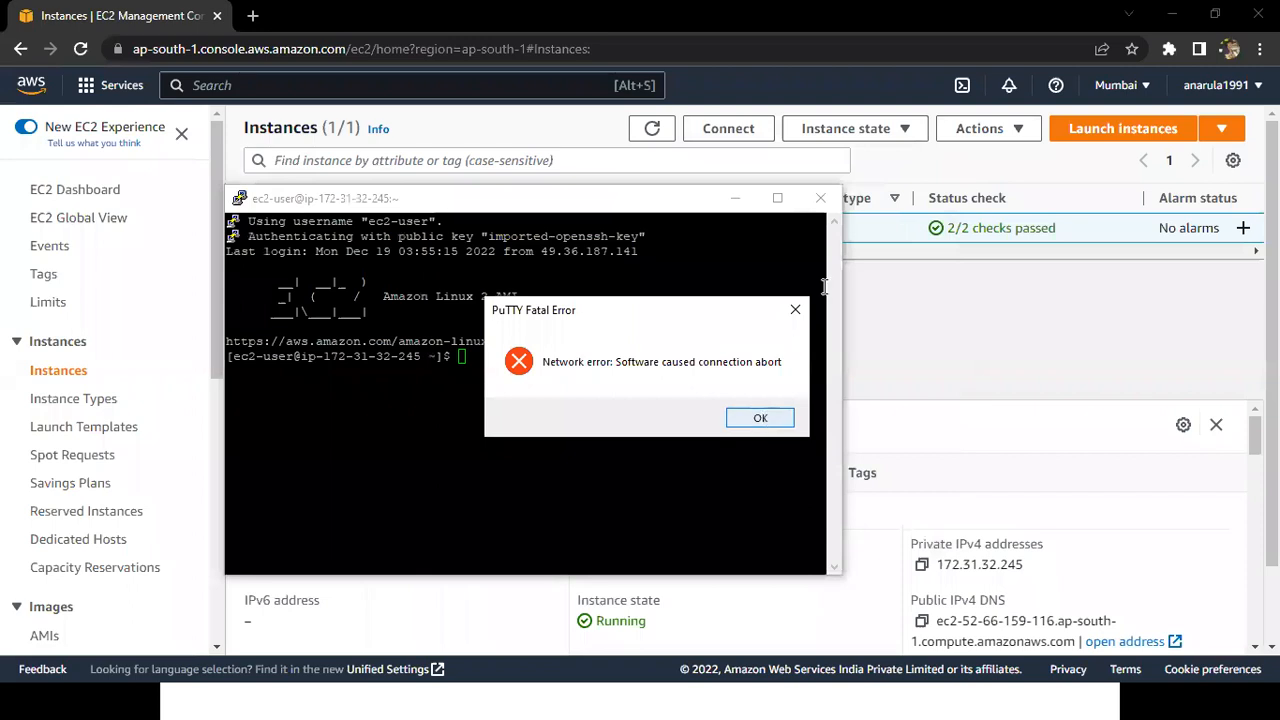
{"action": "key", "text": "Return"}
{"action": "left_click", "coordinate": [820, 199]}
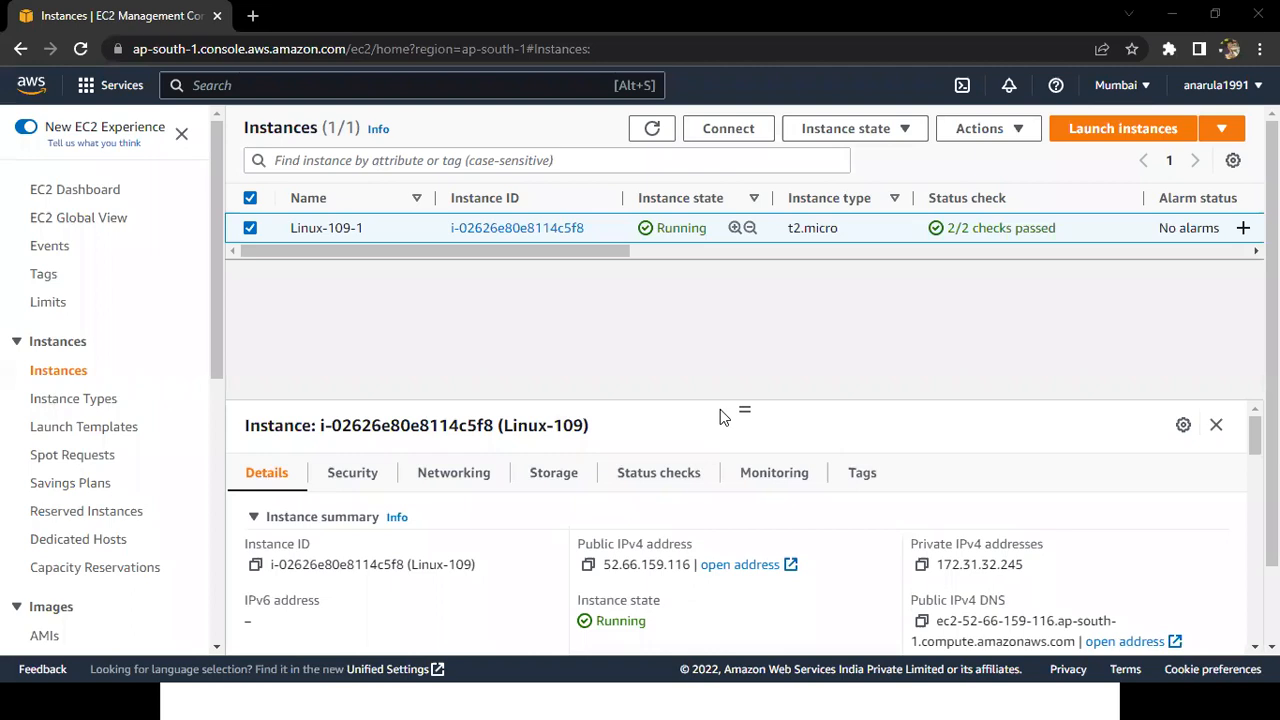
Switch to the running PowerPoint slide show with the EC2 – Linux slide.
{"action": "key", "text": "super"}
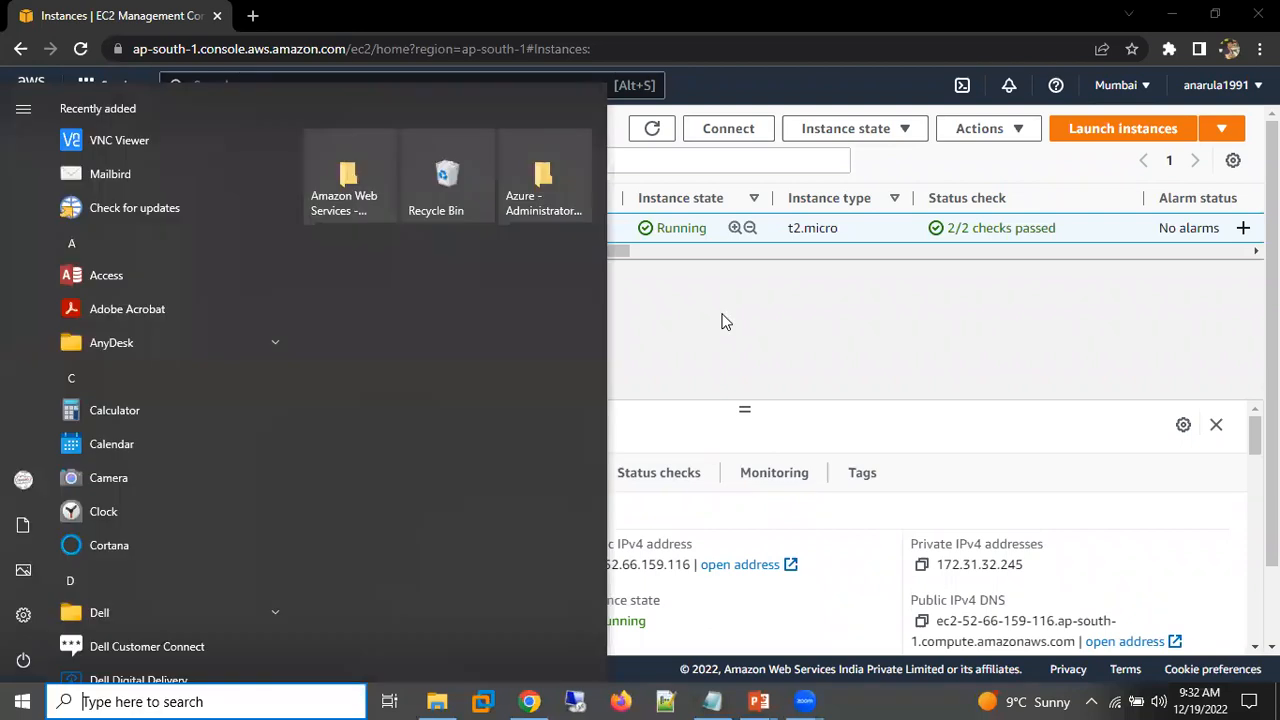
{"action": "key", "text": "super"}
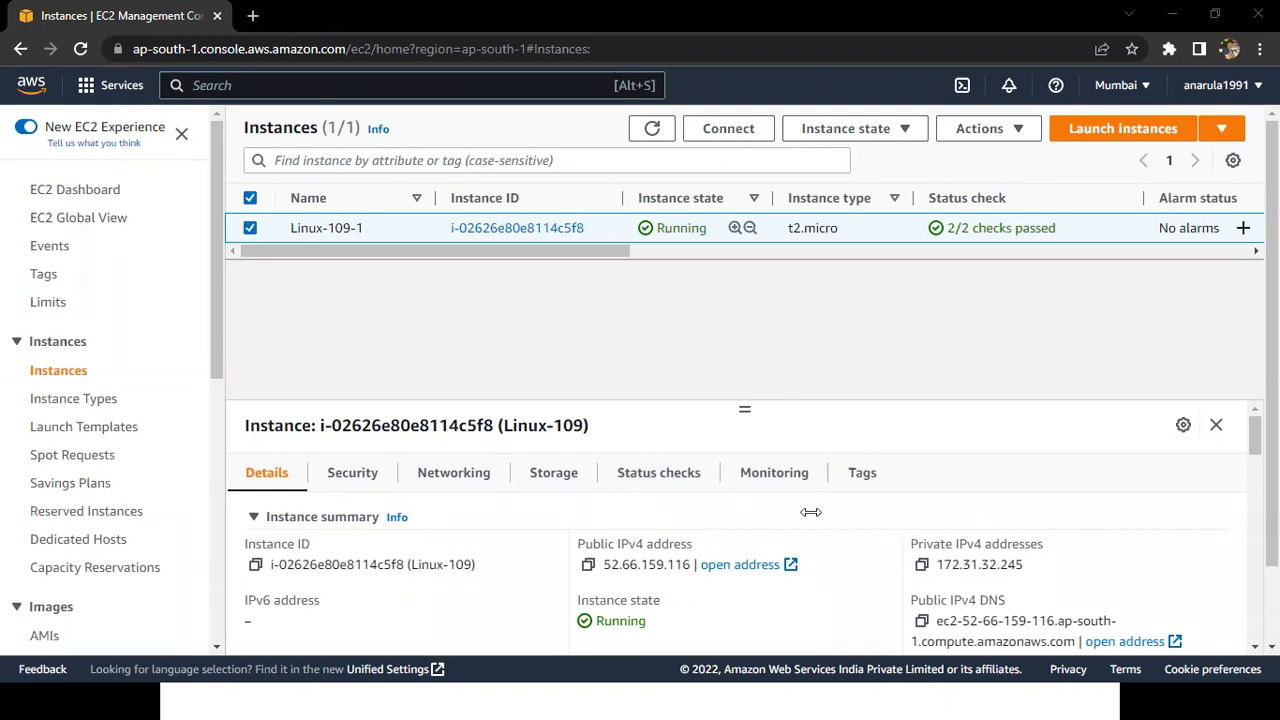
{"action": "key", "text": "super"}
{"action": "mouse_move", "coordinate": [759, 701]}
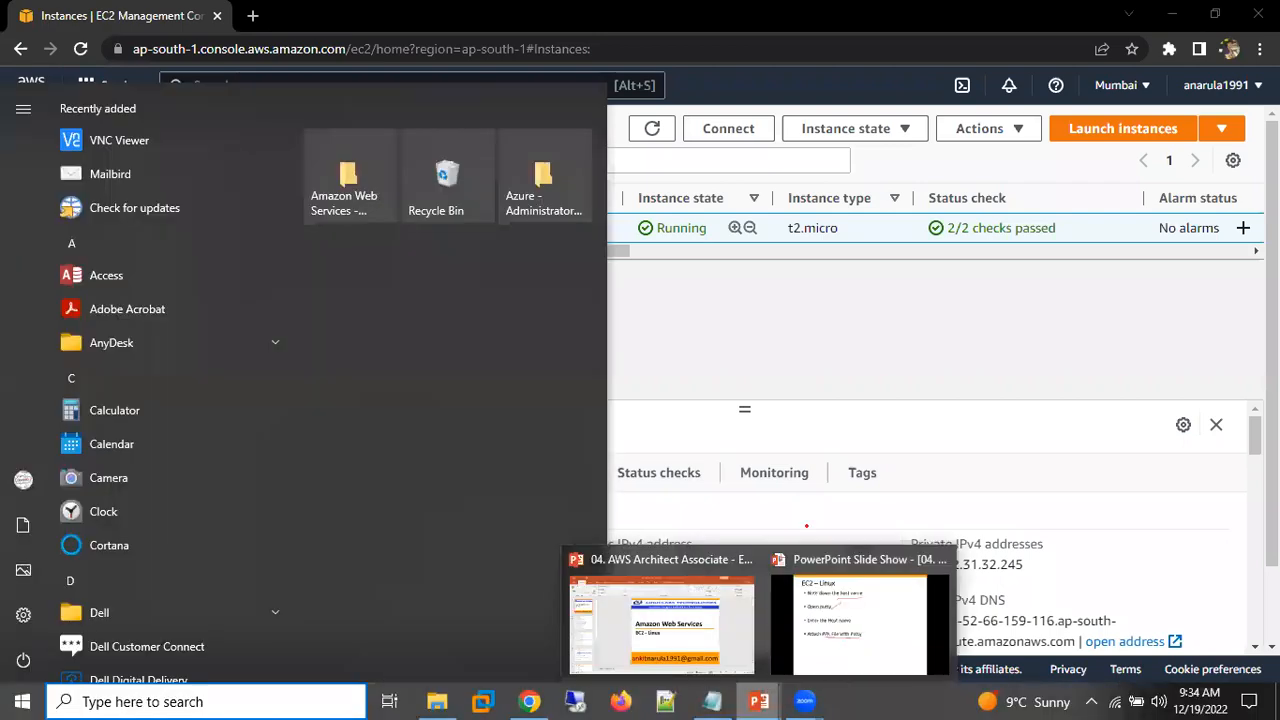
{"action": "left_click", "coordinate": [860, 624]}
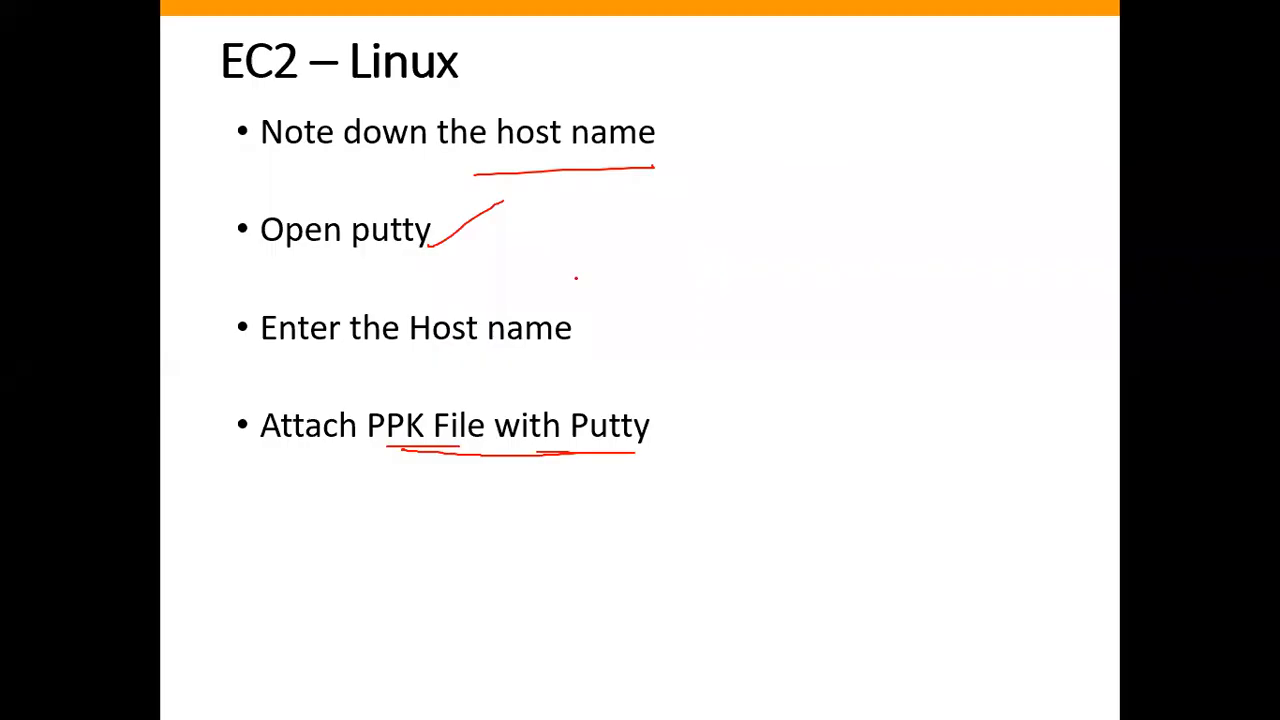
Advance the slide show to the EC2 – Linux (EC2 Instance Connect) slide and step back until only its title shows.
{"action": "key", "text": "Right"}
{"action": "key", "text": "Right"}
{"action": "key", "text": "Right"}
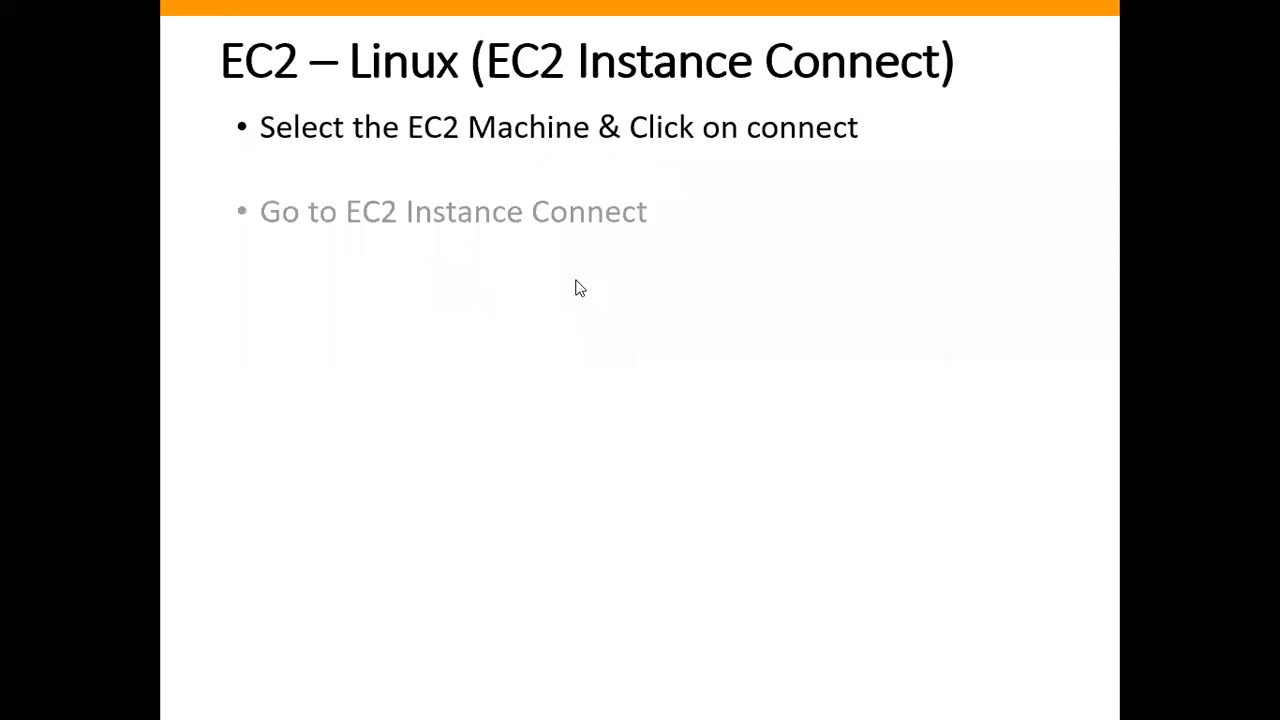
{"action": "key", "text": "Left"}
{"action": "key", "text": "Left"}
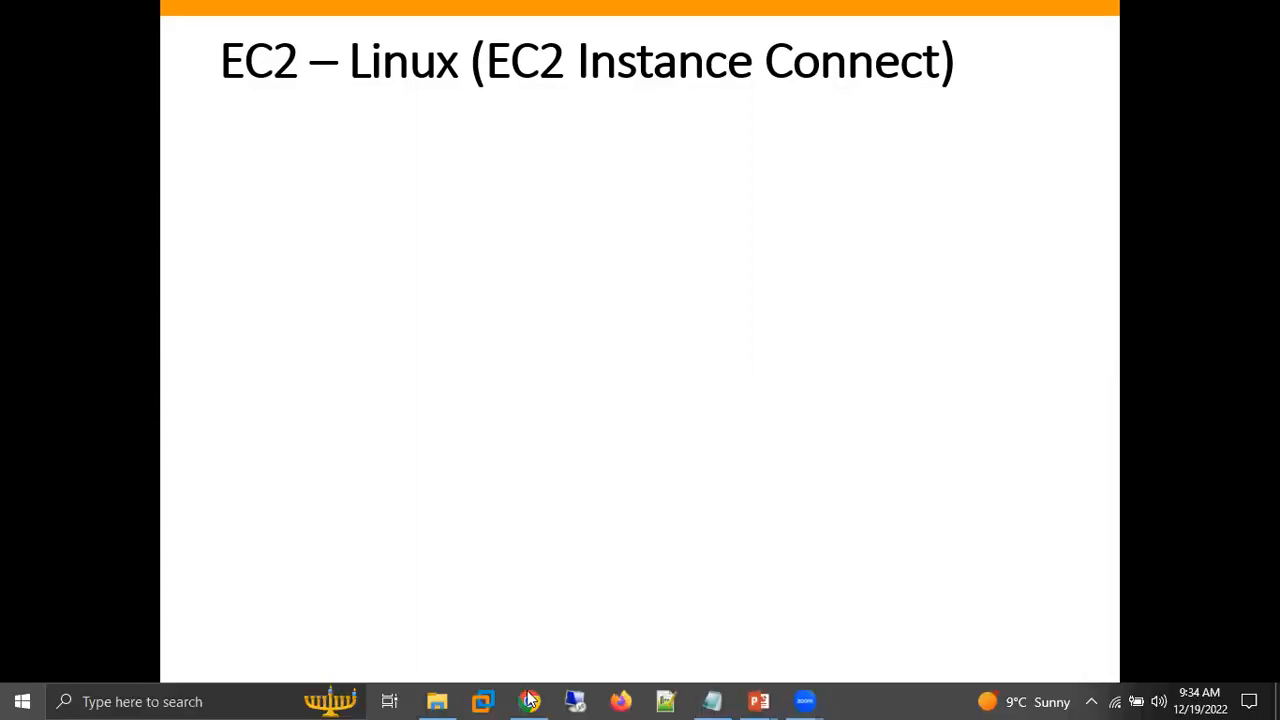
Switch to the EC2 Instances list in Chrome, mark Linux-109-1's instance state and status check with the annotation pen, and clear the marks.
{"action": "left_click", "coordinate": [530, 700]}
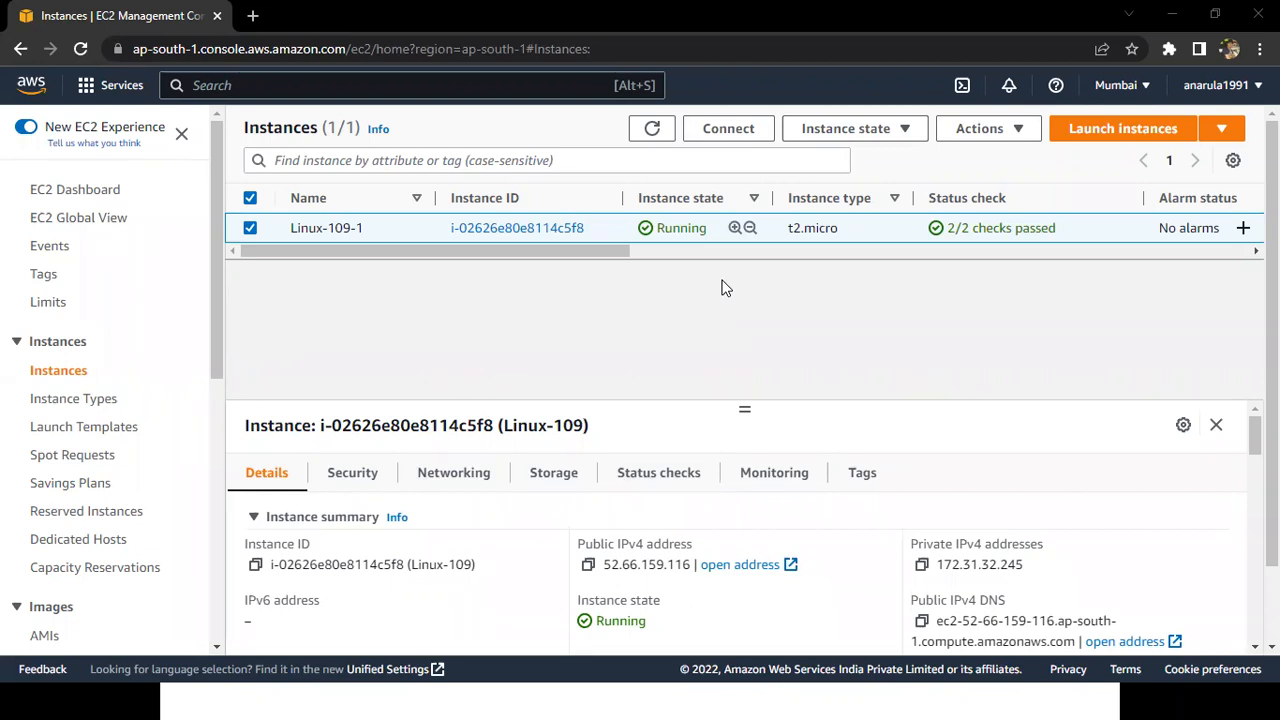
{"action": "double_click", "coordinate": [664, 228]}
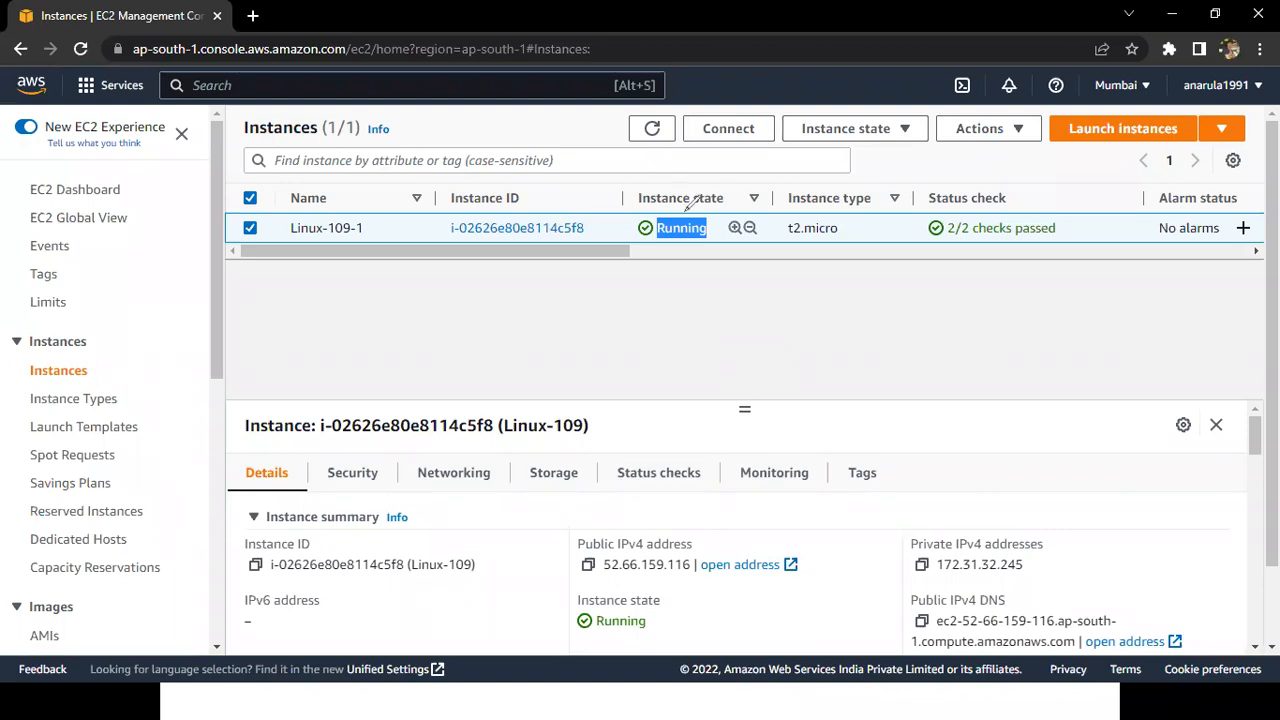
{"action": "left_click_drag", "start_coordinate": [686, 211], "coordinate": [753, 155]}
{"action": "left_click_drag", "start_coordinate": [976, 205], "coordinate": [1027, 187]}
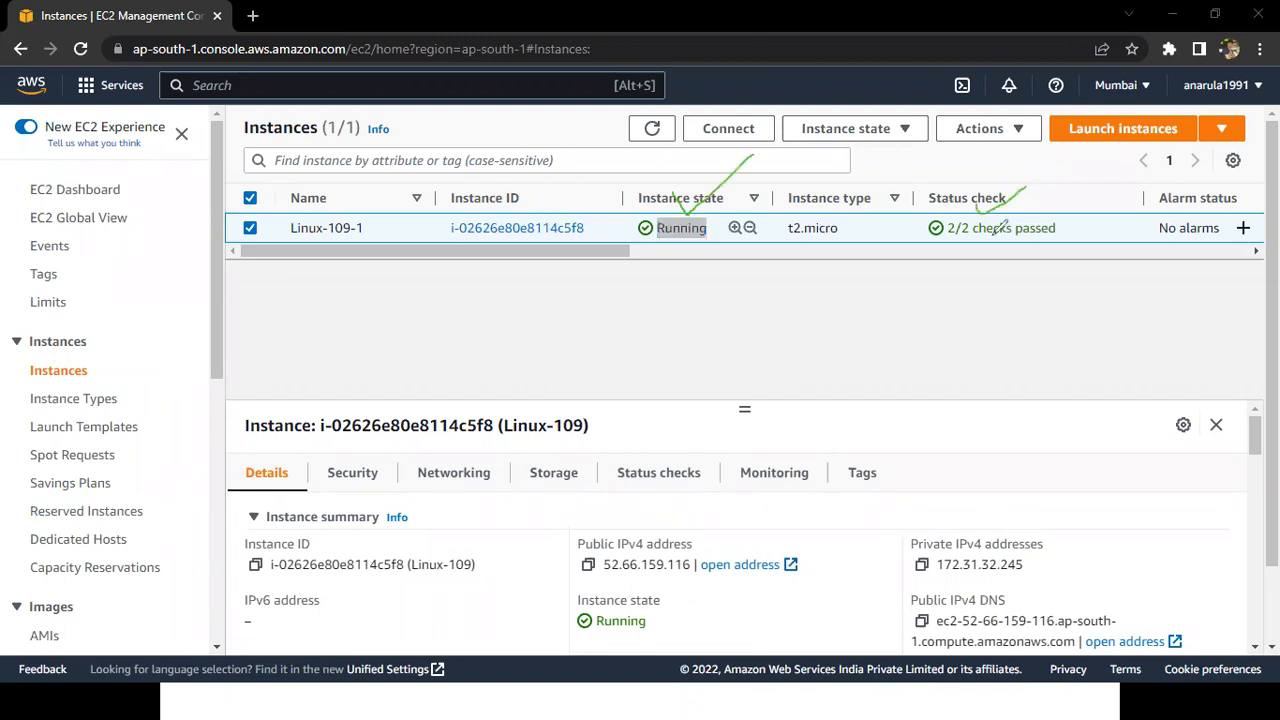
{"action": "left_click_drag", "start_coordinate": [937, 237], "coordinate": [1040, 239]}
{"action": "left_click_drag", "start_coordinate": [893, 186], "coordinate": [1082, 224]}
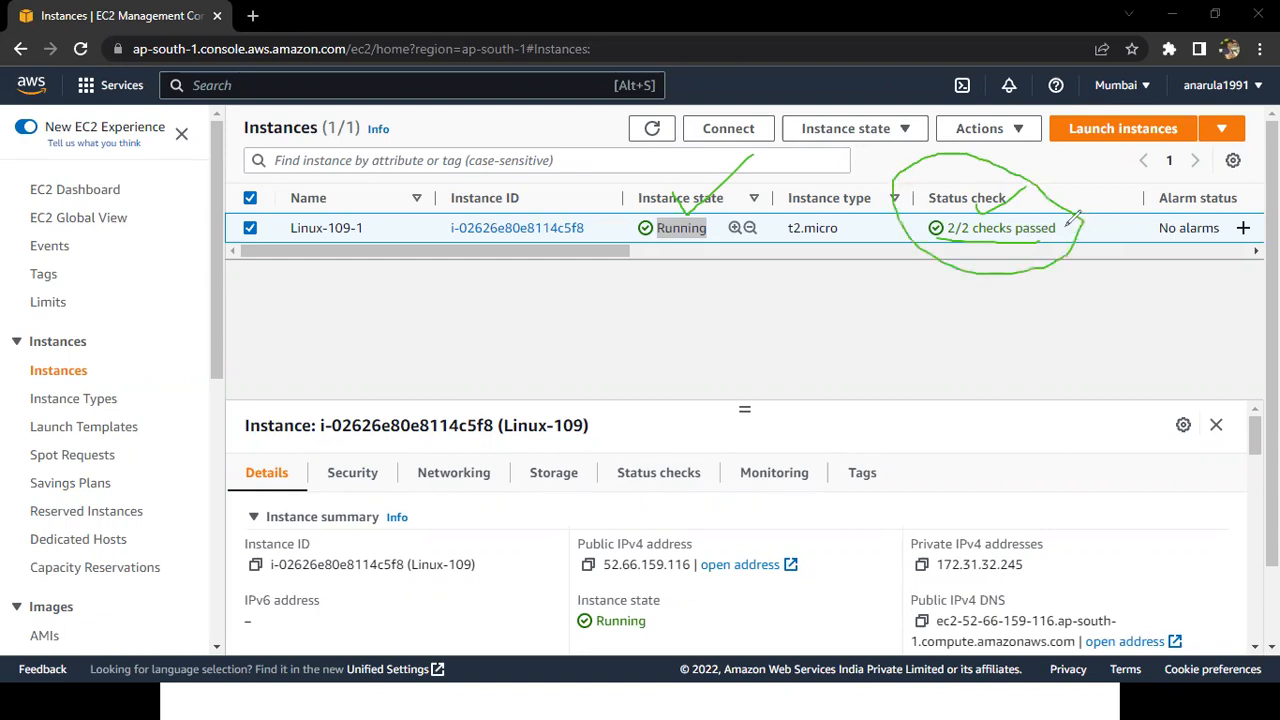
{"action": "left_click_drag", "start_coordinate": [1064, 227], "coordinate": [1124, 225]}
{"action": "key", "text": "e"}
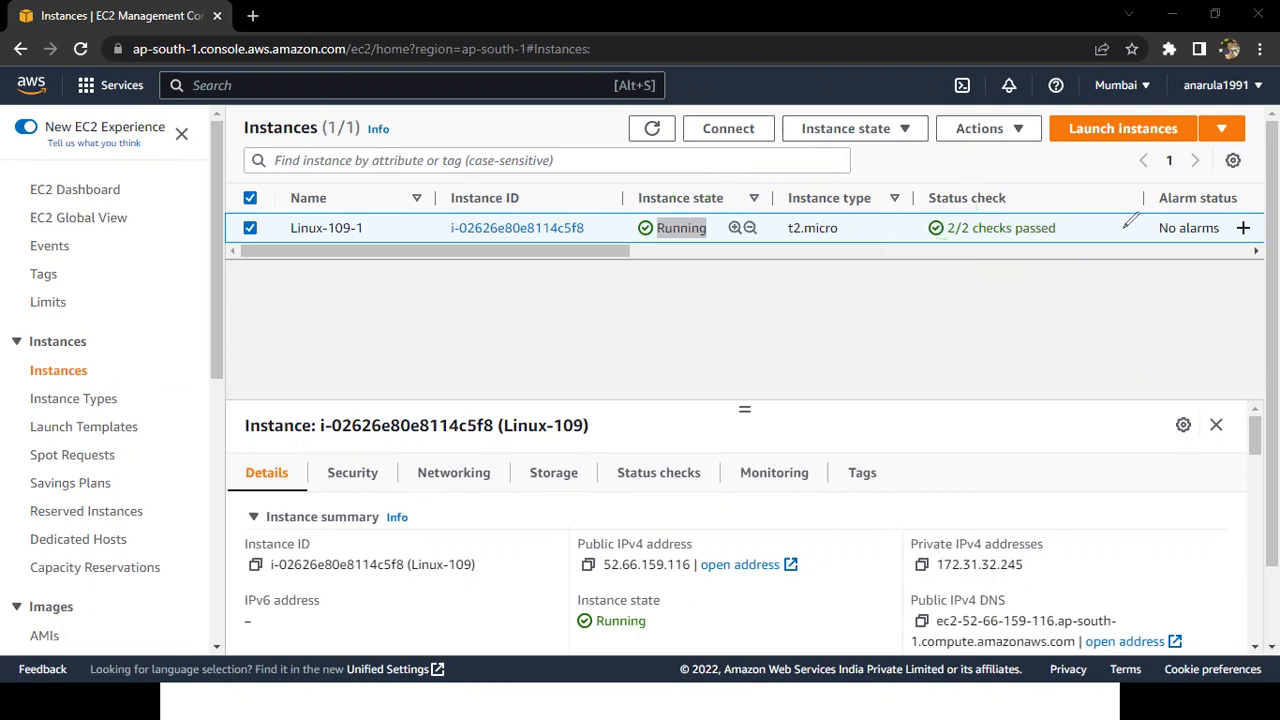
{"action": "key", "text": "Escape"}
Highlight the public IPv4 label, the private IPv4 address and the Linux-109-1 name of the selected instance.
{"action": "left_click_drag", "start_coordinate": [579, 543], "coordinate": [903, 550]}
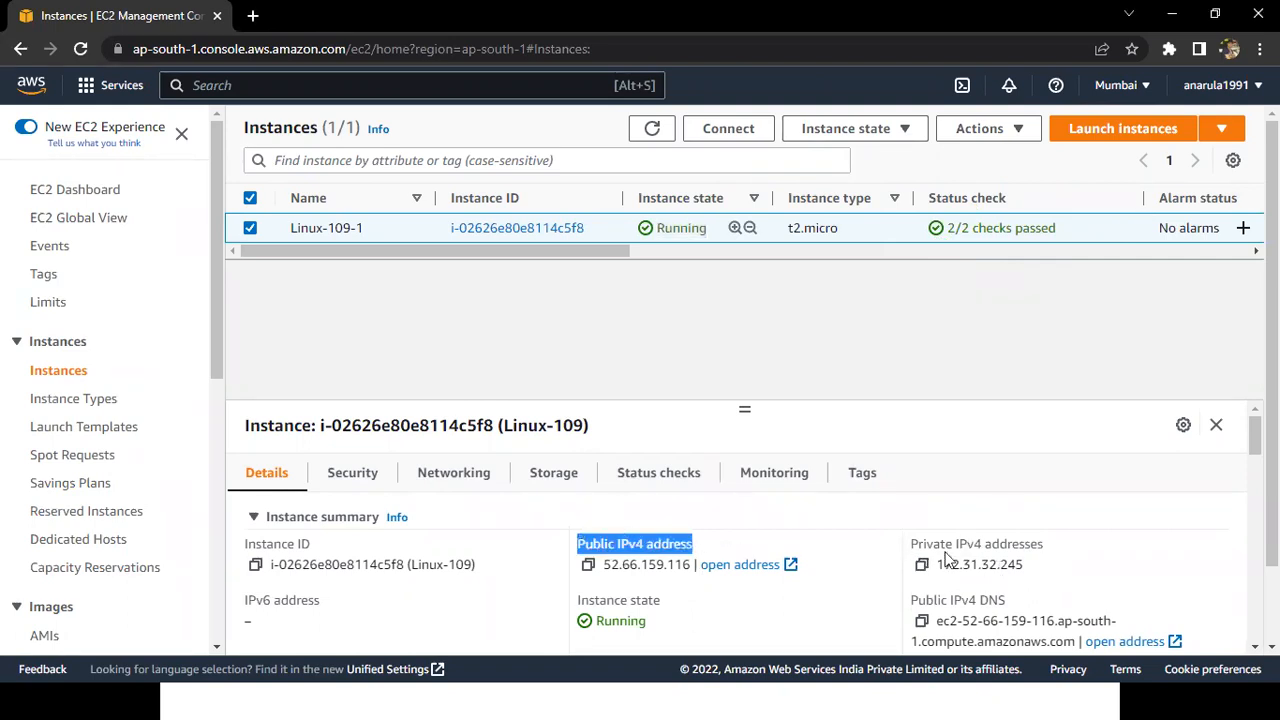
{"action": "left_click_drag", "start_coordinate": [908, 544], "coordinate": [1113, 568]}
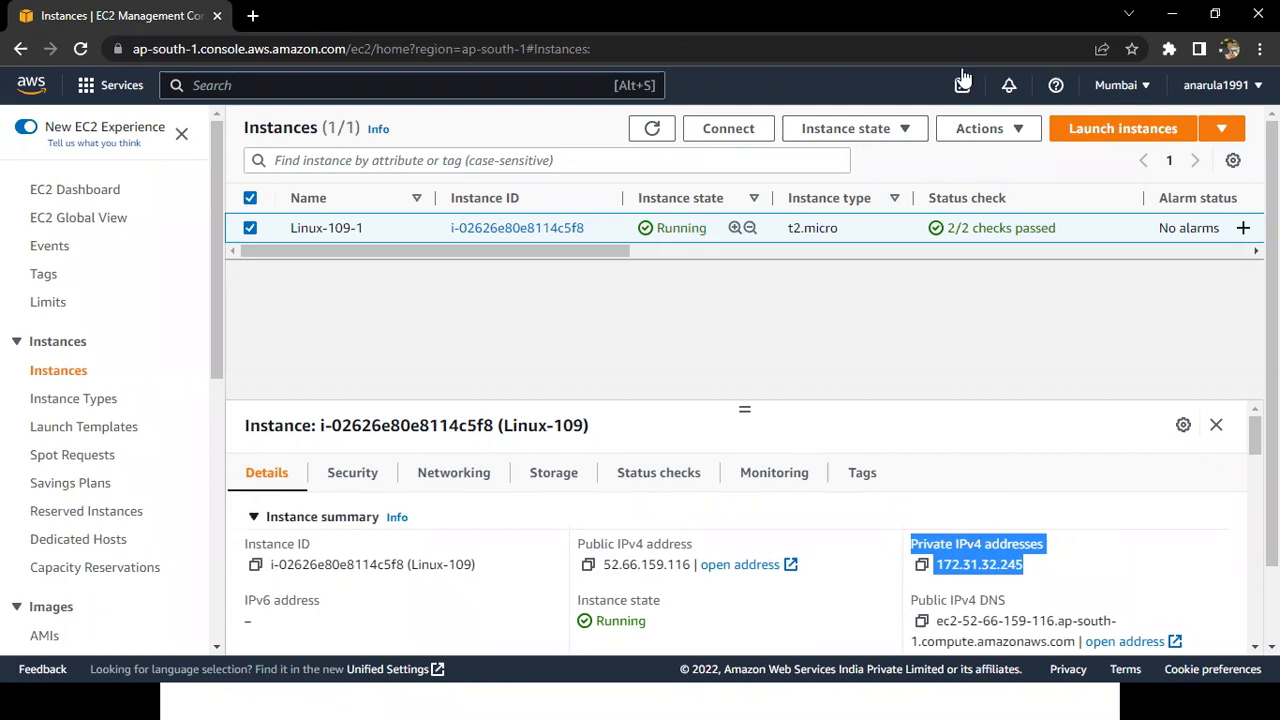
{"action": "left_click", "coordinate": [303, 227]}
{"action": "triple_click", "coordinate": [360, 227]}
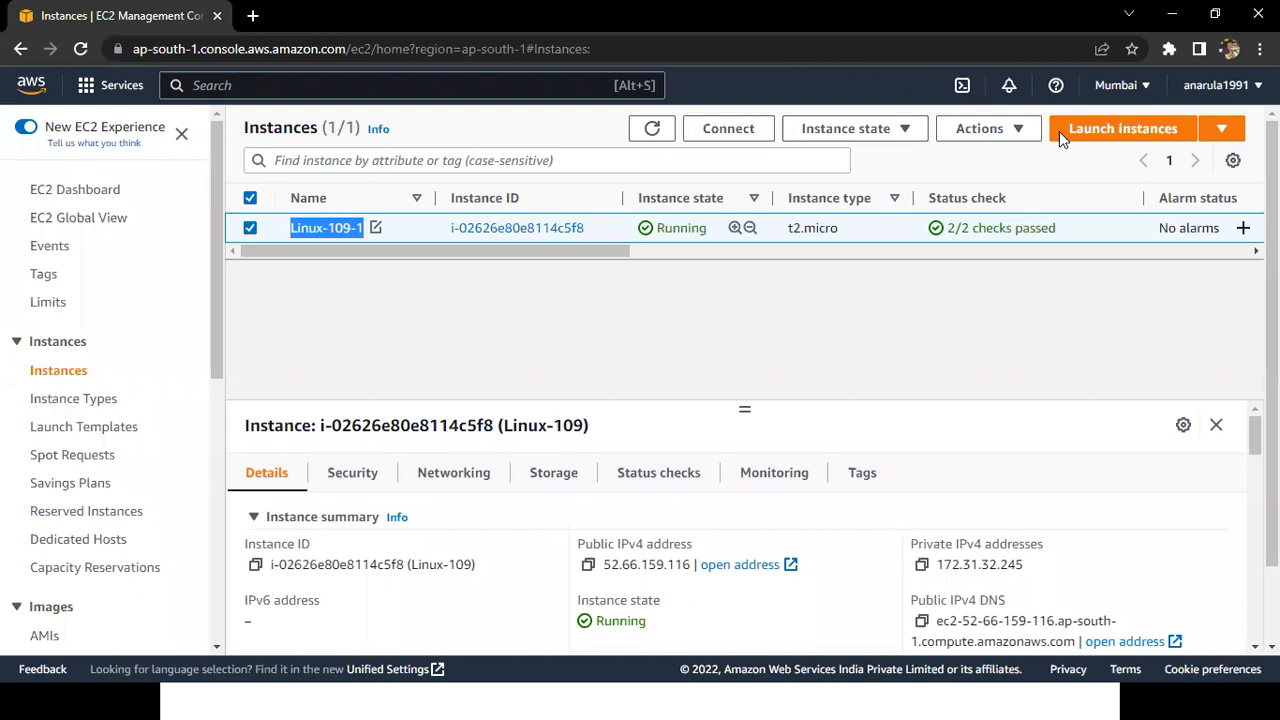
{"action": "key", "text": "alt+Tab"}
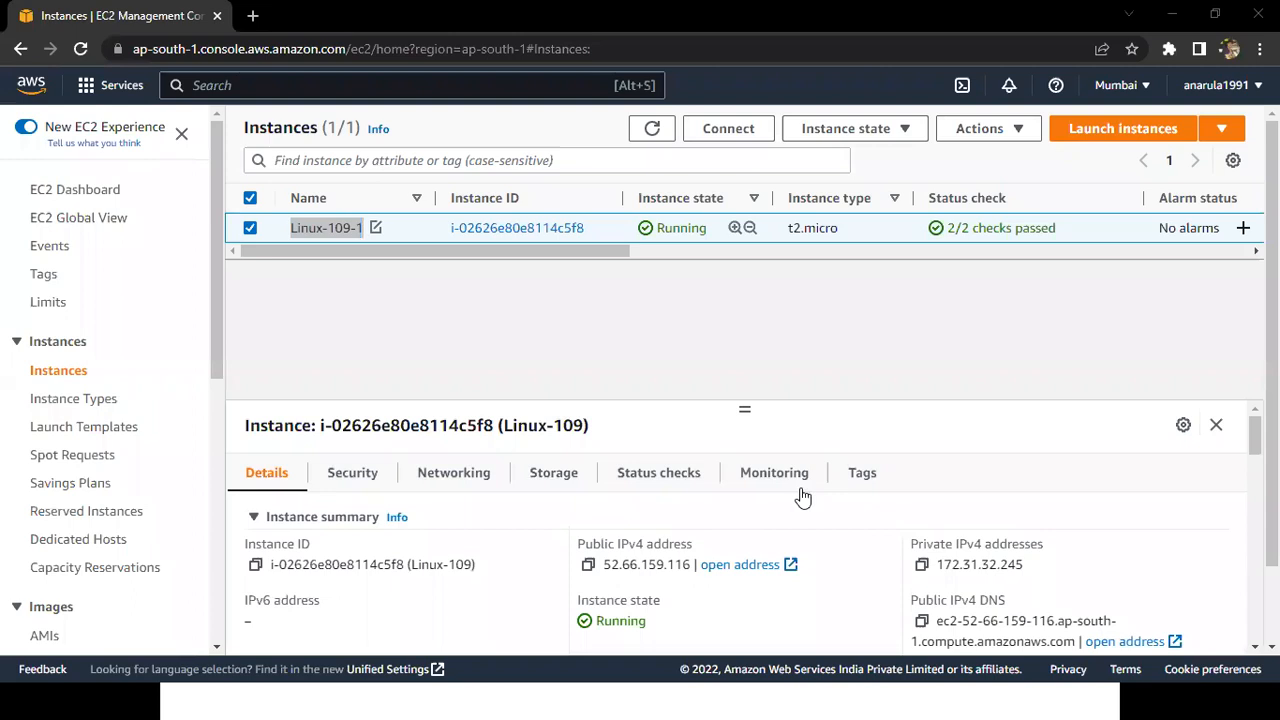
Compare the instance's public and private IPv4 addresses by highlighting each one in the instance summary, ending on the public address.
{"action": "left_click_drag", "start_coordinate": [603, 543], "coordinate": [693, 565]}
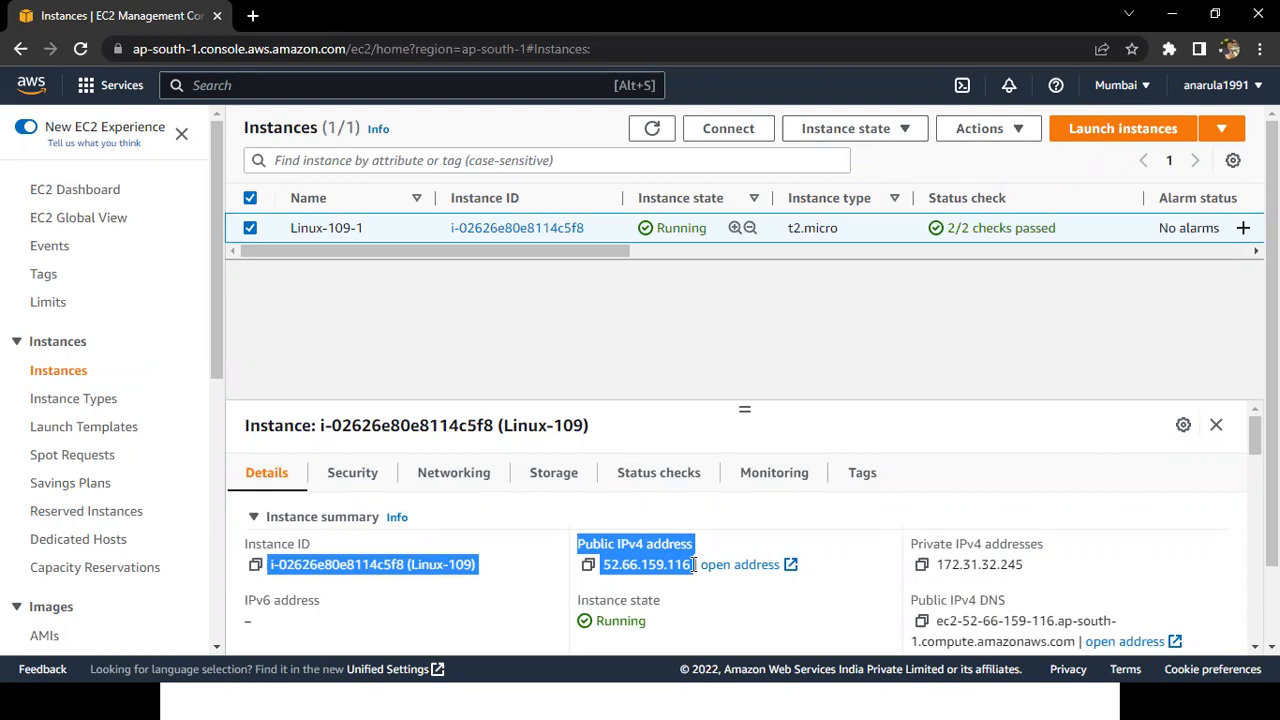
{"action": "left_click", "coordinate": [693, 564]}
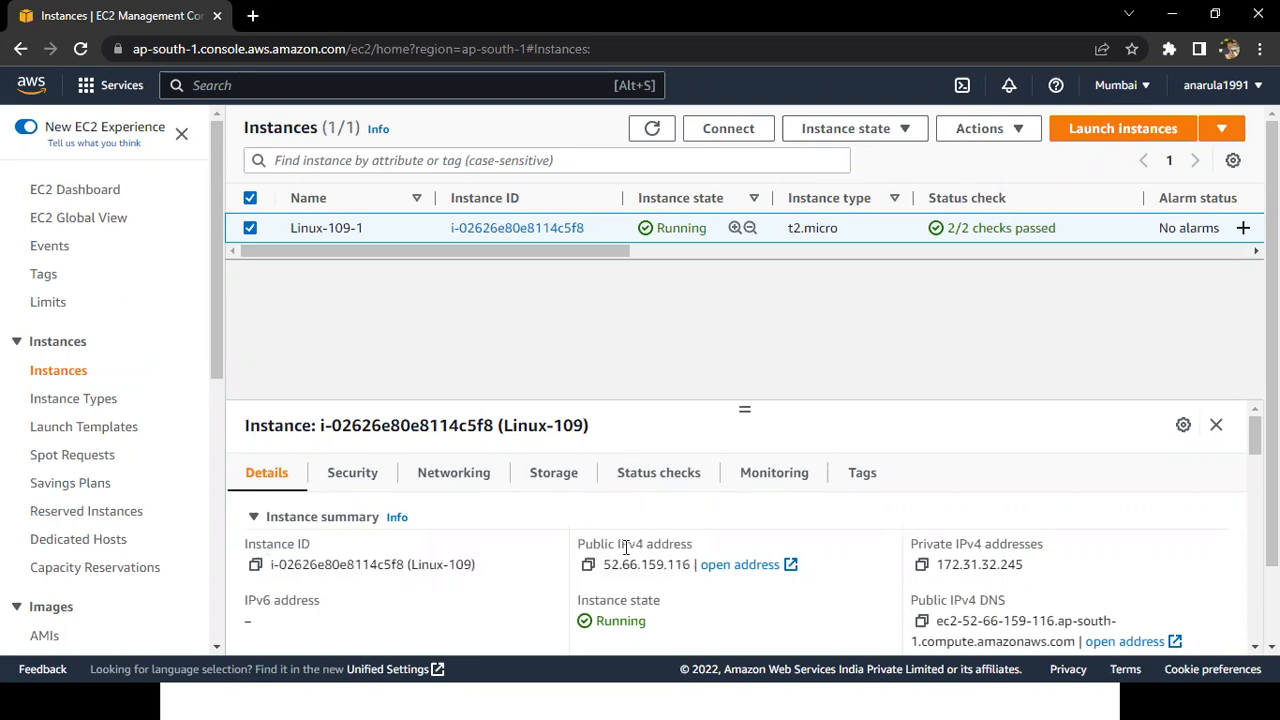
{"action": "left_click", "coordinate": [581, 543], "text": "shift"}
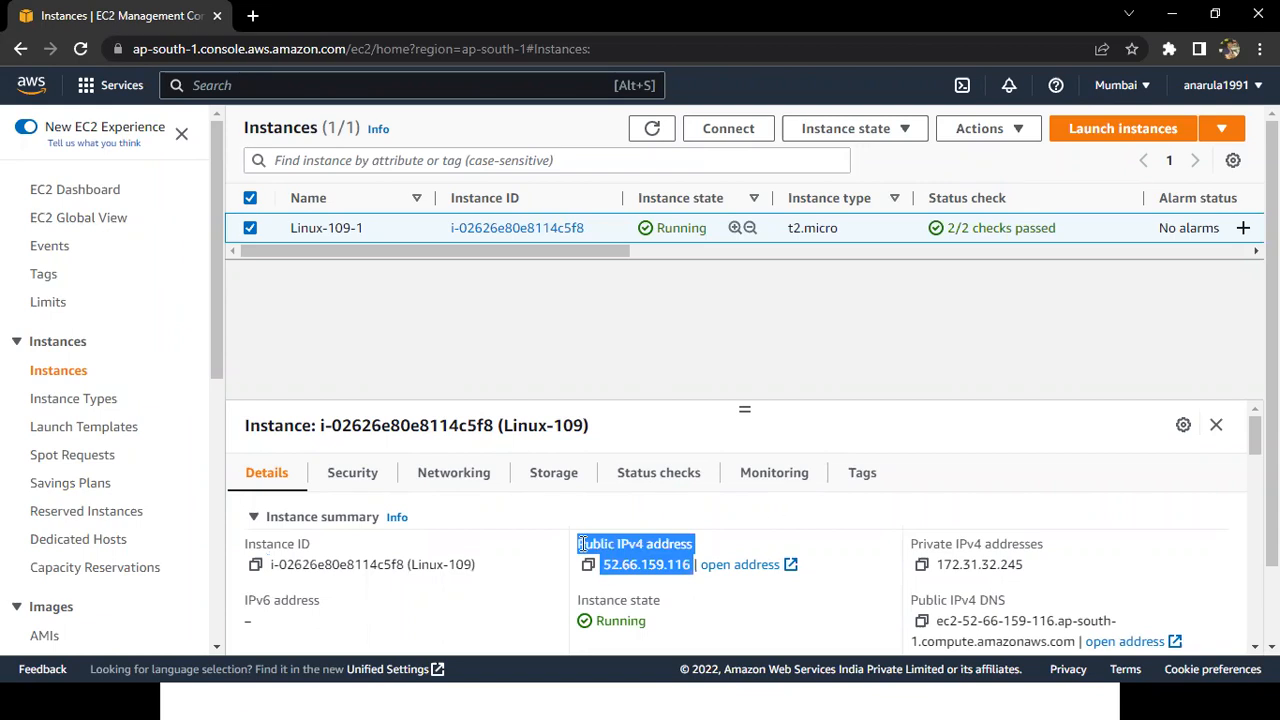
{"action": "left_click", "coordinate": [770, 509]}
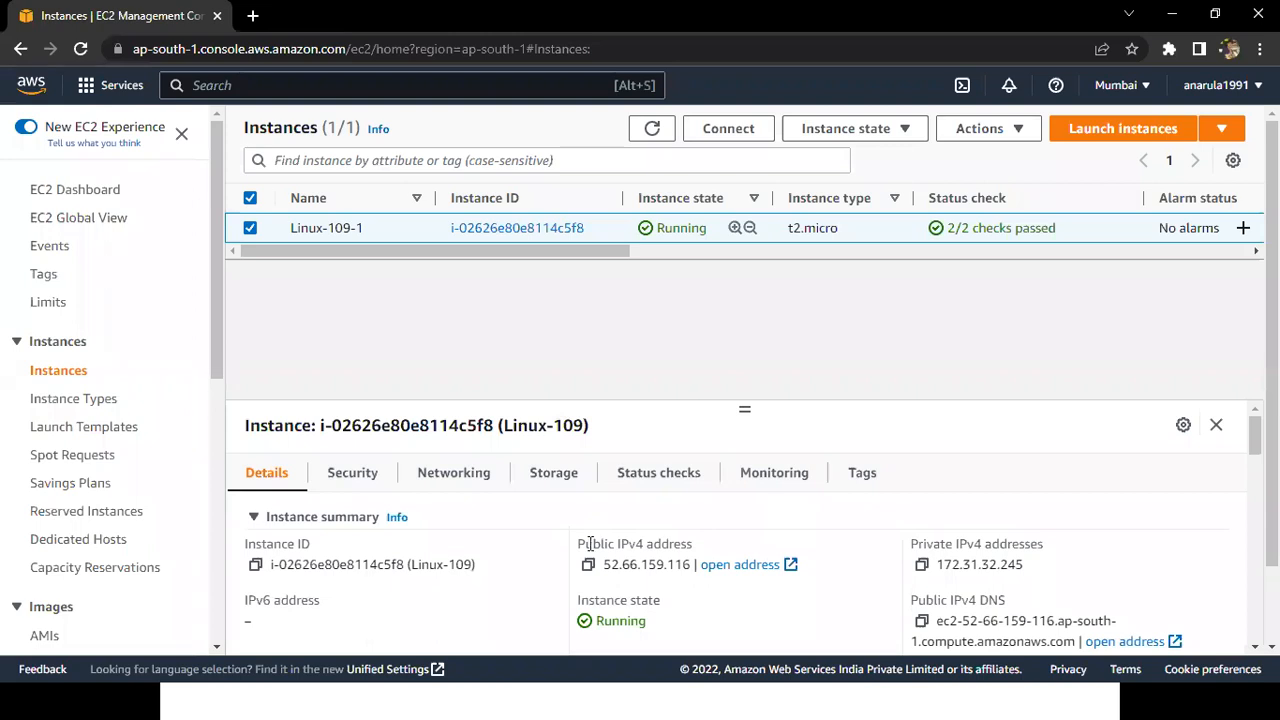
{"action": "left_click_drag", "start_coordinate": [577, 544], "coordinate": [696, 566]}
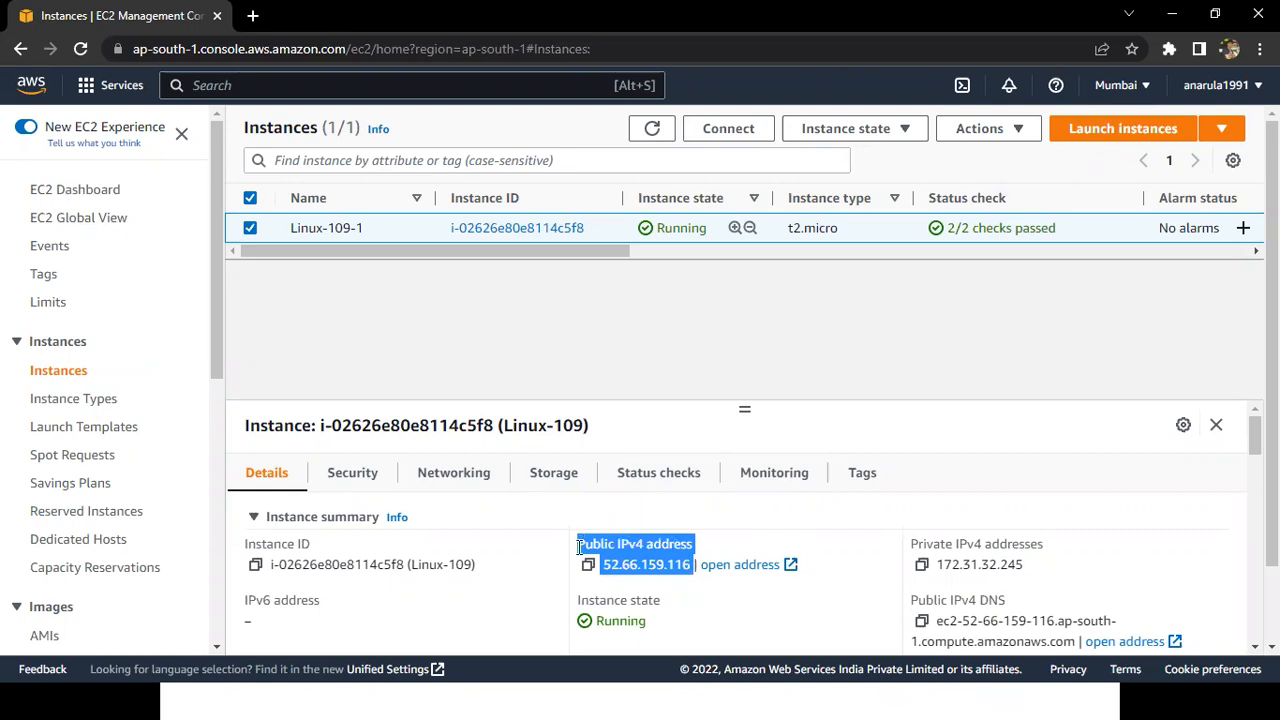
{"action": "left_click_drag", "start_coordinate": [578, 547], "coordinate": [692, 565]}
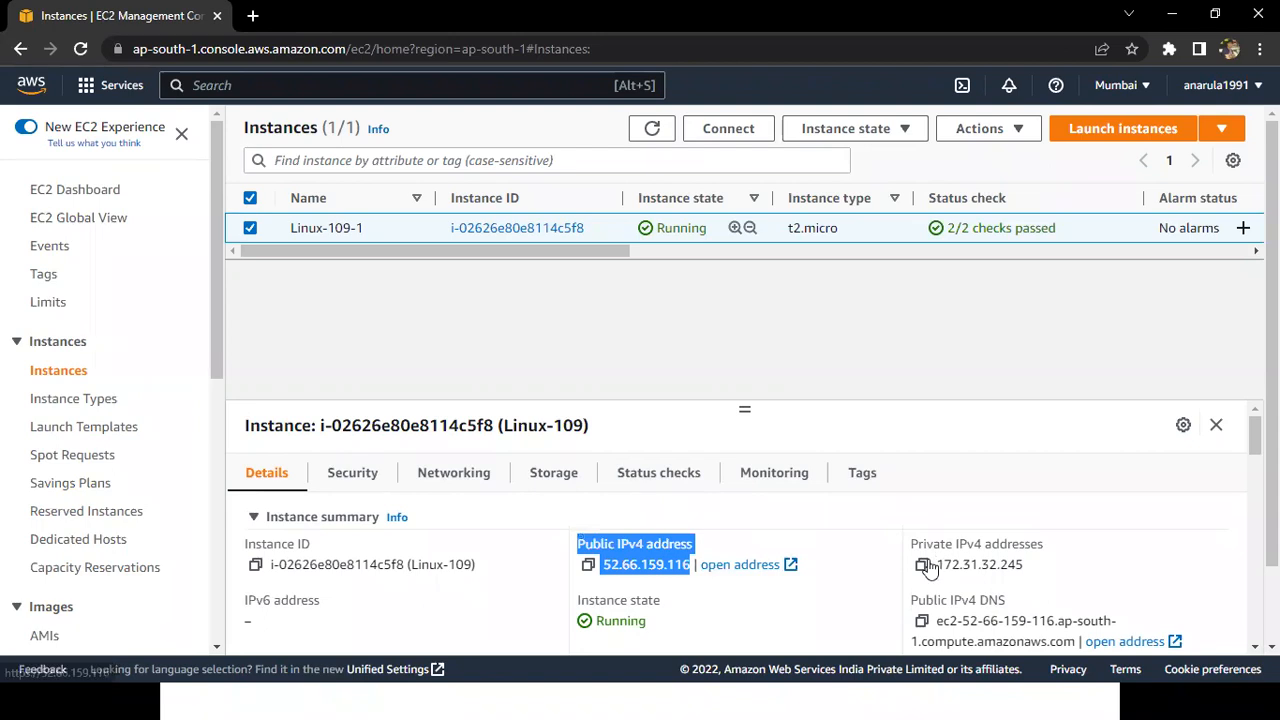
{"action": "triple_click", "coordinate": [1036, 570]}
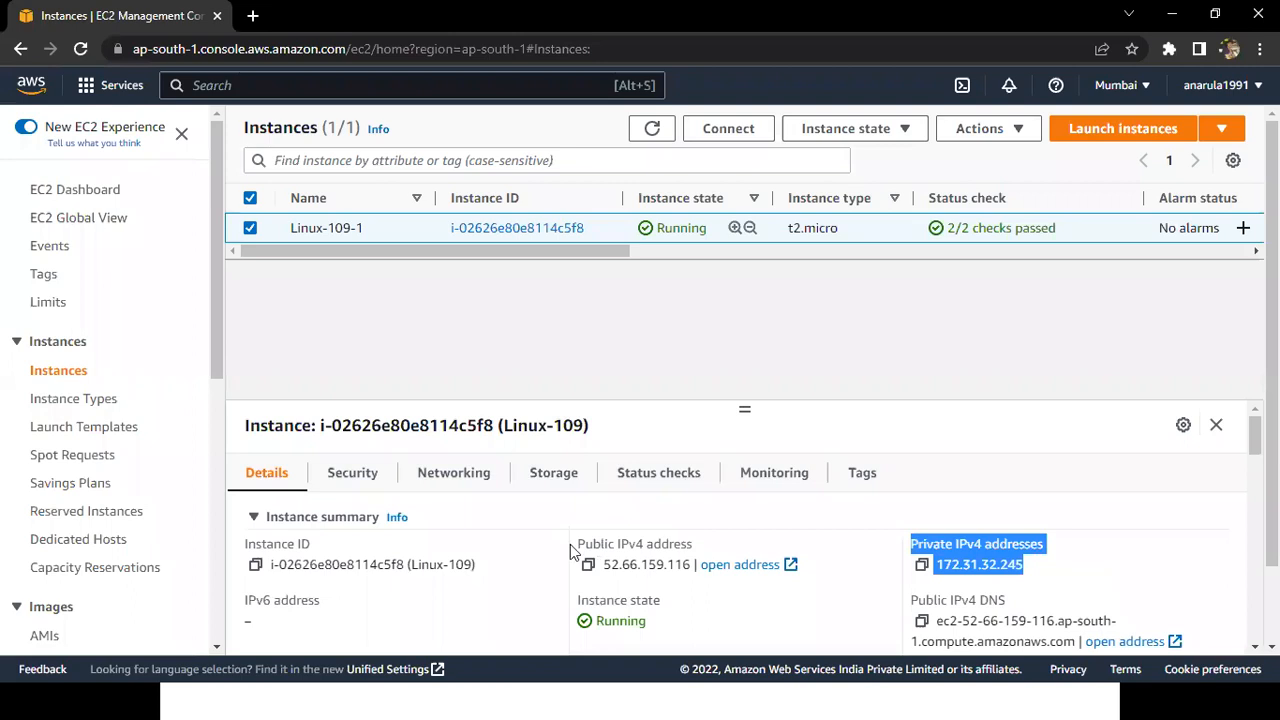
{"action": "triple_click", "coordinate": [689, 564]}
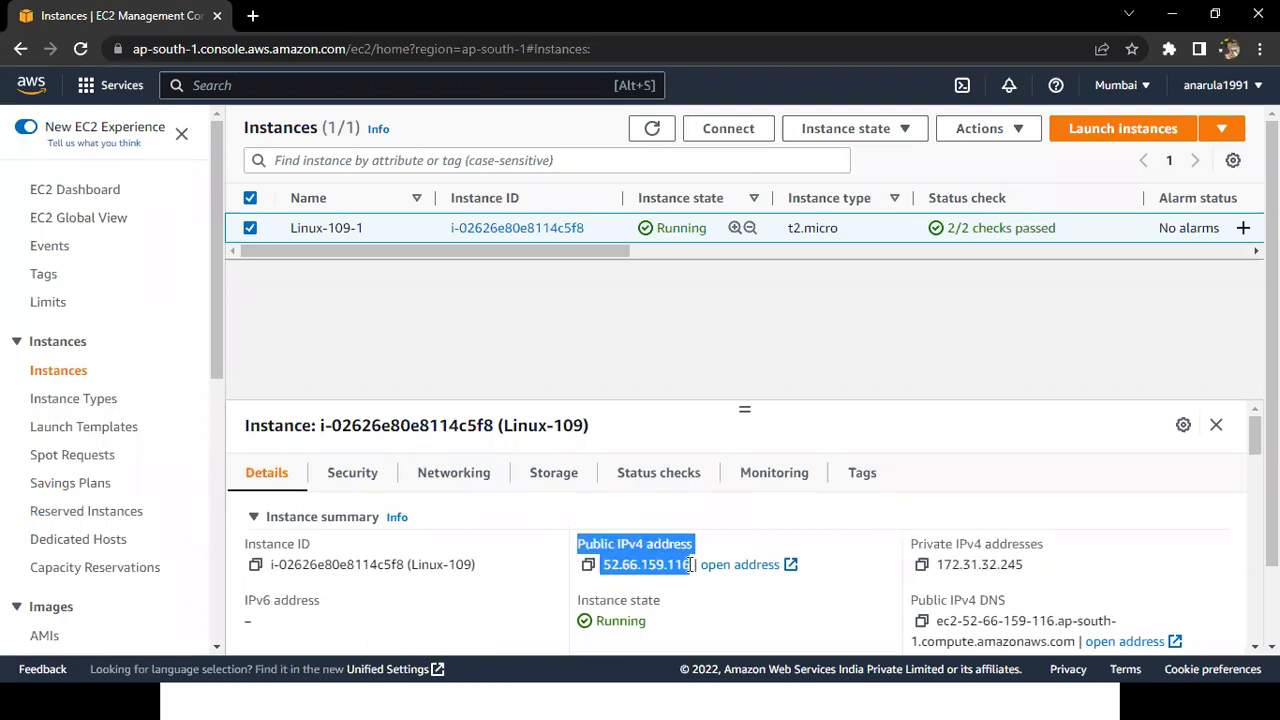
{"action": "left_click_drag", "start_coordinate": [692, 565], "coordinate": [629, 547]}
Switch back to the running PowerPoint slide show with the EC2 – Linux (EC2 Instance Connect) slide.
{"action": "key", "text": "super"}
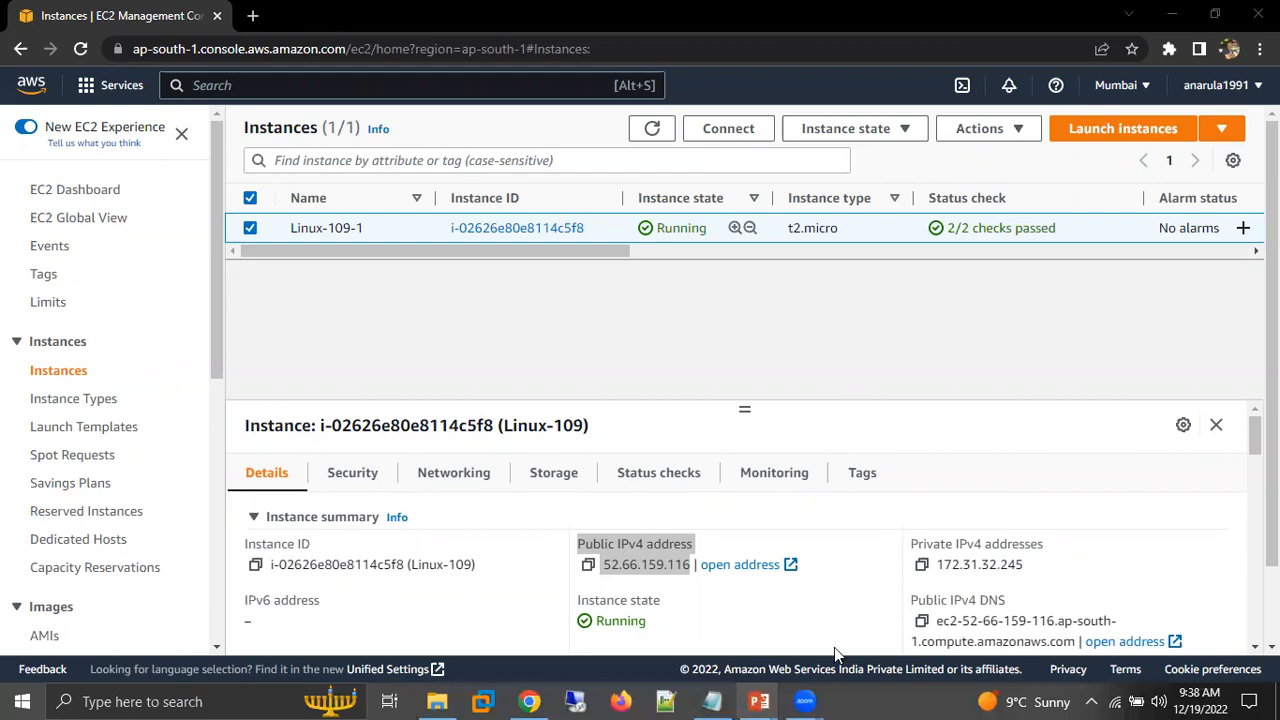
{"action": "key", "text": "super"}
{"action": "mouse_move", "coordinate": [758, 702]}
{"action": "left_click", "coordinate": [859, 624]}
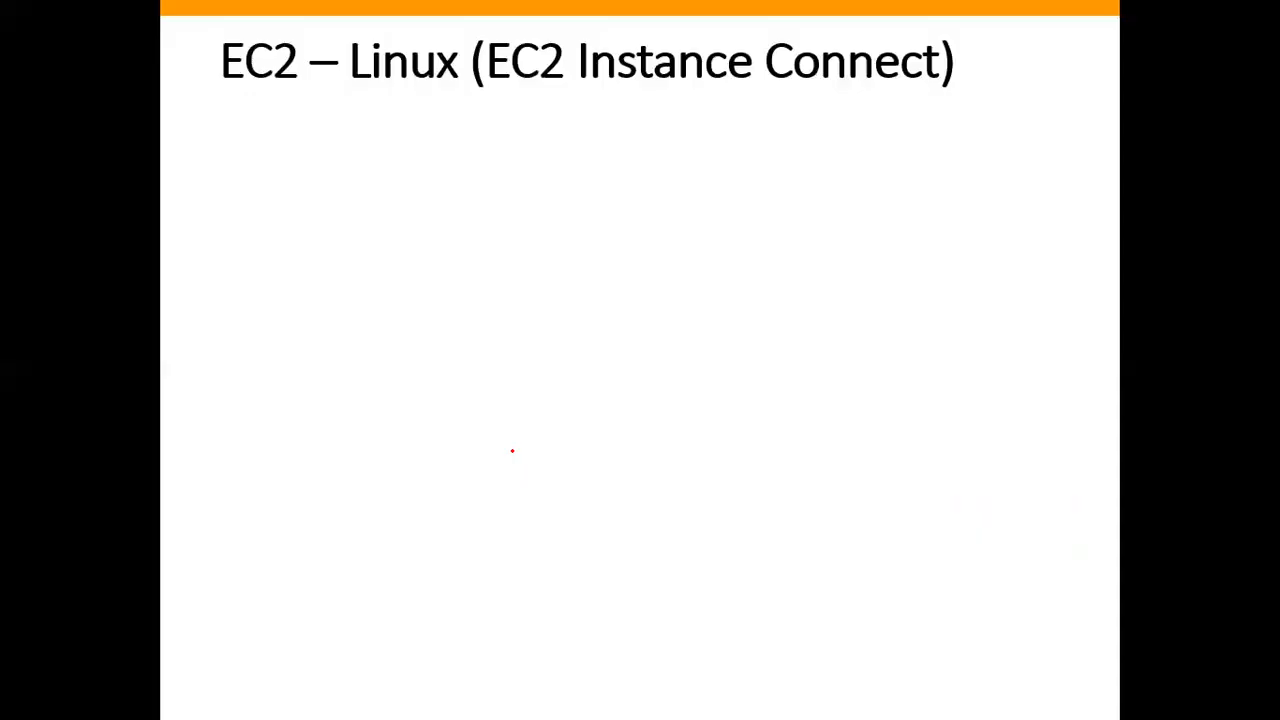
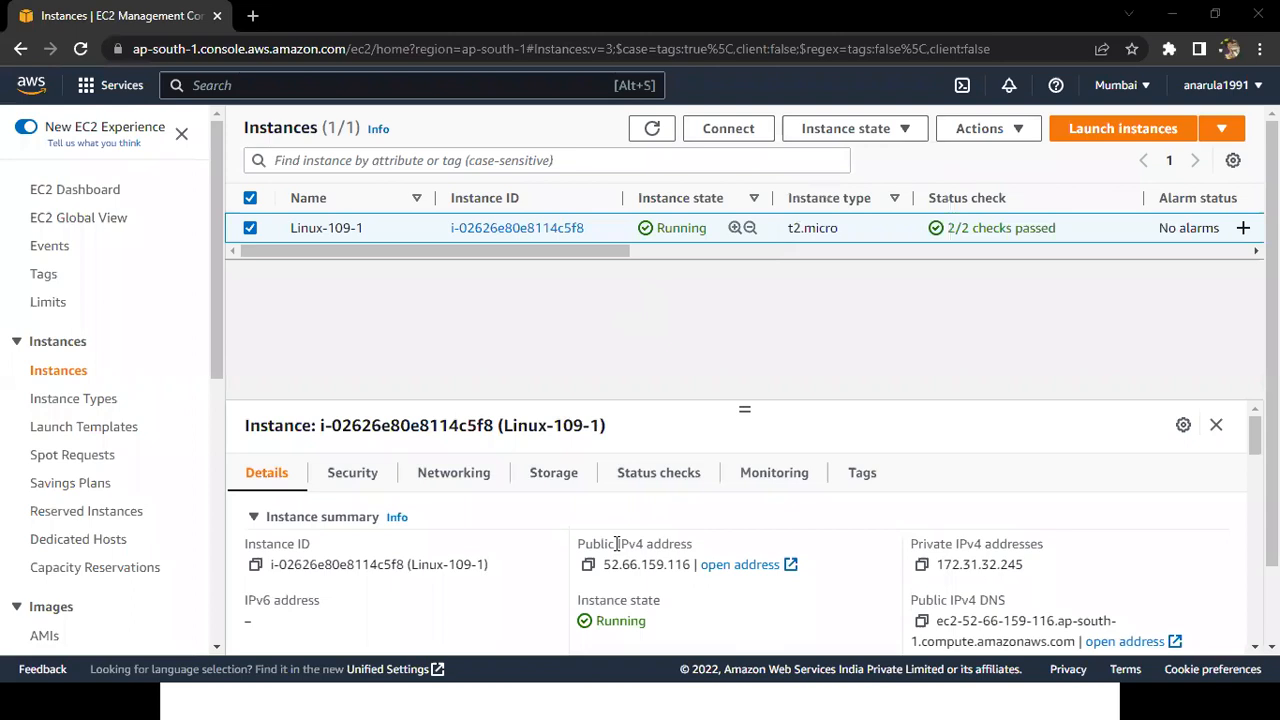
Highlight the public IPv4 address in the instance summary, enlarge the details pane upward and highlight the private IPv4 address.
{"action": "left_click_drag", "start_coordinate": [579, 543], "coordinate": [696, 566]}
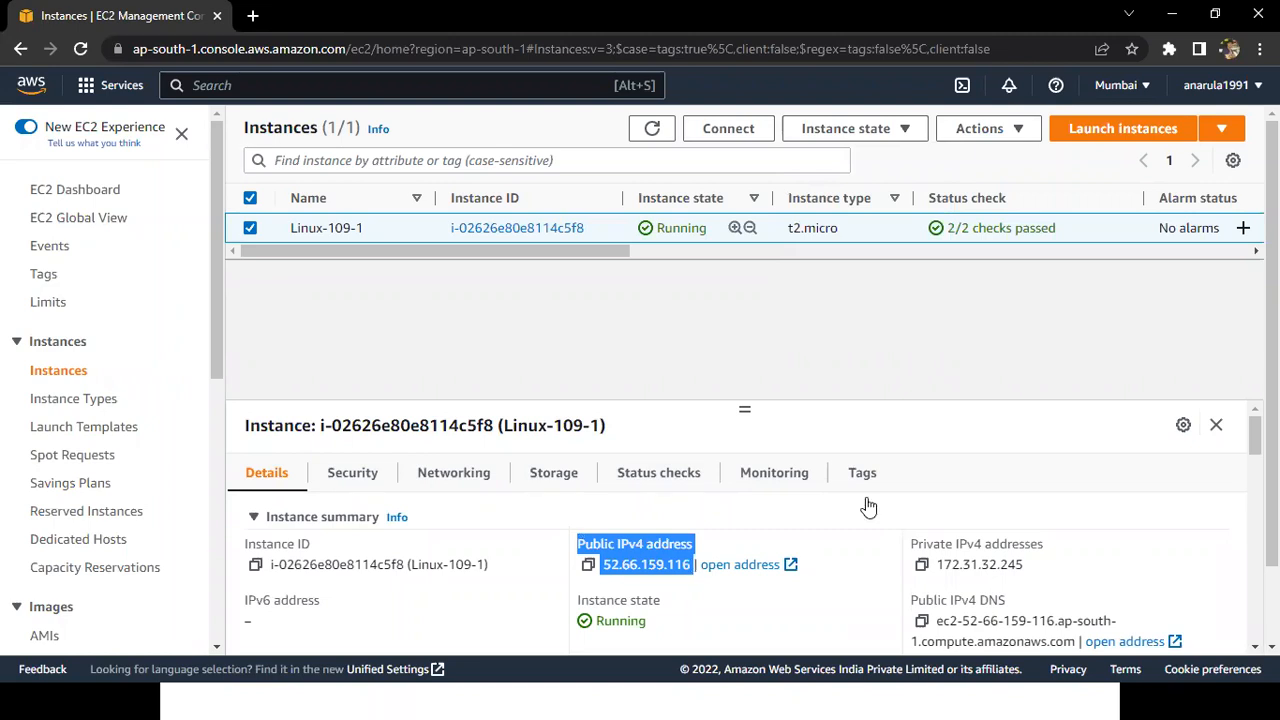
{"action": "key", "text": "super"}
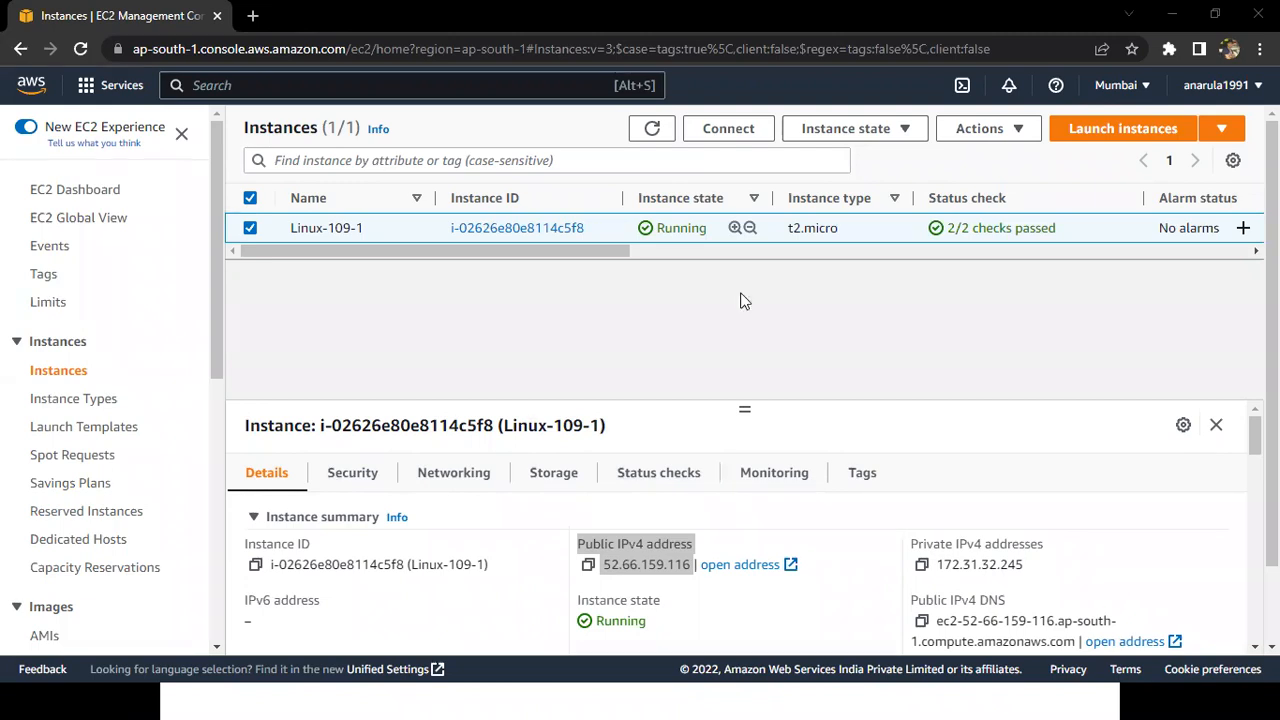
{"action": "left_click_drag", "start_coordinate": [745, 407], "coordinate": [760, 307]}
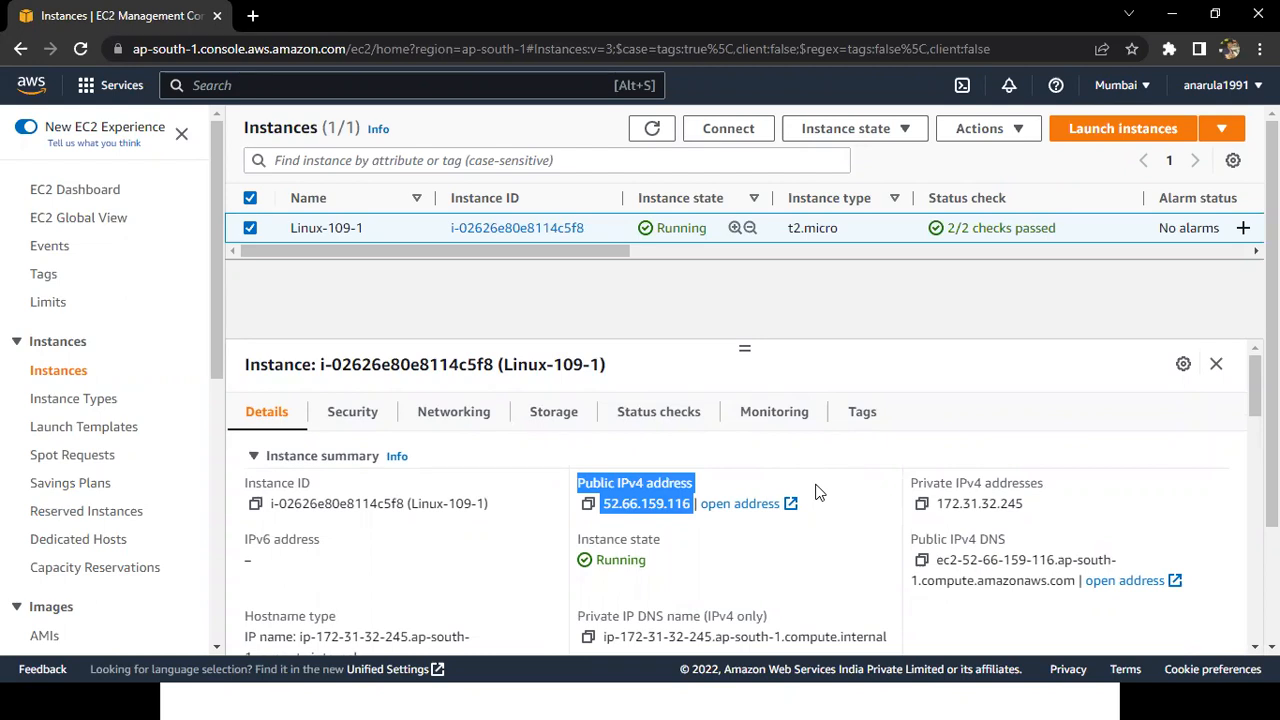
{"action": "left_click_drag", "start_coordinate": [909, 485], "coordinate": [1043, 524]}
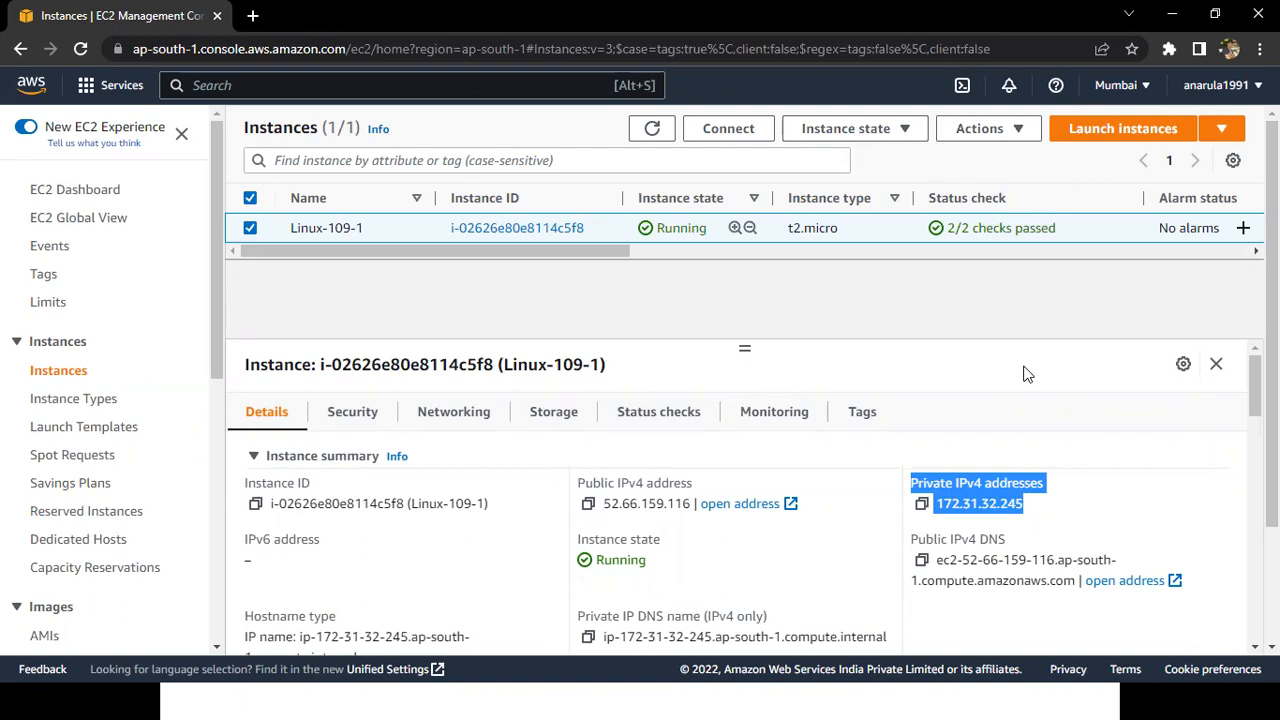
{"action": "key", "text": "alt+Tab"}
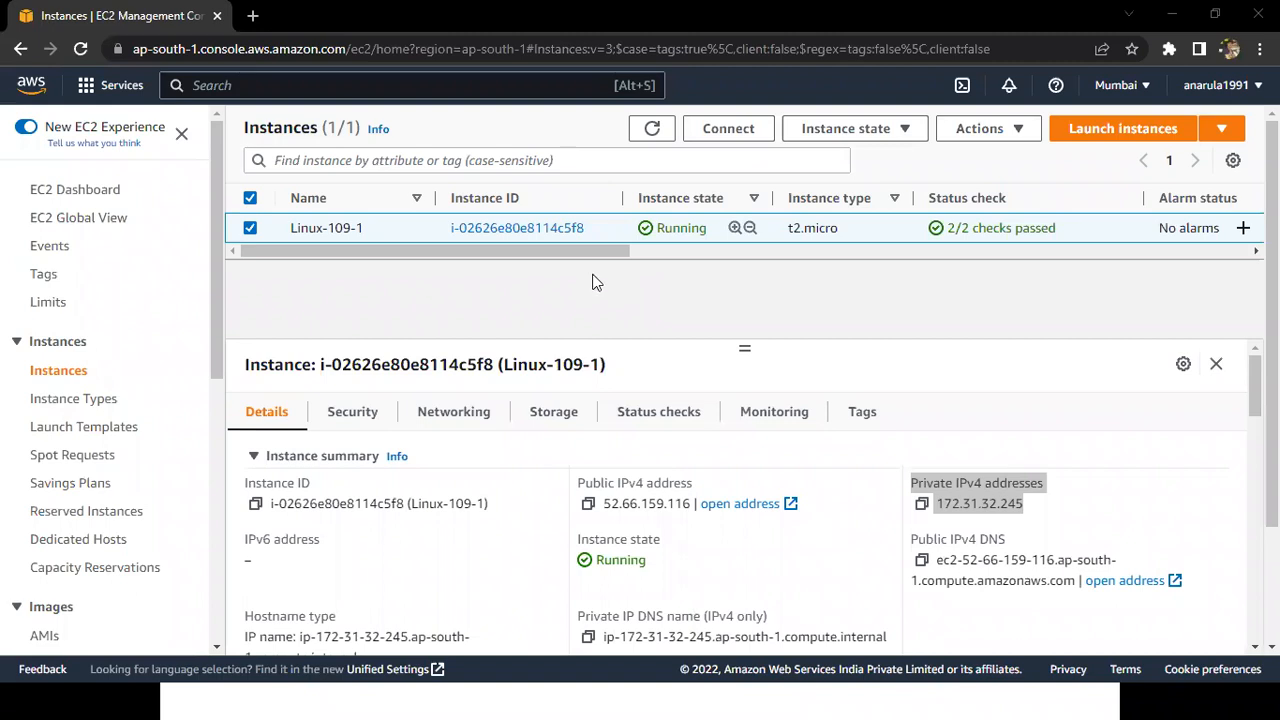
Highlight part of Linux-109-1's instance ID in the instances list and clear the selection.
{"action": "left_click", "coordinate": [671, 297]}
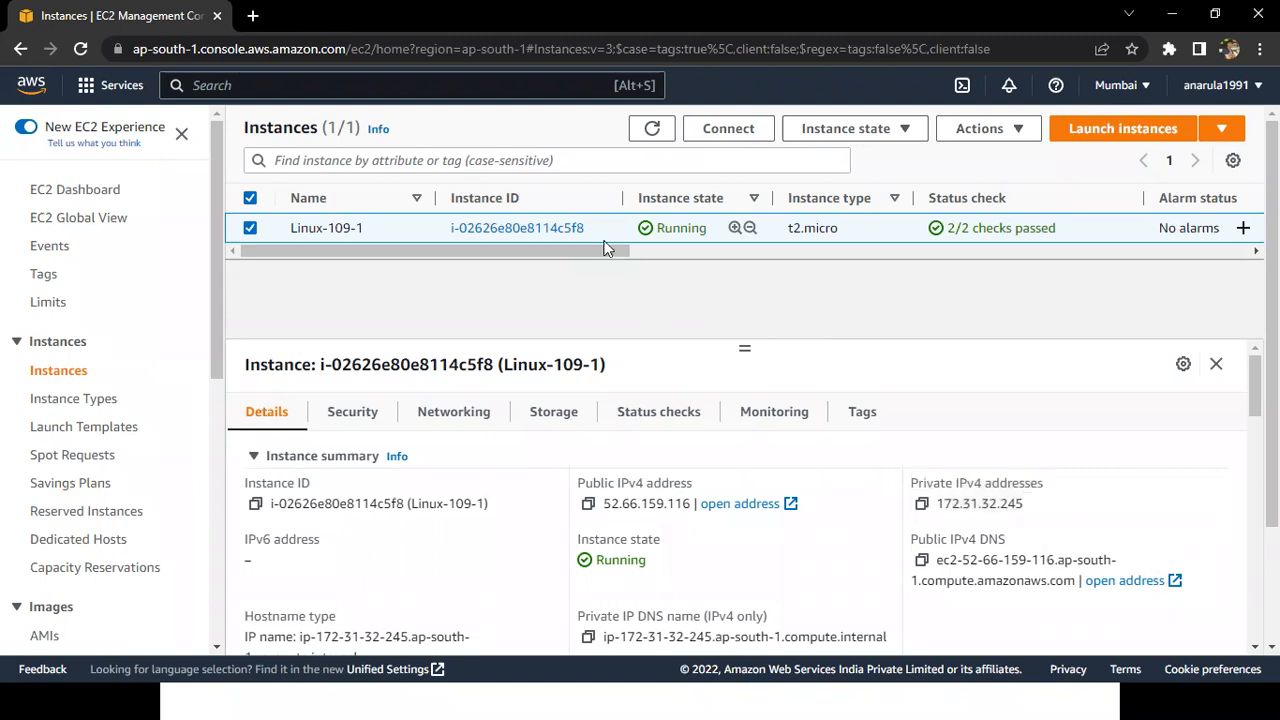
{"action": "left_click_drag", "start_coordinate": [538, 227], "coordinate": [437, 237]}
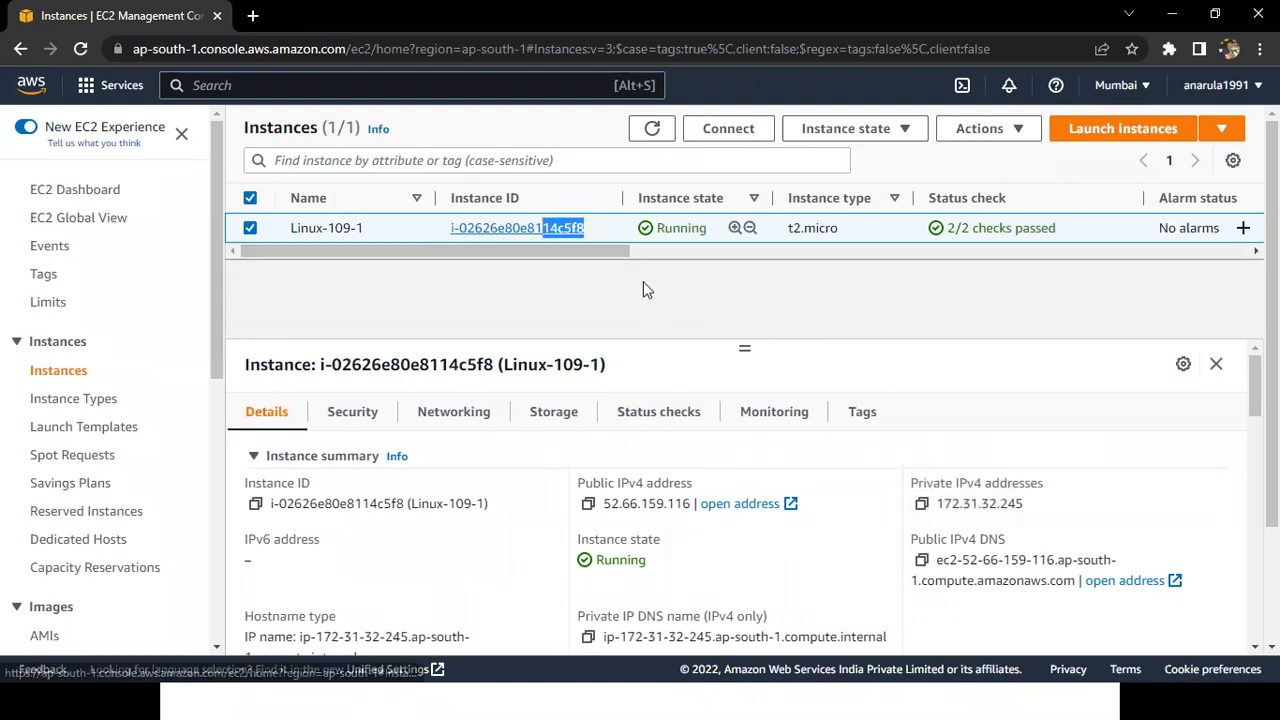
{"action": "left_click", "coordinate": [644, 284]}
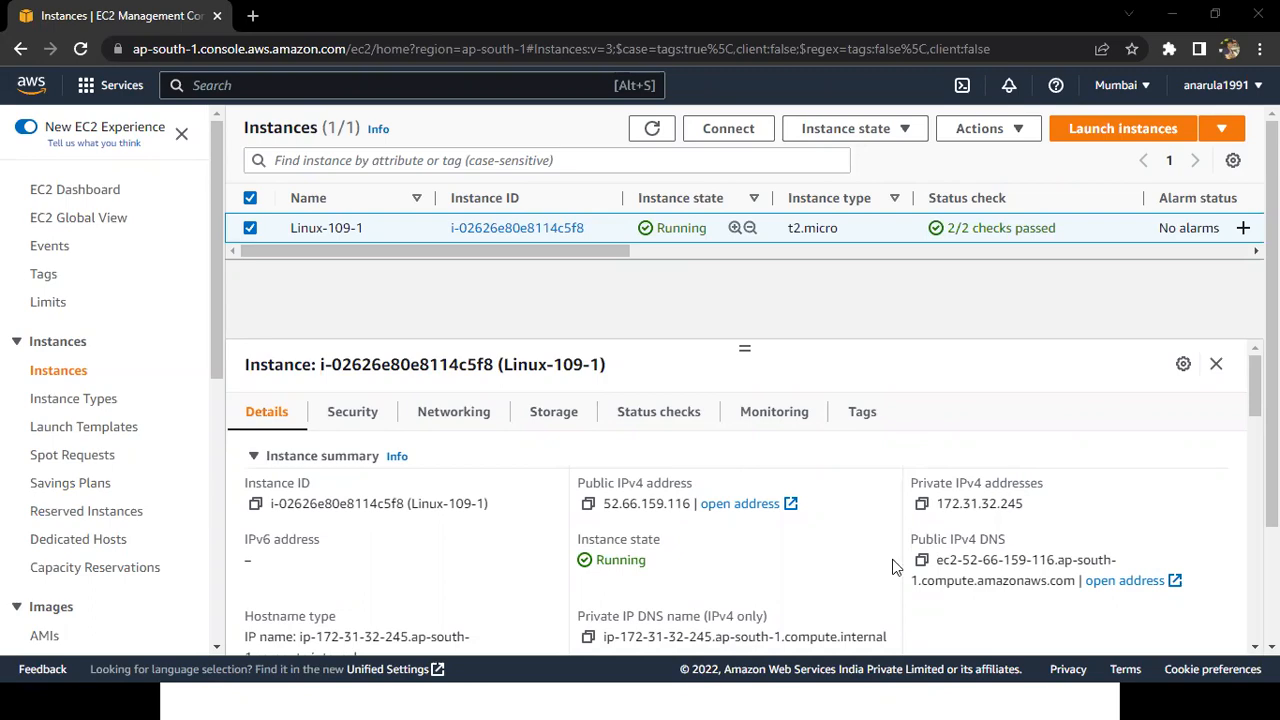
Switch to the running PowerPoint slide show and reveal the error links on the Terminate/ Stop the Instance slide.
{"action": "key", "text": "super"}
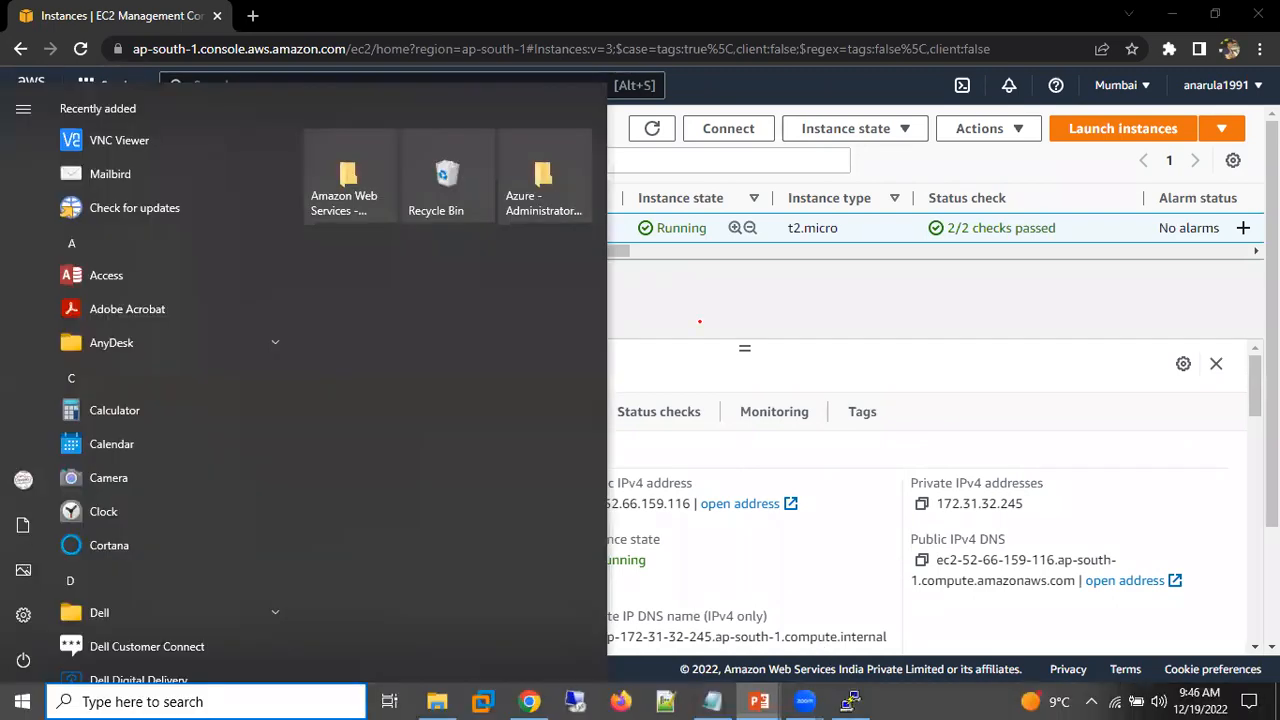
{"action": "left_click", "coordinate": [759, 702]}
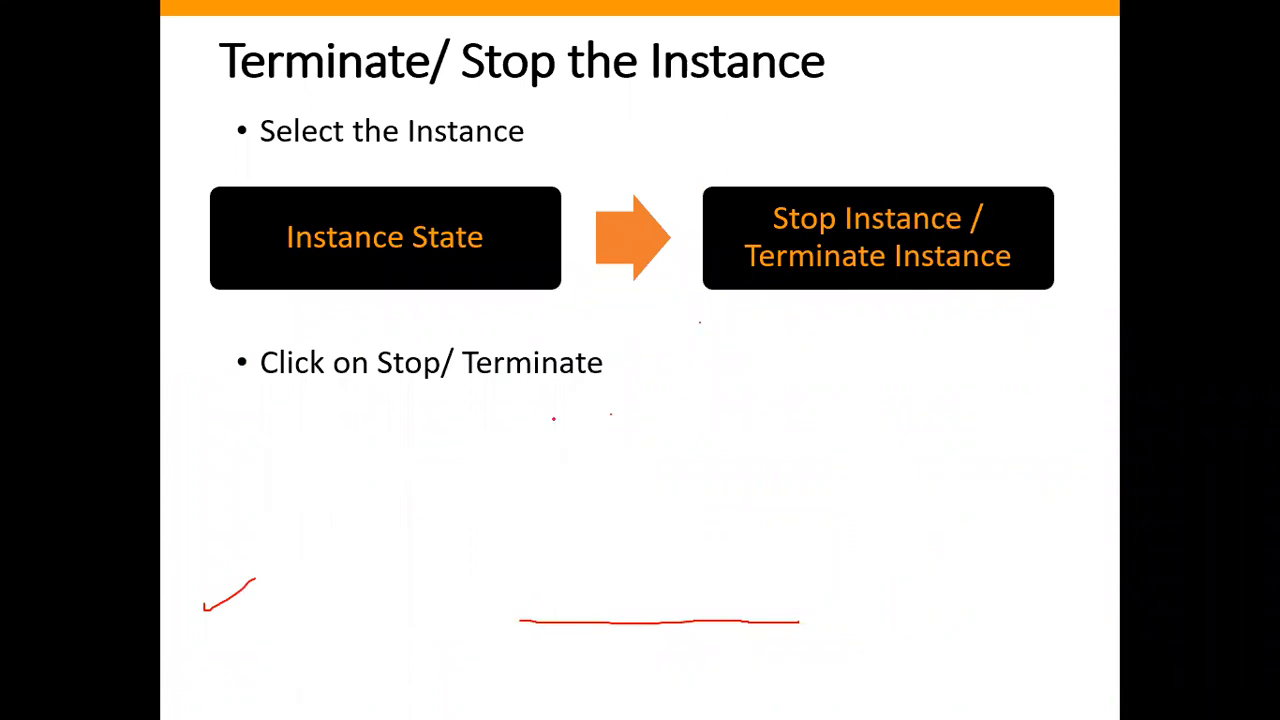
{"action": "key", "text": "Right"}
{"action": "key", "text": "Right"}
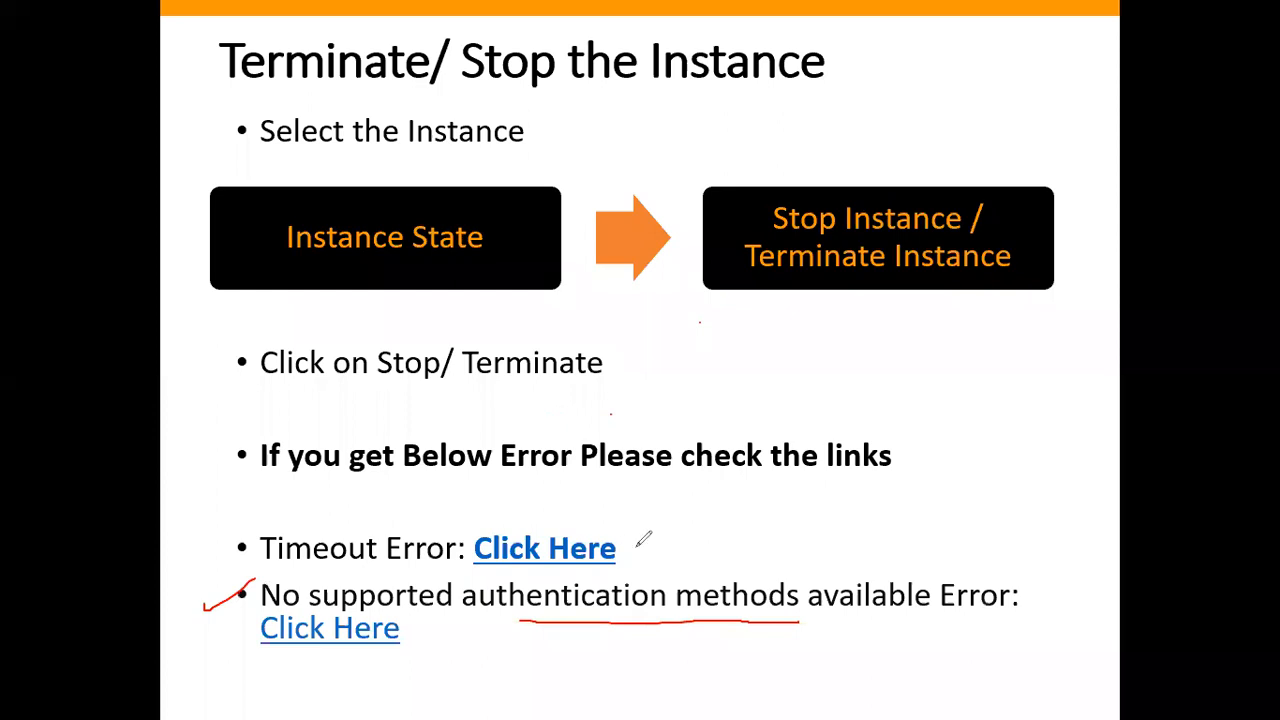
Mark the Timeout Error and No supported authentication methods links with the green pen, discard the marks and end the slide show.
{"action": "left_click_drag", "start_coordinate": [637, 549], "coordinate": [740, 528]}
{"action": "left_click_drag", "start_coordinate": [466, 637], "coordinate": [525, 637]}
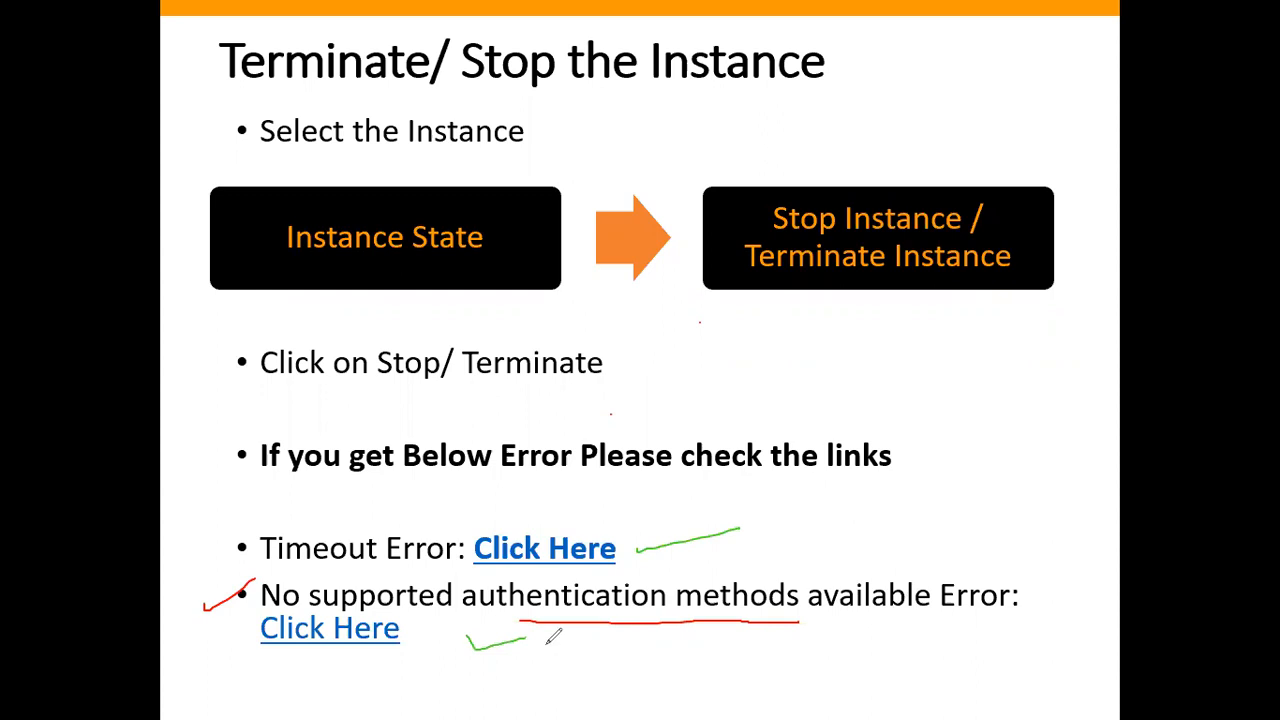
{"action": "left_click_drag", "start_coordinate": [617, 578], "coordinate": [532, 576]}
{"action": "left_click_drag", "start_coordinate": [320, 658], "coordinate": [420, 661]}
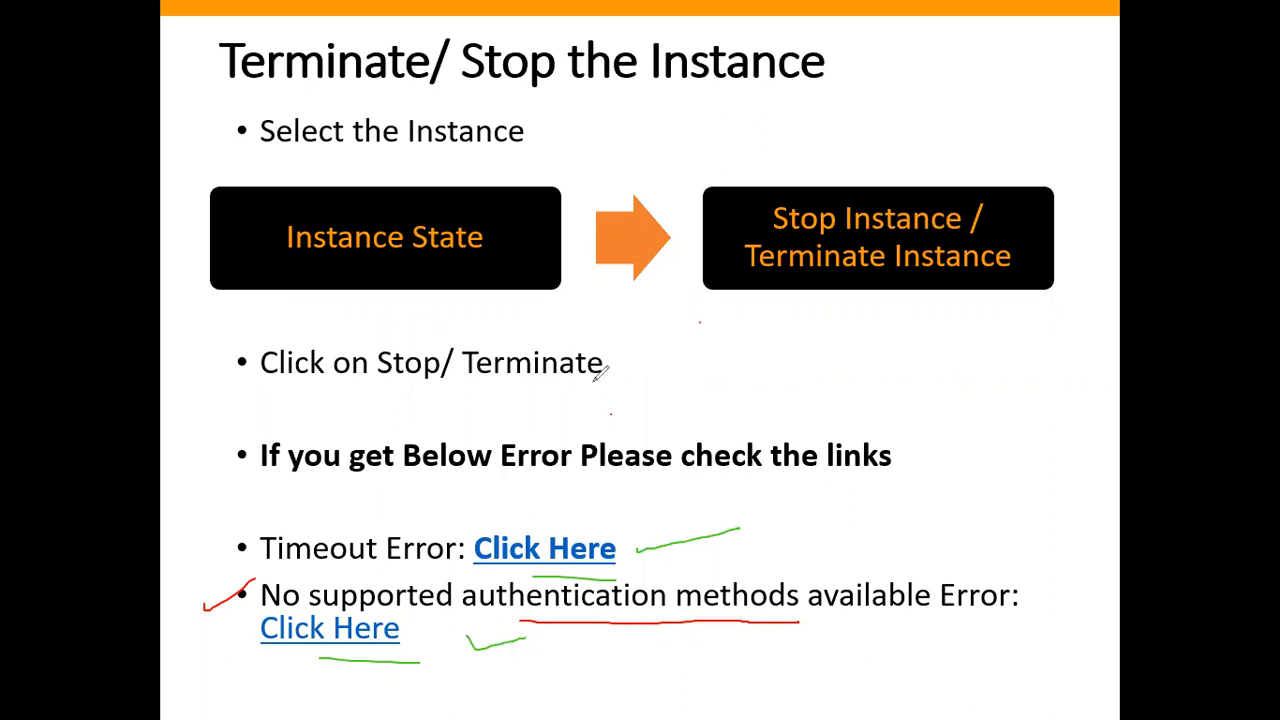
{"action": "mouse_move", "coordinate": [285, 513]}
{"action": "left_mouse_down"}
{"action": "mouse_move", "coordinate": [209, 512]}
{"action": "mouse_move", "coordinate": [295, 703]}
{"action": "left_mouse_up"}
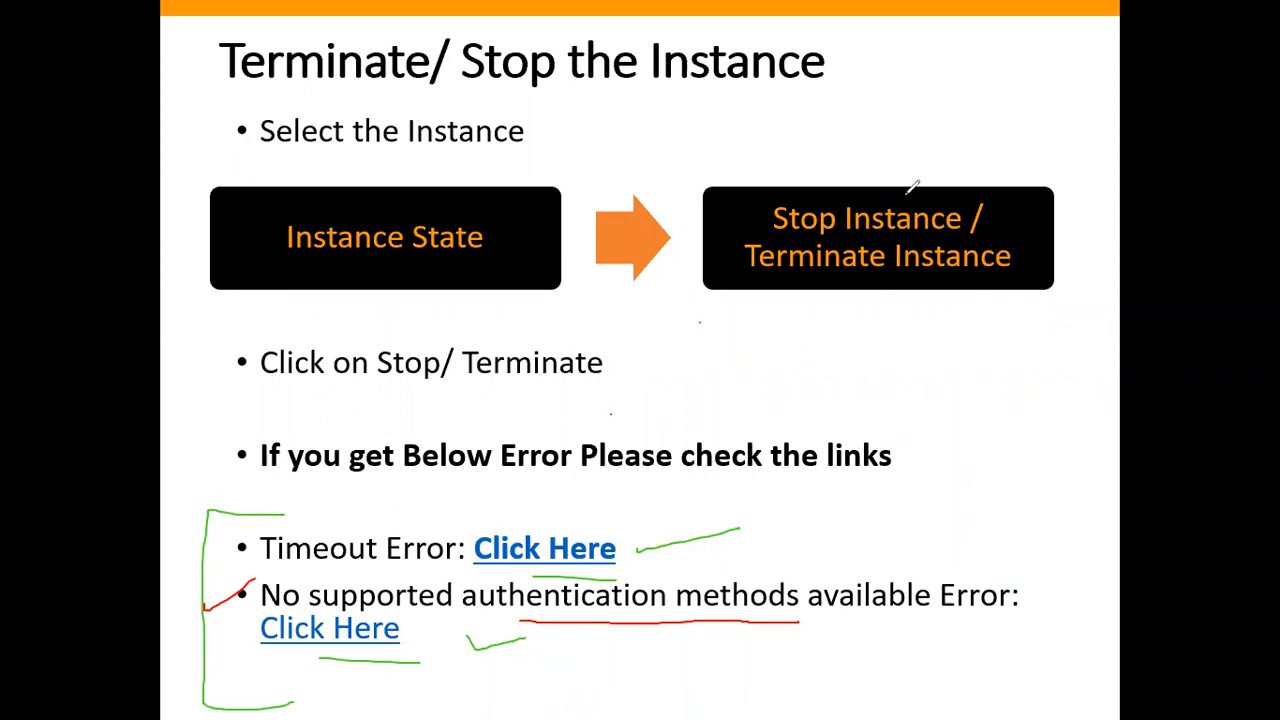
{"action": "key", "text": "Escape"}
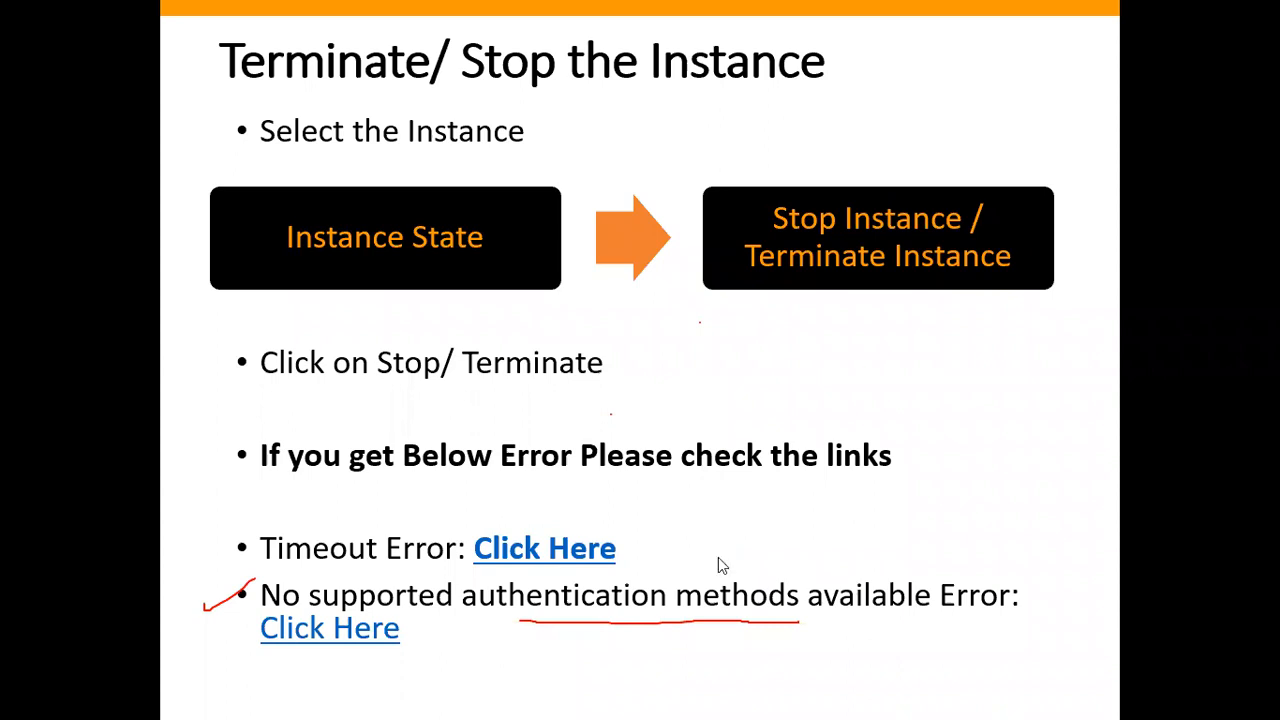
{"action": "key", "text": "Escape"}
{"action": "key", "text": "Return"}
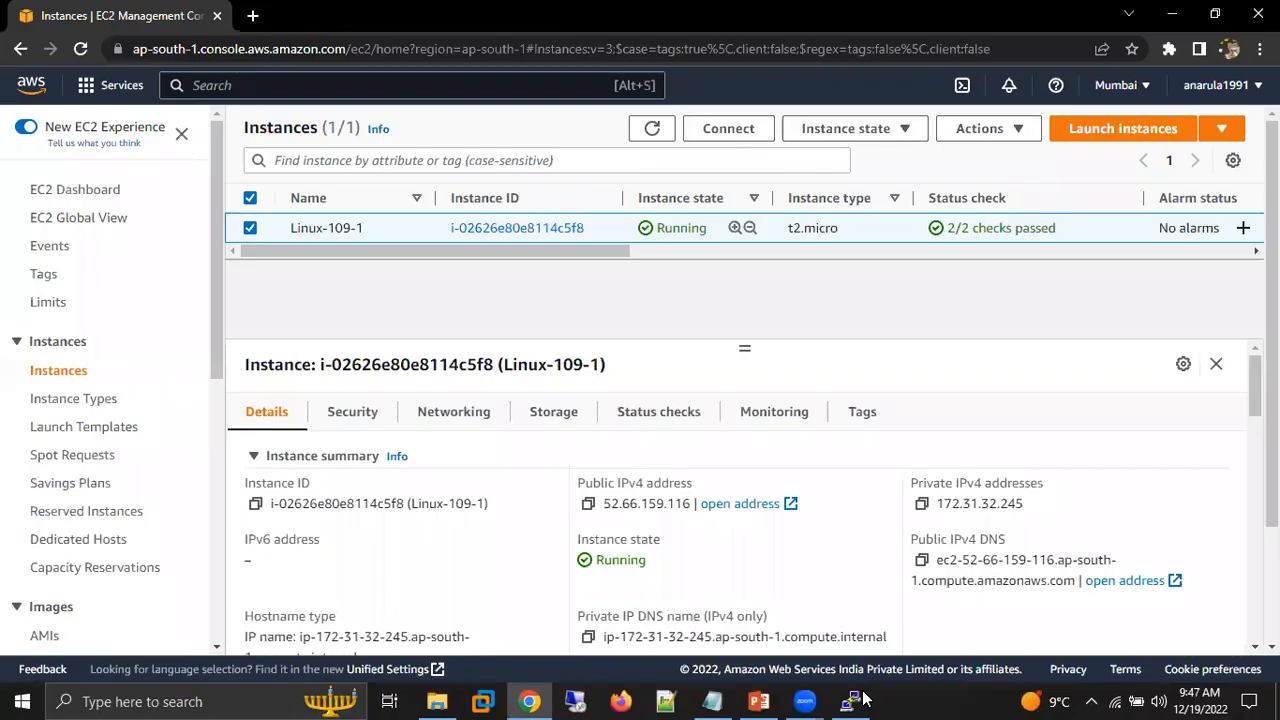
Dismiss the PuTTY fatal error and close both the PuTTY session and the finished PowerPoint presentation.
{"action": "left_click", "coordinate": [832, 676]}
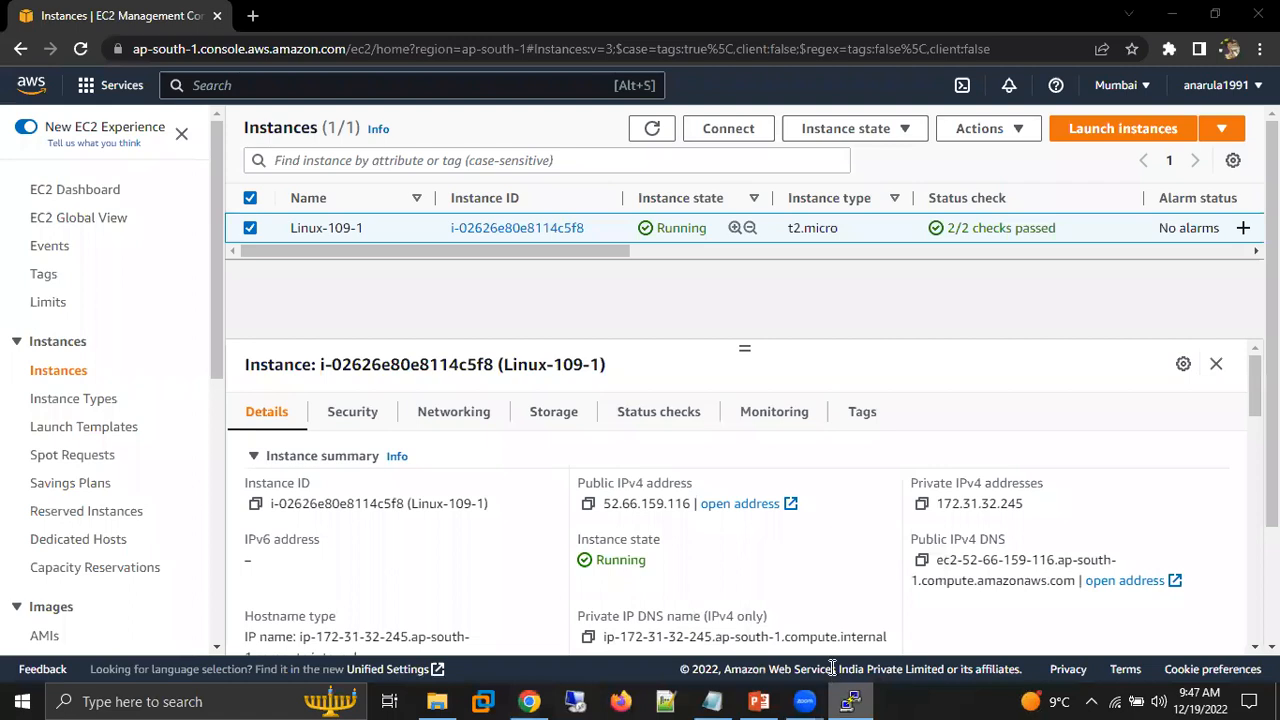
{"action": "left_click", "coordinate": [763, 419]}
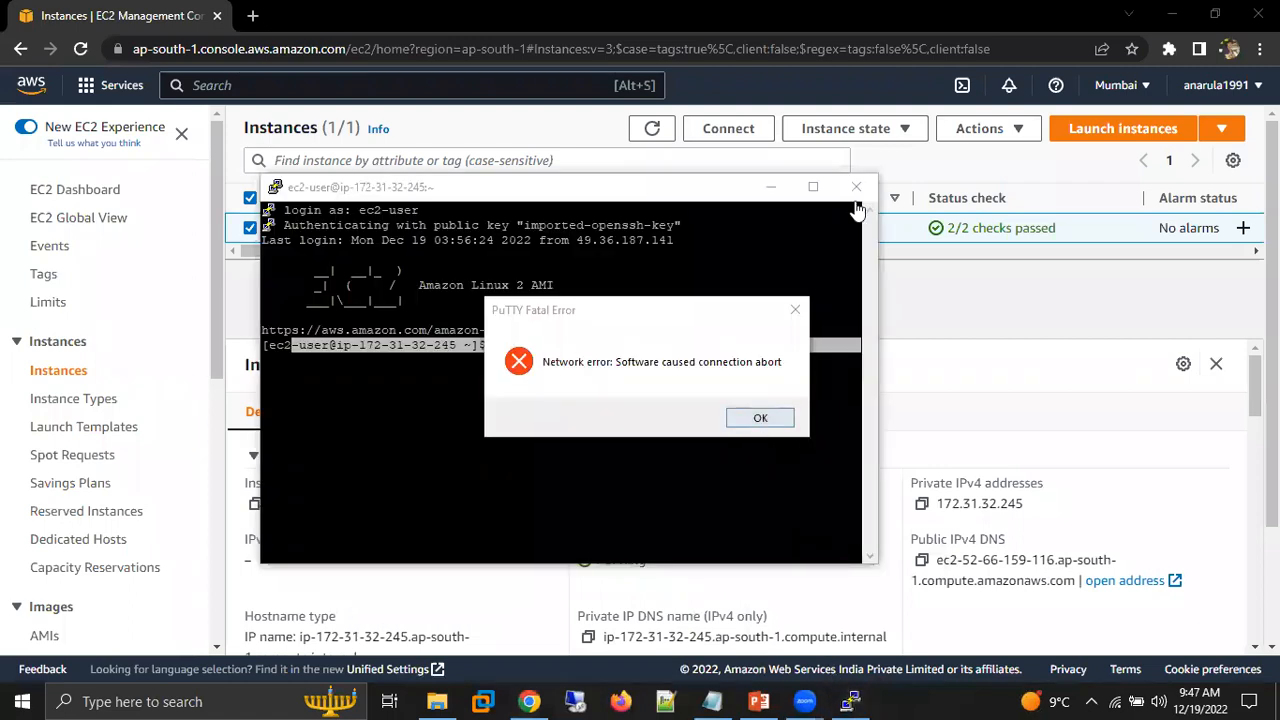
{"action": "left_click", "coordinate": [856, 187]}
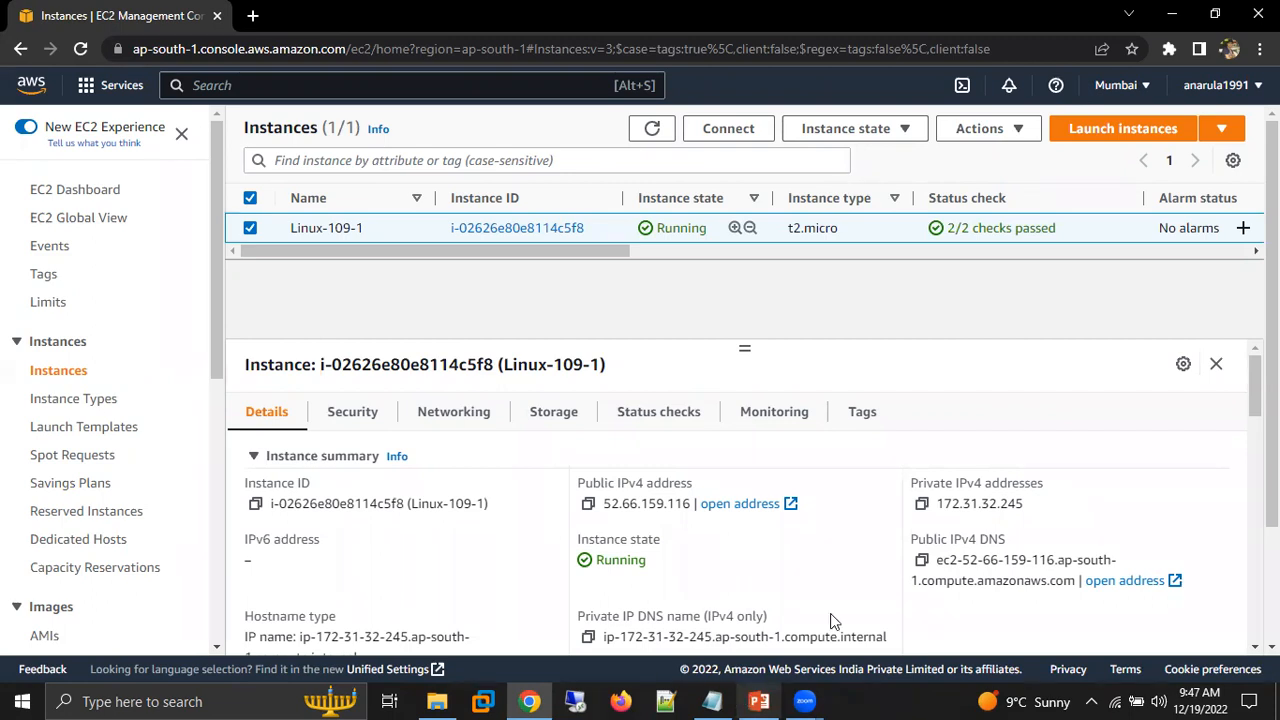
{"action": "left_click", "coordinate": [1258, 14]}
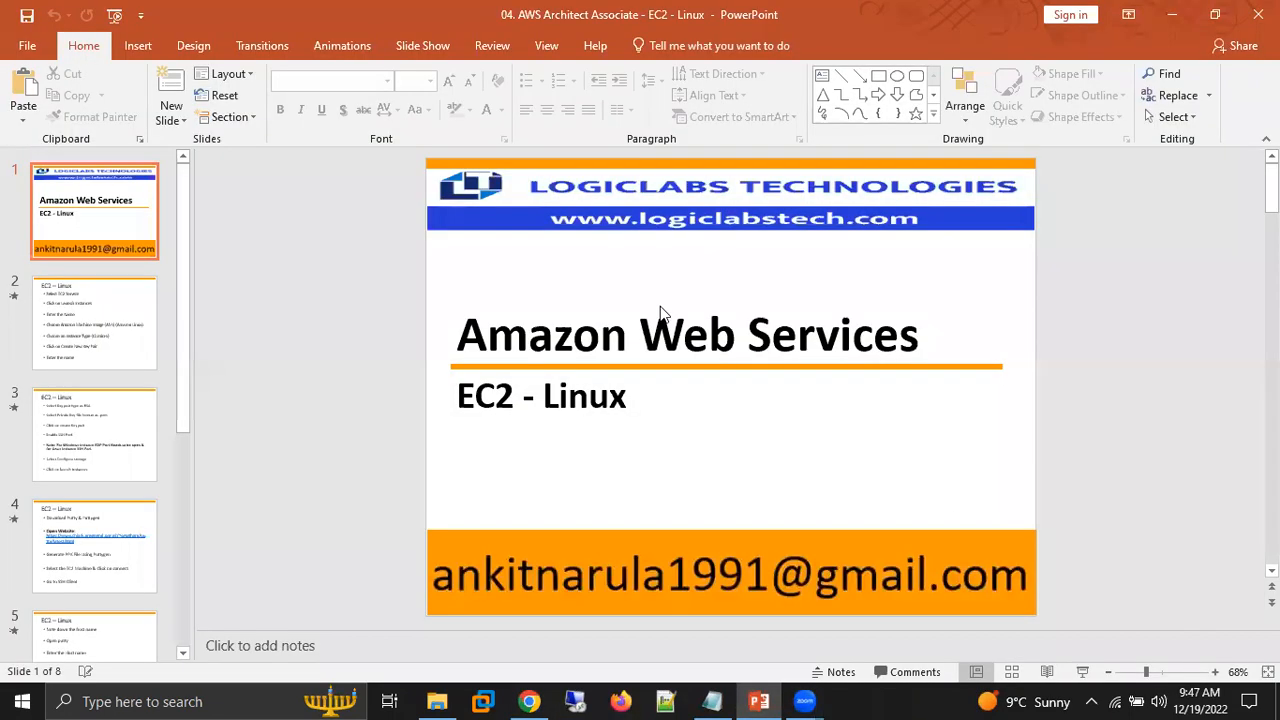
Open "05. AWS Architect Associate - PPK File using AWS" from the Architect Associate - PPT folder and start its slide show.
{"action": "left_click", "coordinate": [446, 698]}
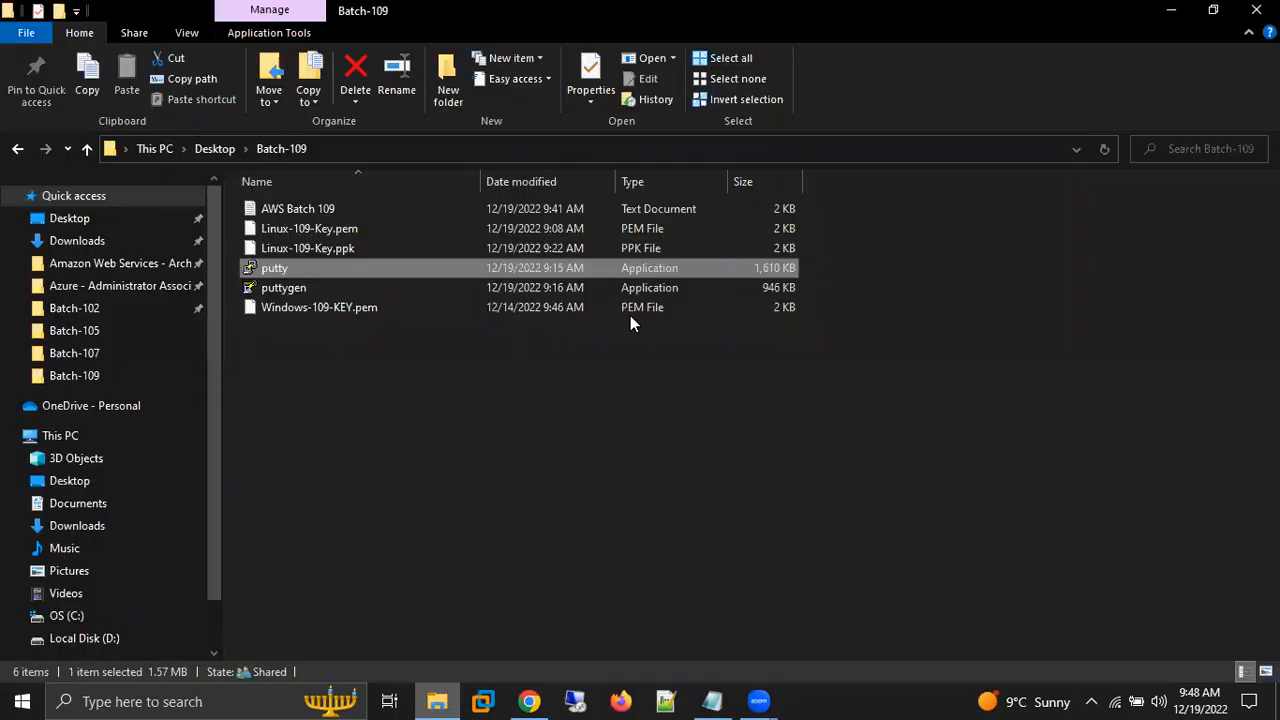
{"action": "left_click", "coordinate": [104, 270]}
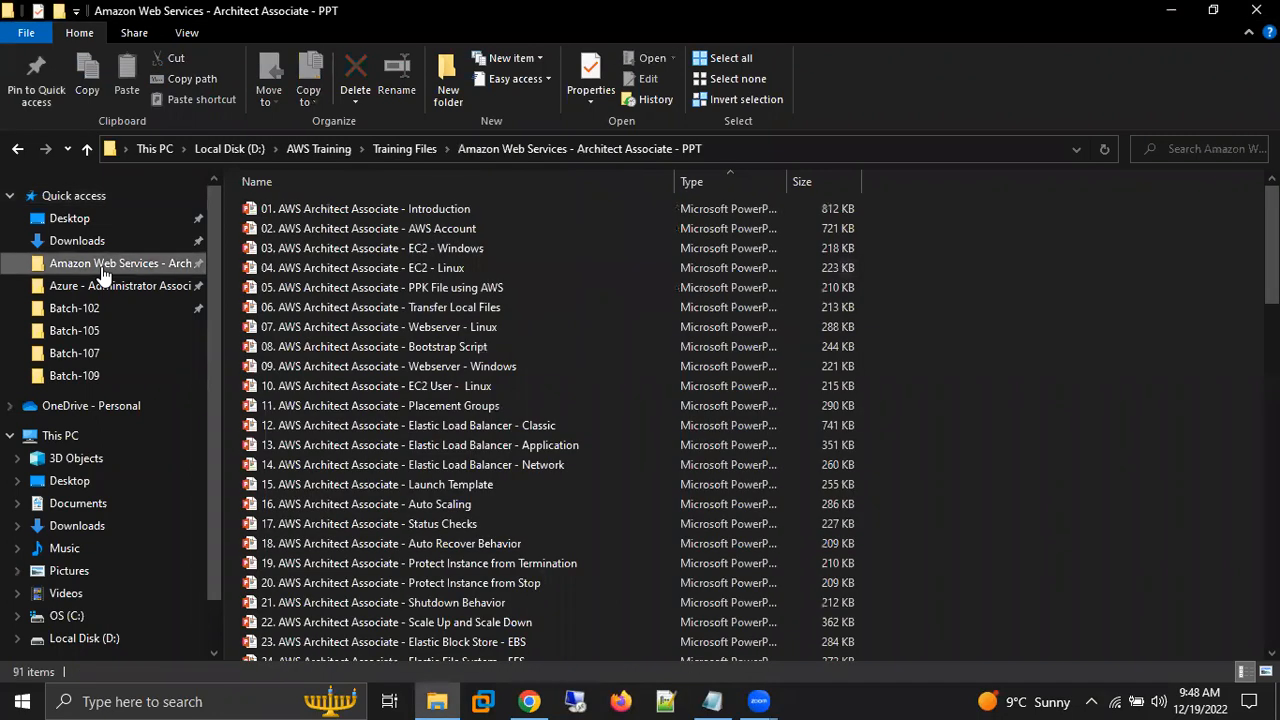
{"action": "double_click", "coordinate": [386, 291]}
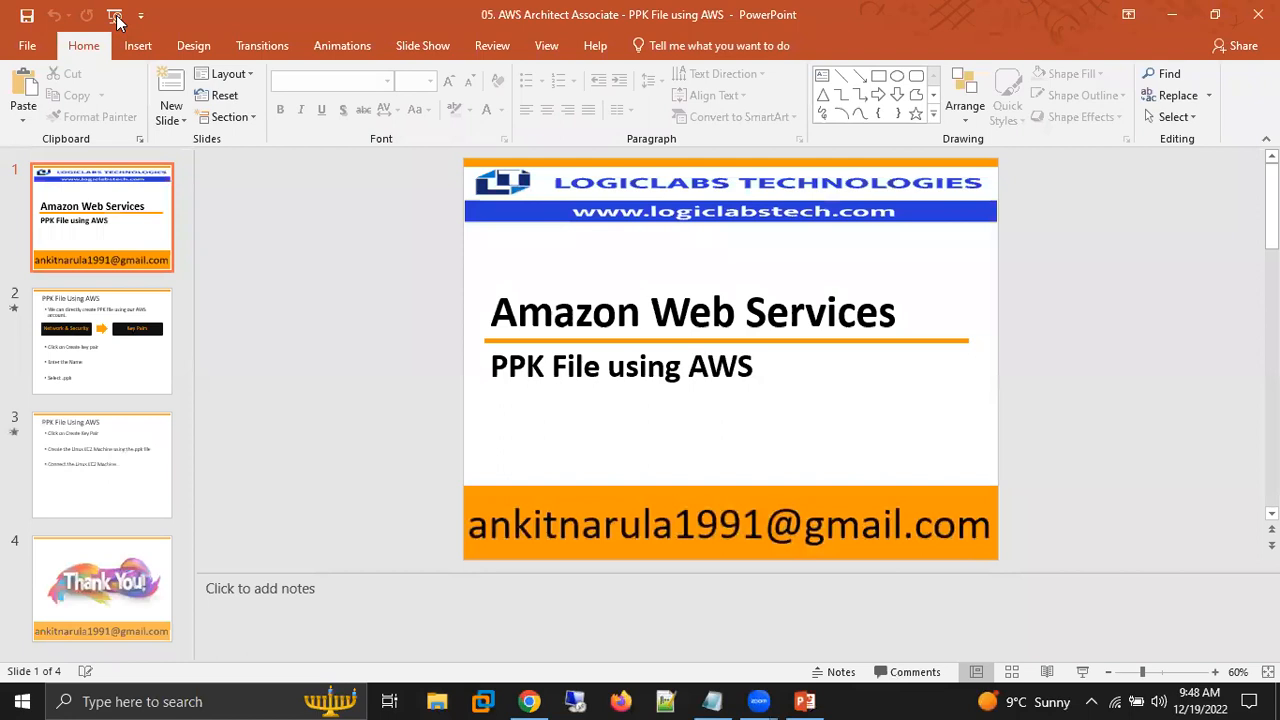
{"action": "left_click", "coordinate": [115, 15]}
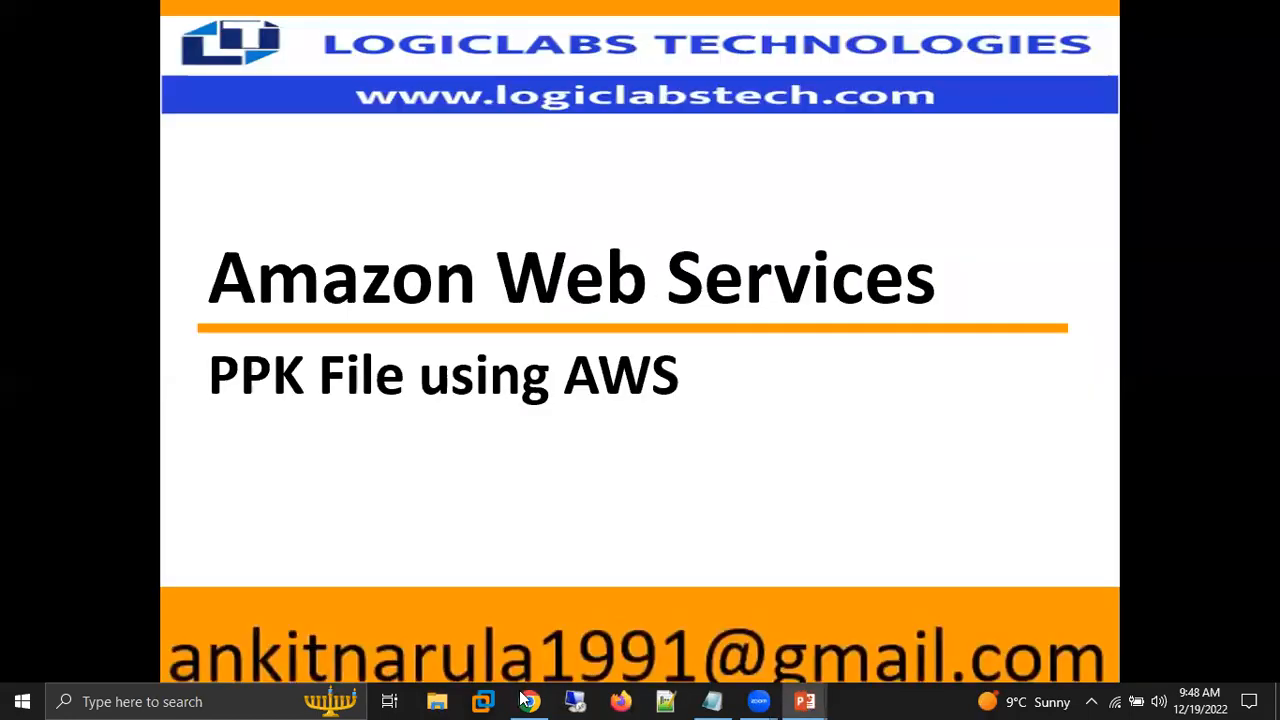
Switch to the AWS Batch 109 notes in Notepad and add two blank lines below 52.66.159.116.
{"action": "left_click", "coordinate": [527, 701]}
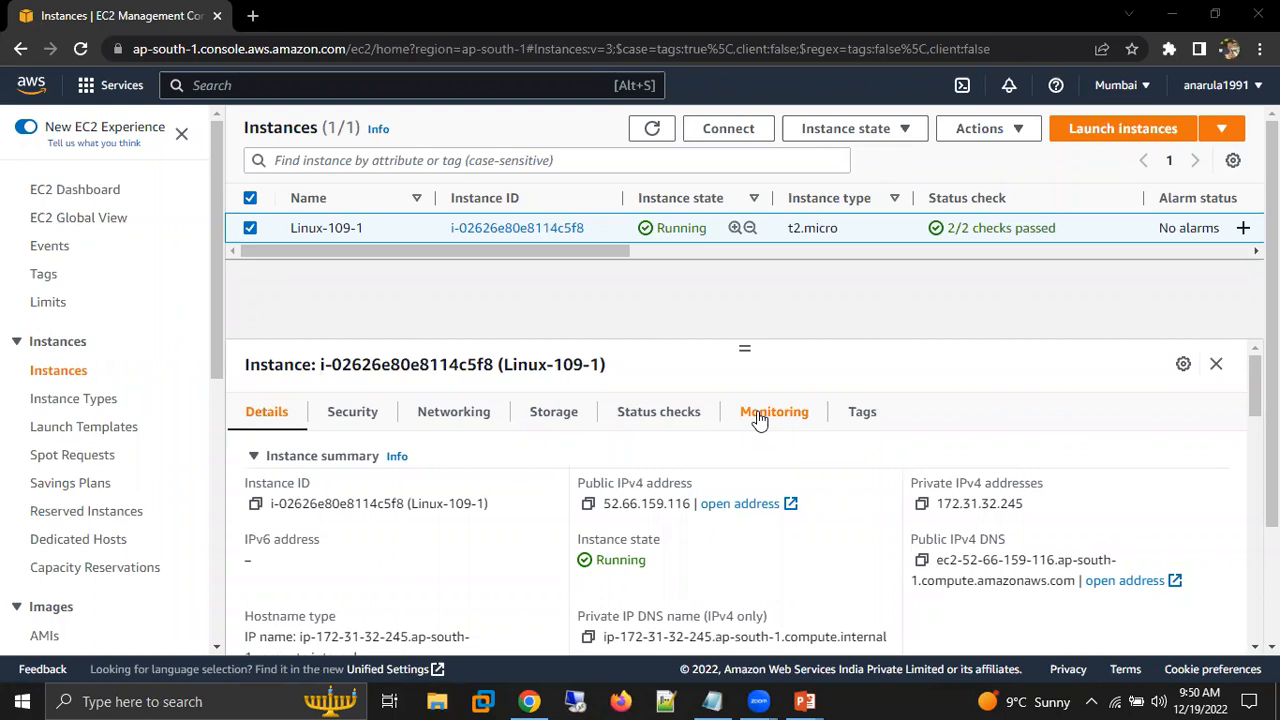
{"action": "left_click", "coordinate": [712, 701]}
{"action": "left_click", "coordinate": [541, 560]}
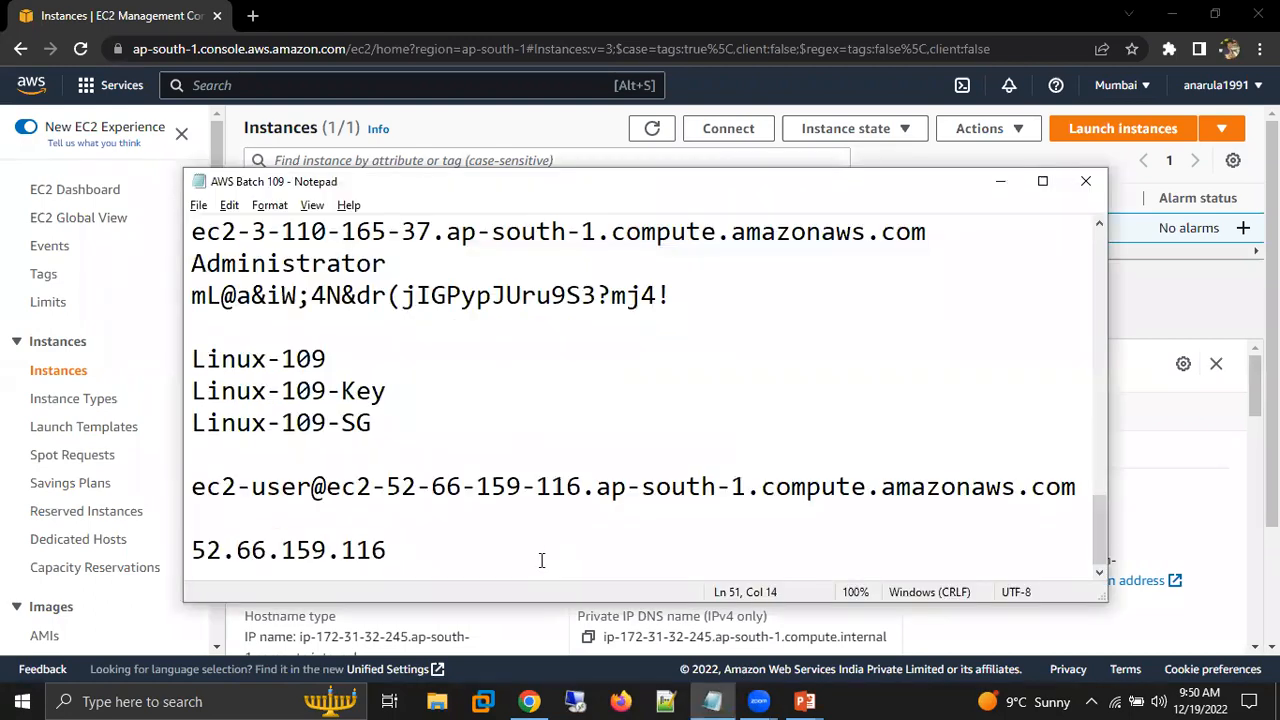
{"action": "key", "text": "Return"}
{"action": "key", "text": "Return"}
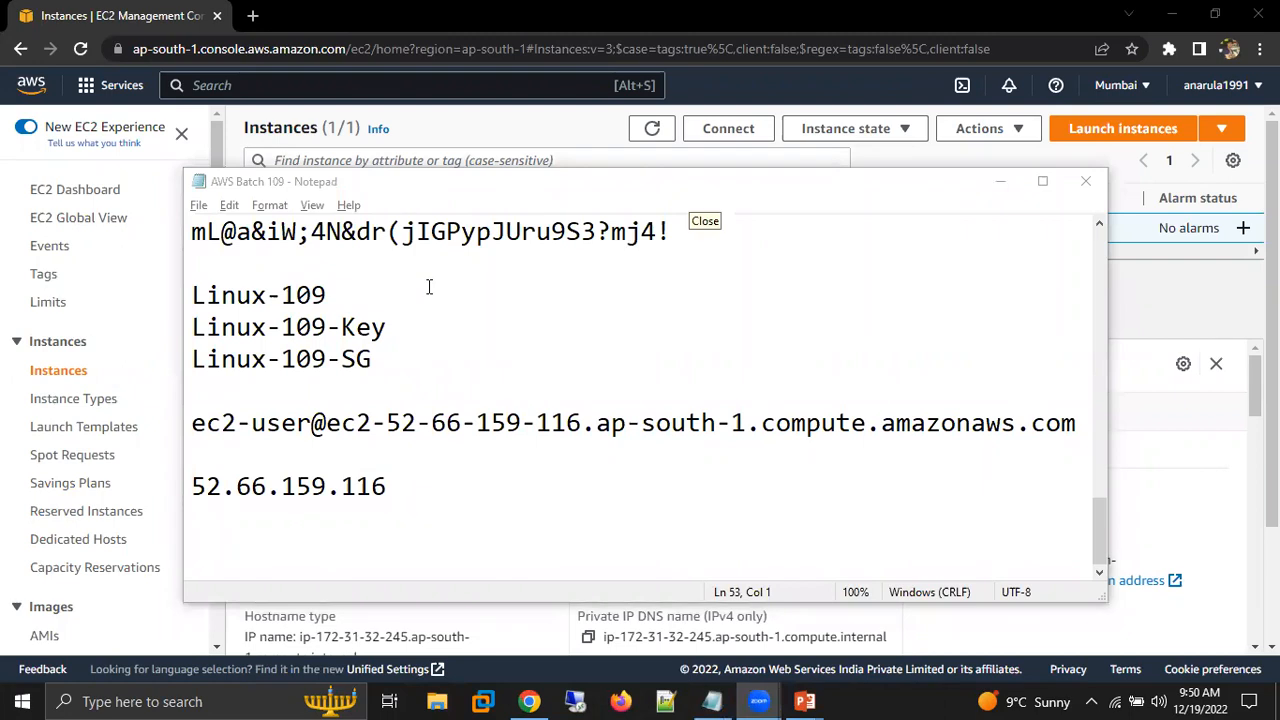
Return to the beginning of the AWS Batch 109 notes and highlight the Logiclabs support e-mail address.
{"action": "left_click", "coordinate": [466, 512]}
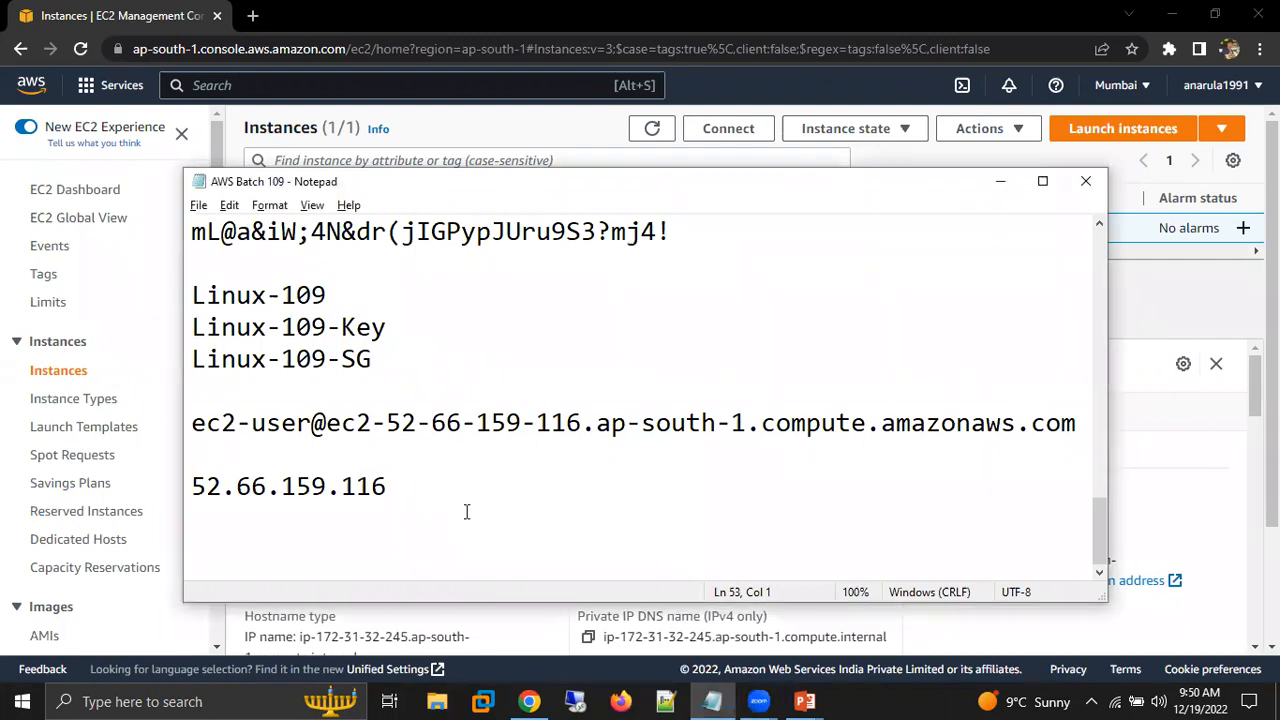
{"action": "key", "text": "Page_Up"}
{"action": "key", "text": "Page_Up"}
{"action": "key", "text": "Page_Up"}
{"action": "key", "text": "Page_Up"}
{"action": "left_click", "coordinate": [487, 231]}
{"action": "key", "text": "shift+End"}
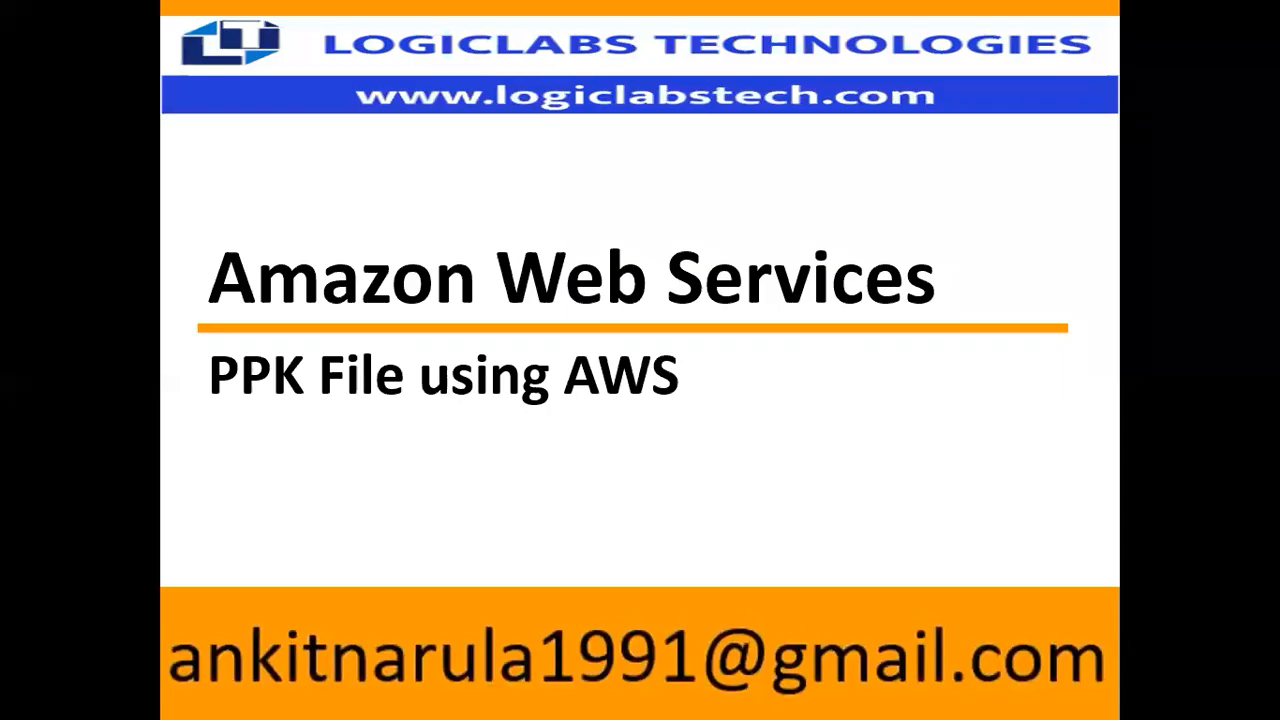
Switch to the EC2 Instances page in Chrome and terminate the Linux-109-1 instance.
{"action": "key", "text": "super"}
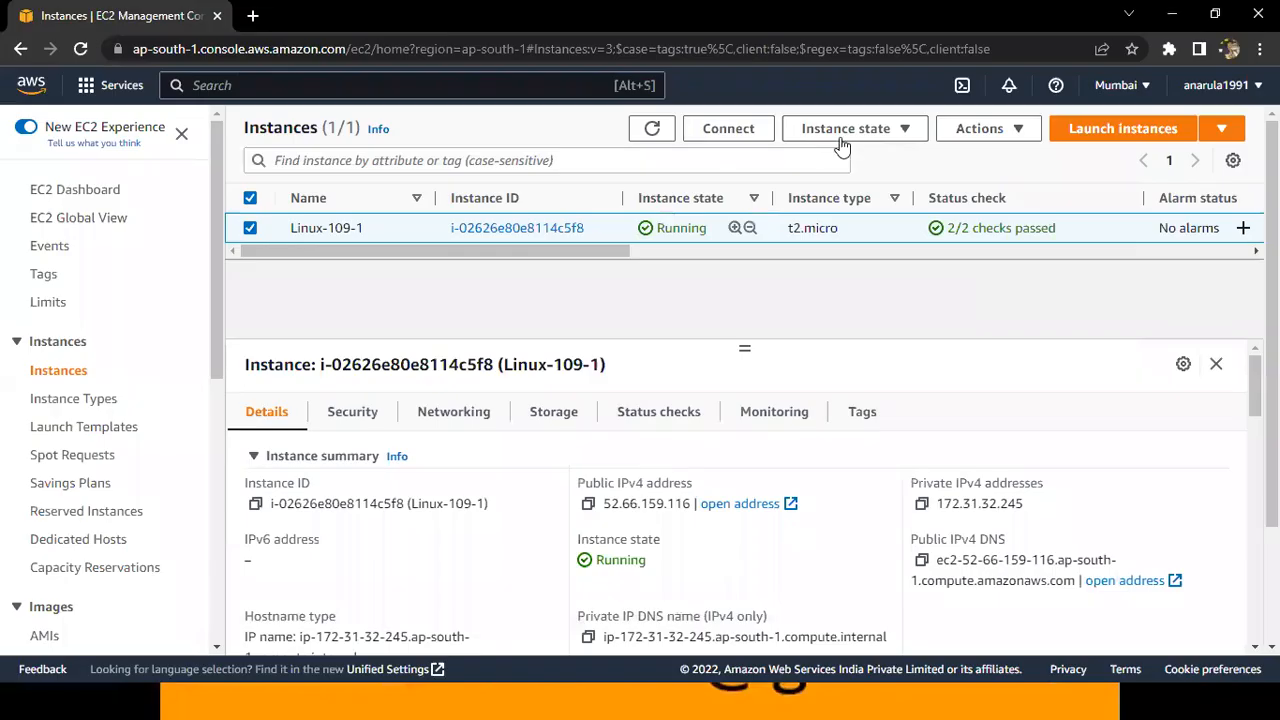
{"action": "left_click", "coordinate": [843, 131]}
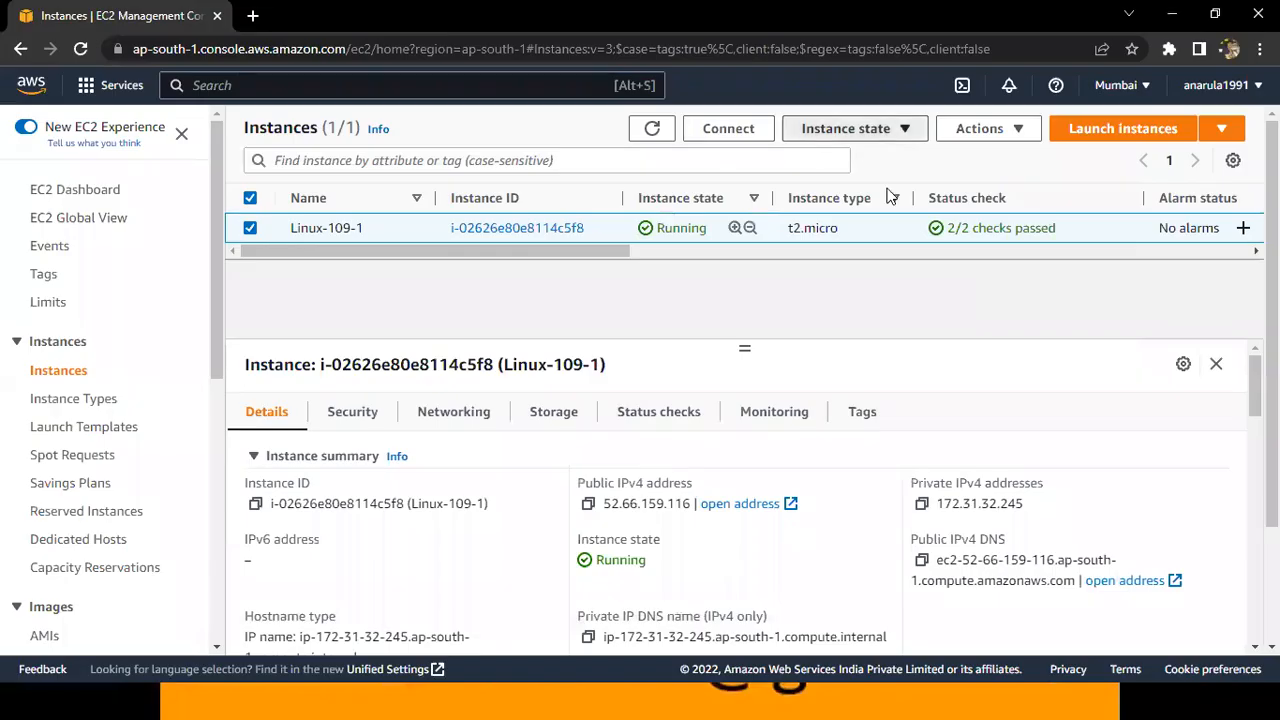
{"action": "left_click", "coordinate": [843, 274]}
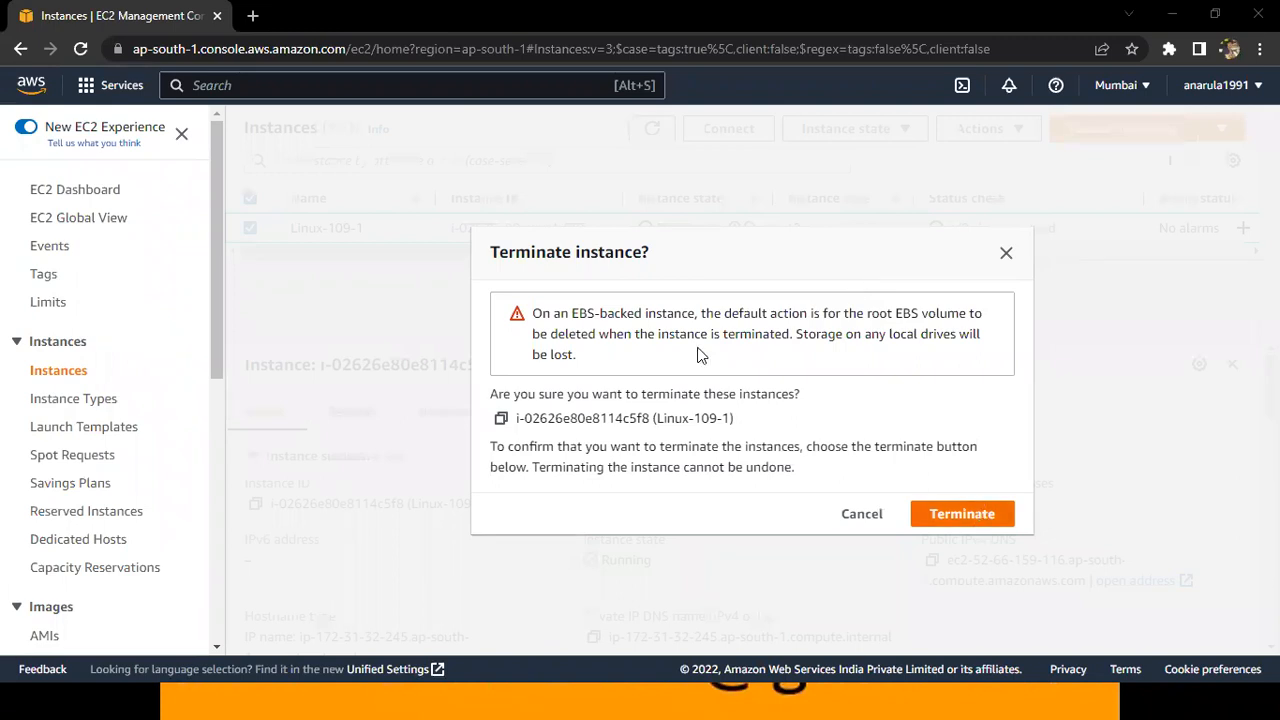
{"action": "left_click", "coordinate": [962, 513]}
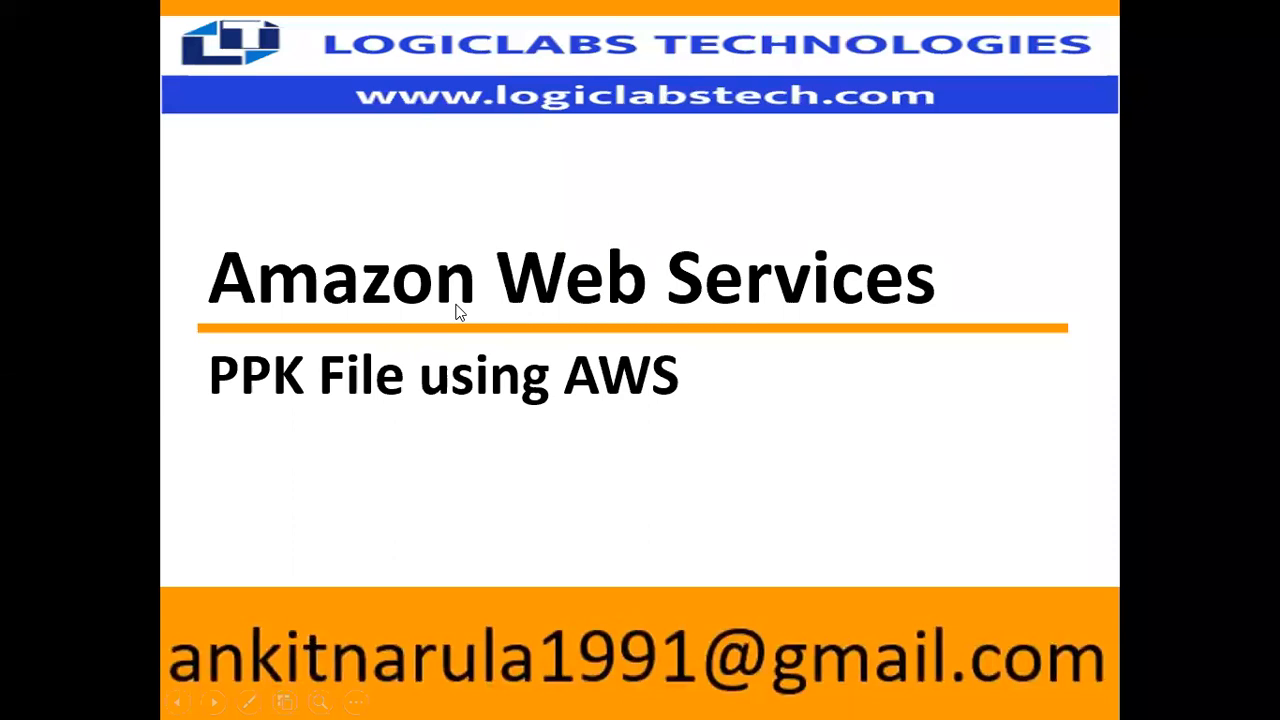
Underline the "PPK File using AWS" title on the opening slide with the pen and erase the line.
{"action": "key", "text": "ctrl+p"}
{"action": "left_click_drag", "start_coordinate": [214, 418], "coordinate": [626, 413]}
{"action": "key", "text": "e"}
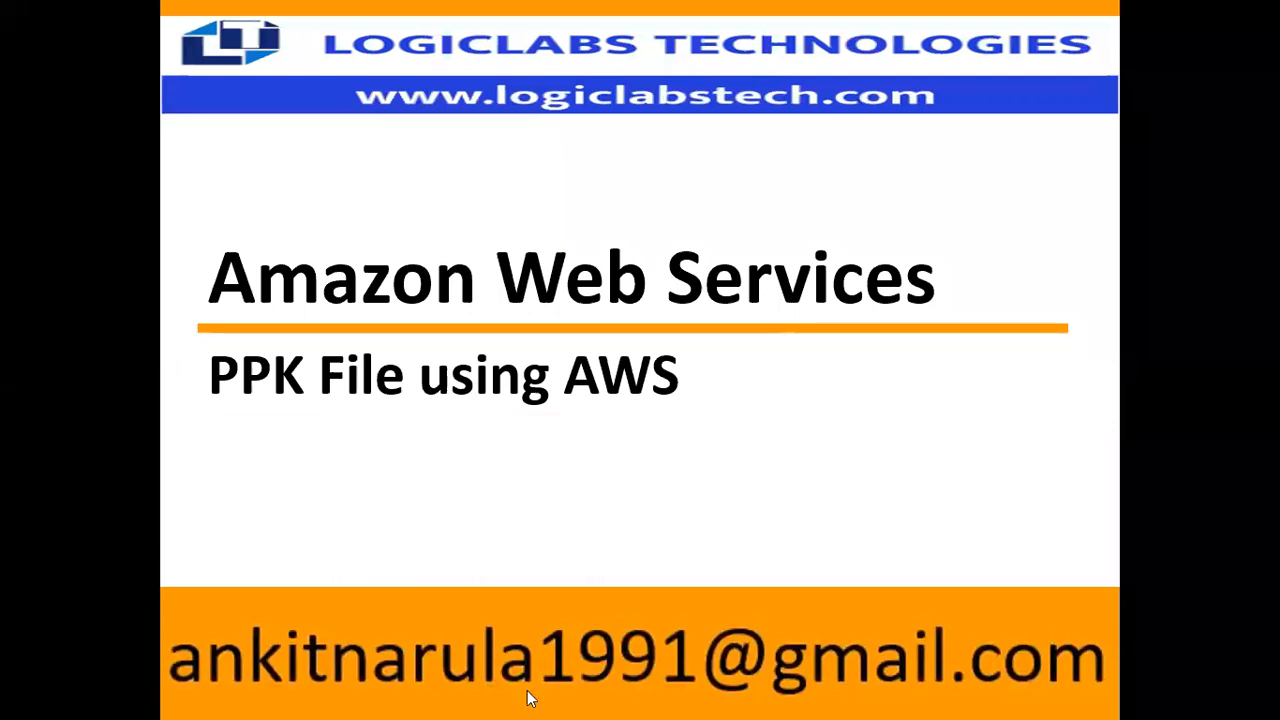
Open the Batch-109 folder in File Explorer and point out puttygen and the Linux-109-Key.pem file.
{"action": "key", "text": "super"}
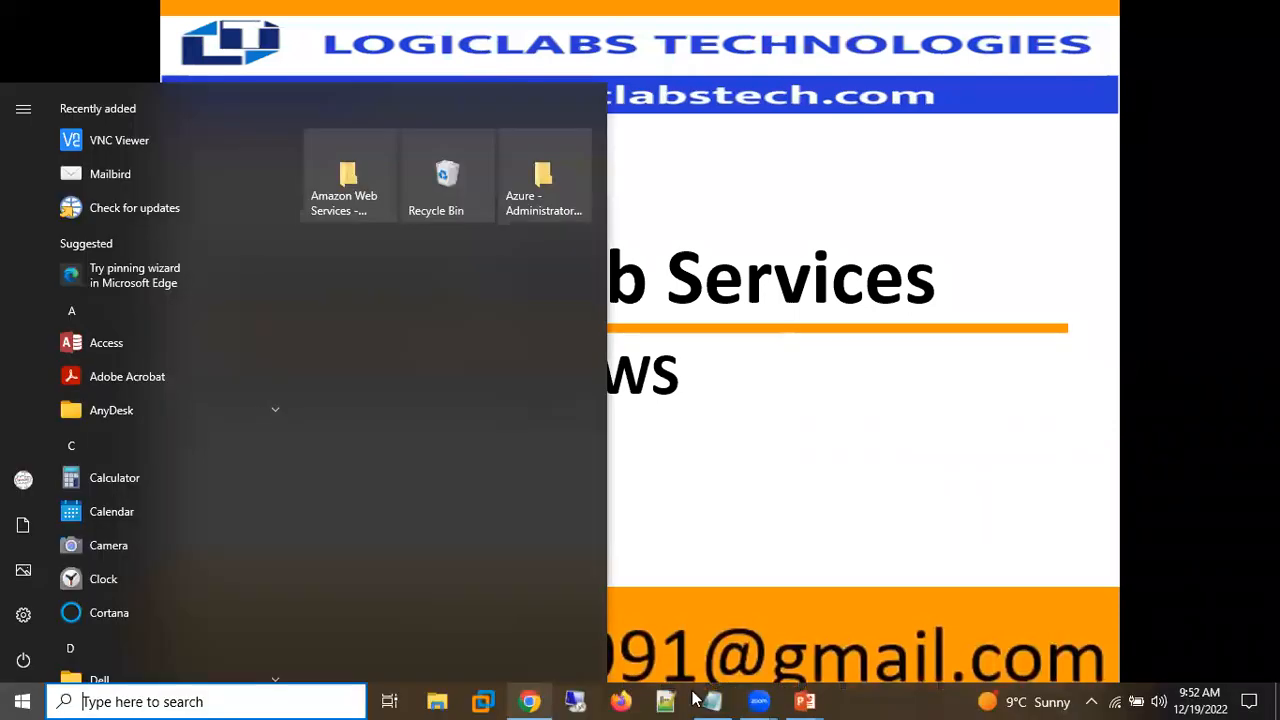
{"action": "left_click", "coordinate": [437, 700]}
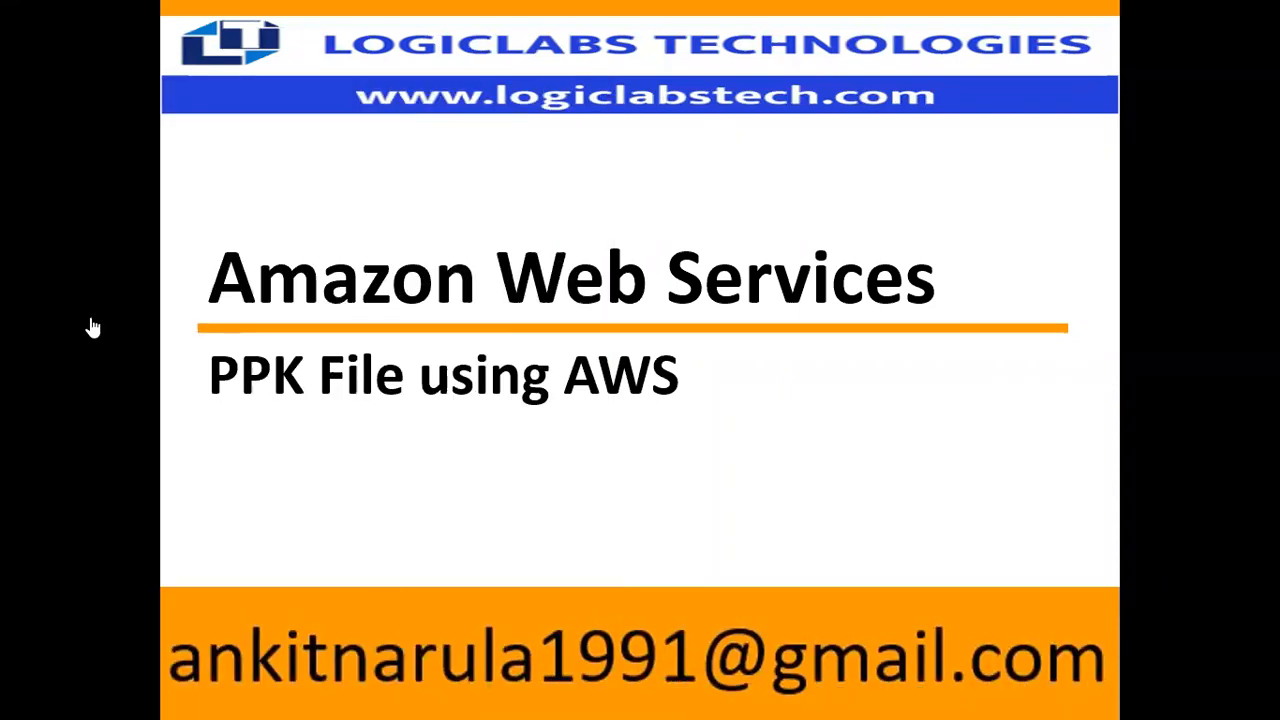
{"action": "left_click", "coordinate": [95, 376]}
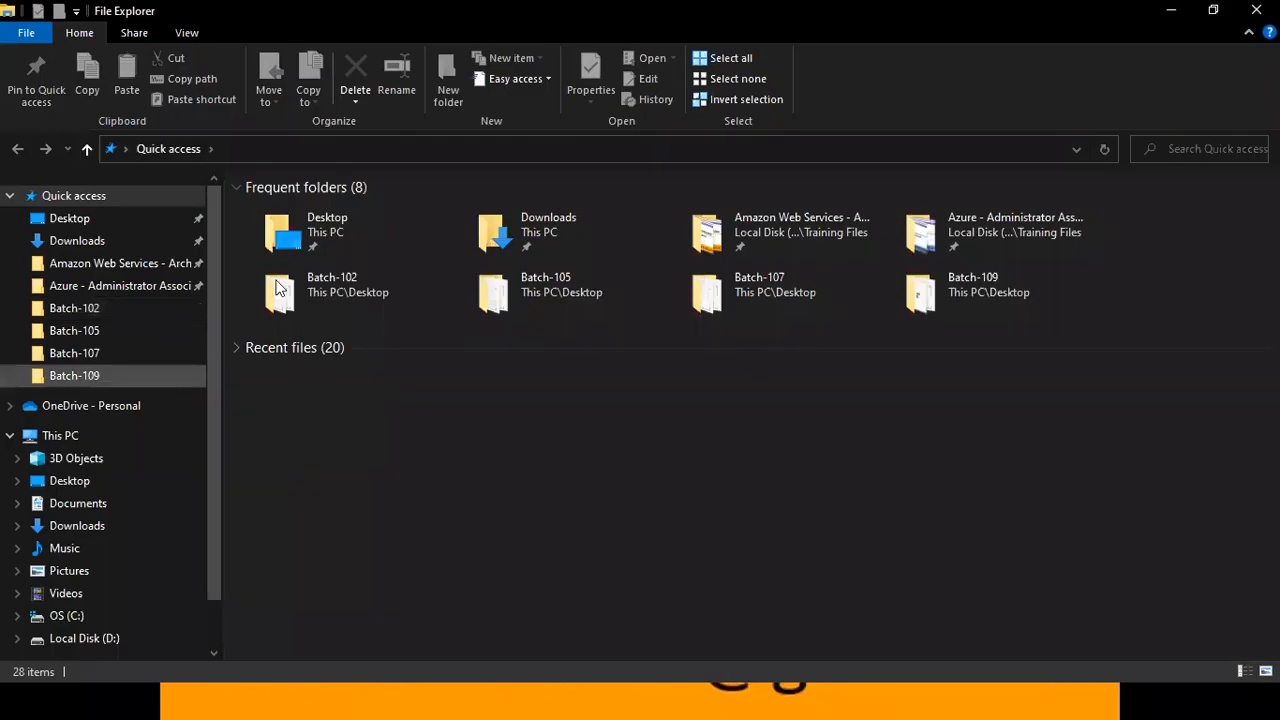
{"action": "left_click", "coordinate": [300, 288]}
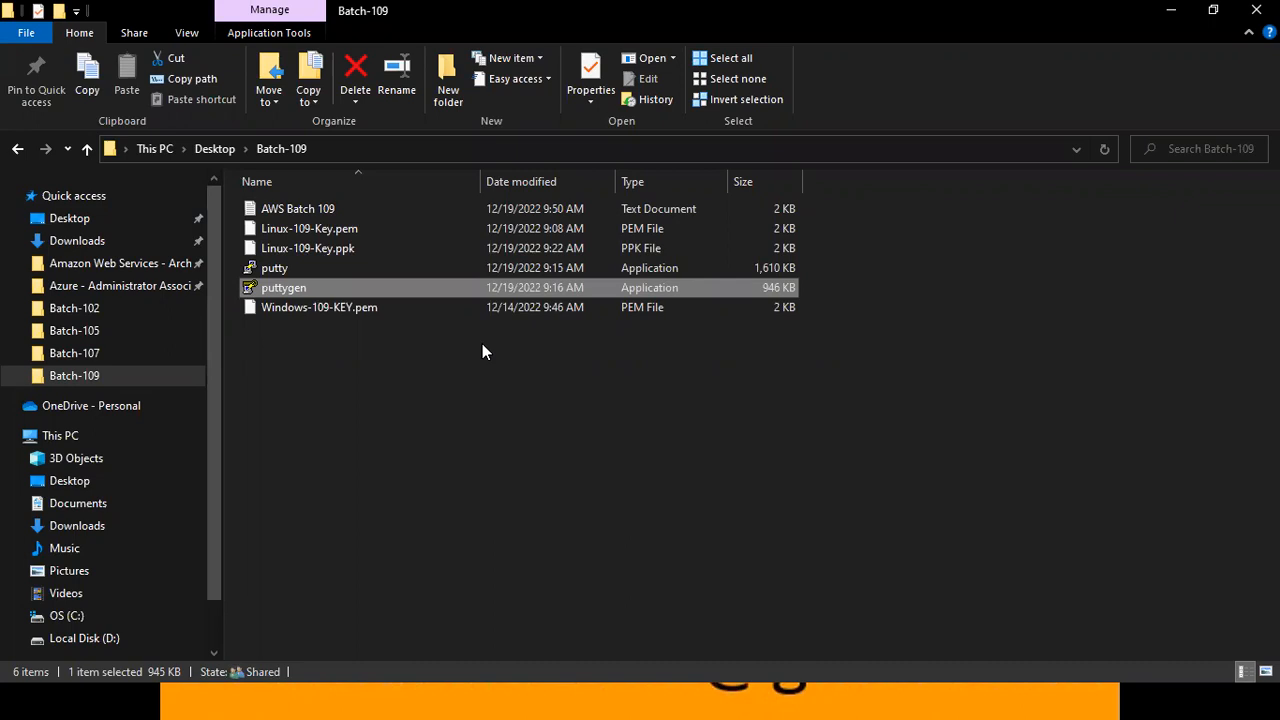
{"action": "left_click", "coordinate": [255, 233]}
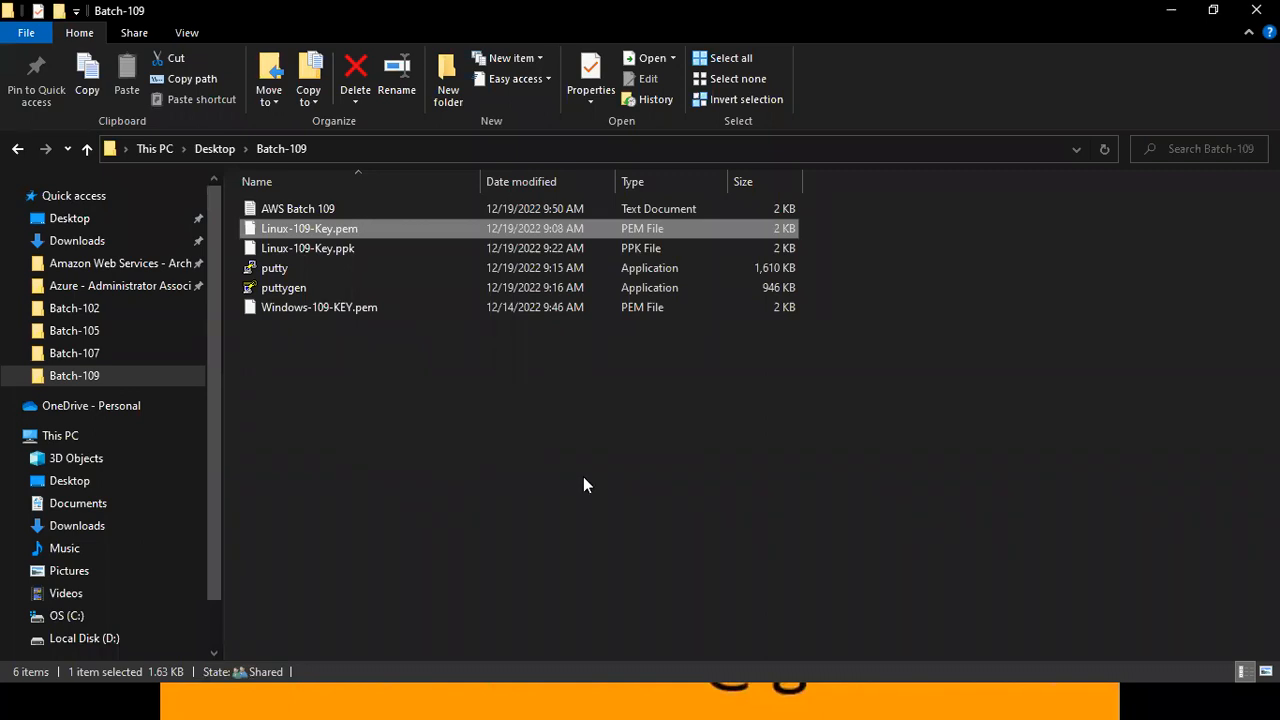
Switch back to the PowerPoint slide show and advance through the PPK File Using AWS slide to the Network & Security and Key Pairs diagram.
{"action": "left_click", "coordinate": [802, 672]}
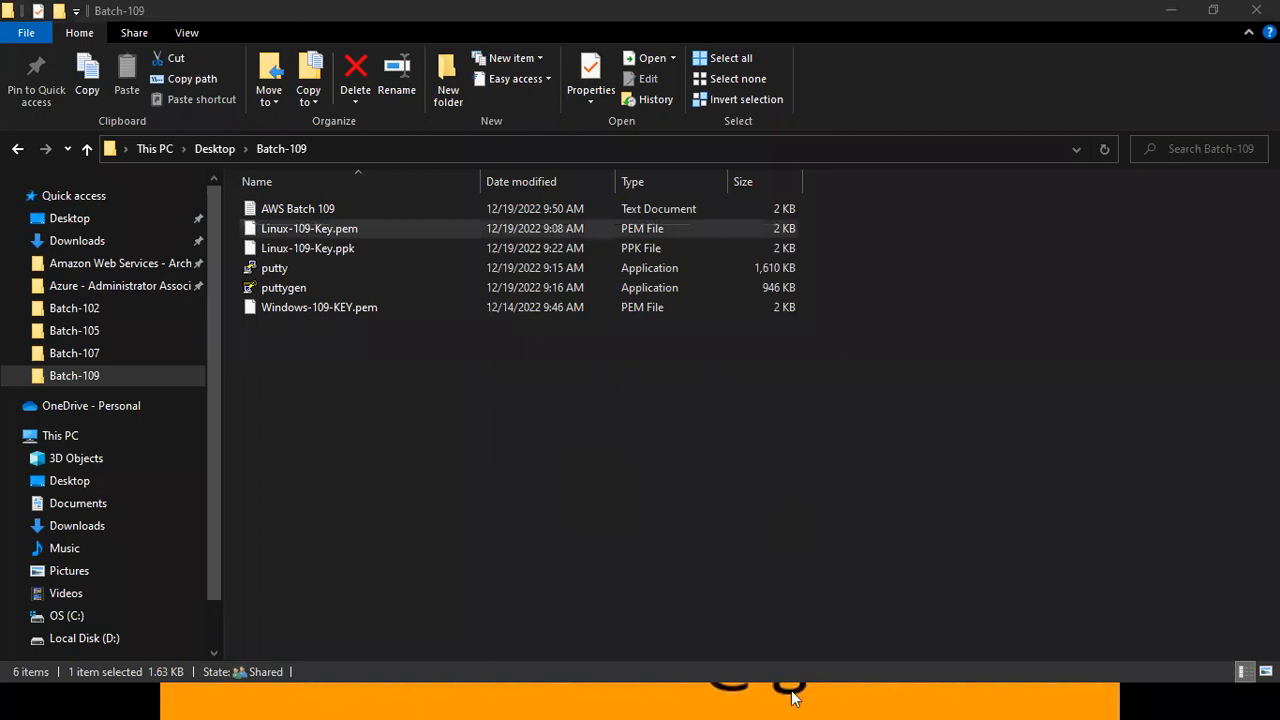
{"action": "key", "text": "super"}
{"action": "mouse_move", "coordinate": [805, 702]}
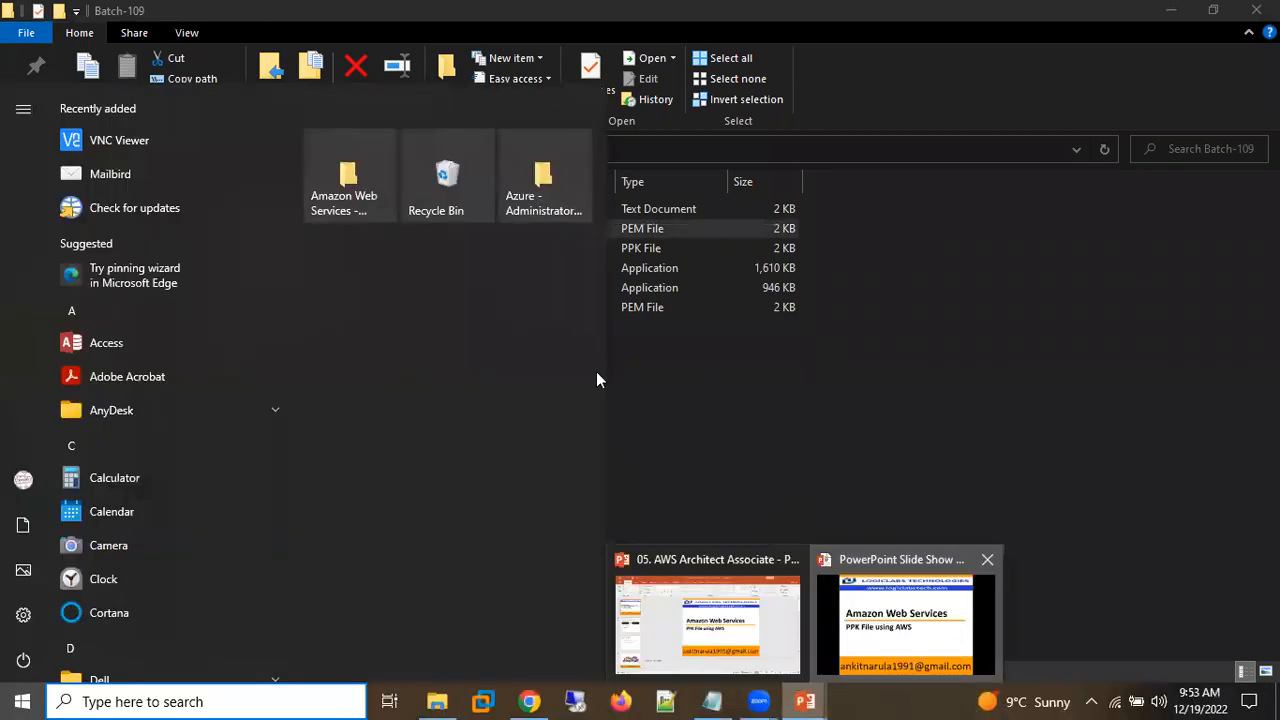
{"action": "left_click", "coordinate": [905, 624]}
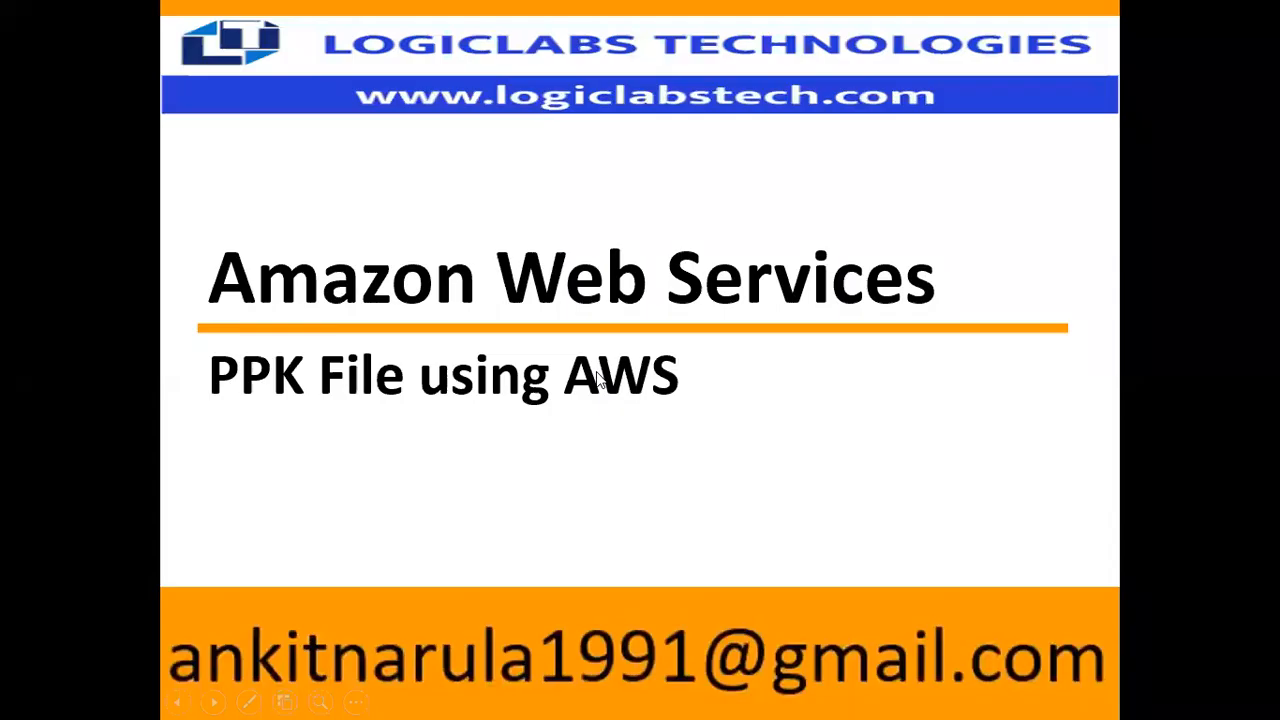
{"action": "left_click", "coordinate": [597, 376]}
{"action": "left_click", "coordinate": [596, 380]}
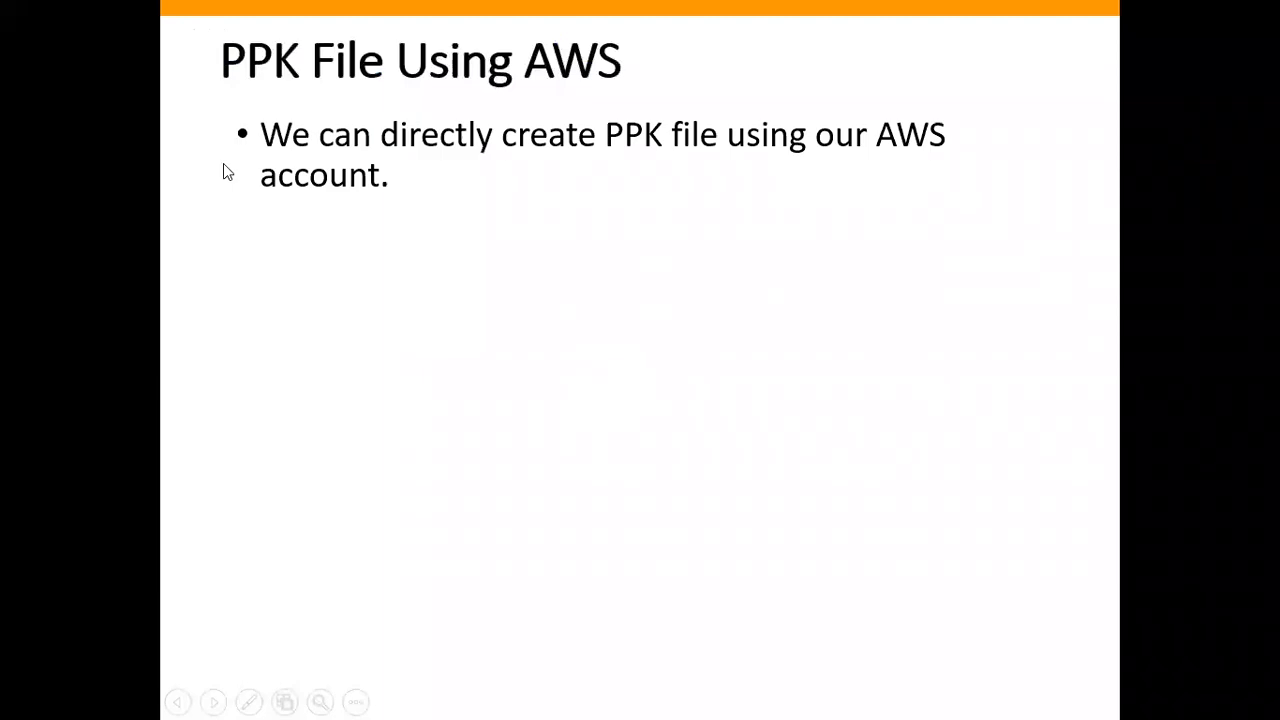
{"action": "left_click", "coordinate": [587, 178]}
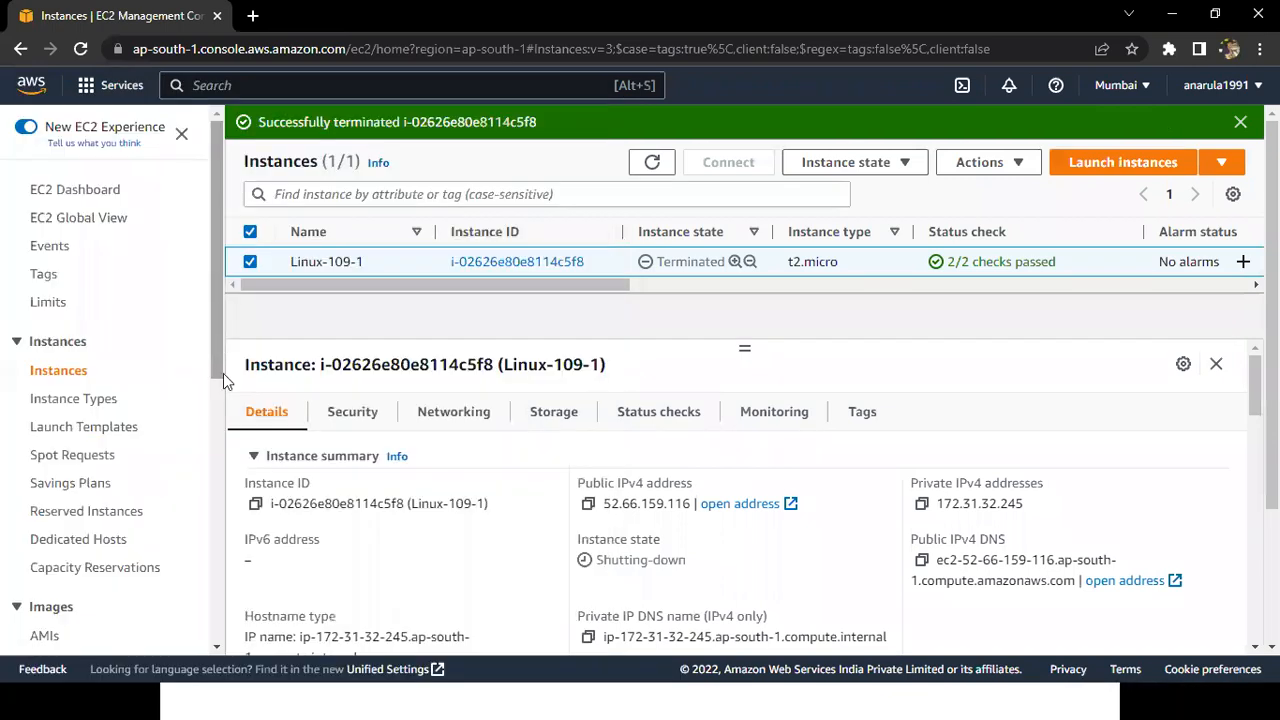
In the EC2 console in Chrome, collapse and re-expand the Network & Security section and highlight its Key Pairs entry.
{"action": "scroll", "coordinate": [223, 378], "scroll_direction": "down", "scroll_amount": 1}
{"action": "scroll", "coordinate": [180, 452], "scroll_direction": "down", "scroll_amount": 3}
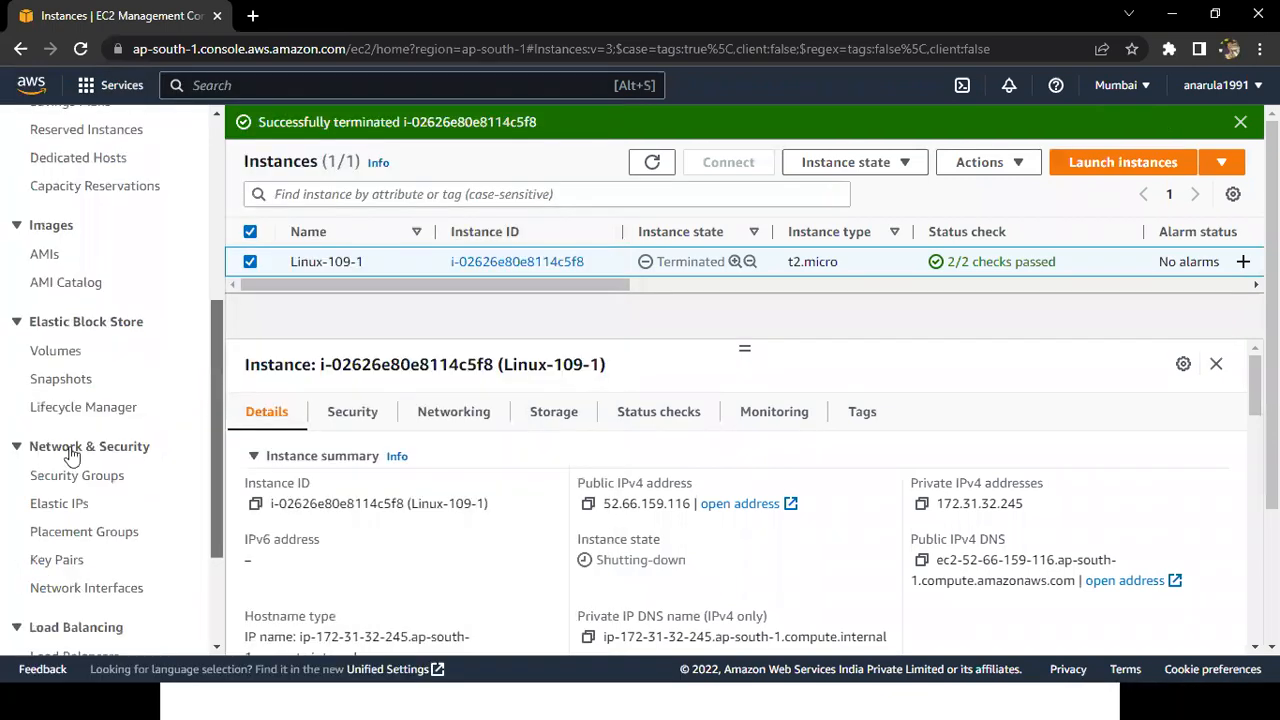
{"action": "triple_click", "coordinate": [20, 452]}
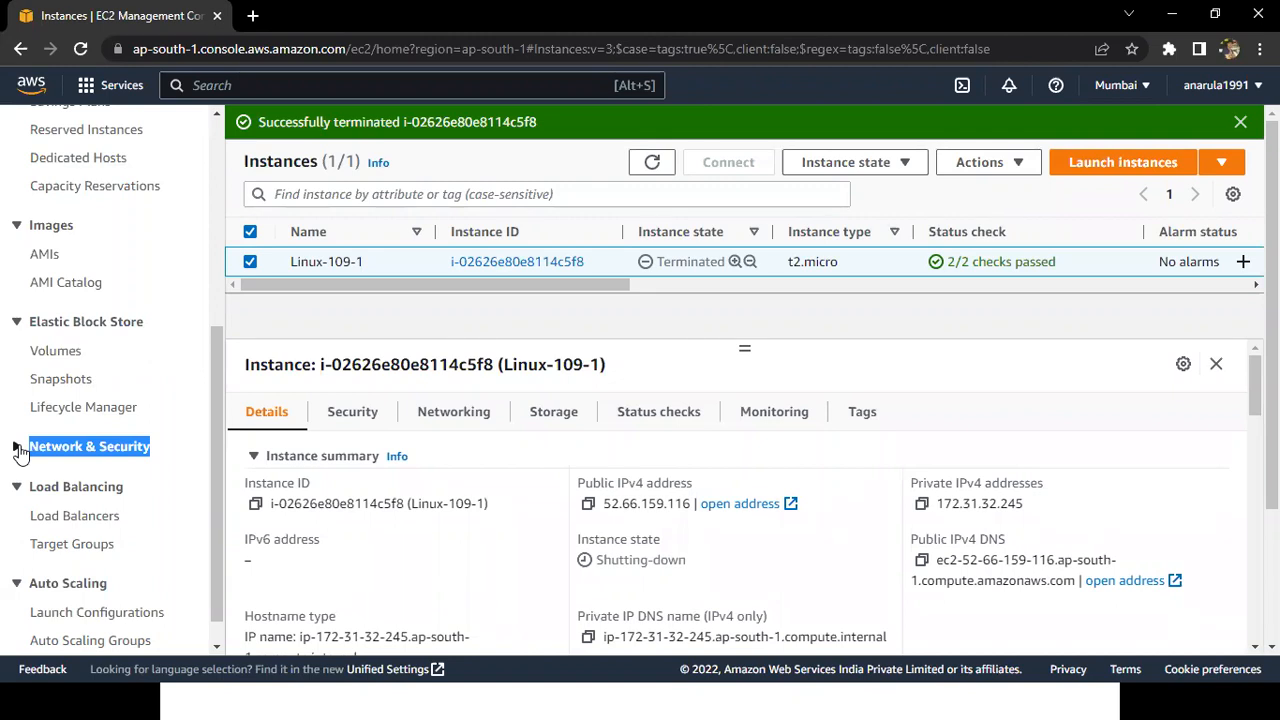
{"action": "left_click", "coordinate": [20, 452]}
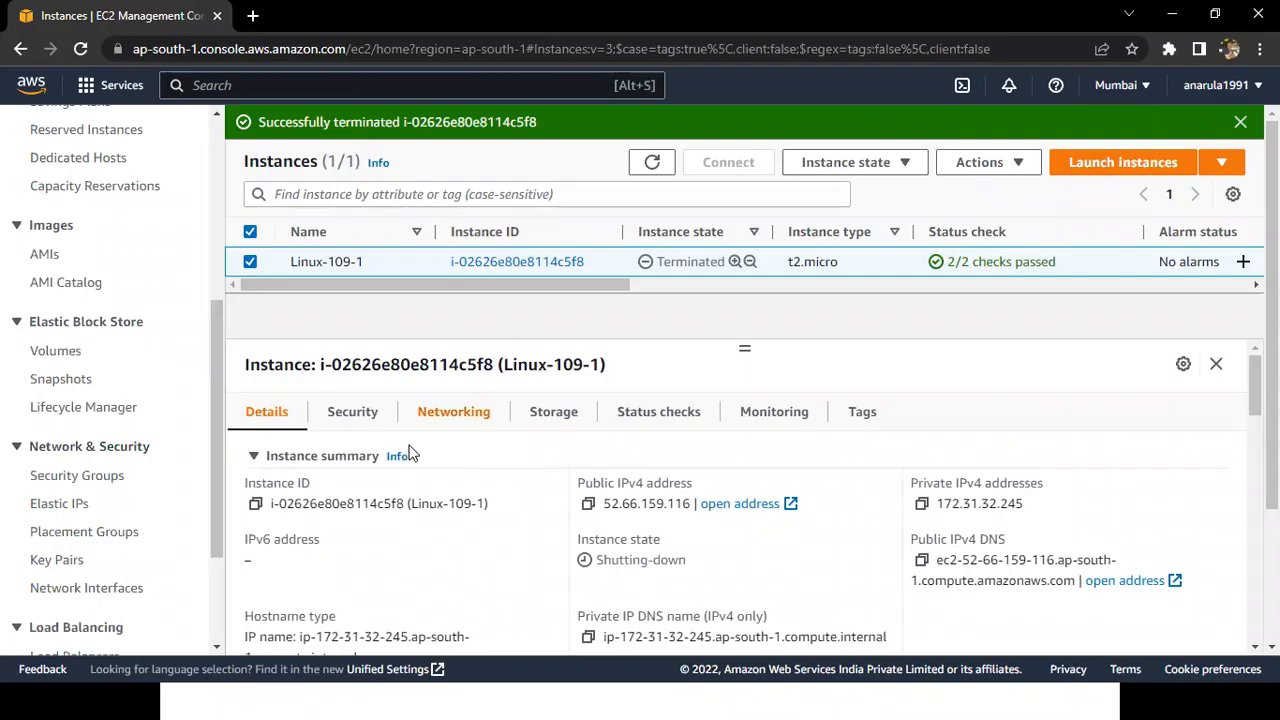
{"action": "left_click_drag", "start_coordinate": [20, 567], "coordinate": [87, 563]}
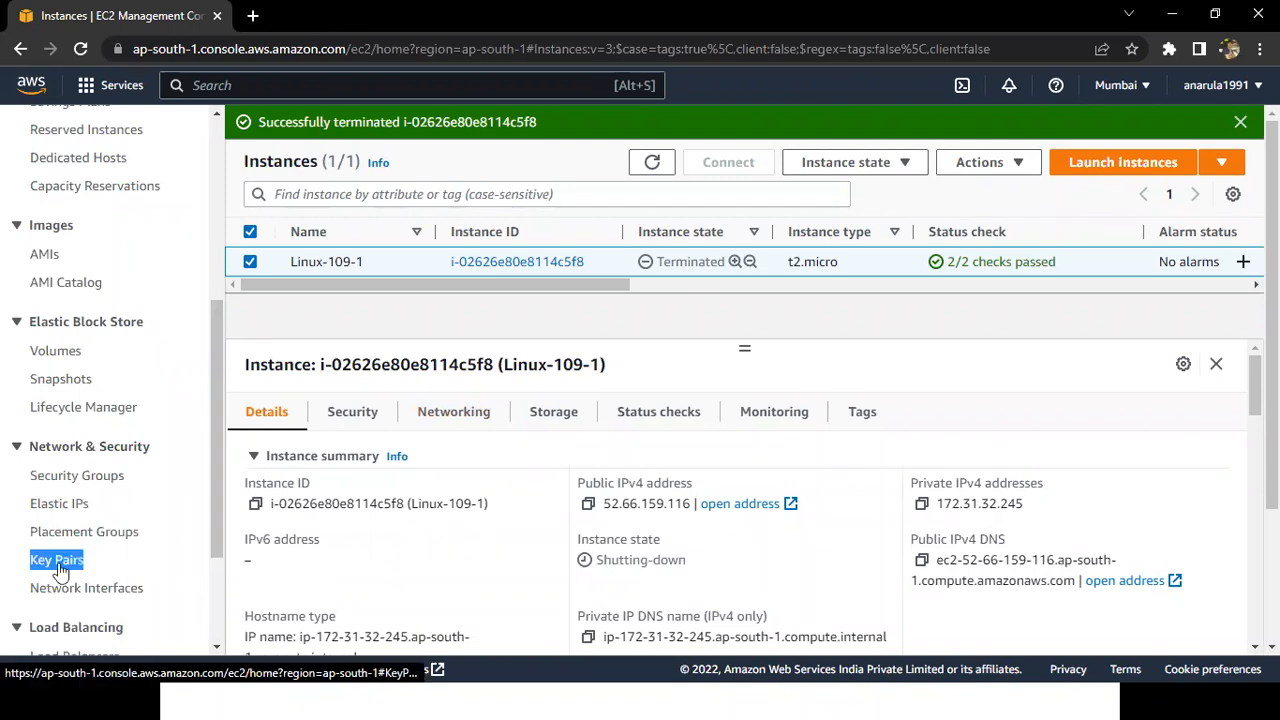
Open the Key pairs list, remove the 105 filter and highlight part of the list heading.
{"action": "left_click", "coordinate": [58, 563]}
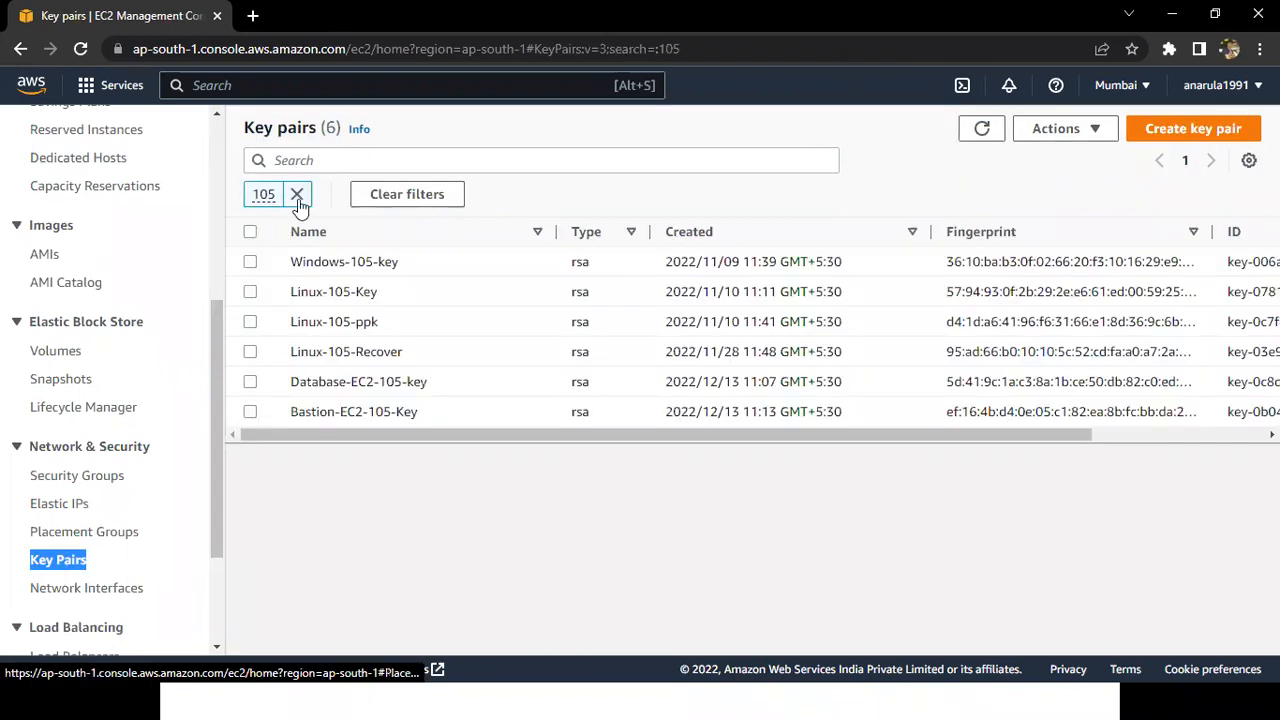
{"action": "left_click", "coordinate": [297, 195]}
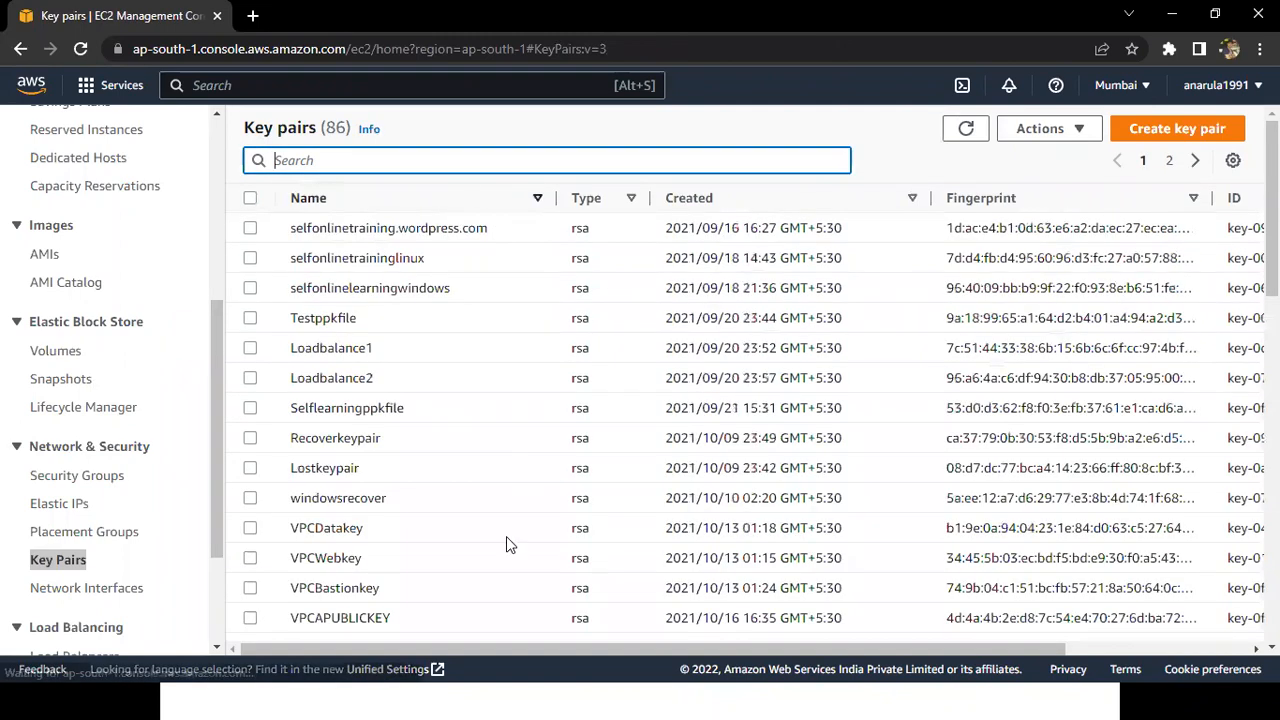
{"action": "left_click_drag", "start_coordinate": [298, 127], "coordinate": [354, 132]}
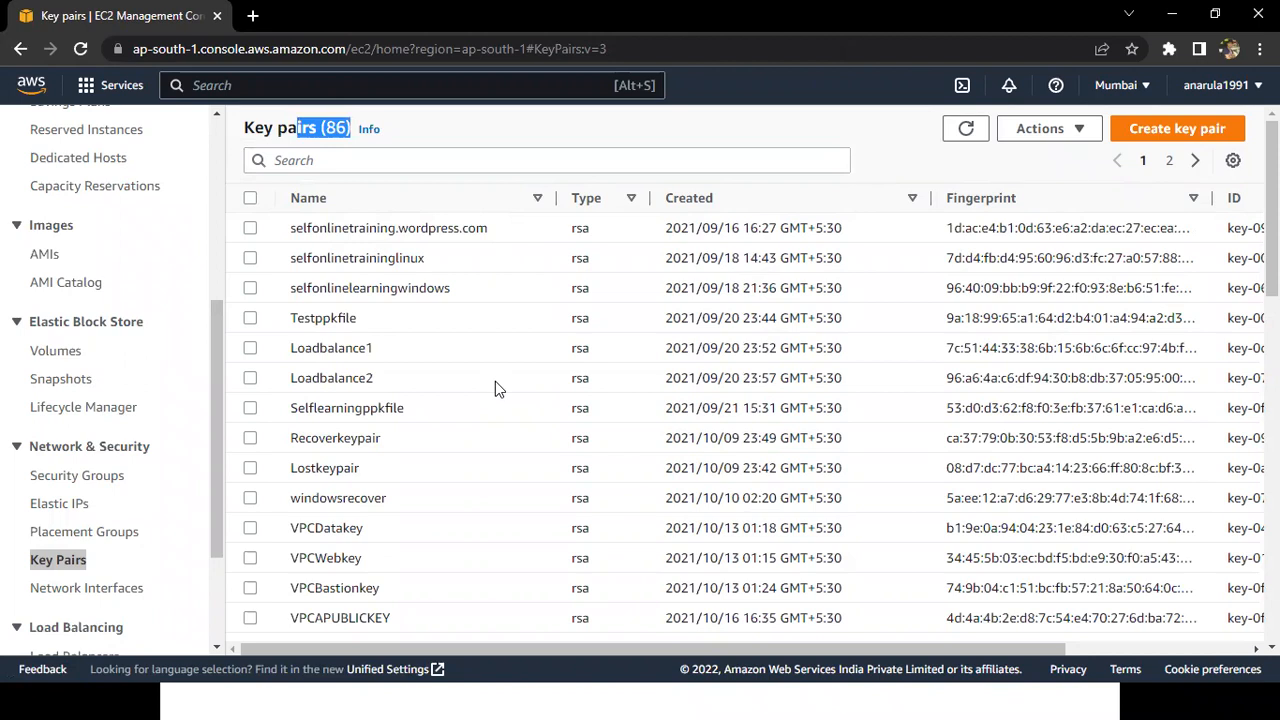
Begin creating a new key pair, then switch to Notepad and add linux-109-ppk at the end of the AWS Batch 109 notes.
{"action": "left_click", "coordinate": [1177, 129]}
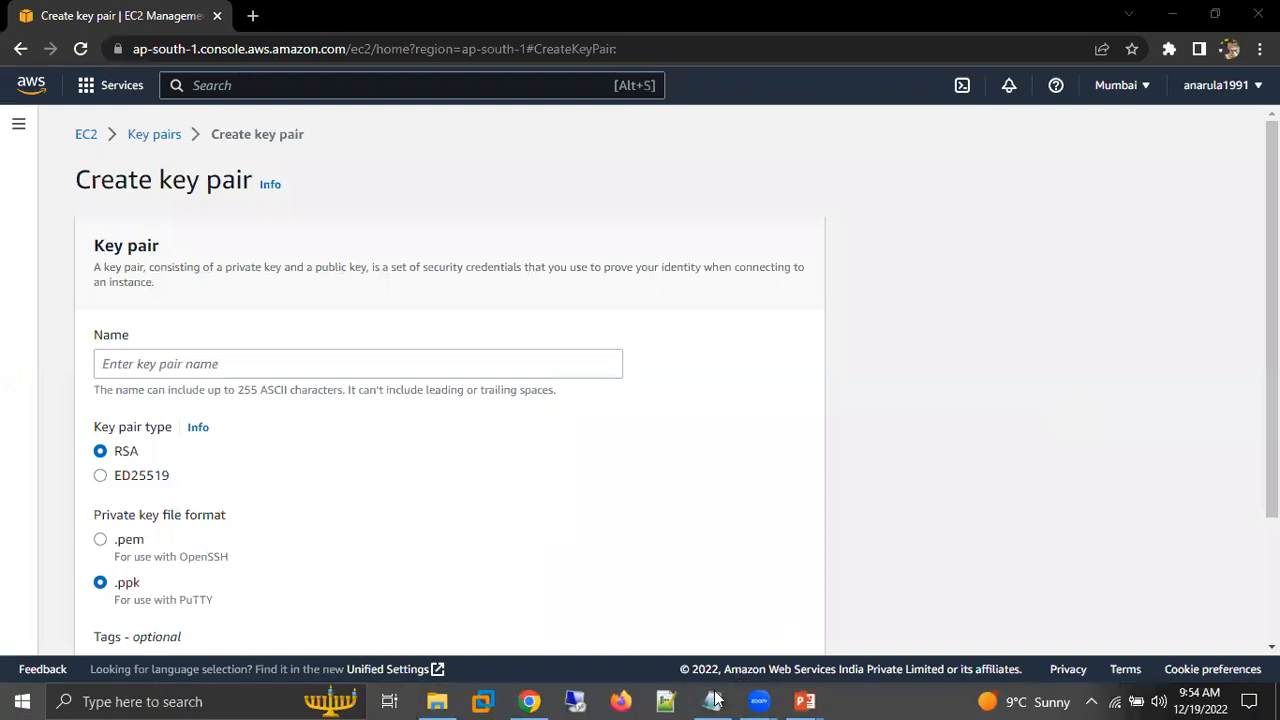
{"action": "key", "text": "super"}
{"action": "left_click", "coordinate": [712, 701]}
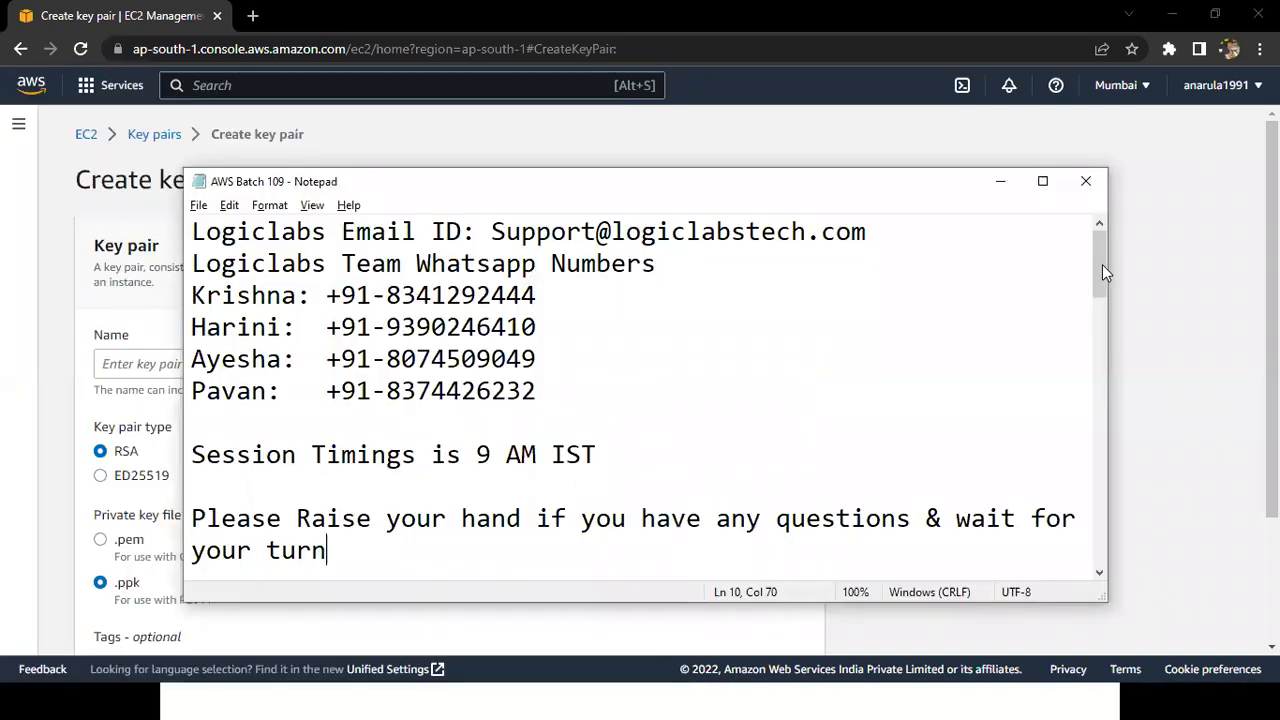
{"action": "scroll", "coordinate": [667, 493], "scroll_direction": "down", "scroll_amount": 15}
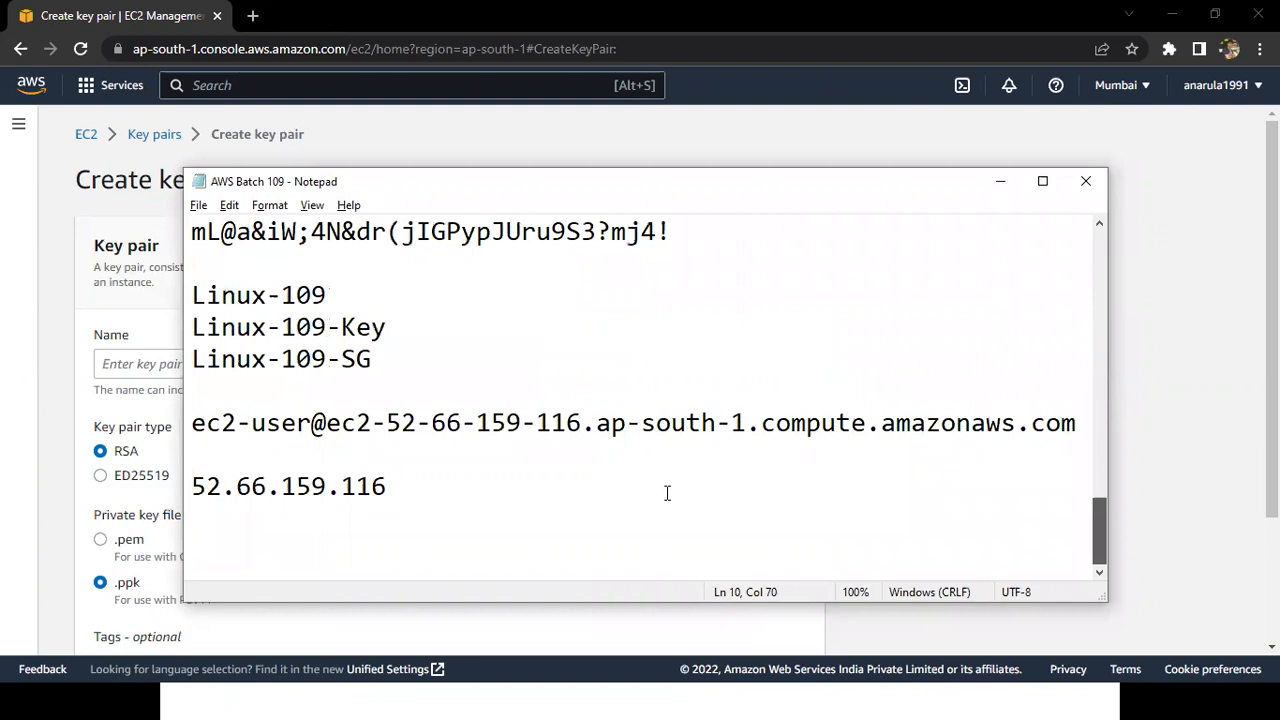
{"action": "key", "text": "ctrl+End"}
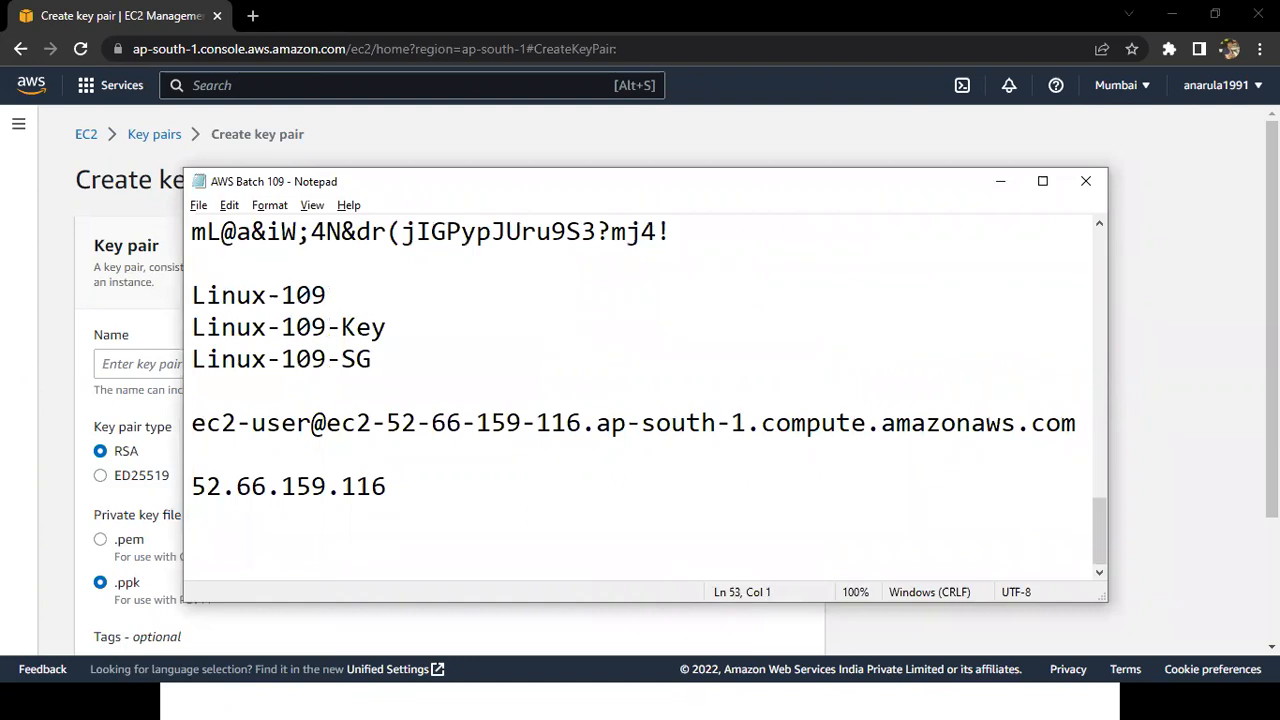
{"action": "type", "text": "linux-109-ppk"}
{"action": "key", "text": "ctrl+shift+Left"}
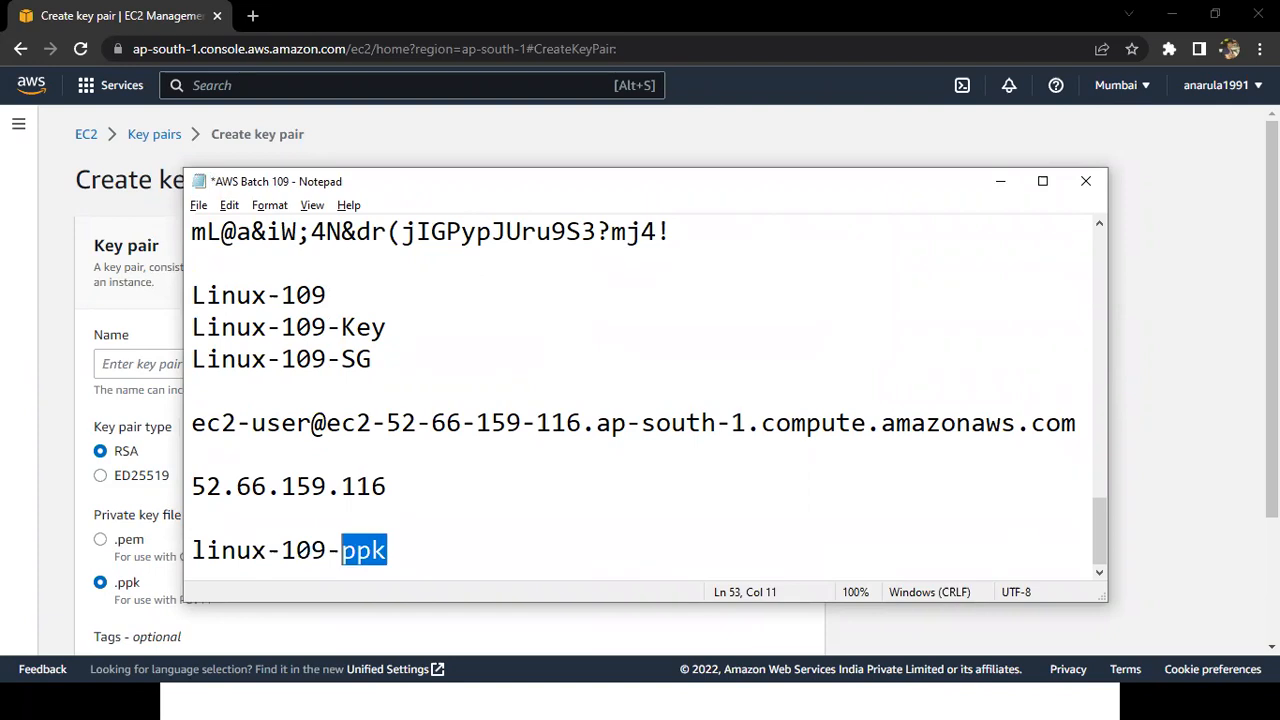
Copy linux-109-ppk from the notes as the key pair name in Chrome and create the RSA key pair in .ppk format.
{"action": "key", "text": "shift+Home"}
{"action": "key", "text": "ctrl+c"}
{"action": "key", "text": "alt+Tab"}
{"action": "key", "text": "ctrl+v"}
{"action": "left_click", "coordinate": [984, 431]}
{"action": "scroll", "coordinate": [984, 431], "scroll_direction": "down", "scroll_amount": 1}
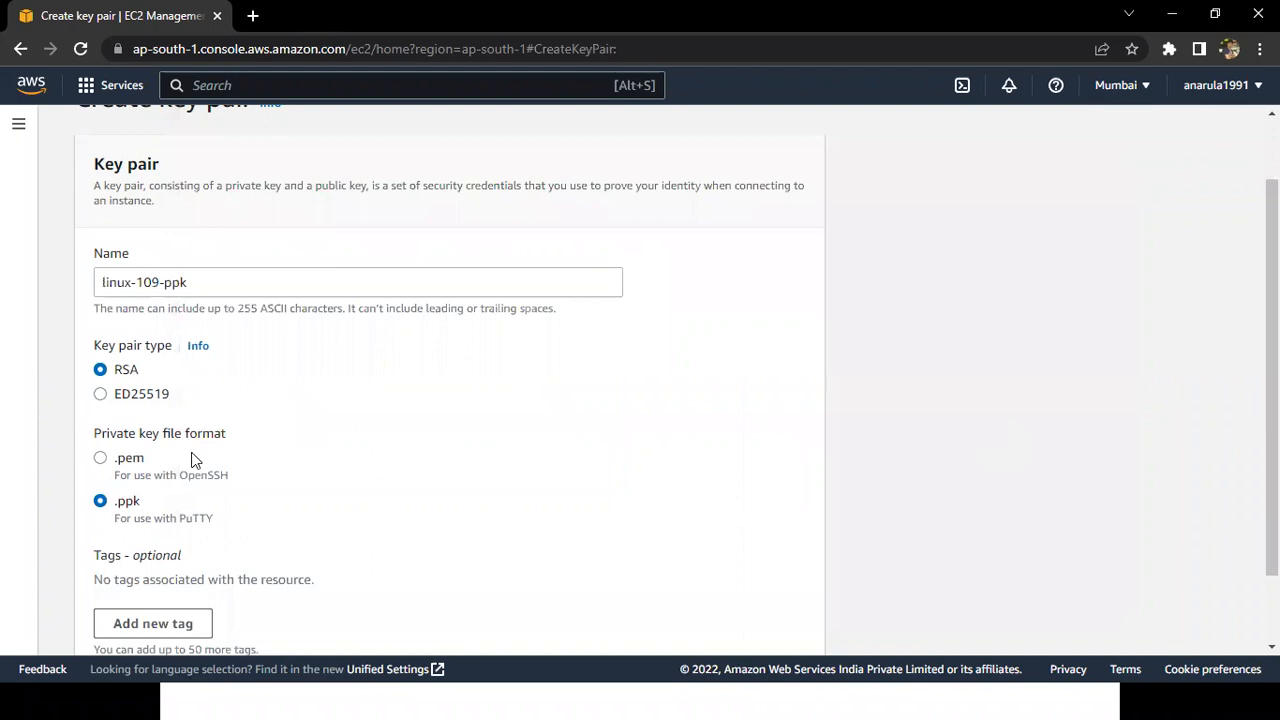
{"action": "scroll", "coordinate": [193, 453], "scroll_direction": "down", "scroll_amount": 1}
{"action": "double_click", "coordinate": [138, 422]}
{"action": "left_click_drag", "start_coordinate": [112, 432], "coordinate": [216, 434]}
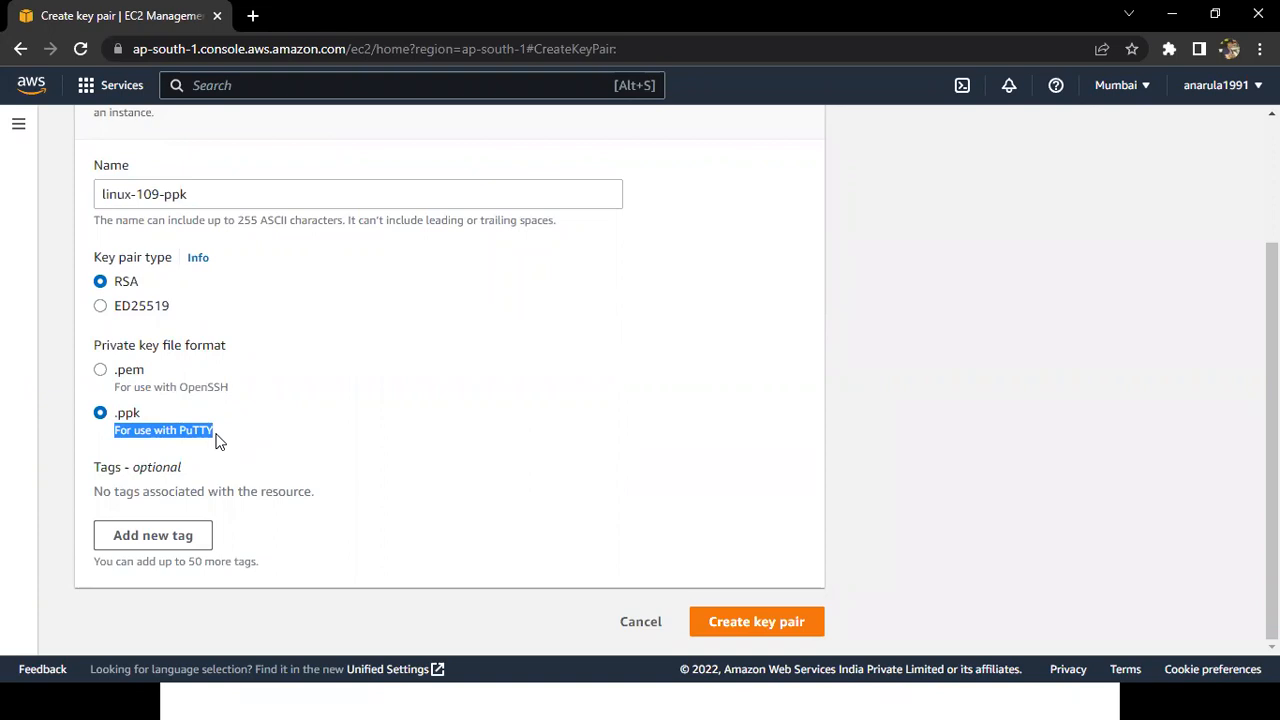
{"action": "left_click", "coordinate": [776, 622]}
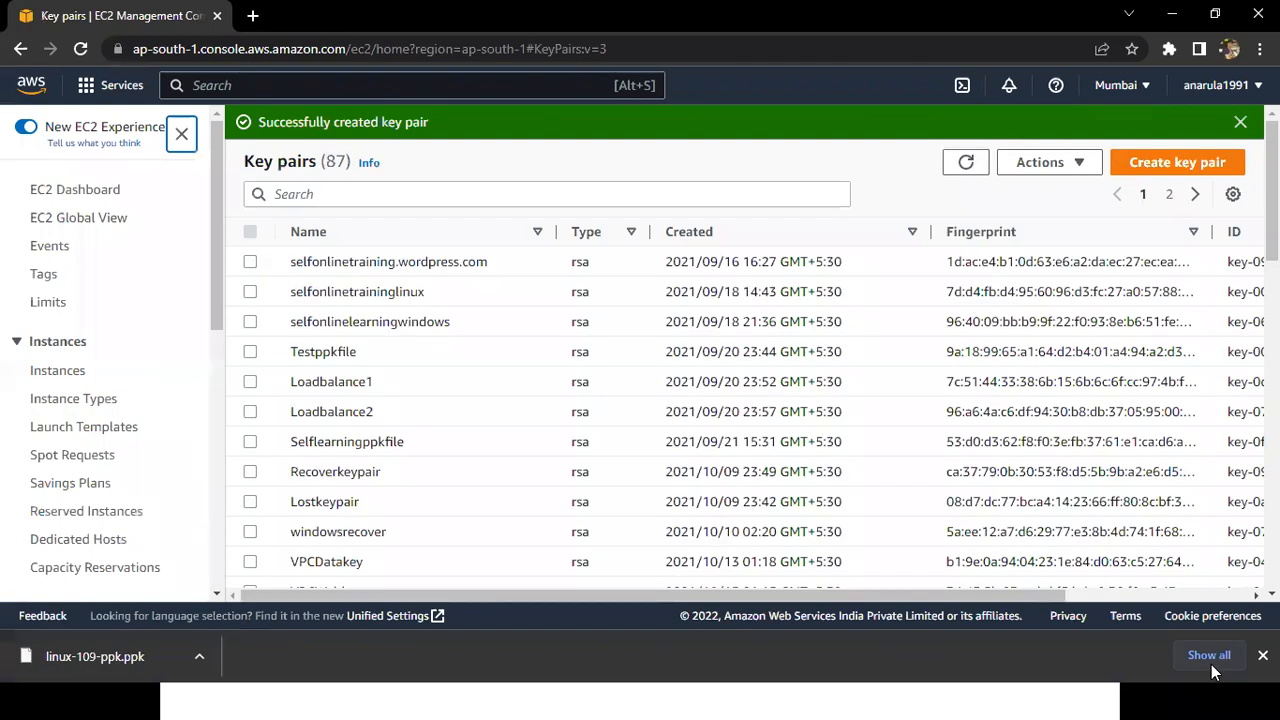
Locate the downloaded linux-109-ppk.ppk in its folder and place it in the Batch-109 folder.
{"action": "left_click", "coordinate": [1210, 658]}
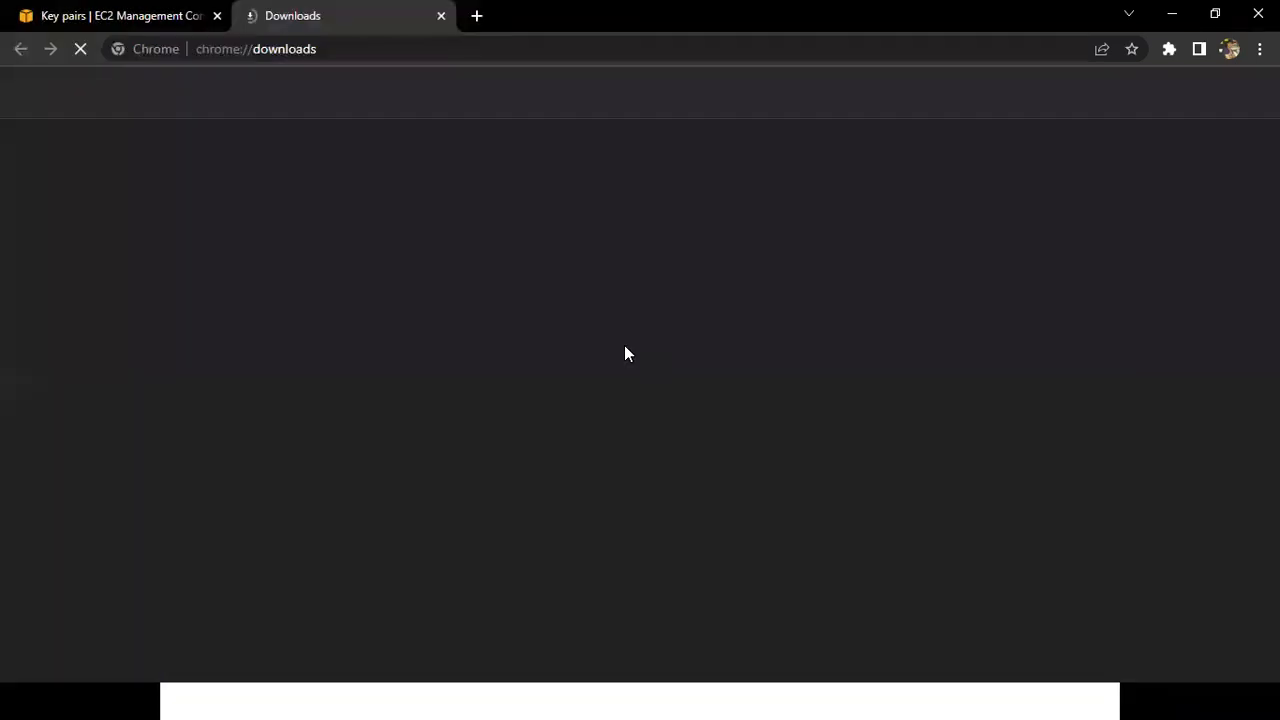
{"action": "left_click", "coordinate": [467, 271]}
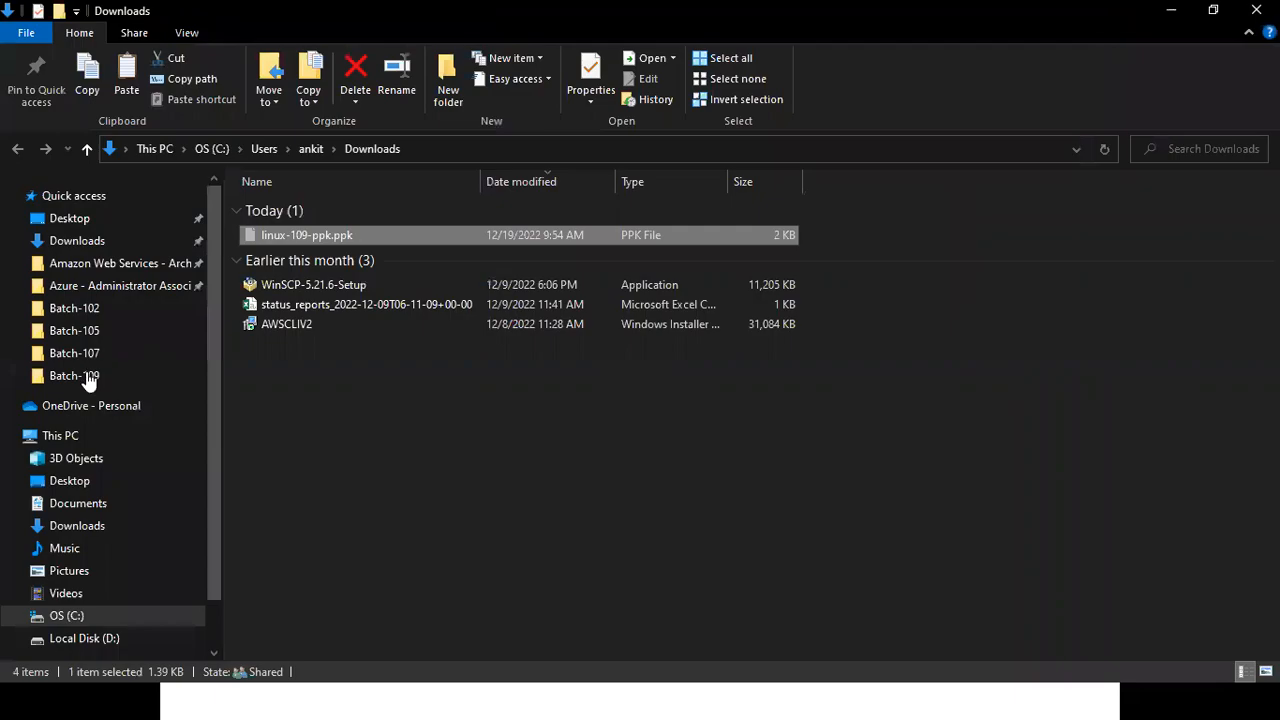
{"action": "left_click", "coordinate": [87, 376]}
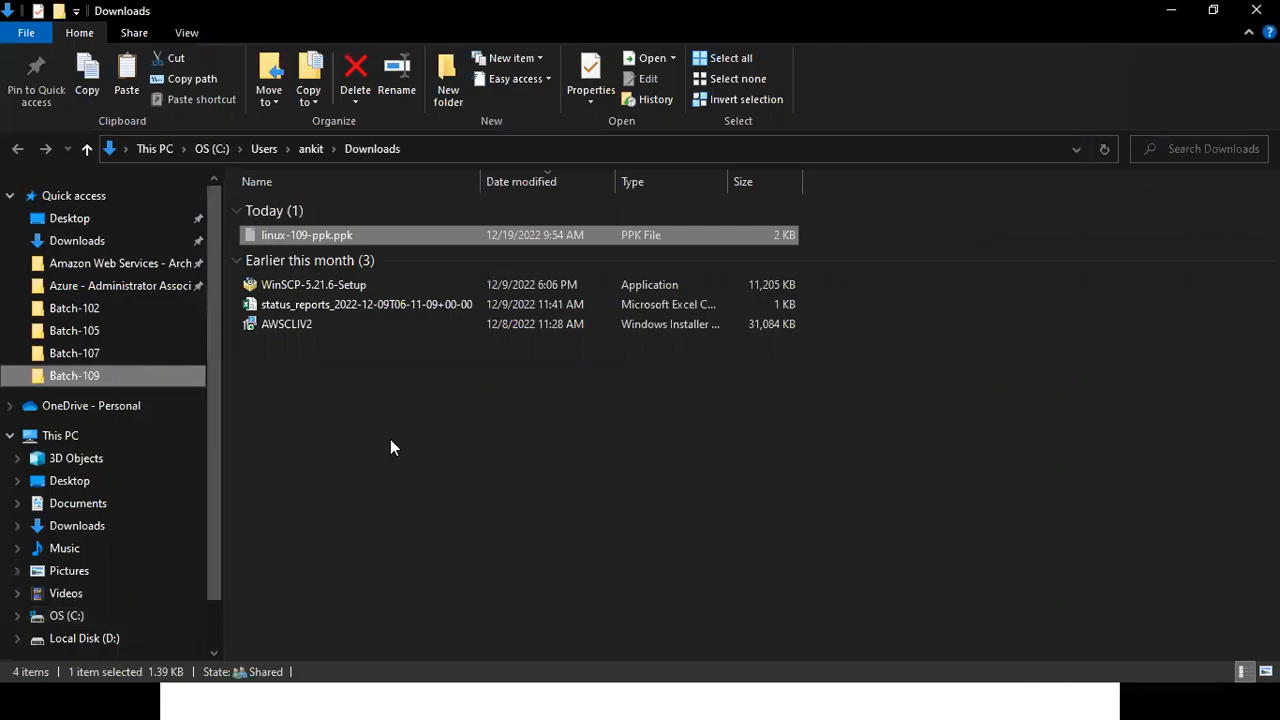
{"action": "key", "text": "ctrl+v"}
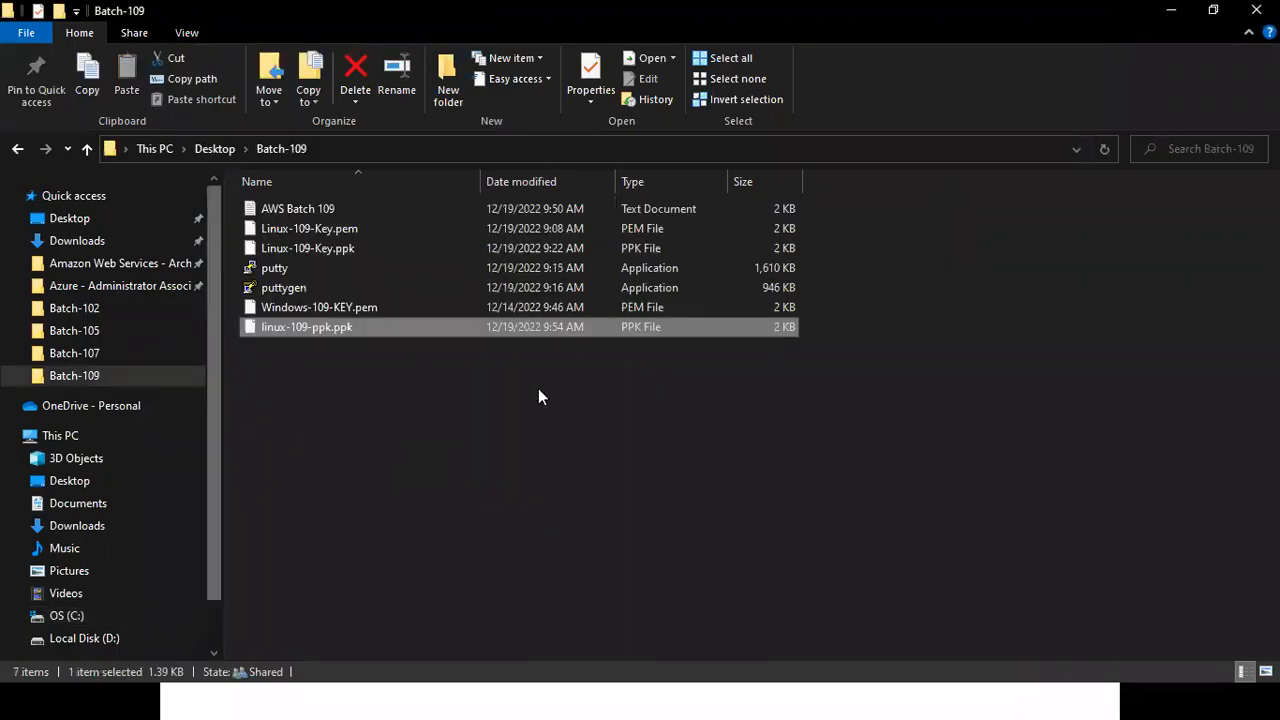
Return to Chrome, close the Downloads page, filter the key pairs by 109 and select linux-109-ppk.
{"action": "key", "text": "alt+Tab"}
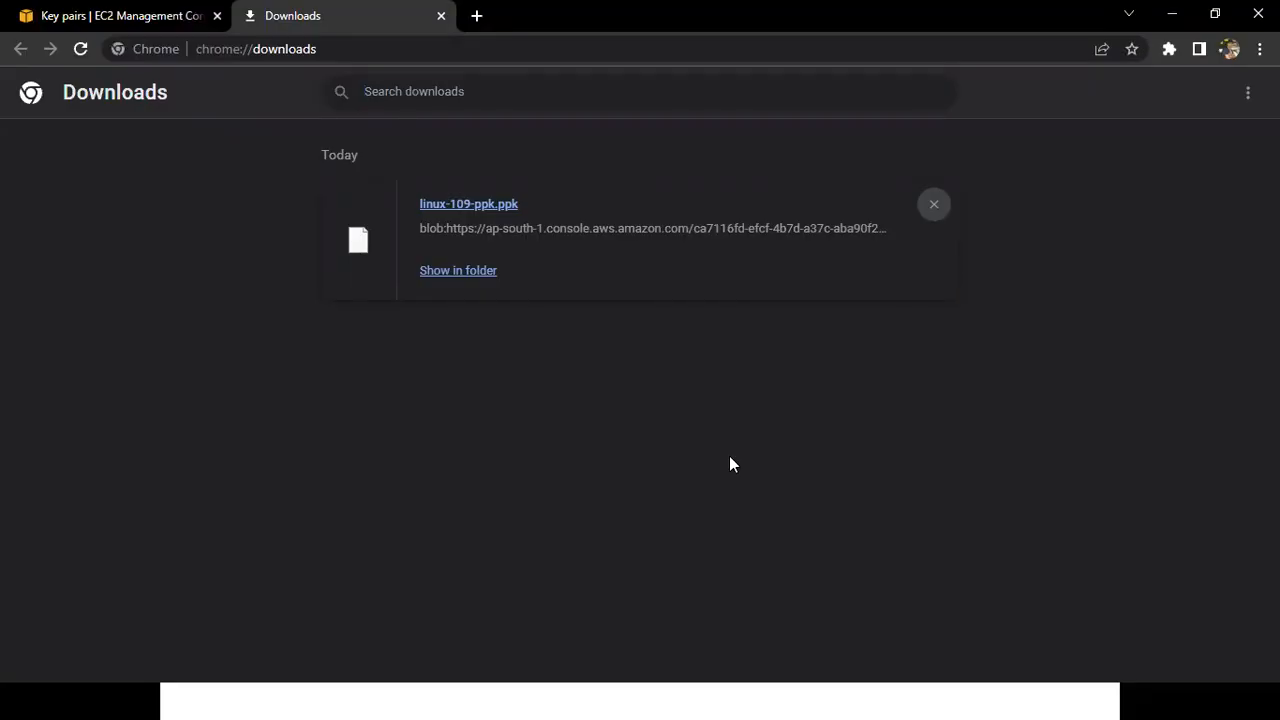
{"action": "key", "text": "ctrl+w"}
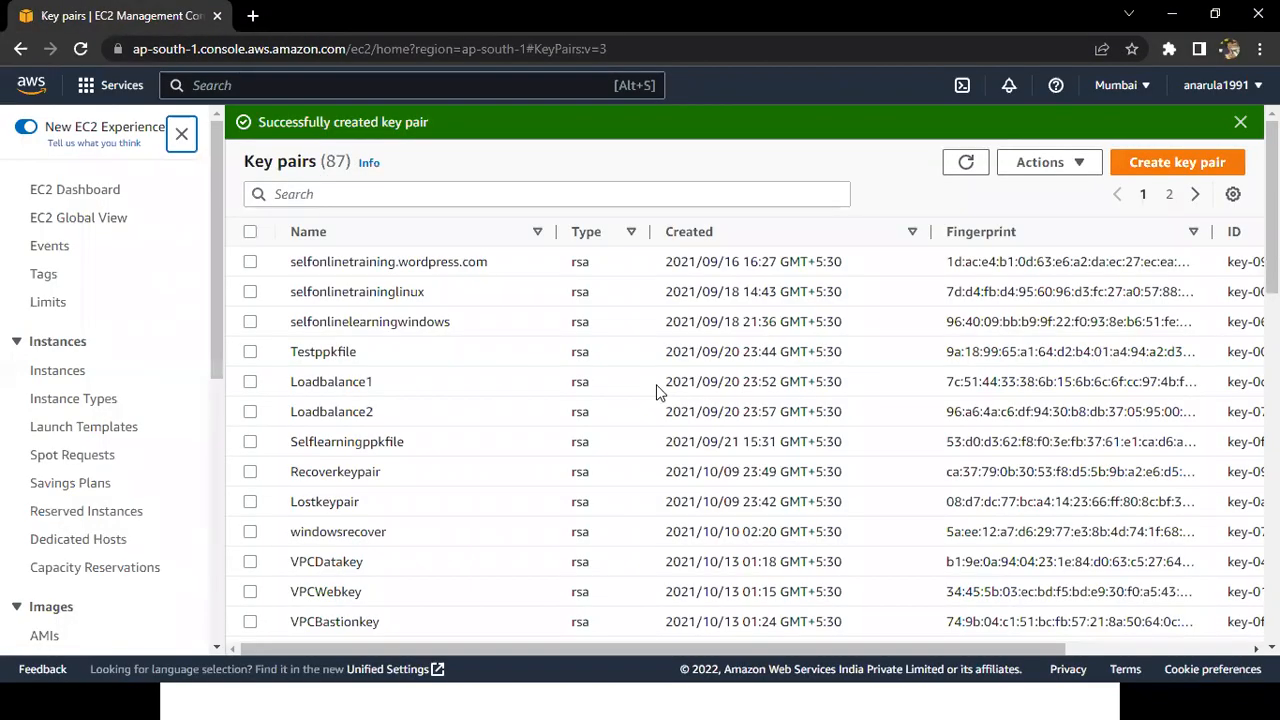
{"action": "left_click", "coordinate": [689, 195]}
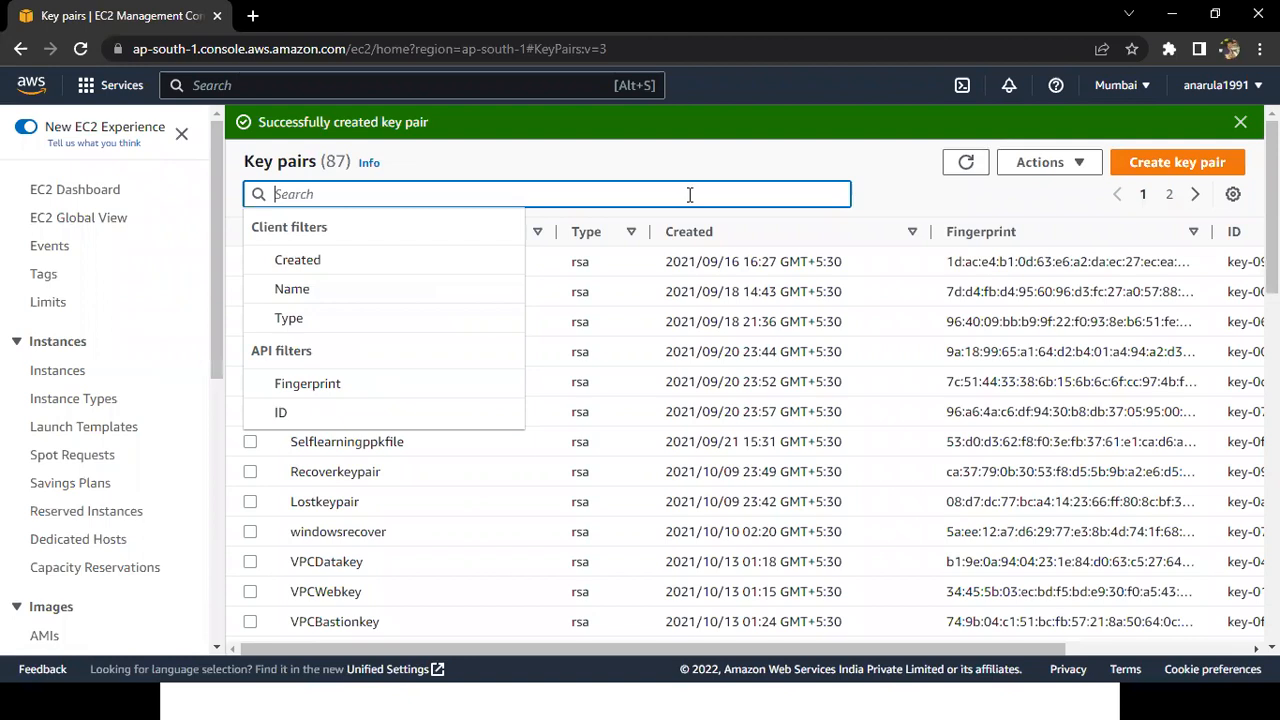
{"action": "type", "text": "109"}
{"action": "key", "text": "Return"}
{"action": "left_click_drag", "start_coordinate": [289, 388], "coordinate": [364, 386]}
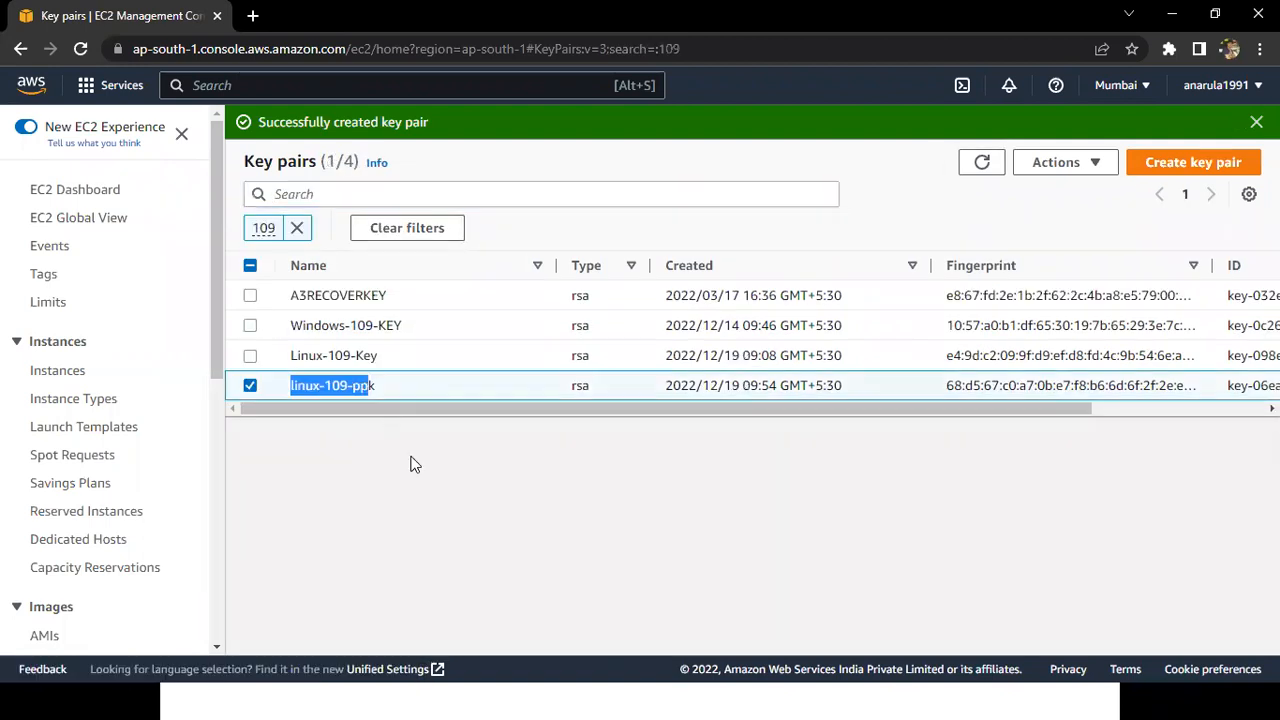
Switch to the PowerPoint slide show and reveal the slide's instructions for creating a key pair, through selecting .ppk.
{"action": "key", "text": "alt+Tab"}
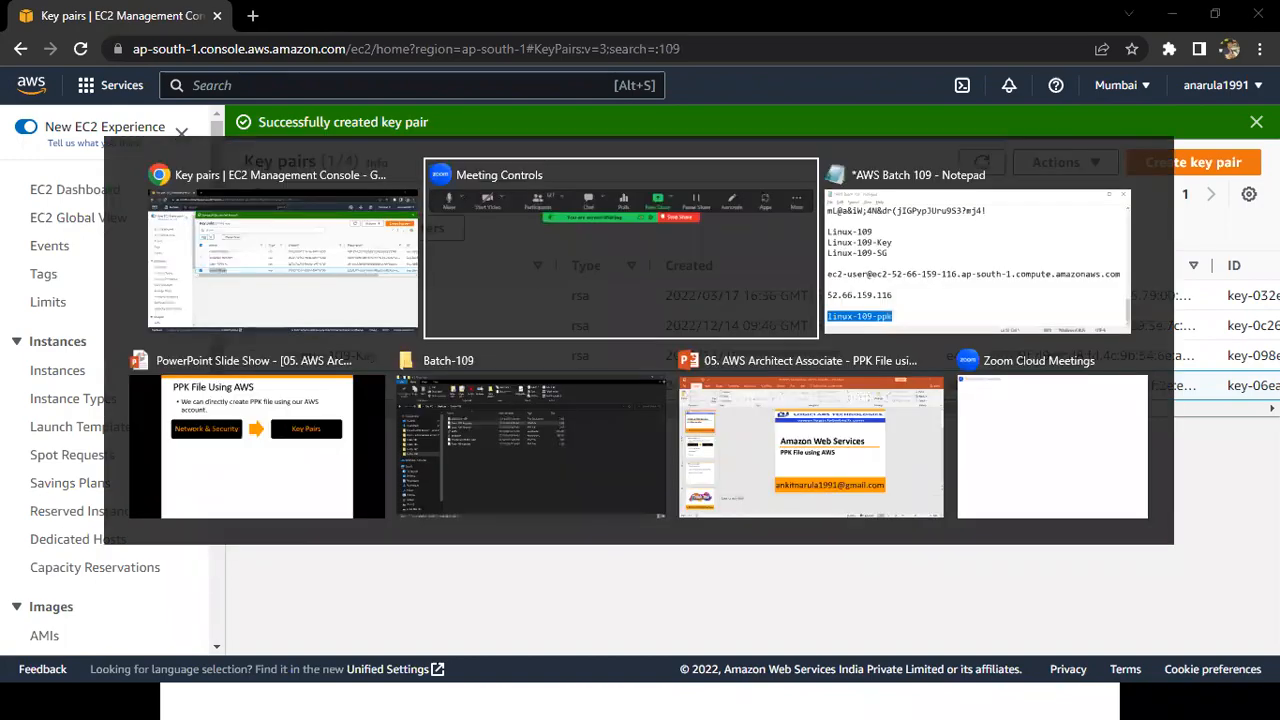
{"action": "key", "text": "alt+Tab"}
{"action": "key", "text": "alt+Tab"}
{"action": "scroll", "coordinate": [355, 190], "scroll_direction": "down", "scroll_amount": 2}
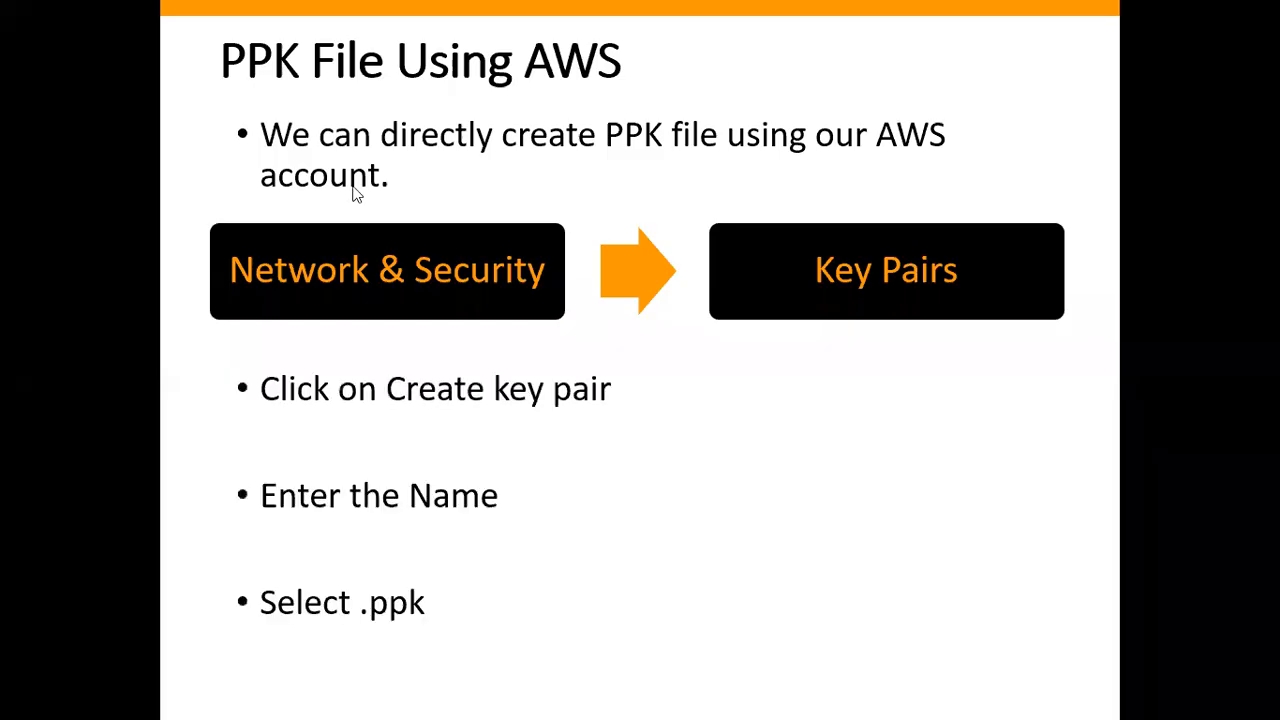
Advance the slide show to the instruction for creating the Linux EC2 machine, and start launching a new instance from the EC2 instances list in Chrome.
{"action": "scroll", "coordinate": [355, 190], "scroll_direction": "down", "scroll_amount": 3}
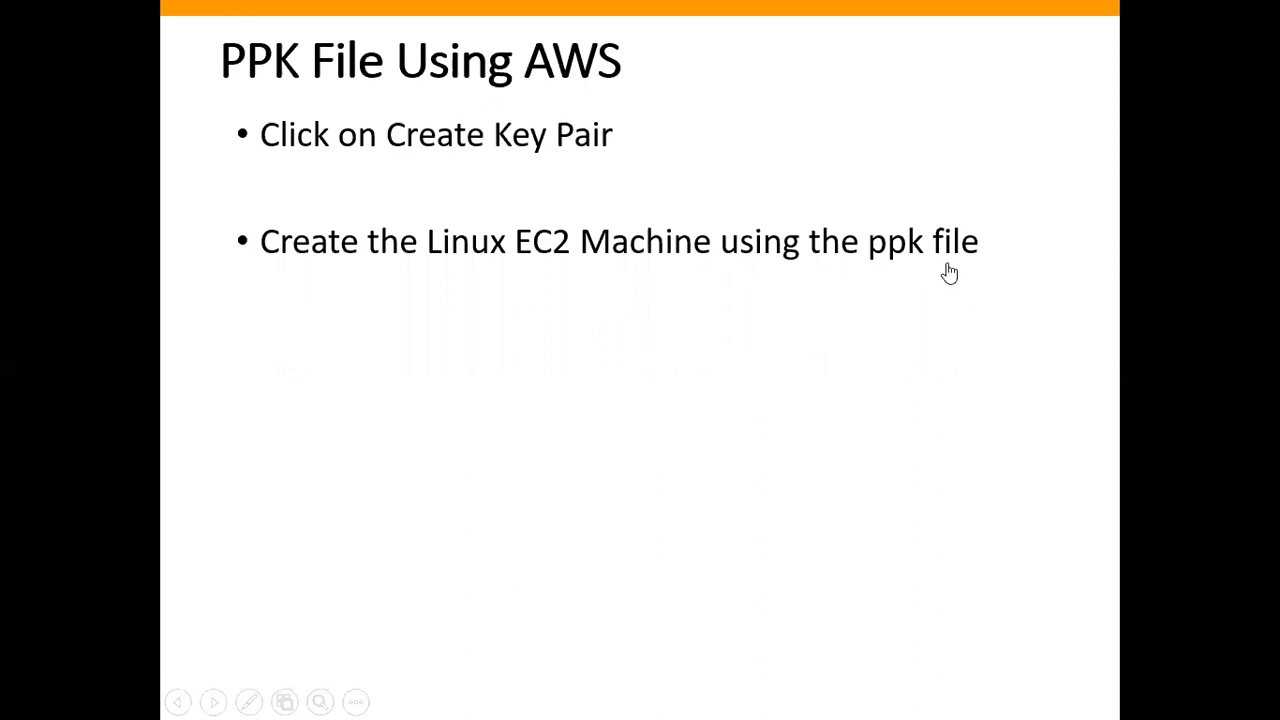
{"action": "key", "text": "alt+Tab"}
{"action": "left_click", "coordinate": [56, 368]}
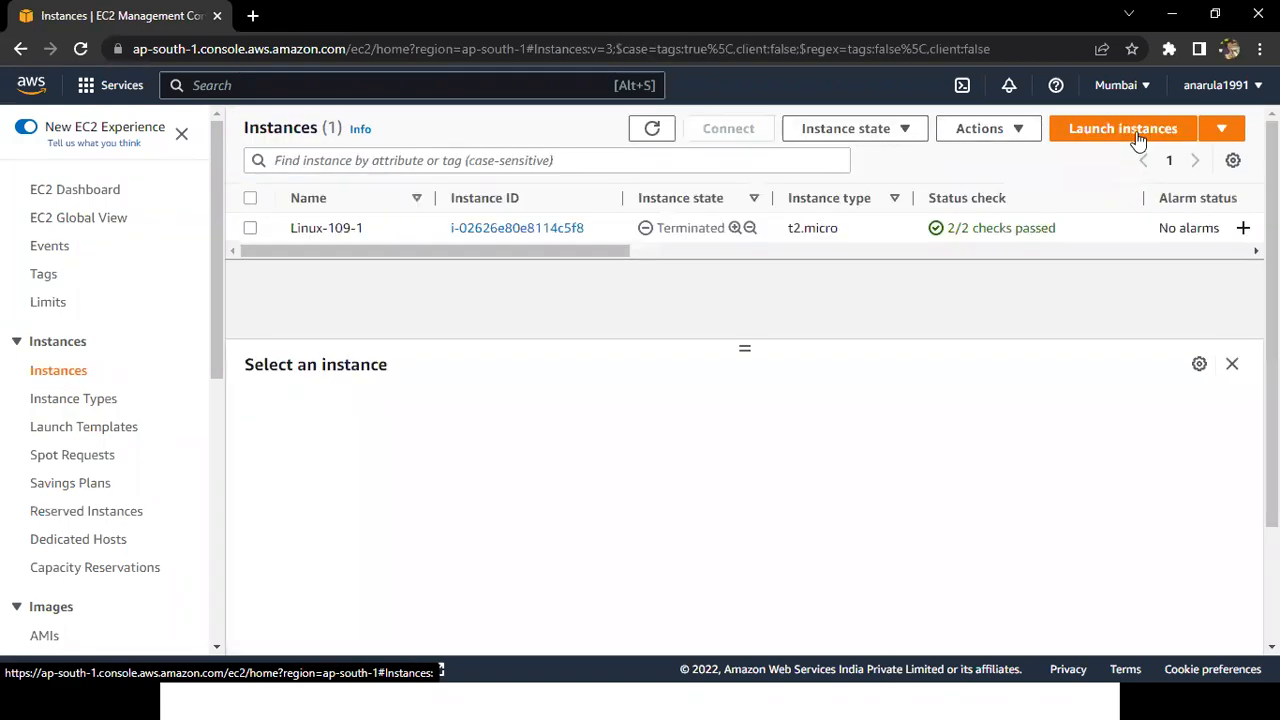
{"action": "left_click", "coordinate": [1123, 129]}
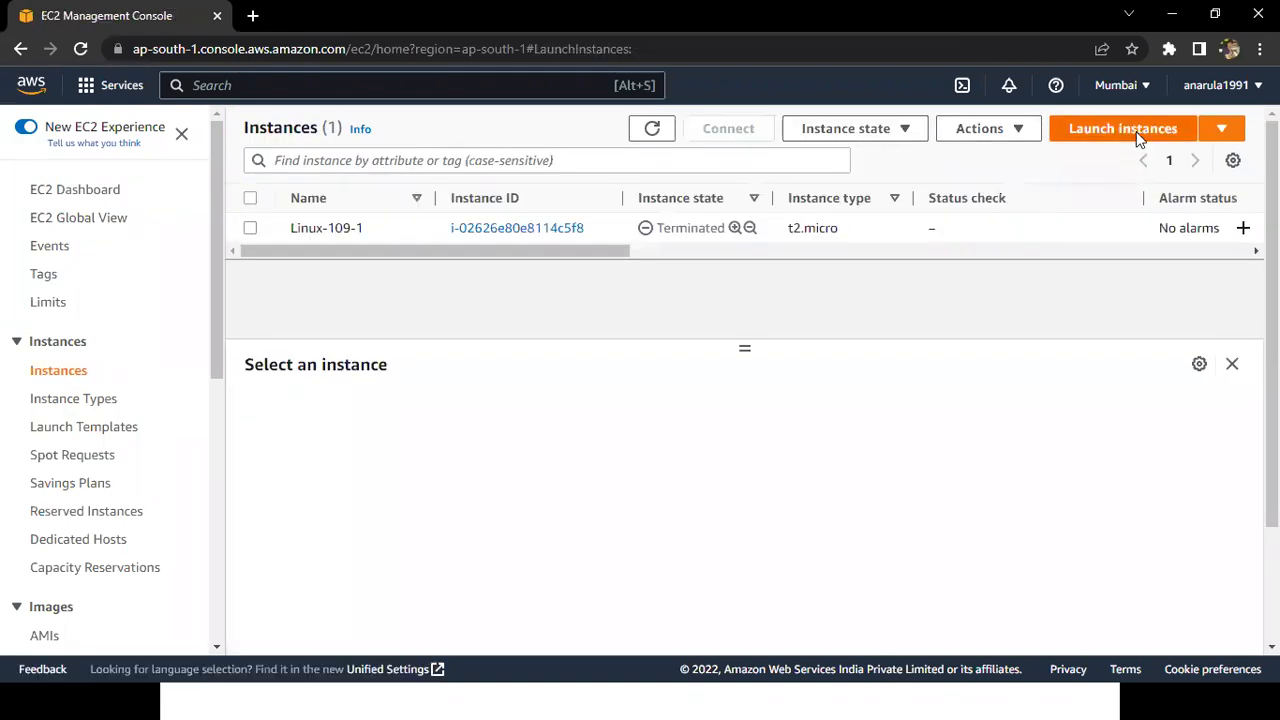
Switch to the AWS Batch 109 notes in Notepad and duplicate the linux-109-ppk line directly below itself.
{"action": "key", "text": "super"}
{"action": "left_click", "coordinate": [709, 693]}
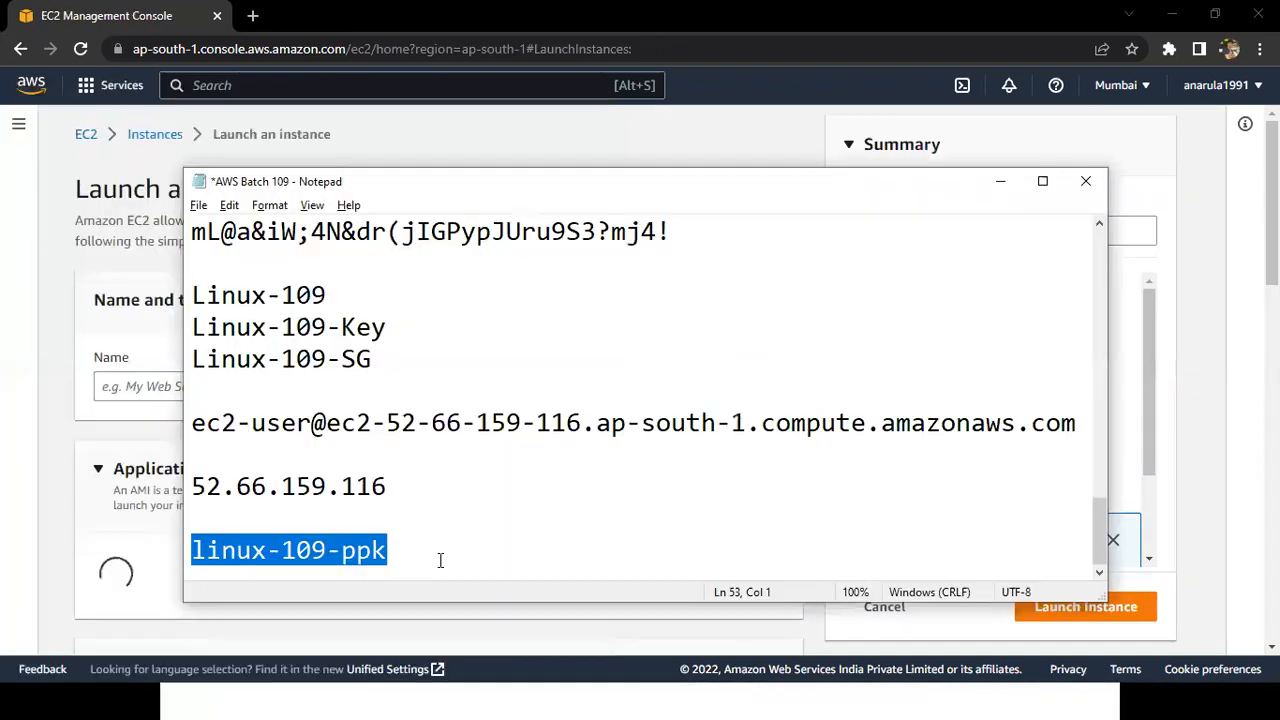
{"action": "left_click", "coordinate": [440, 560]}
{"action": "key", "text": "ctrl+shift+Left"}
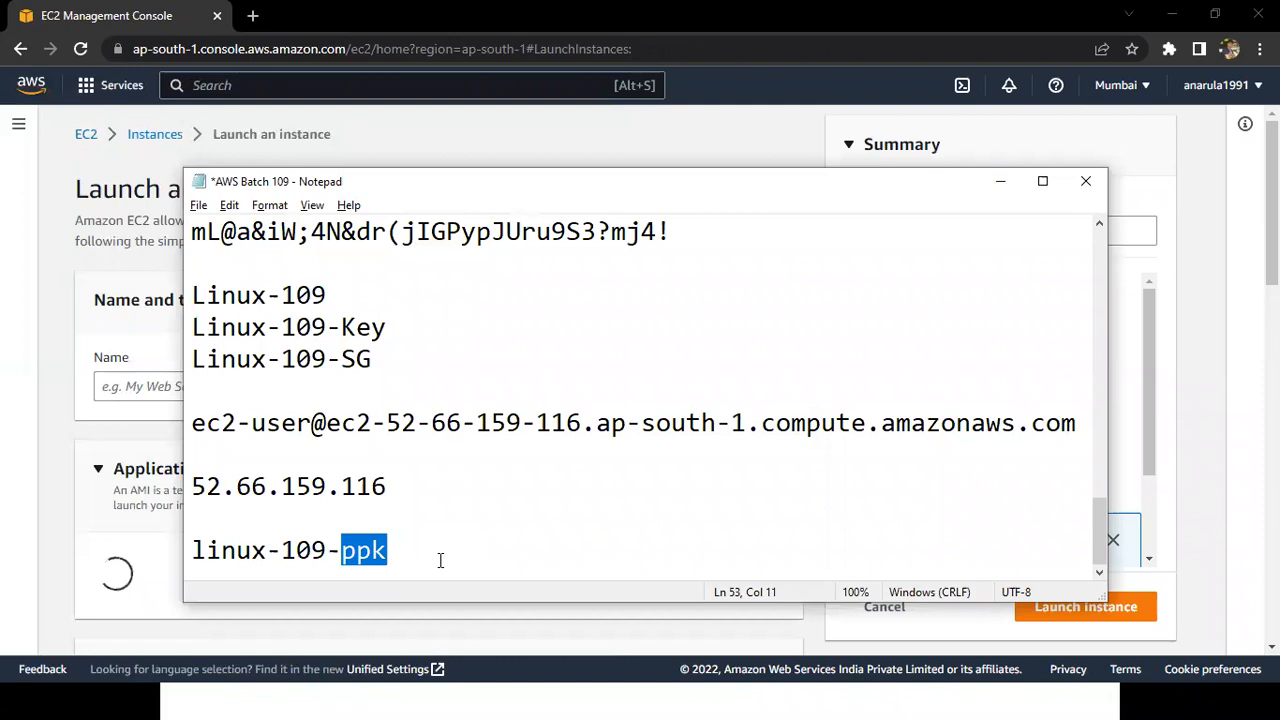
{"action": "key", "text": "shift+Home"}
{"action": "key", "text": "ctrl+c"}
{"action": "key", "text": "End"}
{"action": "key", "text": "Return"}
{"action": "key", "text": "ctrl+v"}
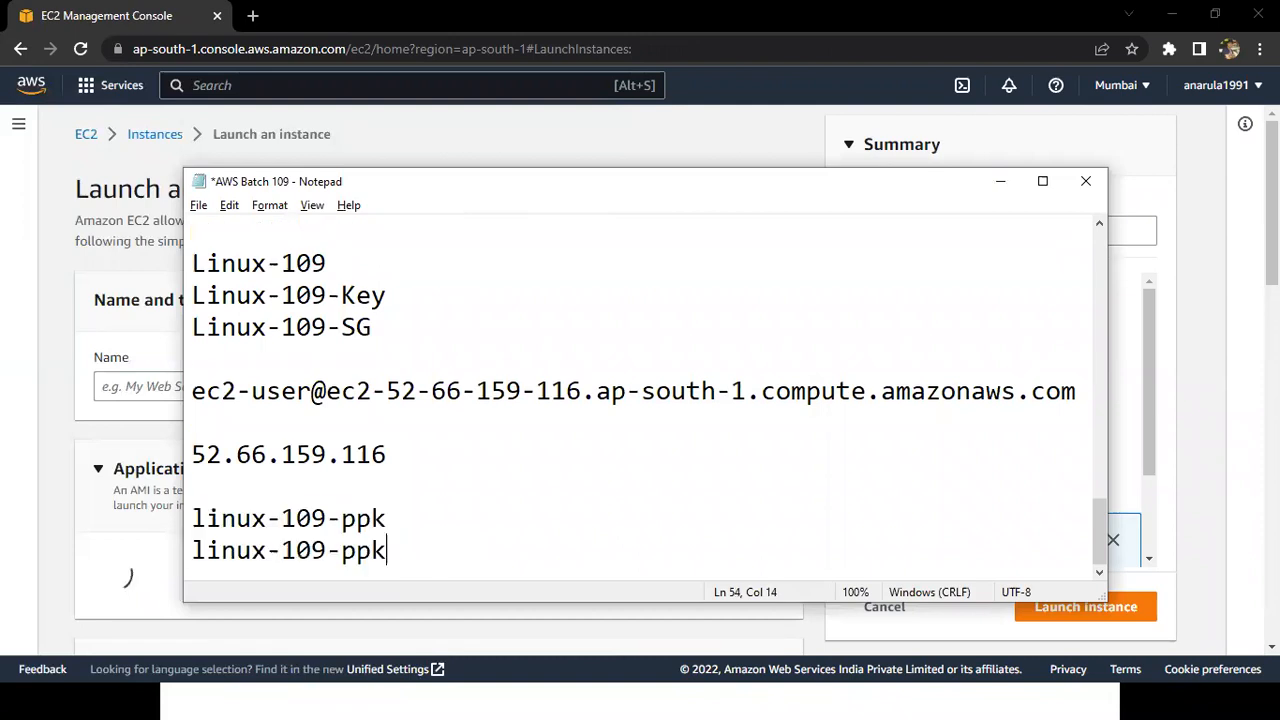
Change the duplicated line to linux-109-EC2 and copy it into Chrome as the new instance's name.
{"action": "key", "text": "BackSpace"}
{"action": "key", "text": "BackSpace"}
{"action": "key", "text": "BackSpace"}
{"action": "type", "text": "EC2"}
{"action": "key", "text": "ctrl+shift+Left"}
{"action": "key", "text": "ctrl+shift+Left"}
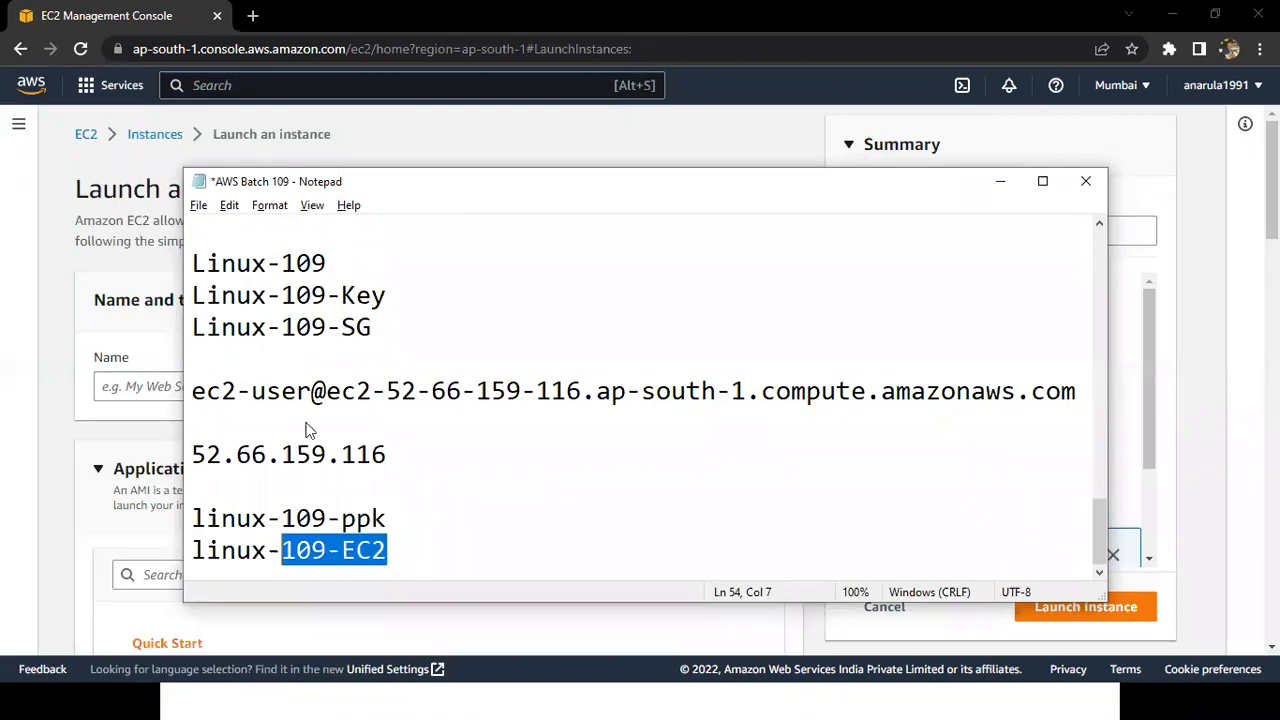
{"action": "key", "text": "alt+Tab"}
{"action": "left_click", "coordinate": [143, 385]}
{"action": "key", "text": "ctrl+v"}
Filter the login key pairs by 109 and choose linux-109-ppk for the instance.
{"action": "scroll", "coordinate": [272, 424], "scroll_direction": "down", "scroll_amount": 2}
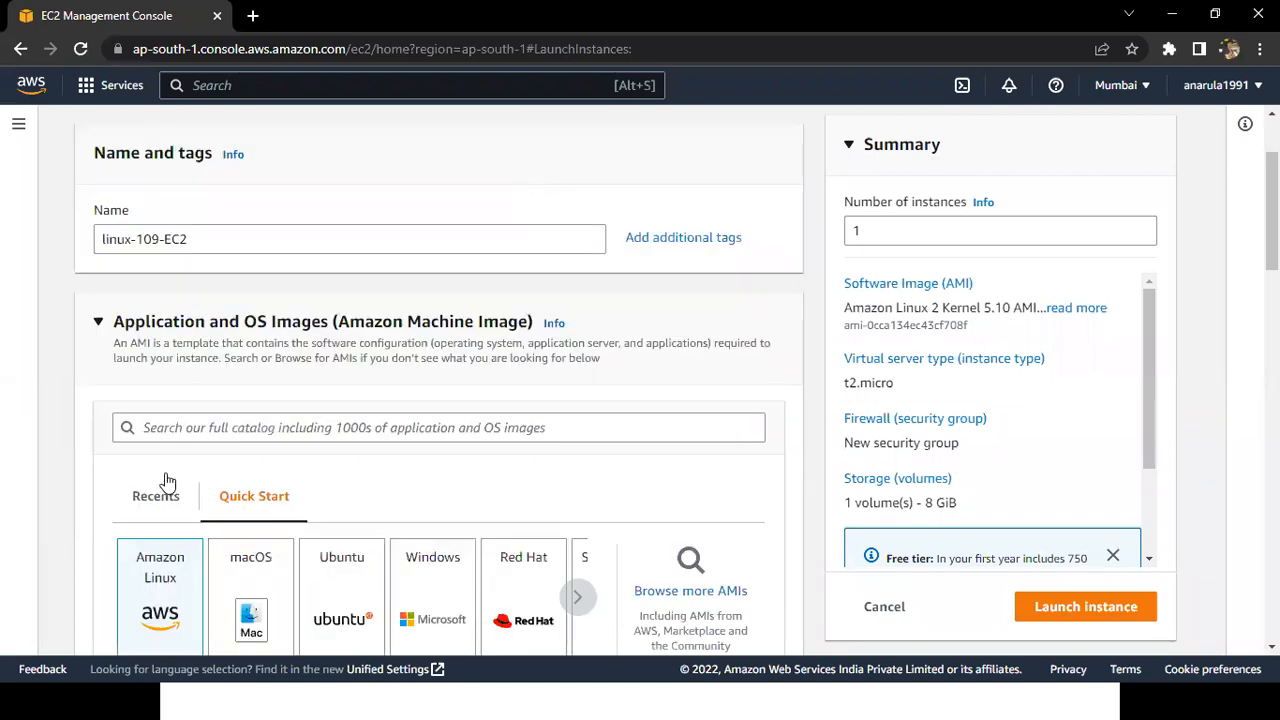
{"action": "scroll", "coordinate": [163, 486], "scroll_direction": "down", "scroll_amount": 1}
{"action": "scroll", "coordinate": [168, 482], "scroll_direction": "down", "scroll_amount": 1}
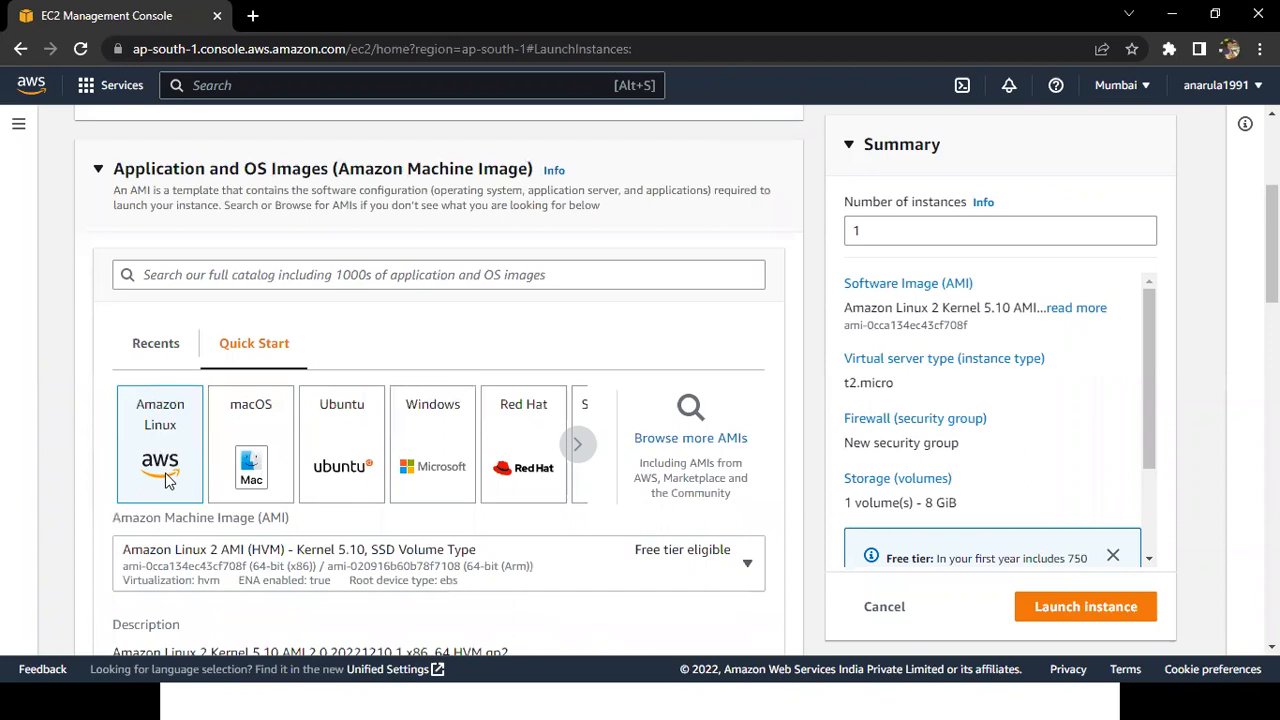
{"action": "scroll", "coordinate": [165, 480], "scroll_direction": "down", "scroll_amount": 2}
{"action": "scroll", "coordinate": [165, 480], "scroll_direction": "down", "scroll_amount": 2}
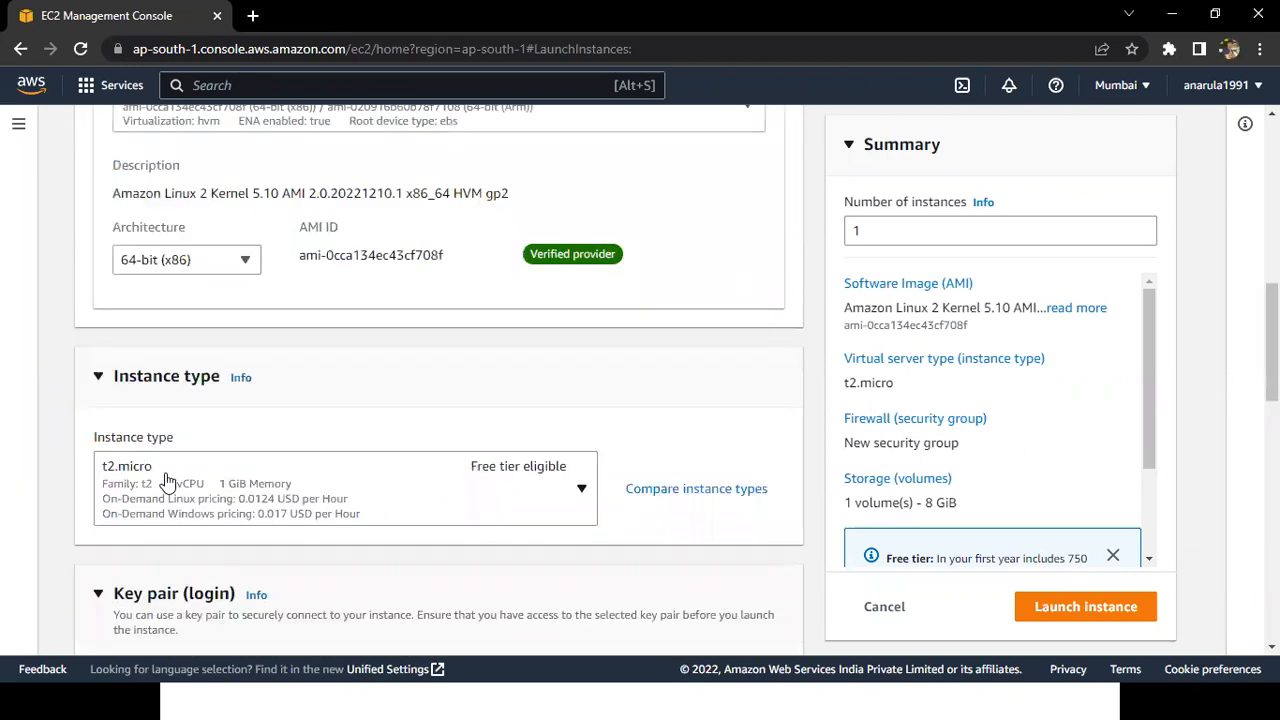
{"action": "scroll", "coordinate": [260, 490], "scroll_direction": "down", "scroll_amount": 2}
{"action": "left_click", "coordinate": [268, 496]}
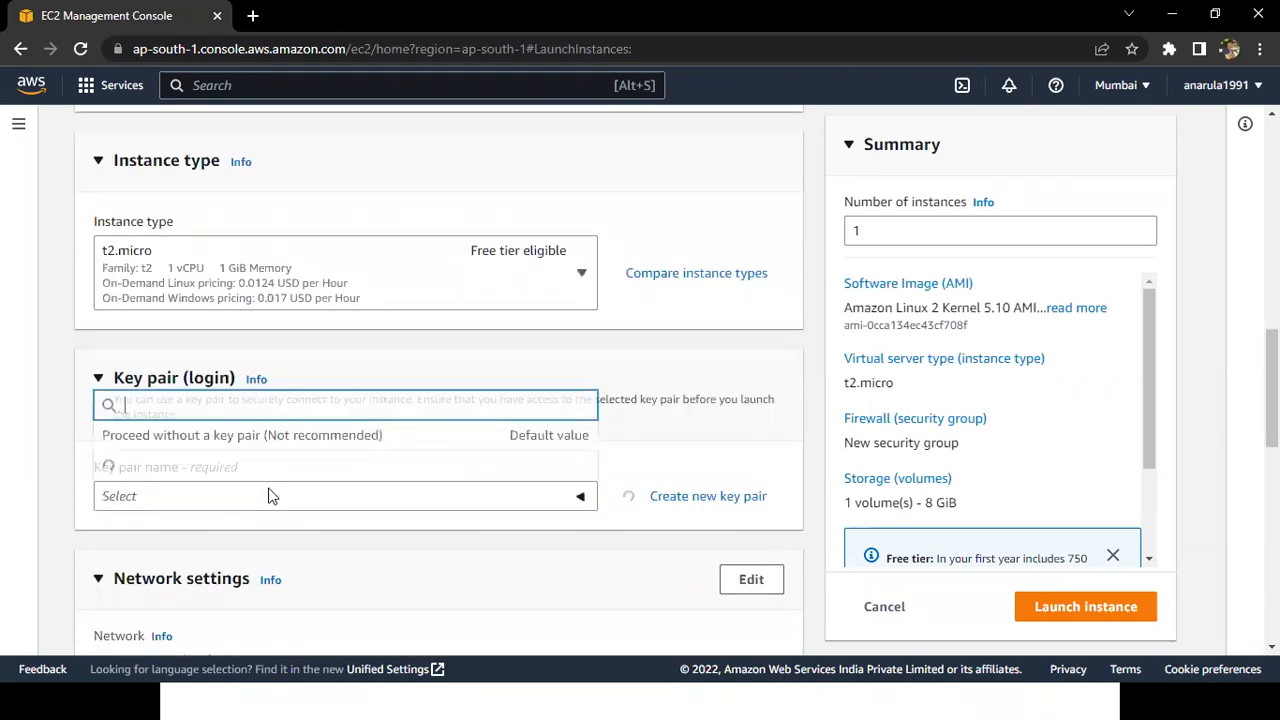
{"action": "type", "text": "105"}
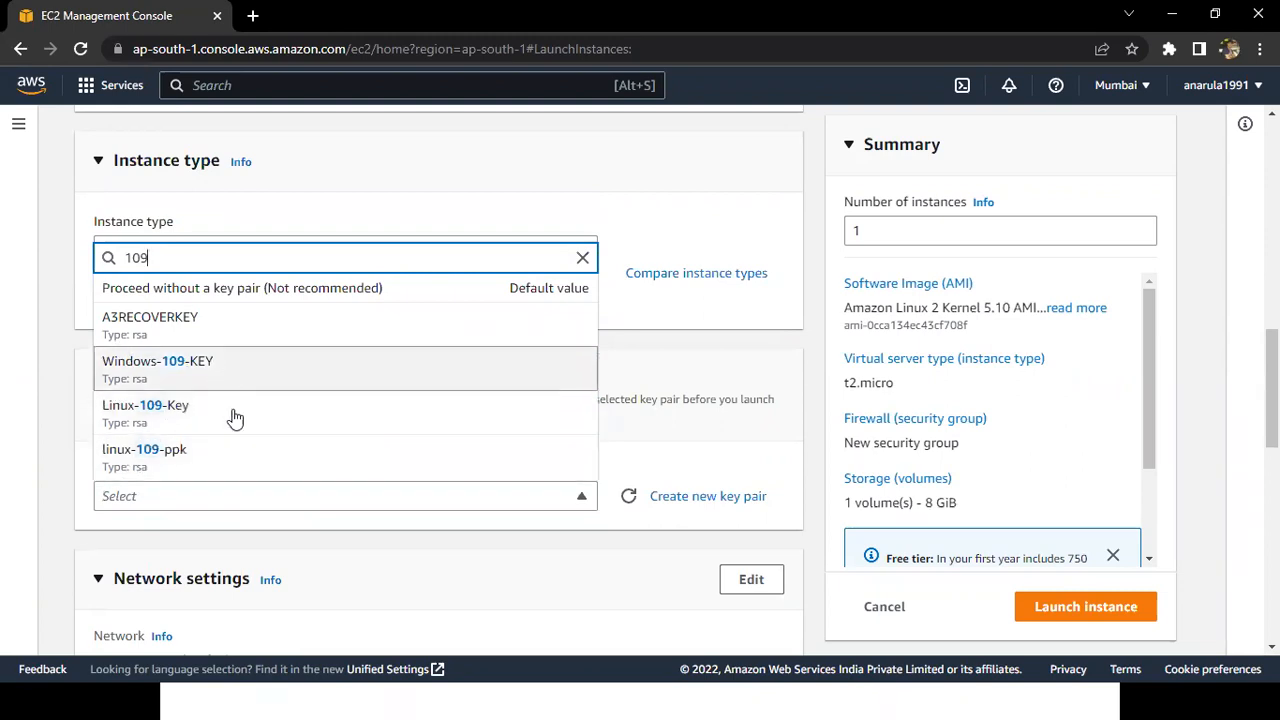
{"action": "left_click", "coordinate": [557, 448]}
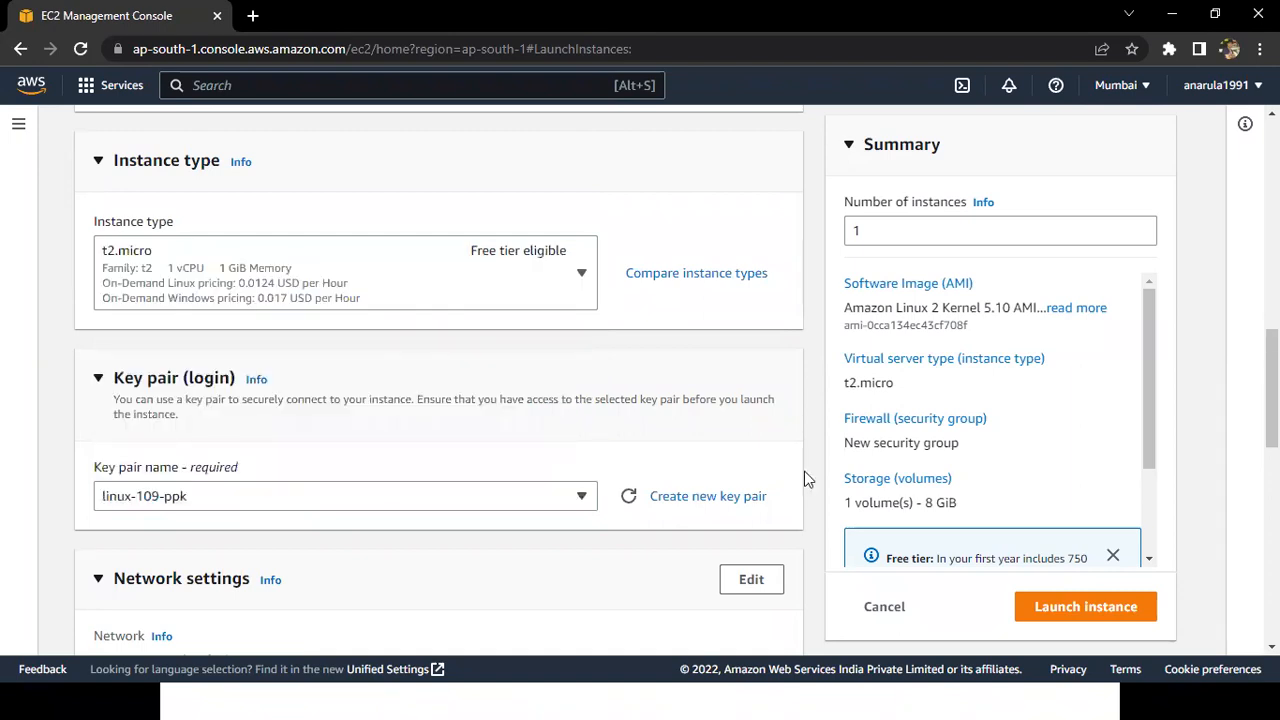
Set the firewall to an existing security group, filter the groups by 109 and choose Linux-109-SG.
{"action": "scroll", "coordinate": [804, 471], "scroll_direction": "down", "scroll_amount": 1}
{"action": "scroll", "coordinate": [804, 471], "scroll_direction": "down", "scroll_amount": 3}
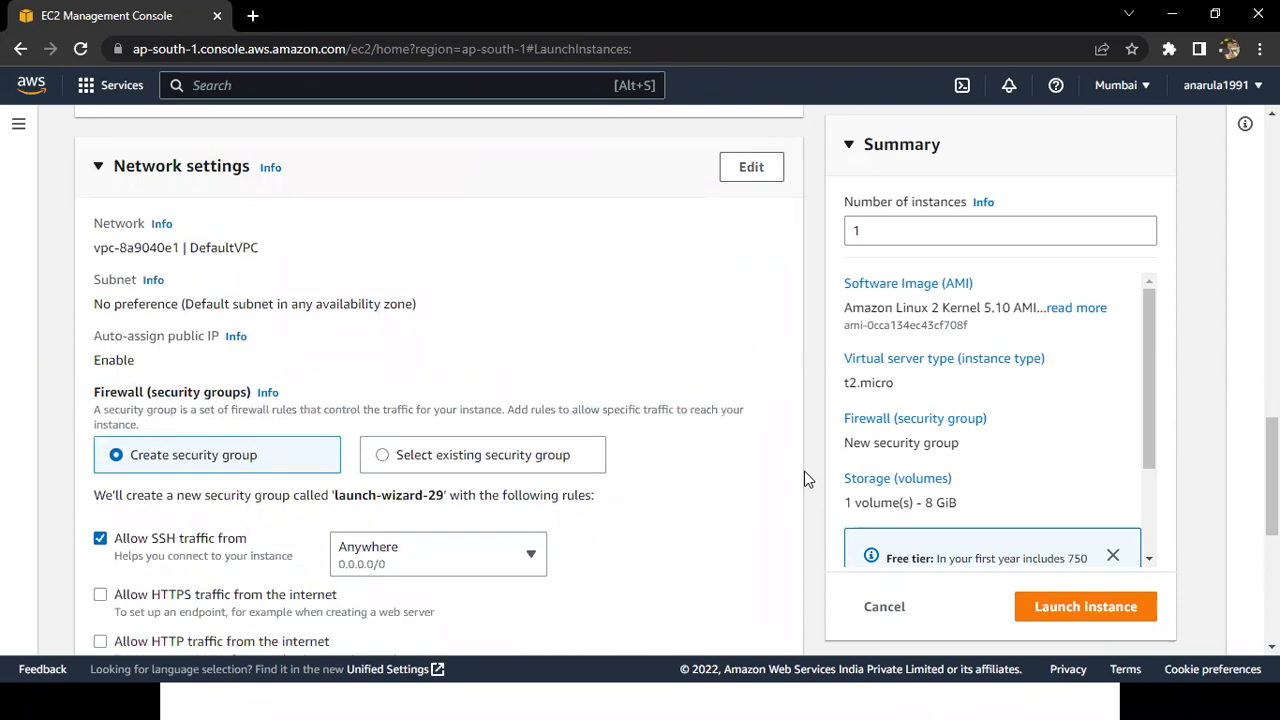
{"action": "left_click", "coordinate": [473, 466]}
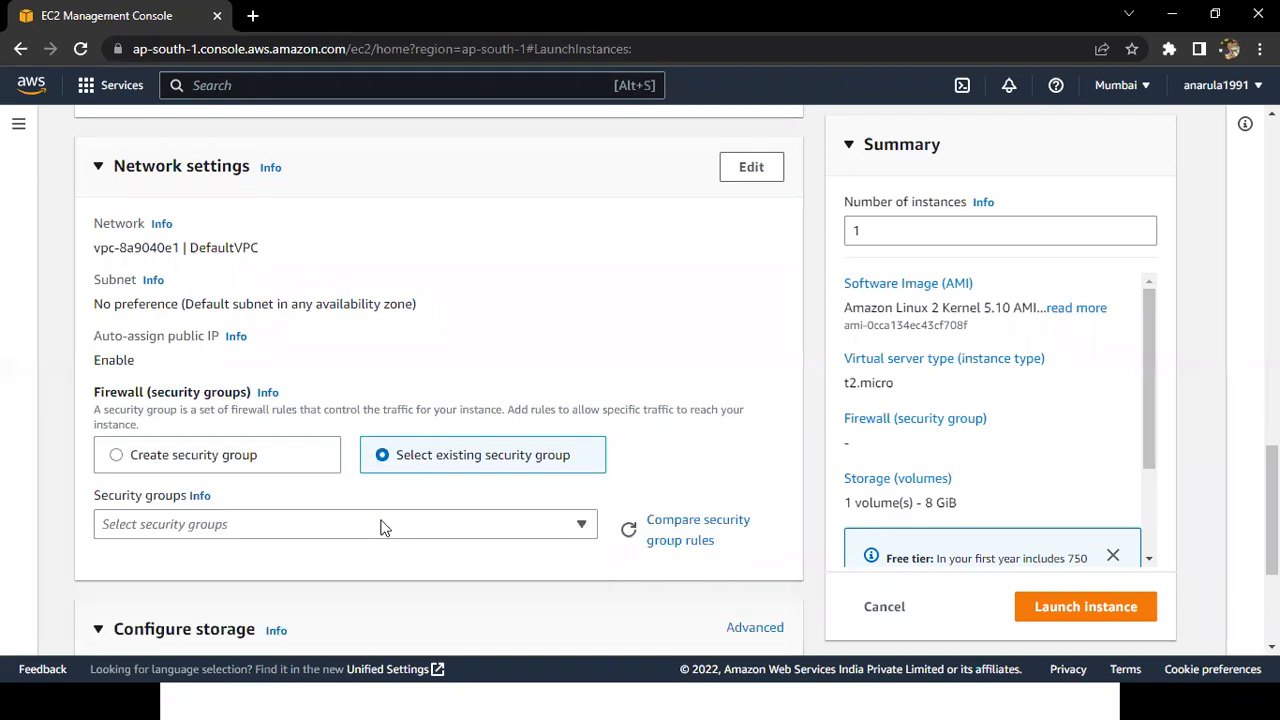
{"action": "left_click", "coordinate": [380, 528]}
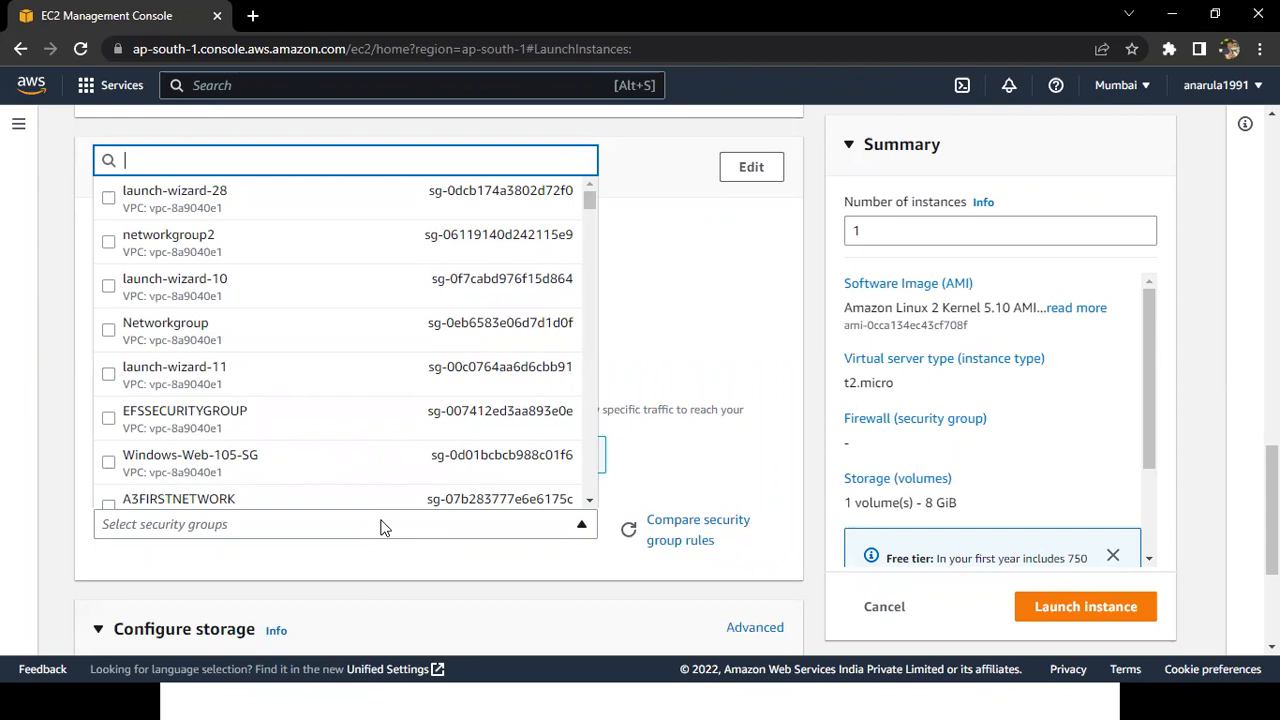
{"action": "type", "text": "109"}
{"action": "left_click", "coordinate": [108, 500]}
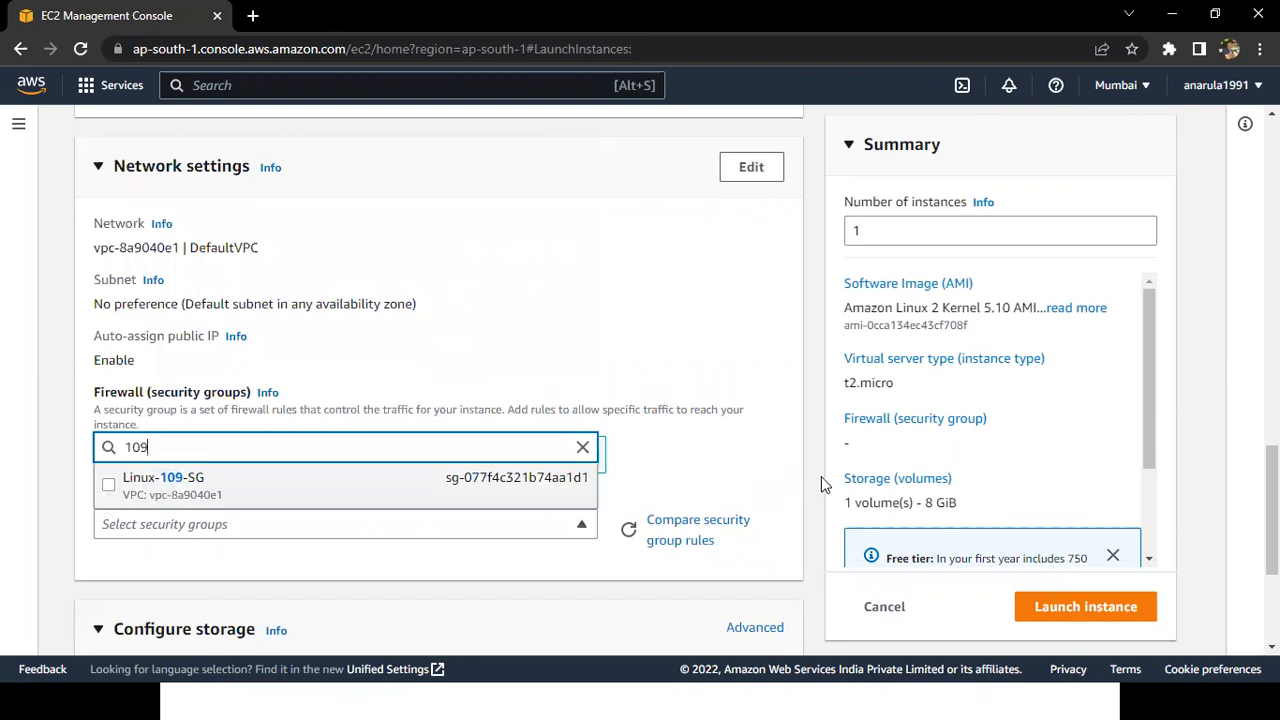
{"action": "left_click", "coordinate": [826, 486]}
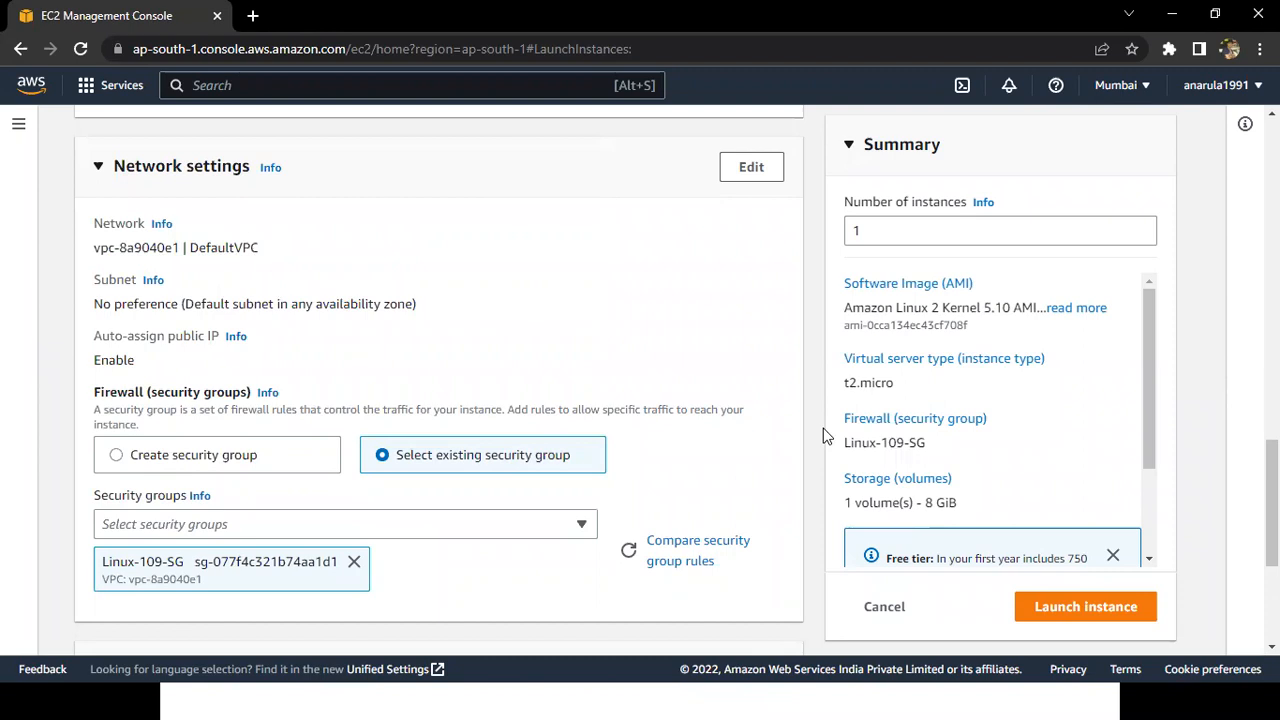
Launch the linux-109-EC2 instance and refresh its status in the instances list.
{"action": "scroll", "coordinate": [823, 428], "scroll_direction": "down", "scroll_amount": 2}
{"action": "scroll", "coordinate": [146, 429], "scroll_direction": "down", "scroll_amount": 1}
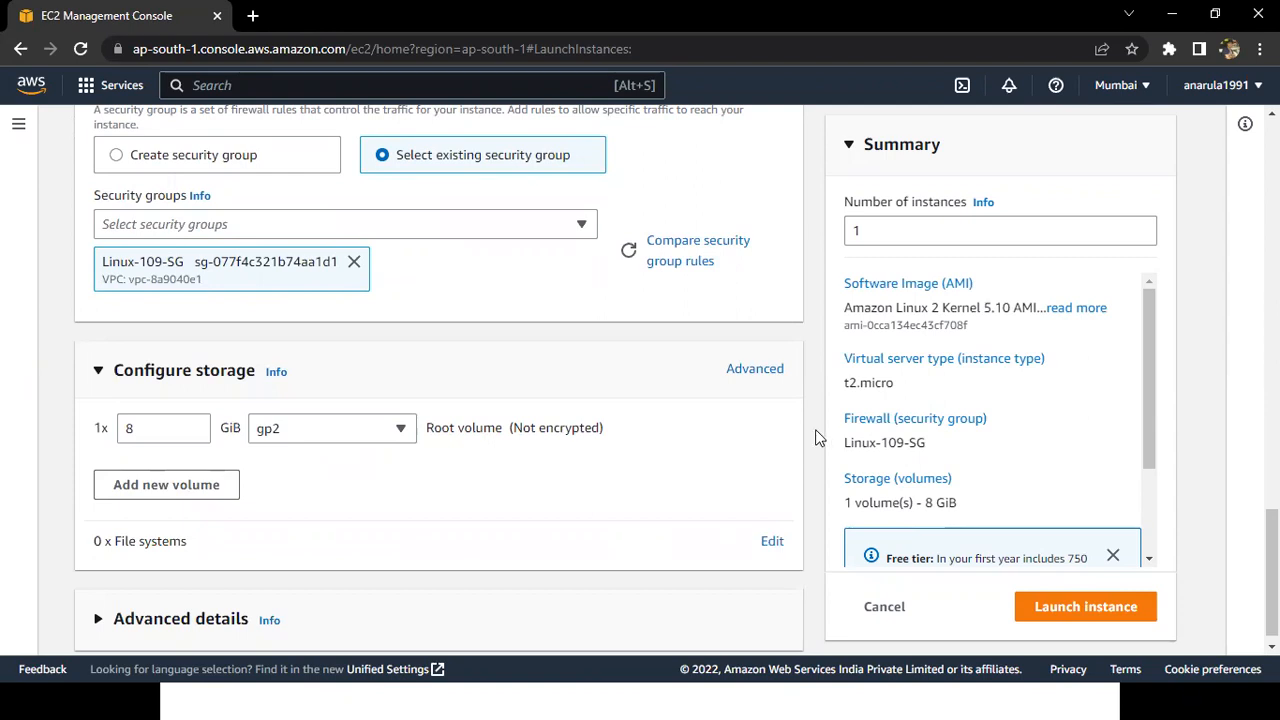
{"action": "left_click", "coordinate": [1093, 610]}
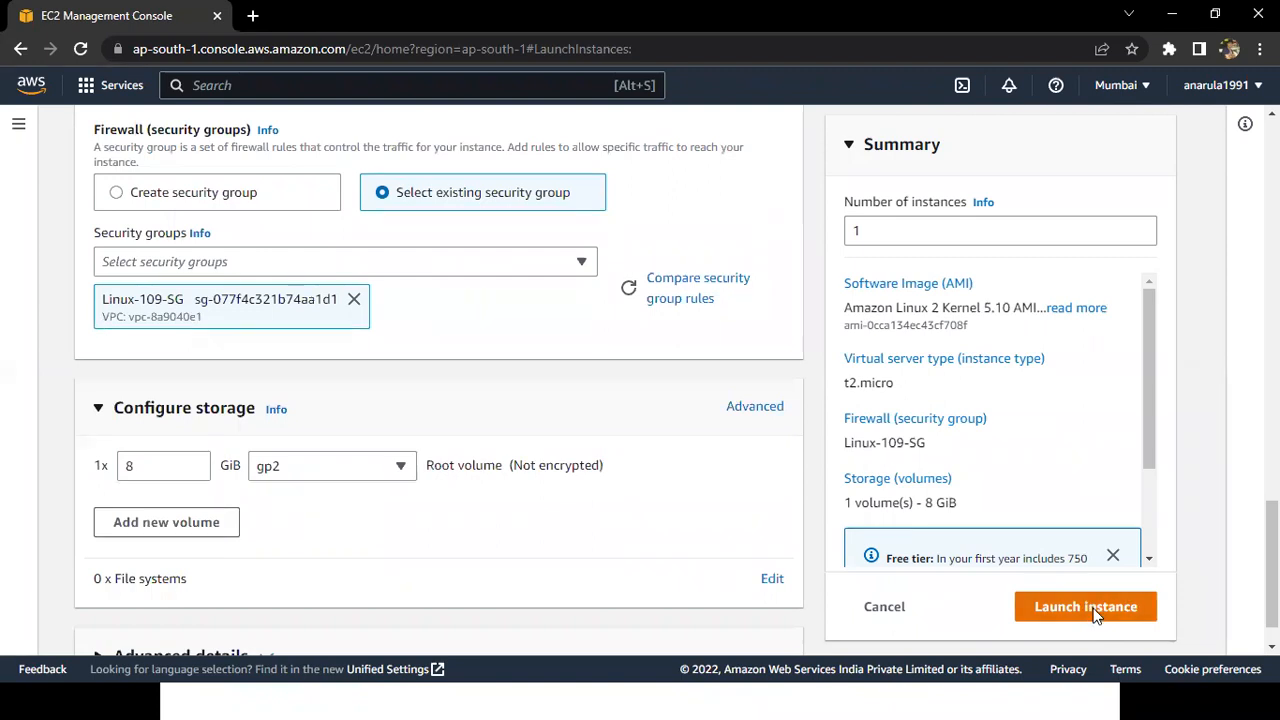
{"action": "left_click", "coordinate": [1096, 614]}
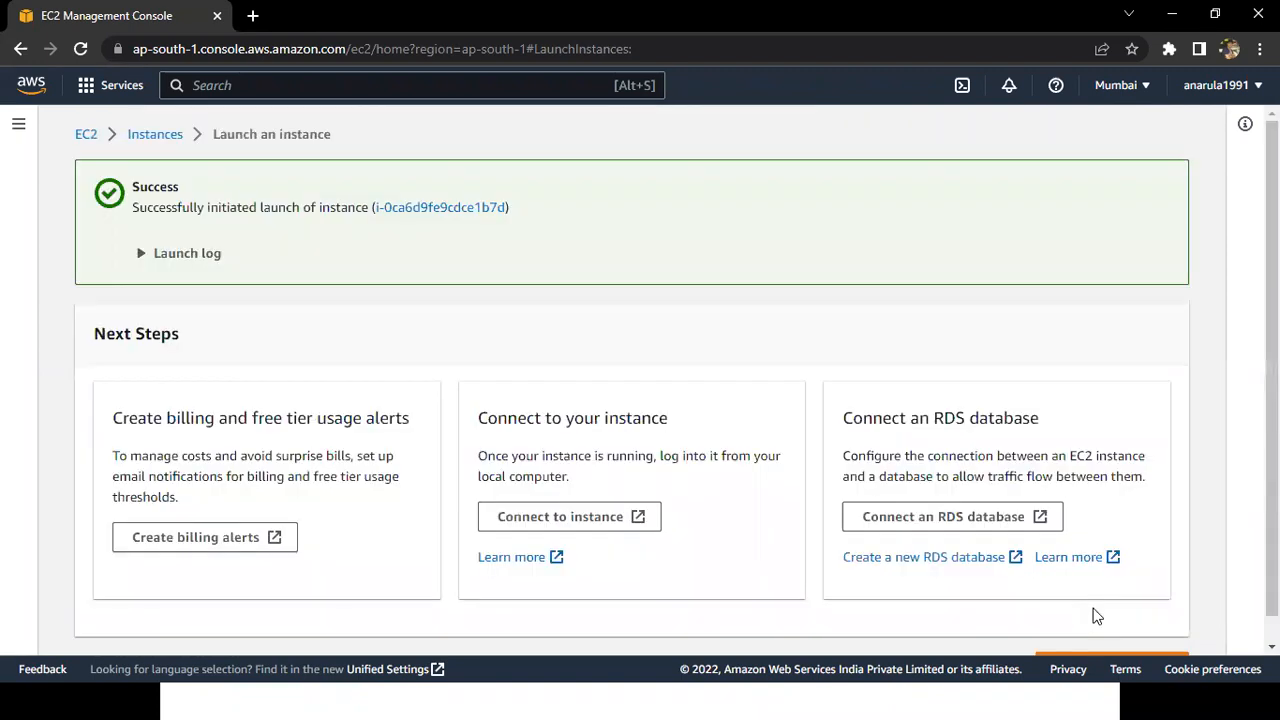
{"action": "left_click", "coordinate": [172, 142]}
{"action": "left_click", "coordinate": [651, 130]}
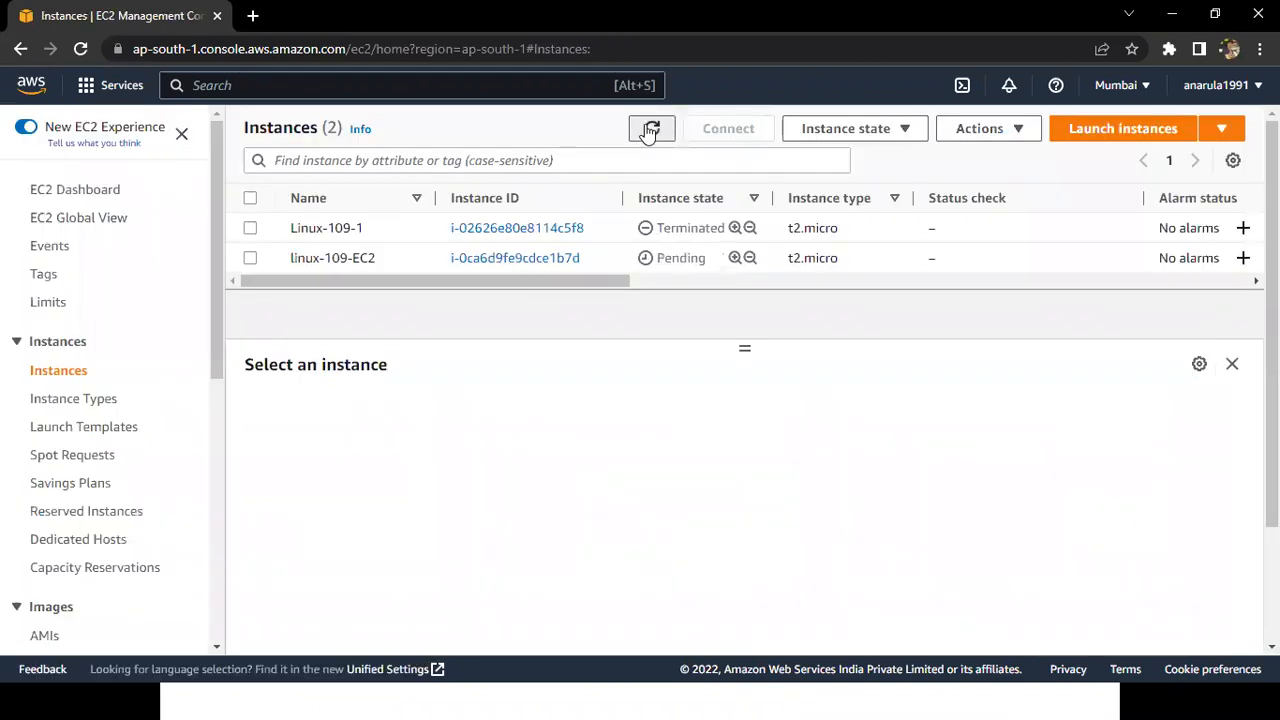
{"action": "left_click", "coordinate": [651, 130]}
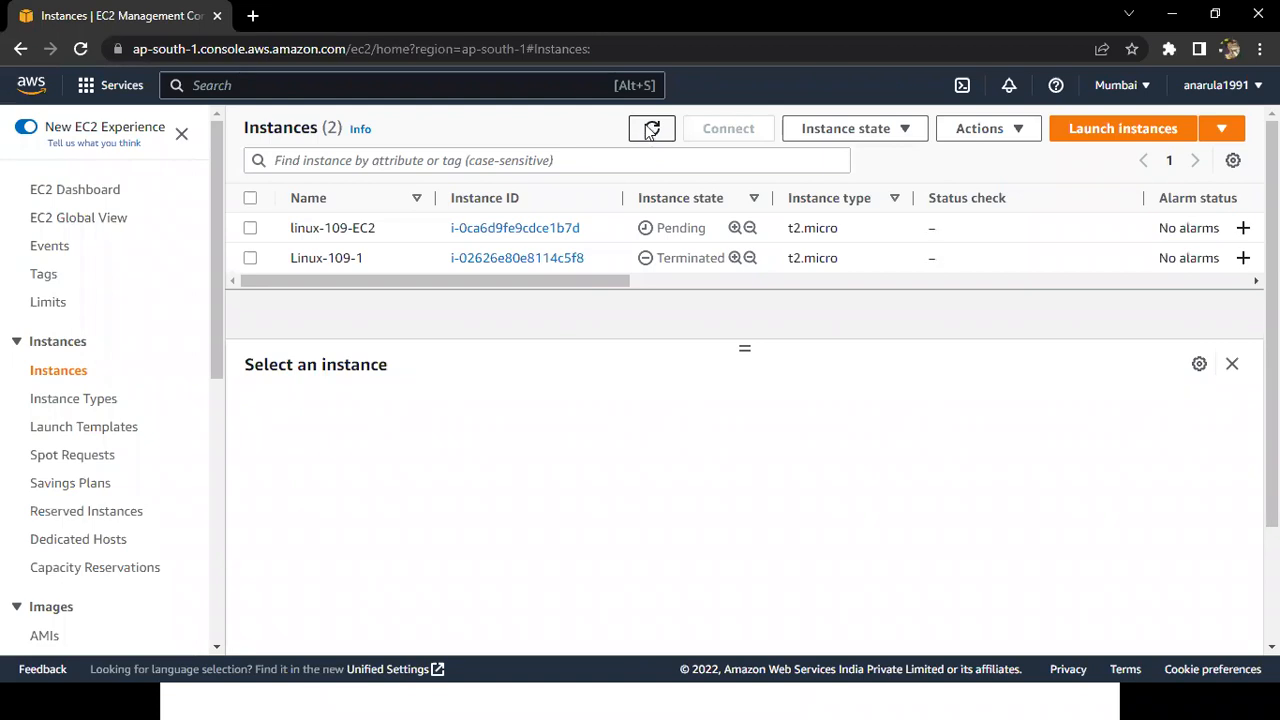
Switch to the PowerPoint slide show, reveal the "Connect the Linux EC2 Machine" instruction and point it out on the slide.
{"action": "key", "text": "alt+Tab"}
{"action": "key", "text": "alt+Tab"}
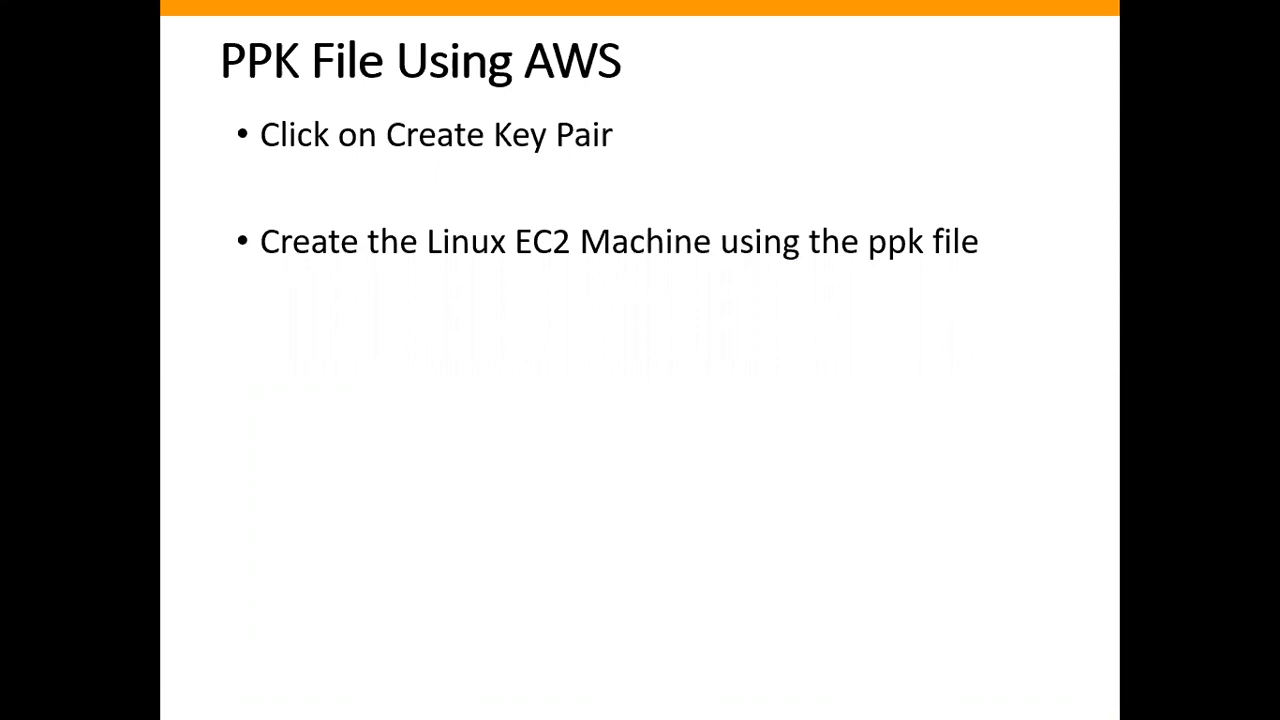
{"action": "key", "text": "Right"}
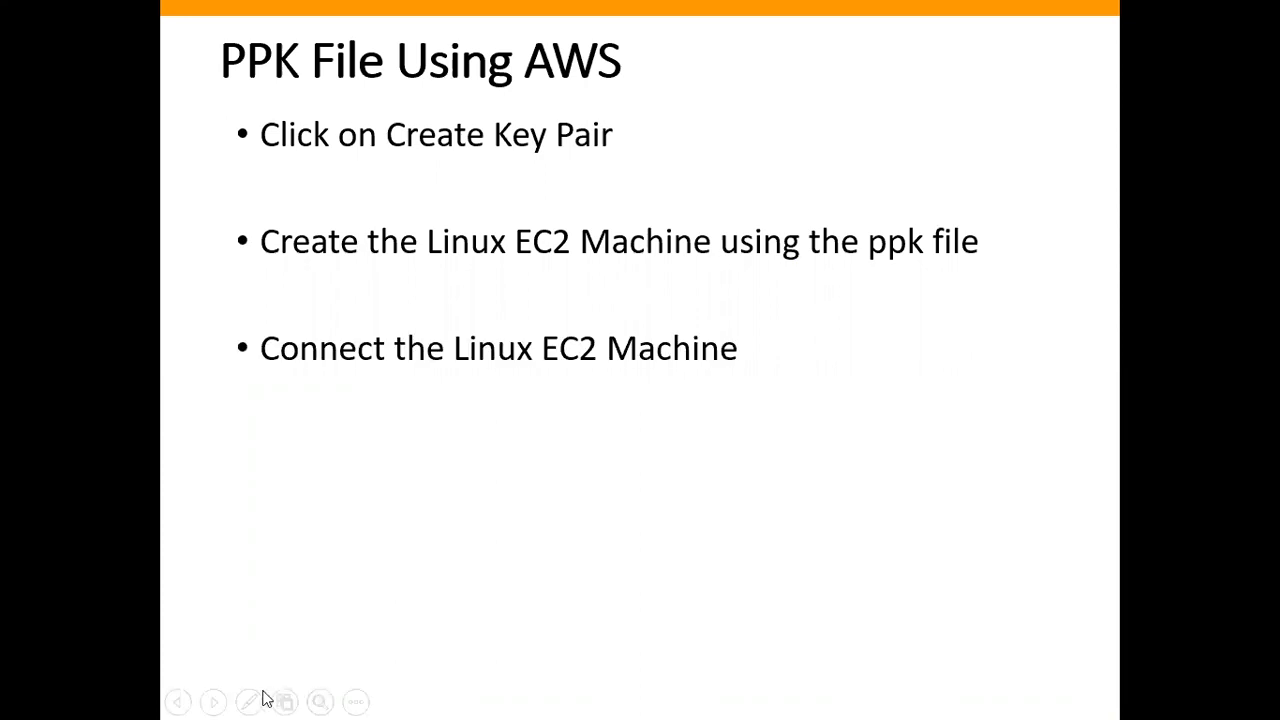
{"action": "key", "text": "ctrl+l"}
{"action": "left_click_drag", "start_coordinate": [494, 371], "coordinate": [705, 360]}
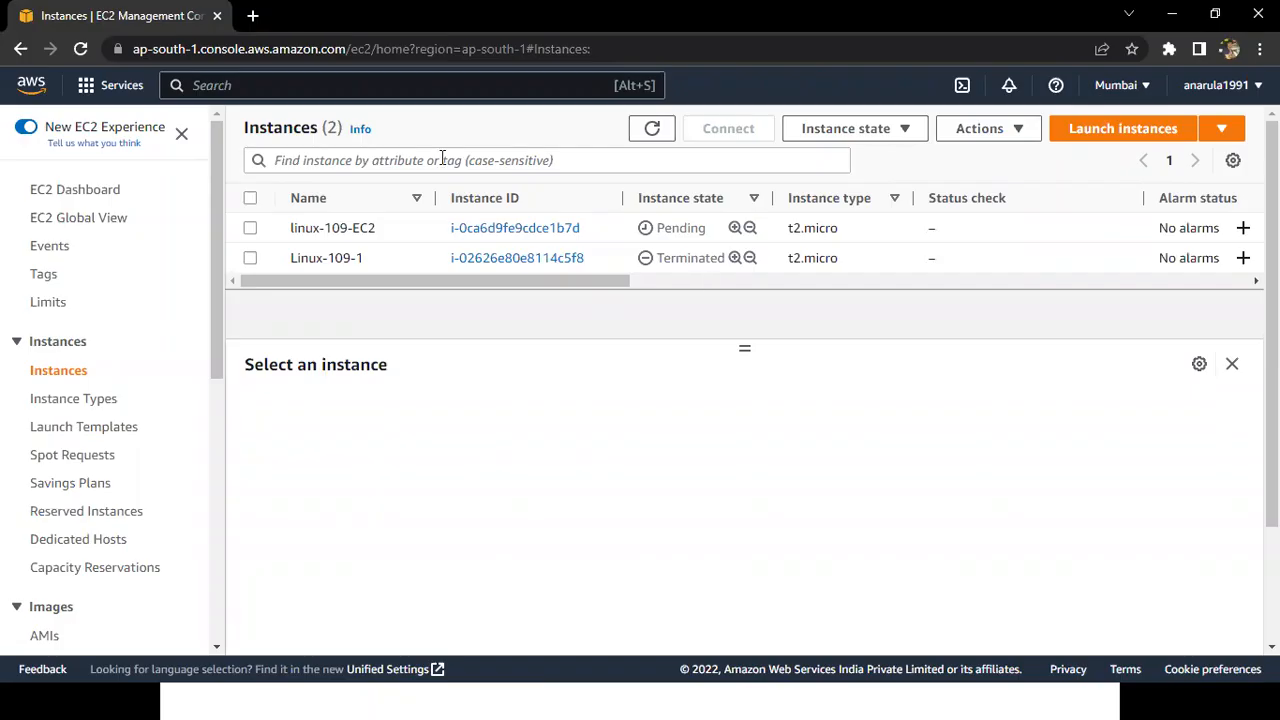
In Chrome, select the linux-109-EC2 instance, refresh the list and copy the instance's public IPv4 address.
{"action": "left_click", "coordinate": [251, 229]}
{"action": "left_click", "coordinate": [651, 135]}
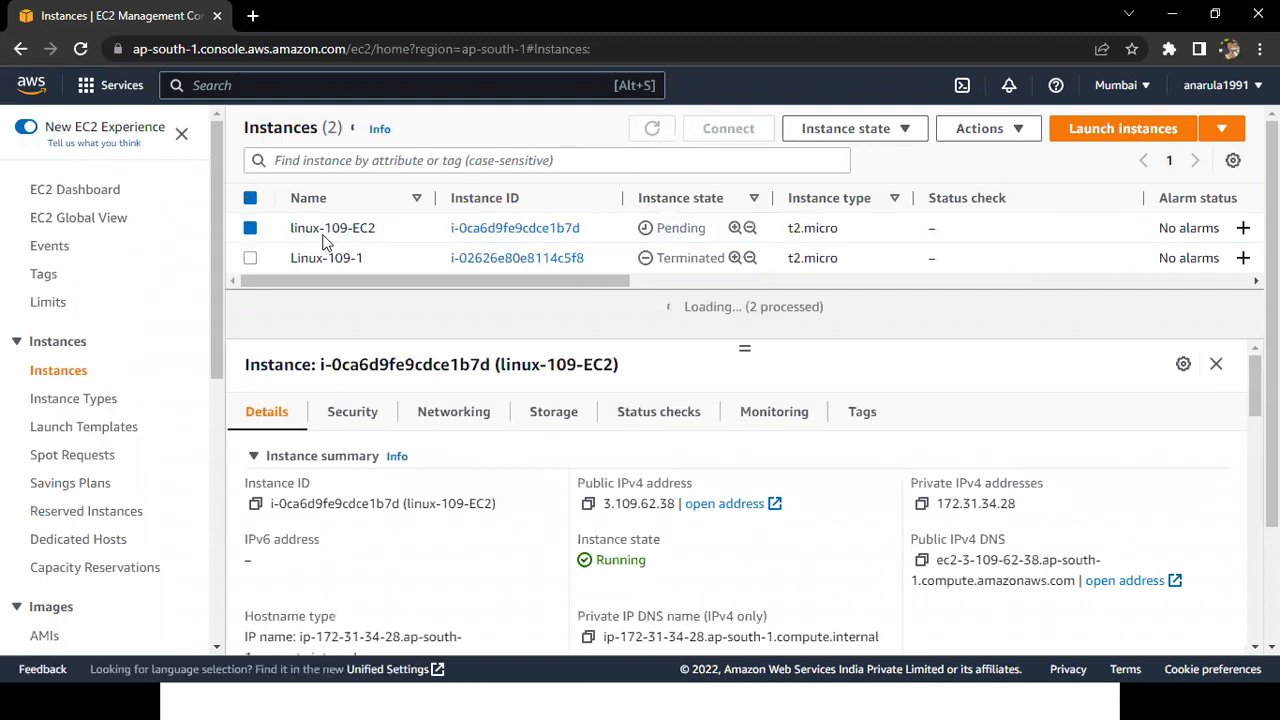
{"action": "left_click", "coordinate": [251, 229]}
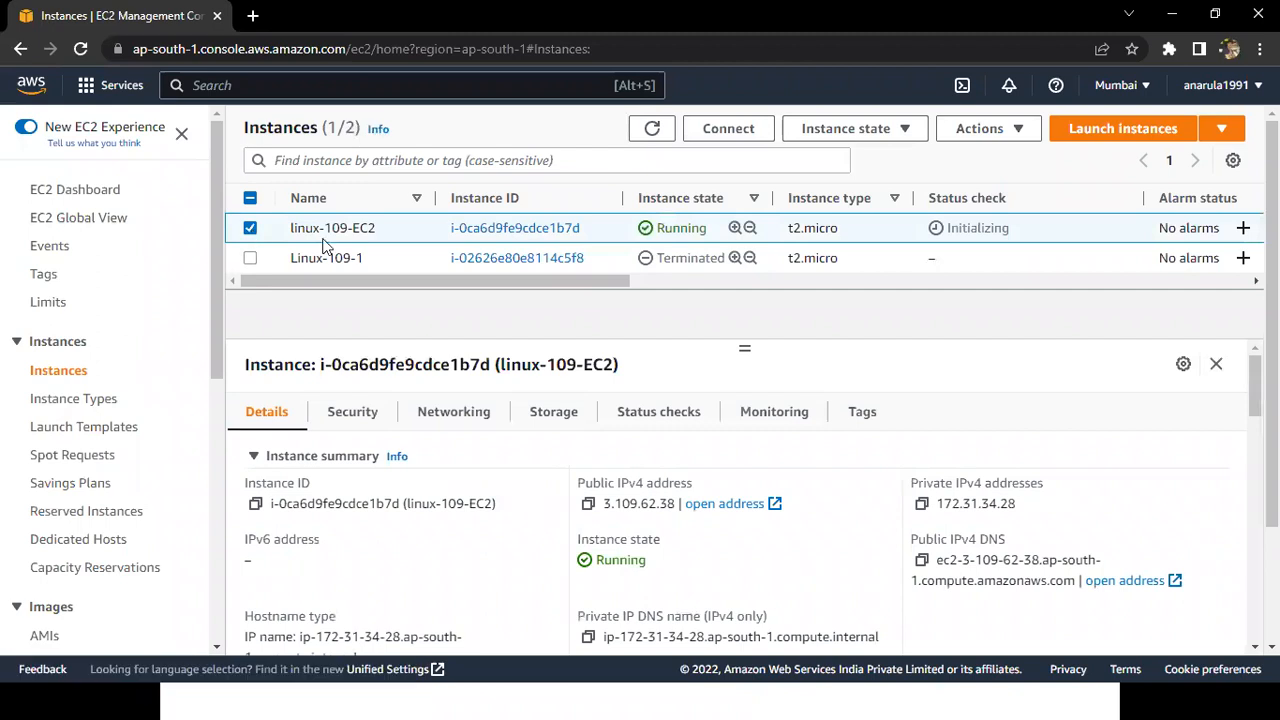
{"action": "left_click_drag", "start_coordinate": [570, 485], "coordinate": [675, 484]}
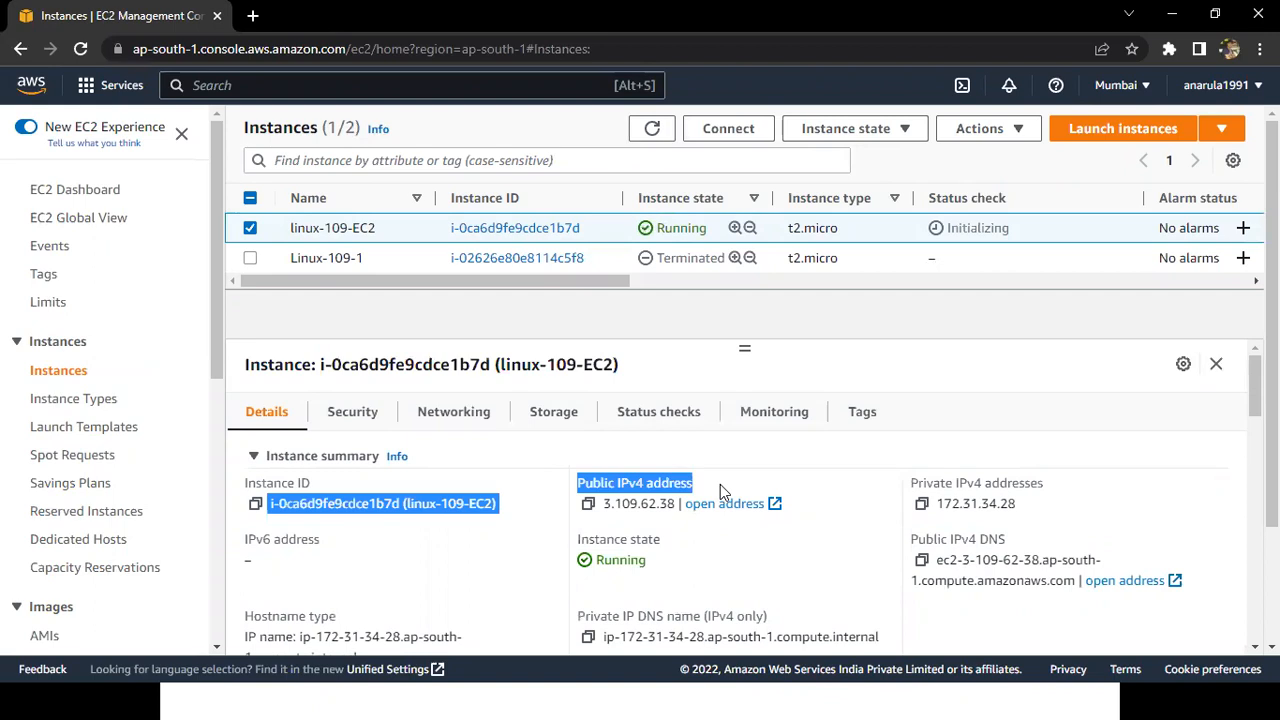
{"action": "left_click", "coordinate": [587, 512]}
{"action": "left_click", "coordinate": [588, 506]}
Open PuTTY from the Batch-109 folder and set the host name to 3.109.62.38.
{"action": "key", "text": "super"}
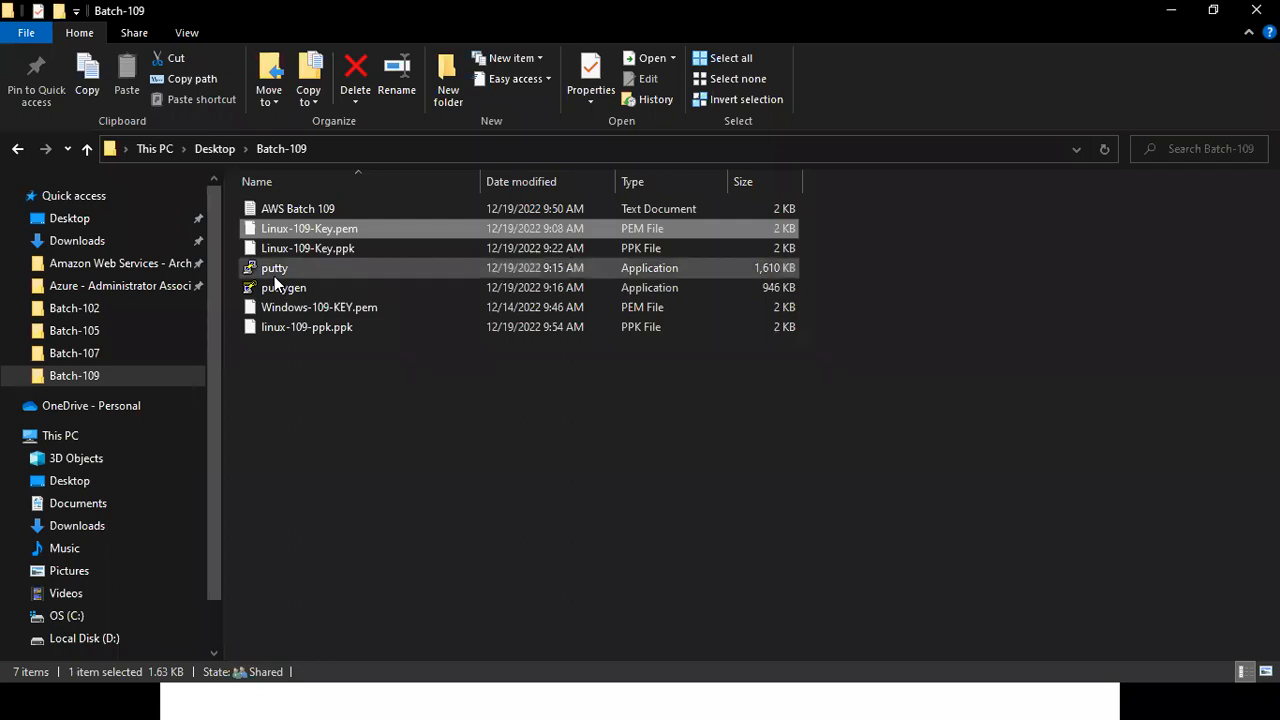
{"action": "double_click", "coordinate": [275, 274]}
{"action": "key", "text": "ctrl+v"}
{"action": "key", "text": "ctrl+a"}
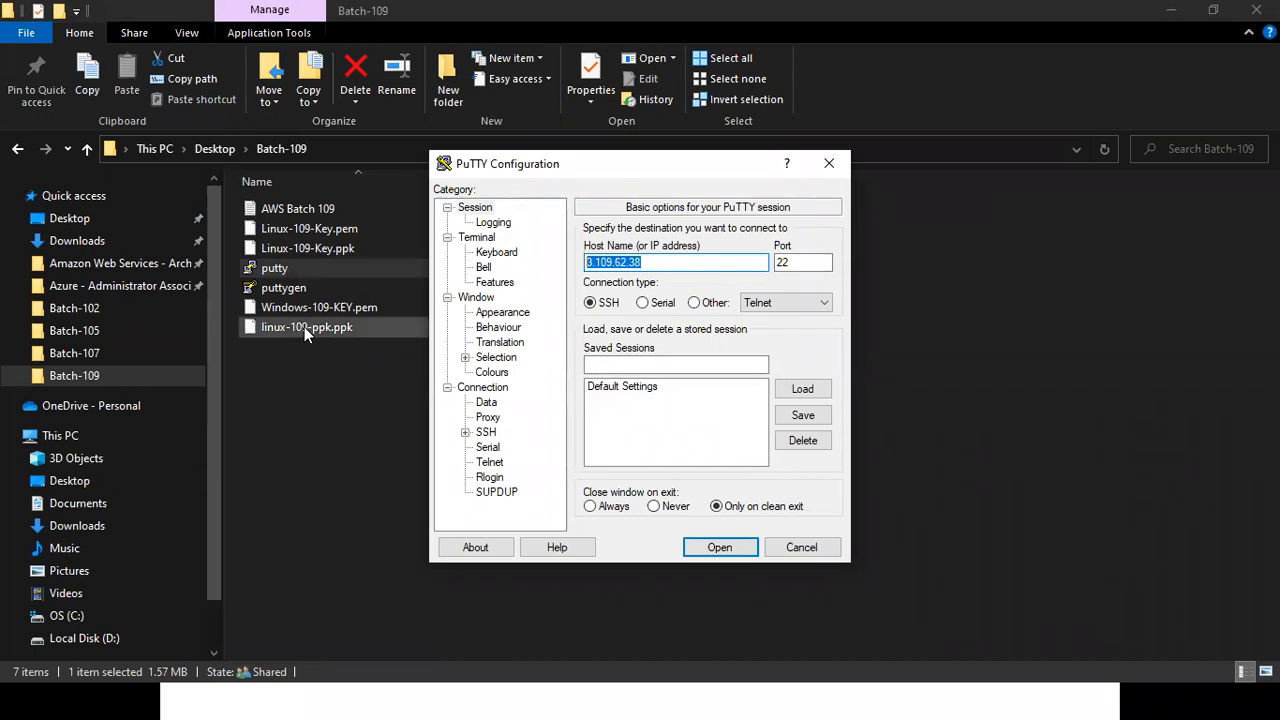
Set linux-109-ppk.ppk as the private key file in the SSH authentication credentials and open the connection.
{"action": "left_click", "coordinate": [465, 432]}
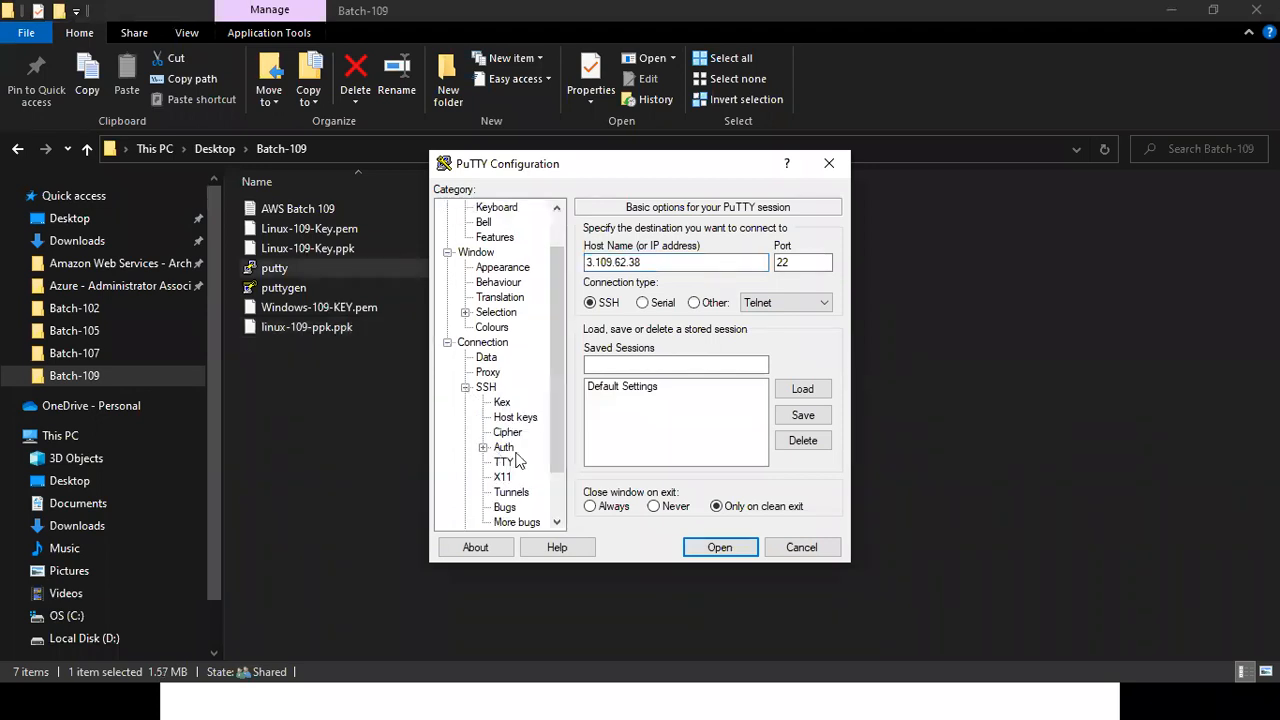
{"action": "left_click", "coordinate": [483, 447]}
{"action": "left_click", "coordinate": [527, 462]}
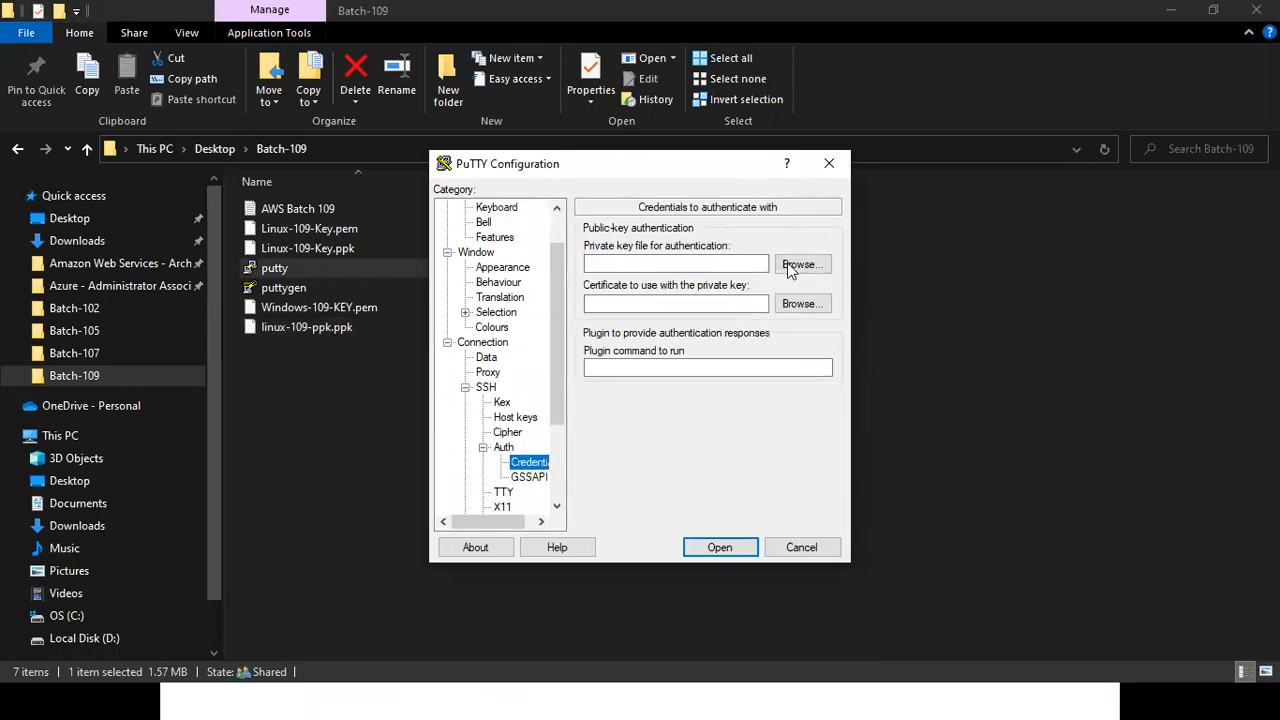
{"action": "left_click", "coordinate": [792, 268]}
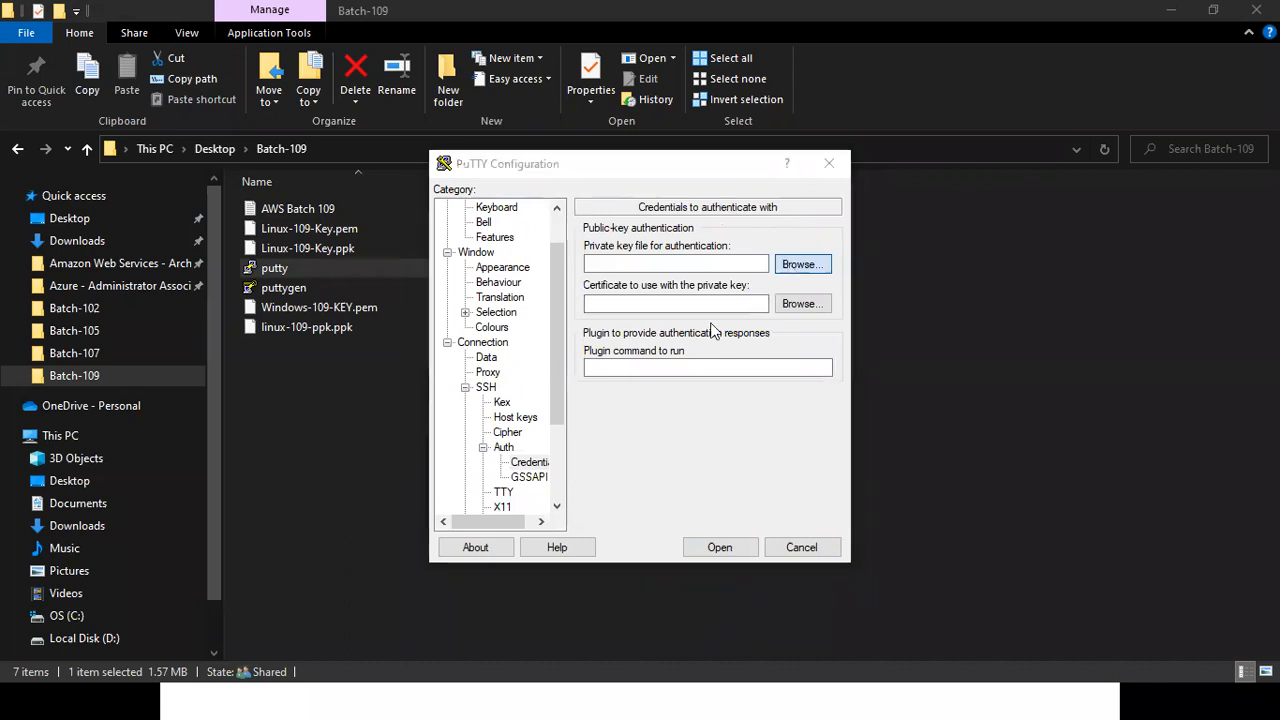
{"action": "left_click", "coordinate": [697, 334]}
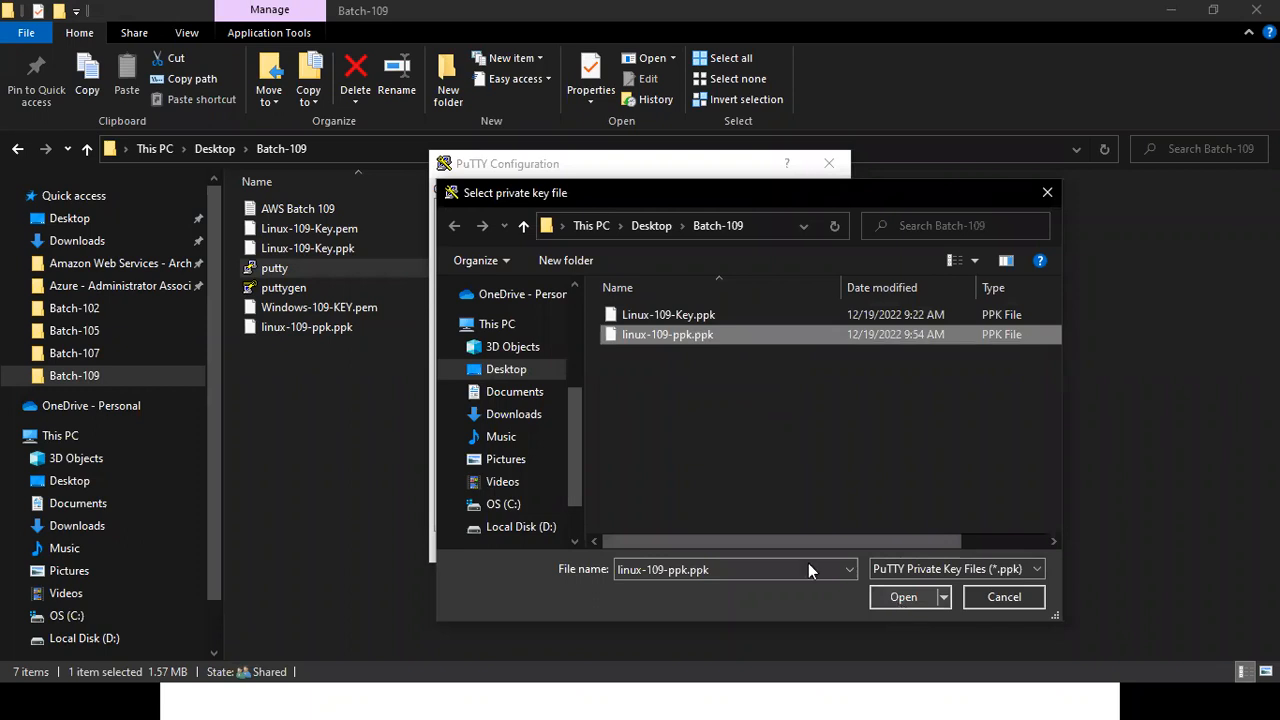
{"action": "key", "text": "Return"}
{"action": "left_click", "coordinate": [714, 551]}
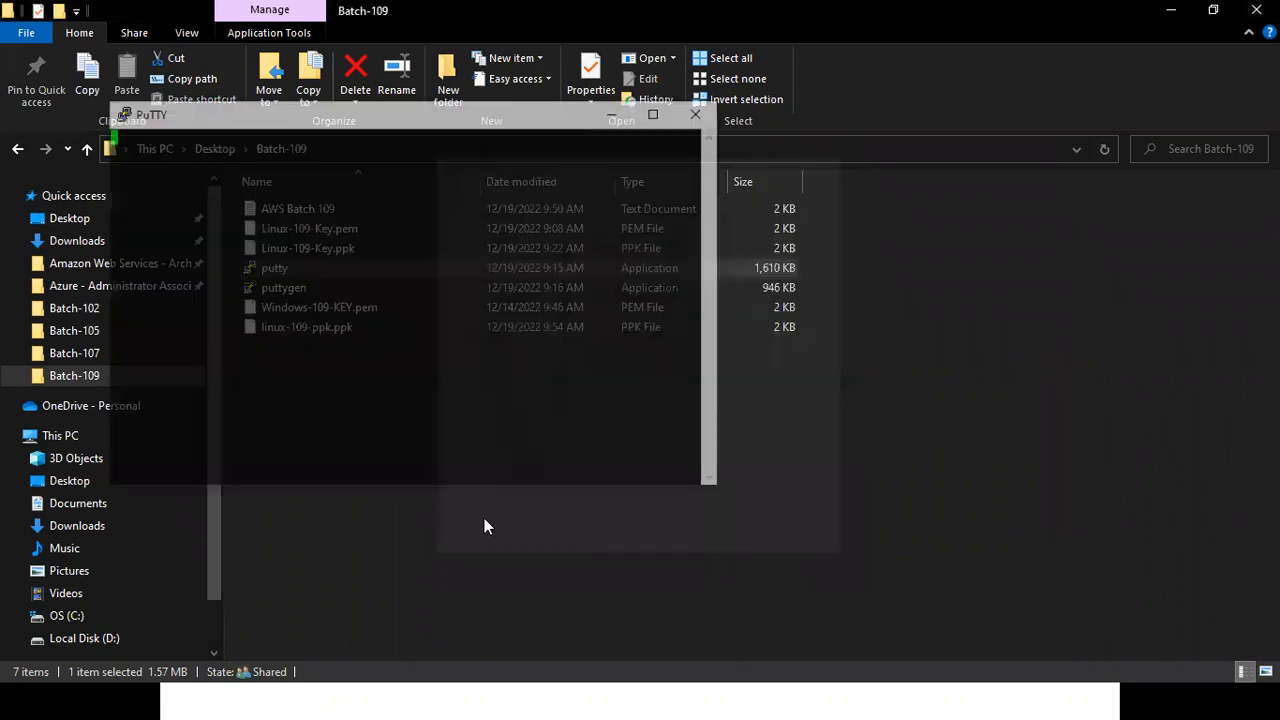
Log in to the Linux instance in the PuTTY terminal as ec2-user.
{"action": "left_click", "coordinate": [445, 512]}
{"action": "type", "text": "EC2"}
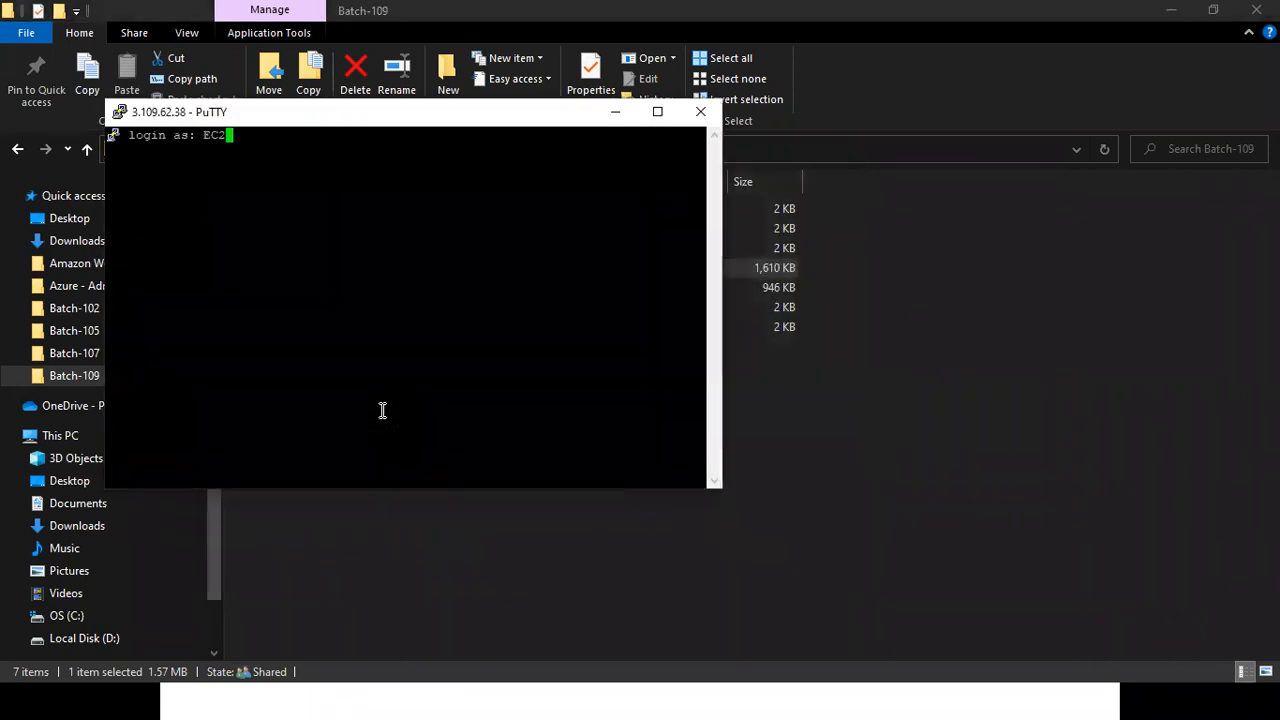
{"action": "key", "text": "BackSpace"}
{"action": "key", "text": "BackSpace"}
{"action": "key", "text": "BackSpace"}
{"action": "type", "text": "ec2-user"}
{"action": "key", "text": "Return"}
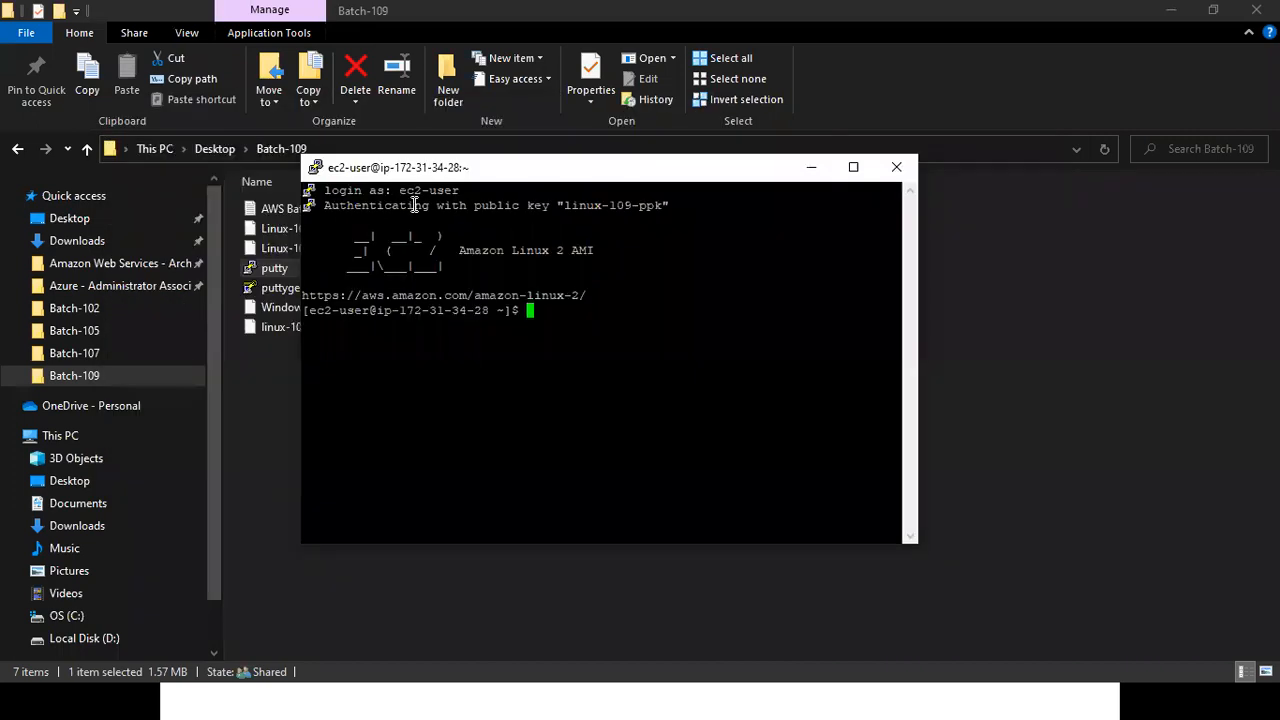
Move the PuTTY terminal window off the Batch-109 file names and select Linux-109-Key.pem in the folder.
{"action": "left_click_drag", "start_coordinate": [374, 190], "coordinate": [512, 252]}
{"action": "left_click_drag", "start_coordinate": [577, 317], "coordinate": [577, 317]}
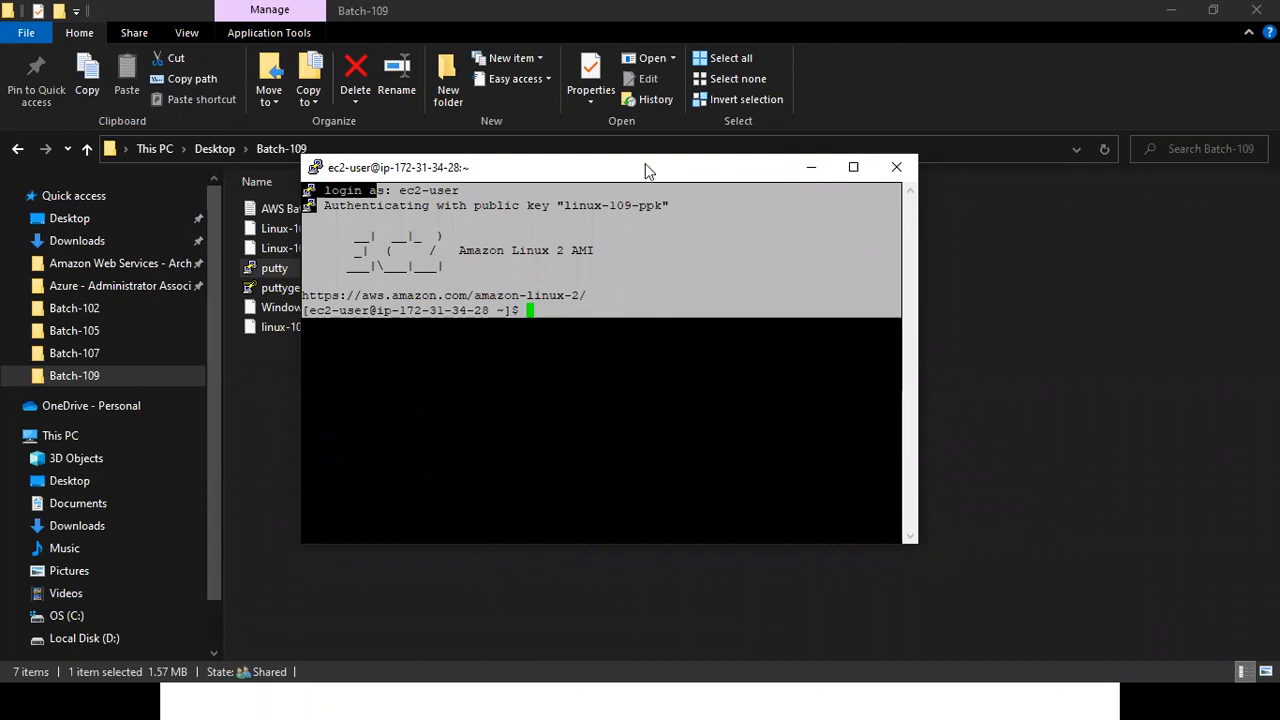
{"action": "left_click_drag", "start_coordinate": [645, 168], "coordinate": [828, 222]}
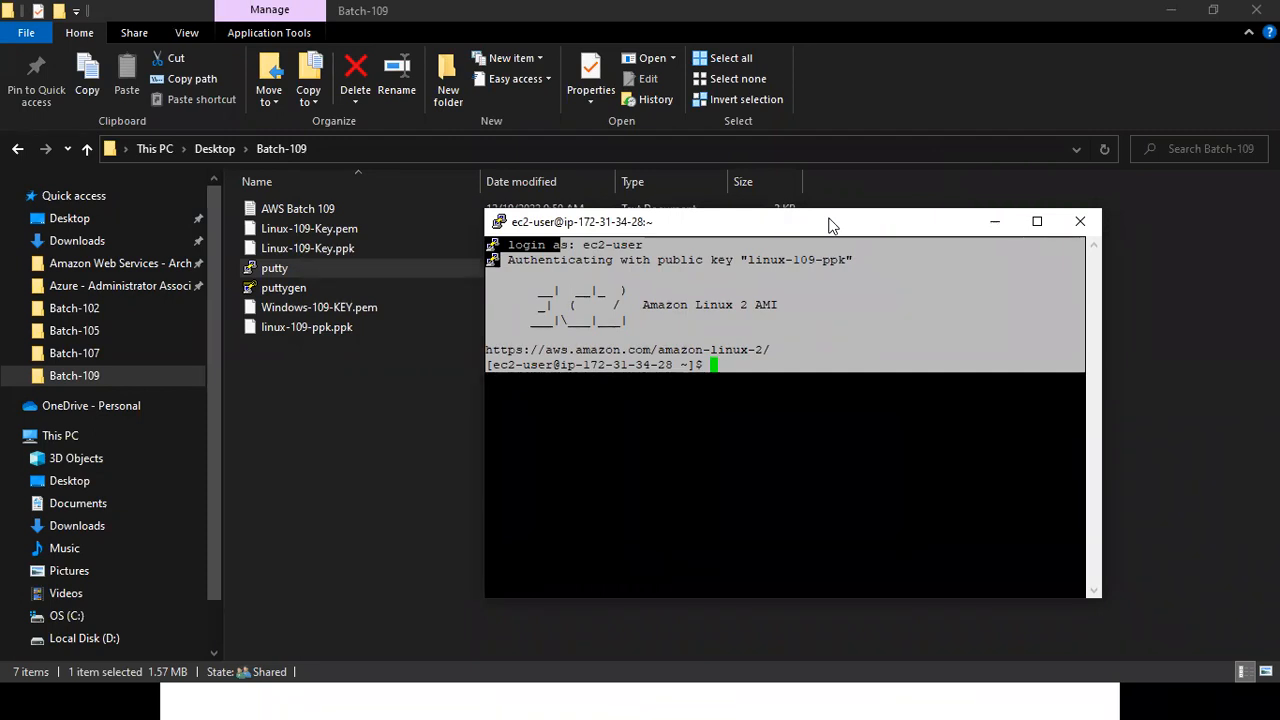
{"action": "left_click", "coordinate": [285, 229]}
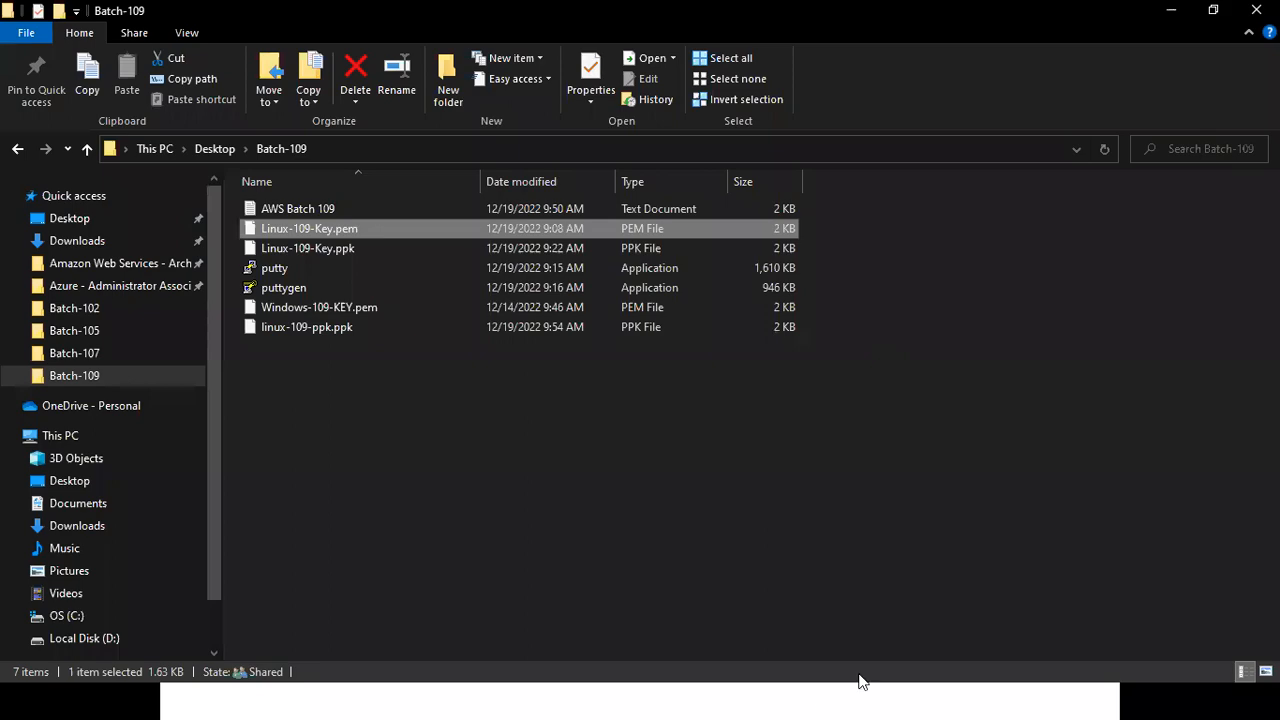
Switch to PowerPoint, end the slide show discarding the ink annotations, and close the PPK File using AWS presentation.
{"action": "key", "text": "super"}
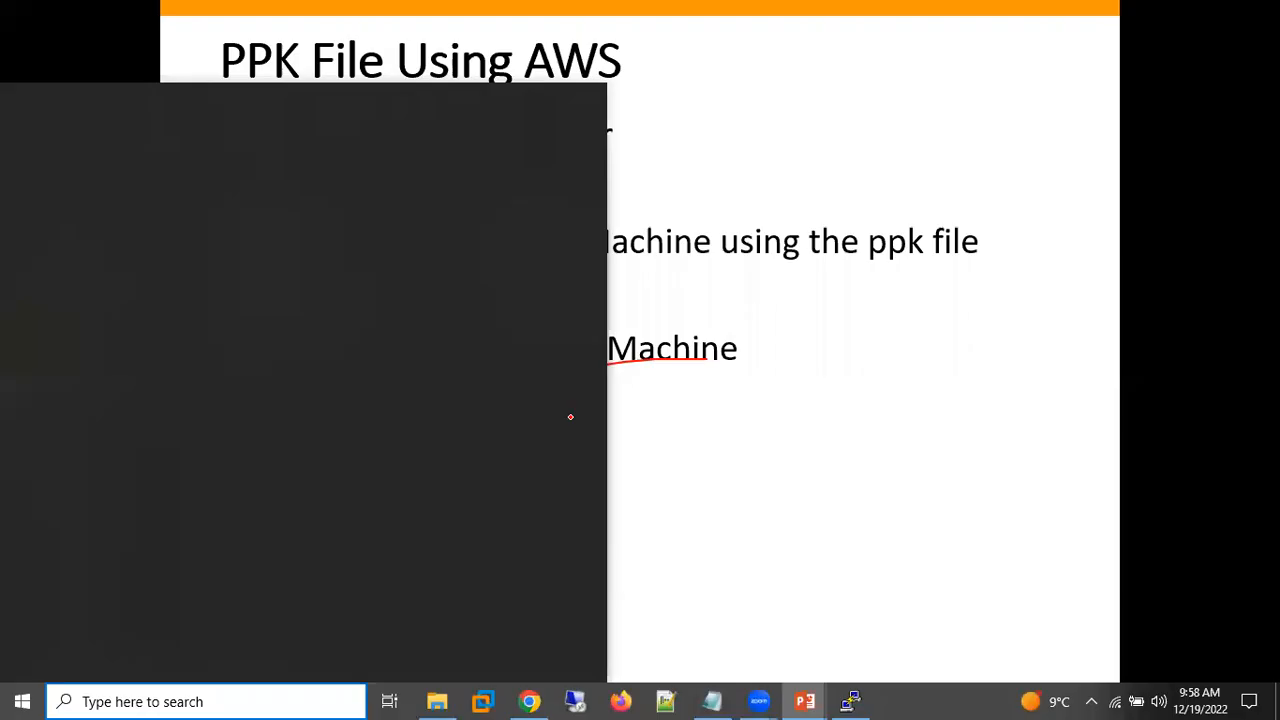
{"action": "key", "text": "Escape"}
{"action": "key", "text": "Escape"}
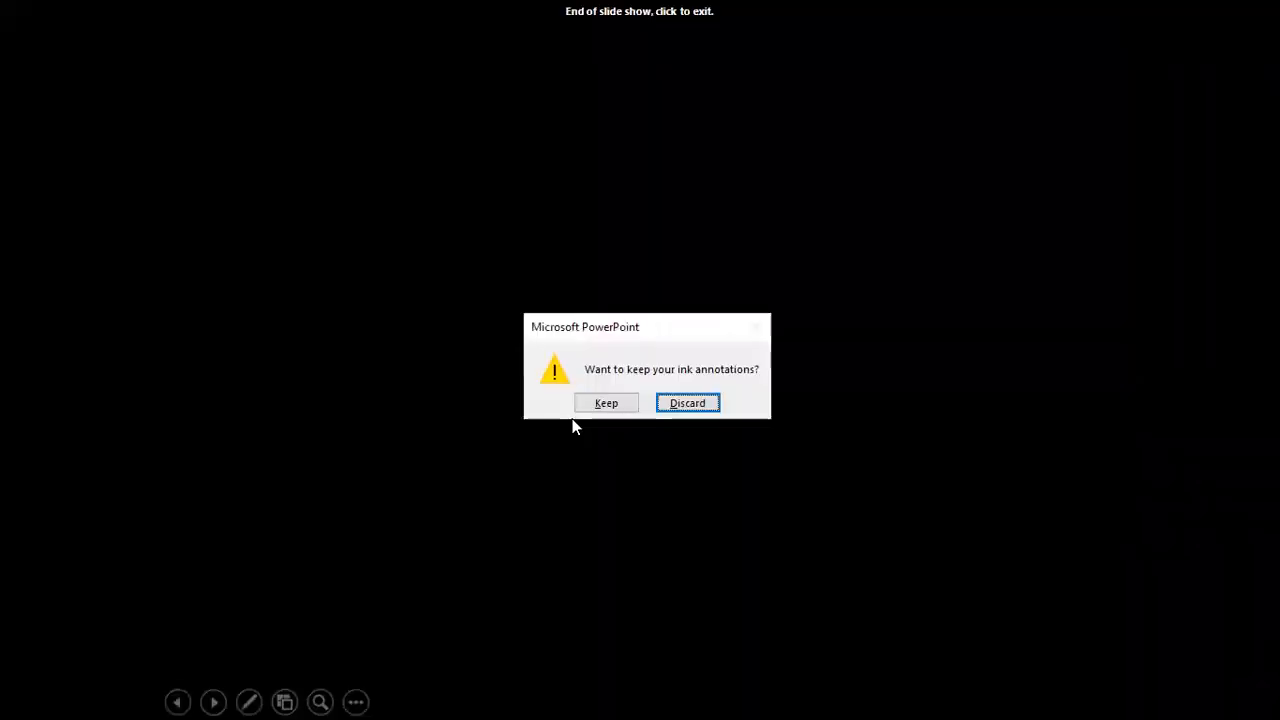
{"action": "key", "text": "Return"}
{"action": "left_click", "coordinate": [1067, 122]}
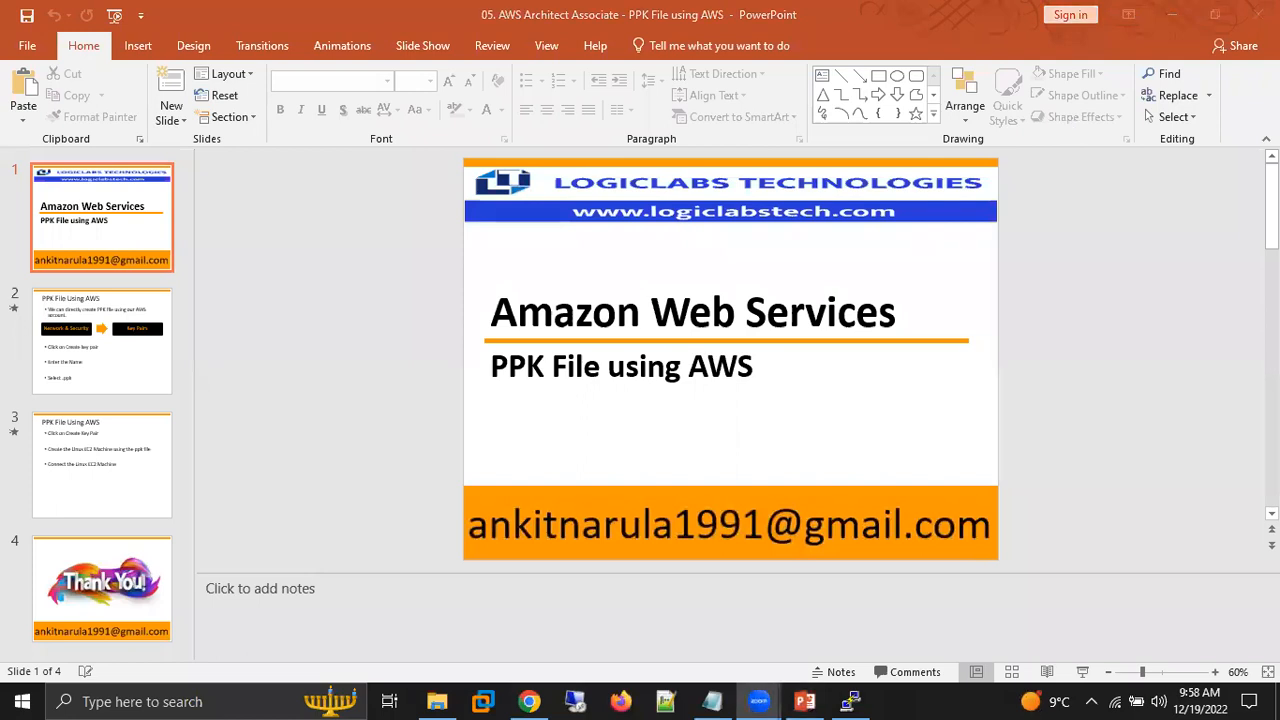
{"action": "left_click", "coordinate": [1258, 14]}
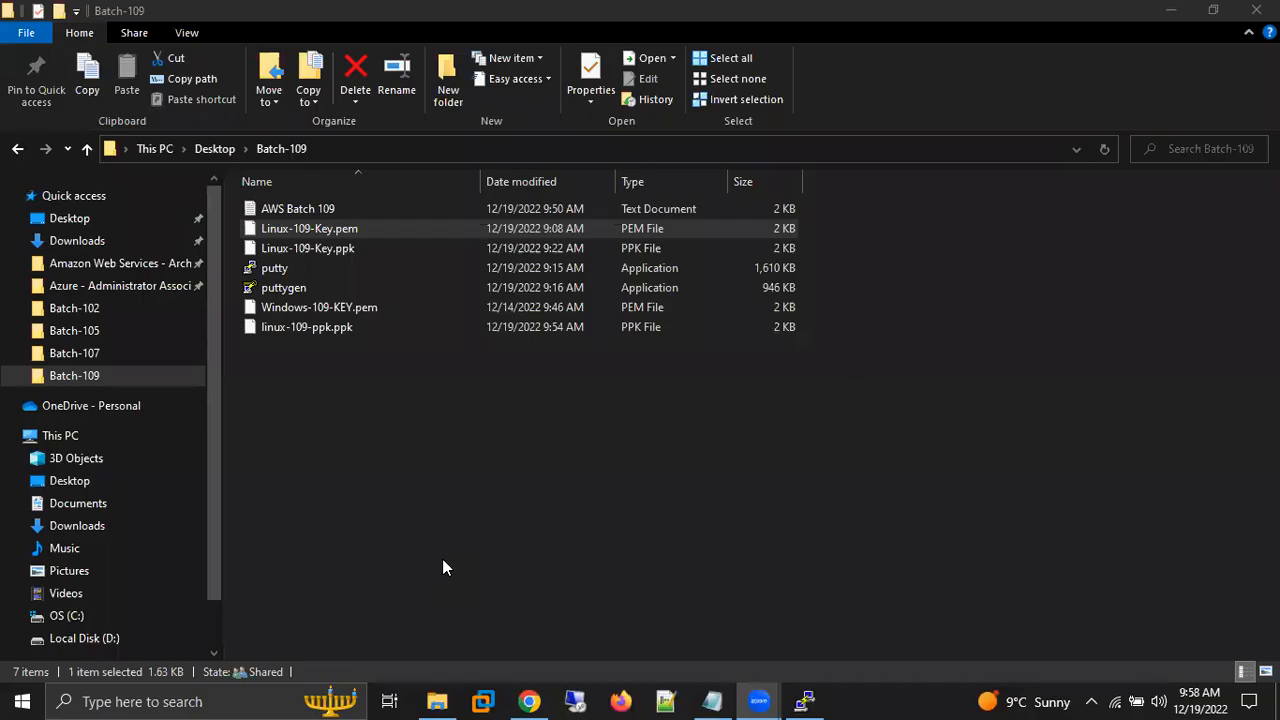
Open the Amazon Web Services - Architect Associate - PPT folder and point out the EC2 User - Linux and Recover Lost Key Pair presentations.
{"action": "left_click", "coordinate": [73, 196]}
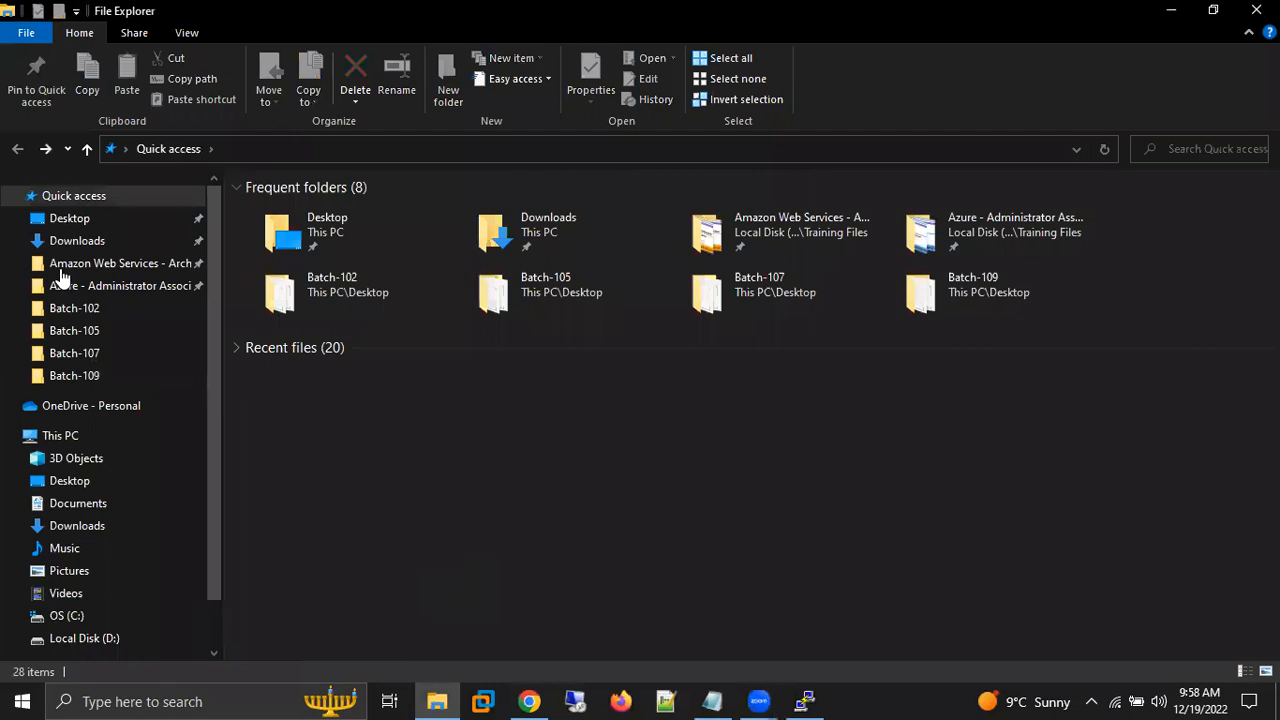
{"action": "left_click", "coordinate": [62, 266]}
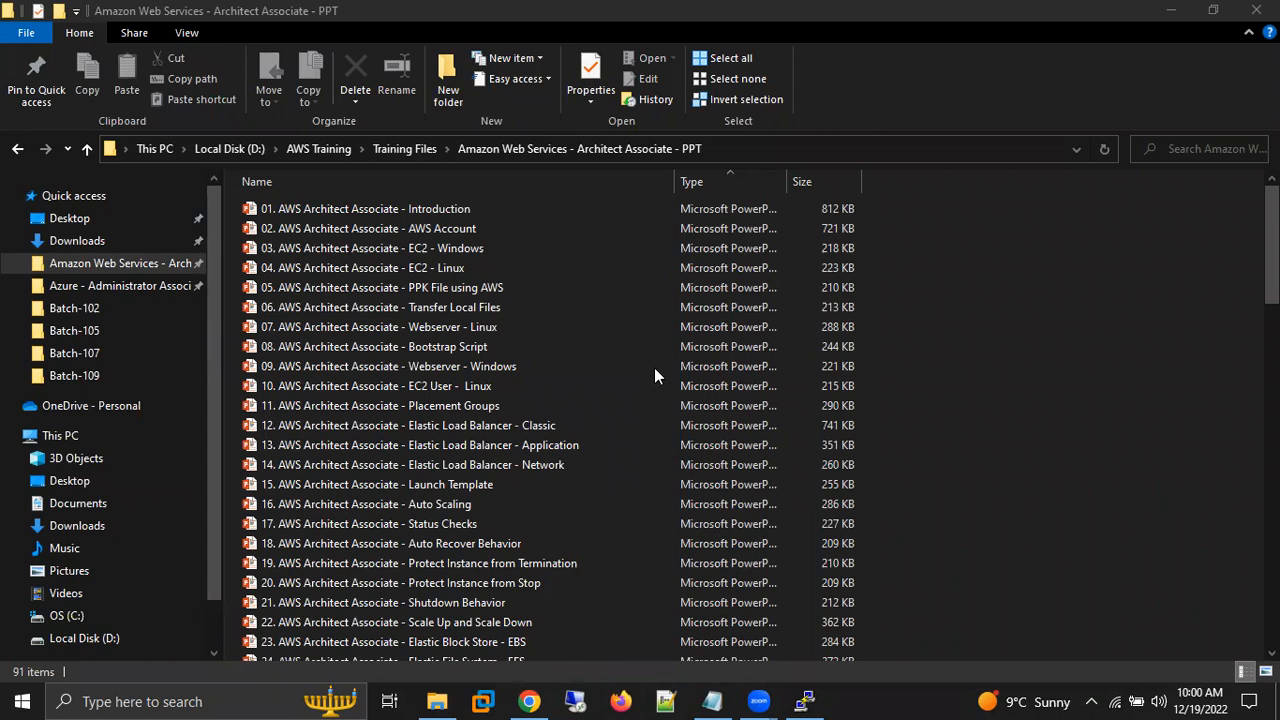
{"action": "left_click", "coordinate": [360, 394]}
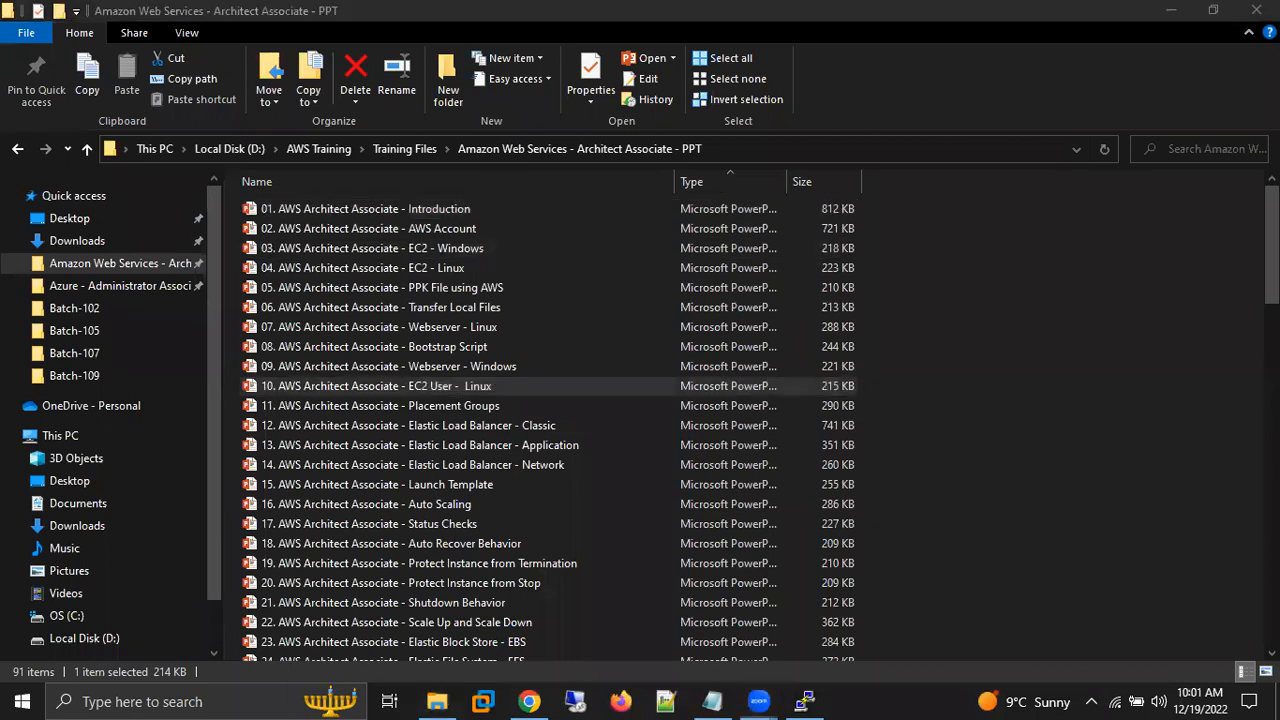
{"action": "scroll", "coordinate": [581, 420], "scroll_direction": "down", "scroll_amount": 7}
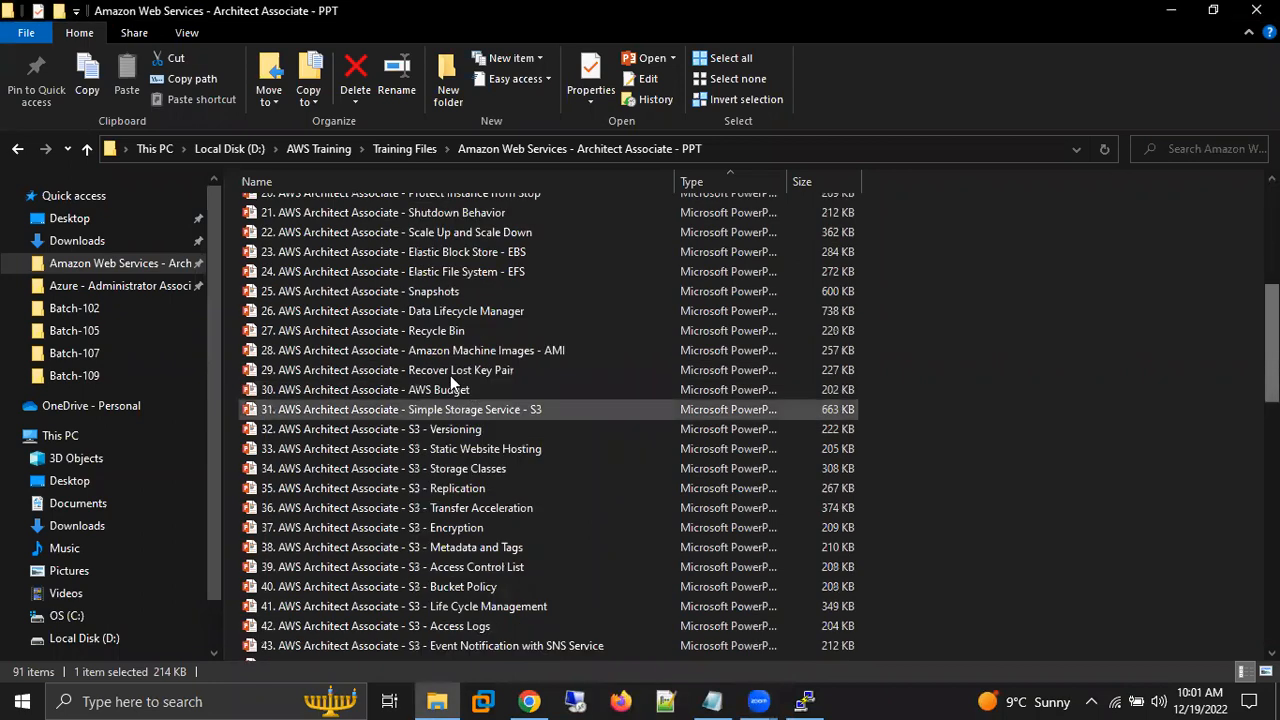
{"action": "left_click", "coordinate": [450, 375]}
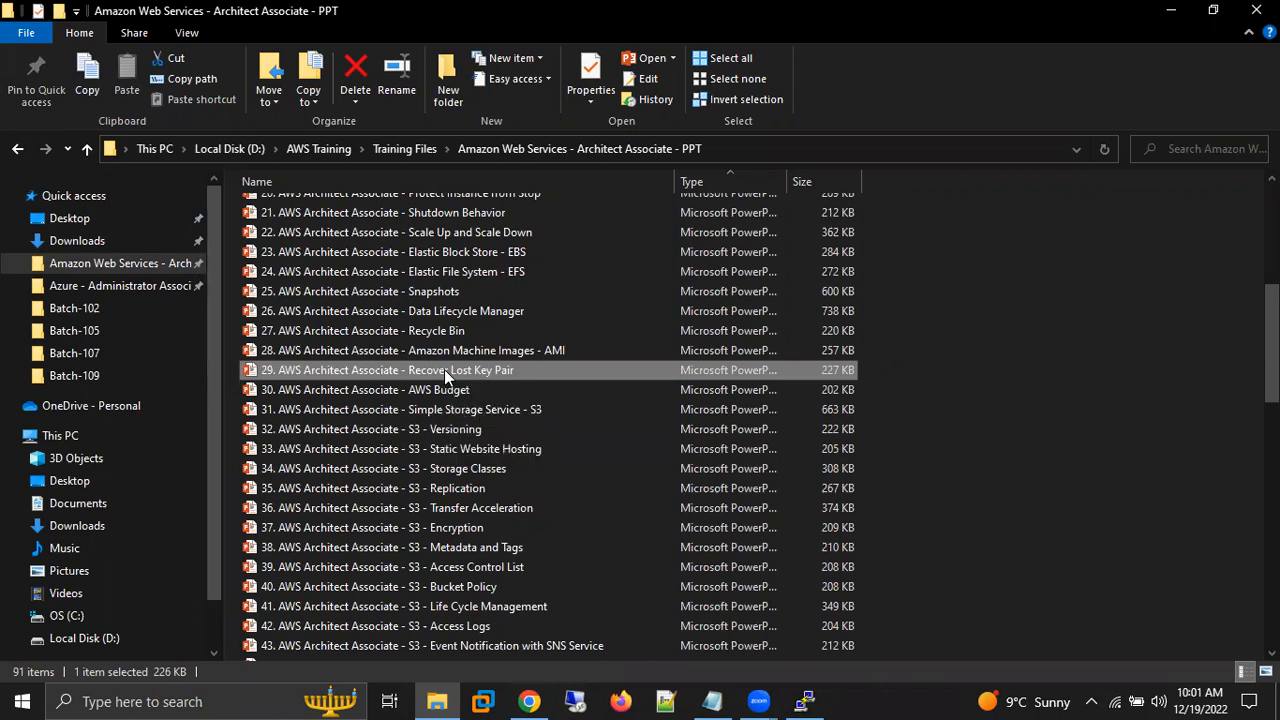
{"action": "double_click", "coordinate": [352, 371]}
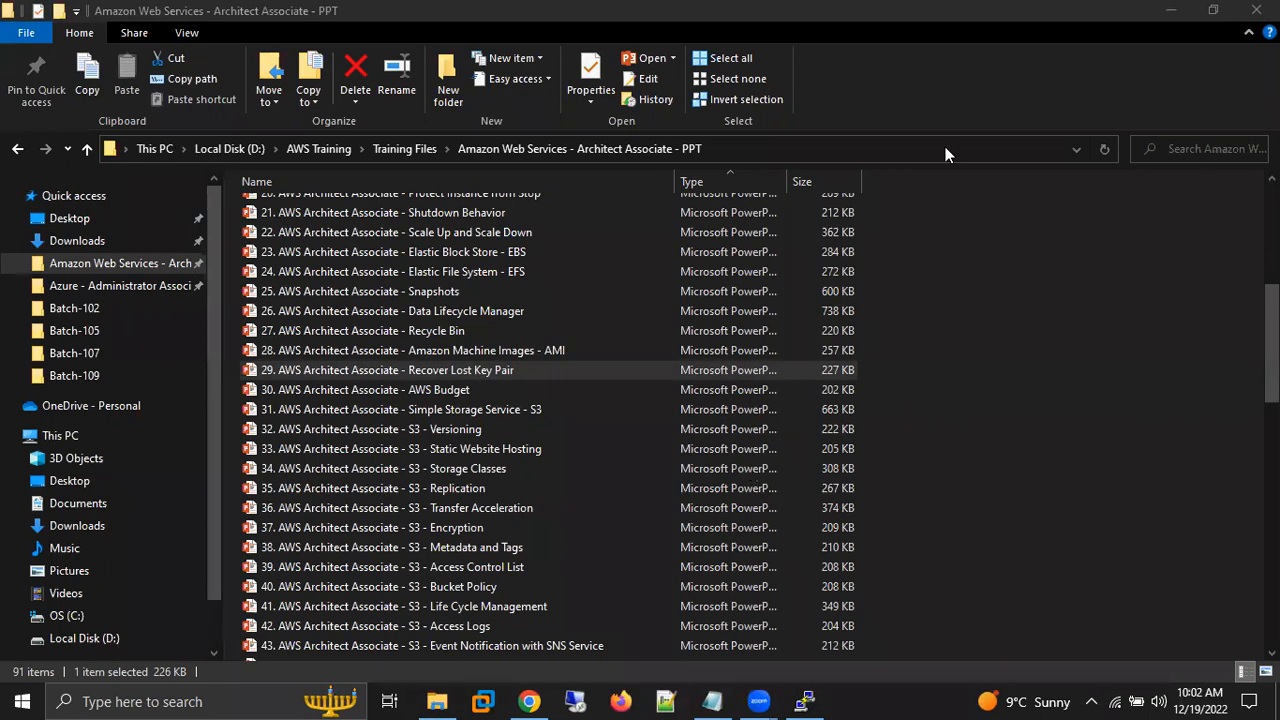
Switch to Chrome, load logiclabstech.com in a new tab and open the site's store.
{"action": "left_click", "coordinate": [530, 701]}
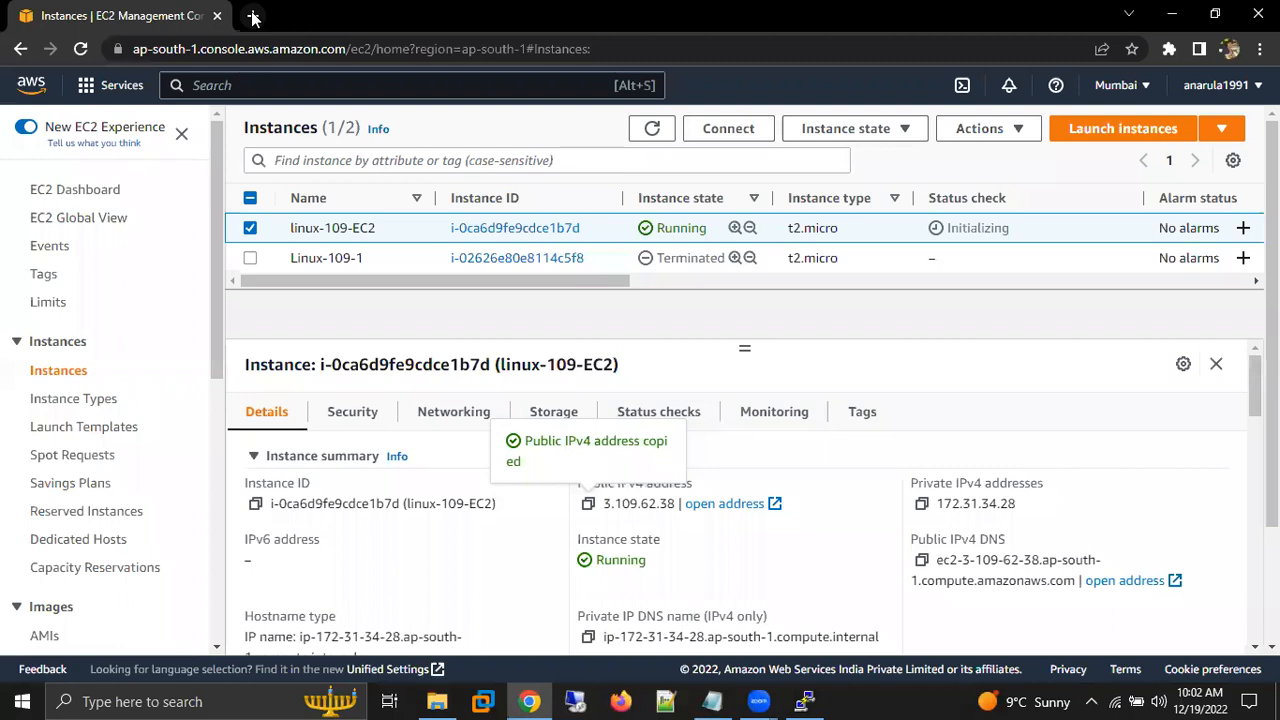
{"action": "left_click", "coordinate": [253, 17]}
{"action": "type", "text": "w"}
{"action": "key", "text": "Return"}
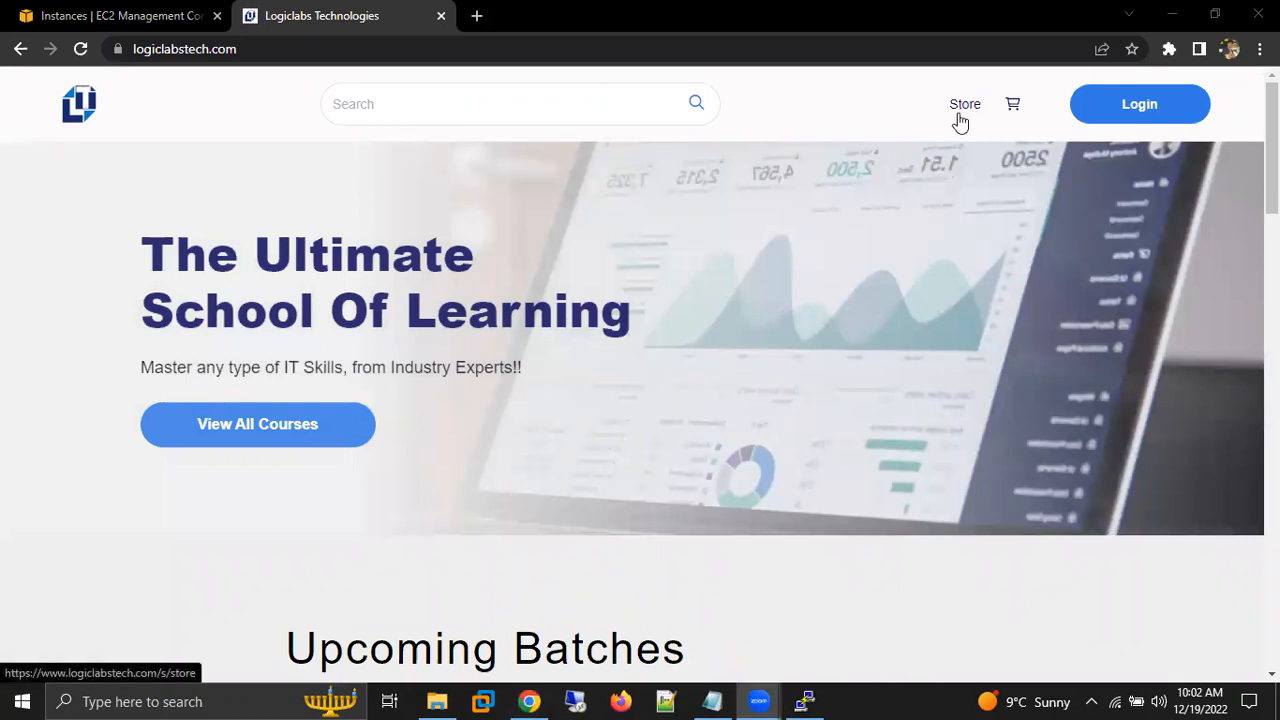
{"action": "left_click", "coordinate": [958, 114]}
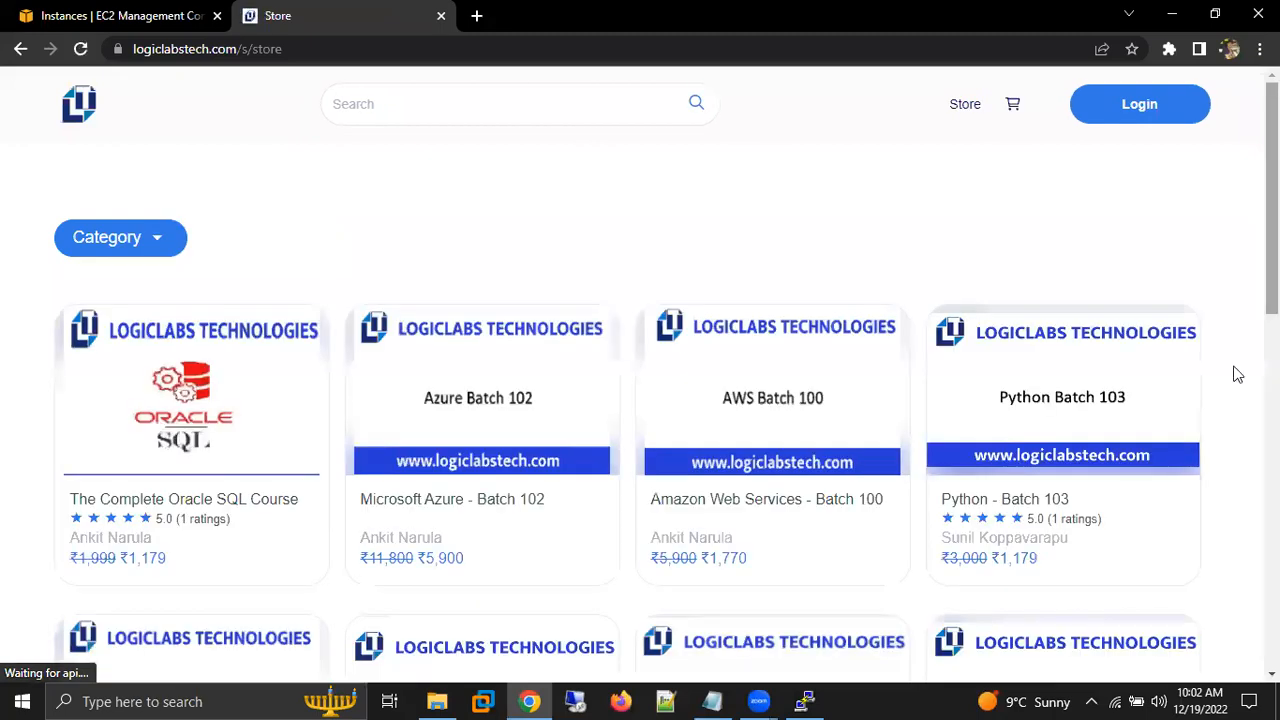
Mark the AWS Batch 109 card in the store with a green check, clear the annotation and open its course page.
{"action": "scroll", "coordinate": [1008, 108], "scroll_direction": "down", "scroll_amount": 10}
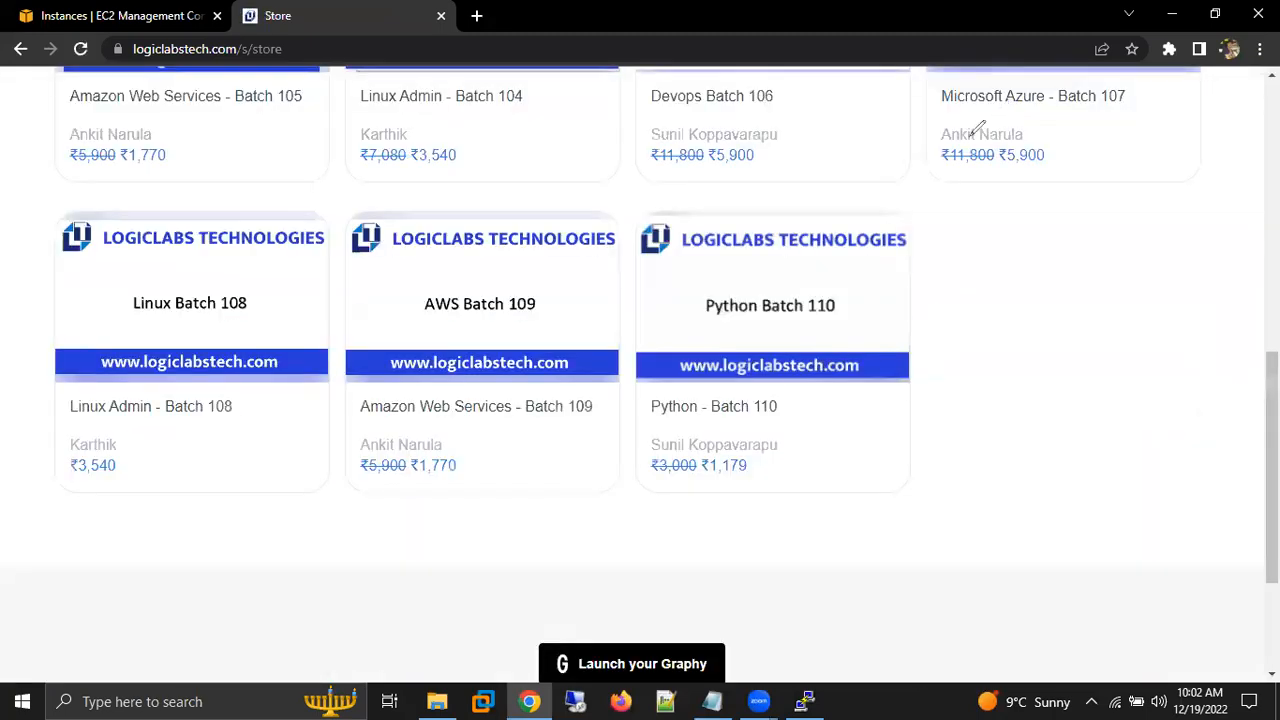
{"action": "left_click_drag", "start_coordinate": [498, 410], "coordinate": [612, 378]}
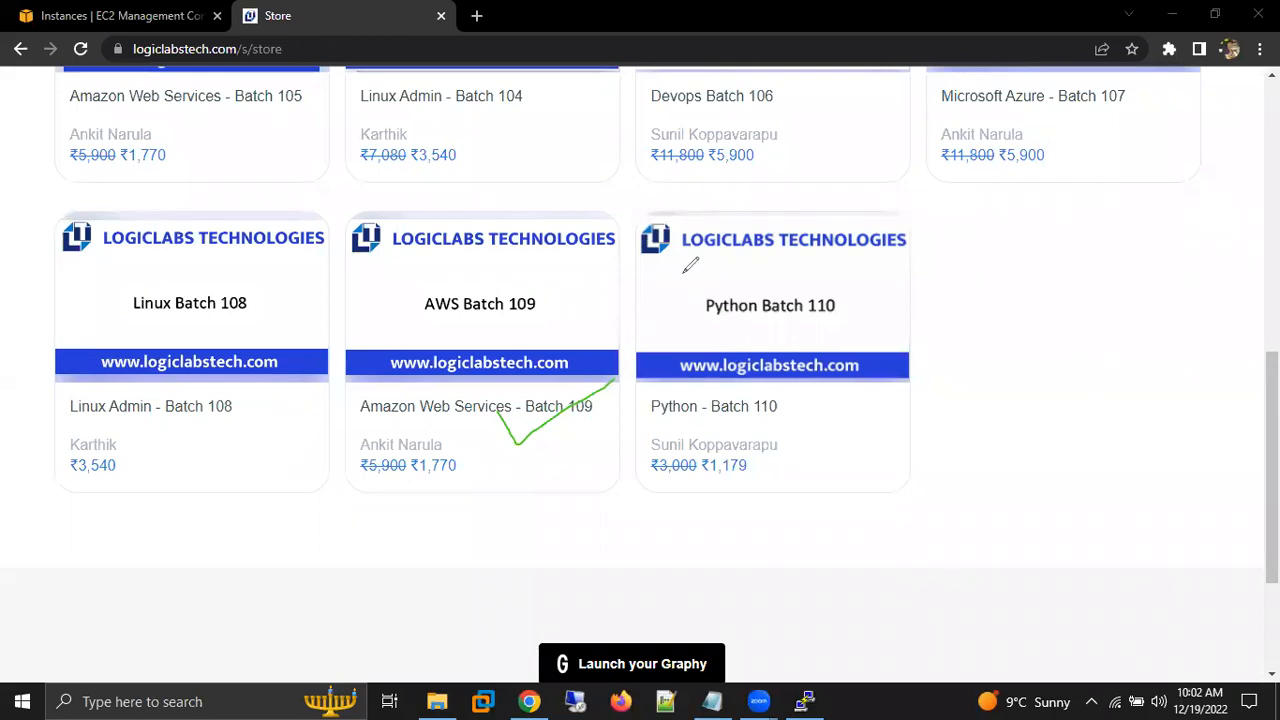
{"action": "left_click", "coordinate": [979, 178]}
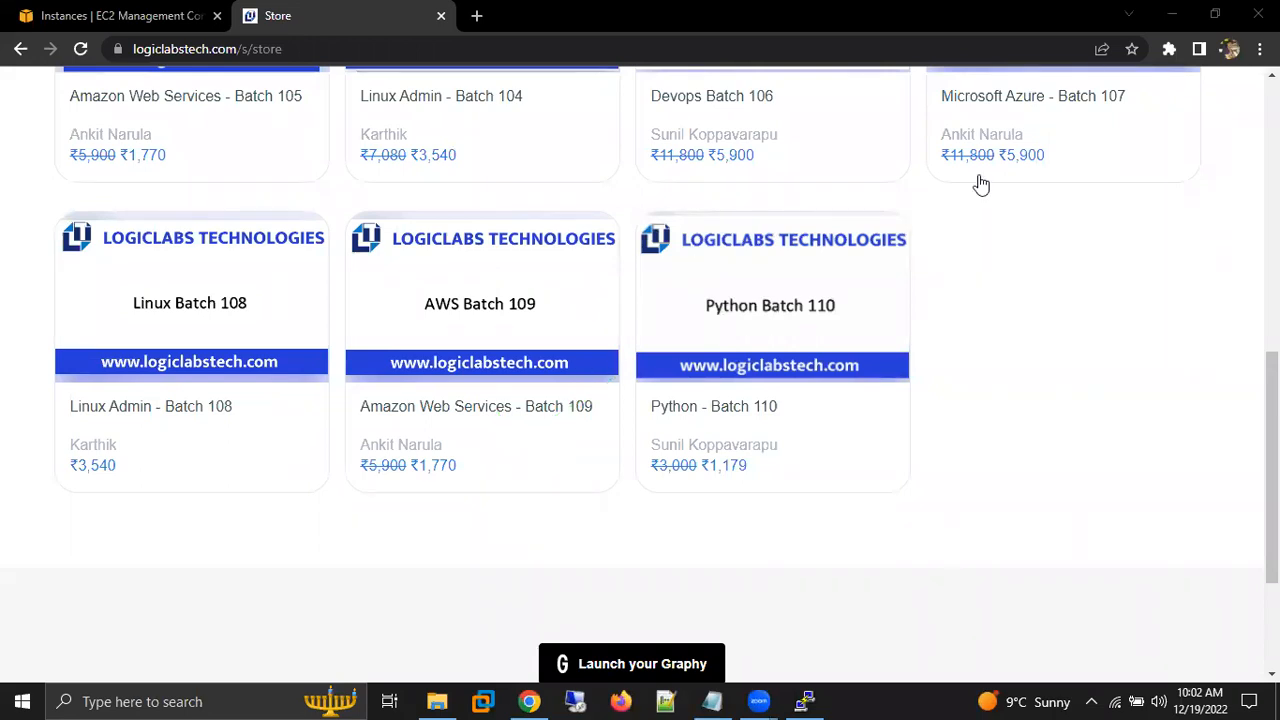
{"action": "left_click", "coordinate": [524, 333]}
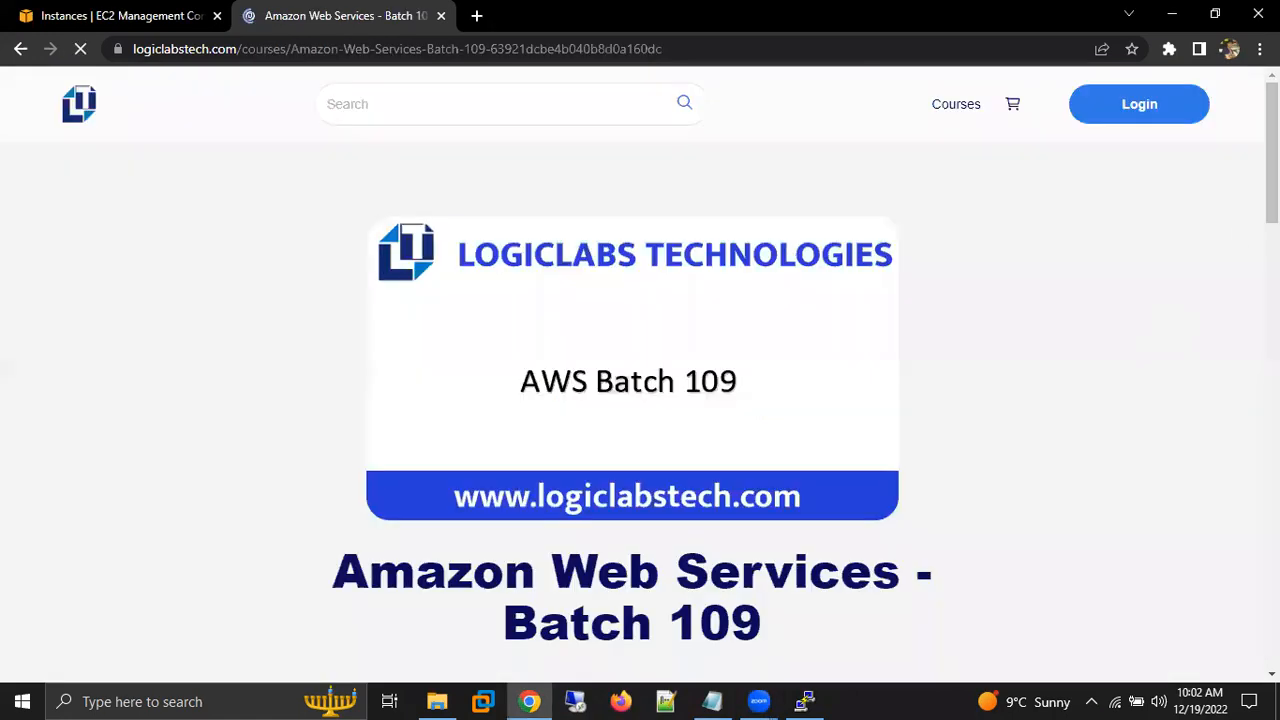
Expand the AWS Account & Windows EC2 section of the syllabus and examine its AWS Account and EC2 - Windows attachments.
{"action": "left_click_drag", "start_coordinate": [1272, 152], "coordinate": [1272, 540]}
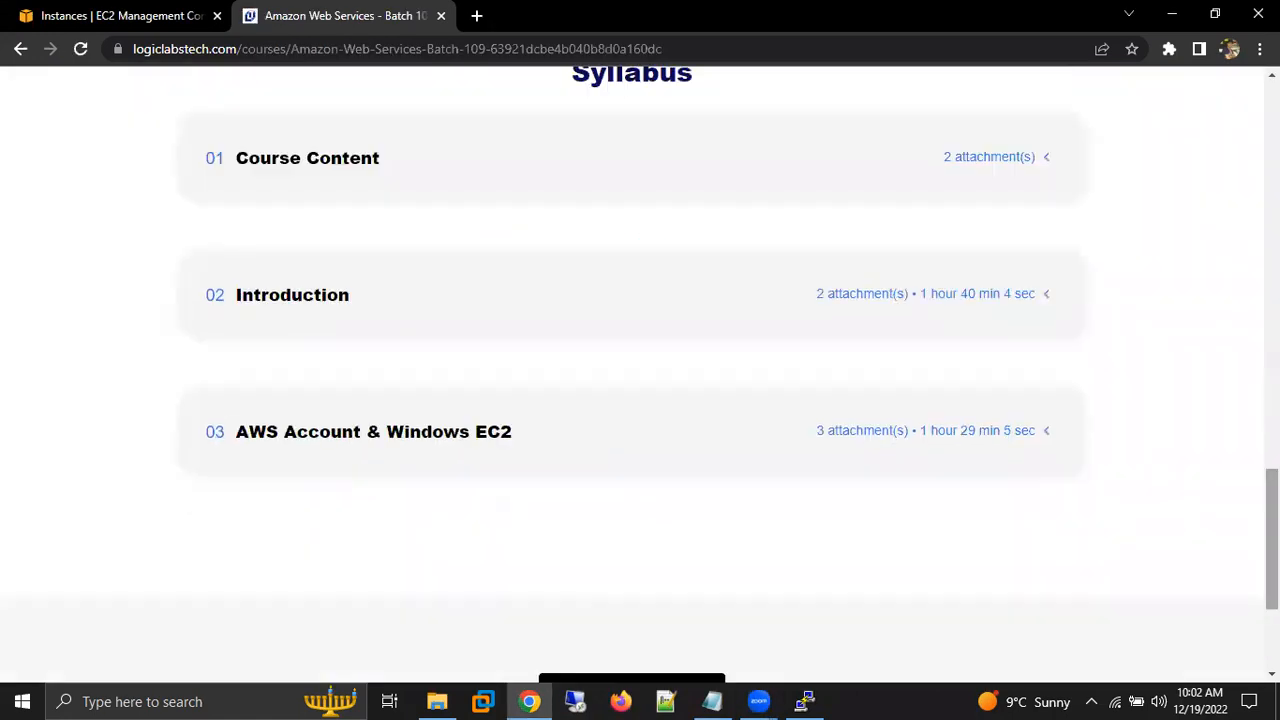
{"action": "left_click", "coordinate": [945, 441]}
{"action": "scroll", "coordinate": [395, 188], "scroll_direction": "down", "scroll_amount": 5}
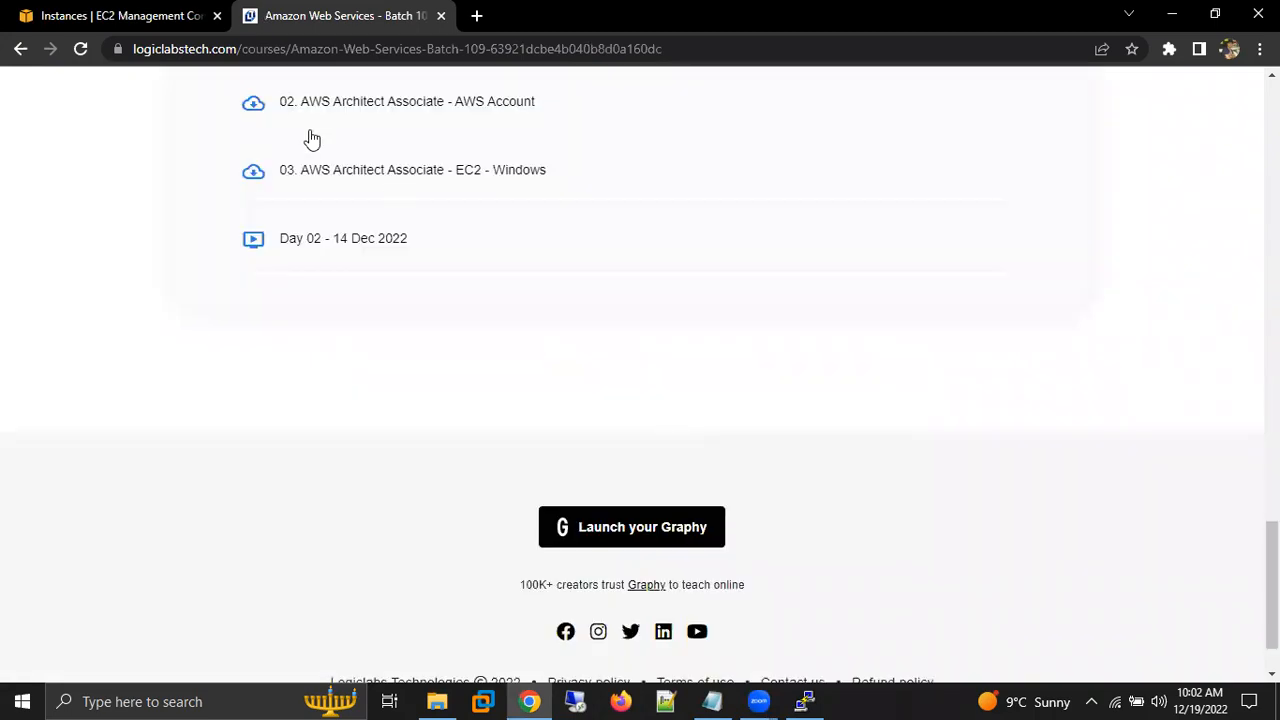
{"action": "left_click_drag", "start_coordinate": [297, 103], "coordinate": [484, 104]}
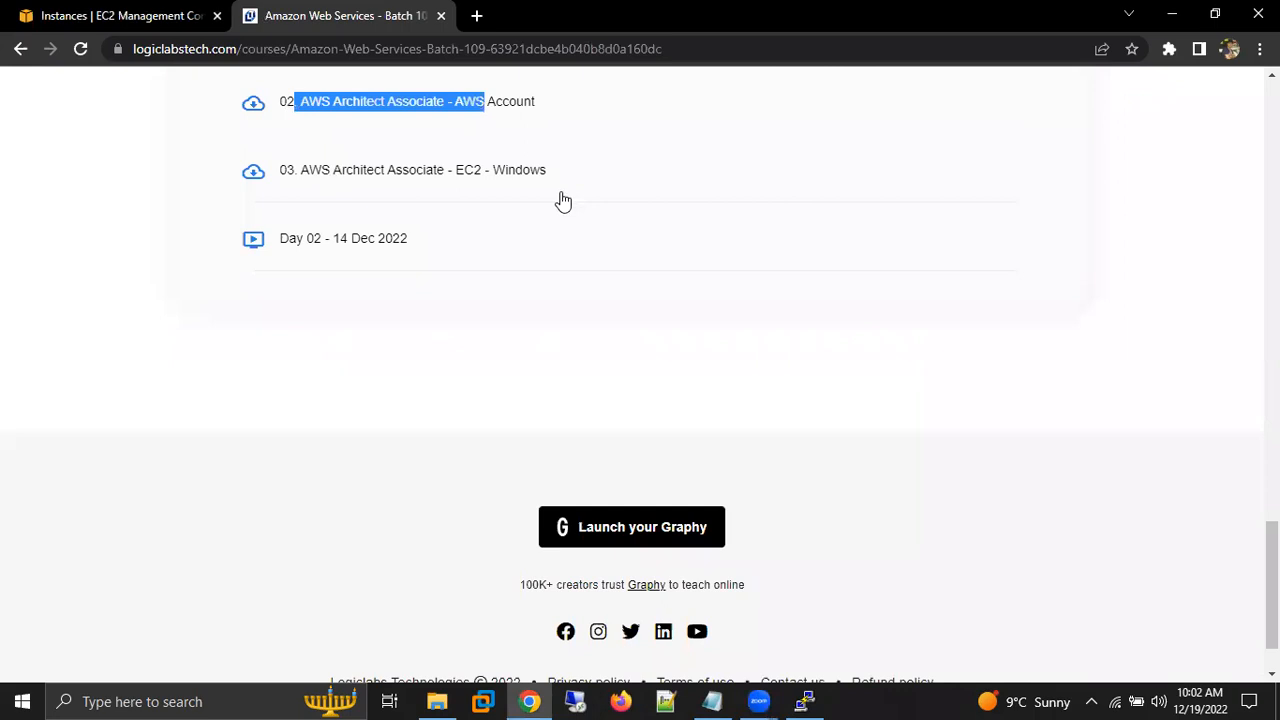
{"action": "left_click_drag", "start_coordinate": [330, 168], "coordinate": [560, 193]}
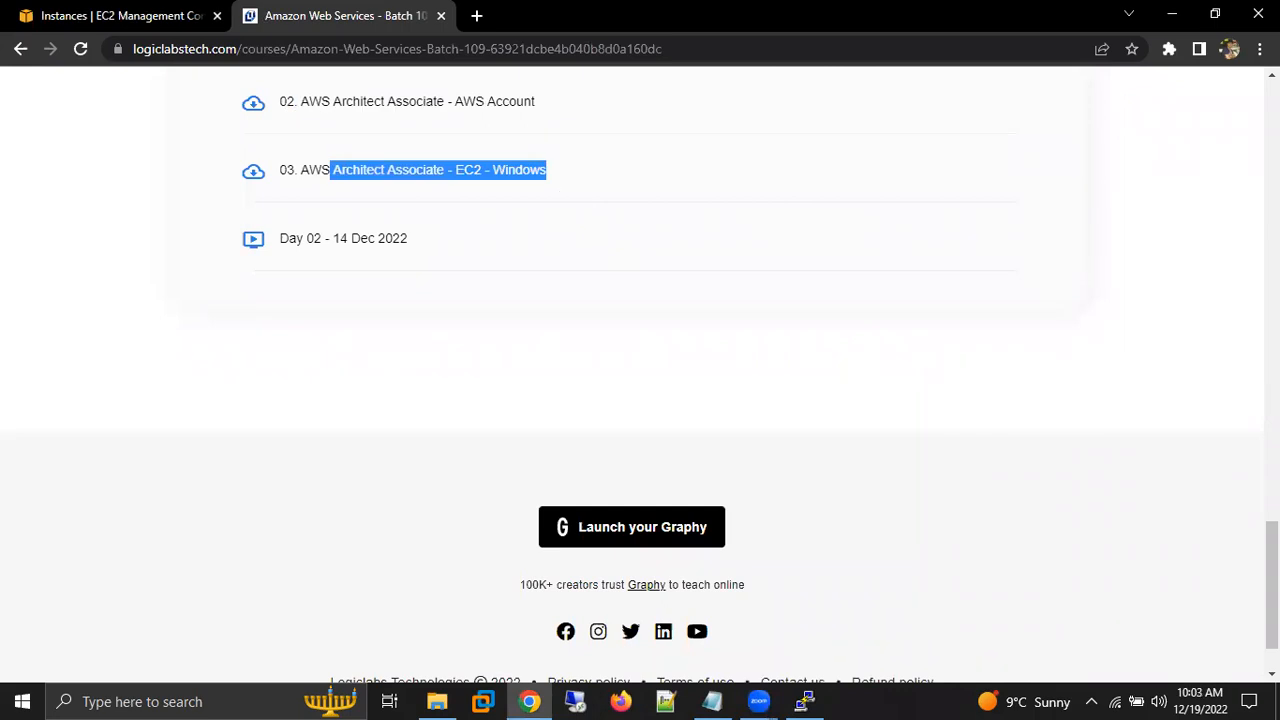
{"action": "scroll", "coordinate": [640, 370], "scroll_direction": "up", "scroll_amount": 2}
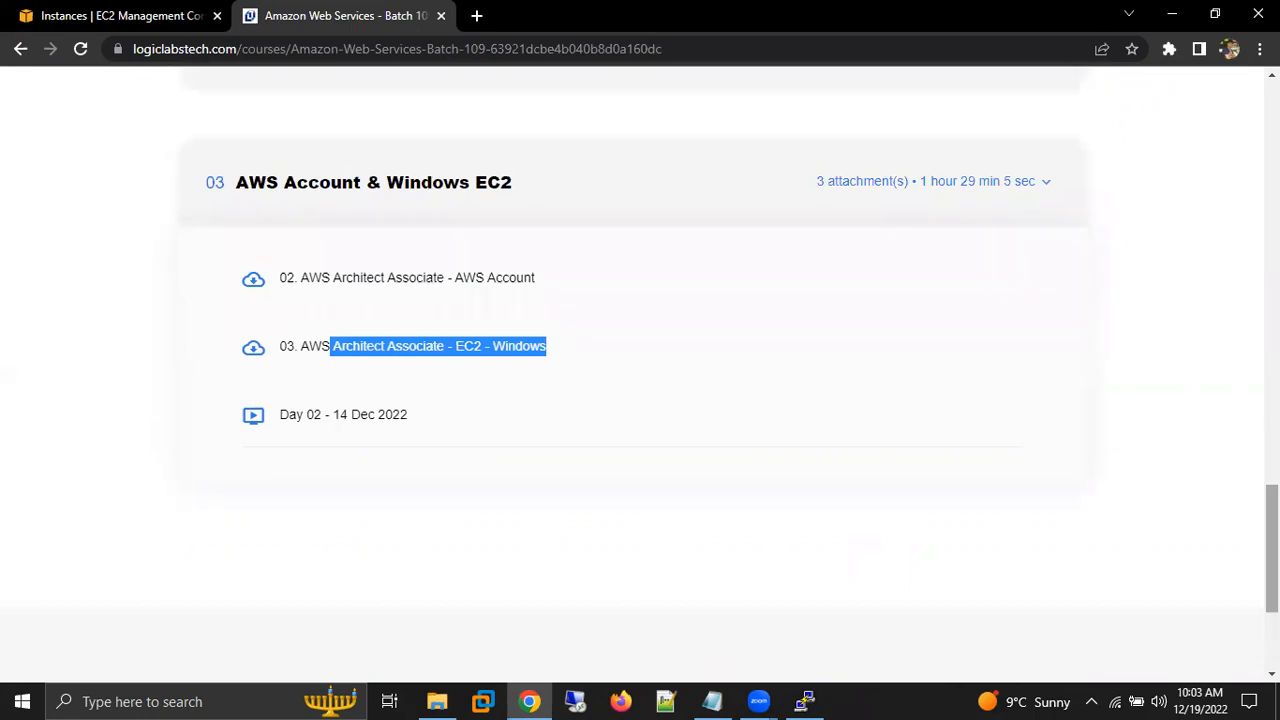
{"action": "left_click", "coordinate": [1179, 363]}
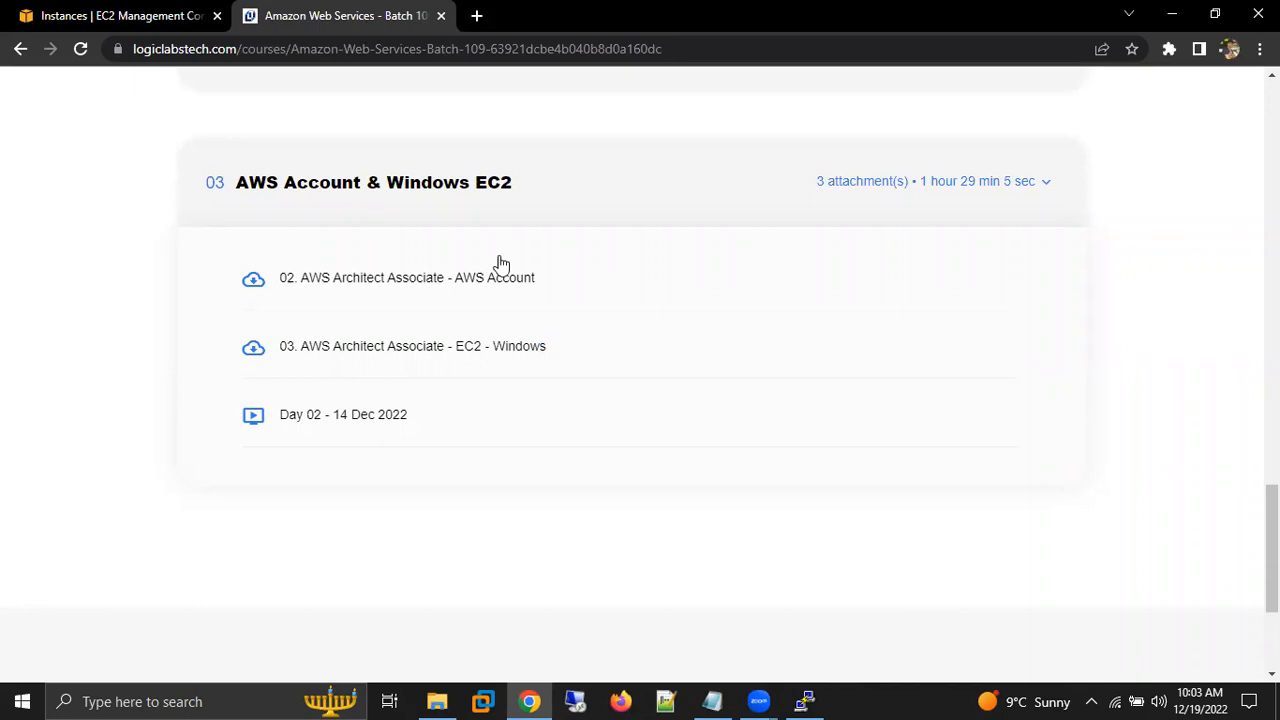
Leave the course page for the EC2 console and terminate the linux-109-EC2 instance.
{"action": "key", "text": "ctrl+Tab"}
{"action": "left_click", "coordinate": [860, 133]}
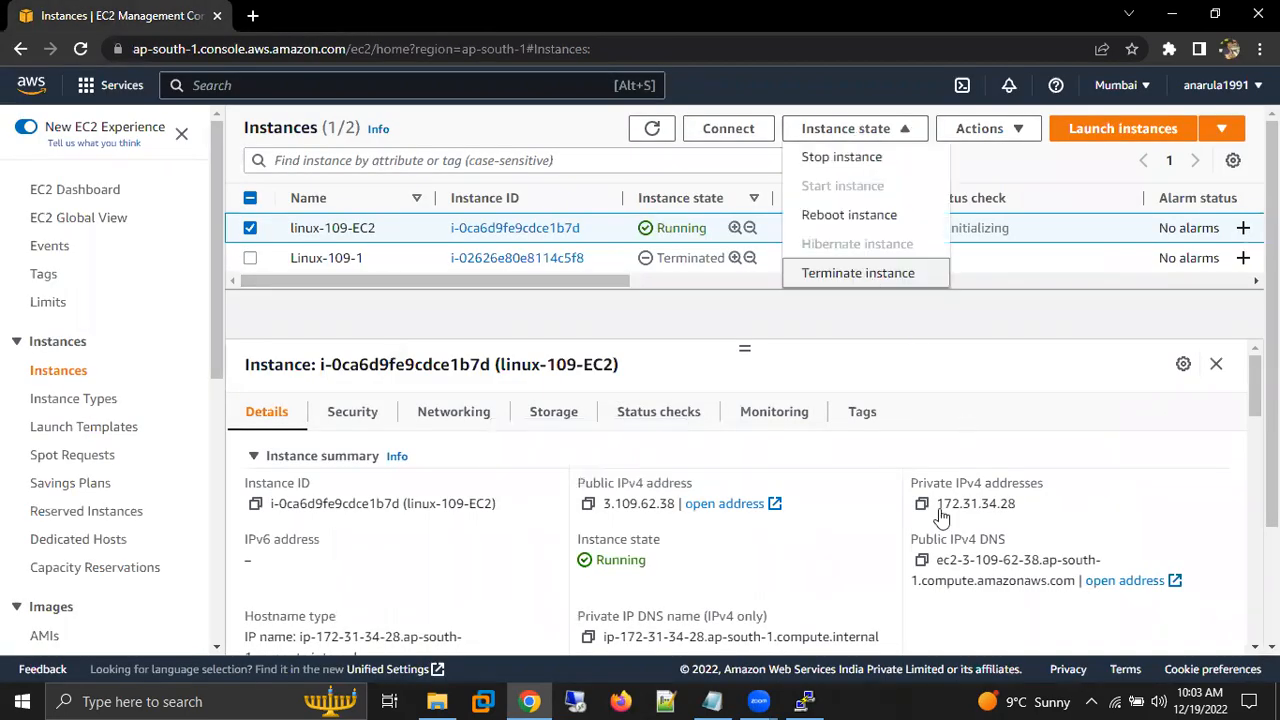
{"action": "left_click", "coordinate": [857, 272]}
{"action": "left_click", "coordinate": [963, 514]}
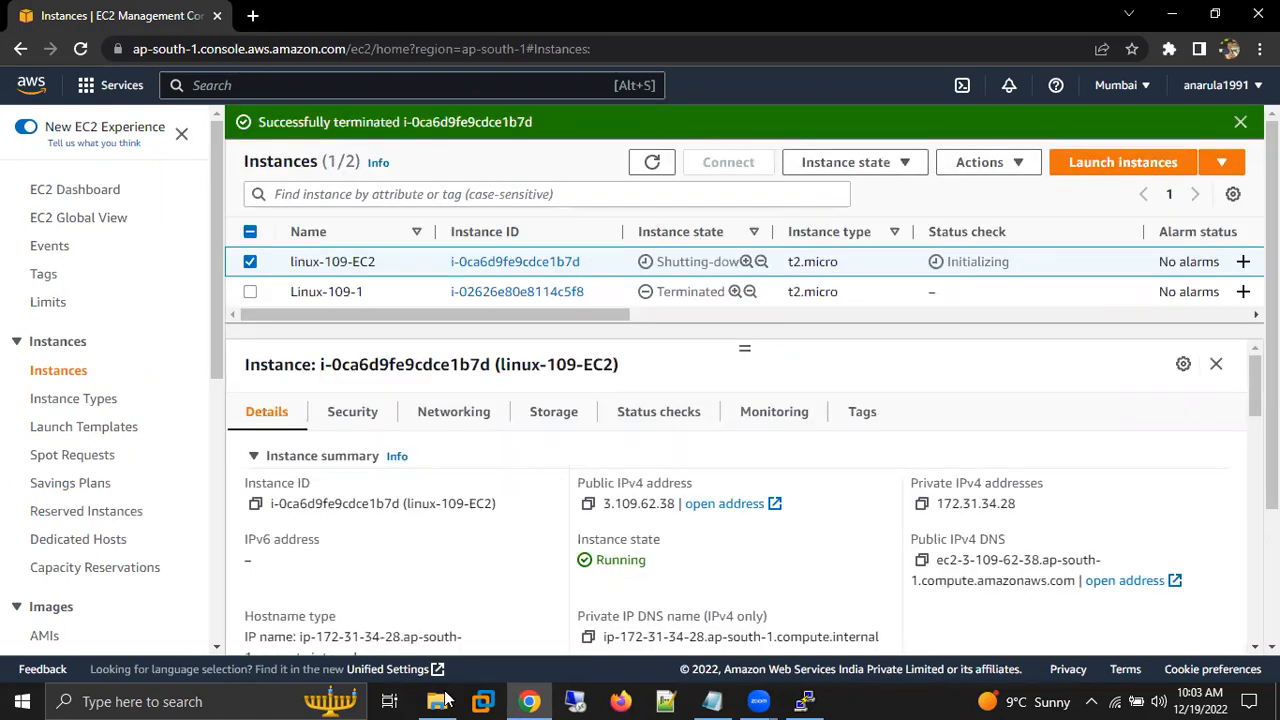
Switch to File Explorer and point out the Transfer Local Files and Webserver - Linux presentations in the Architect Associate folder.
{"action": "key", "text": "alt+Tab"}
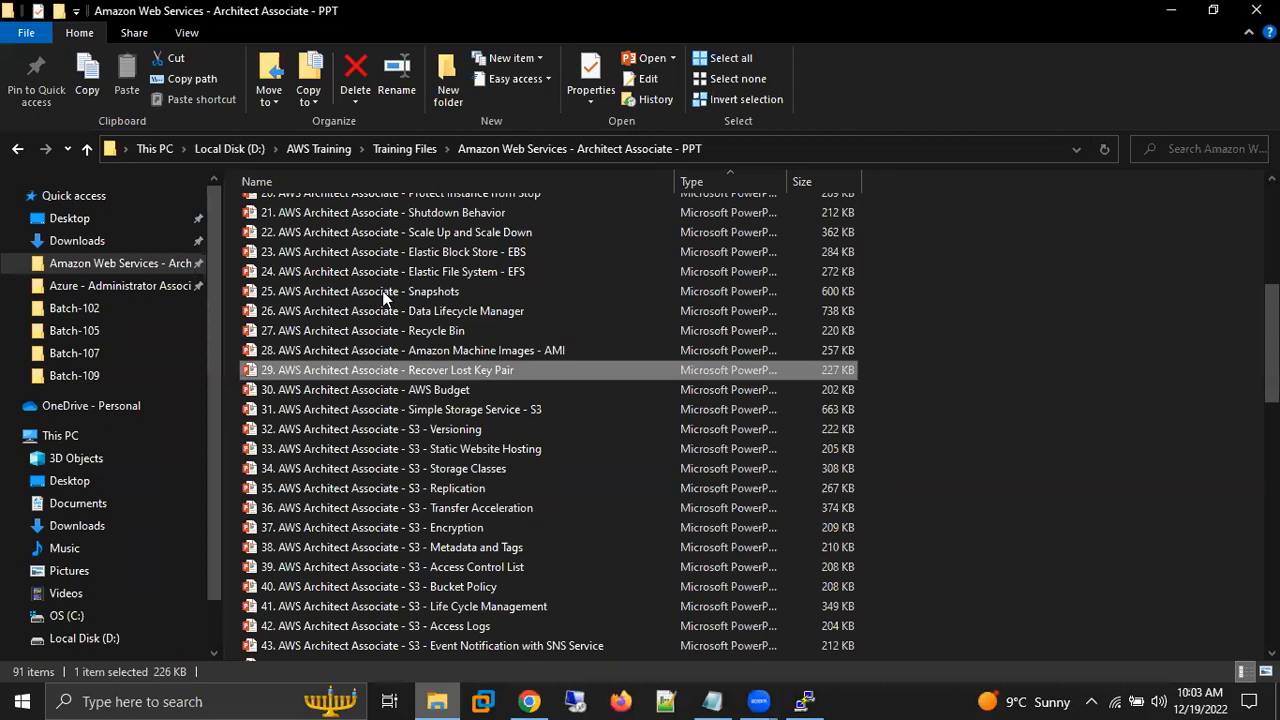
{"action": "key", "text": "Up"}
{"action": "key", "text": "Up"}
{"action": "key", "text": "Up"}
{"action": "key", "text": "Up"}
{"action": "key", "text": "Up"}
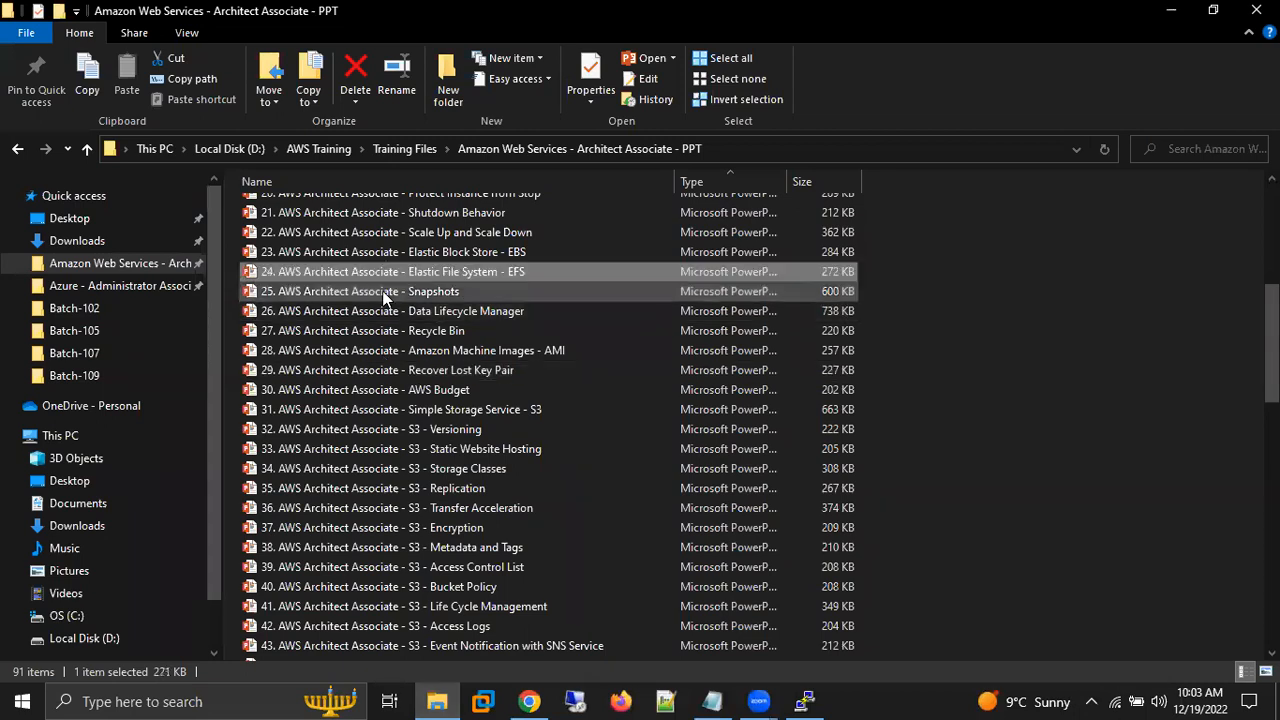
{"action": "key", "text": "Home"}
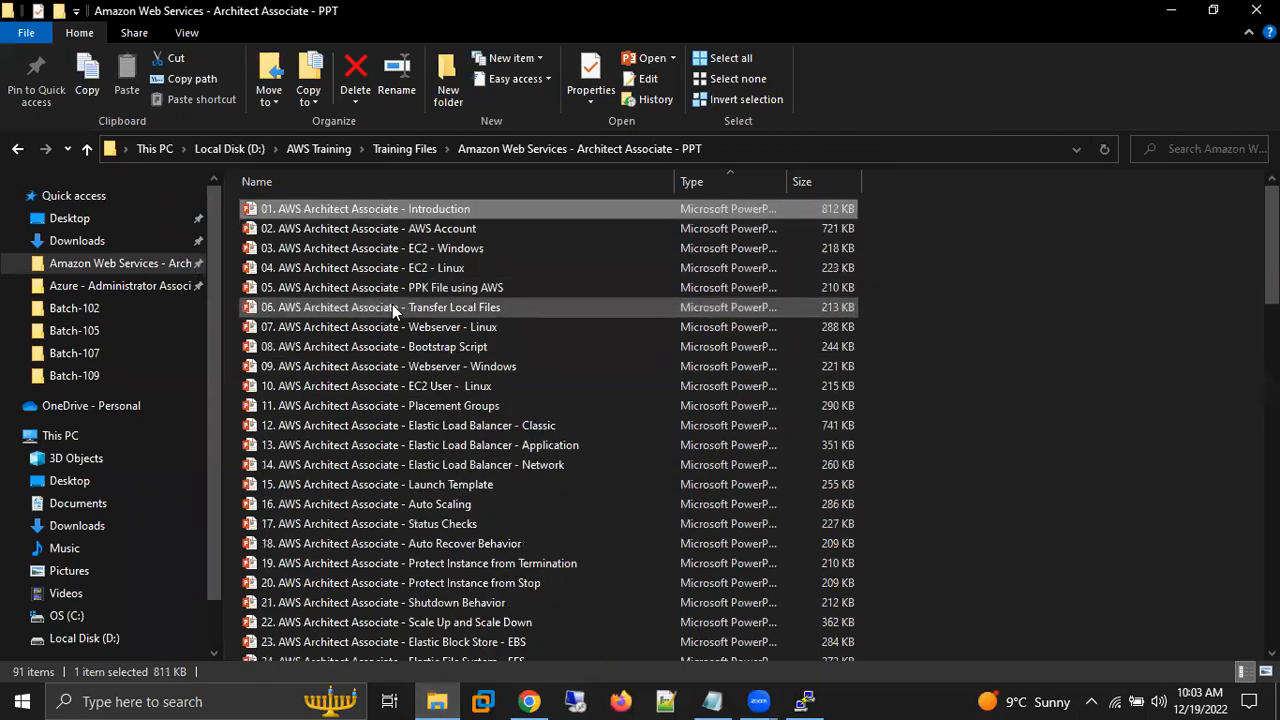
{"action": "left_click", "coordinate": [395, 312]}
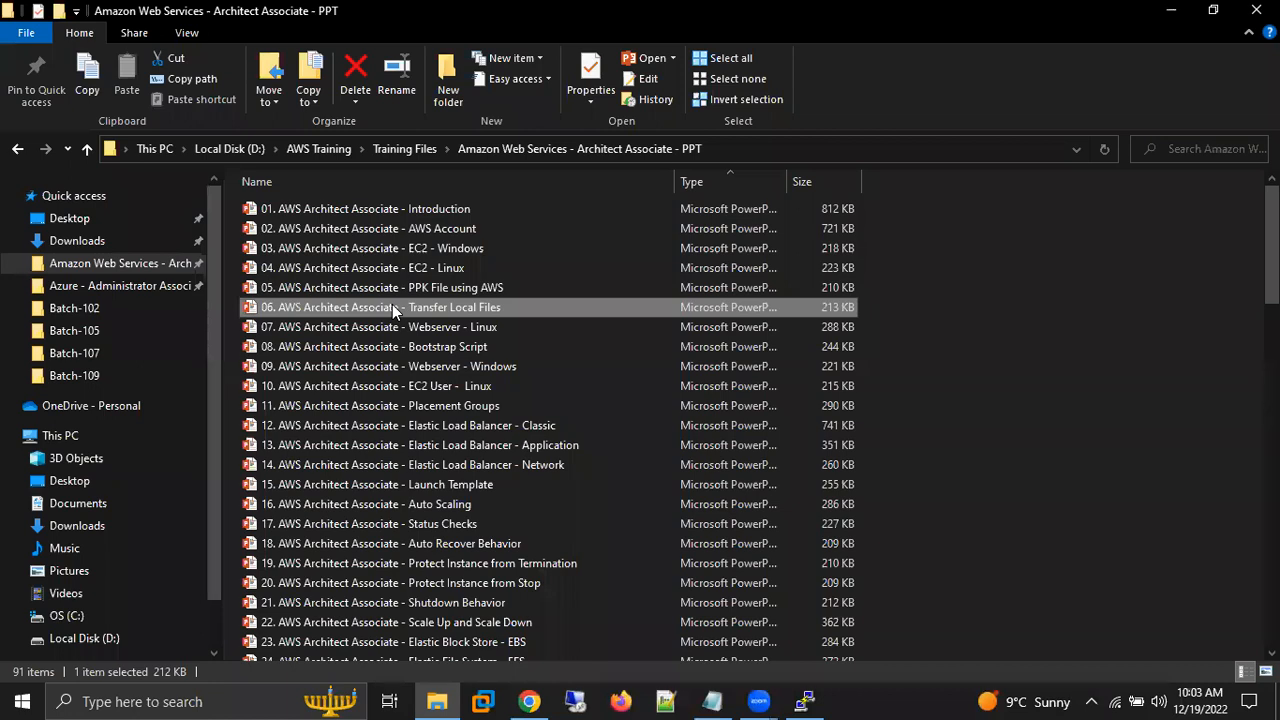
{"action": "key", "text": "Down"}
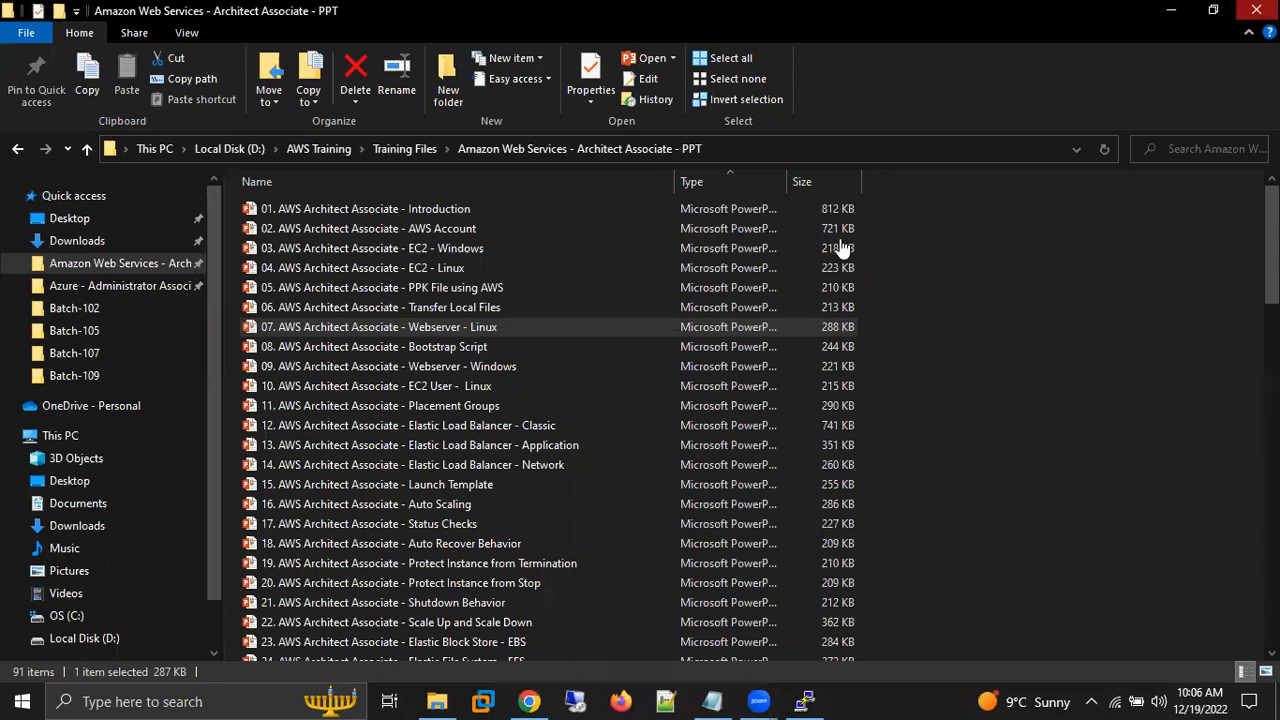
Switch to the AWS Batch 109 notes in Notepad and close the file, saving its changes.
{"action": "key", "text": "alt+Tab"}
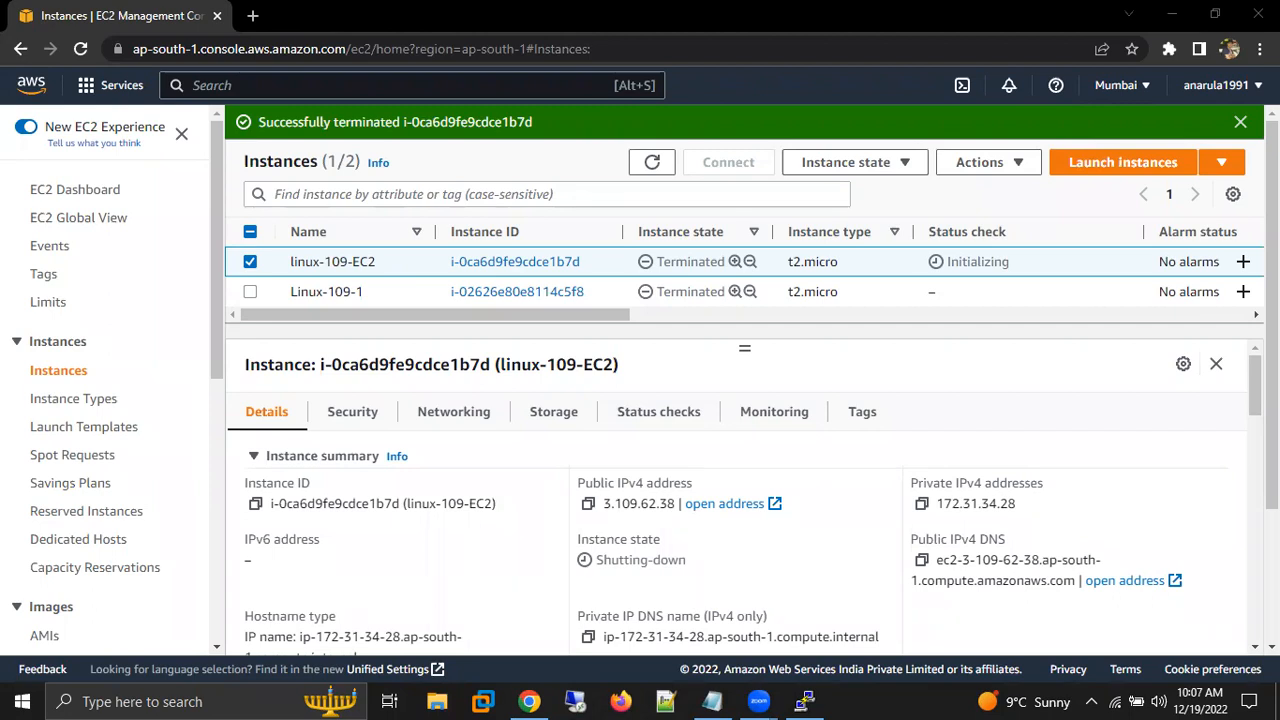
{"action": "left_click", "coordinate": [716, 700]}
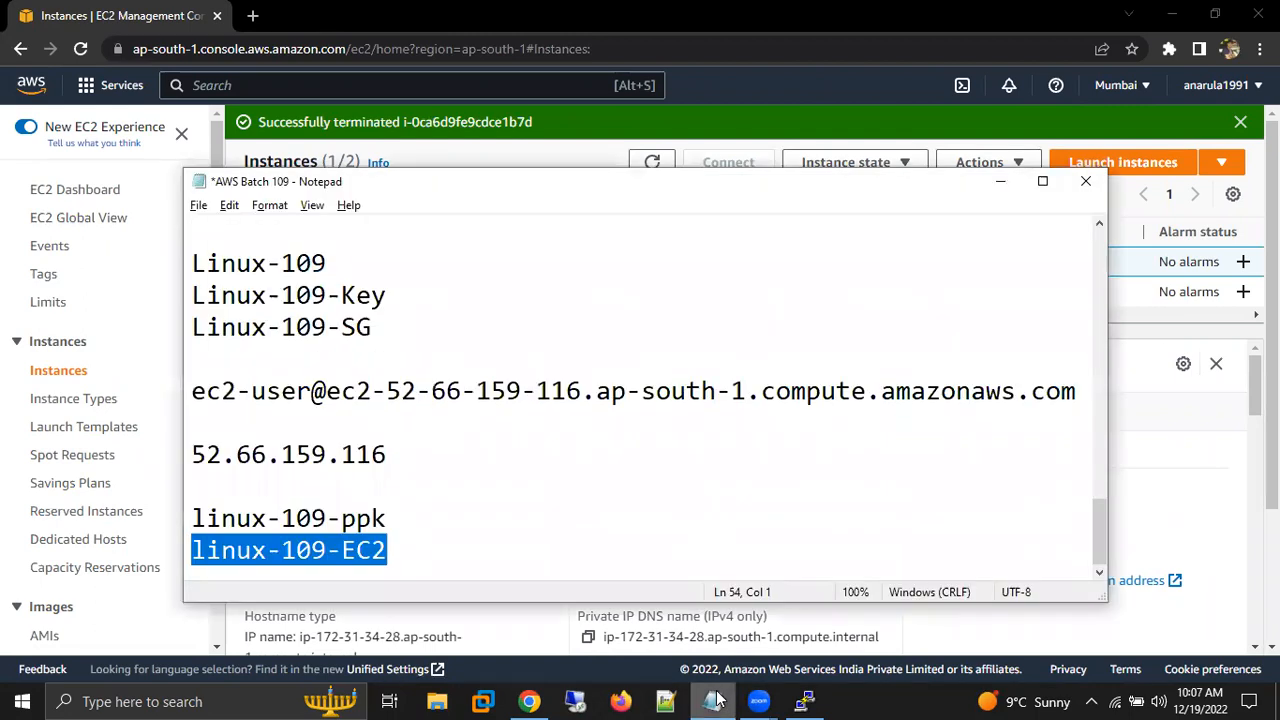
{"action": "left_click", "coordinate": [1086, 181]}
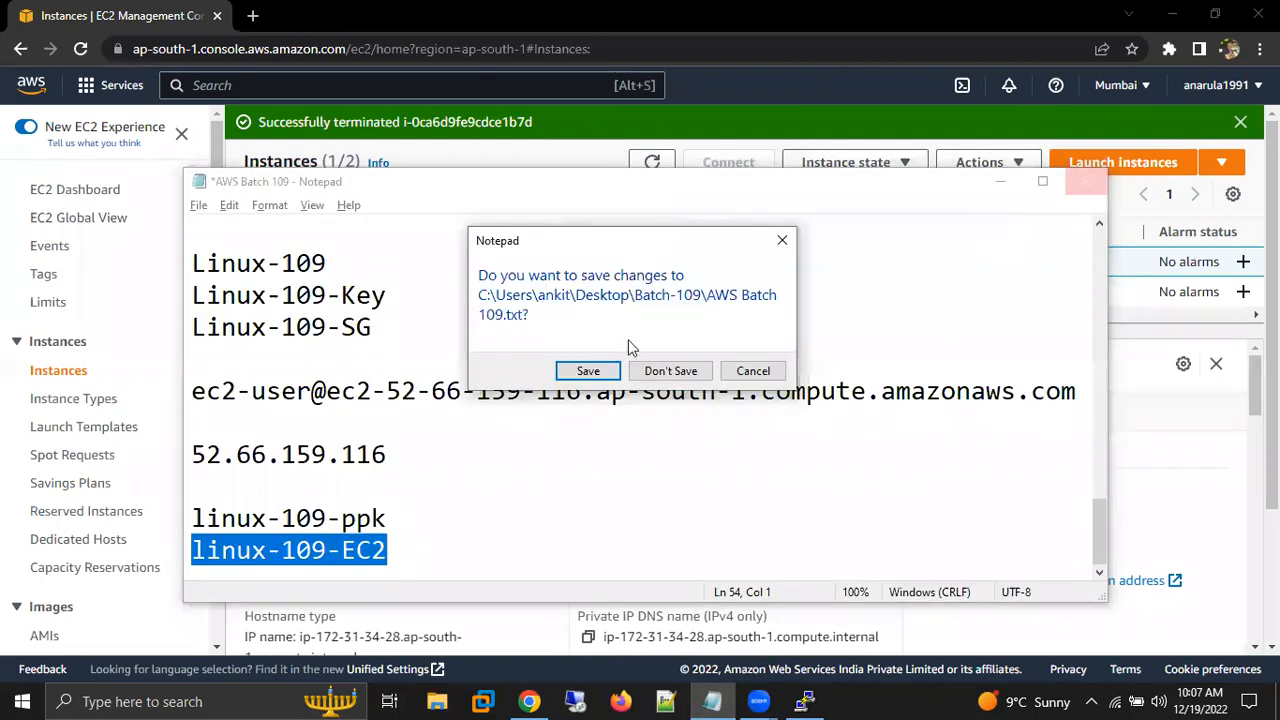
{"action": "left_click", "coordinate": [588, 371]}
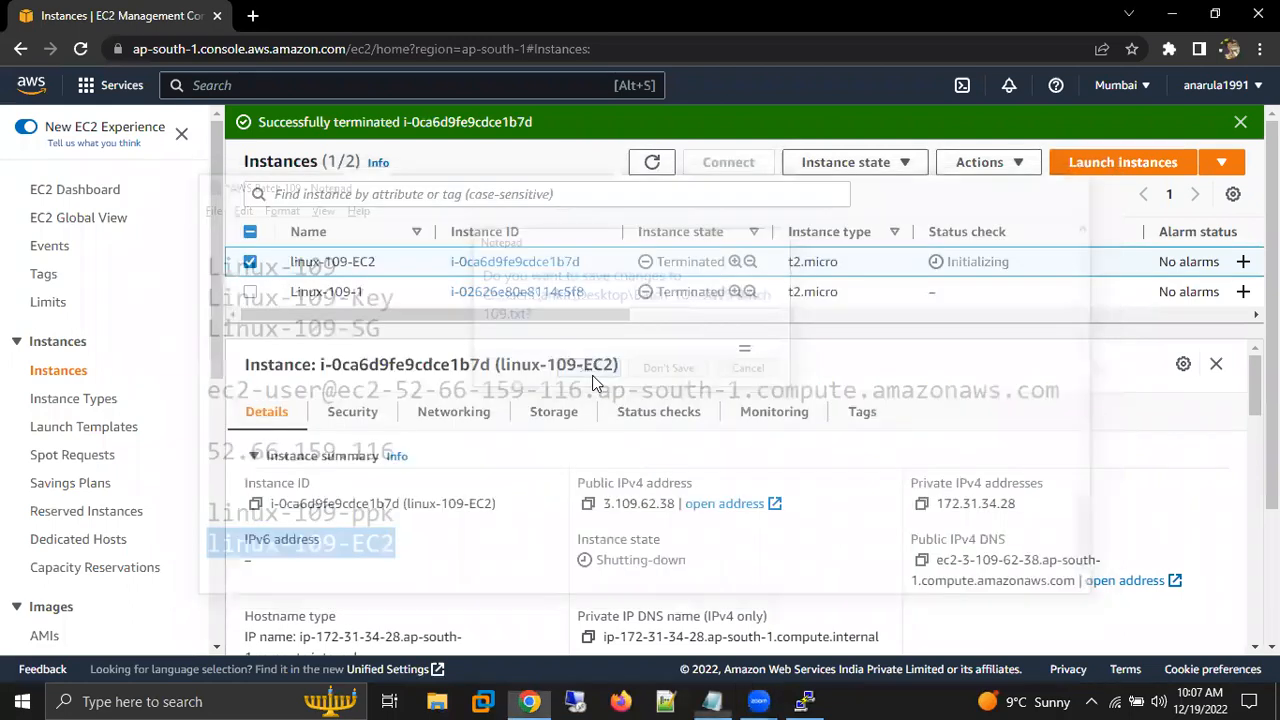